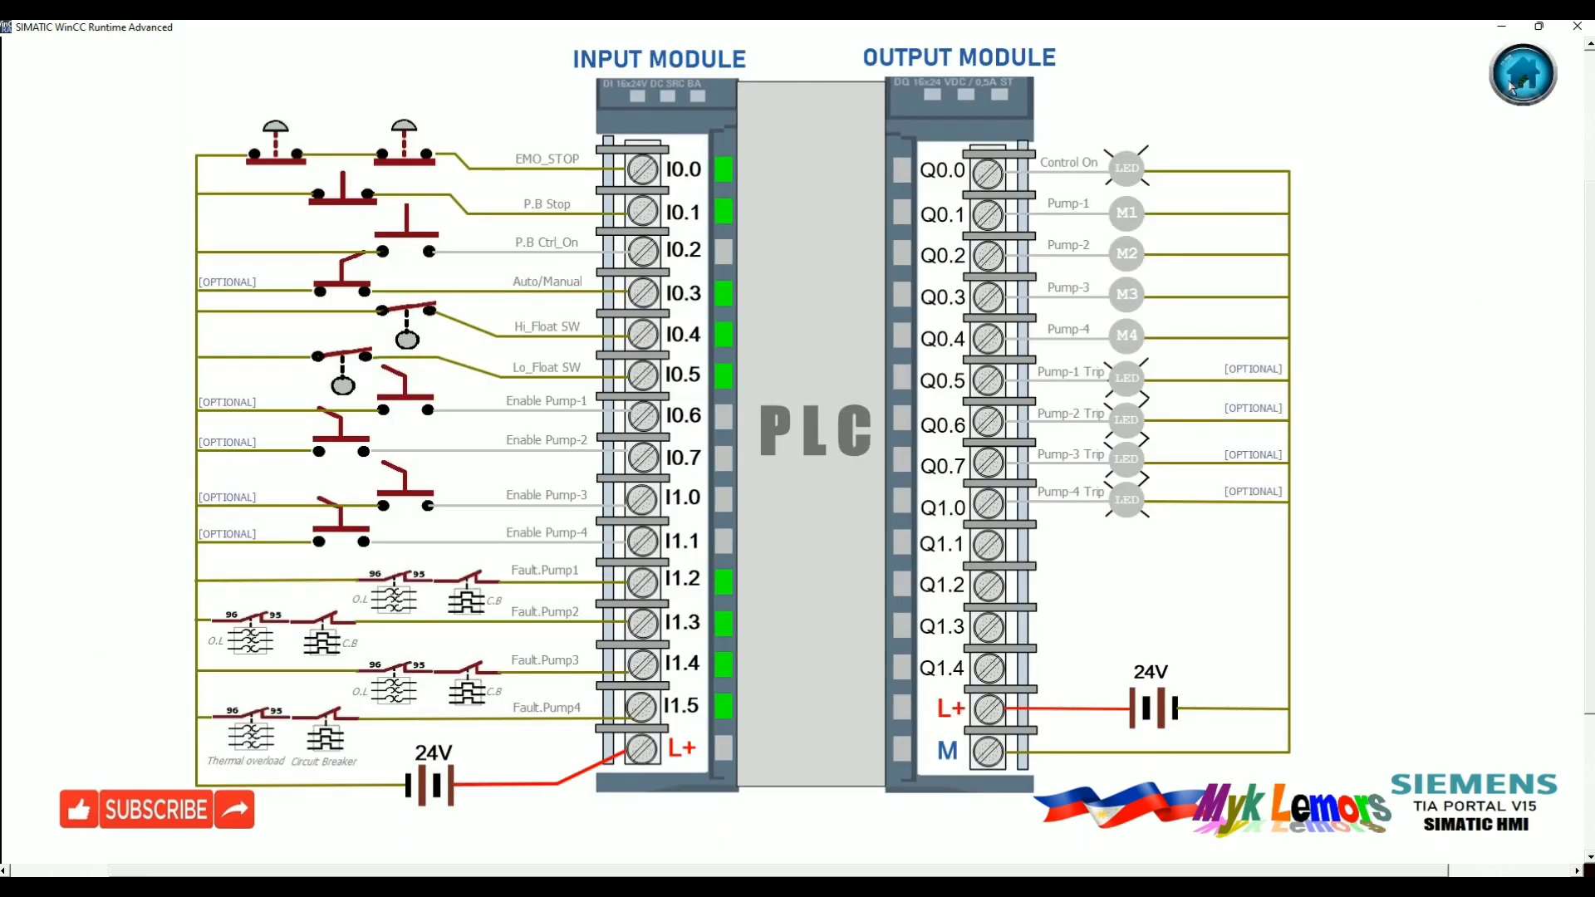
# Switch to Chrome and look through the emergency stop images, push button images and selector switch symbols
pyautogui.click(1503, 68)
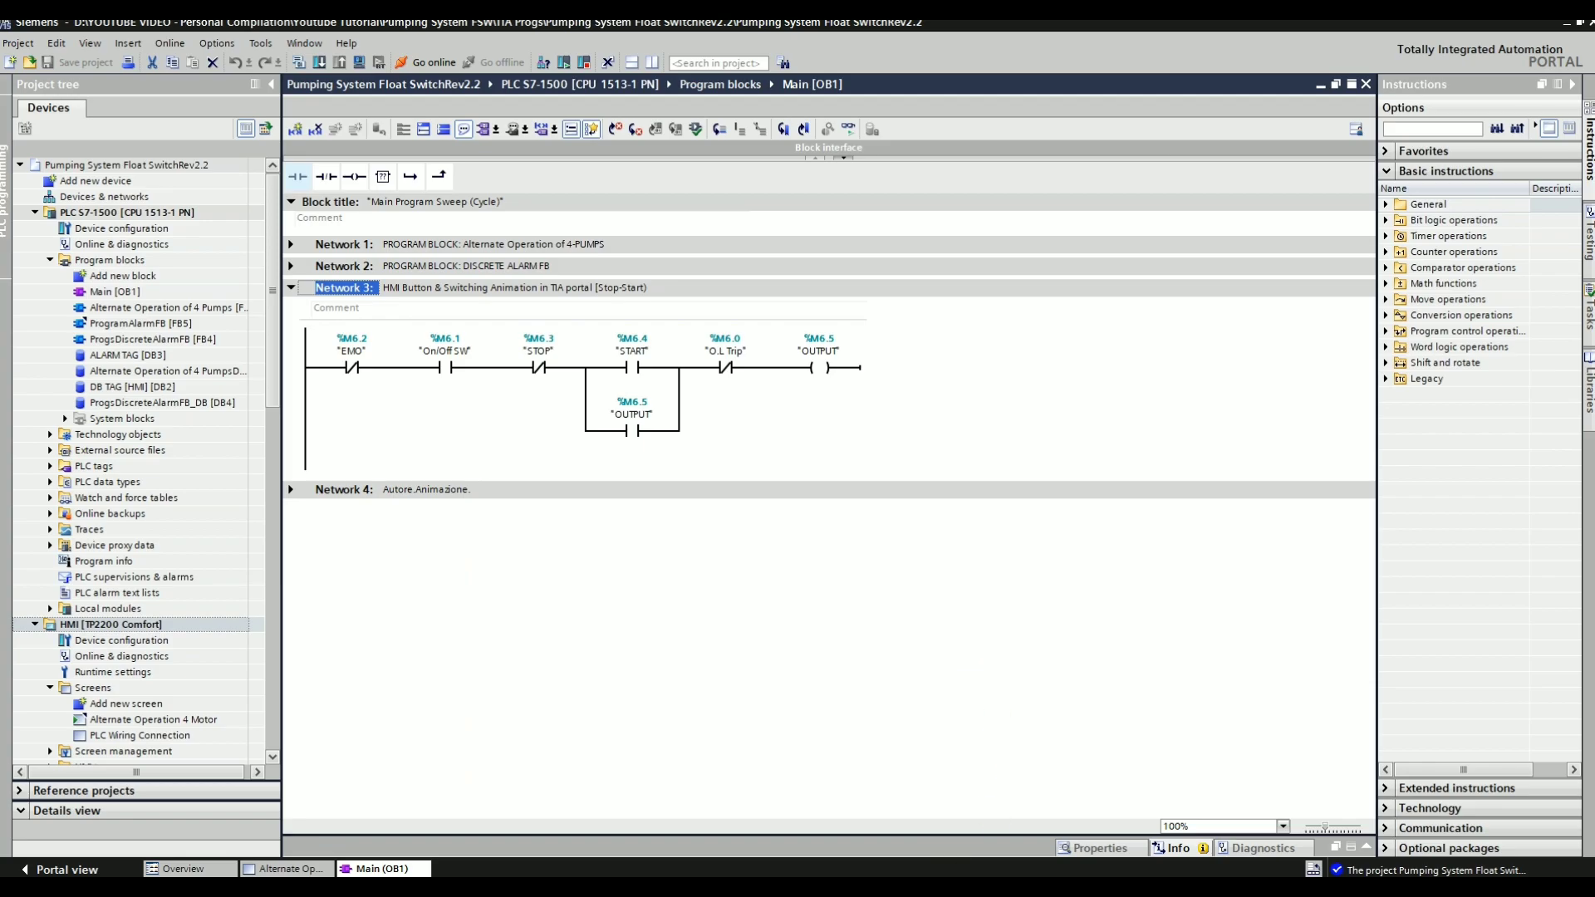
pyautogui.click(937, 885)
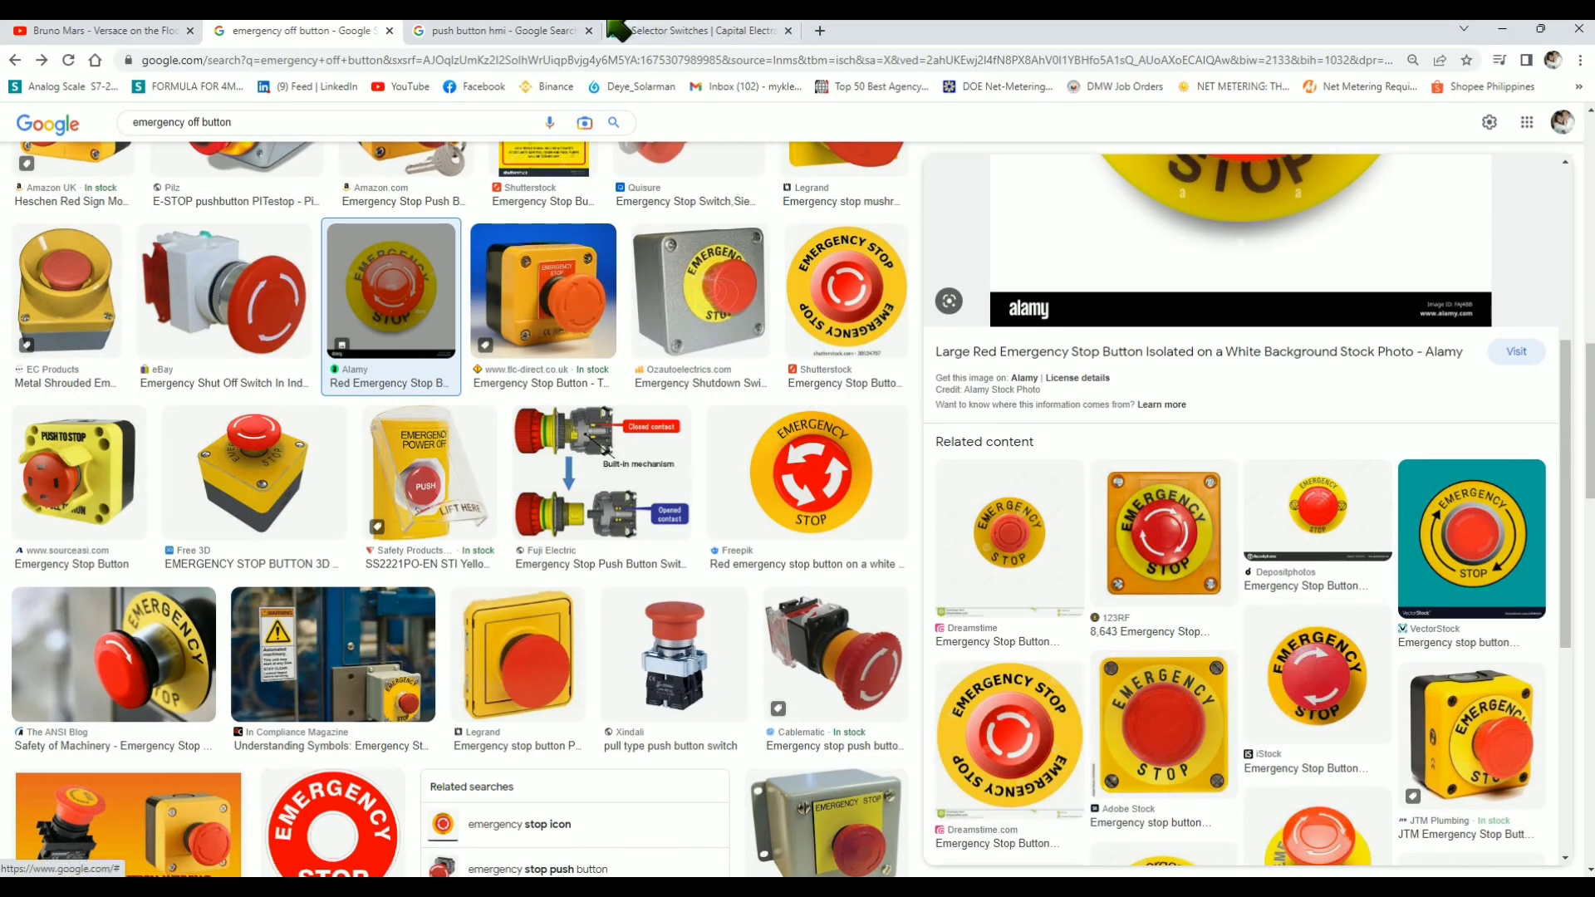
pyautogui.click(515, 31)
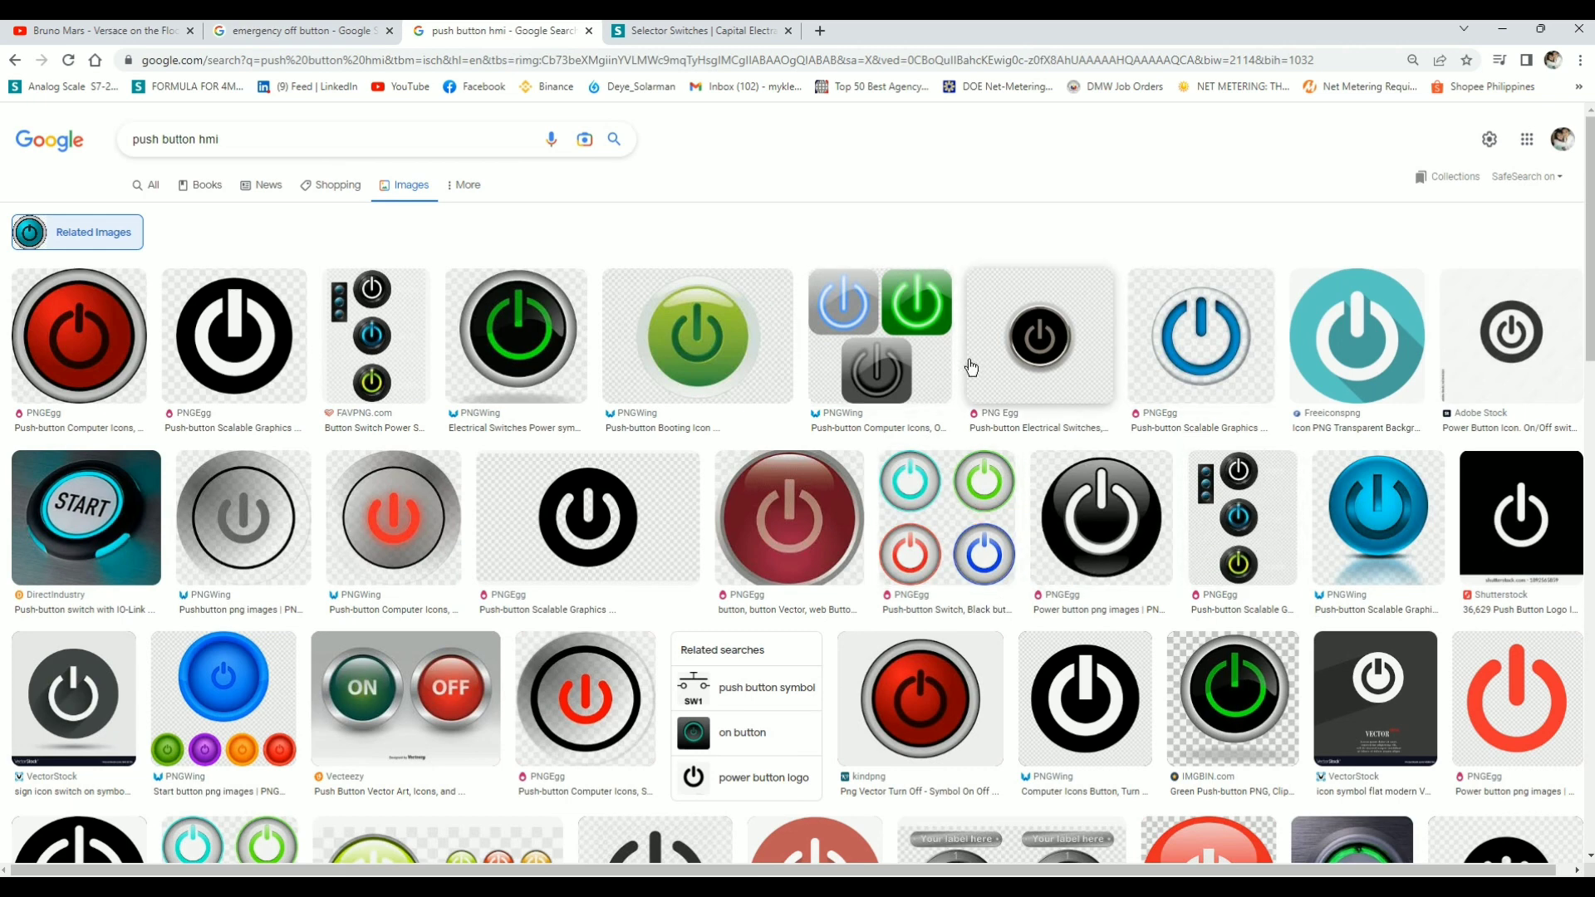
pyautogui.click(664, 31)
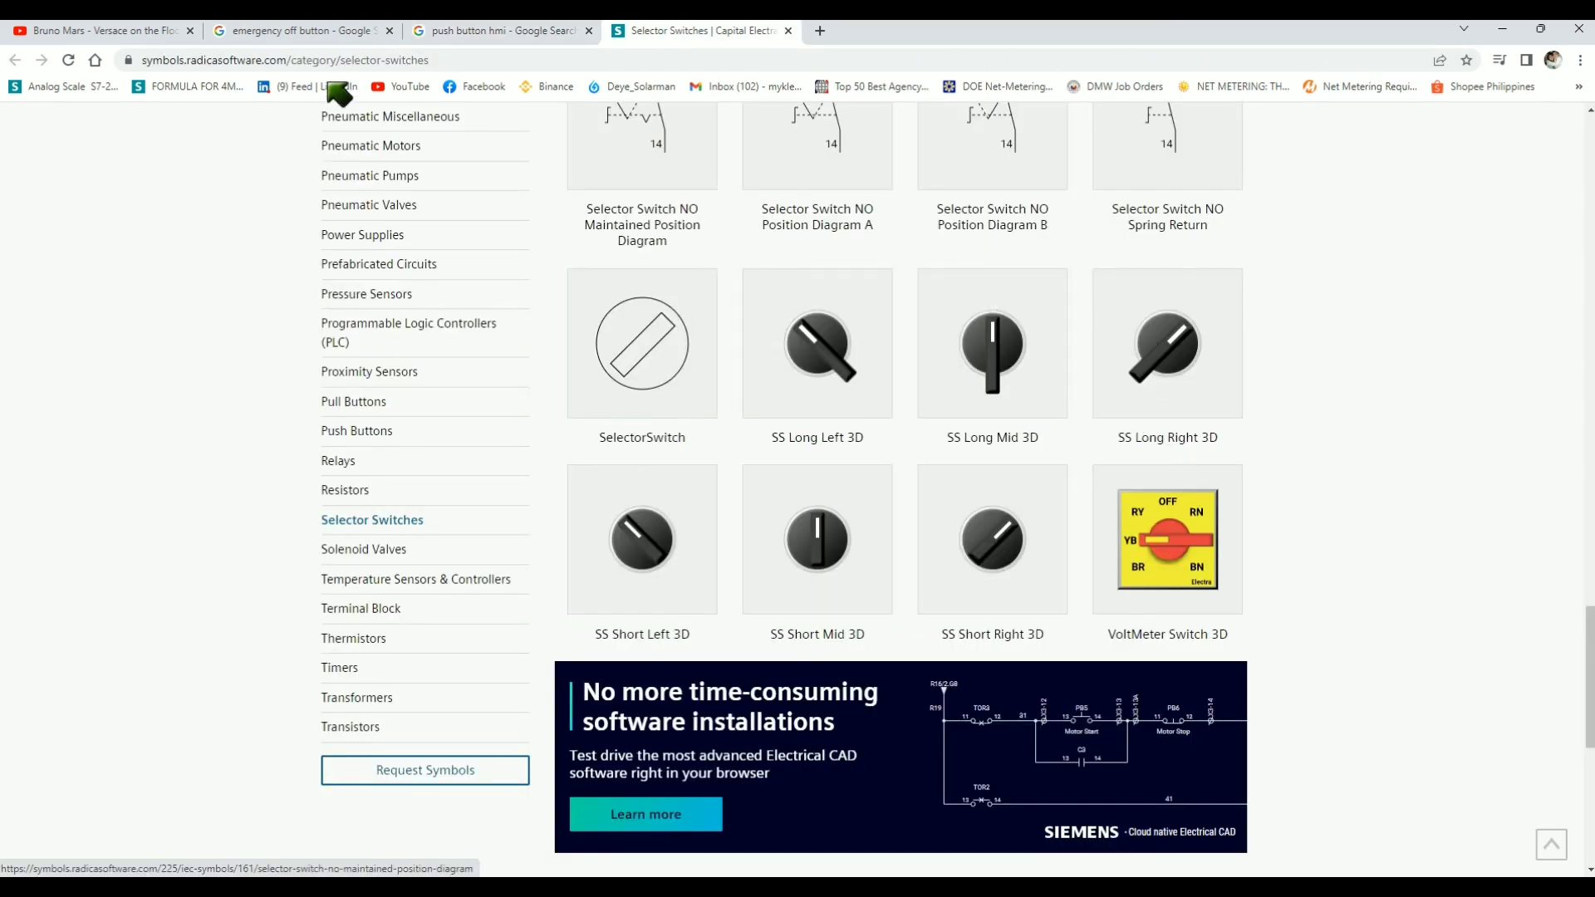
pyautogui.click(309, 32)
# Open Microsoft Office Word 2007 and Paint
pyautogui.press('super+s')
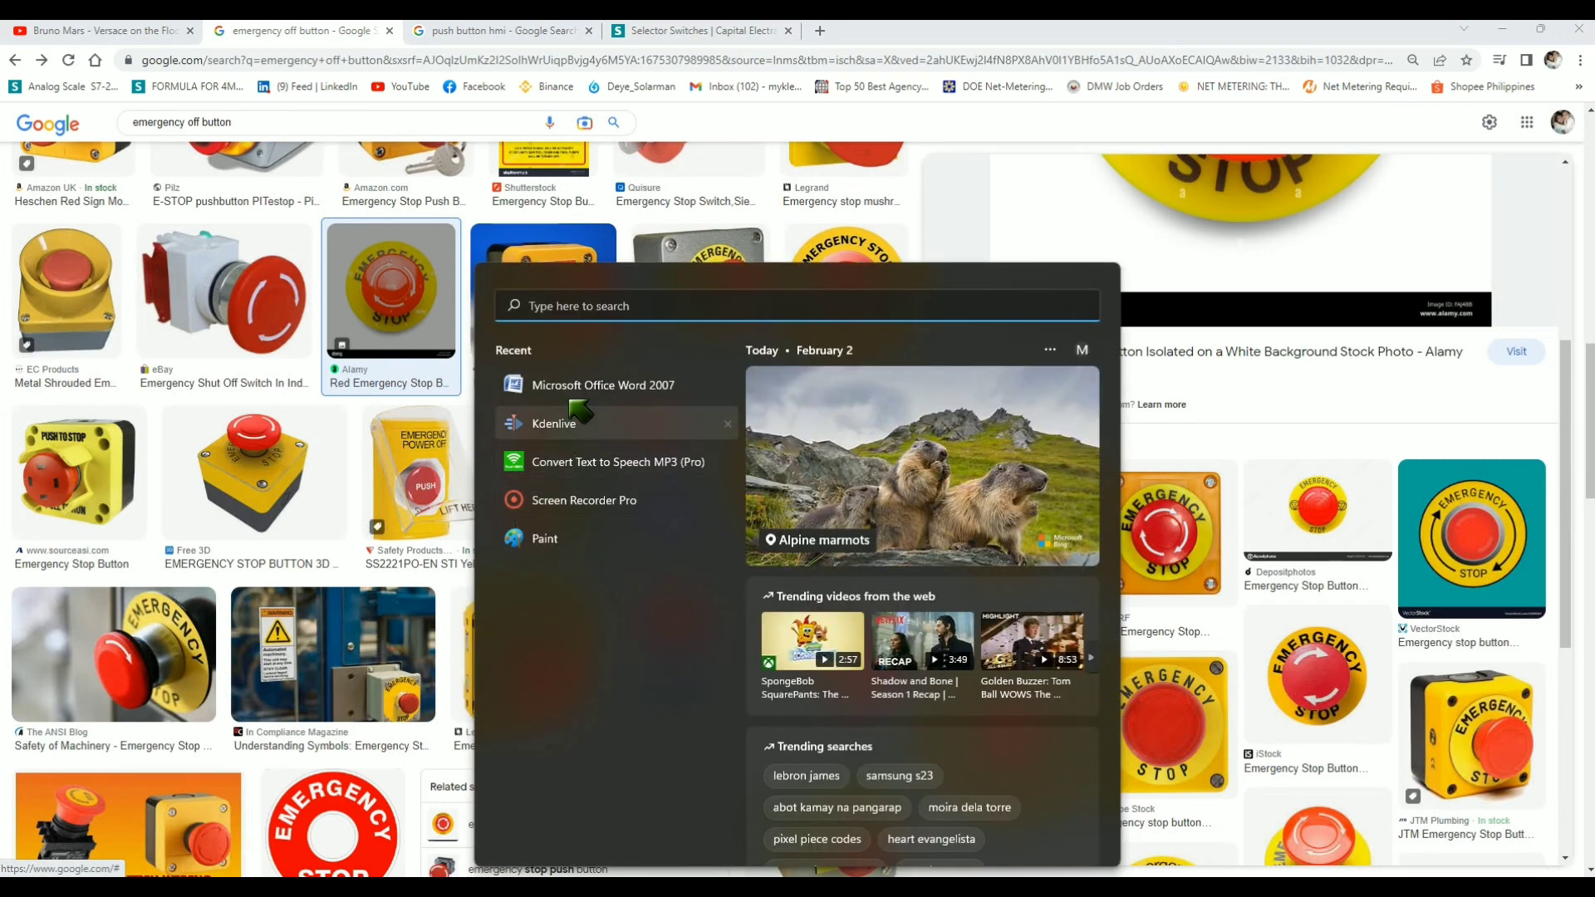
pyautogui.click(573, 383)
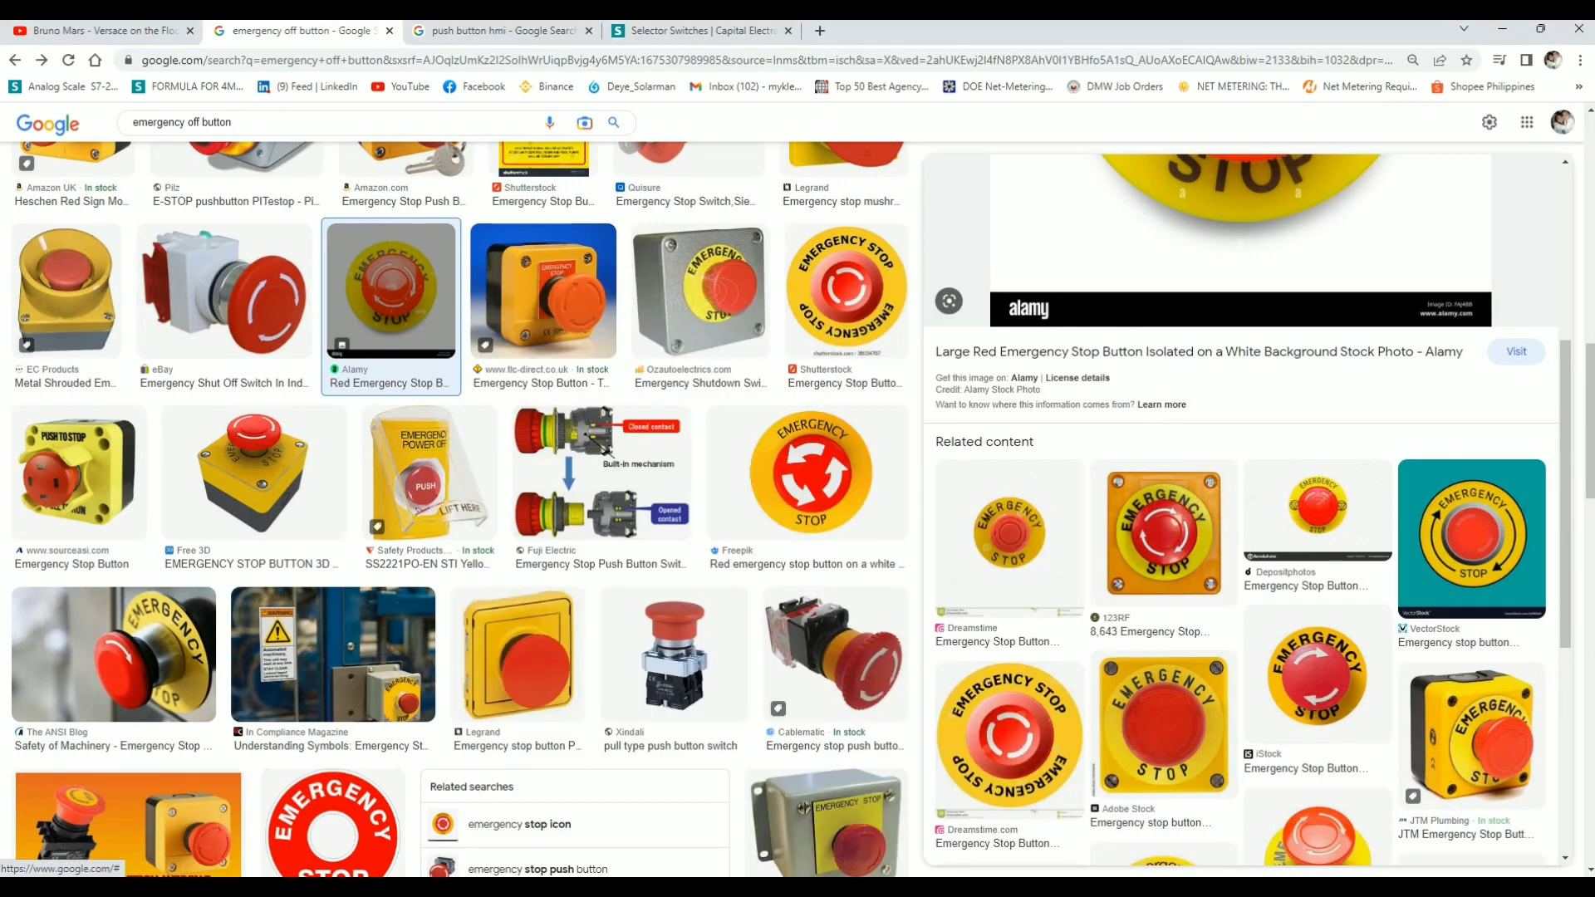
pyautogui.press('super+s')
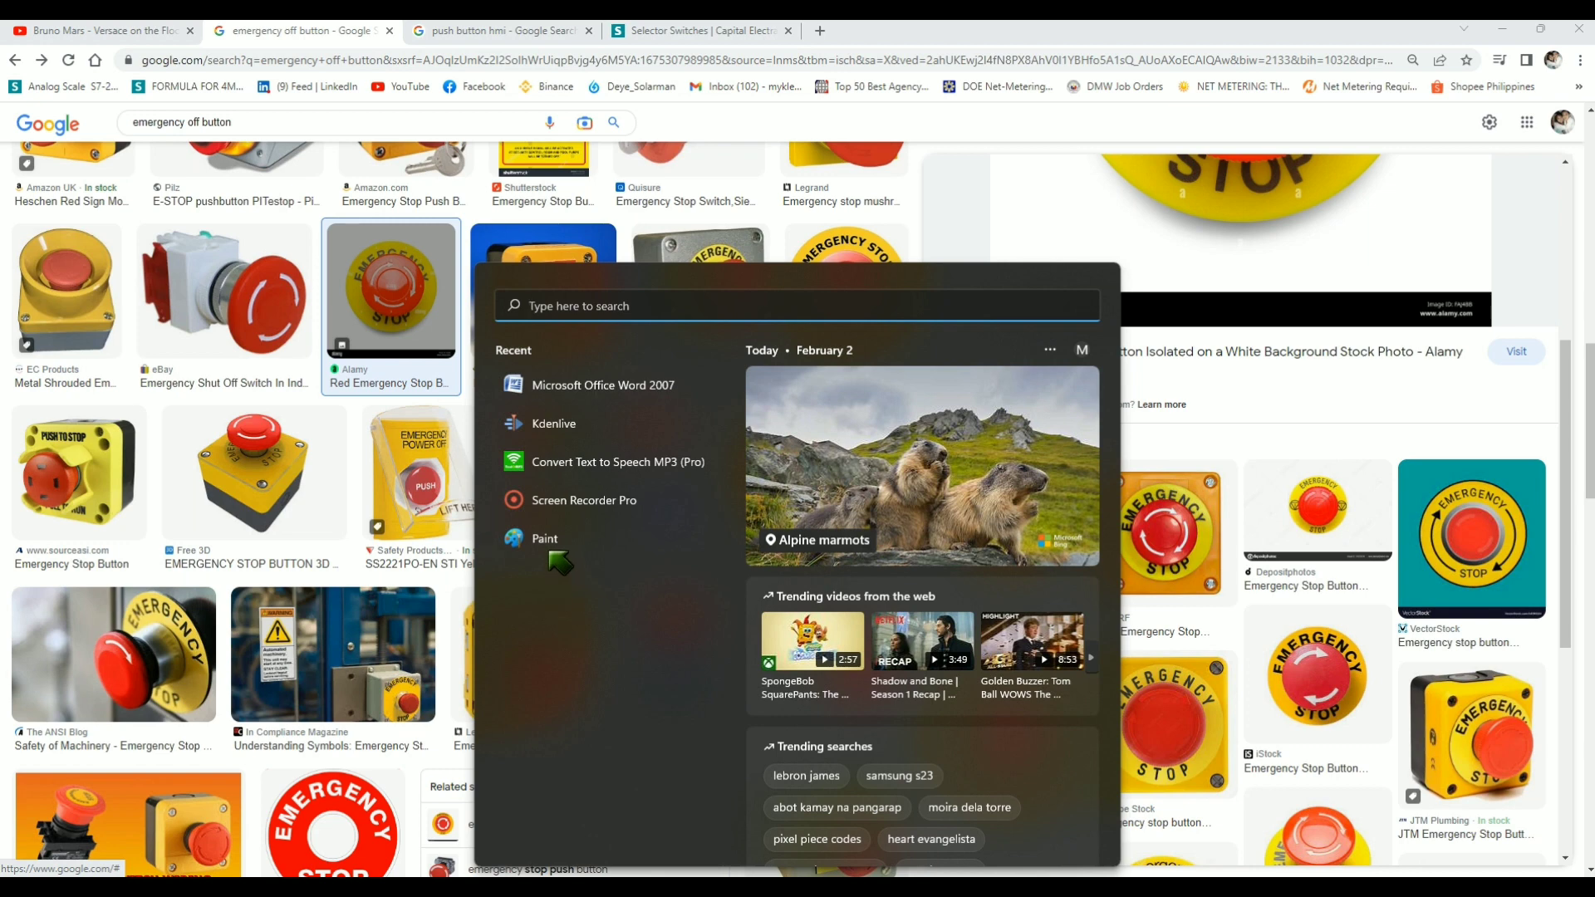
pyautogui.click(548, 542)
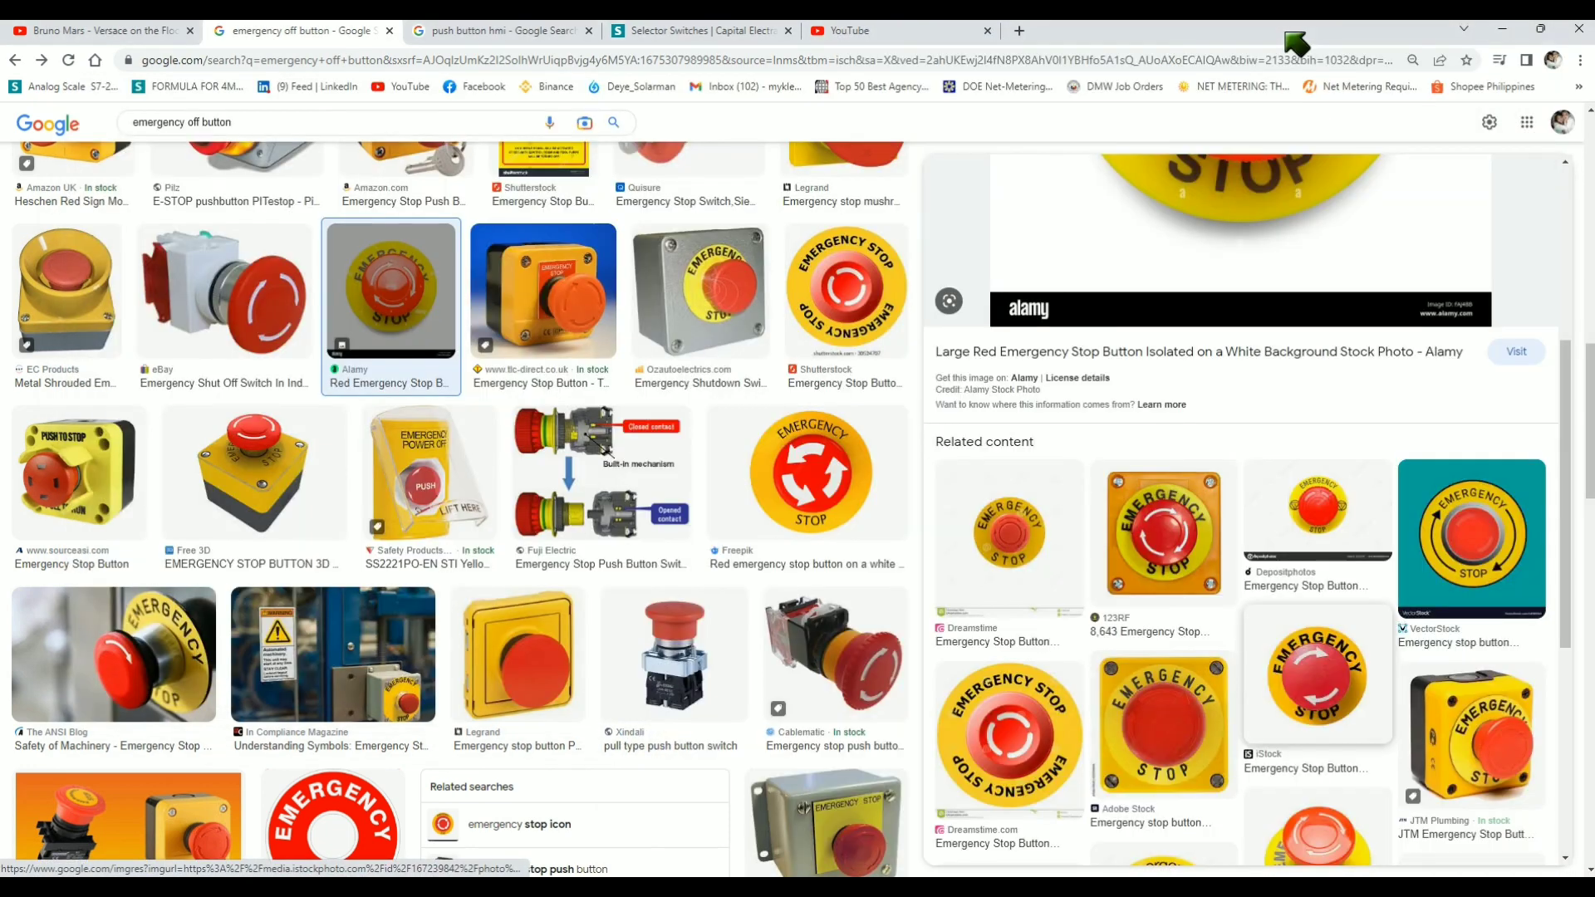
# Copy the iStock emergency stop button image from the related search results and paste it into the blank Paint canvas
pyautogui.rightClick(1294, 662)
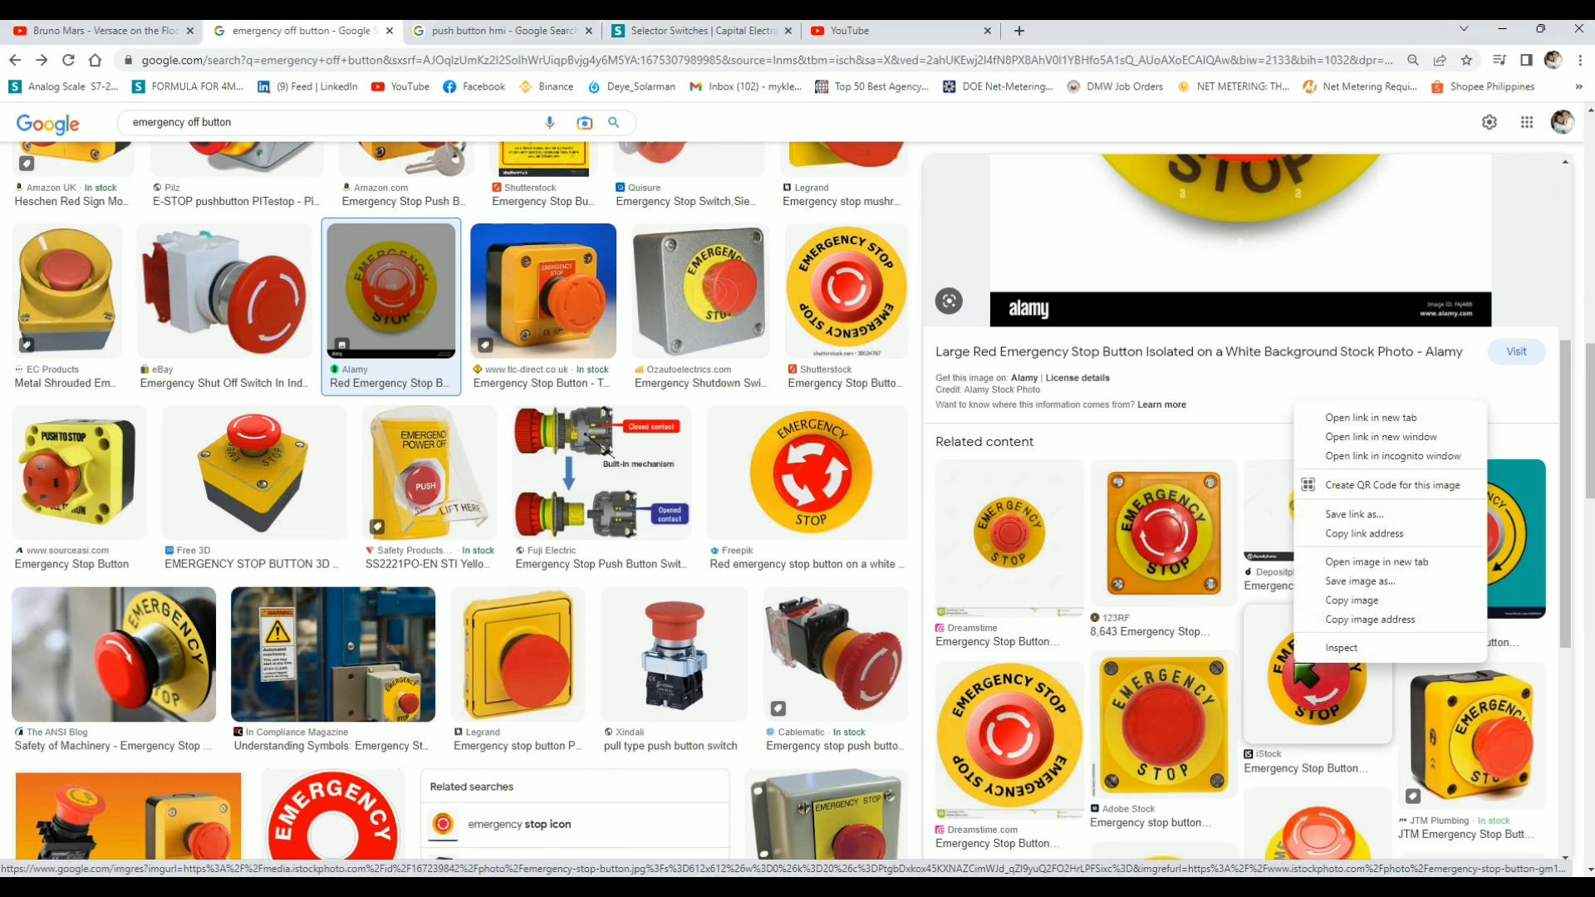
pyautogui.click(1352, 600)
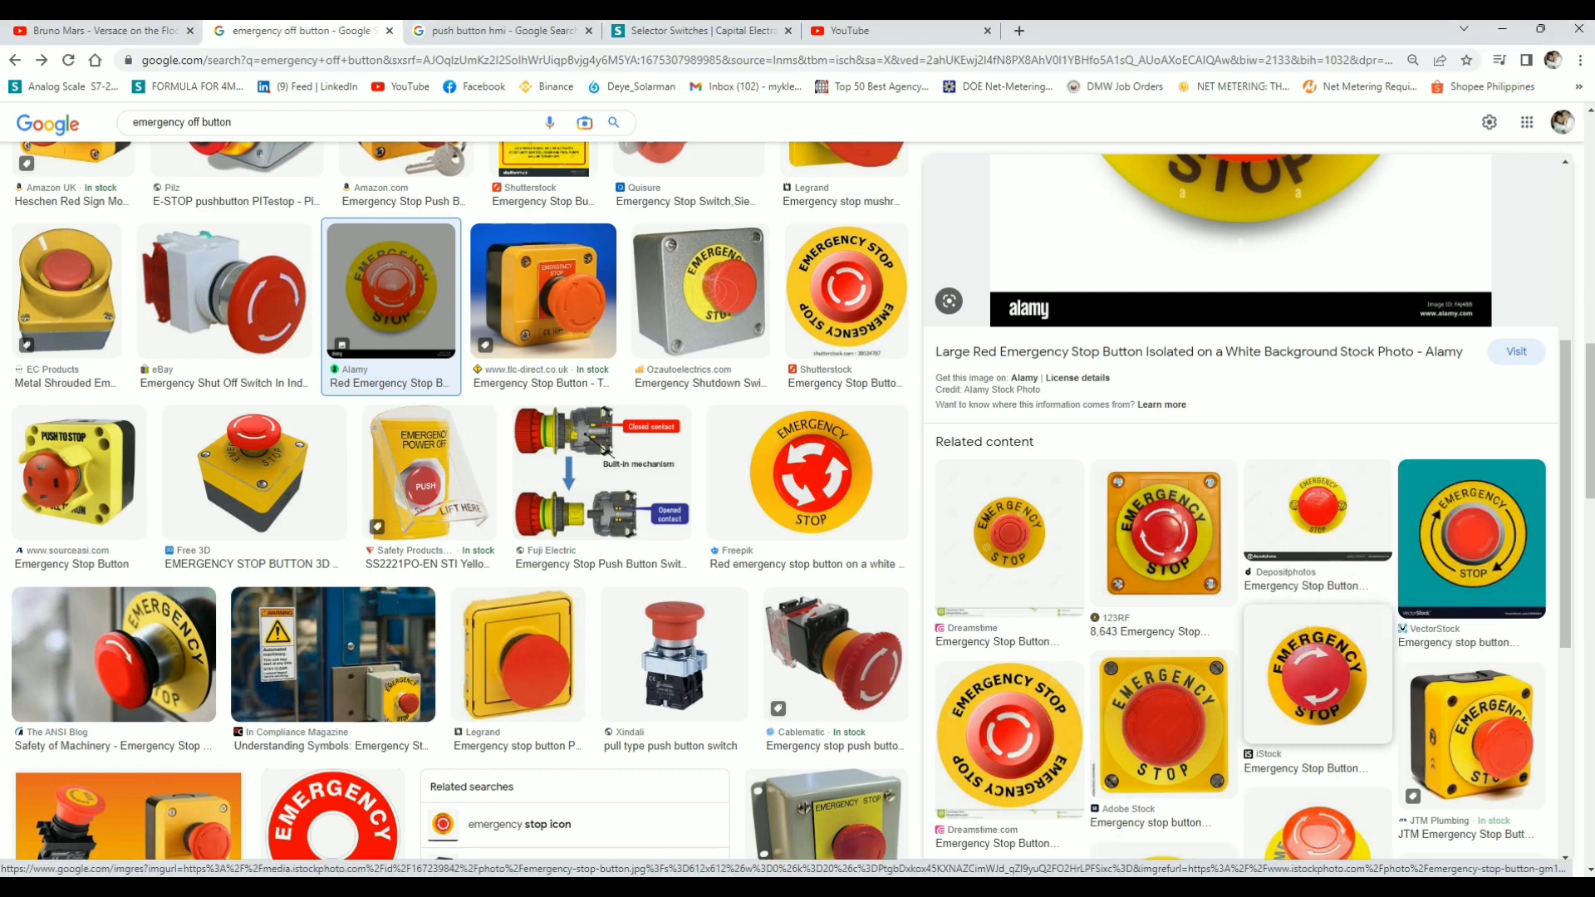
pyautogui.hotkey('alt', 'Tab')
pyautogui.rightClick(157, 299)
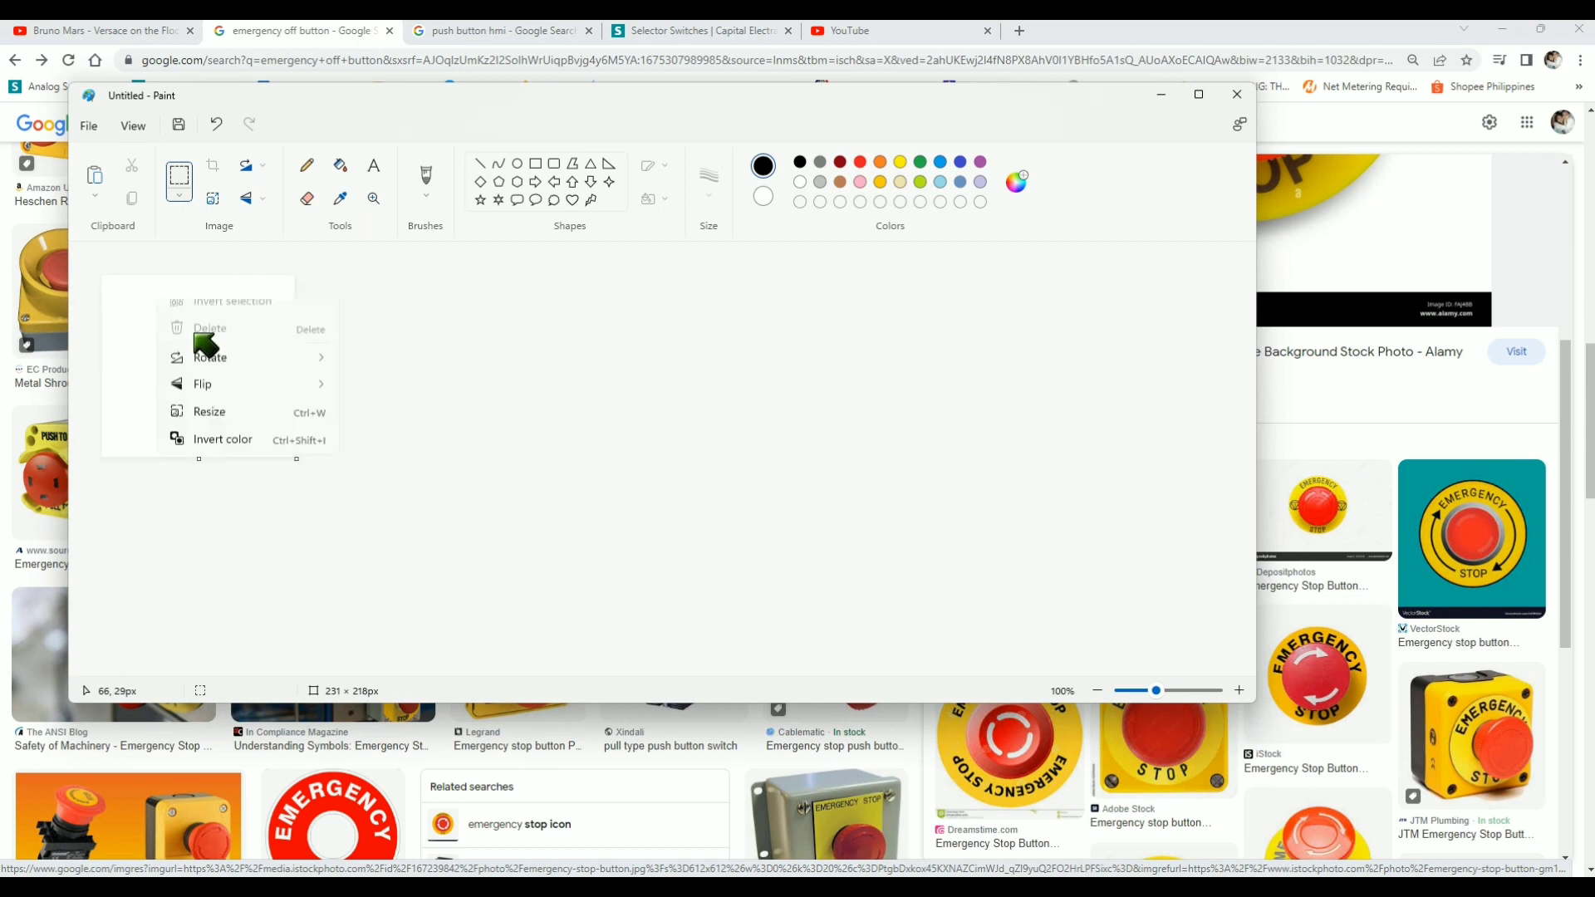
pyautogui.click(219, 371)
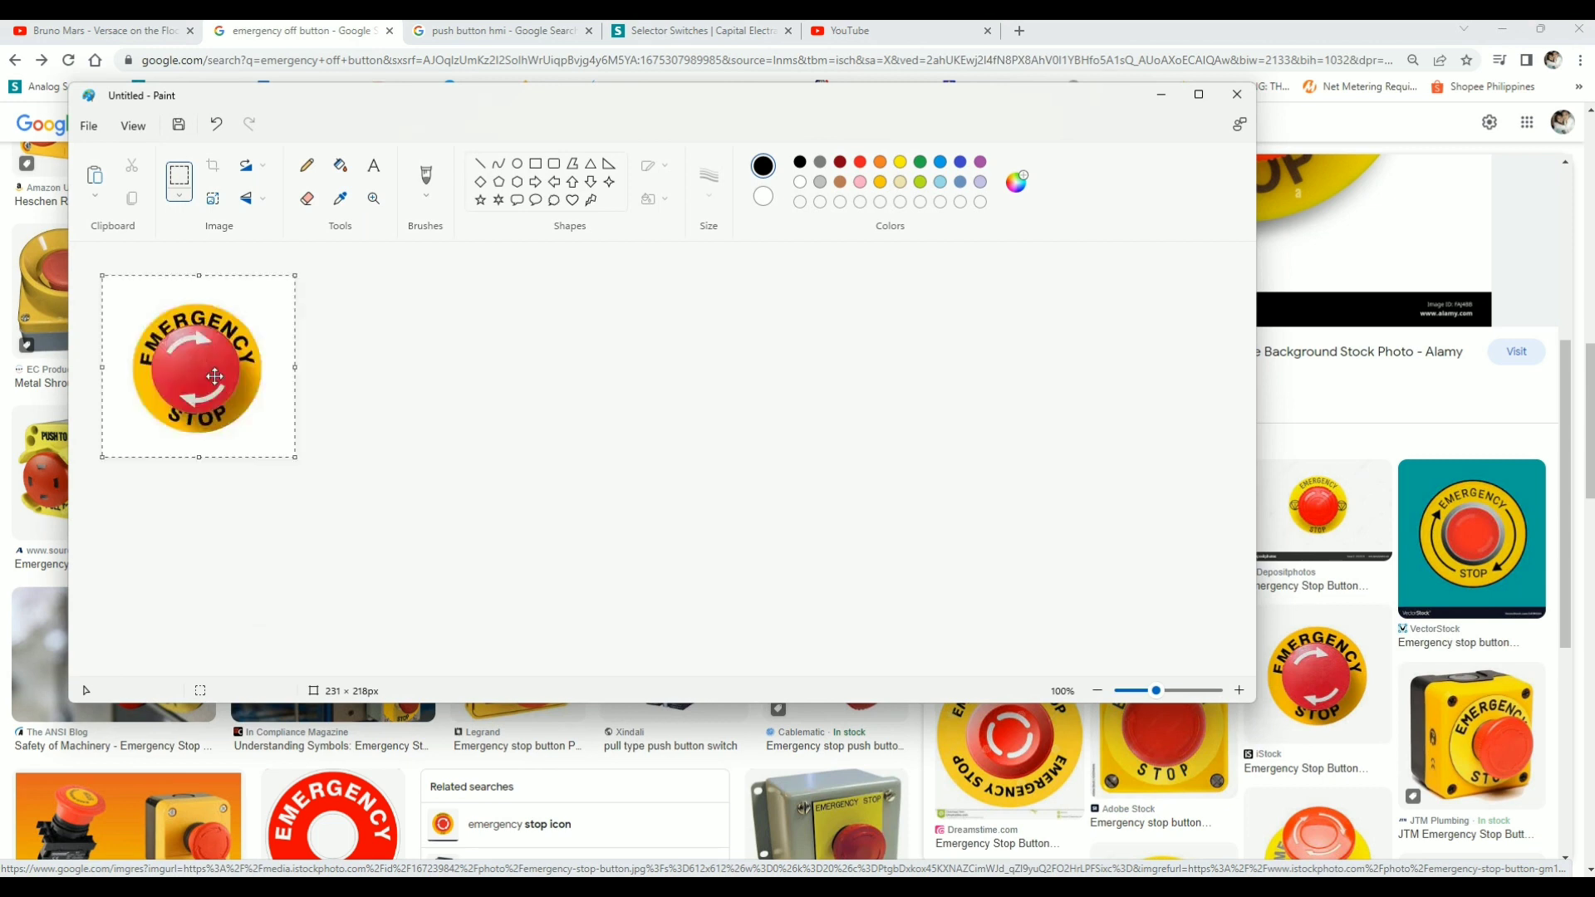
pyautogui.click(409, 347)
# Copy an area of about 168 × 156 px around the emergency stop button in Paint and paste it into the blank Word document
pyautogui.moveTo(257, 442); pyautogui.dragTo(268, 431)
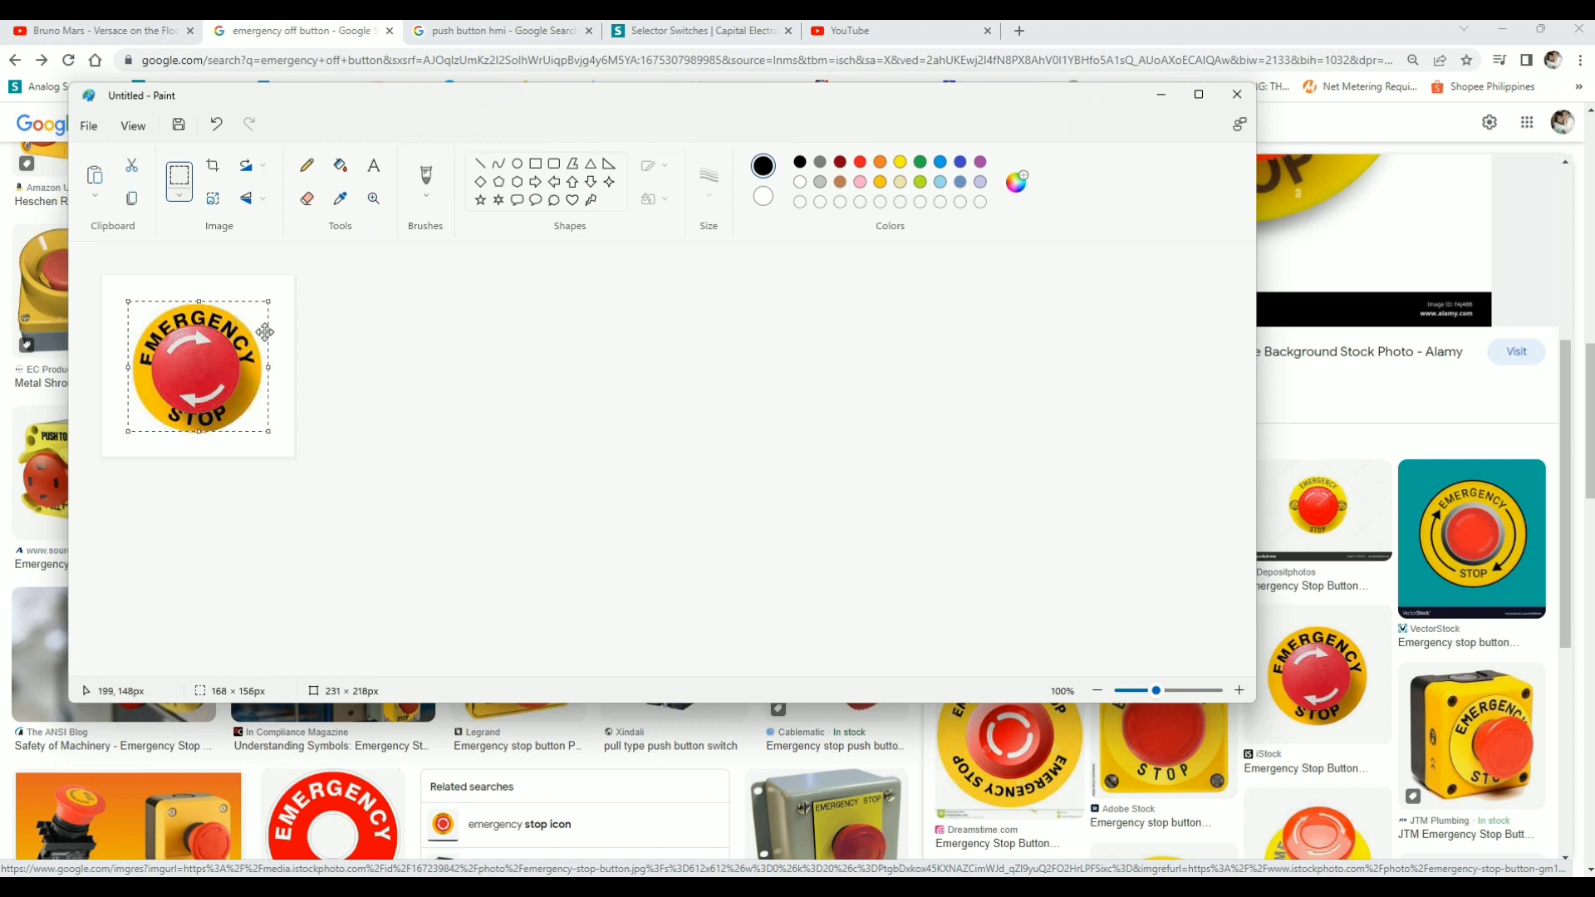
pyautogui.rightClick(201, 366)
pyautogui.click(256, 406)
pyautogui.moveTo(1196, 887)
pyautogui.click(1204, 810)
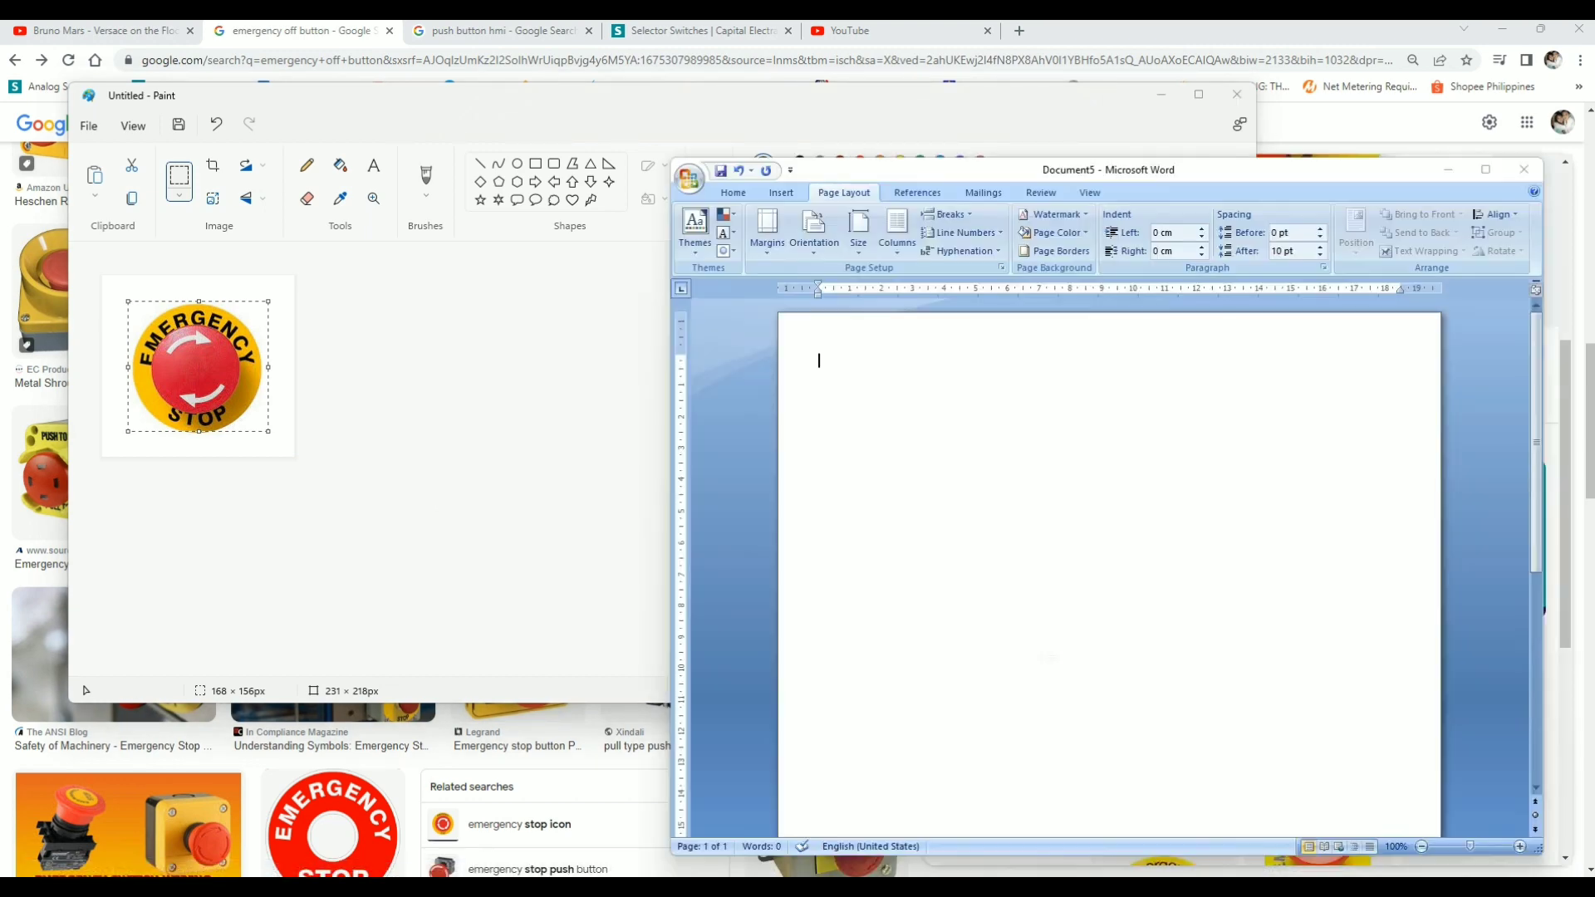
pyautogui.rightClick(850, 383)
pyautogui.click(890, 427)
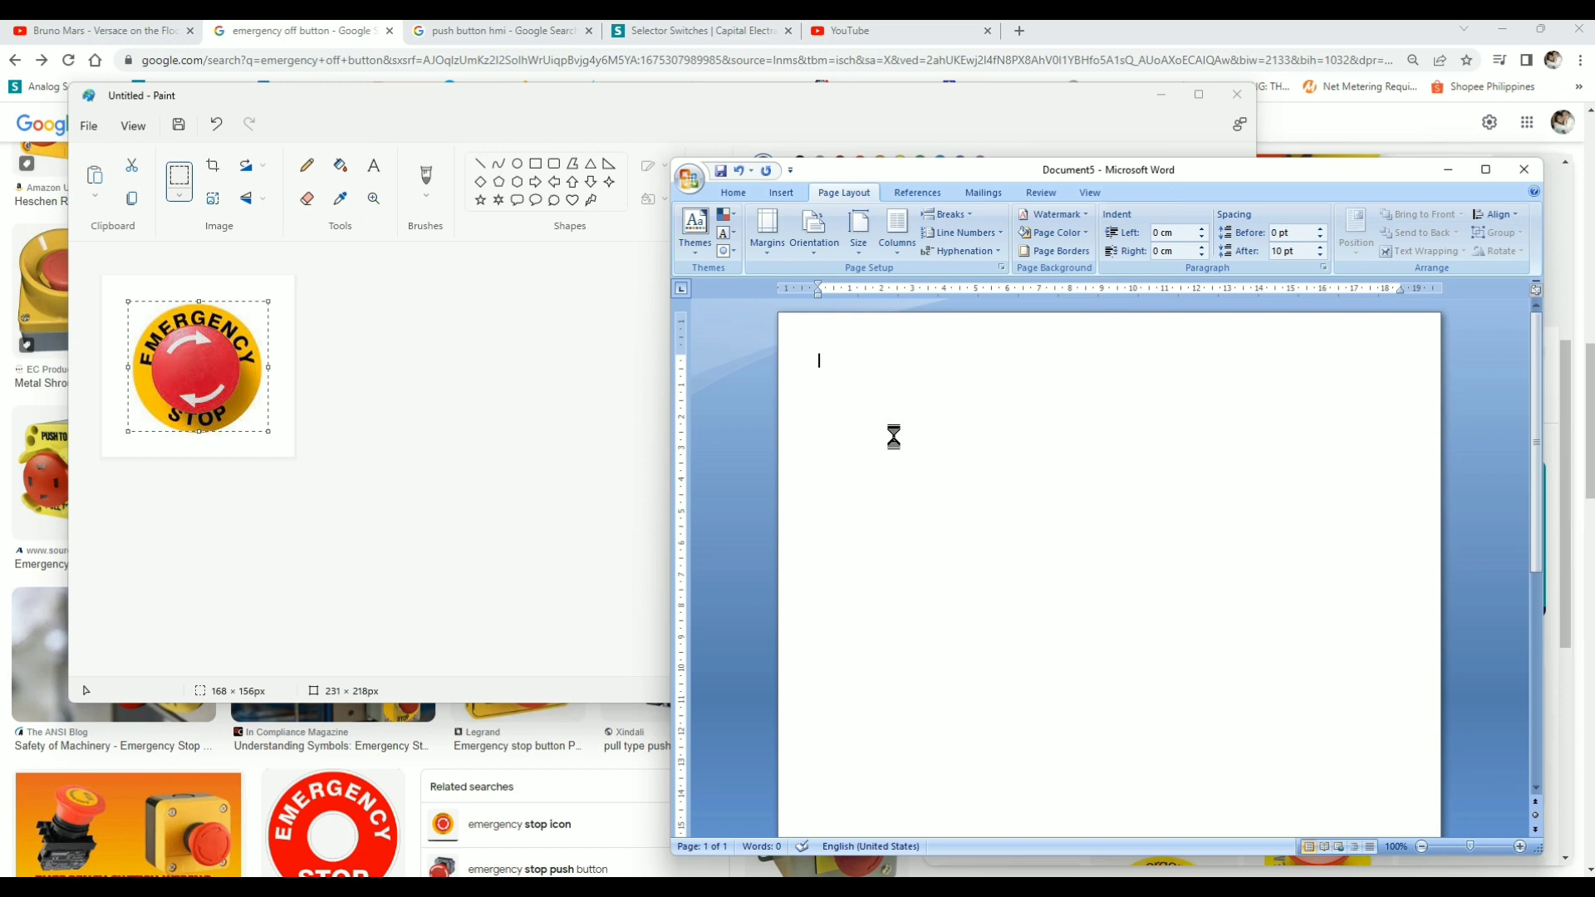
pyautogui.click(894, 440)
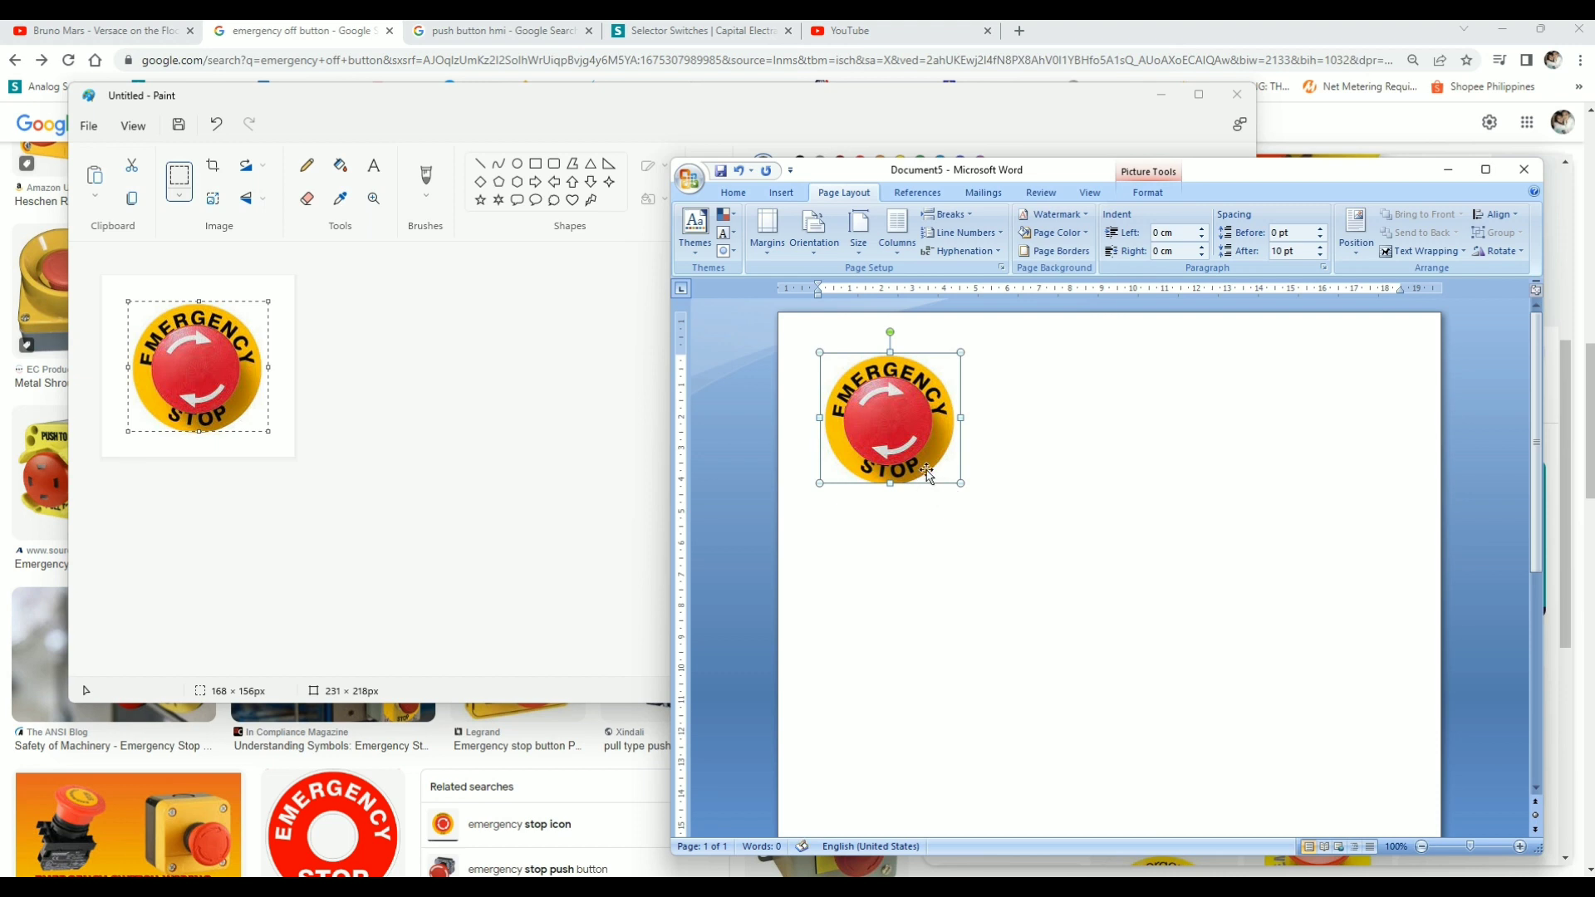
# Duplicate the emergency stop picture beside the original and shrink the copy slightly in proportion
pyautogui.rightClick(901, 425)
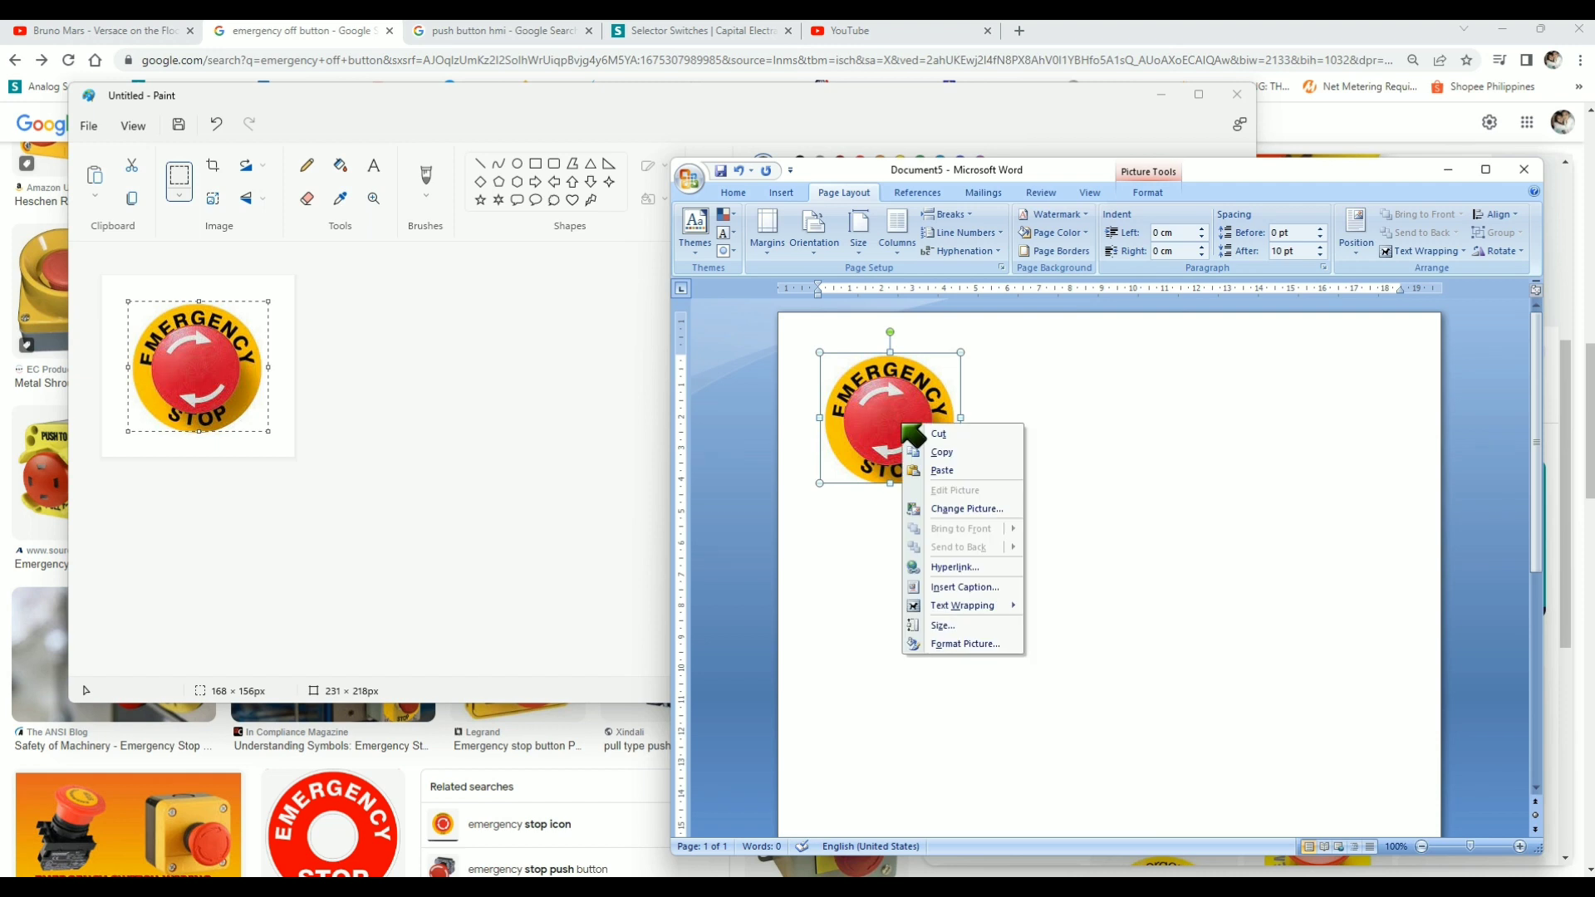
pyautogui.click(941, 452)
pyautogui.click(1012, 465)
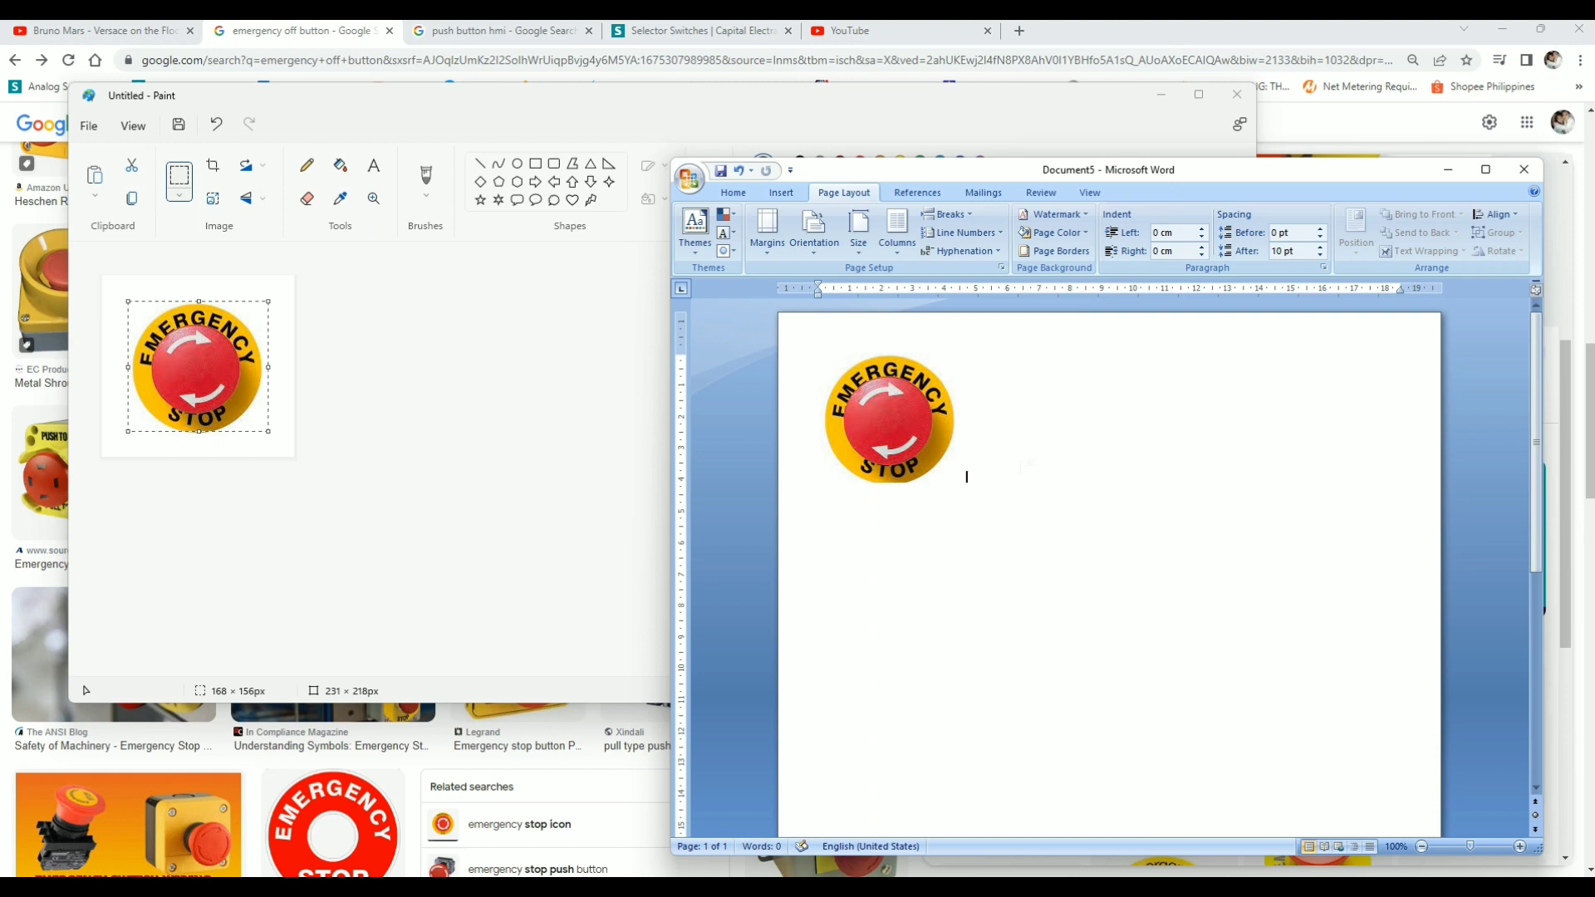
pyautogui.rightClick(1025, 466)
pyautogui.click(1070, 517)
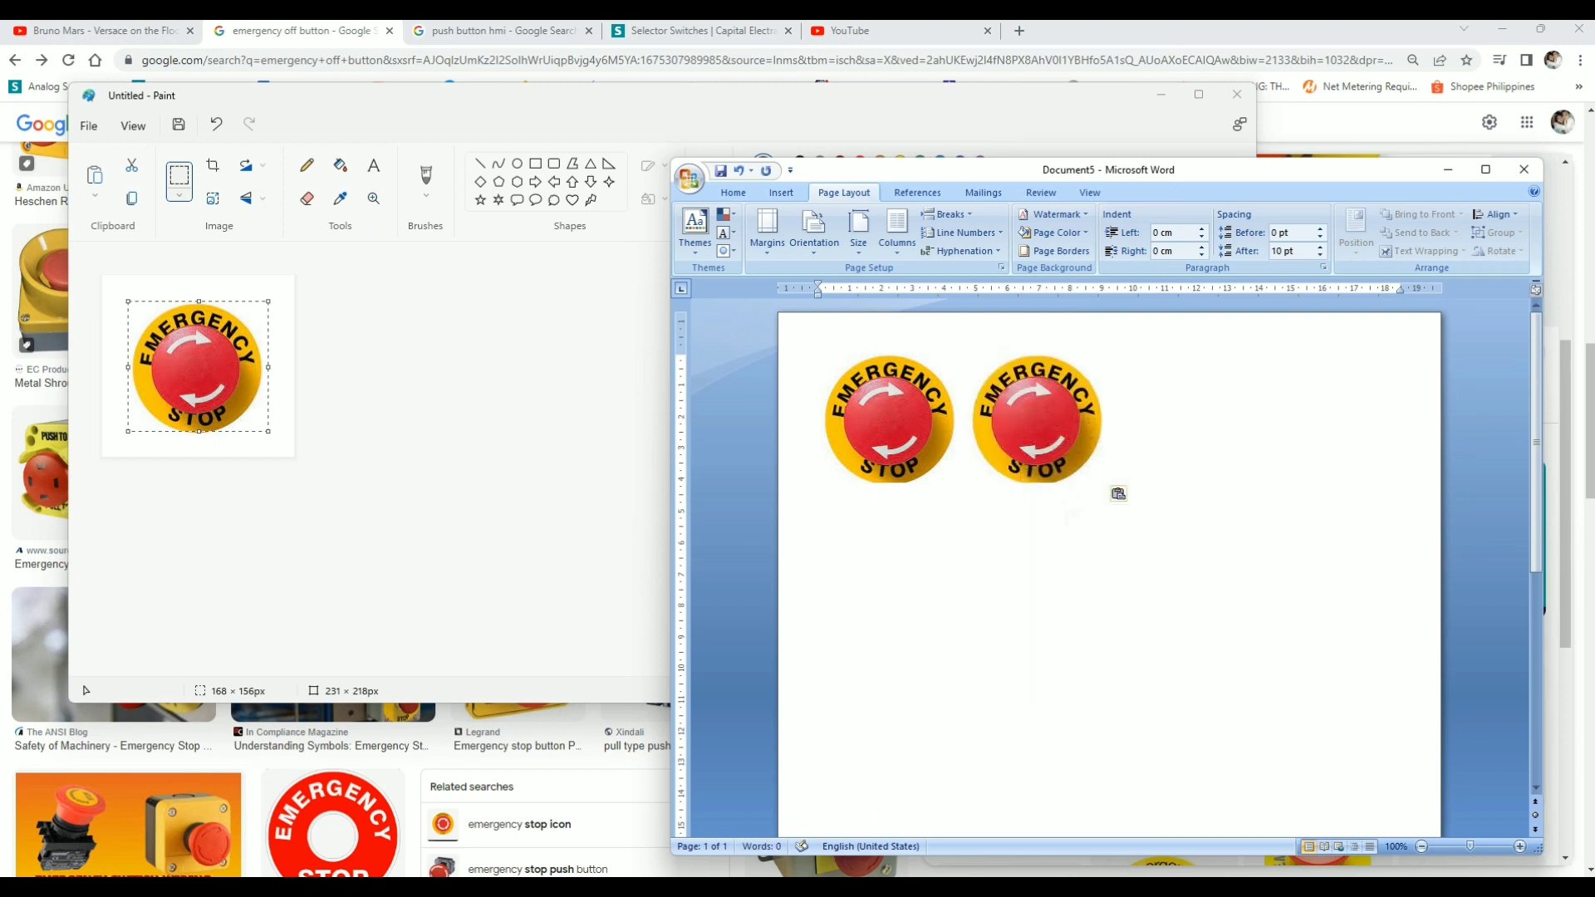
pyautogui.click(1042, 440)
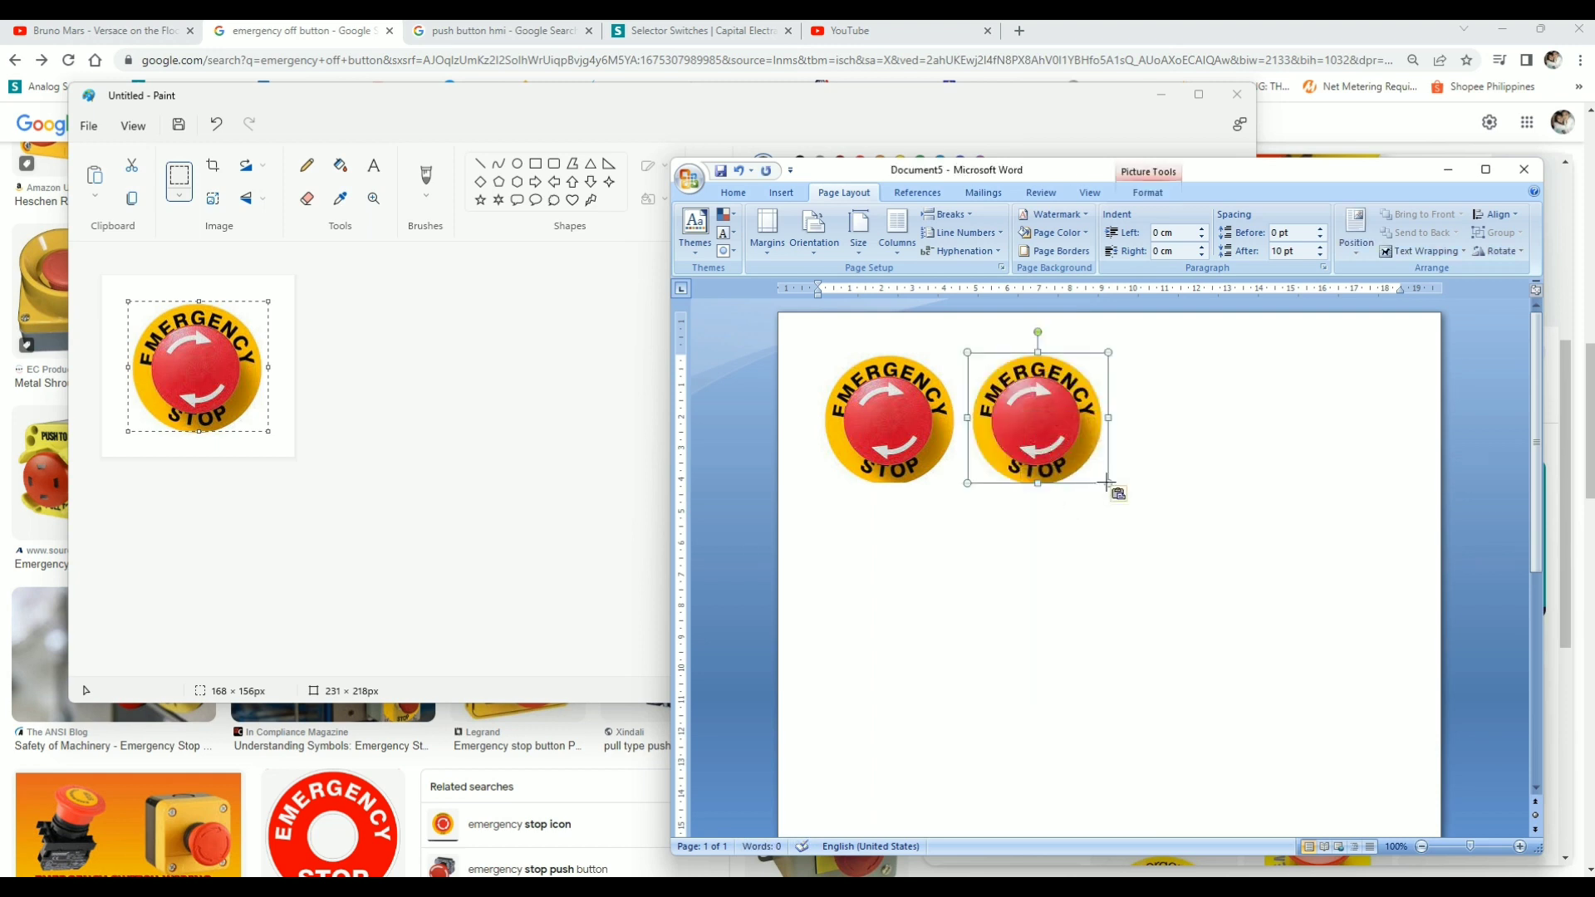
pyautogui.moveTo(1106, 481); pyautogui.dragTo(1095, 477)
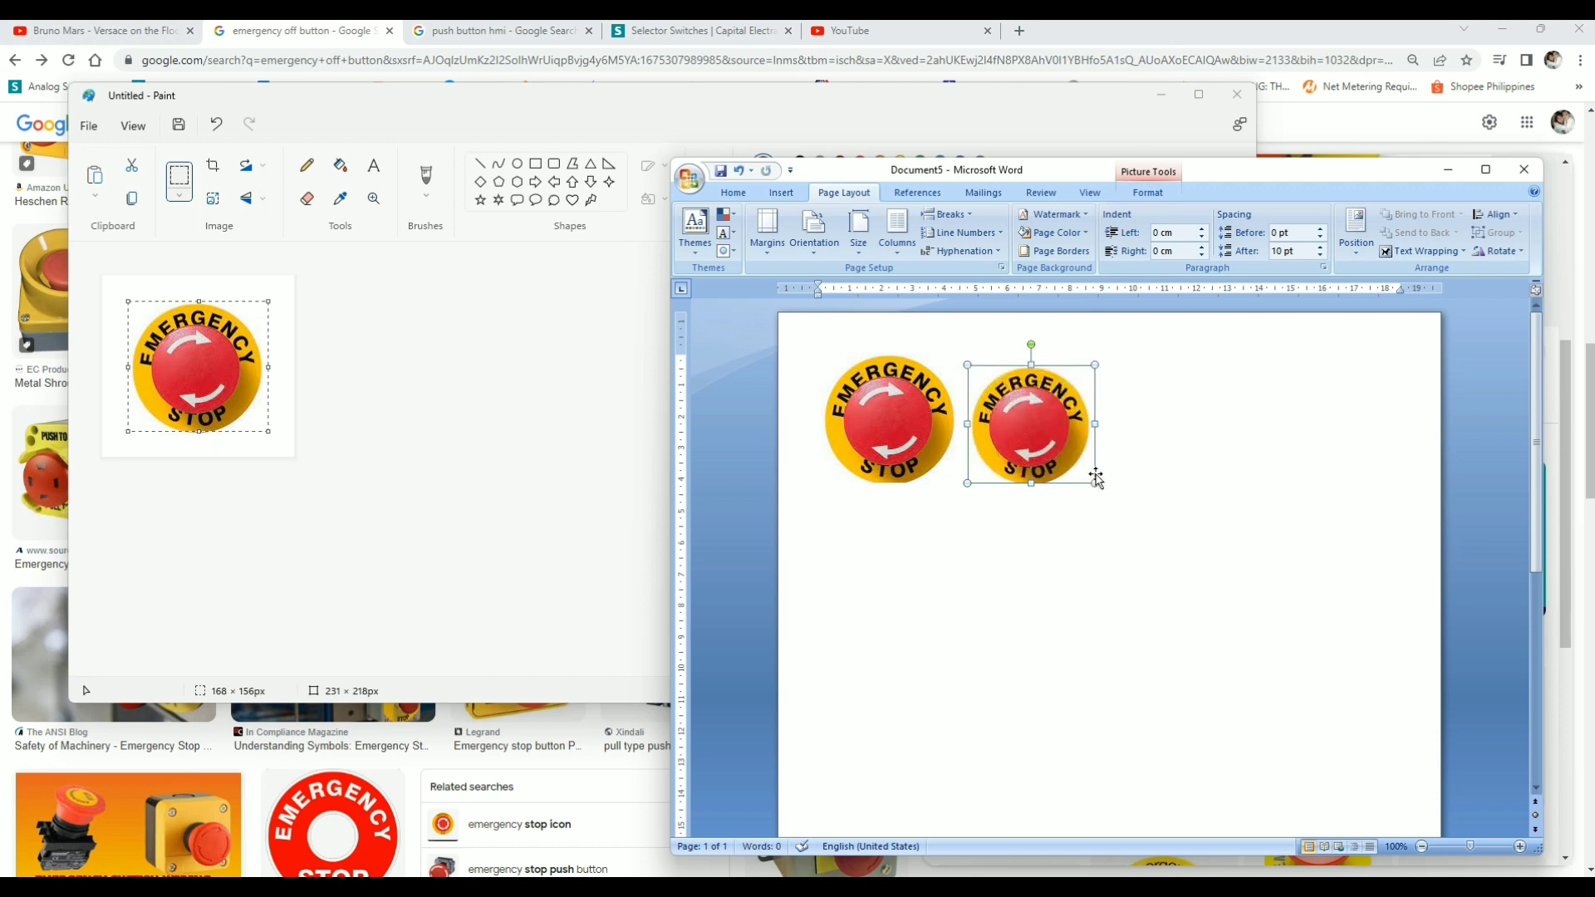
# Switch to WinCC Runtime, operate the emergency stop button twice to check its size animation, and return to Word
pyautogui.moveTo(1033, 886)
pyautogui.click(1030, 818)
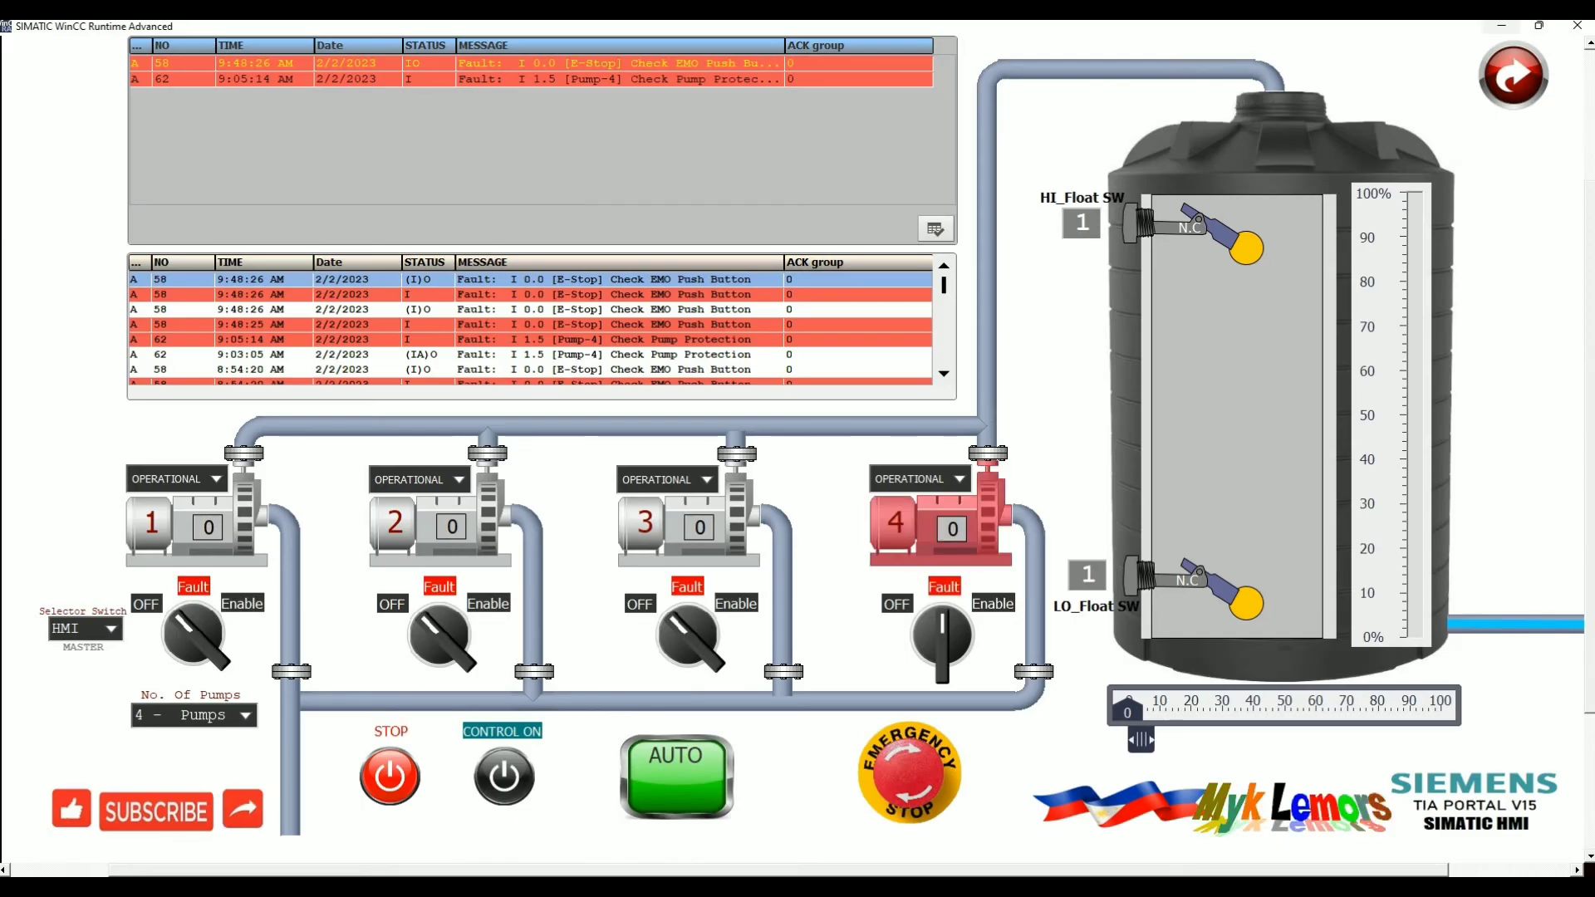
pyautogui.click(918, 776)
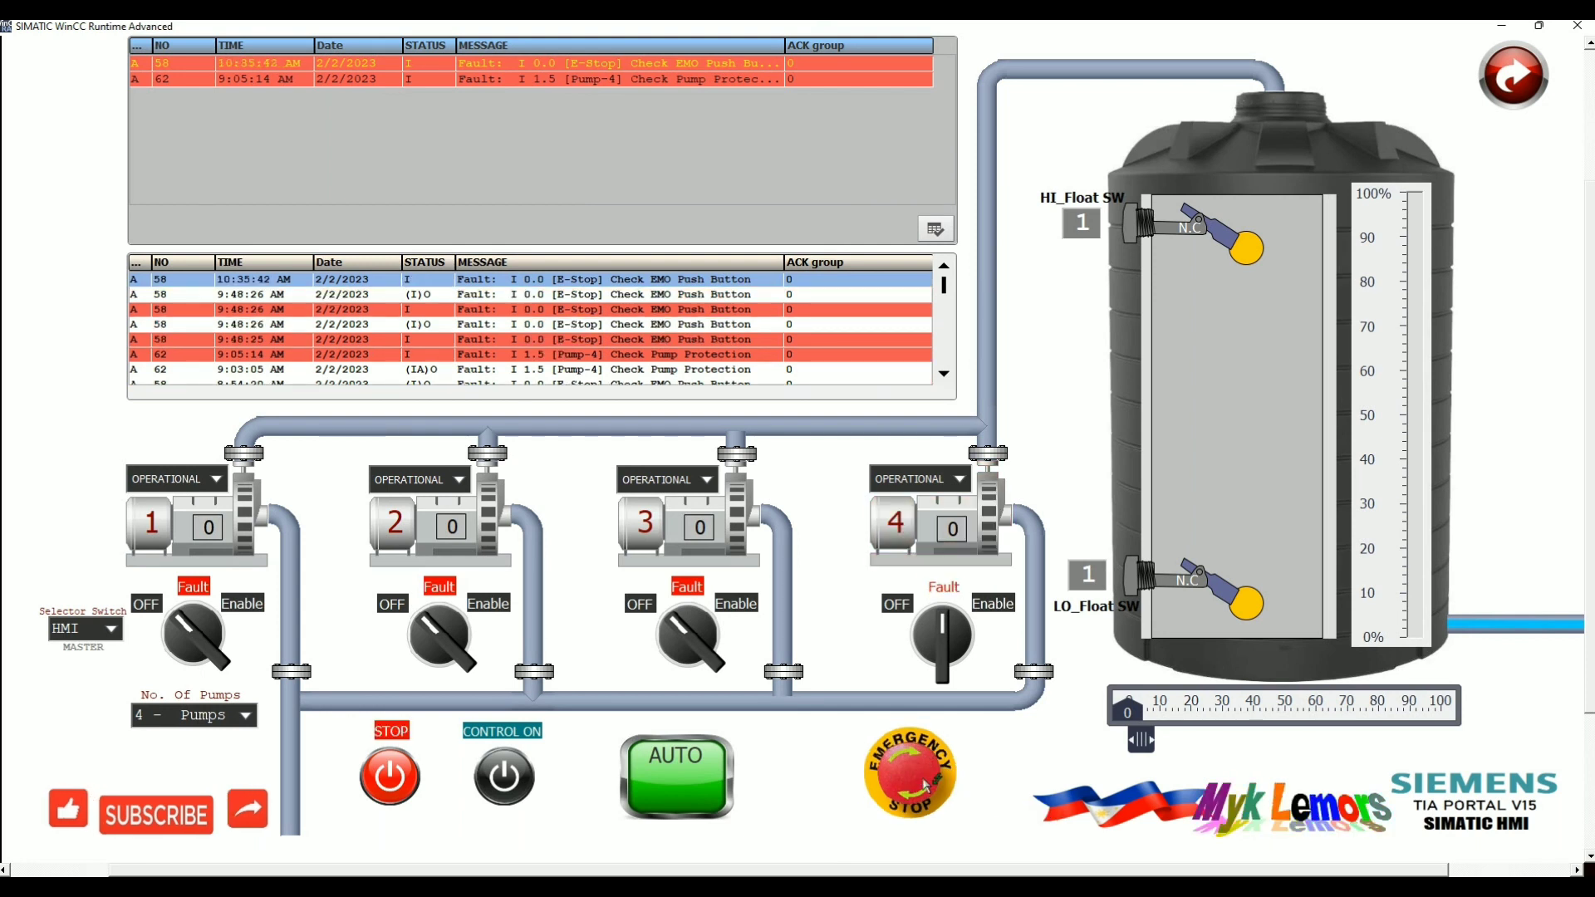
pyautogui.click(922, 784)
pyautogui.moveTo(1030, 880)
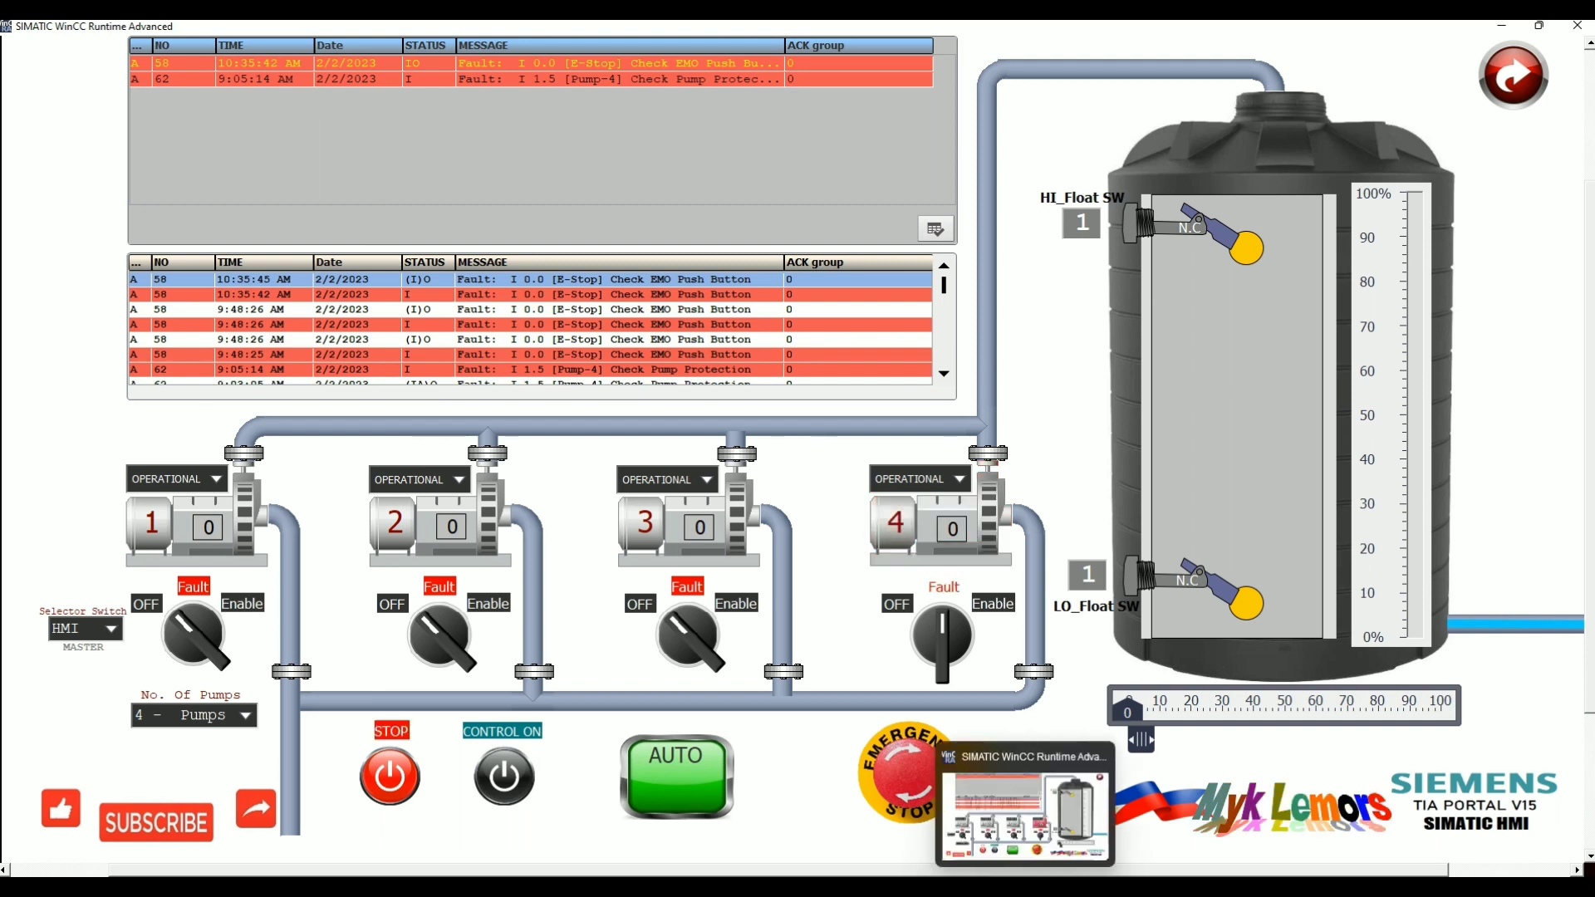
pyautogui.click(1026, 802)
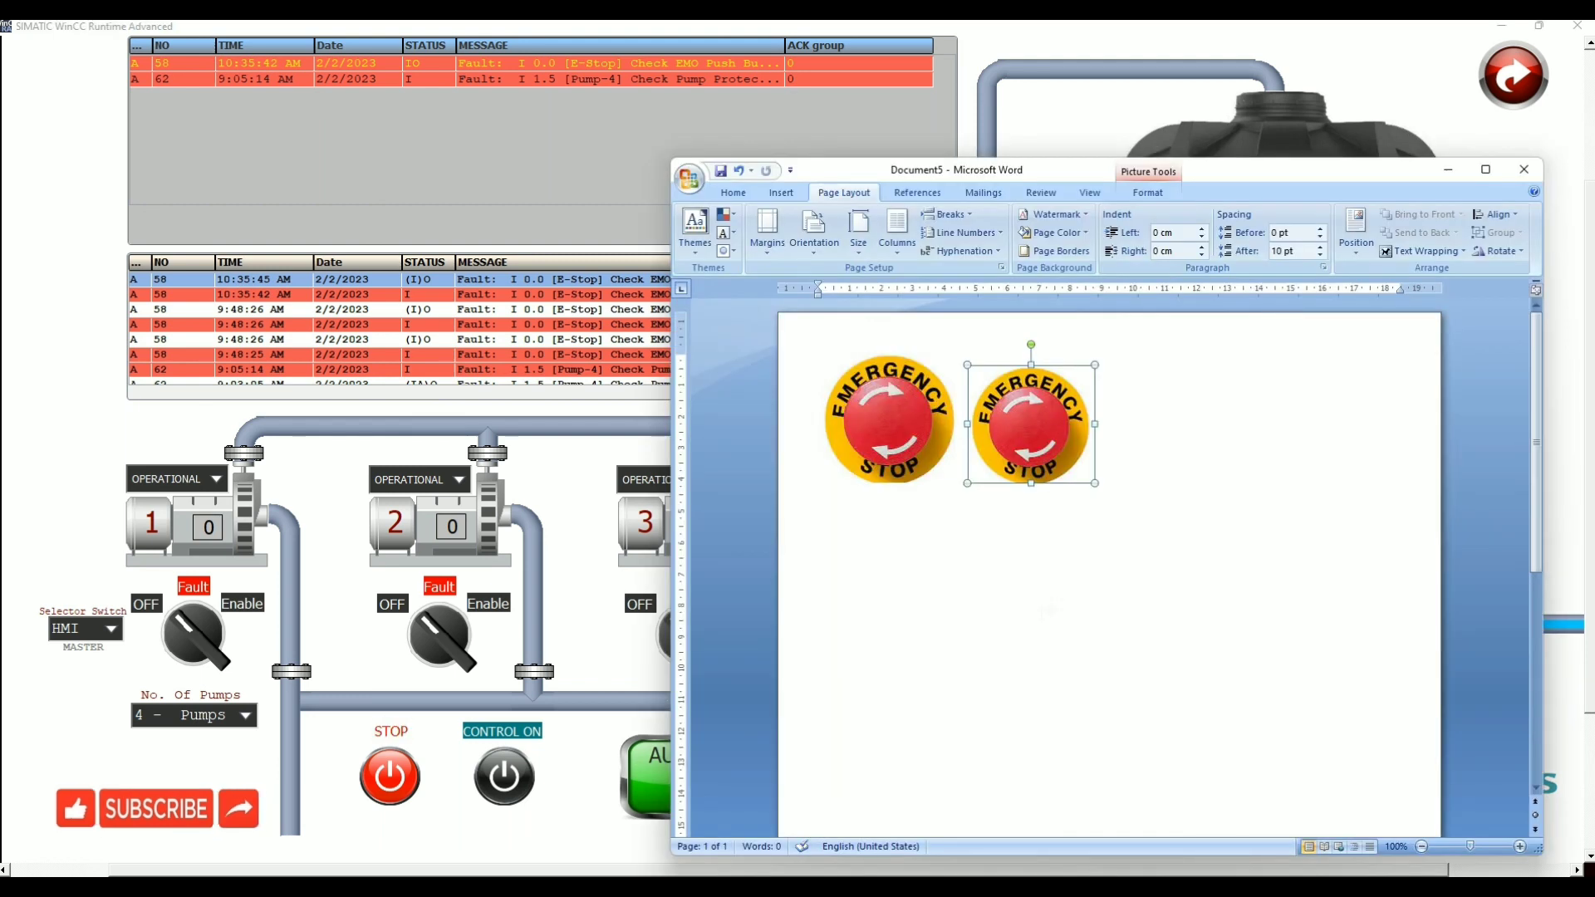
# View the push button image results in Chrome, and paste the red power button on a new line of the Word document
pyautogui.moveTo(879, 882)
pyautogui.click(876, 804)
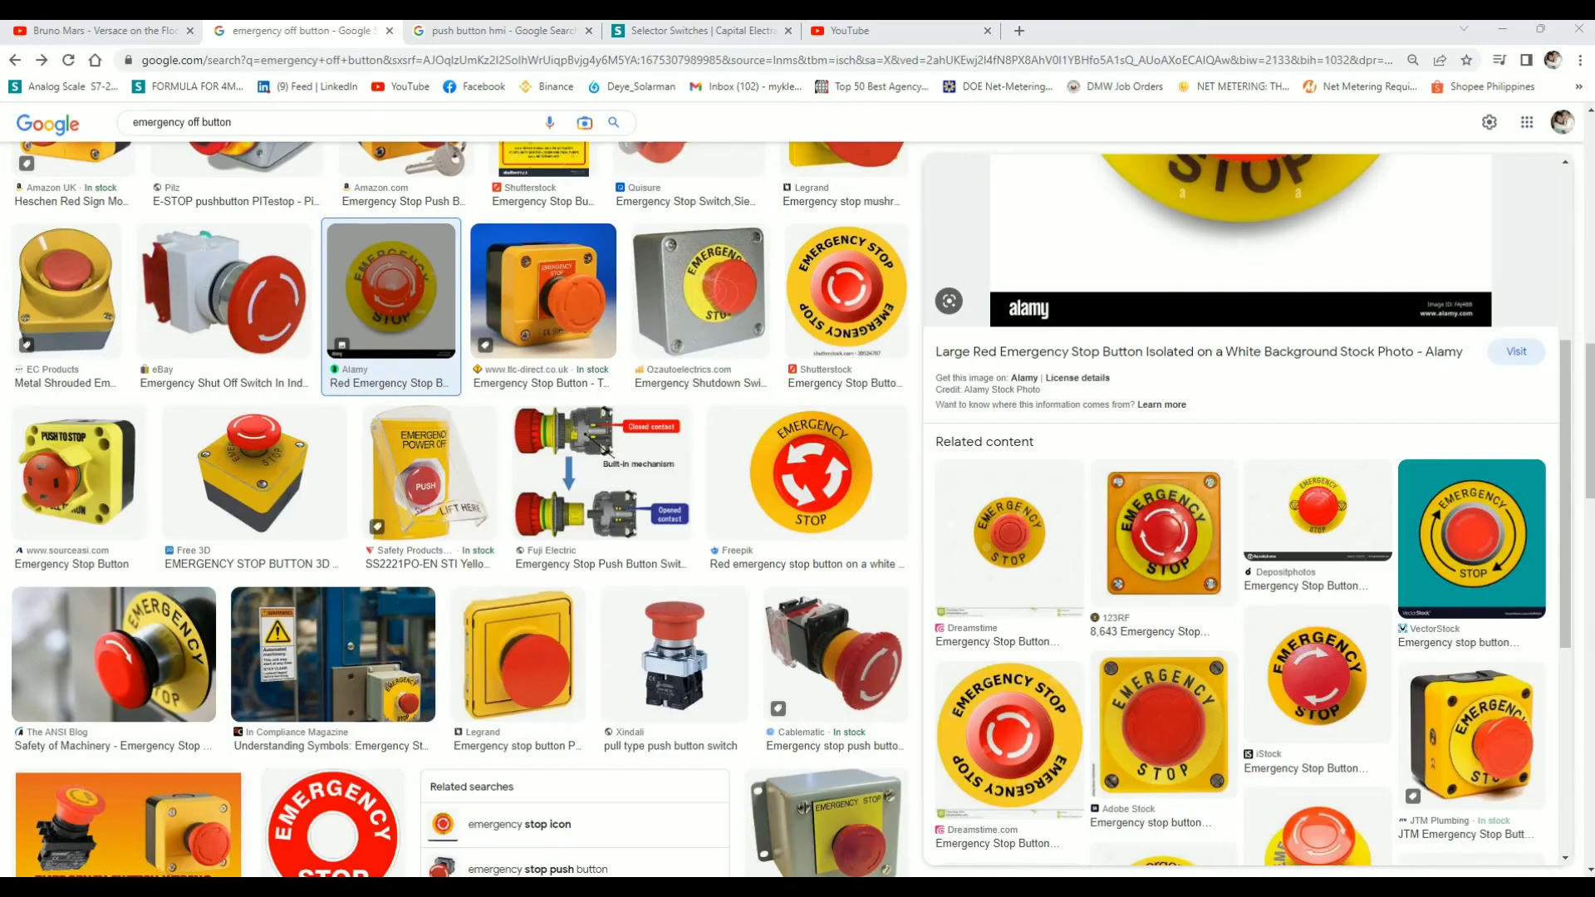
pyautogui.click(470, 37)
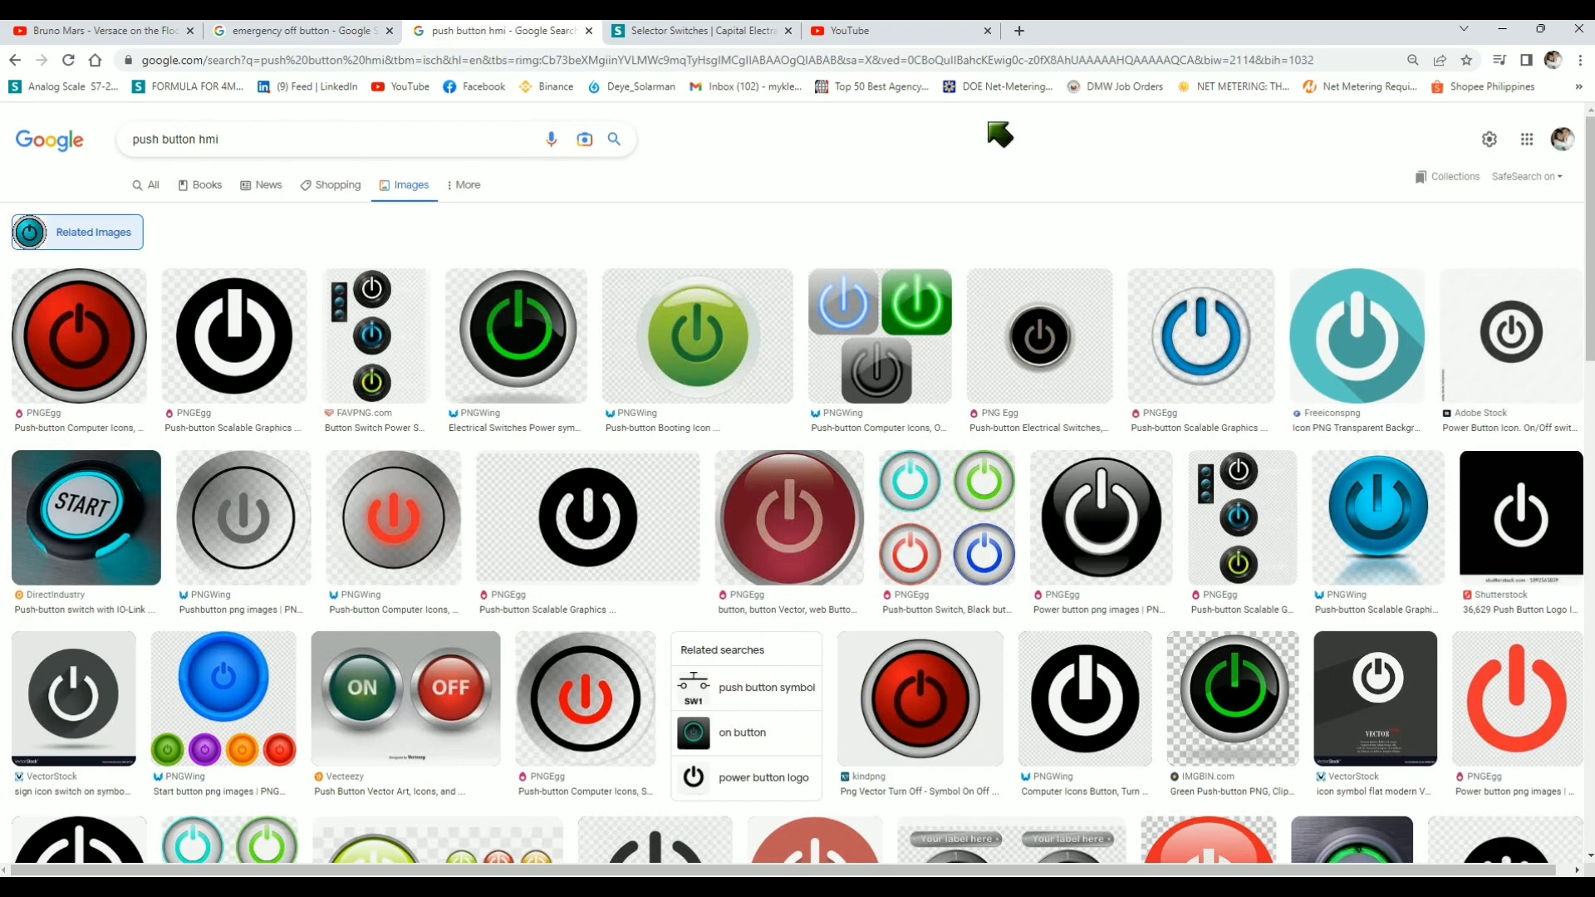
pyautogui.hotkey('alt', 'Tab')
pyautogui.click(1158, 448)
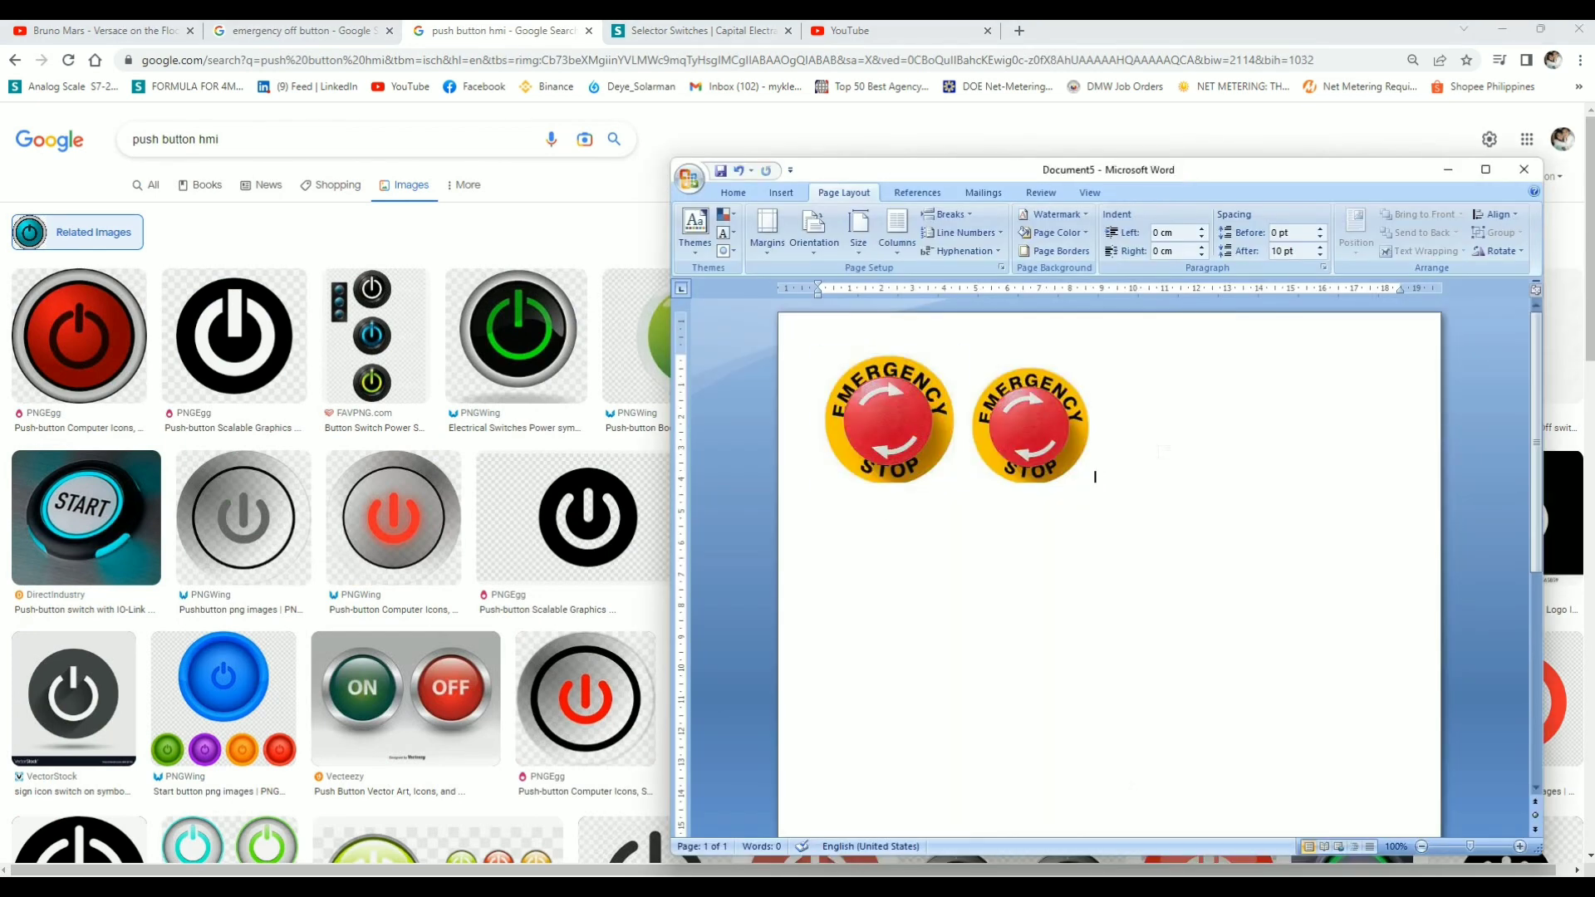
pyautogui.press('Return')
pyautogui.rightClick(863, 516)
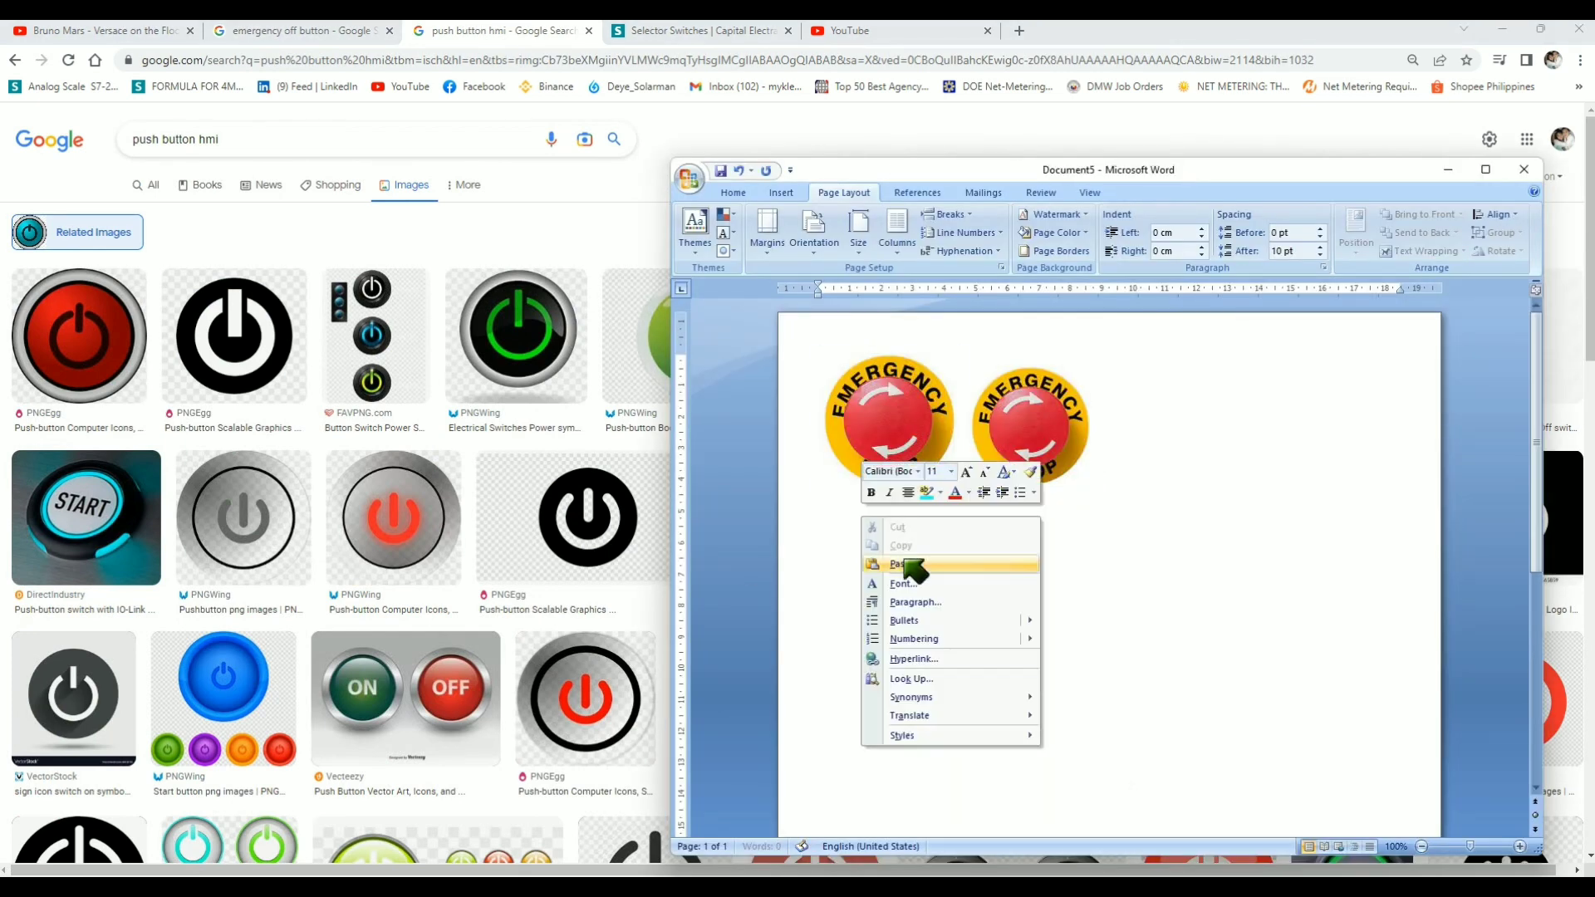
pyautogui.click(917, 571)
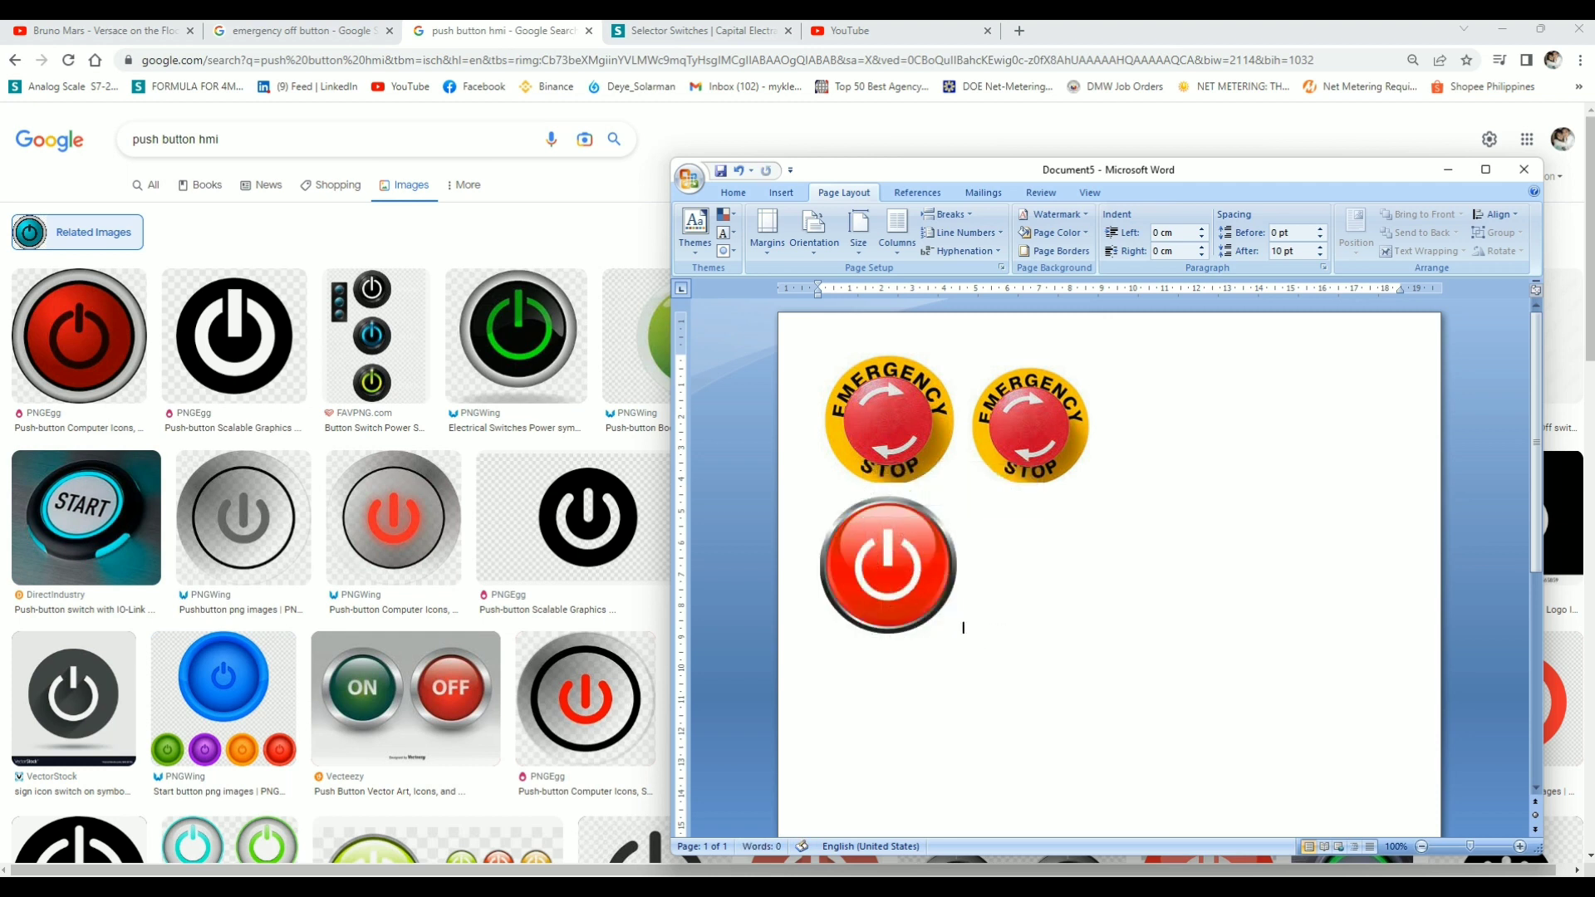
# Paste a second red power button beside the first and shrink it in proportion
pyautogui.hotkey('ctrl', 'v')
pyautogui.click(1094, 625)
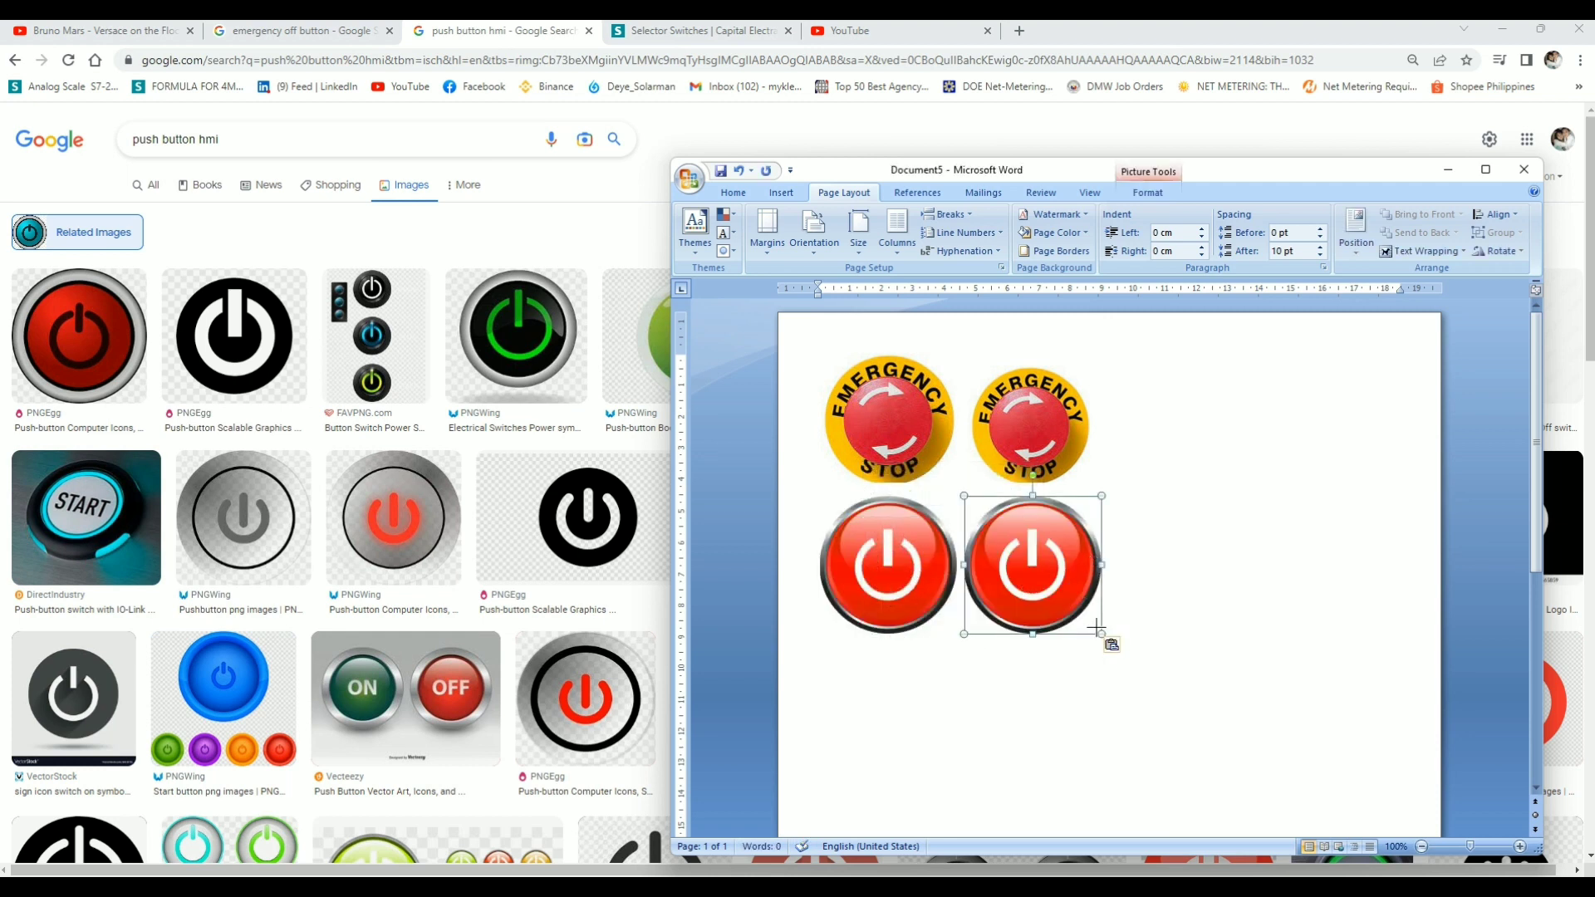
pyautogui.moveTo(1096, 628); pyautogui.dragTo(1077, 611)
pyautogui.press('Right')
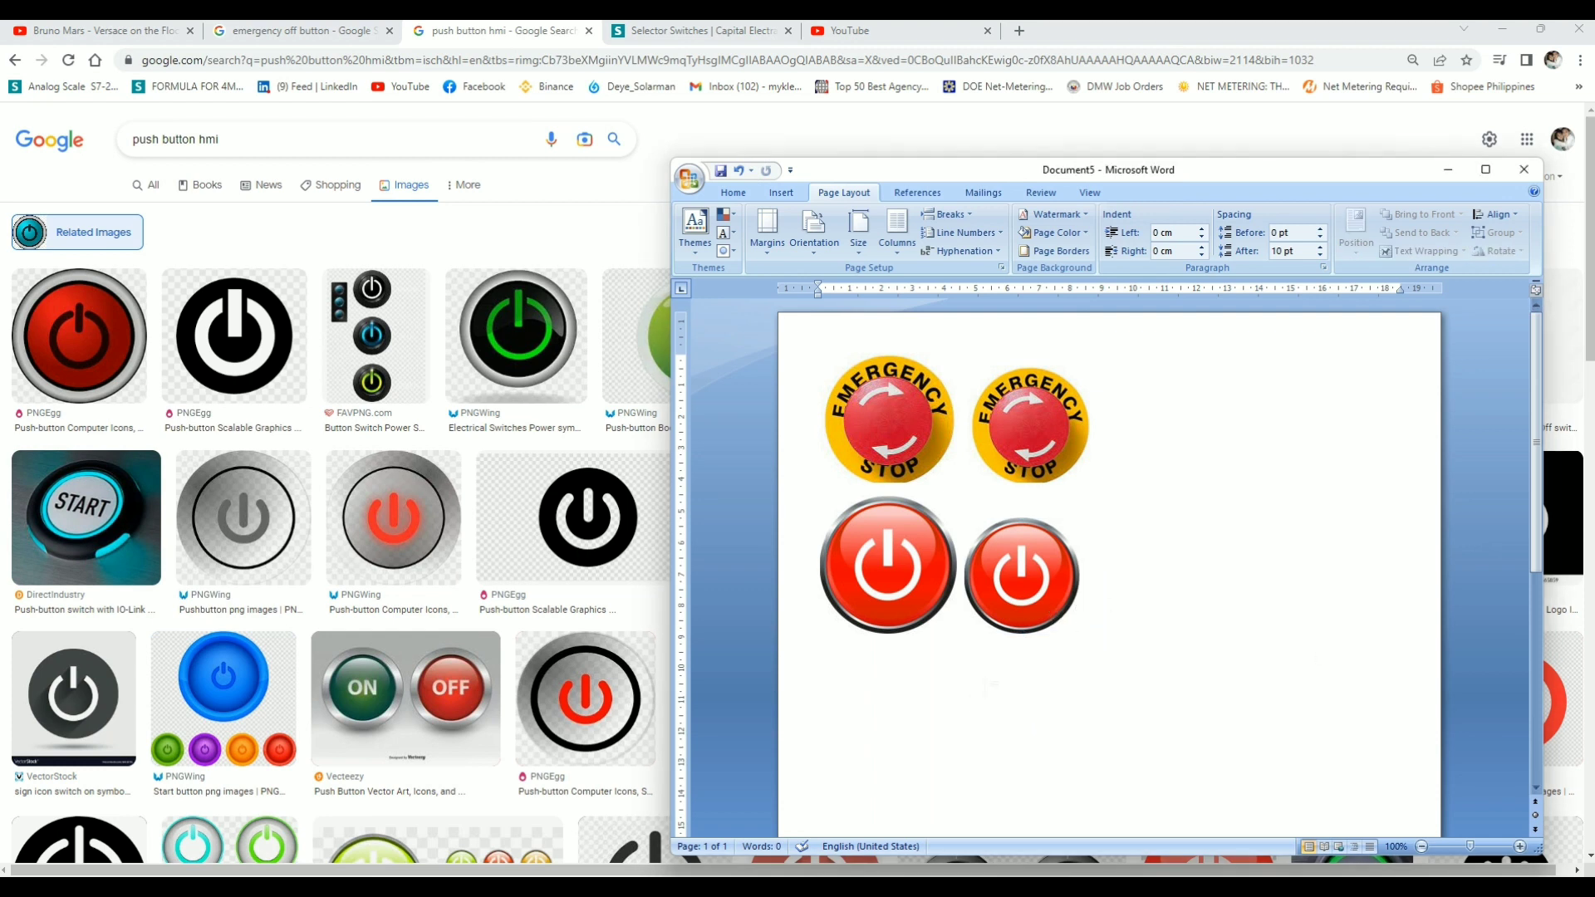
# Paste two black power buttons side by side below the red ones and shrink the second in proportion
pyautogui.hotkey('ctrl', 'v')
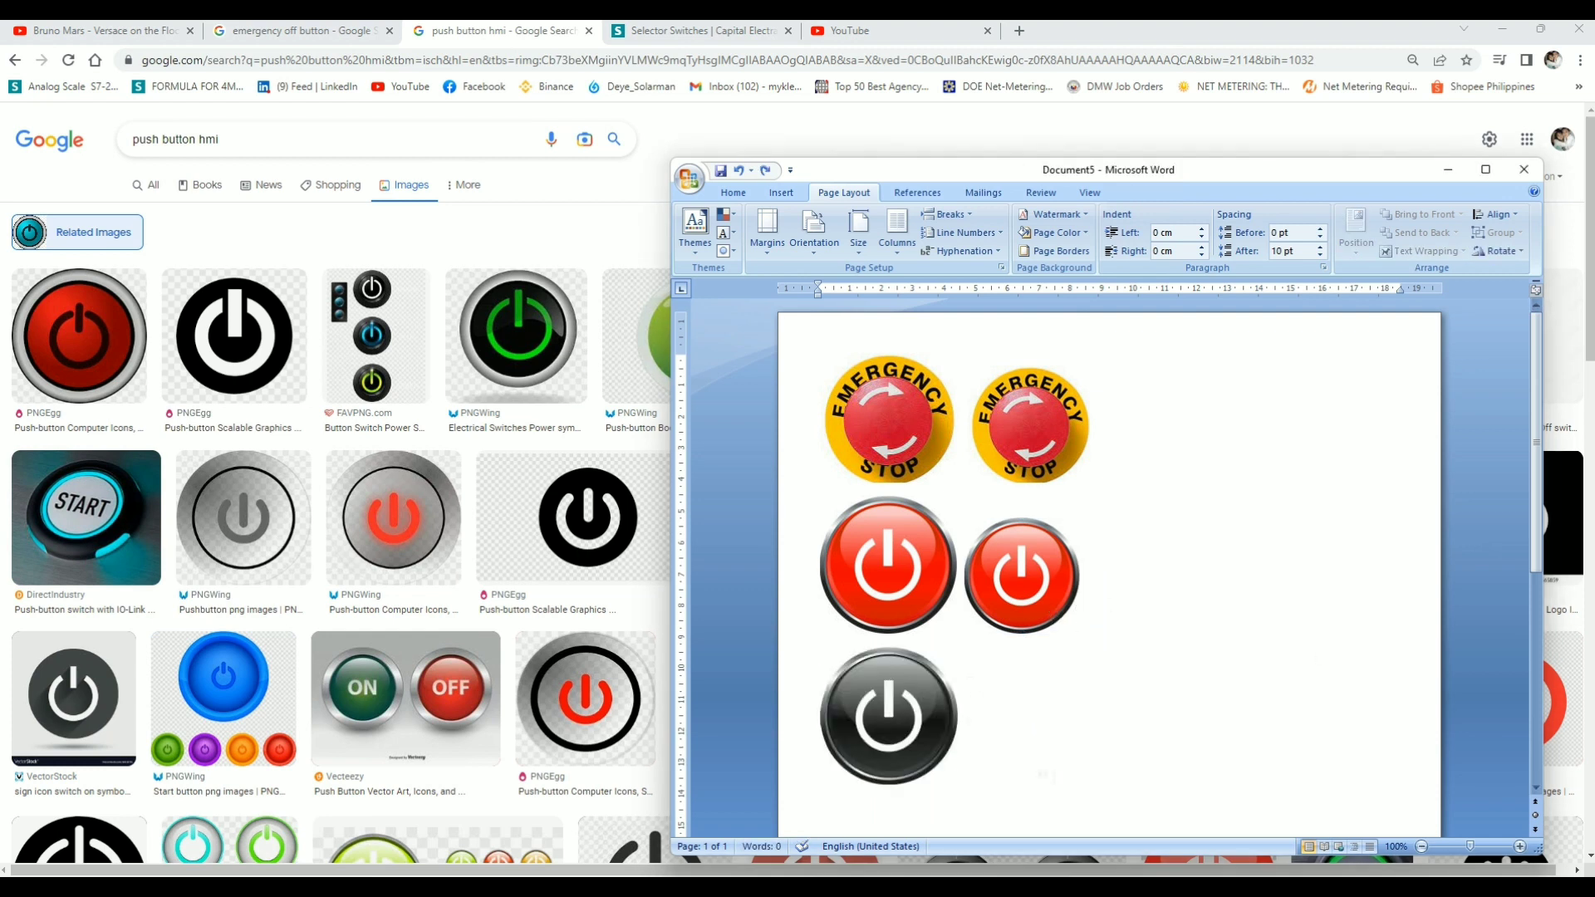
pyautogui.hotkey('ctrl', 'v')
pyautogui.click(1091, 774)
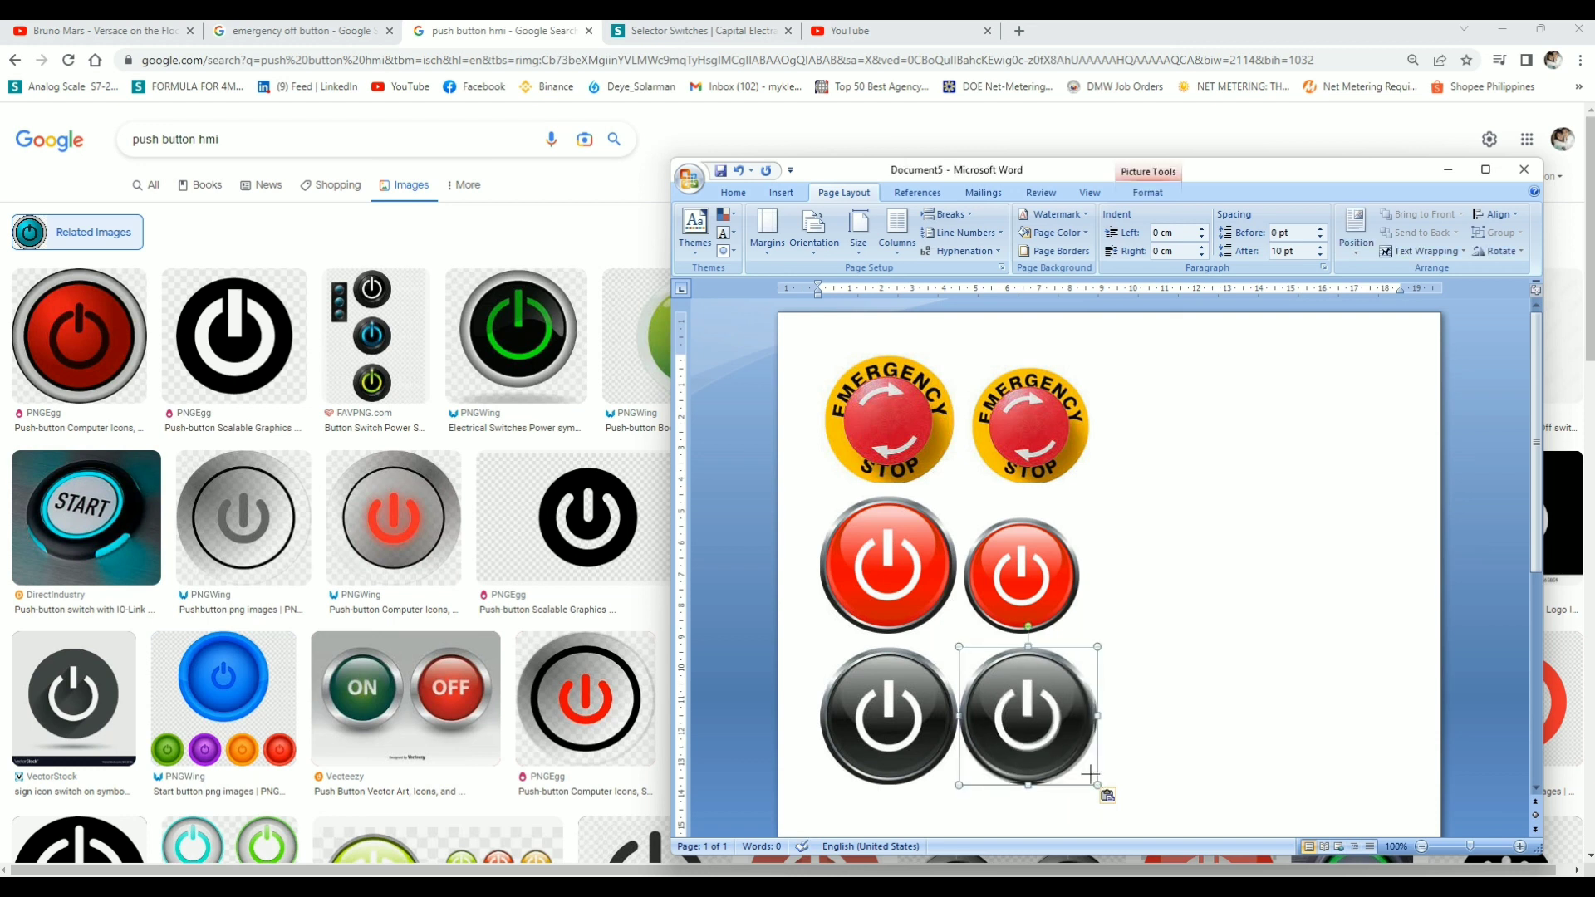
pyautogui.moveTo(1090, 774); pyautogui.dragTo(1075, 762)
pyautogui.click(1076, 778)
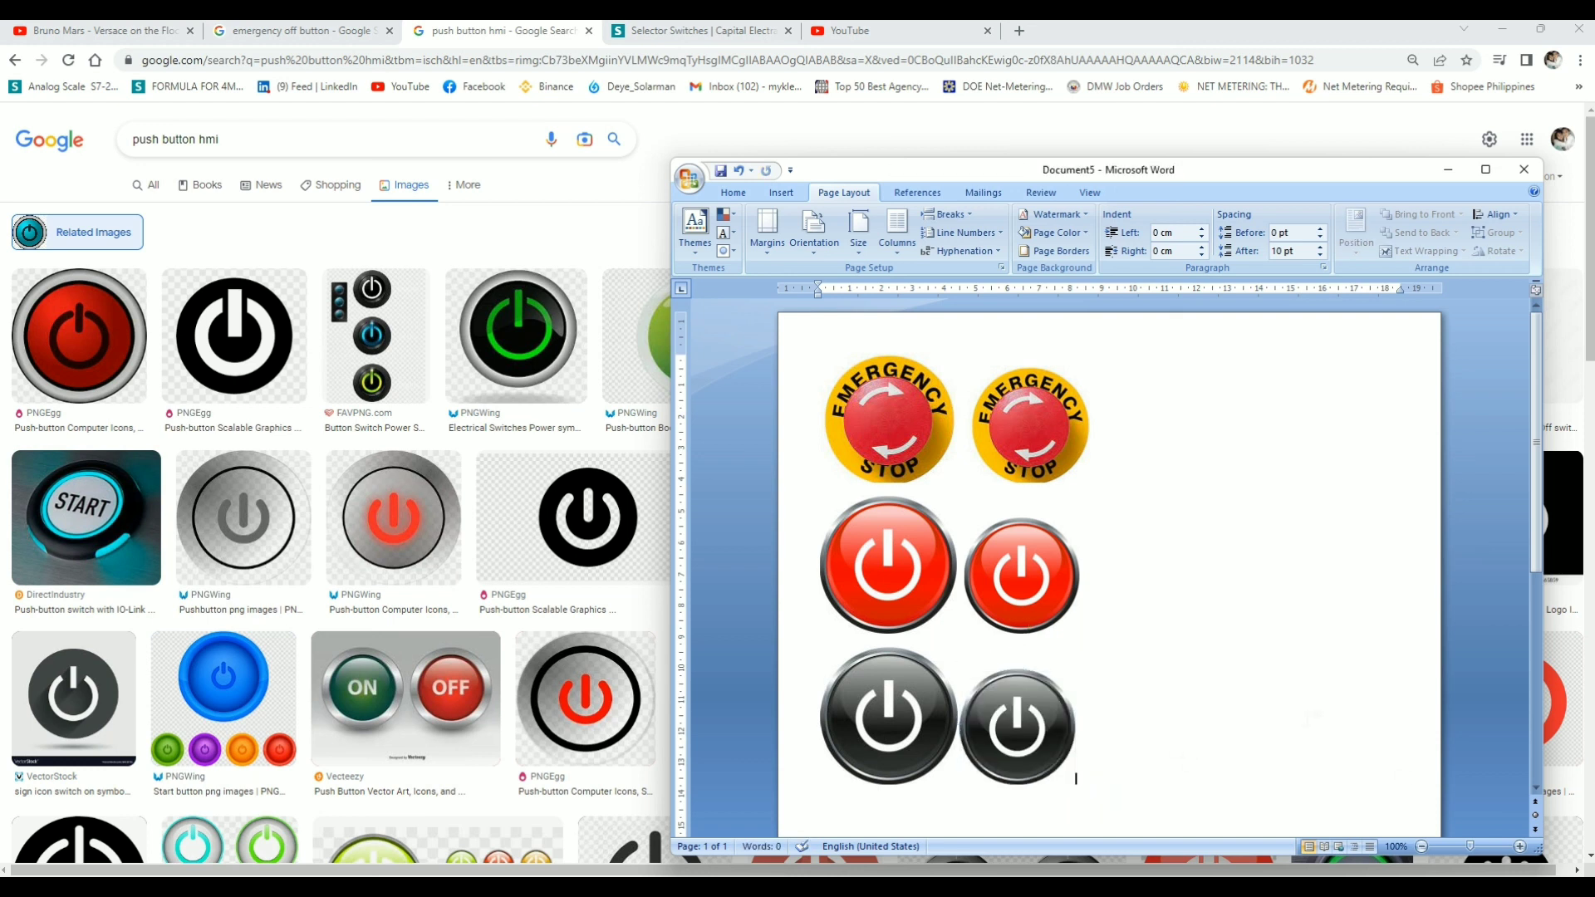
# Paste the blue power button below the black ones, and add the SS Long Left 3D selector switch from the Chrome symbols page below it
pyautogui.hotkey('ctrl', 'v')
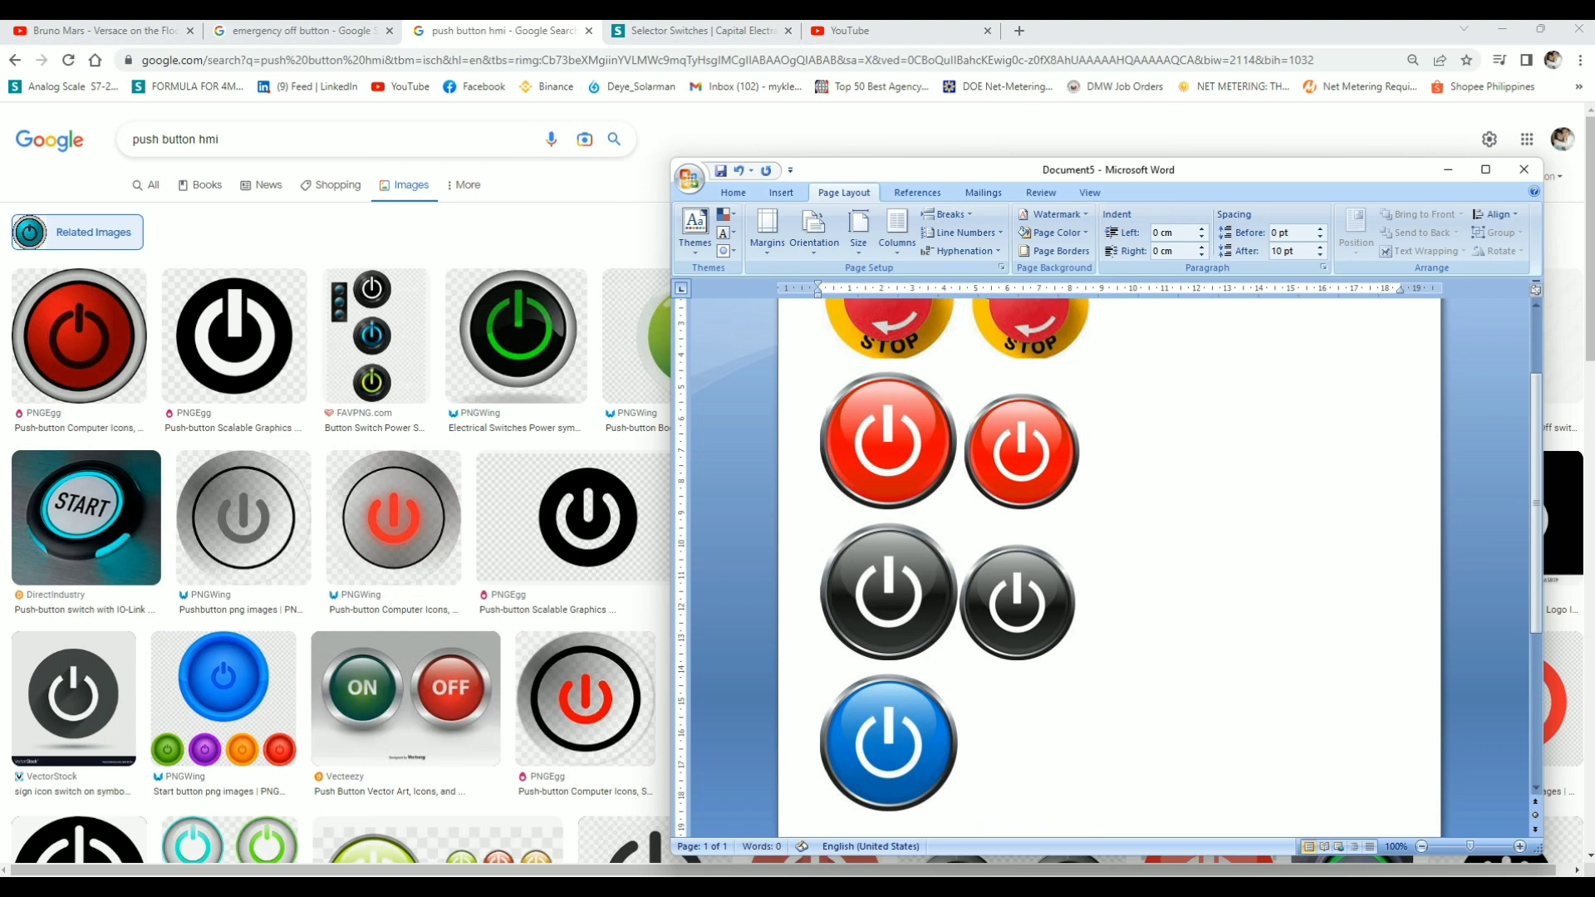
pyautogui.click(697, 31)
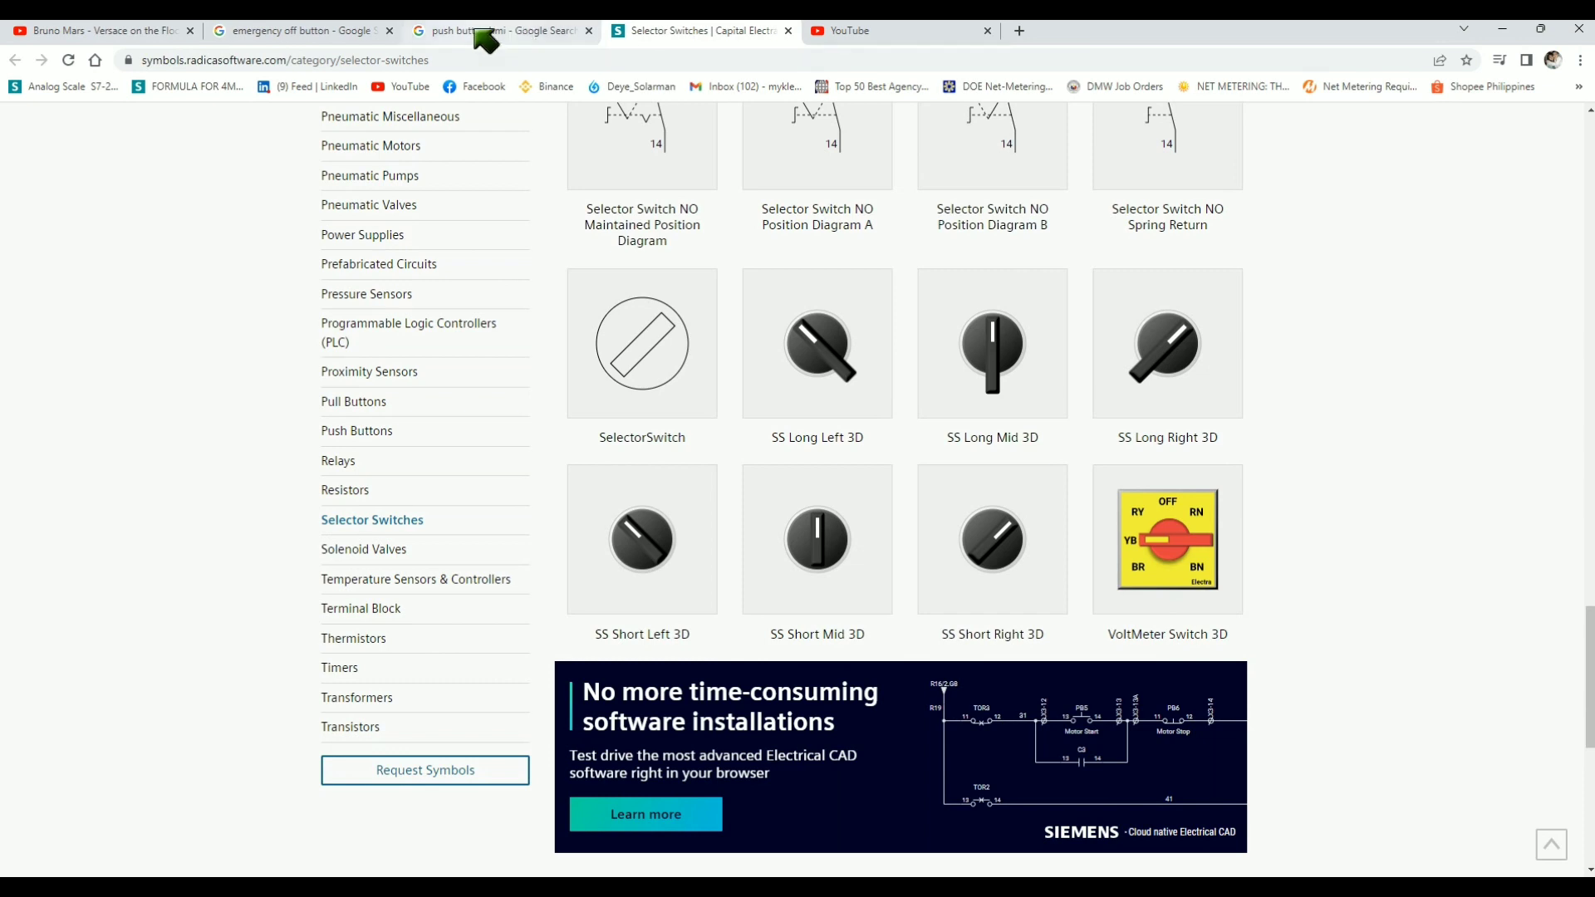
pyautogui.press('super+shift+s')
pyautogui.hotkey('alt', 'Tab')
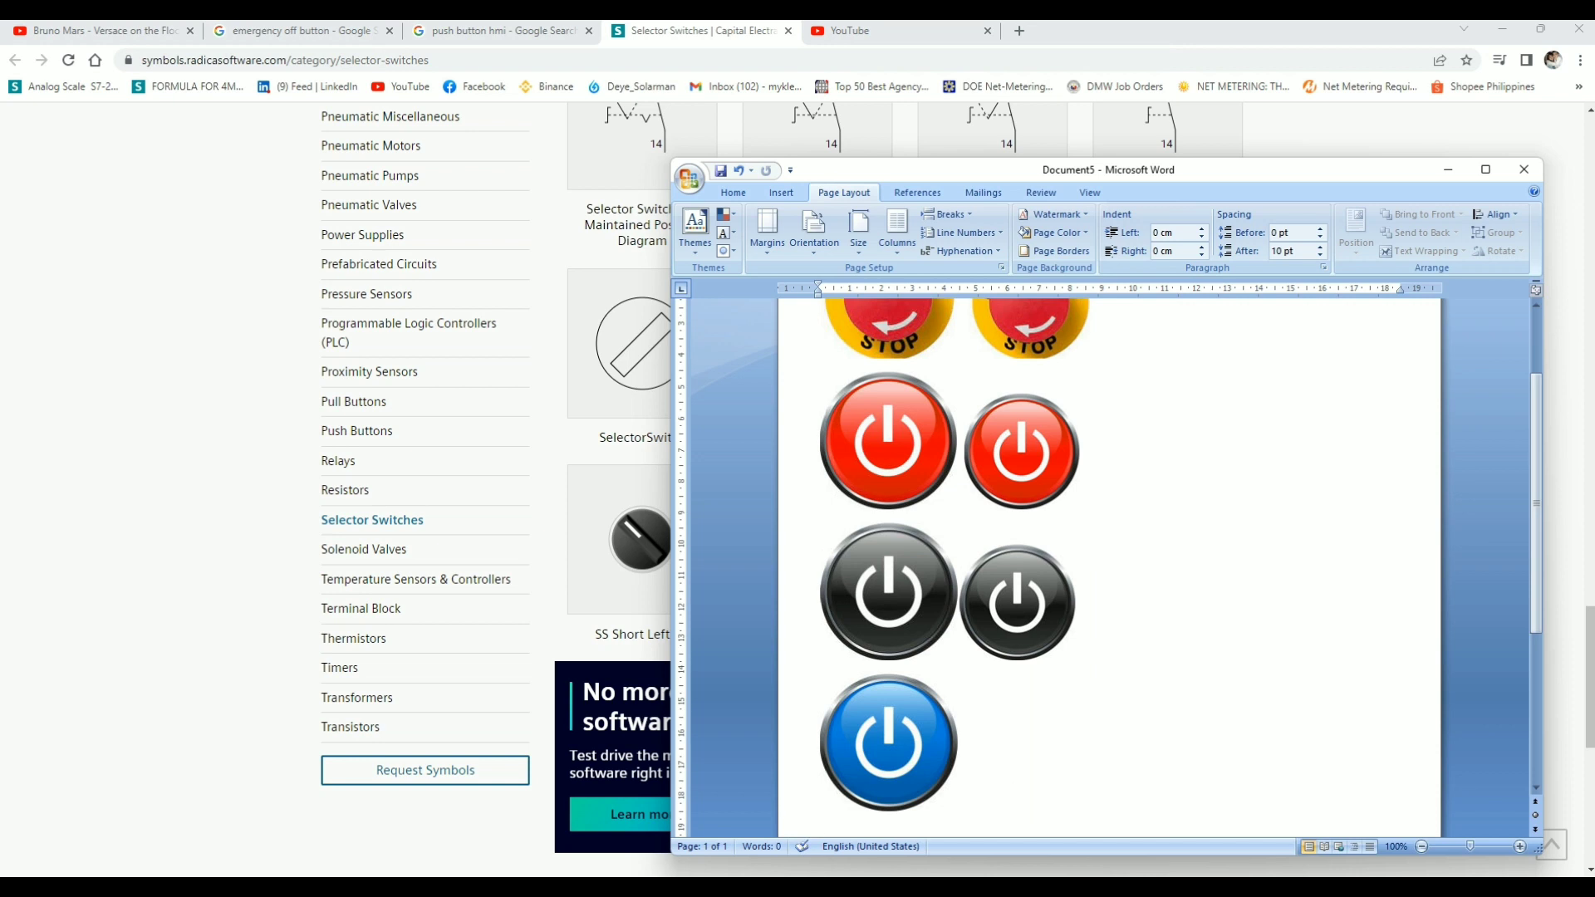
pyautogui.hotkey('ctrl', 'v')
# Copy the selector switch picture and paste a duplicate beside it on the same line
pyautogui.click(878, 754)
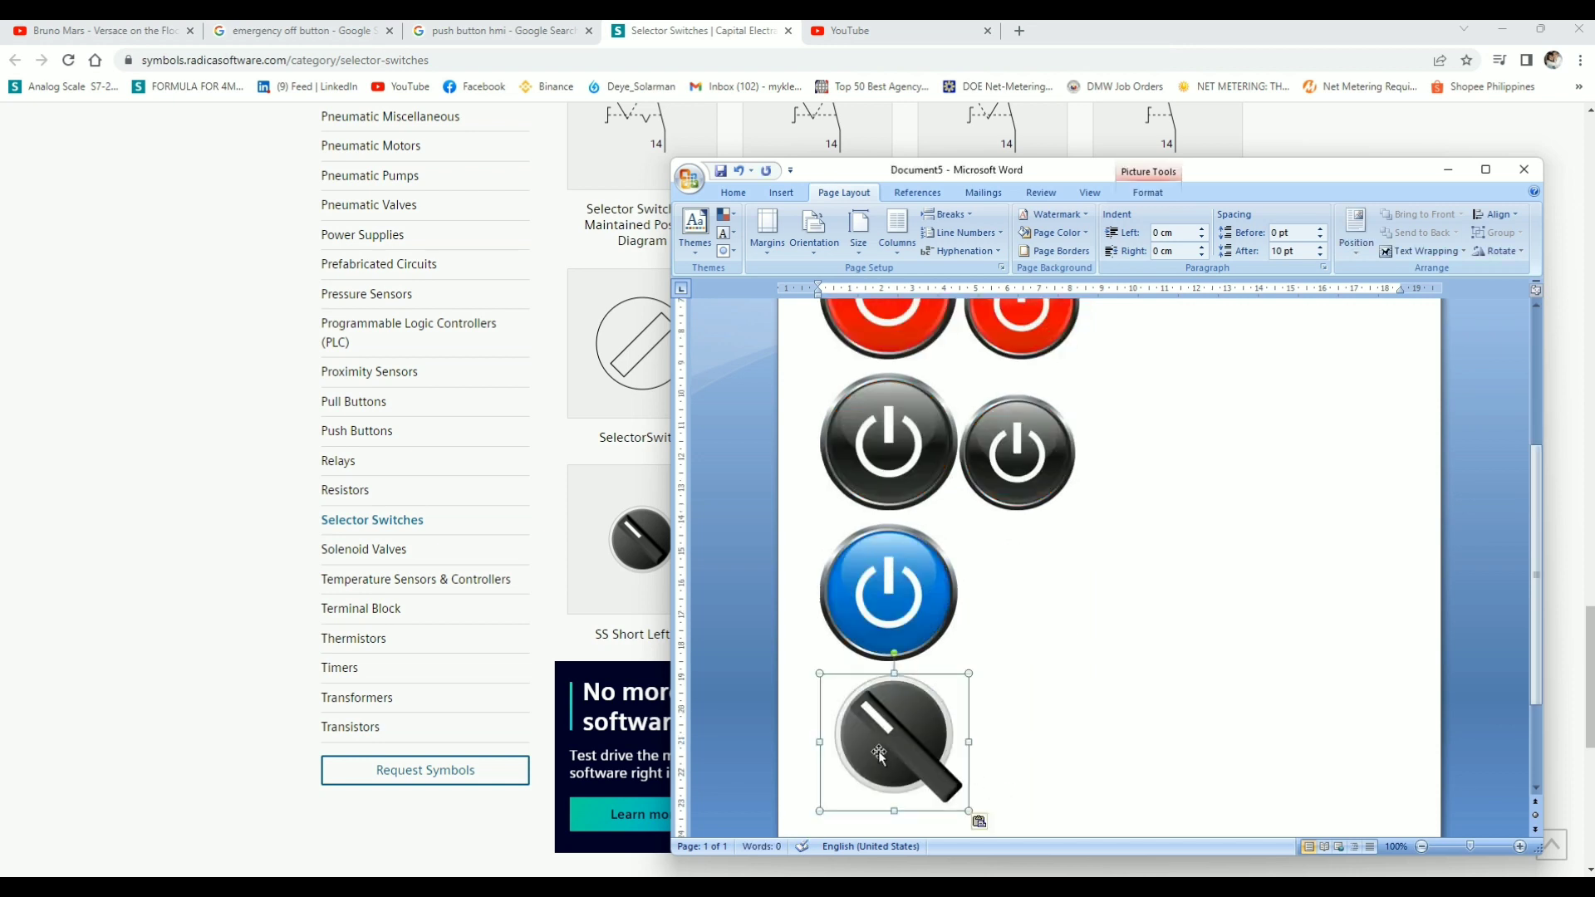
pyautogui.rightClick(878, 752)
pyautogui.click(937, 548)
pyautogui.click(1034, 739)
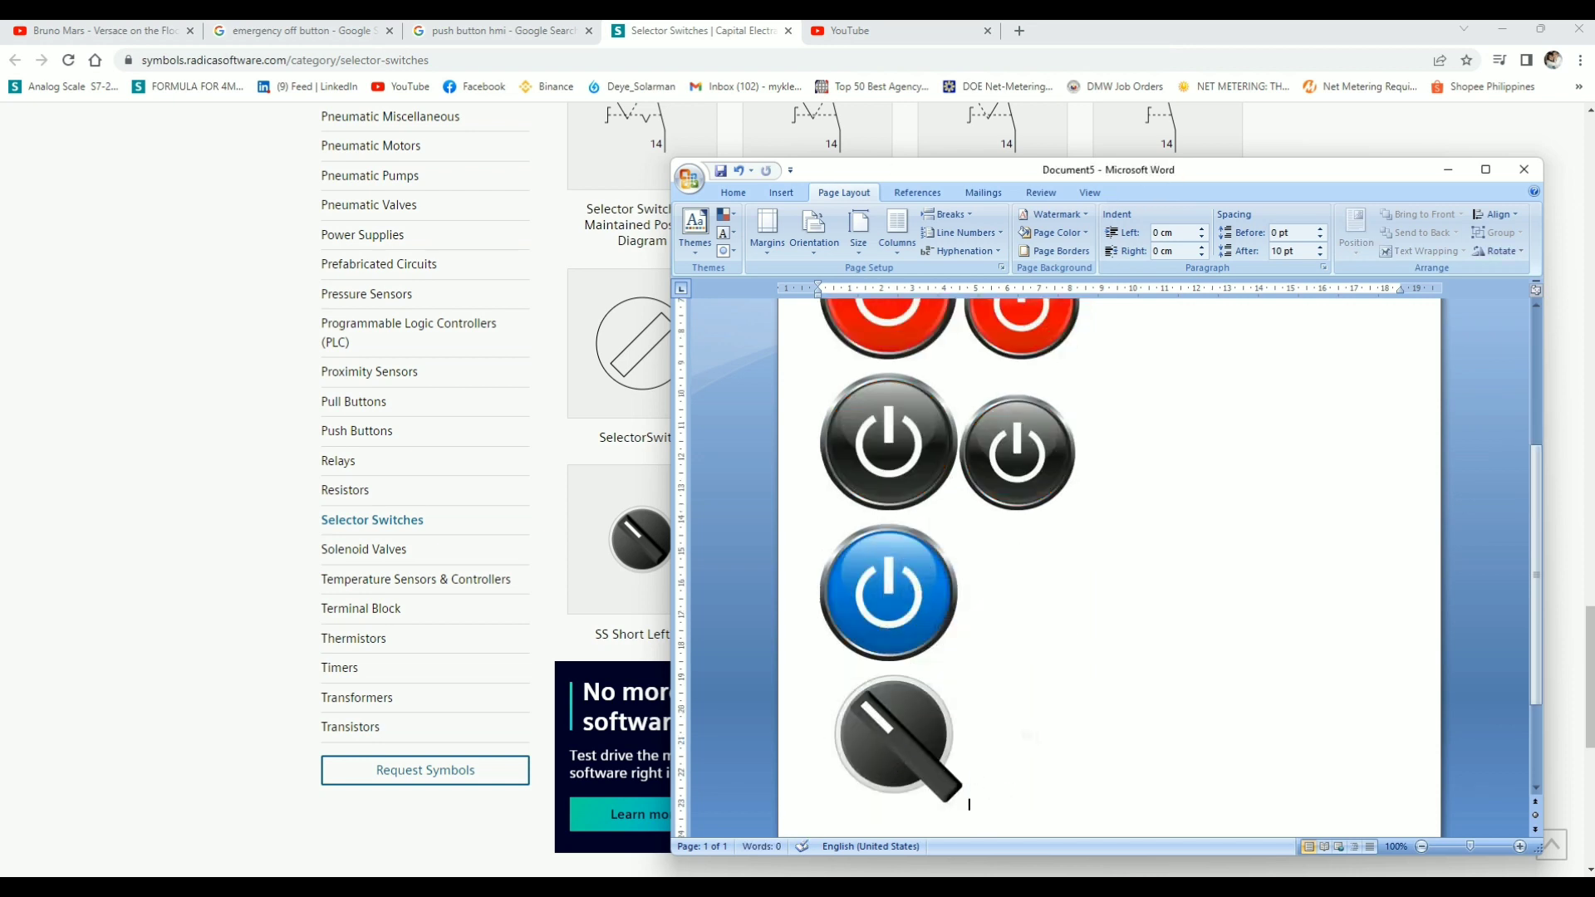
pyautogui.rightClick(1038, 739)
pyautogui.click(1096, 556)
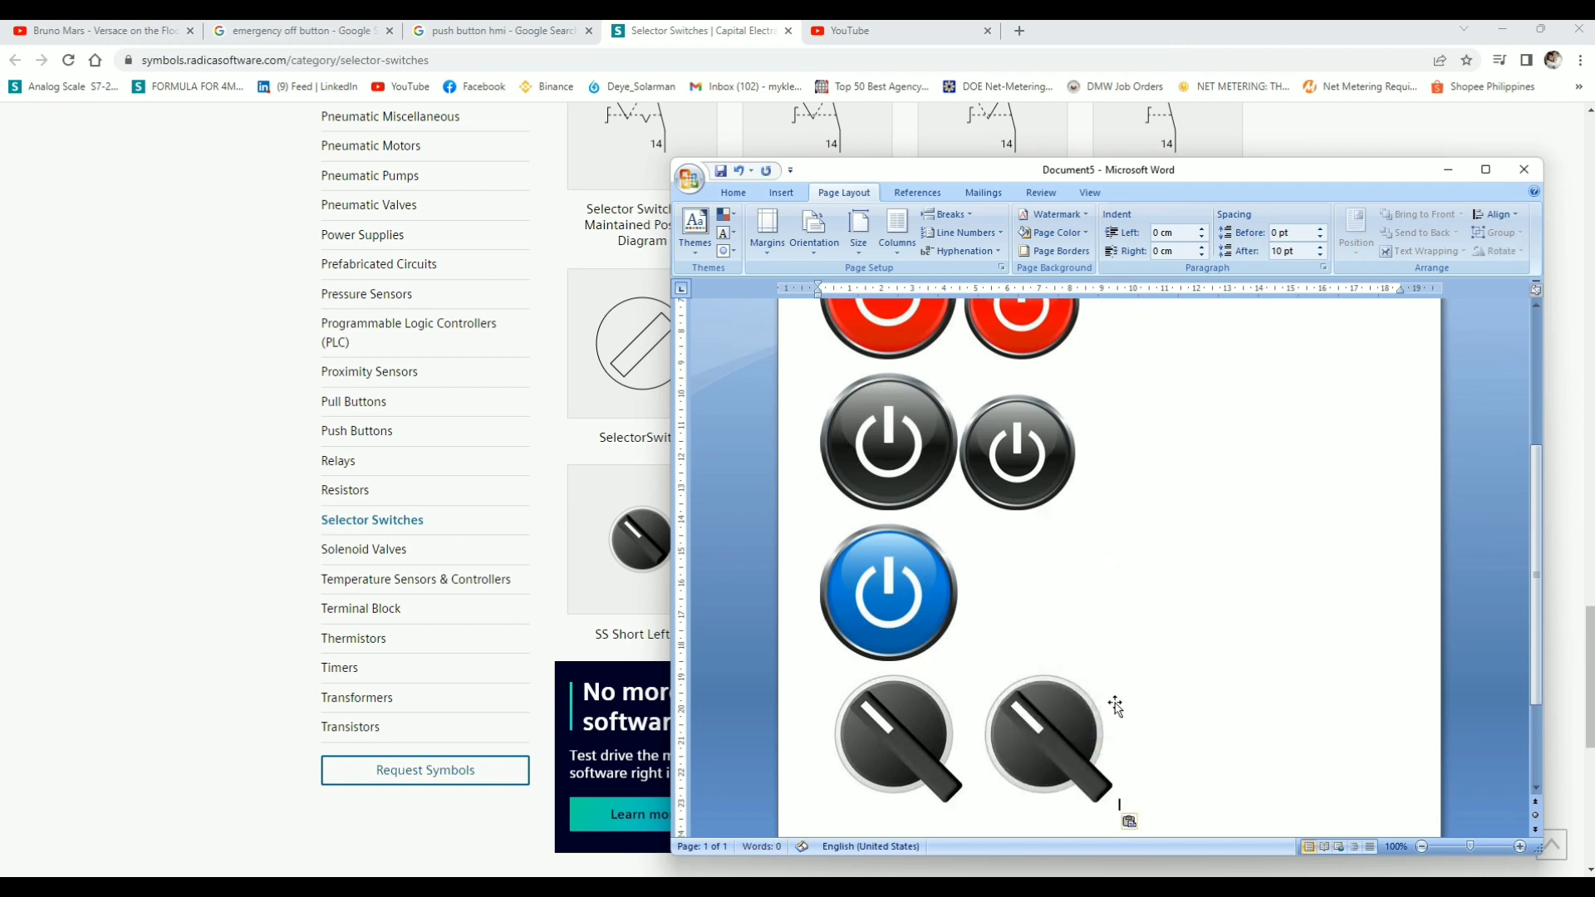
# Rotate the second selector switch clockwise by about 90 degrees so its white marker points to the upper right
pyautogui.click(1026, 764)
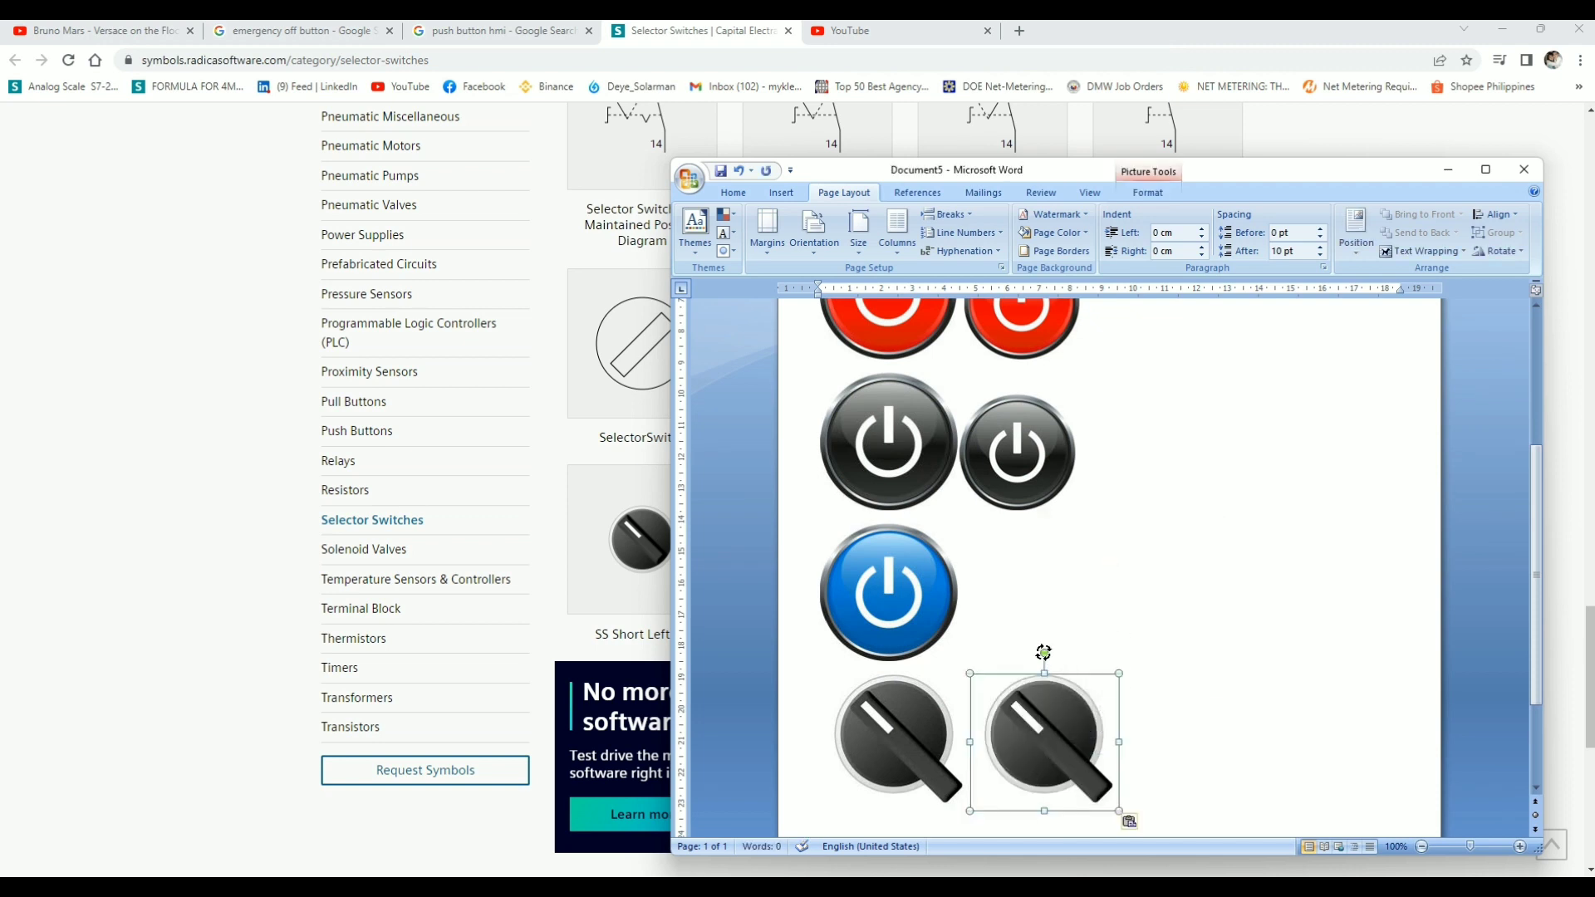
pyautogui.moveTo(1043, 652); pyautogui.dragTo(1171, 754)
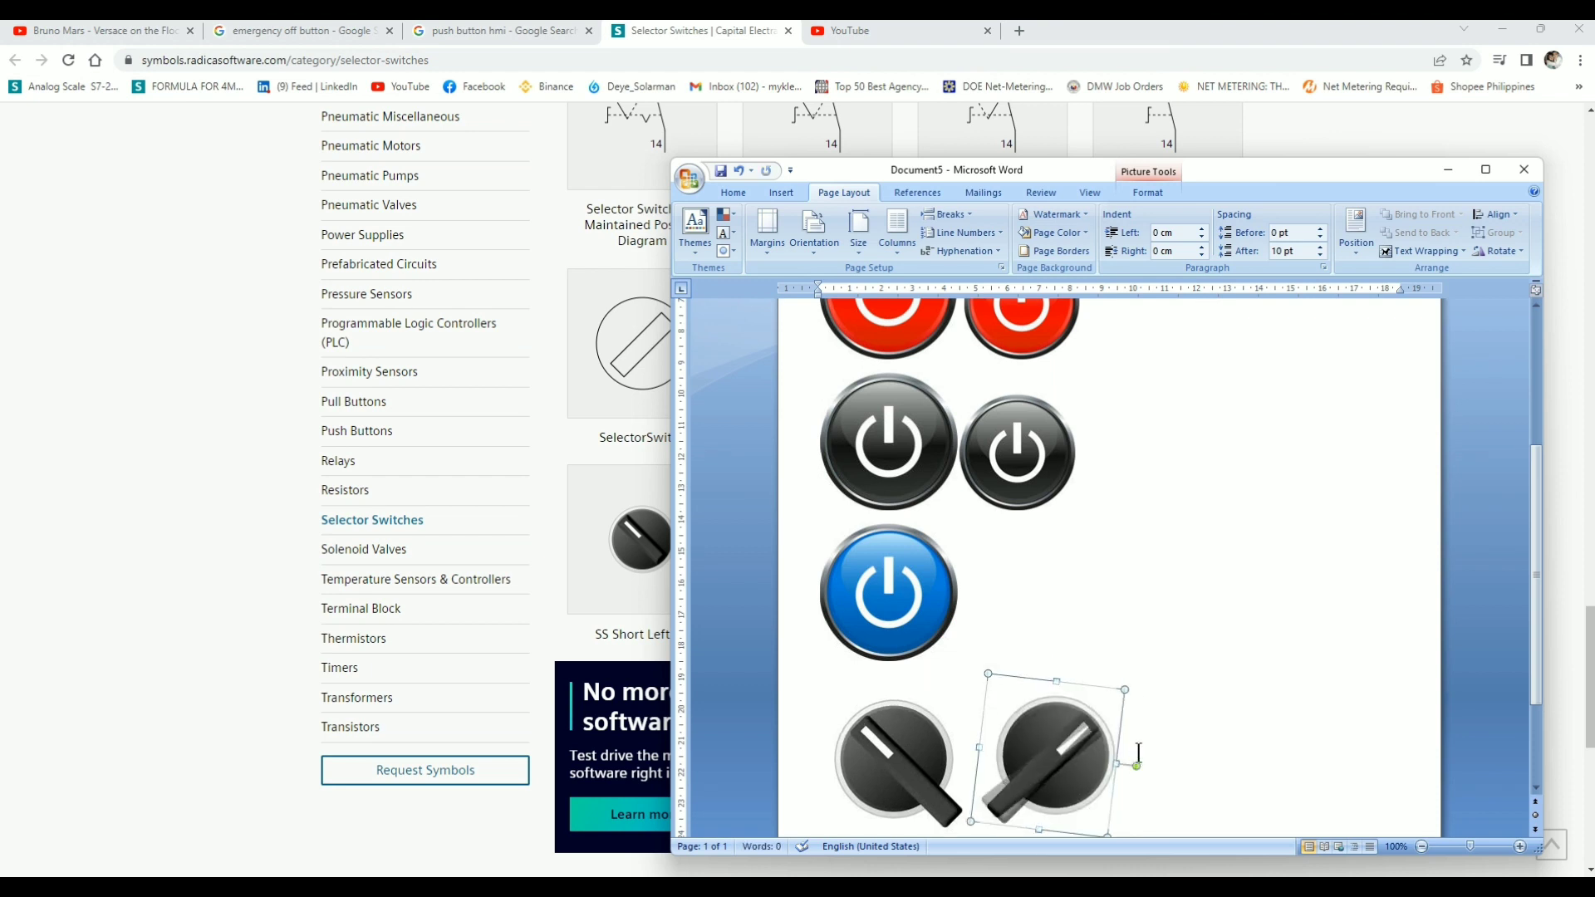
pyautogui.click(1116, 812)
# Add a third selector switch from a copy of the rotated one, and rotate it until its white marker points straight up
pyautogui.rightClick(1051, 742)
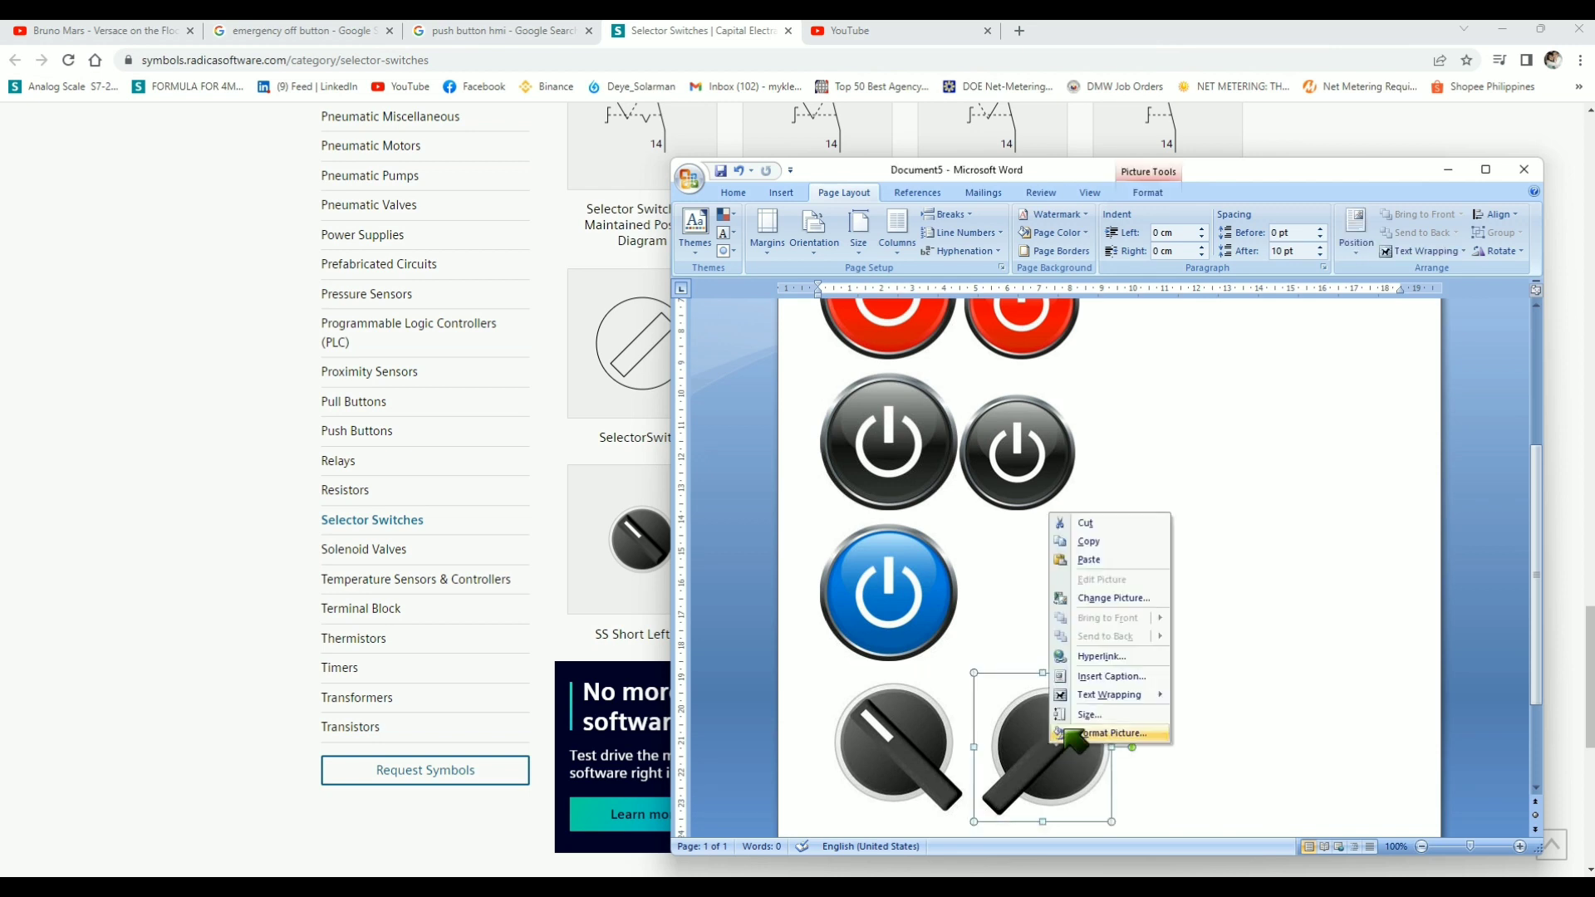
pyautogui.click(1117, 813)
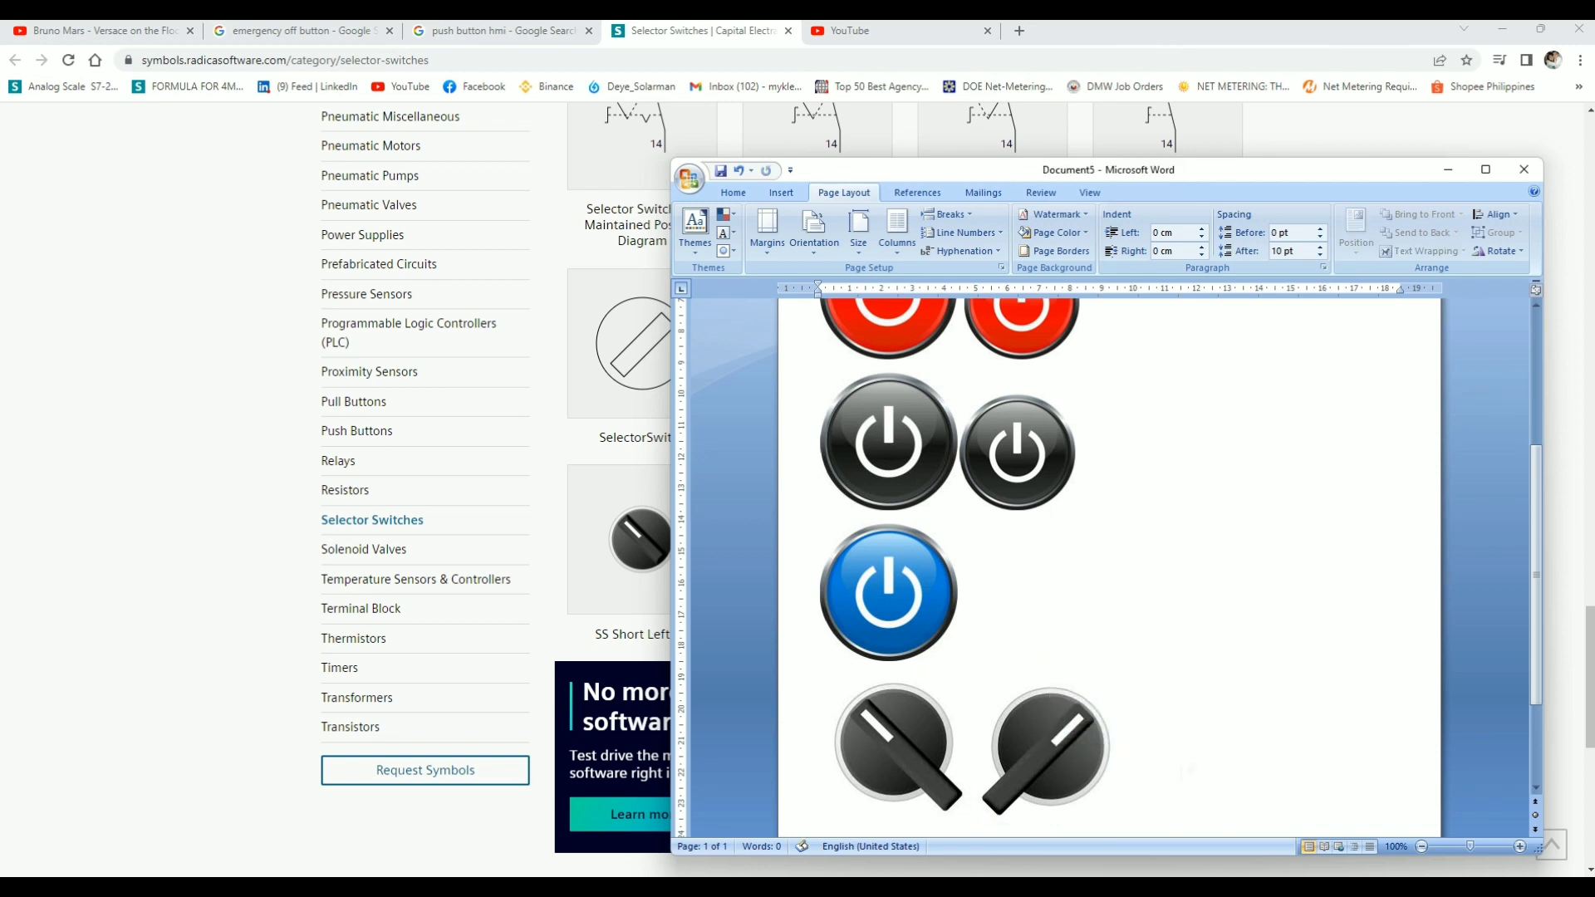
pyautogui.rightClick(1181, 779)
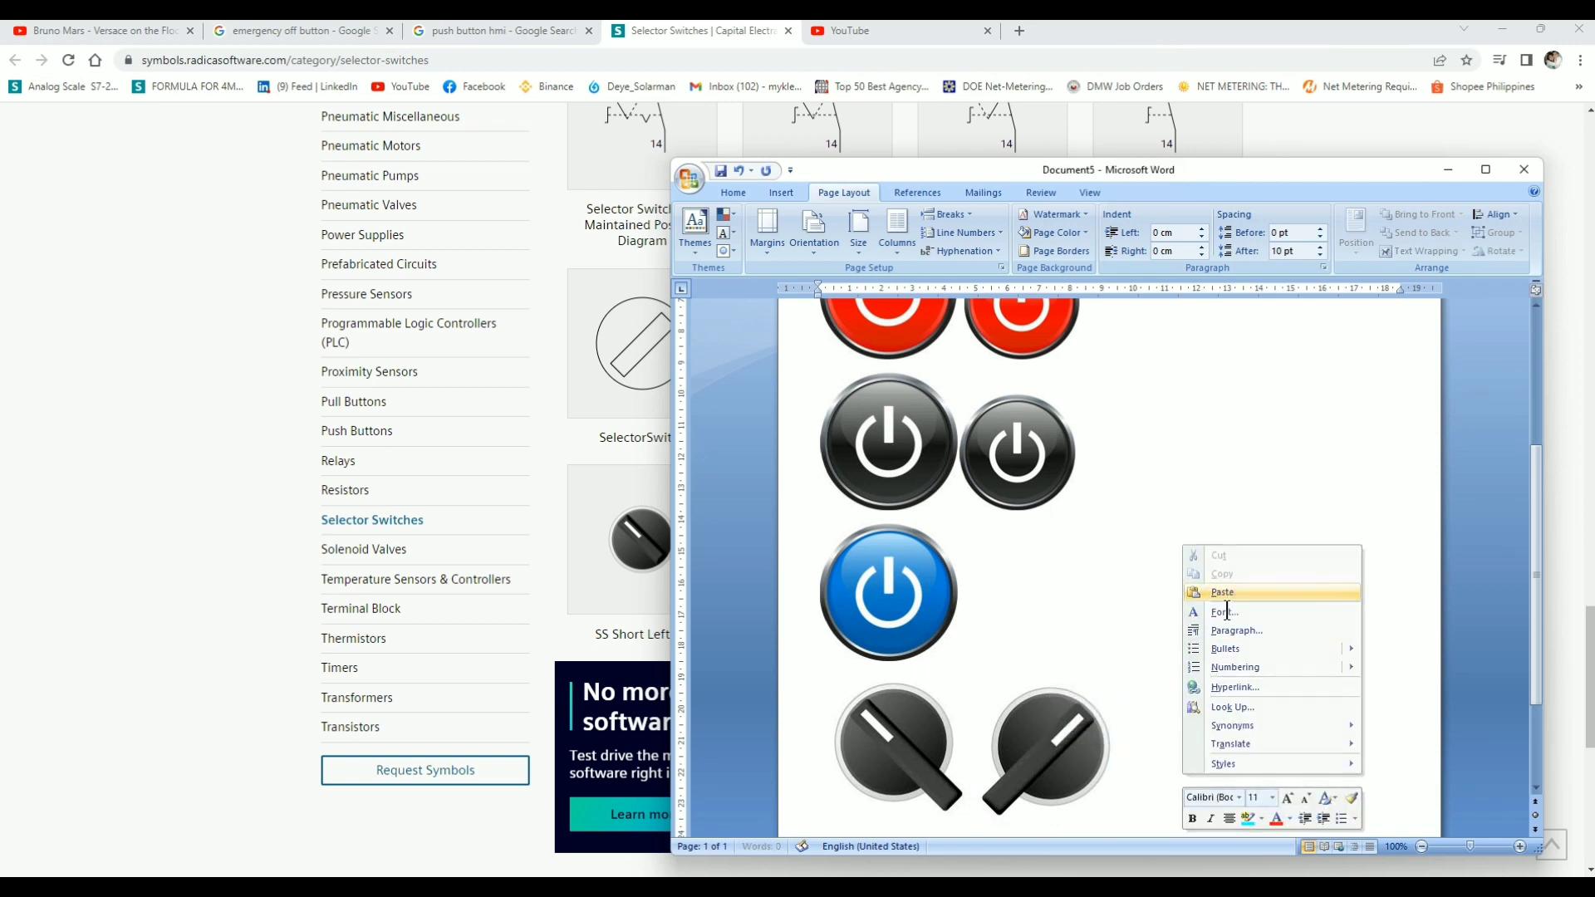
pyautogui.click(1221, 597)
pyautogui.moveTo(1284, 749); pyautogui.dragTo(1256, 699)
# Copy the upright selector switch into Paint and select a tight area of about 159 × 178 px around it
pyautogui.rightClick(1238, 712)
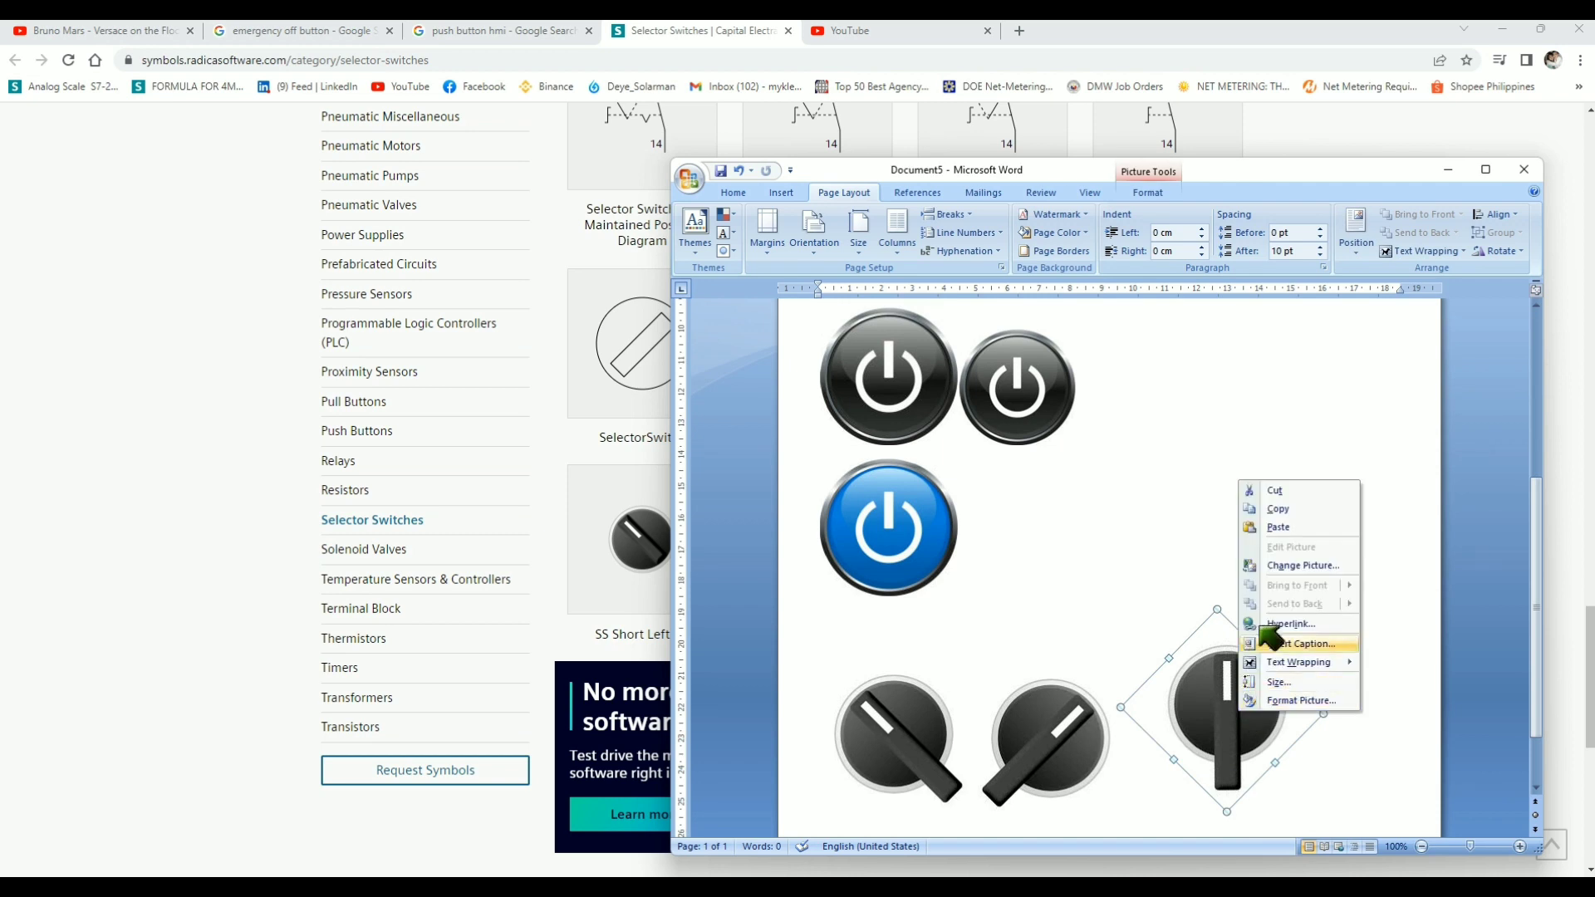
pyautogui.click(1250, 515)
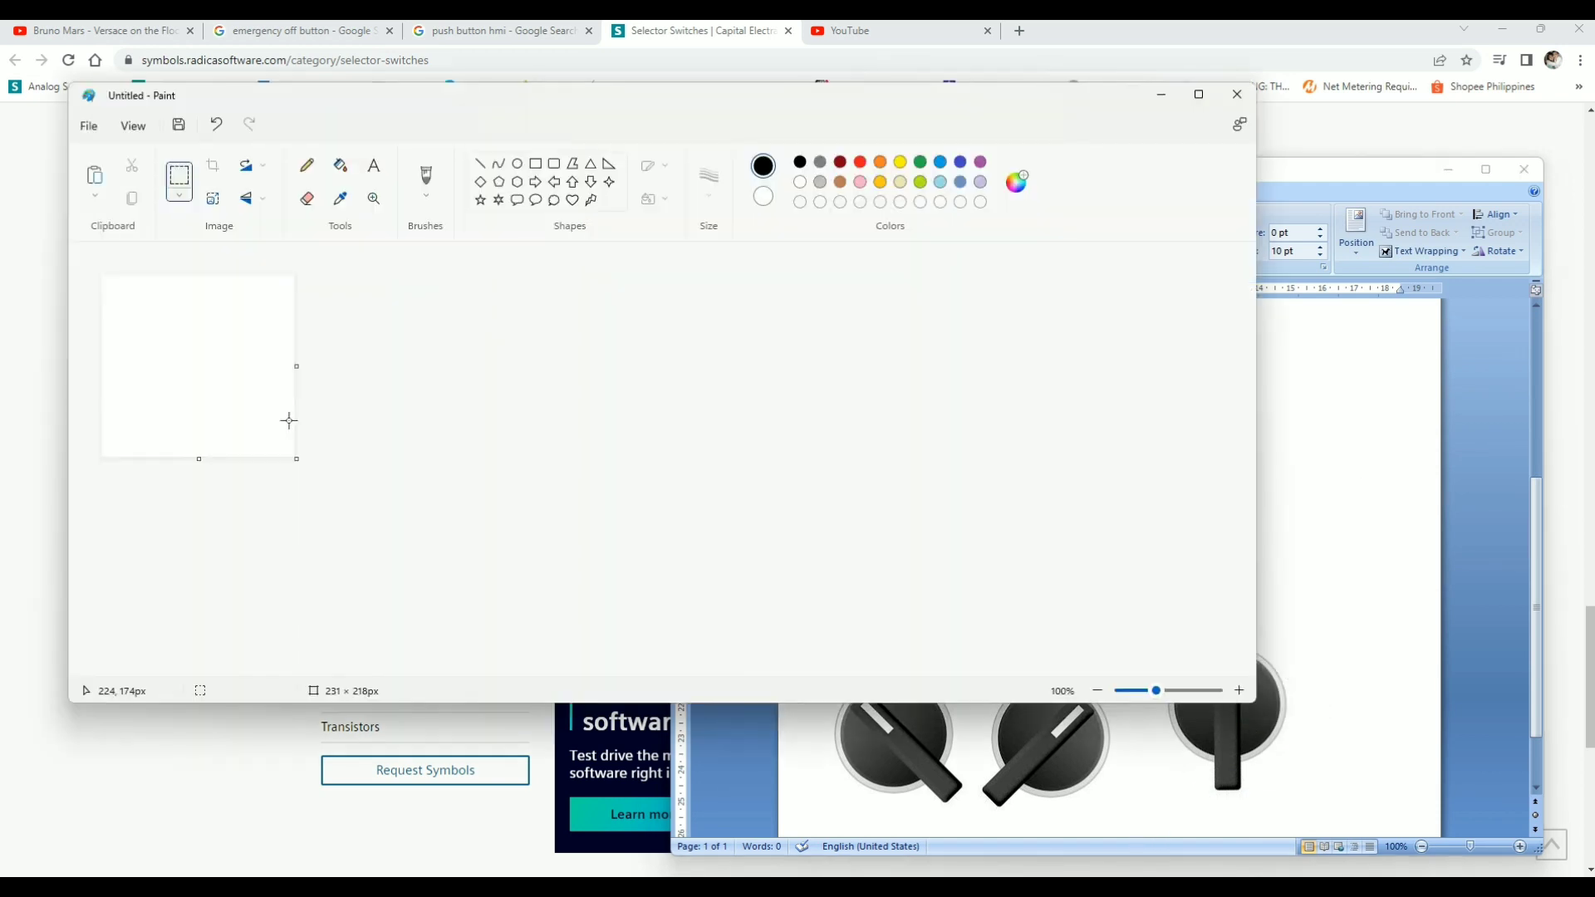
pyautogui.hotkey('ctrl', 'v')
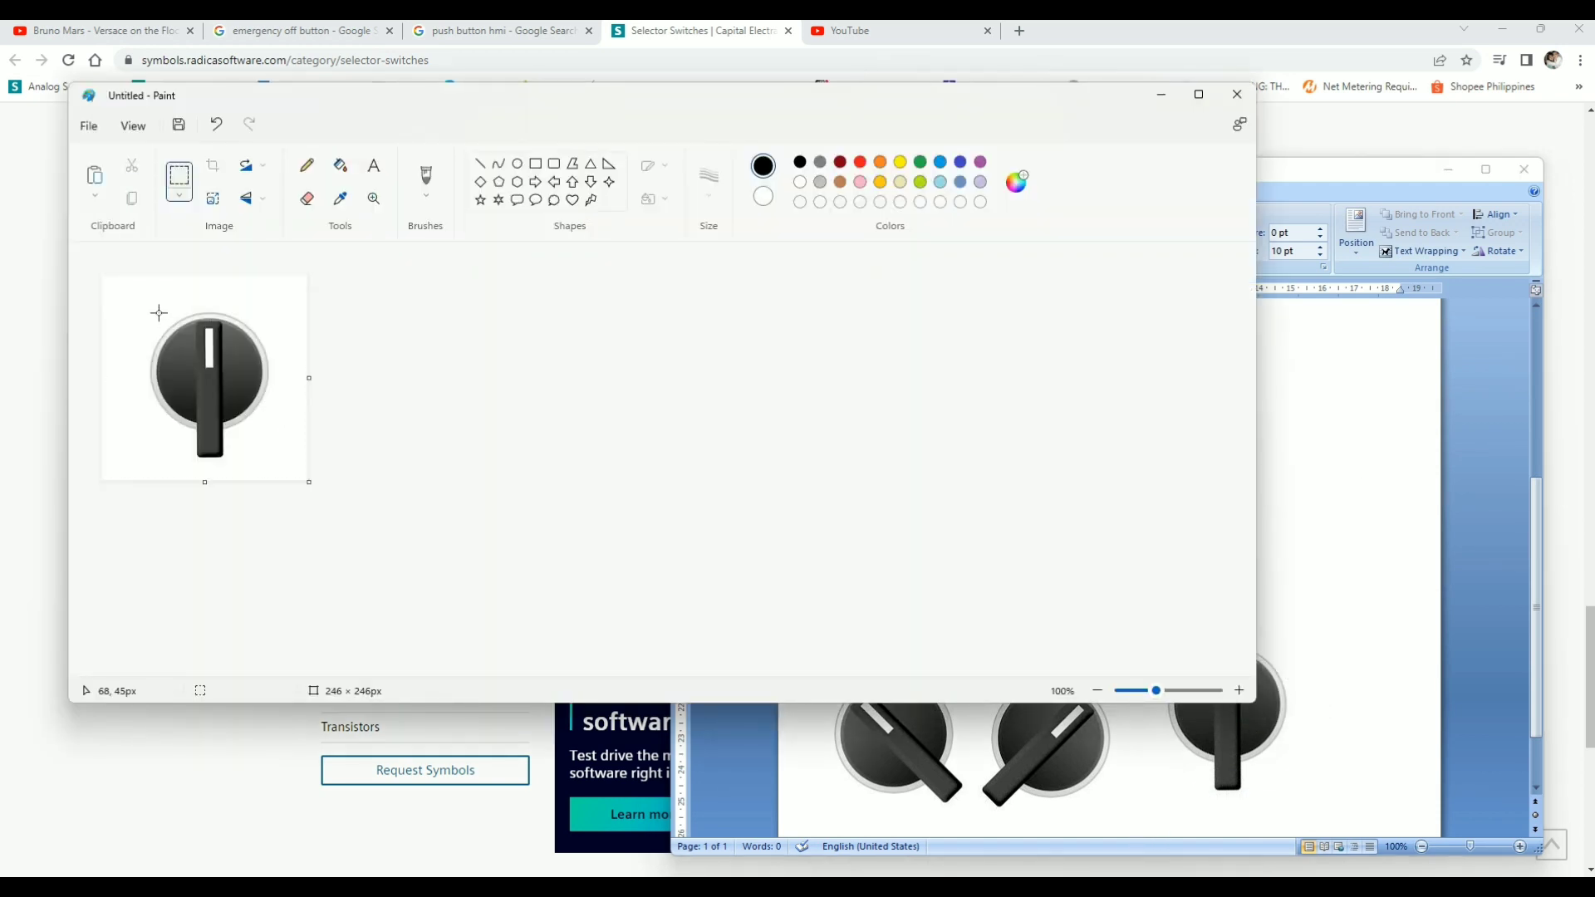
pyautogui.moveTo(265, 449); pyautogui.dragTo(274, 460)
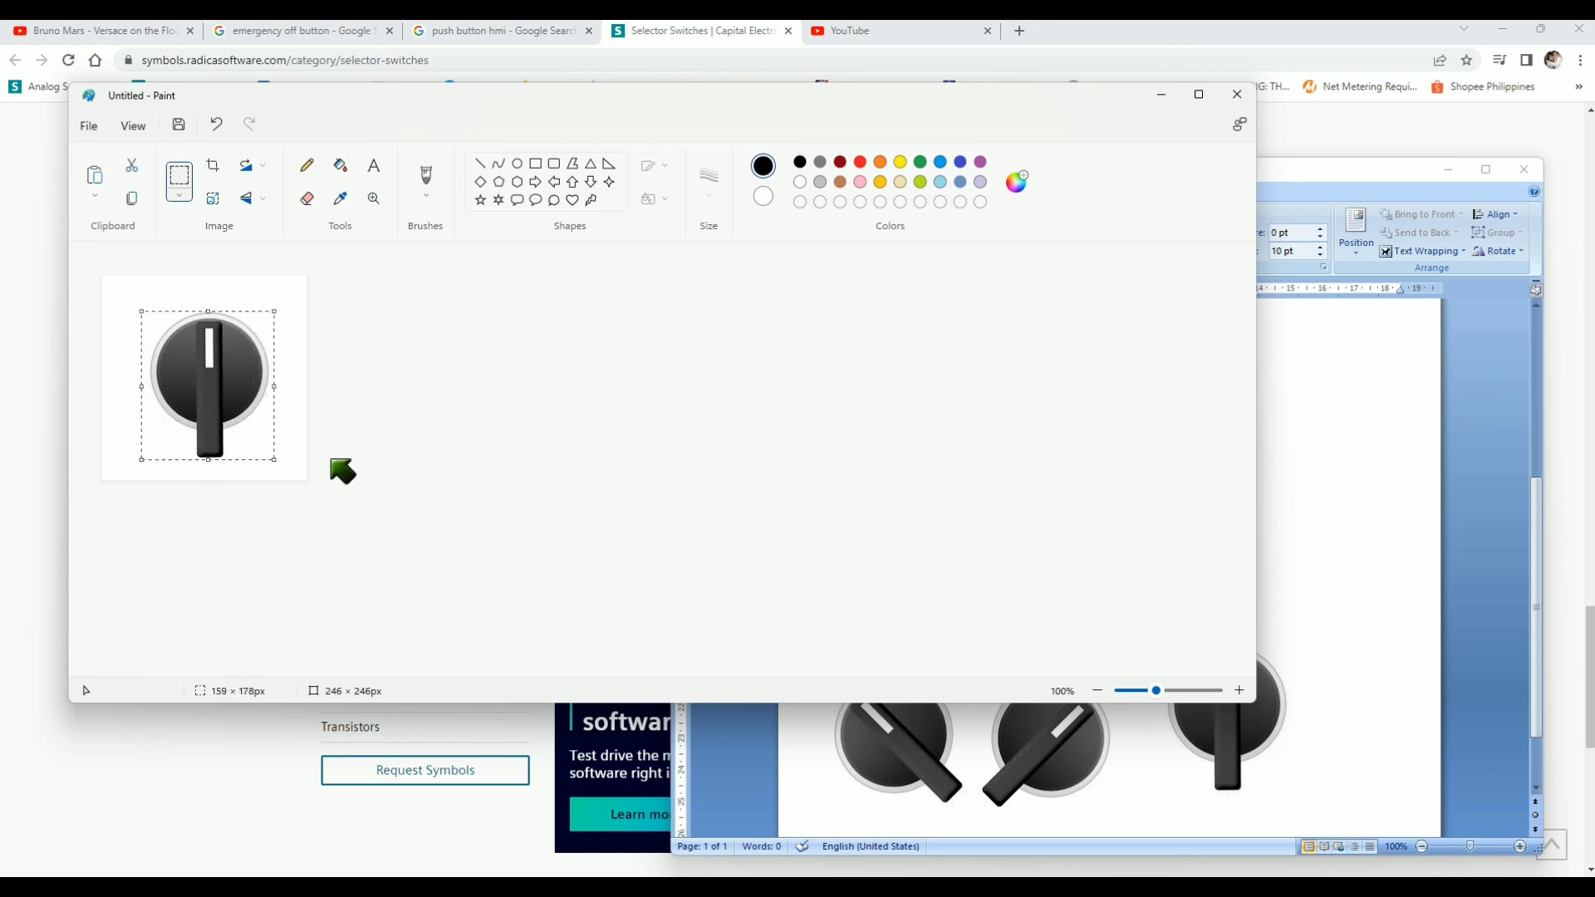
# Replace the upright selector switch in the Word document with the tightly cropped version from Paint
pyautogui.click(1279, 731)
pyautogui.press('Delete')
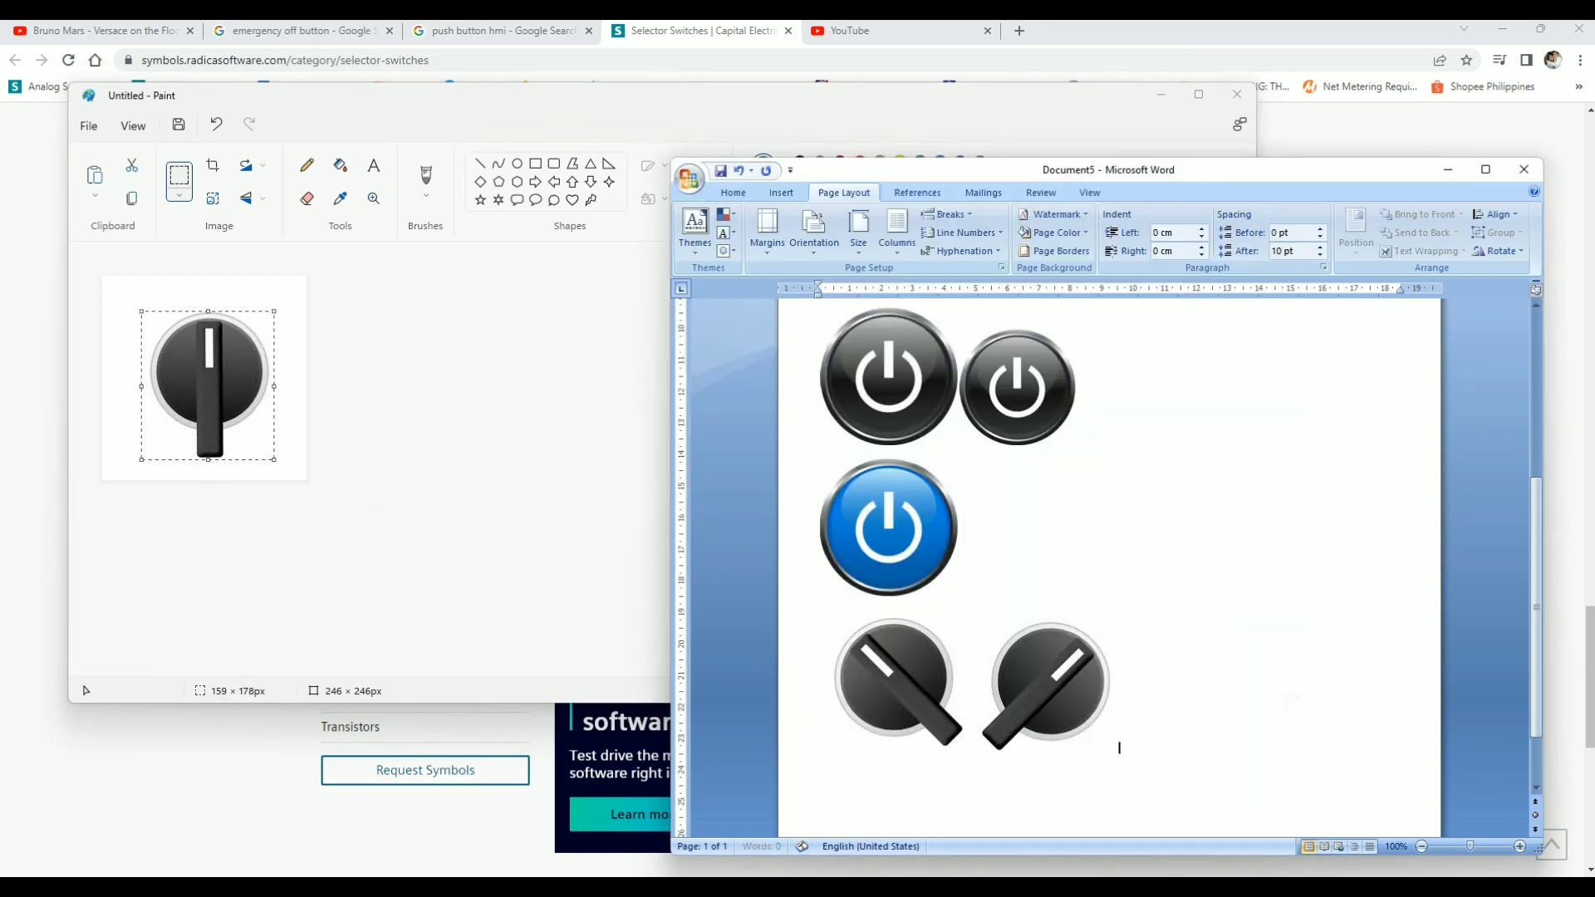
pyautogui.hotkey('ctrl', 'v')
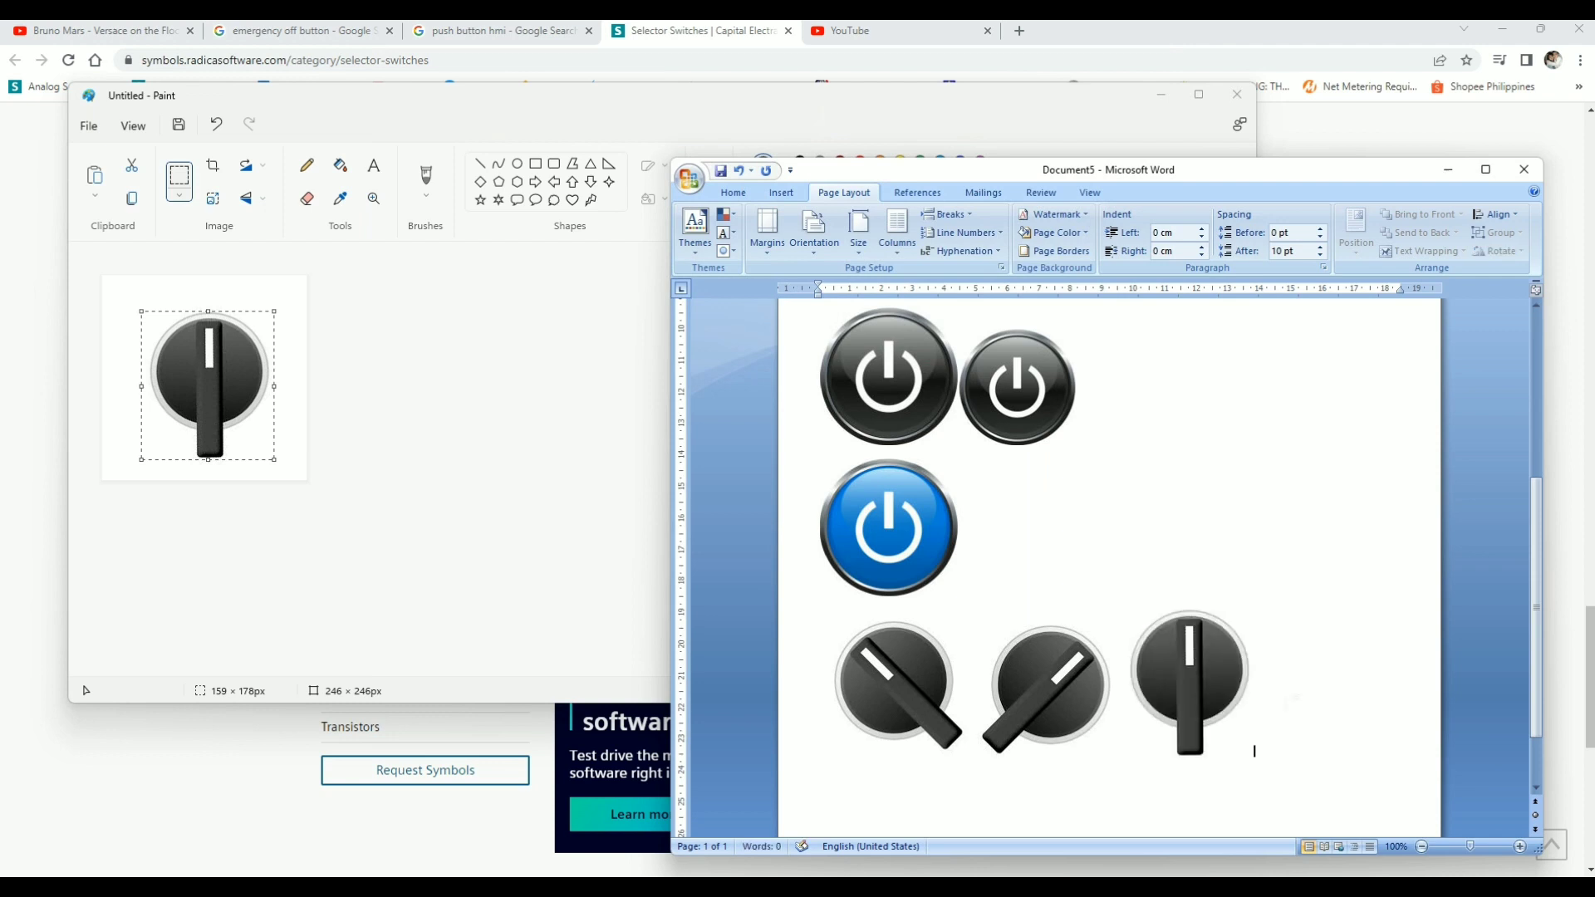
pyautogui.click(921, 719)
pyautogui.click(1080, 707)
pyautogui.click(1237, 682)
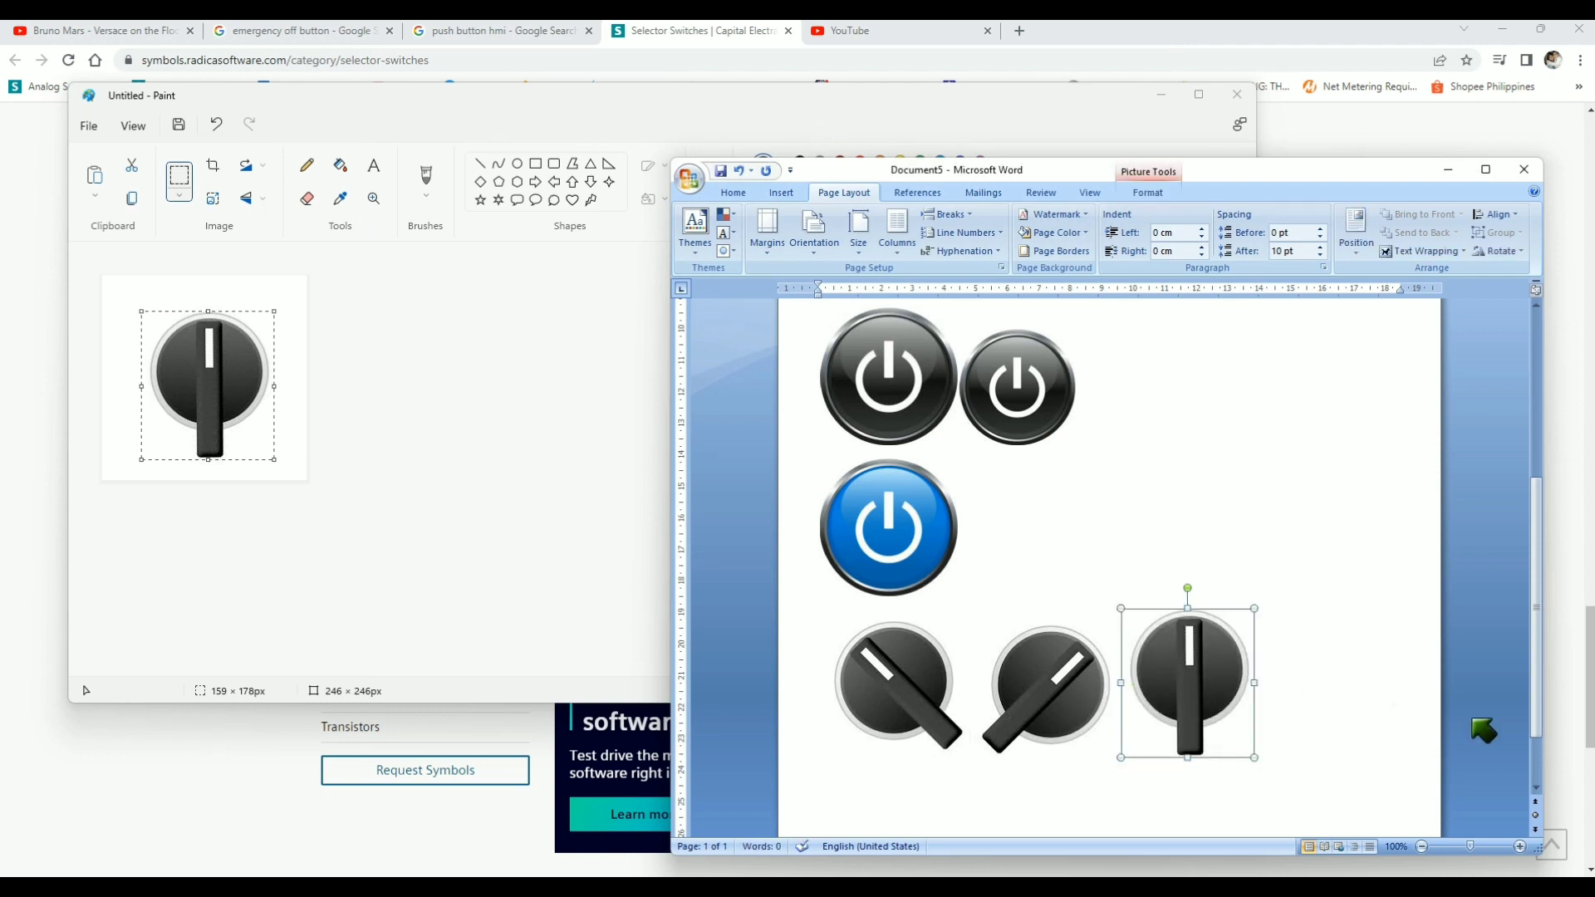
pyautogui.click(1354, 732)
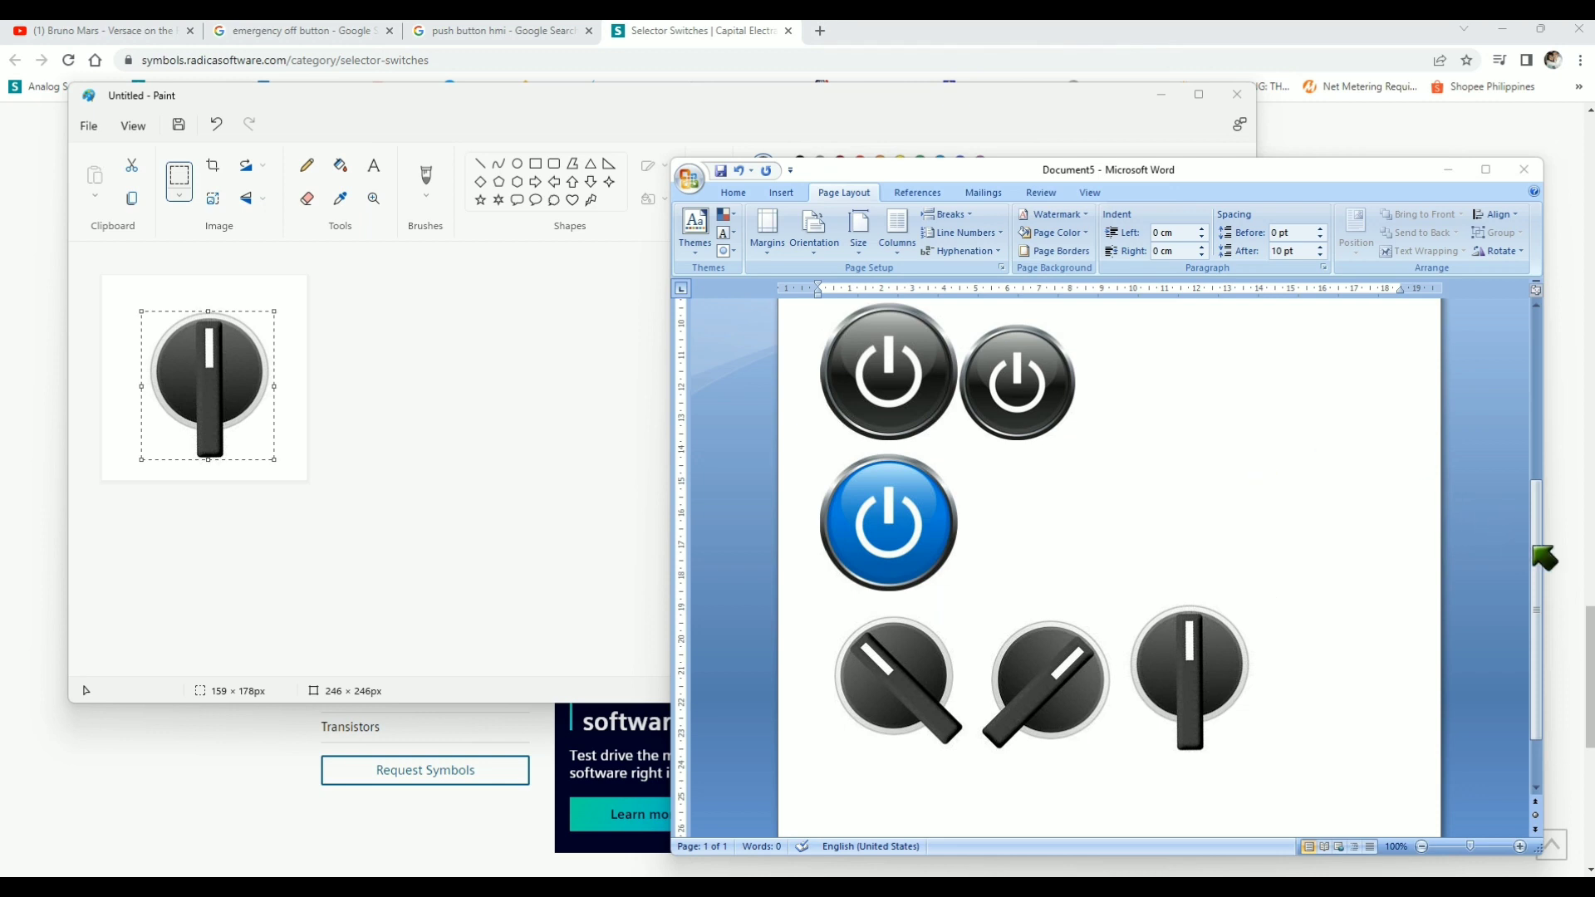
# Copy the larger emergency stop picture from Word and paste it into Paint in place of the selector switch
pyautogui.moveTo(1541, 552); pyautogui.dragTo(1541, 380)
pyautogui.click(851, 422)
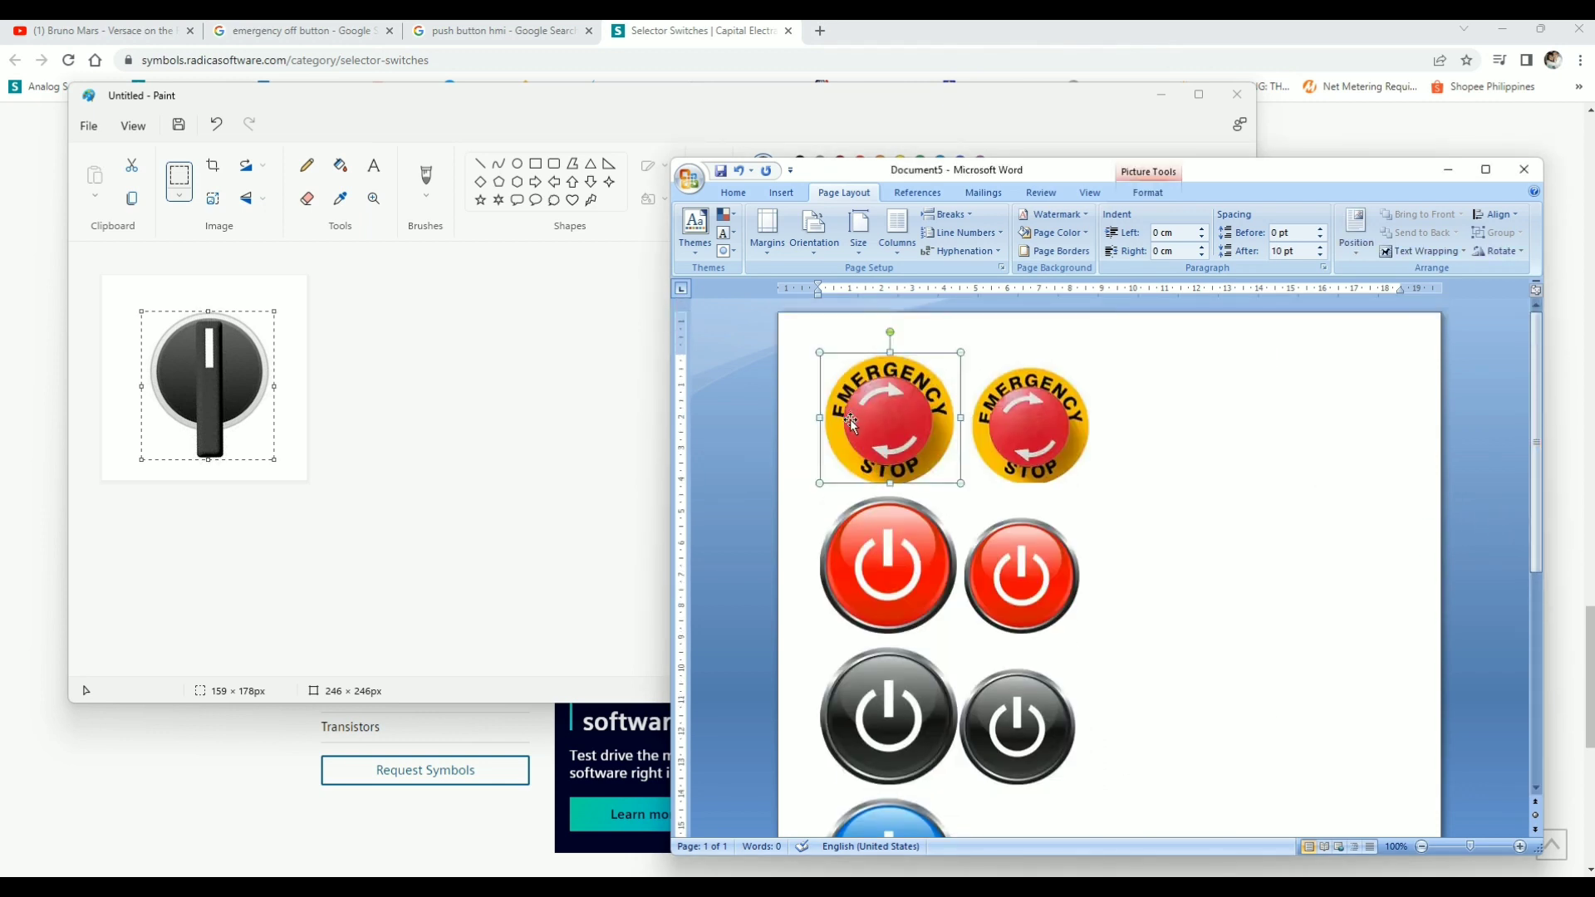
pyautogui.rightClick(851, 422)
pyautogui.click(922, 450)
pyautogui.click(296, 430)
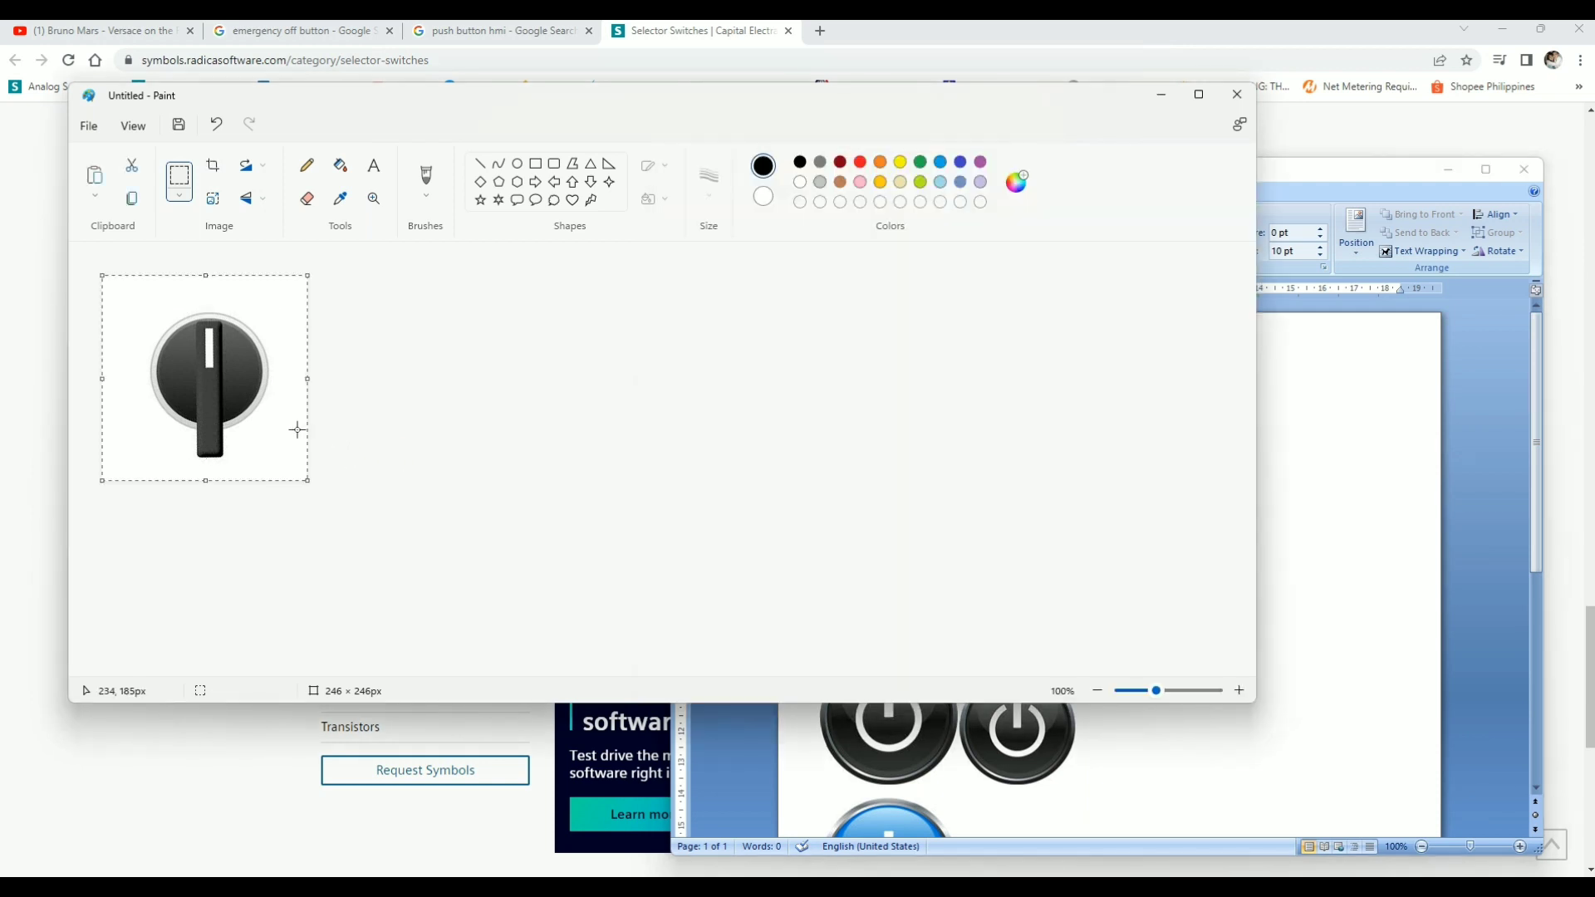
pyautogui.press('Delete')
pyautogui.hotkey('ctrl', 'v')
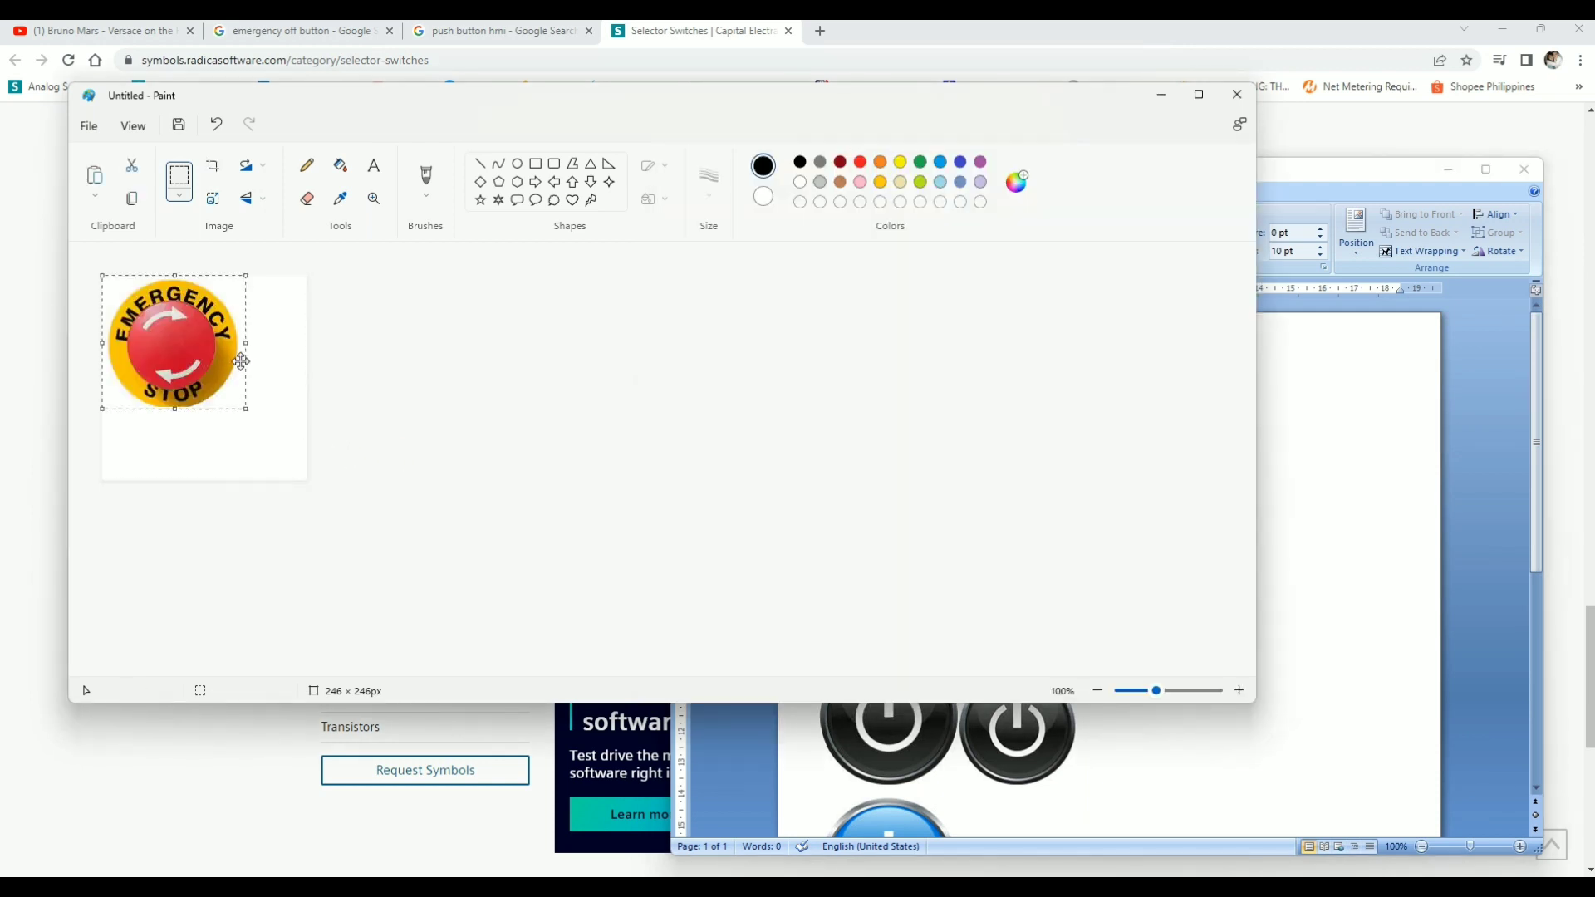
# Move the emergency stop picture into the canvas corner and shrink the canvas around it to about 161 × 155 px
pyautogui.press('Escape')
pyautogui.moveTo(221, 366); pyautogui.dragTo(217, 363)
pyautogui.click(282, 425)
pyautogui.moveTo(311, 489); pyautogui.dragTo(236, 406)
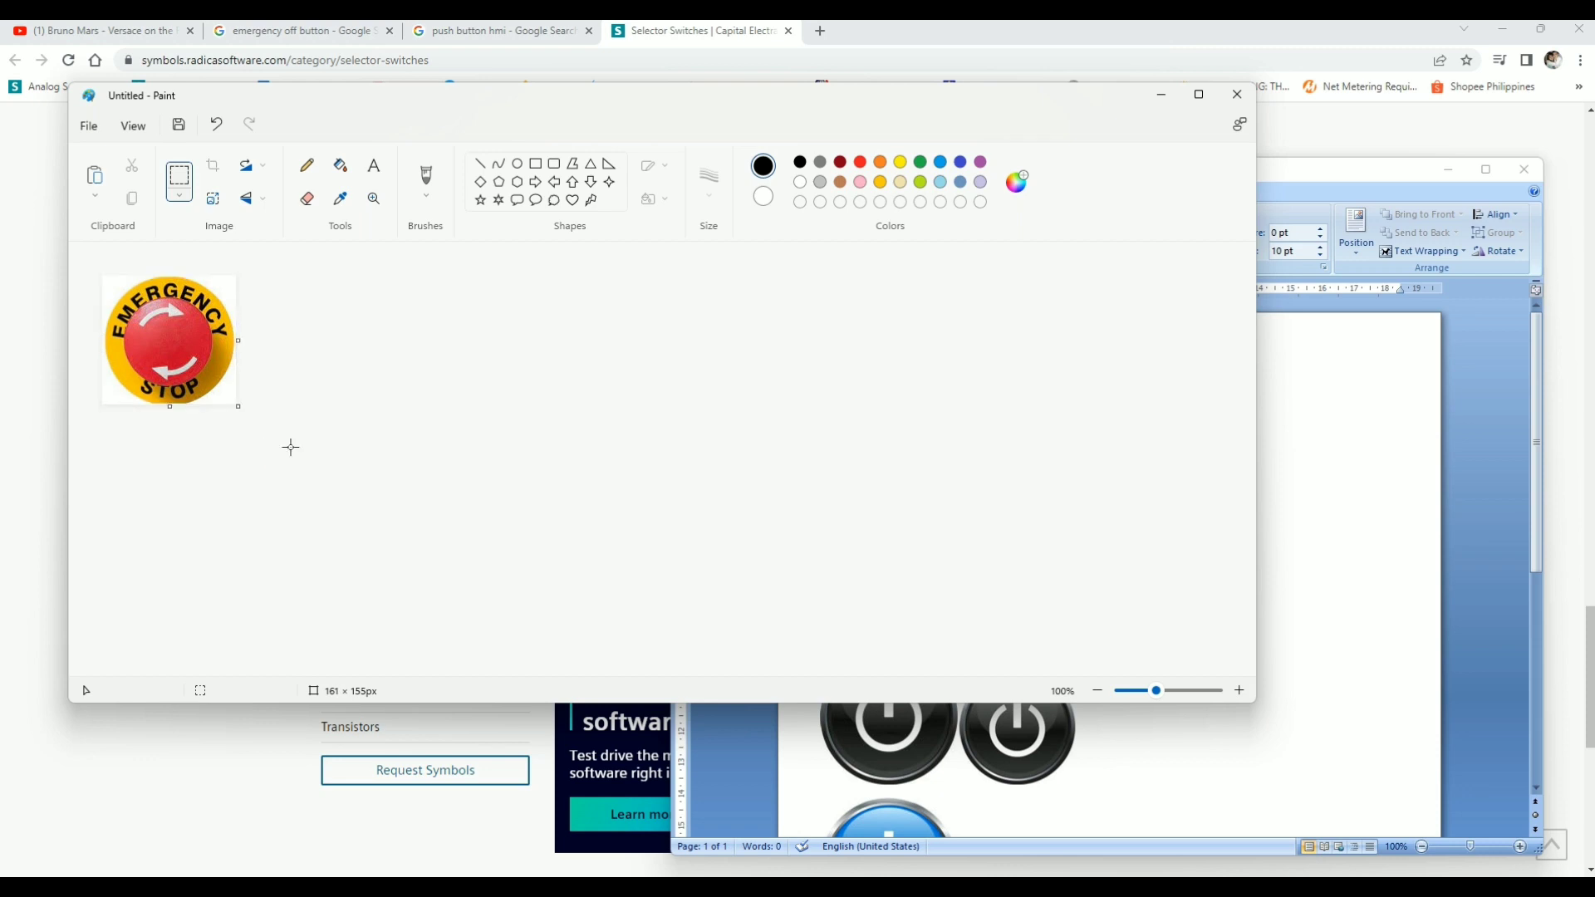
# Start saving the picture, and create and open a folder named "New GRAPHIC FOLDER" inside Pictures
pyautogui.hotkey('ctrl', 's')
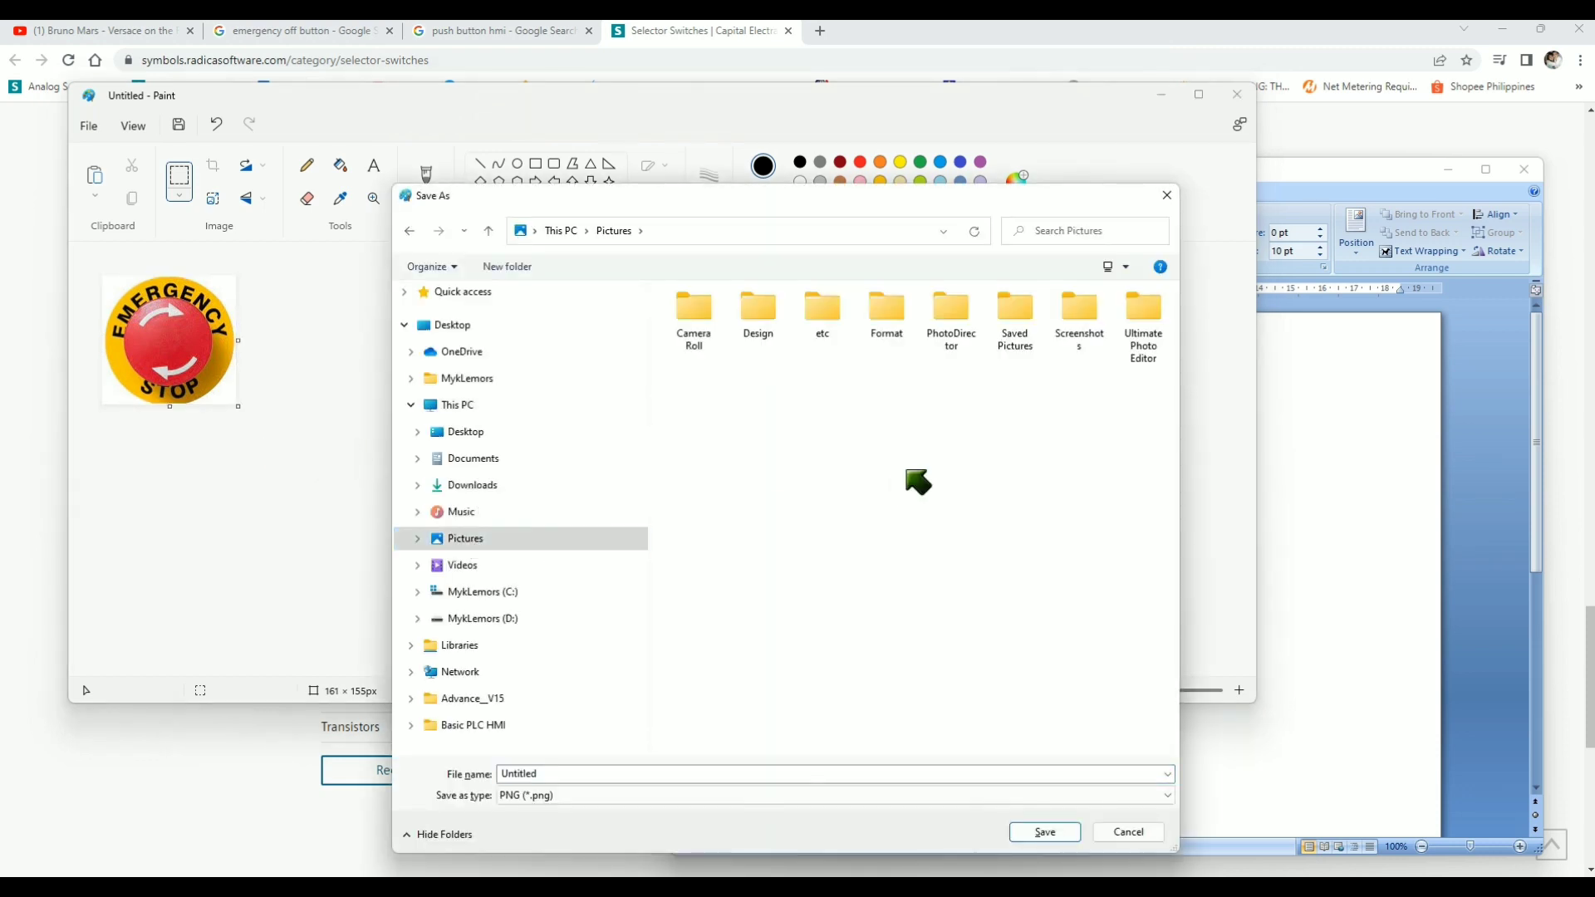
pyautogui.click(513, 270)
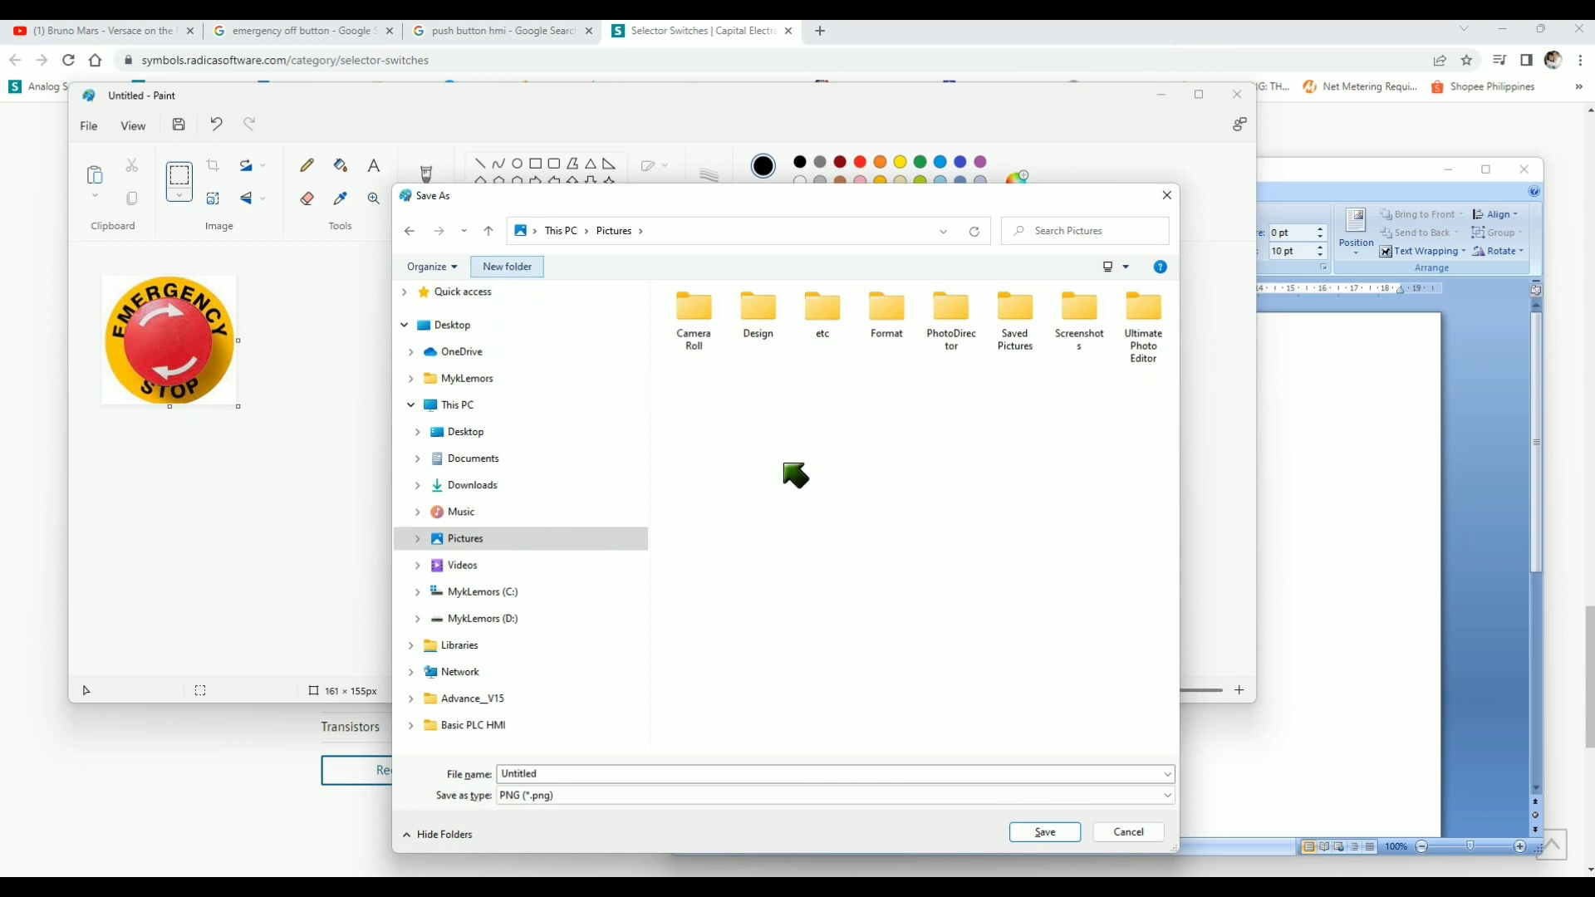
pyautogui.write('New G')
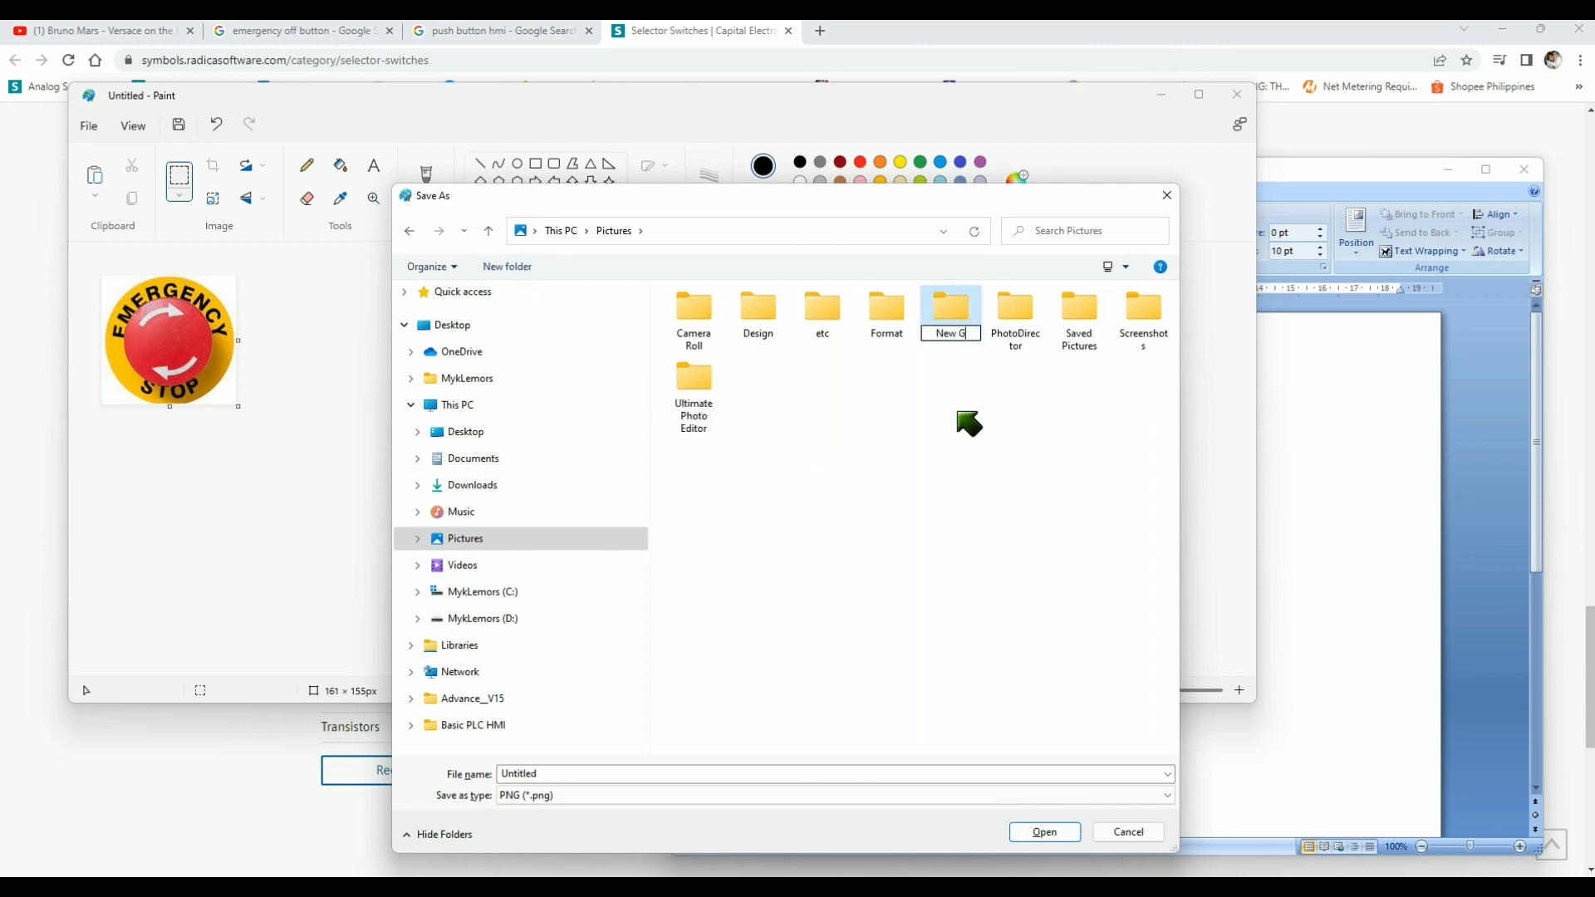
pyautogui.write('RAPHIC')
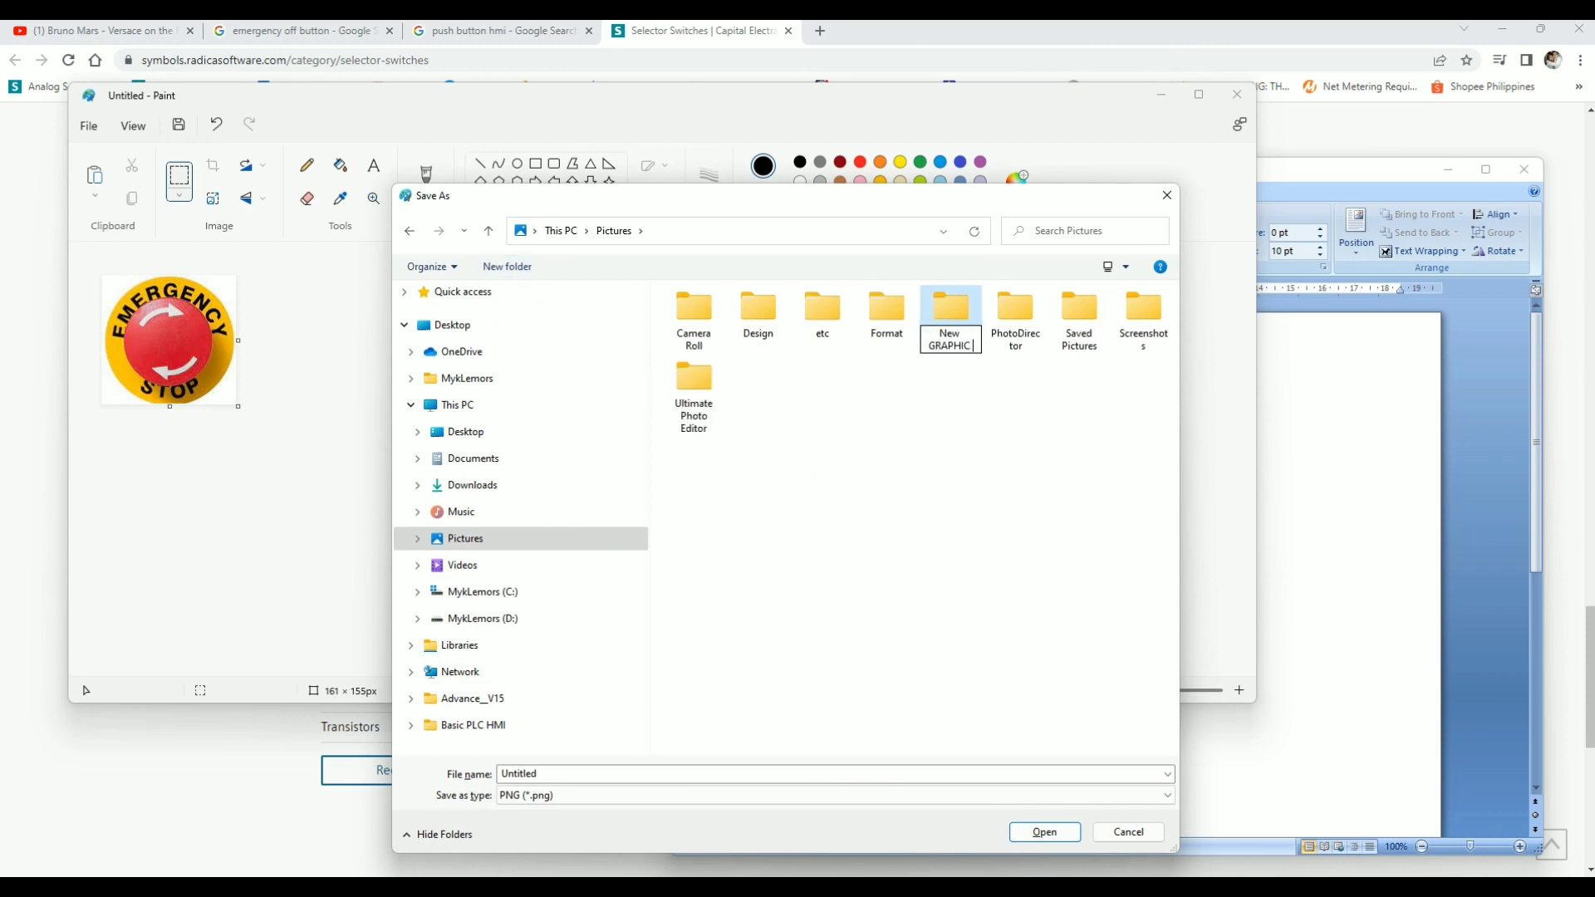
pyautogui.write(' FOLDER')
pyautogui.press('Return')
pyautogui.press('Return')
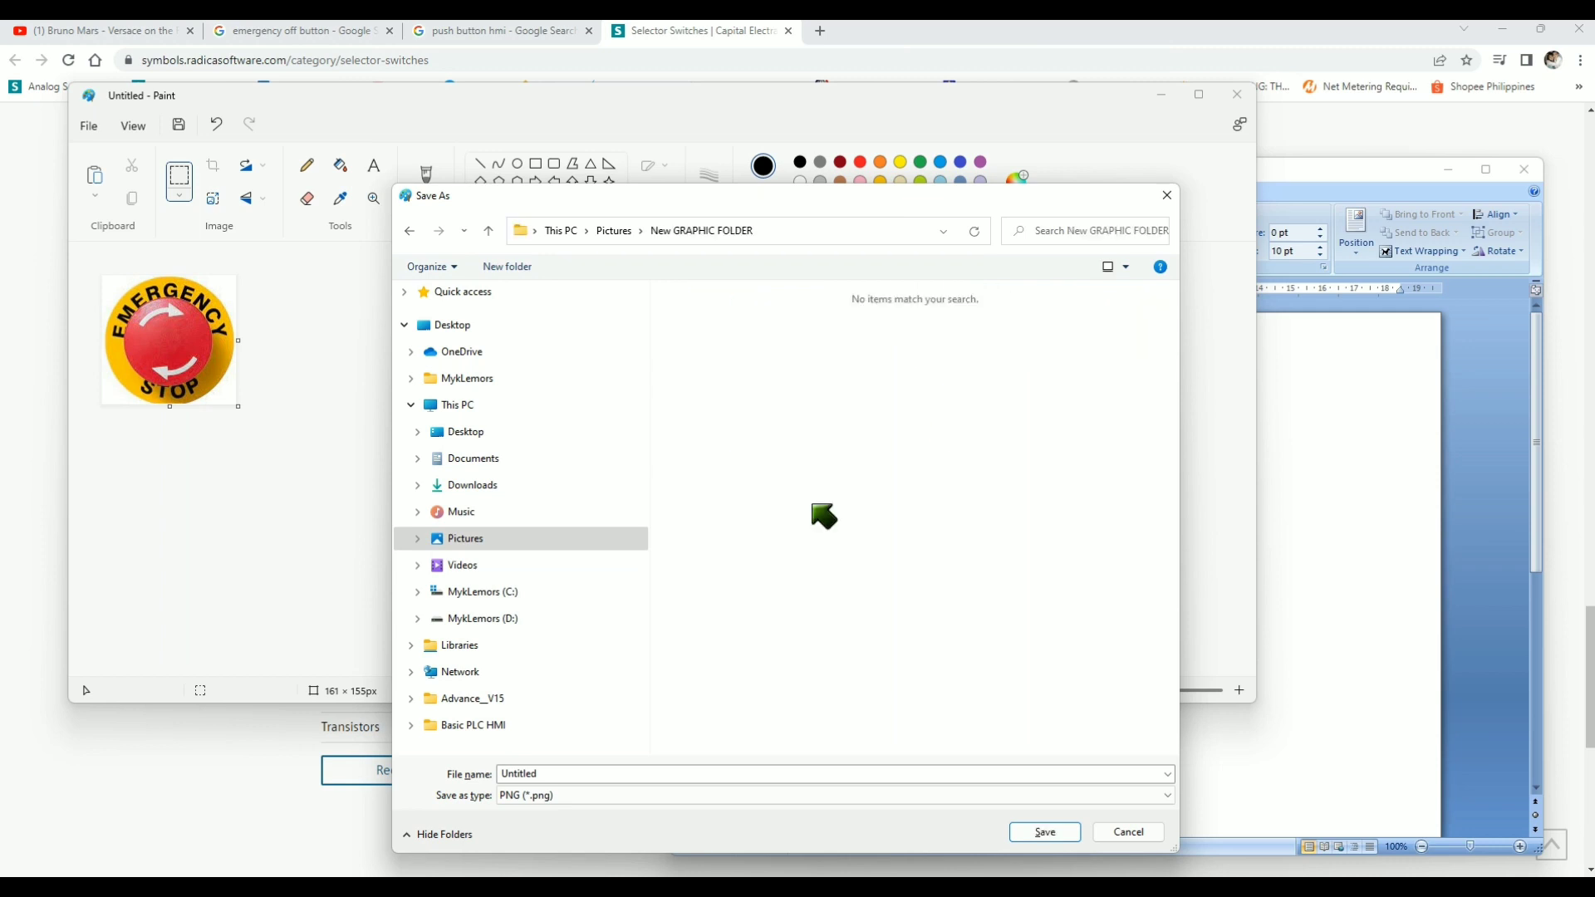
# Save the picture as a PNG named "SW_E-stop - Not Pressed"
pyautogui.doubleClick(573, 769)
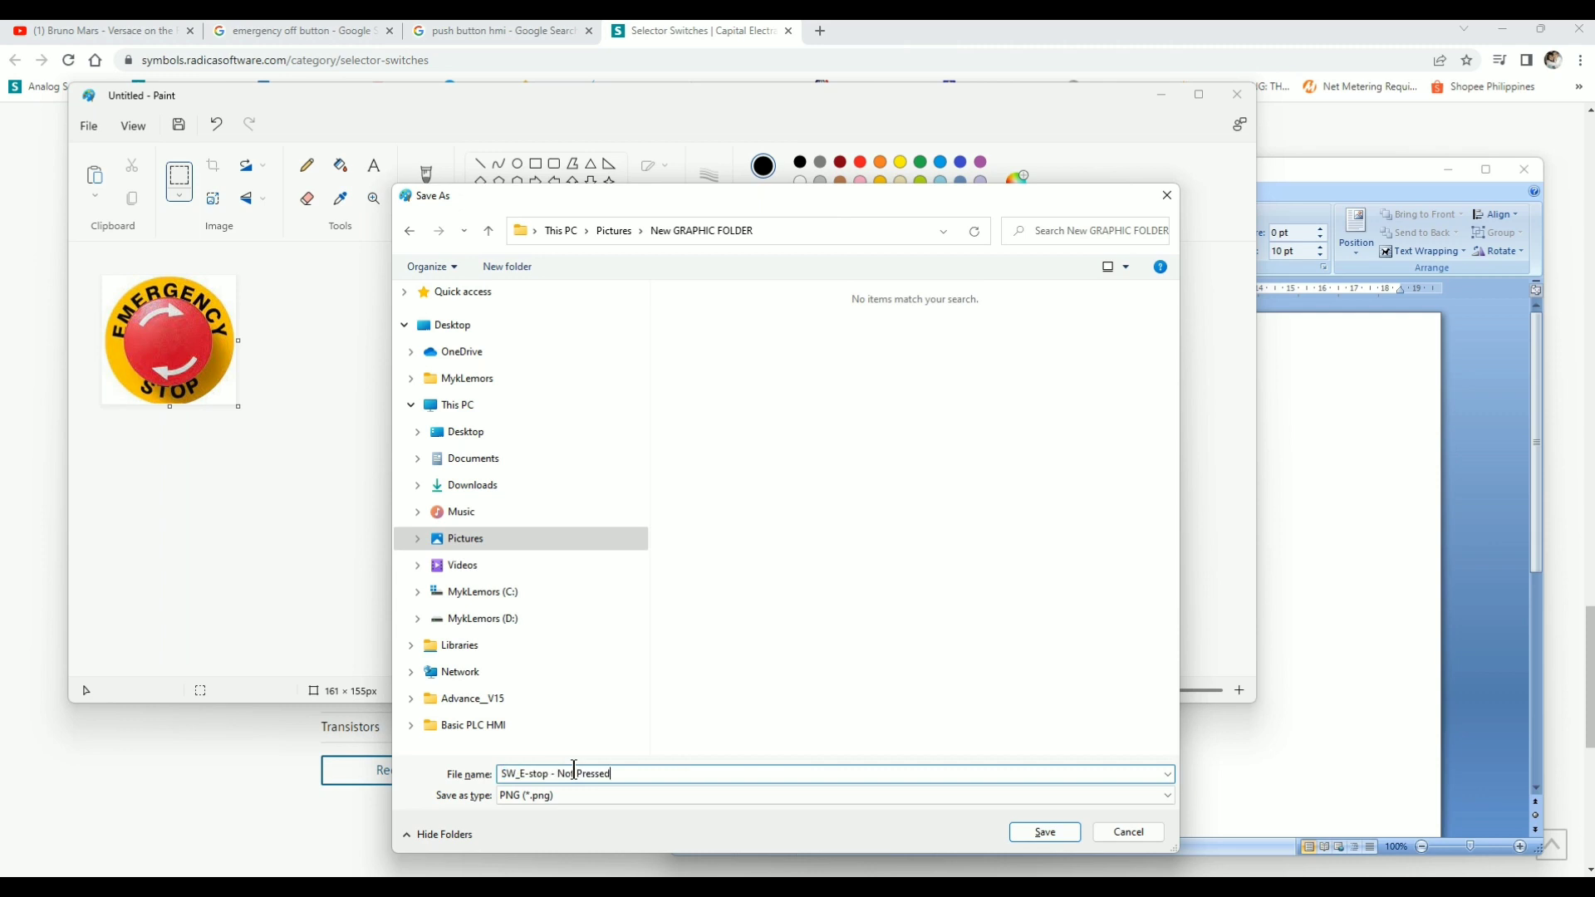
pyautogui.write('SW_E-stop -')
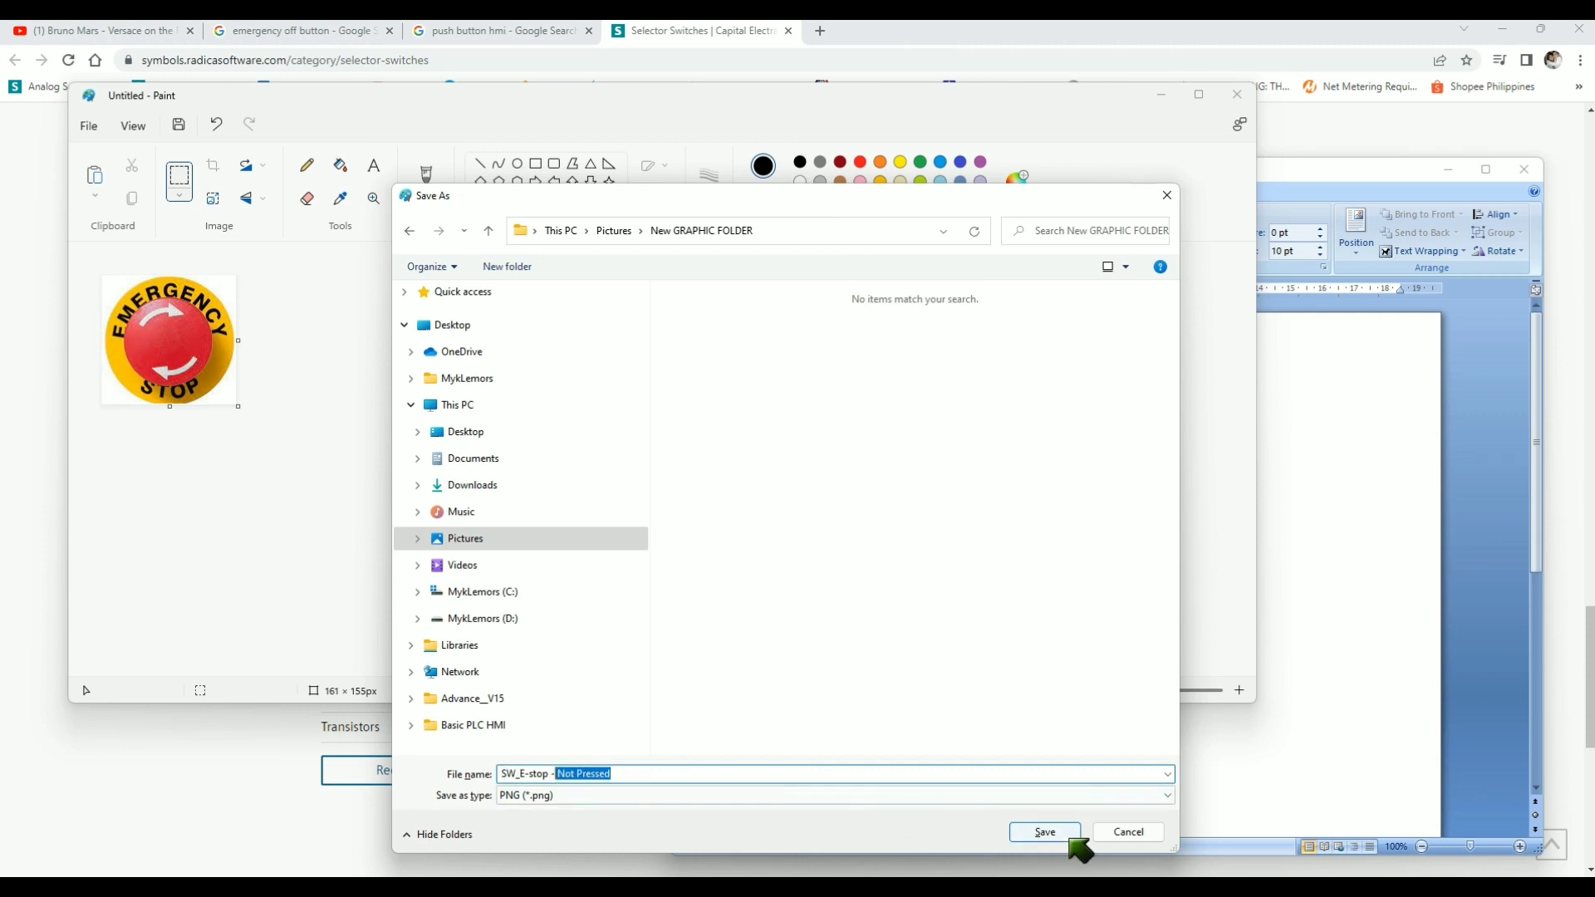
pyautogui.click(1071, 837)
# Clear the Paint canvas, paste the smaller emergency stop picture from Word, and center it on the canvas
pyautogui.press('Delete')
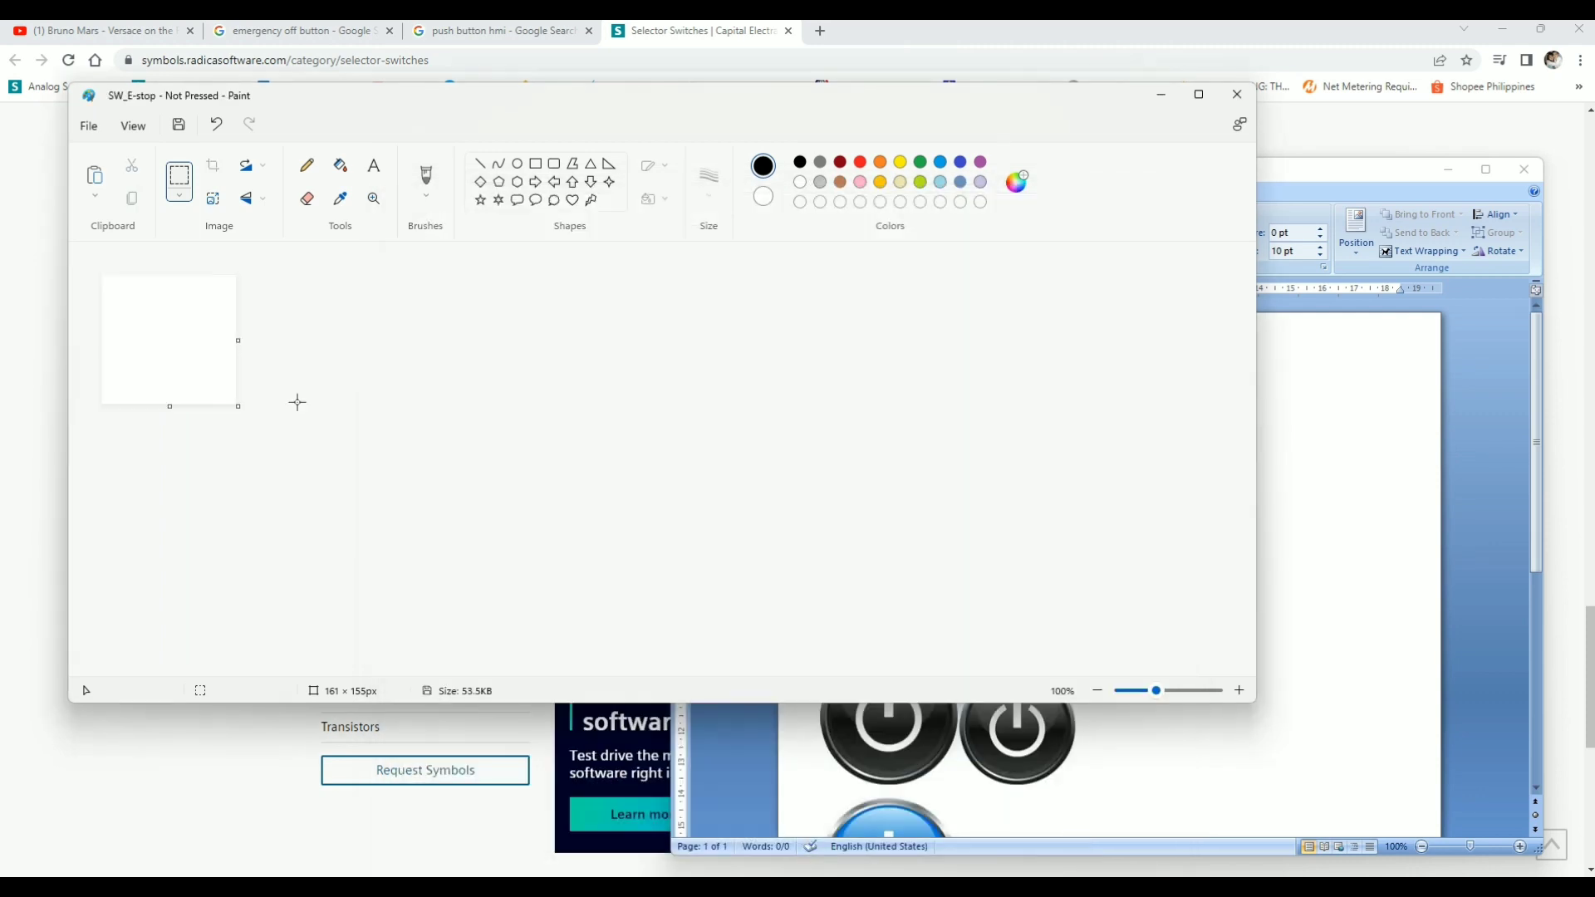
pyautogui.click(1350, 478)
pyautogui.click(1028, 437)
pyautogui.rightClick(1029, 434)
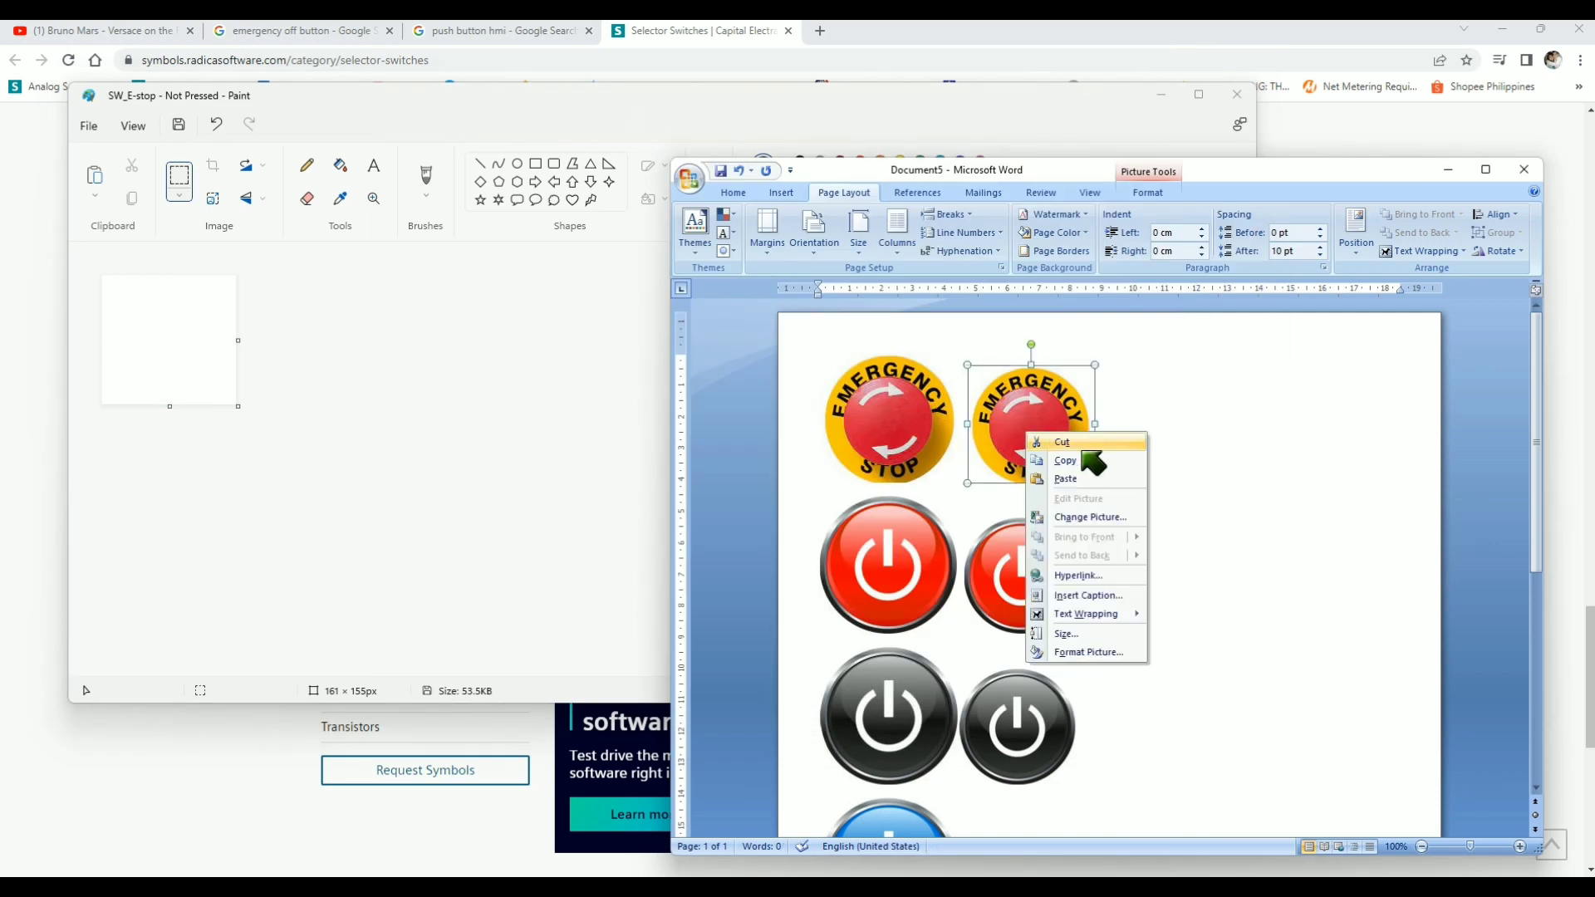
pyautogui.click(1071, 460)
pyautogui.click(183, 344)
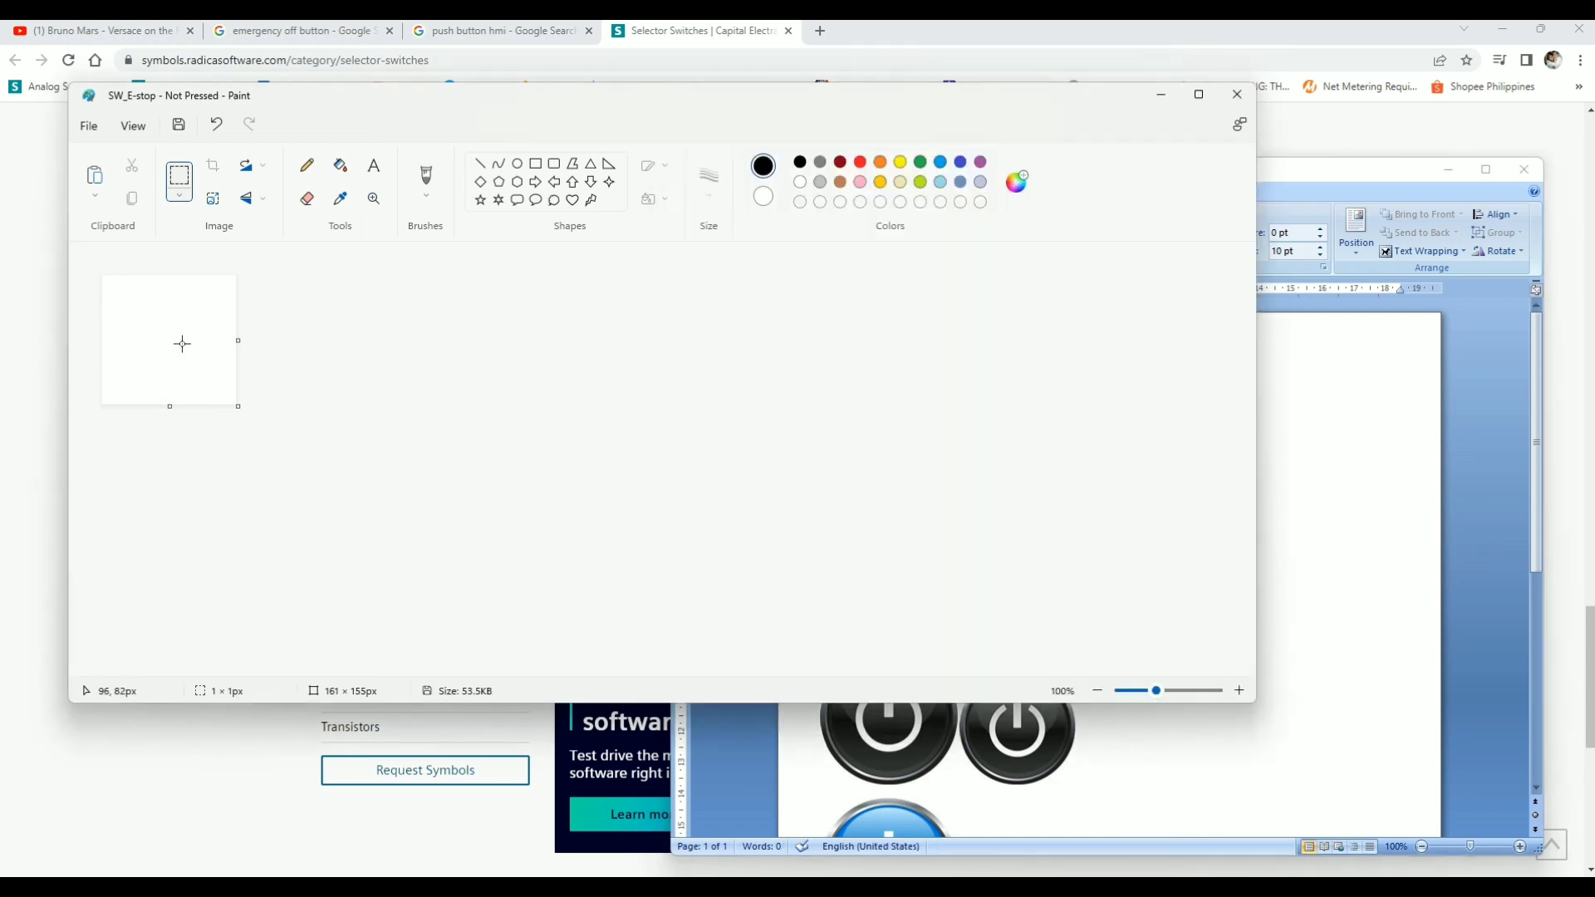
pyautogui.hotkey('ctrl', 'v')
pyautogui.moveTo(182, 343); pyautogui.dragTo(184, 347)
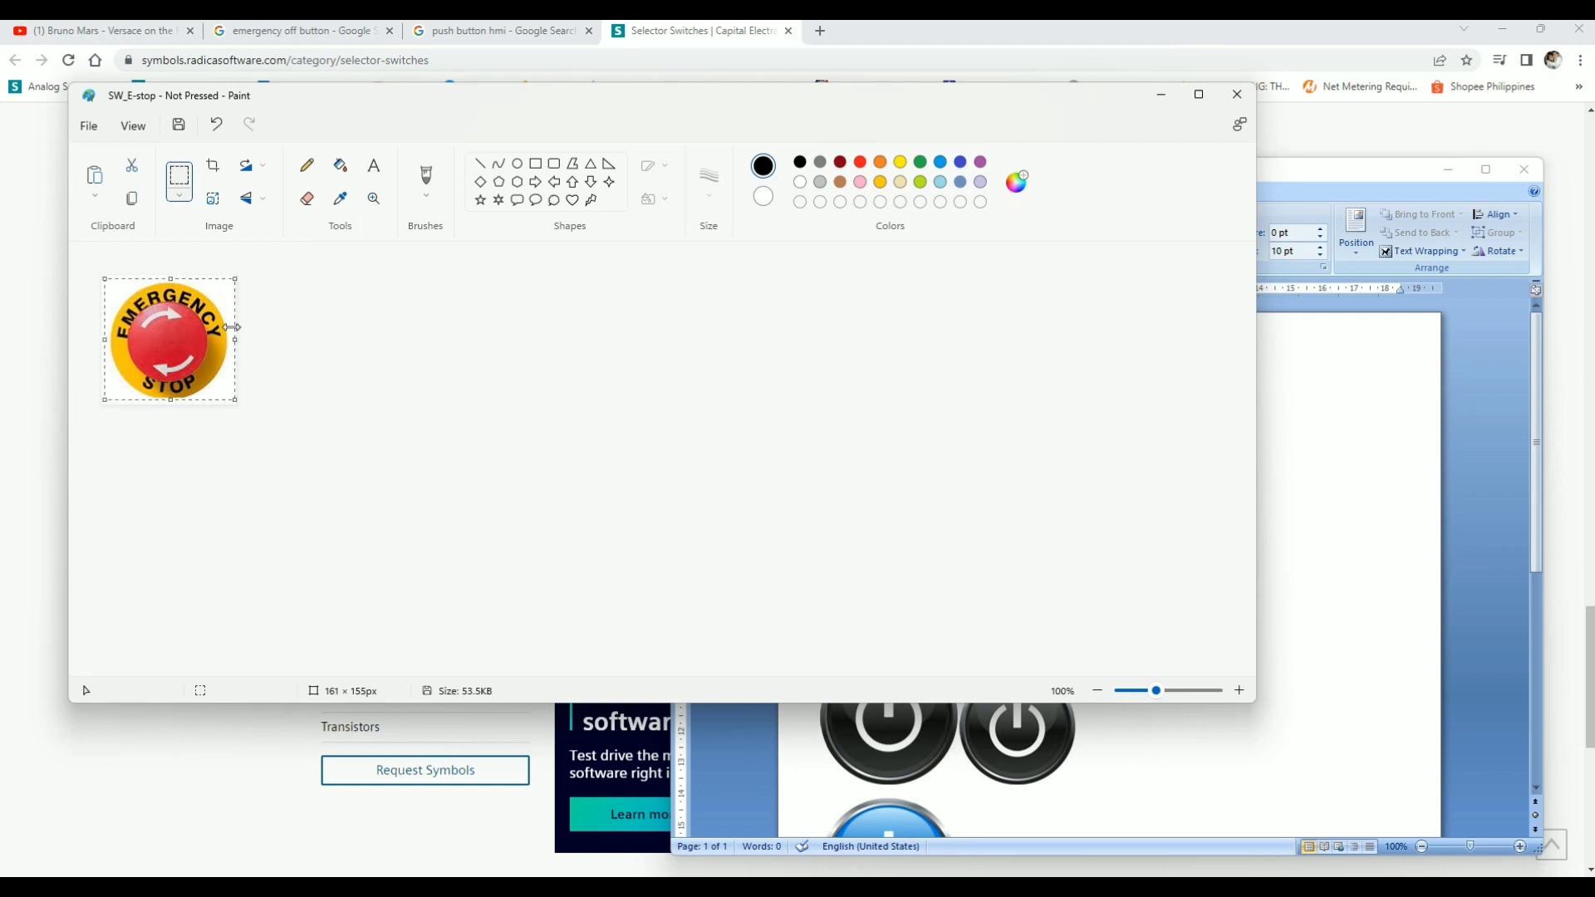
# Save the smaller emergency stop picture as a PNG named "SW_E-stop - Pressed" in New GRAPHIC FOLDER
pyautogui.click(88, 126)
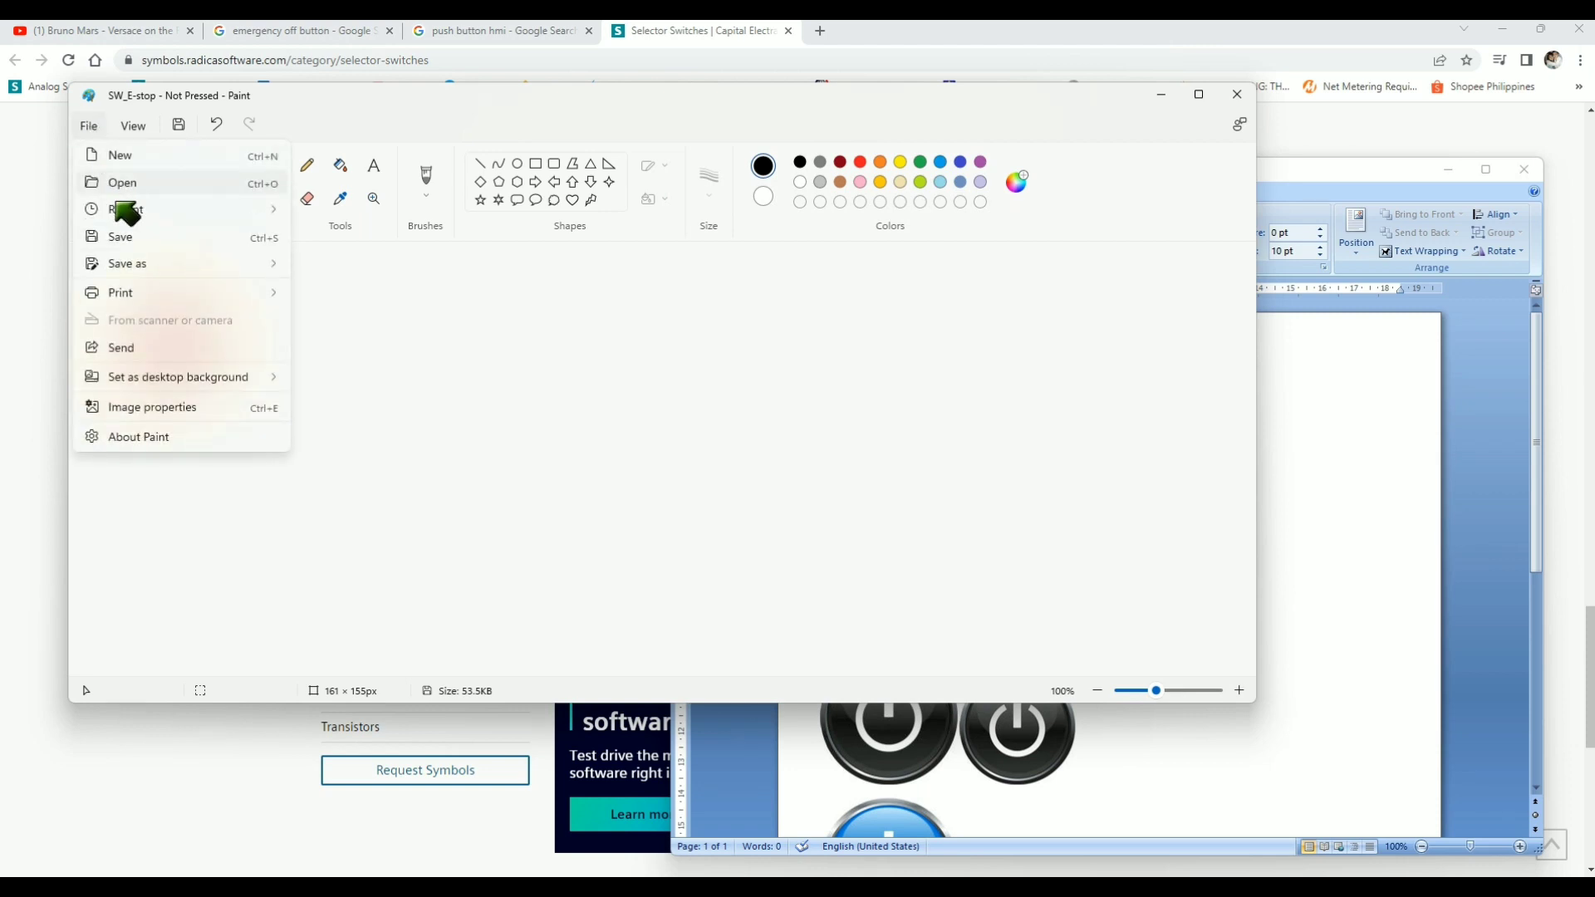
pyautogui.moveTo(137, 276)
pyautogui.click(336, 291)
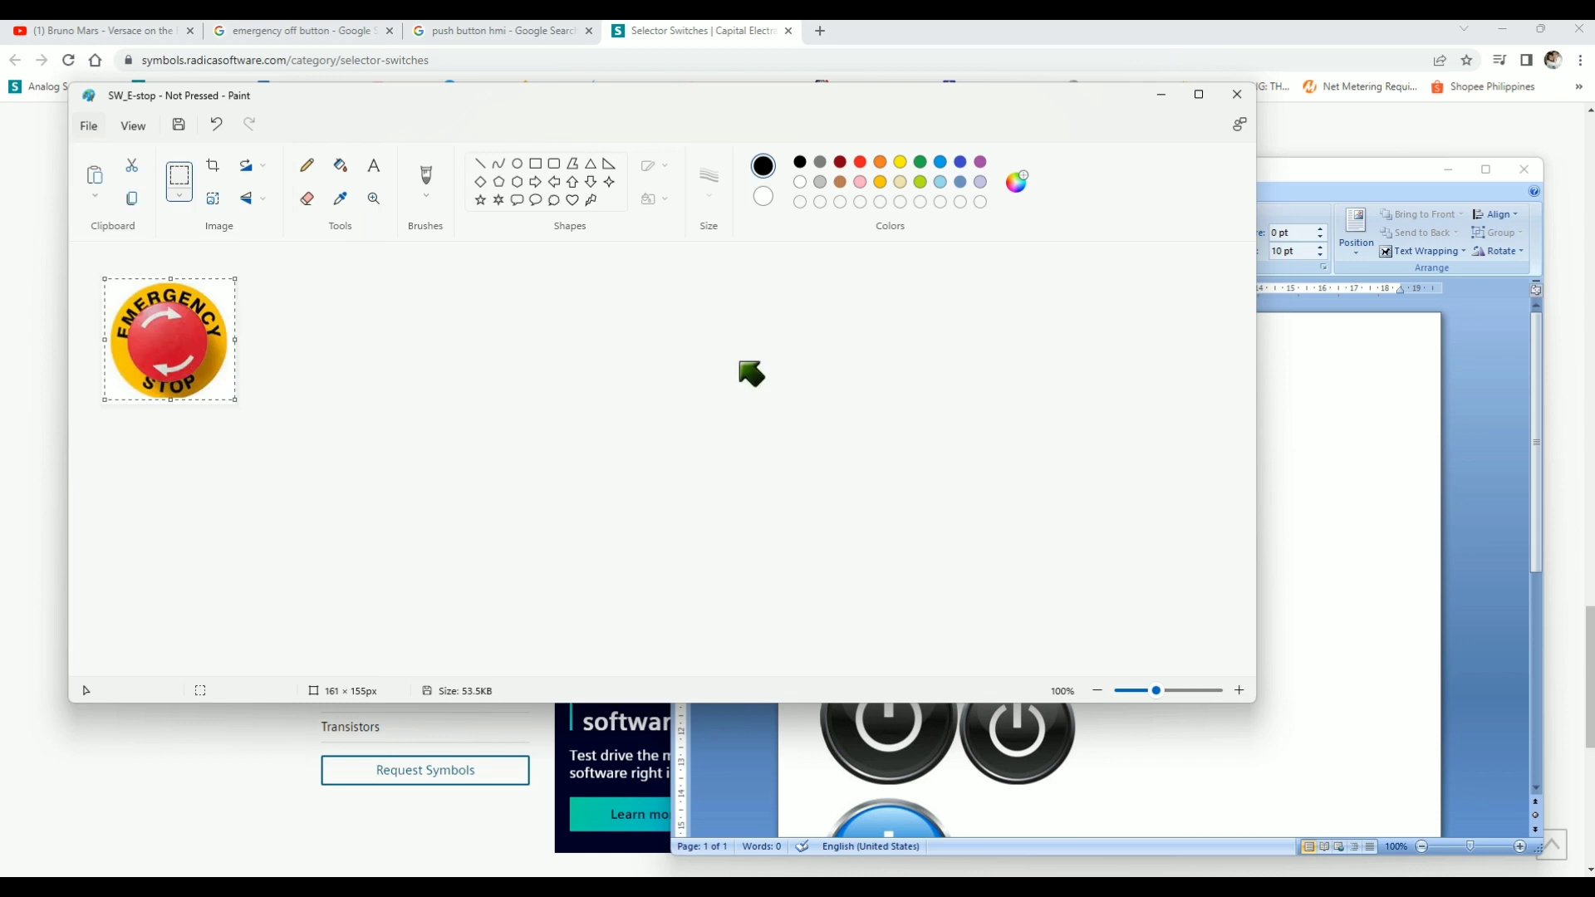
pyautogui.click(1163, 796)
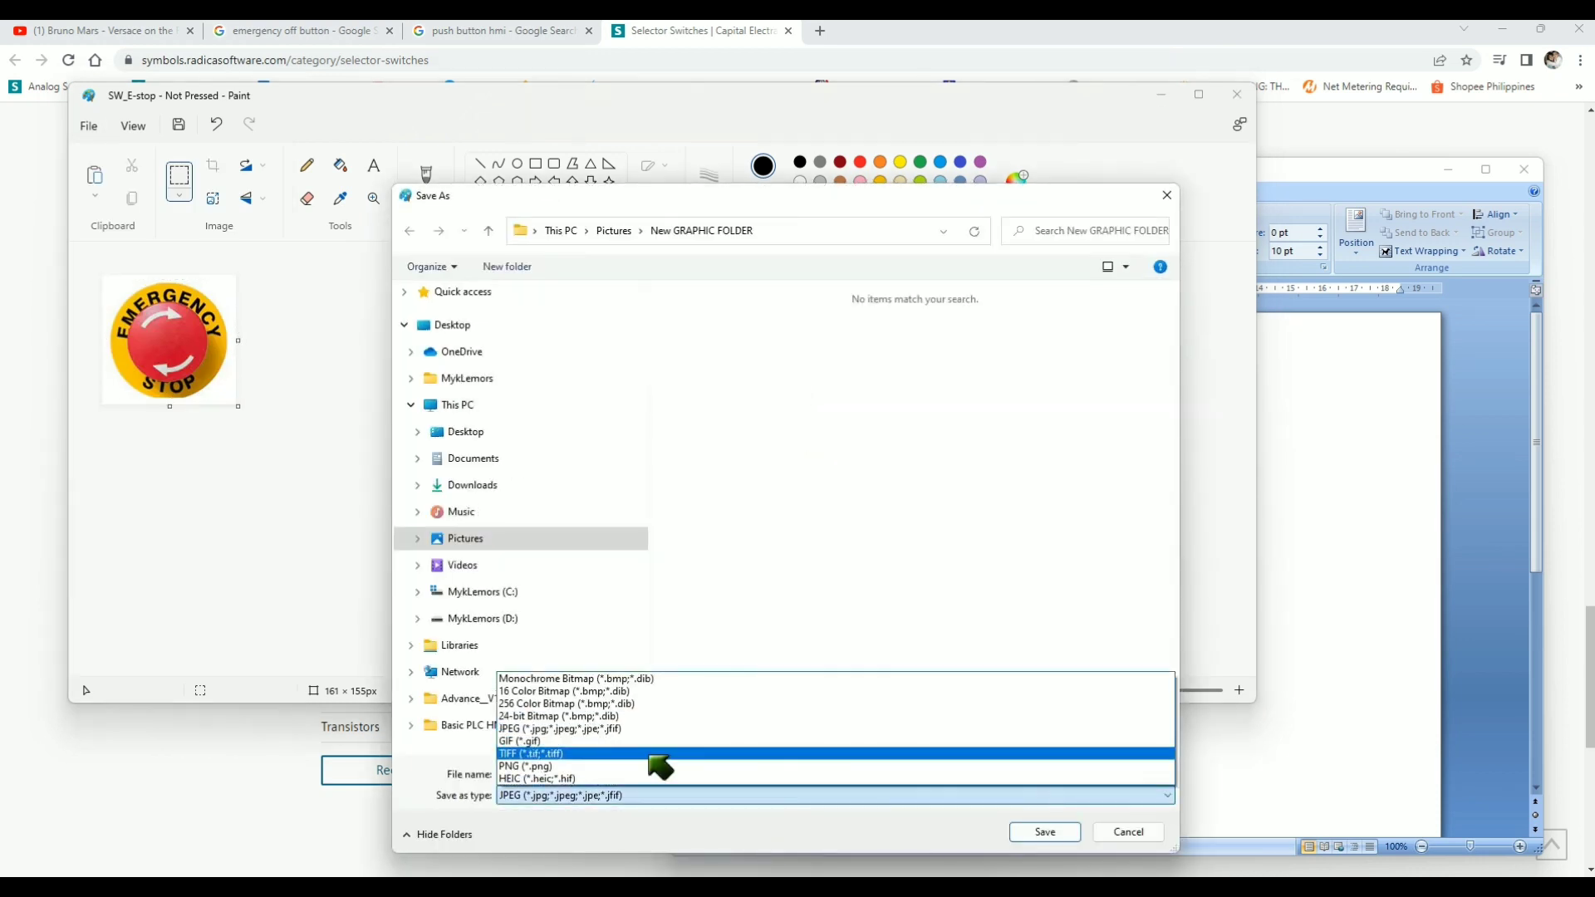
pyautogui.click(624, 766)
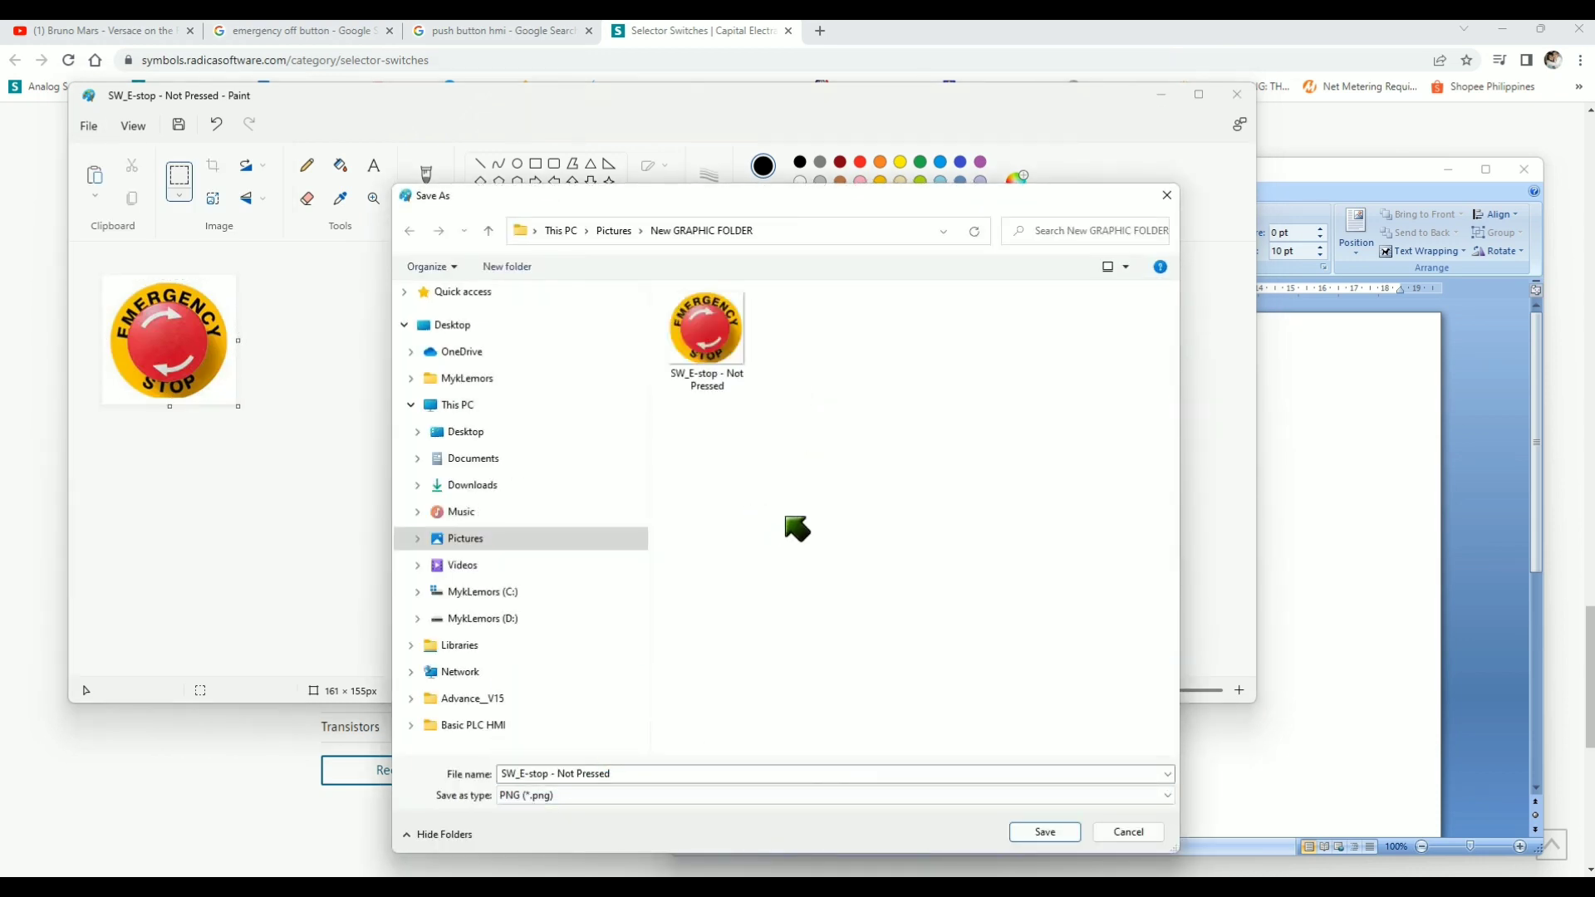
pyautogui.click(702, 382)
pyautogui.click(631, 770)
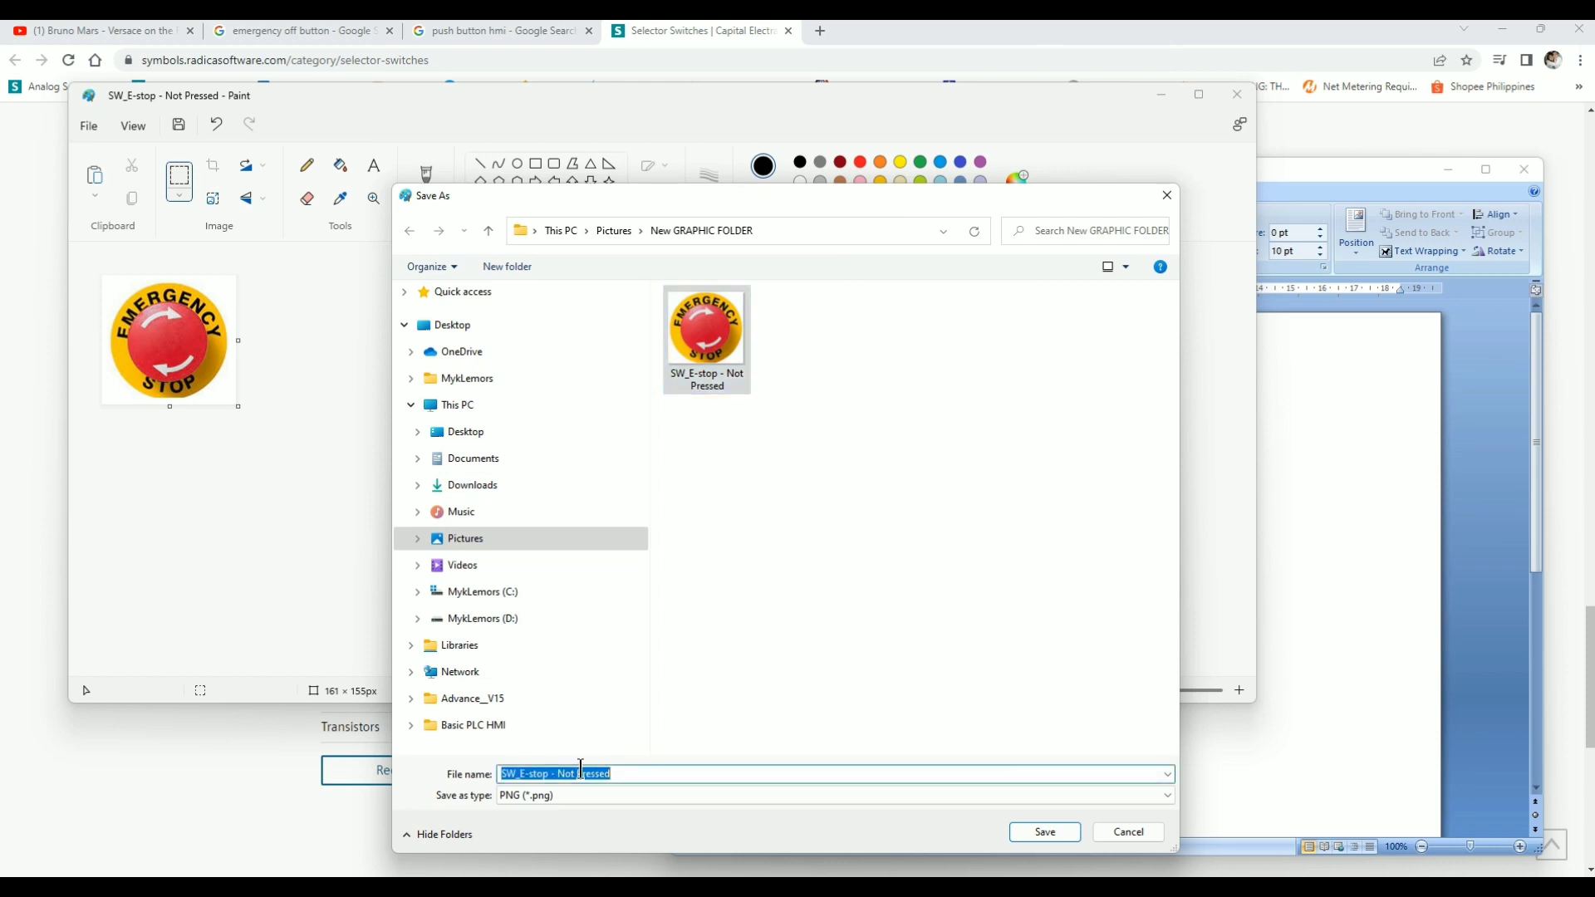
pyautogui.click(579, 772)
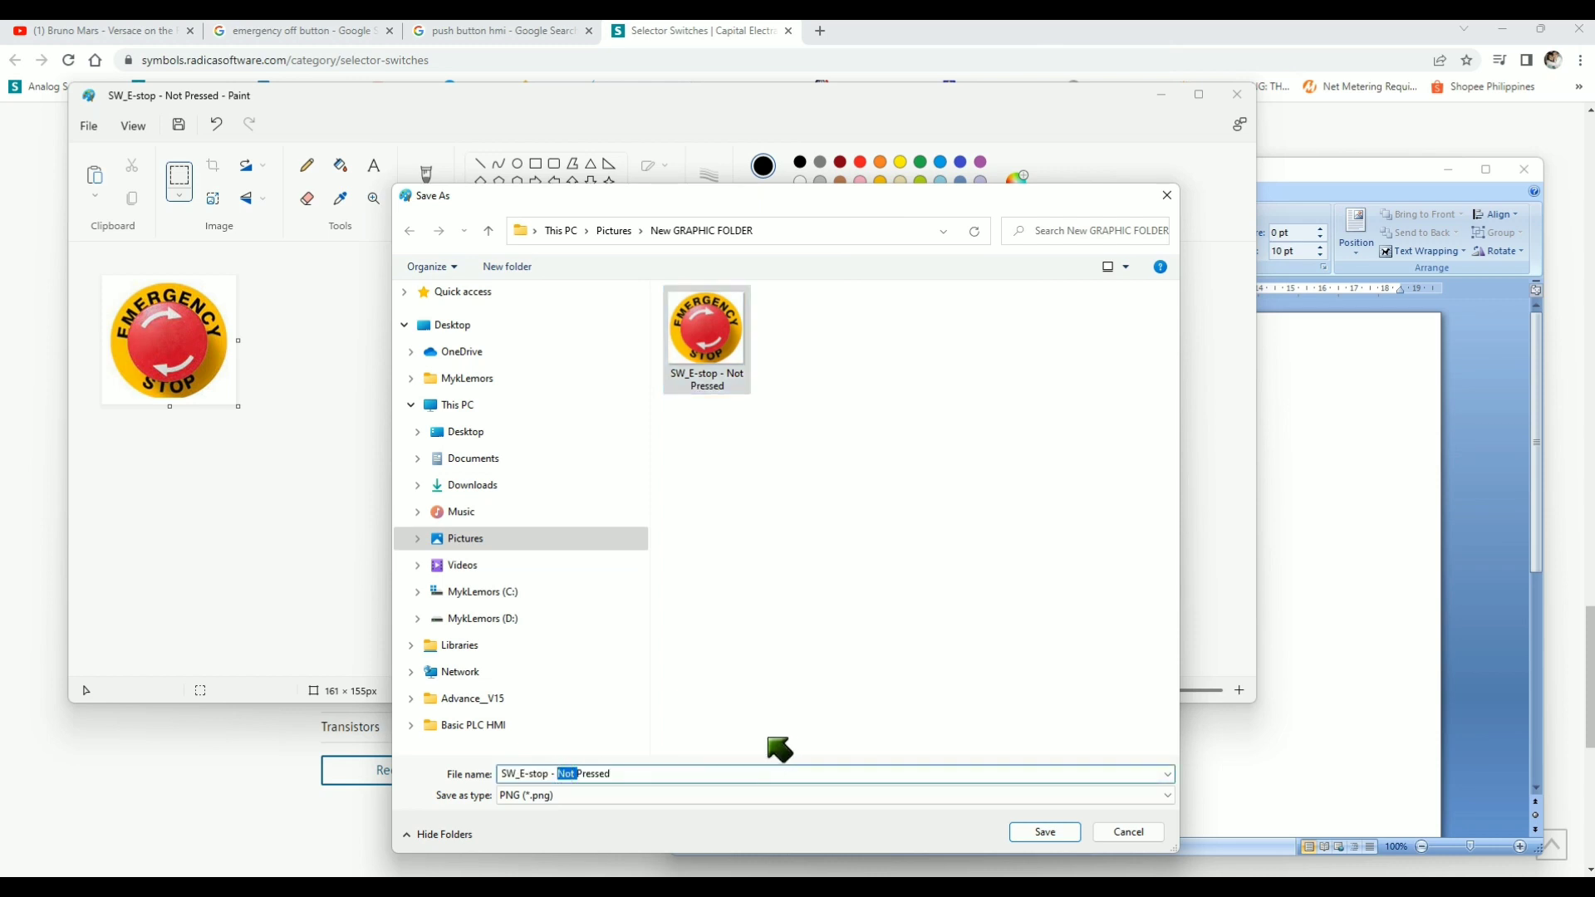
pyautogui.press('BackSpace')
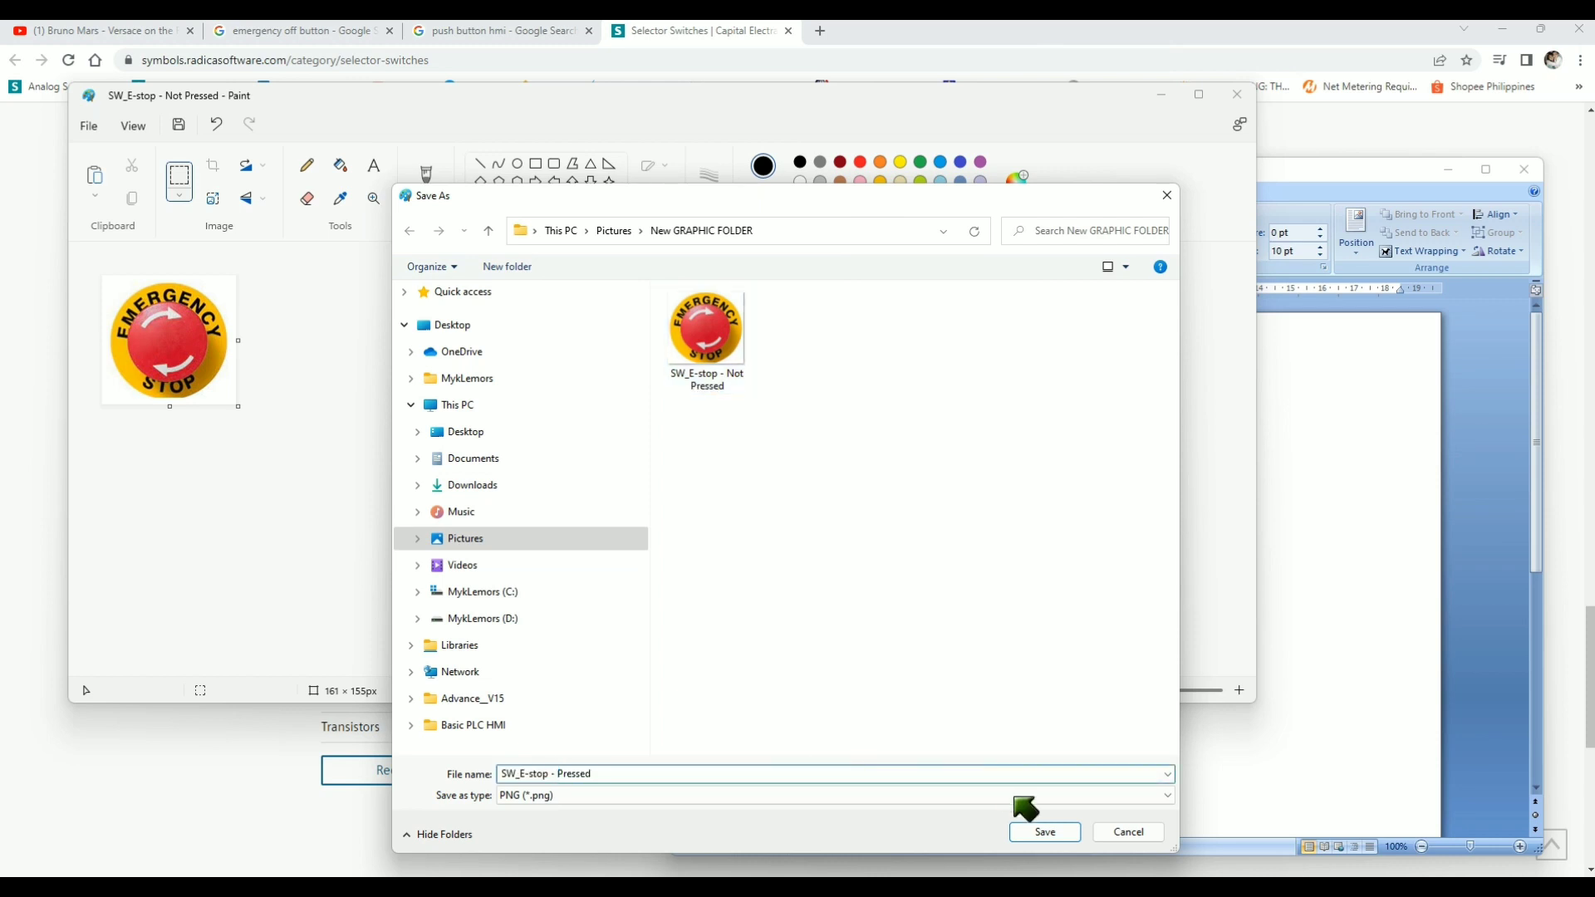
pyautogui.click(1051, 834)
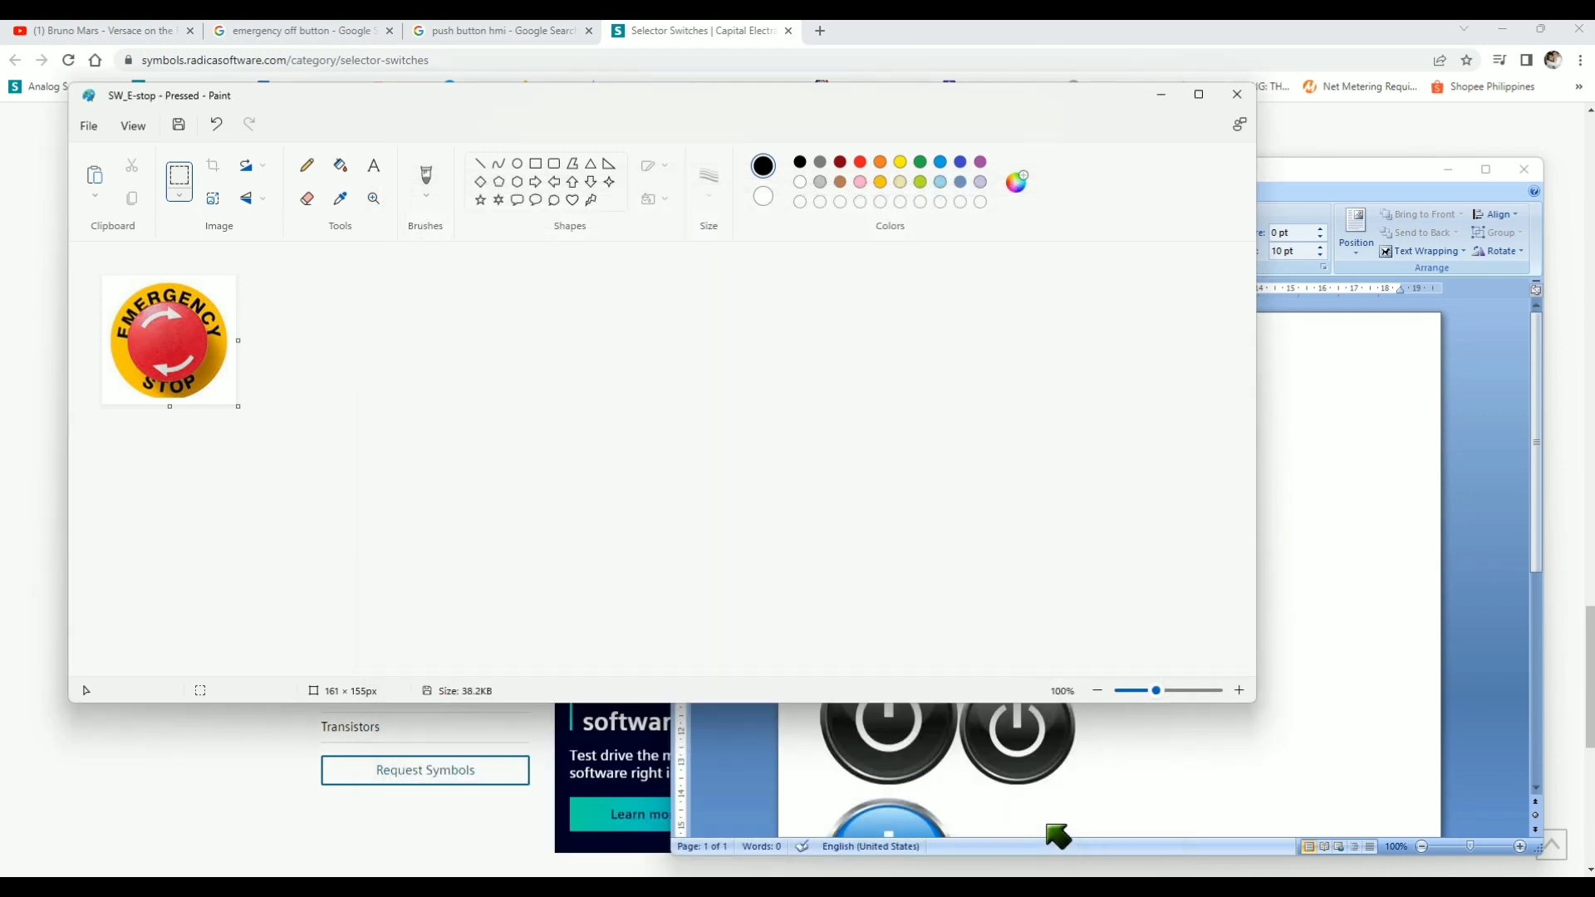
# Clear the Paint canvas, copy the larger red power button from the Word document, and paste it onto the canvas
pyautogui.hotkey('ctrl', 'a')
pyautogui.hotkey('ctrl', 'x')
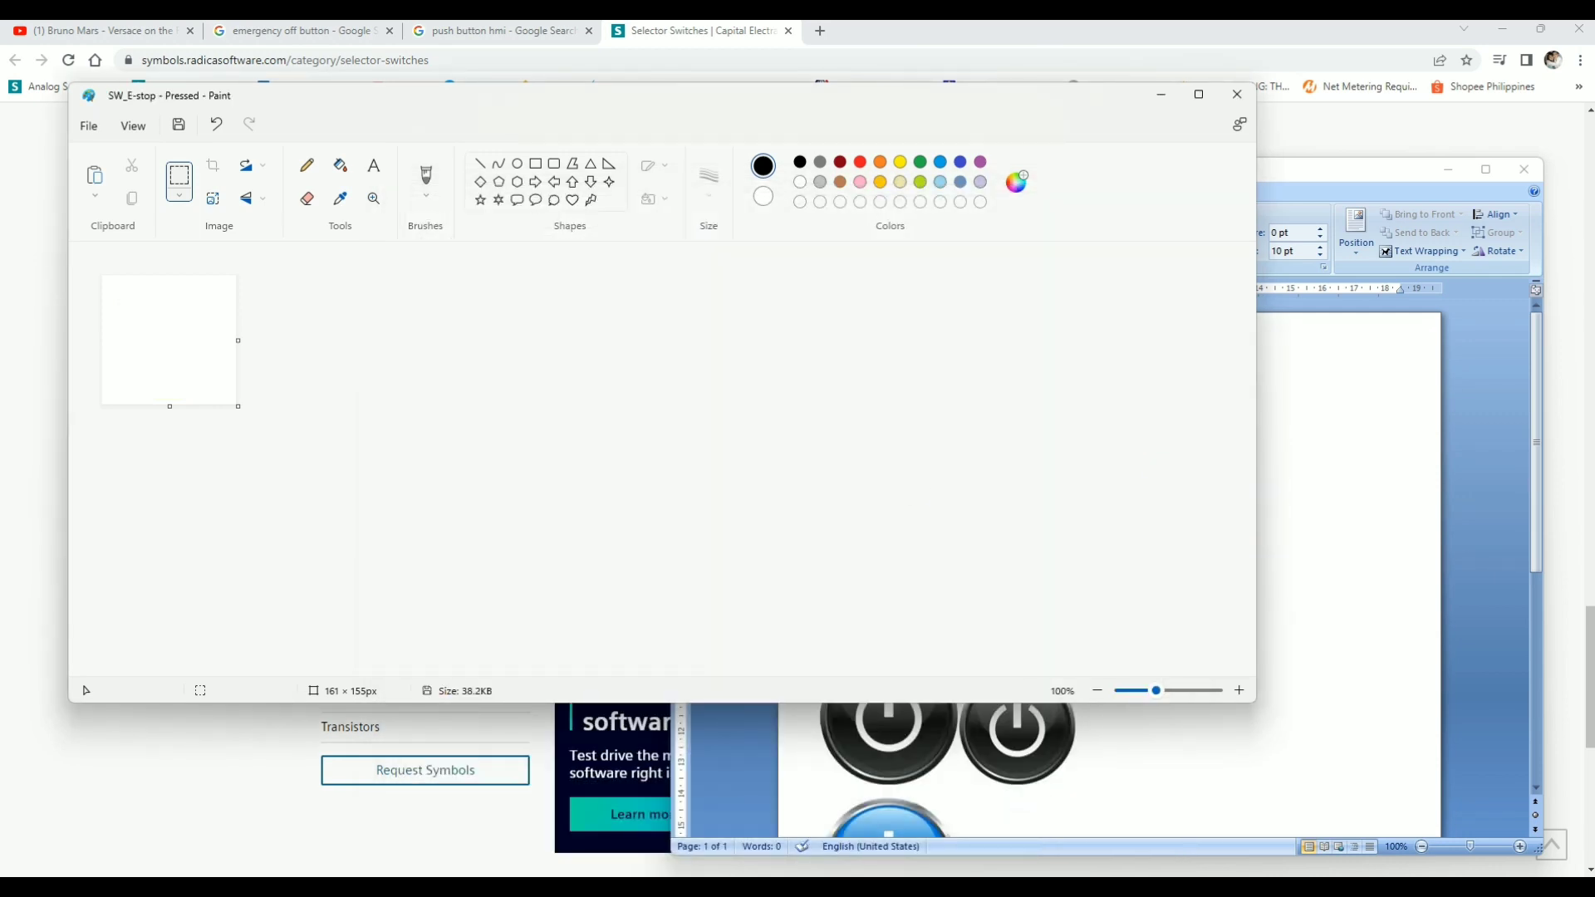
pyautogui.click(1353, 605)
pyautogui.hotkey('ctrl', 'v')
pyautogui.click(905, 577)
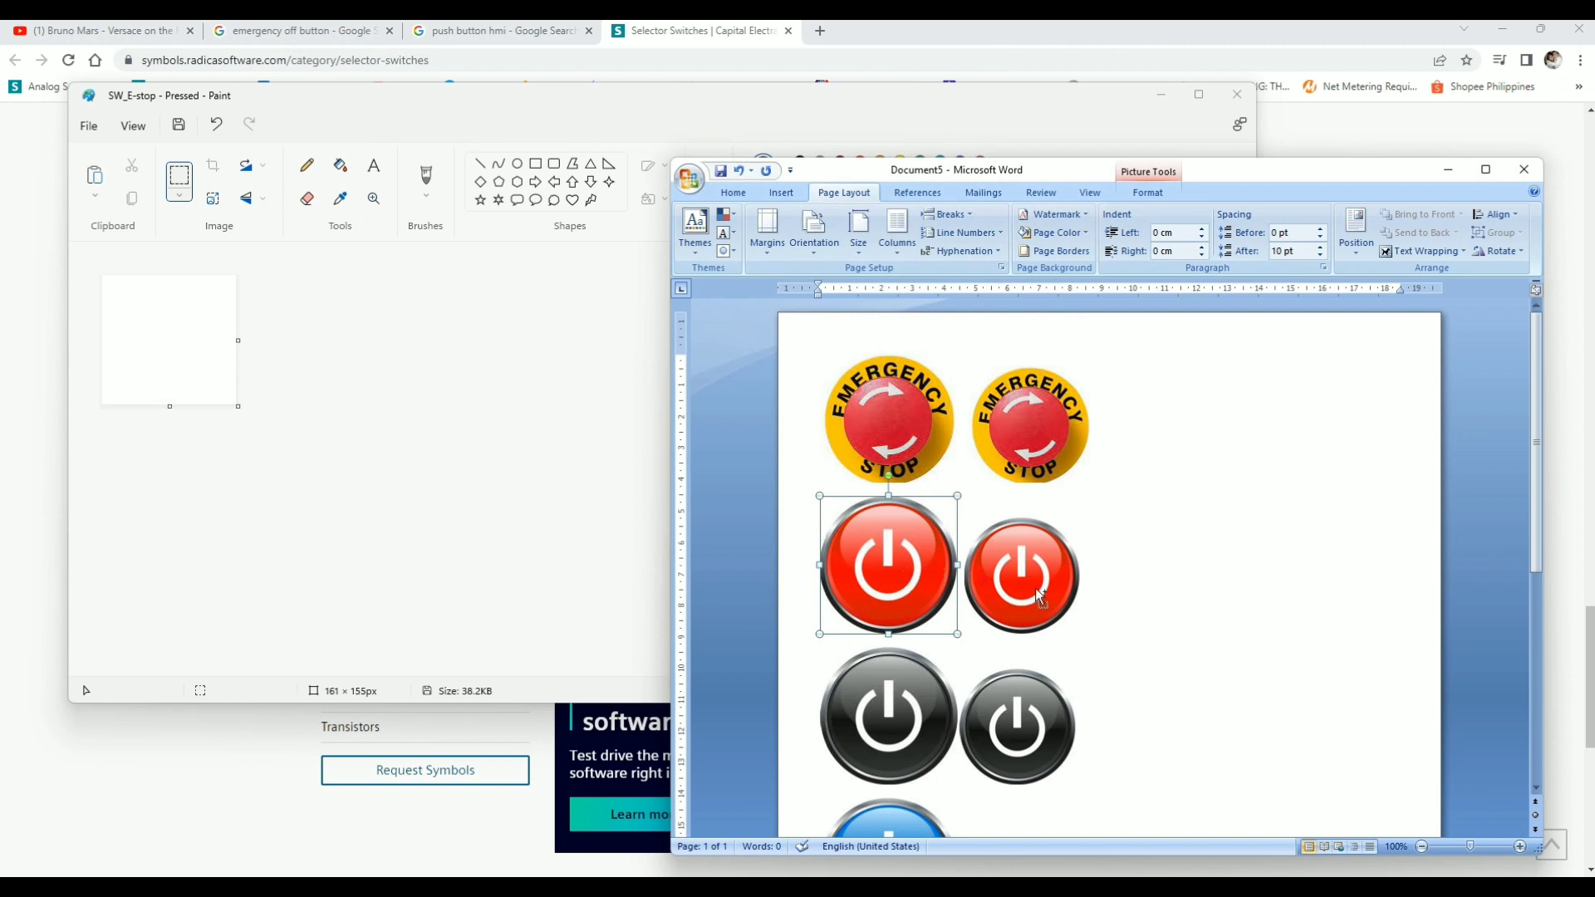
pyautogui.click(284, 380)
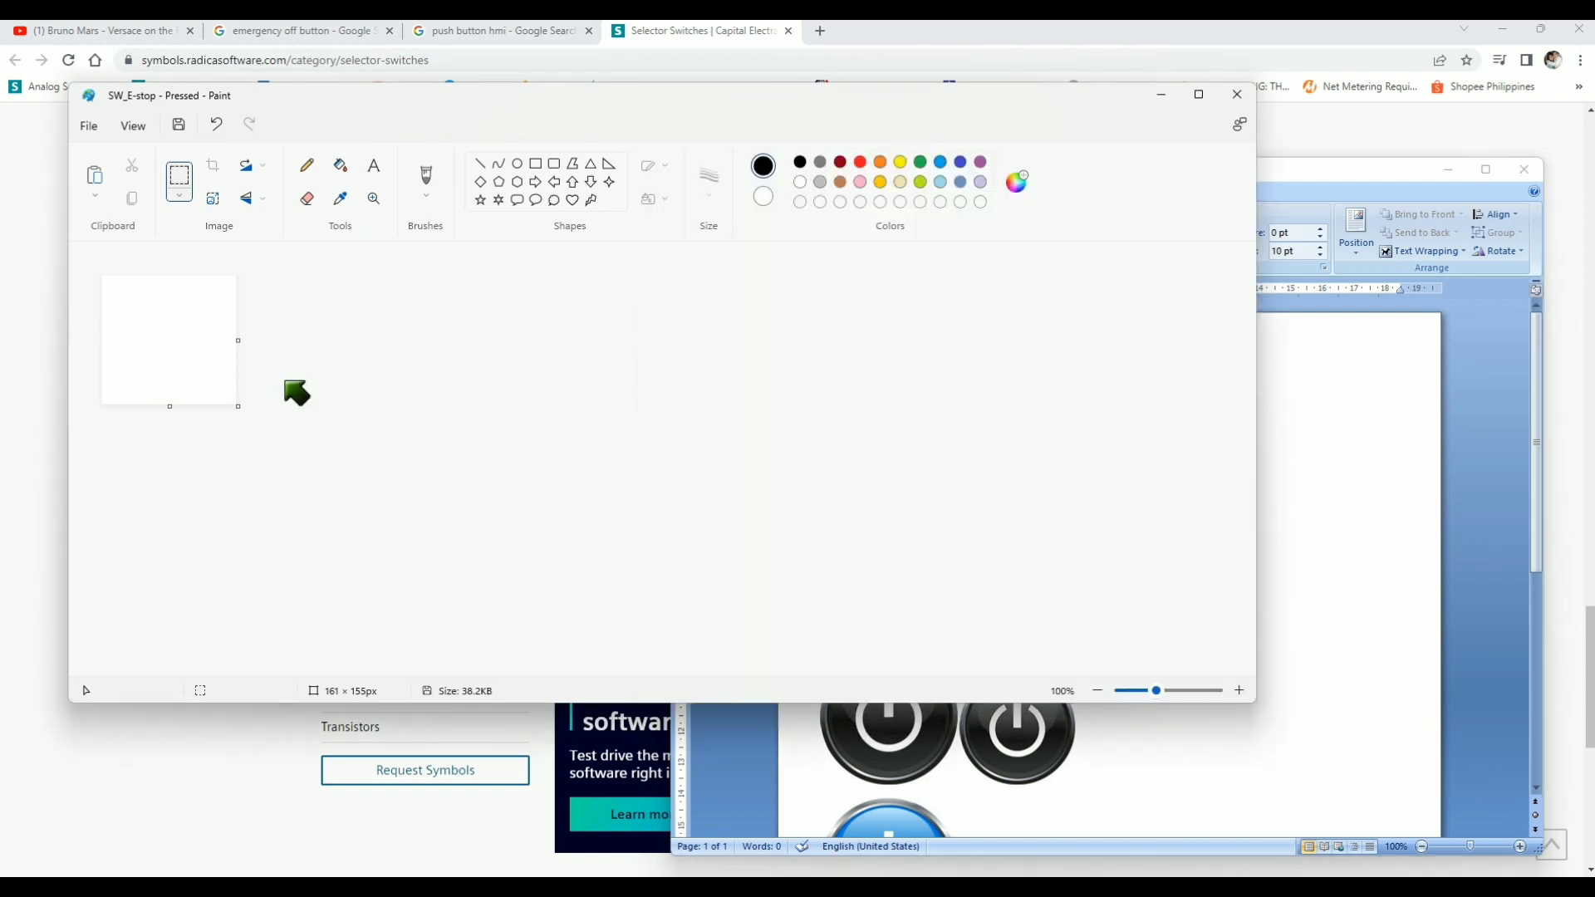
pyautogui.hotkey('ctrl', 'v')
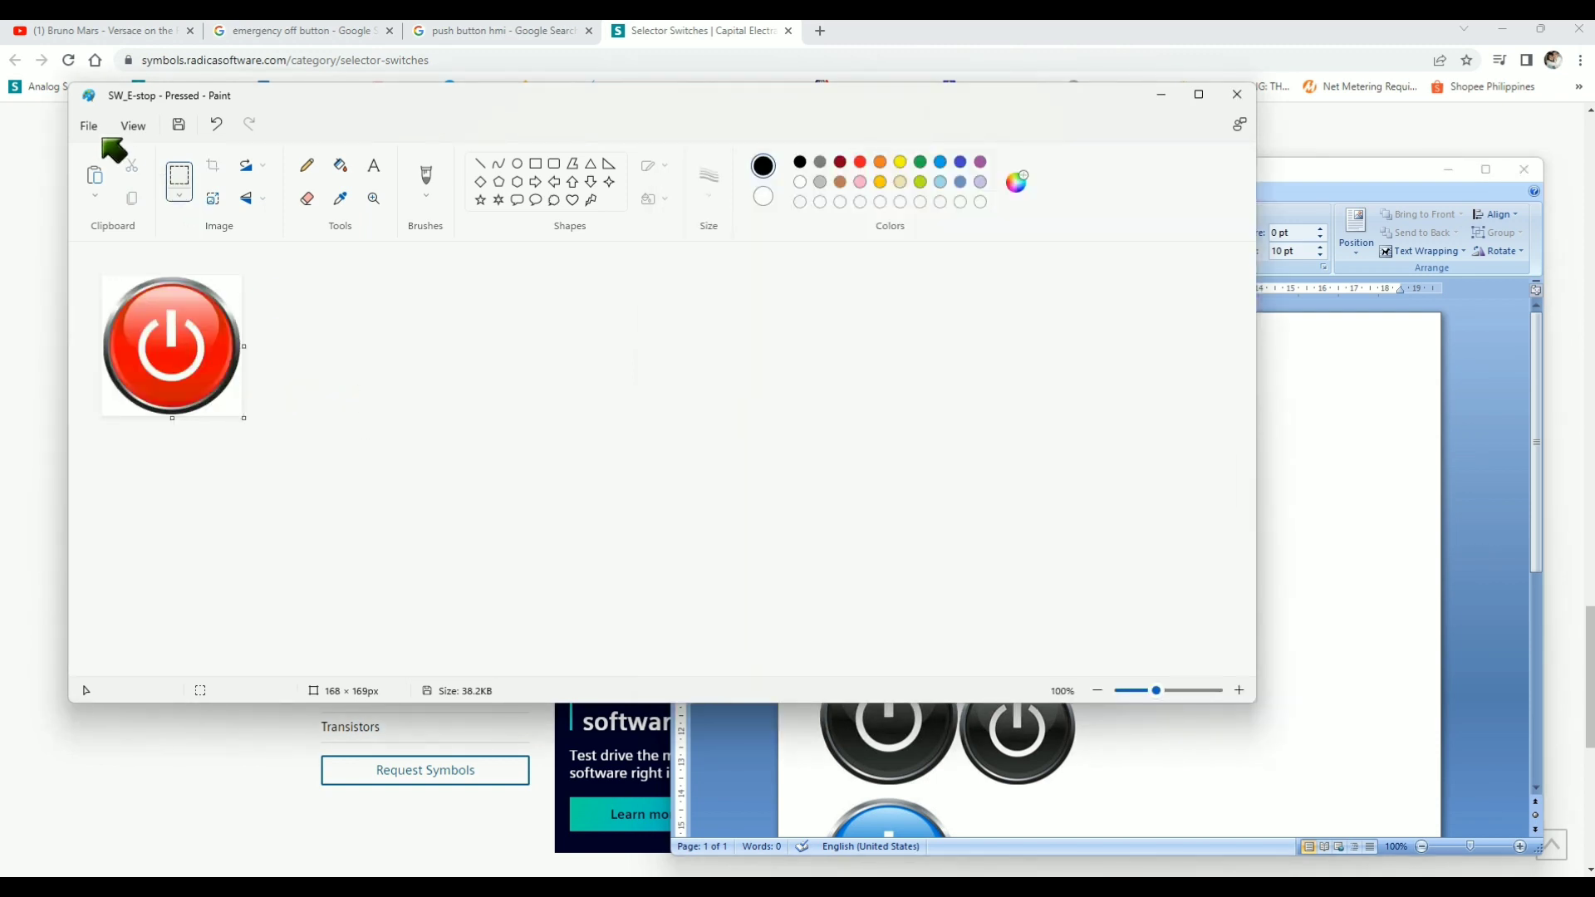
# Save the larger red button picture as a PNG named "Button_Red - Not Pressed"
pyautogui.click(89, 127)
pyautogui.moveTo(168, 266)
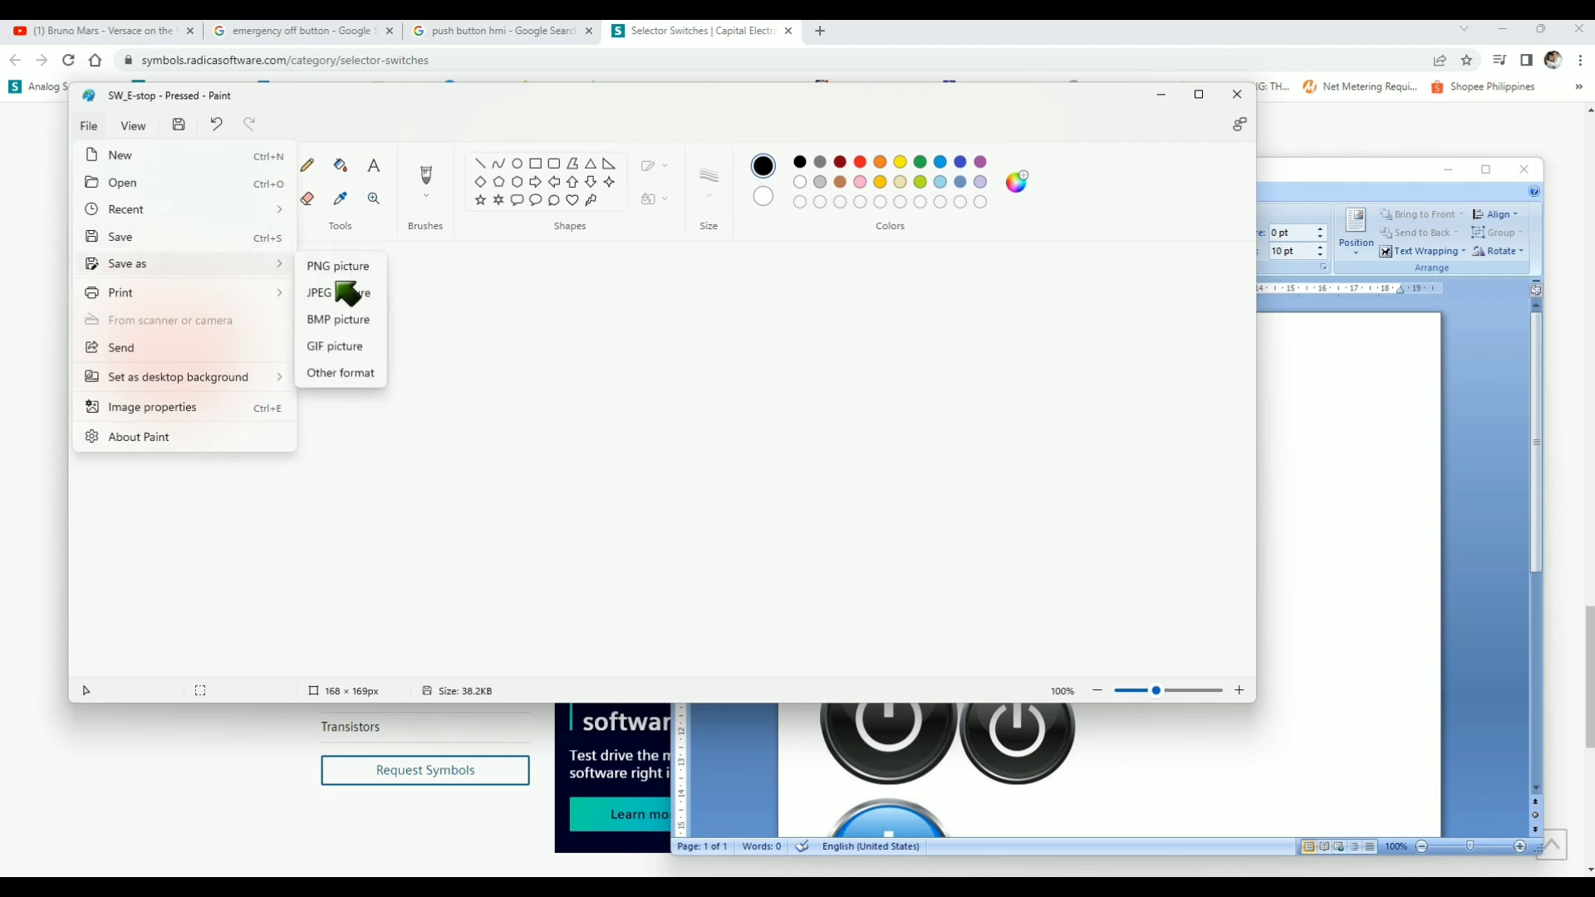
pyautogui.click(353, 267)
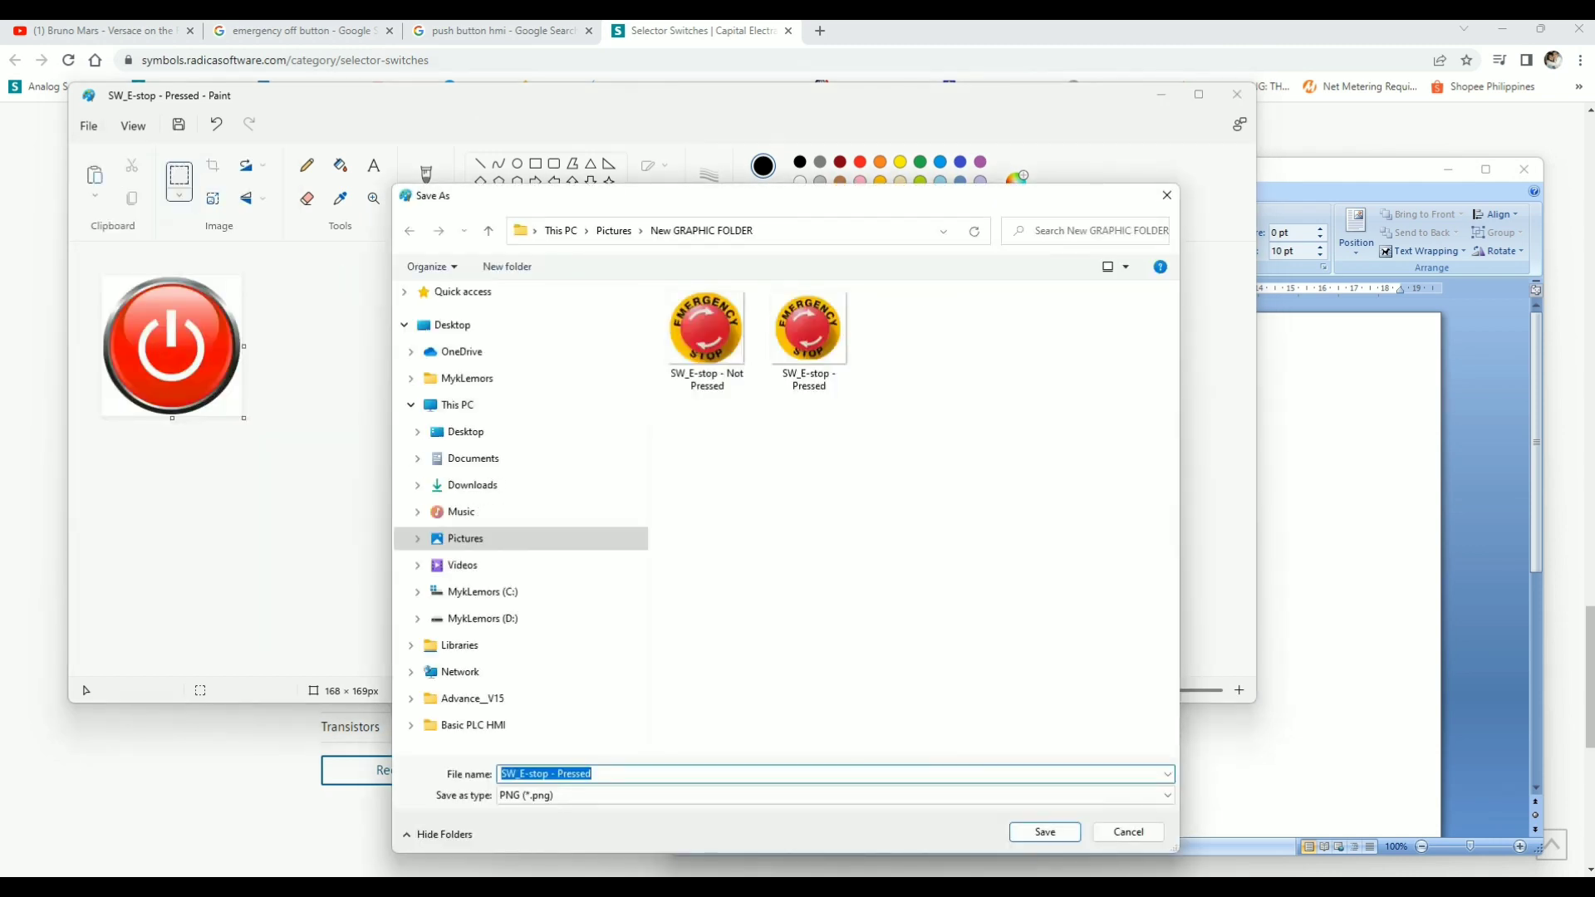
pyautogui.hotkey('ctrl', 'v')
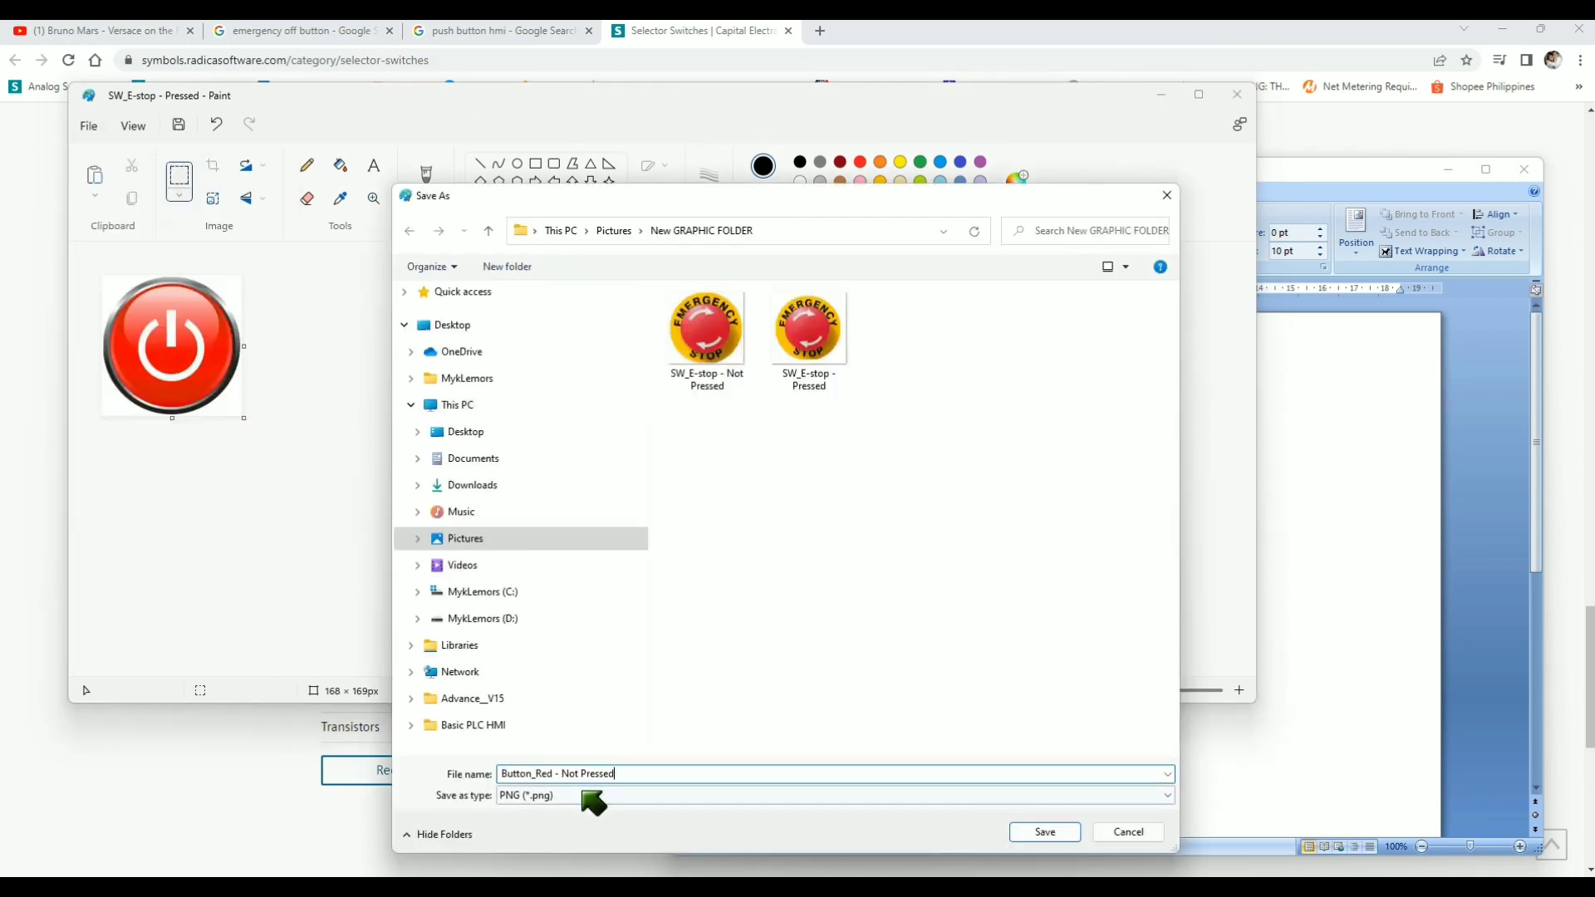
pyautogui.click(1042, 837)
# Clear the Paint canvas, paste the smaller red power button from Word, and center it on the canvas
pyautogui.press('Delete')
pyautogui.click(1308, 536)
pyautogui.click(1013, 589)
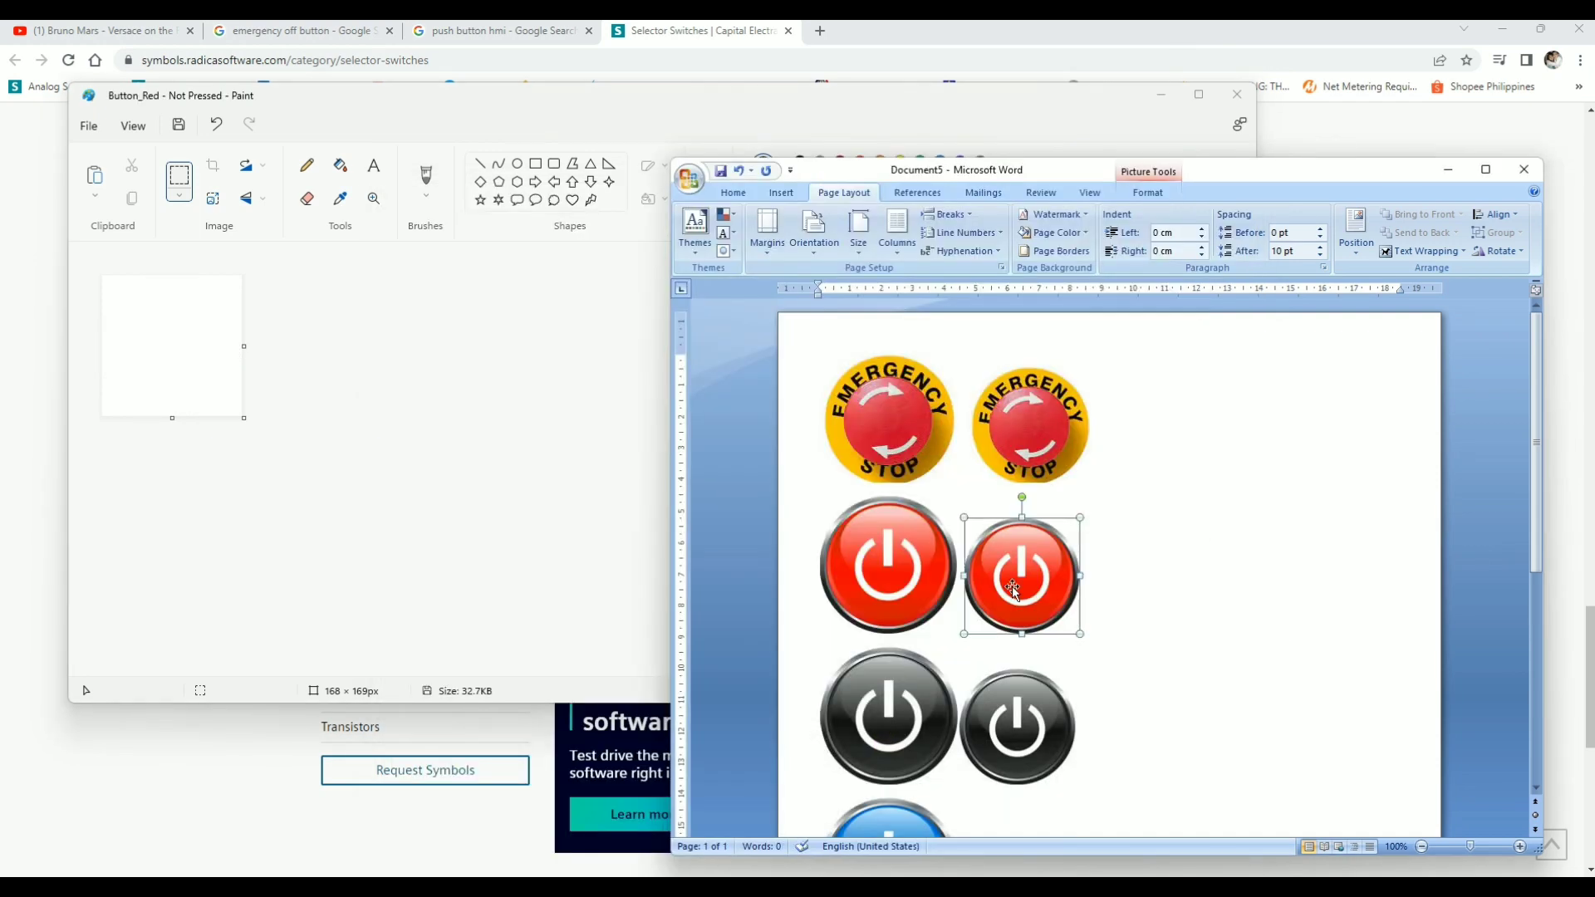
pyautogui.click(500, 403)
pyautogui.hotkey('ctrl', 'v')
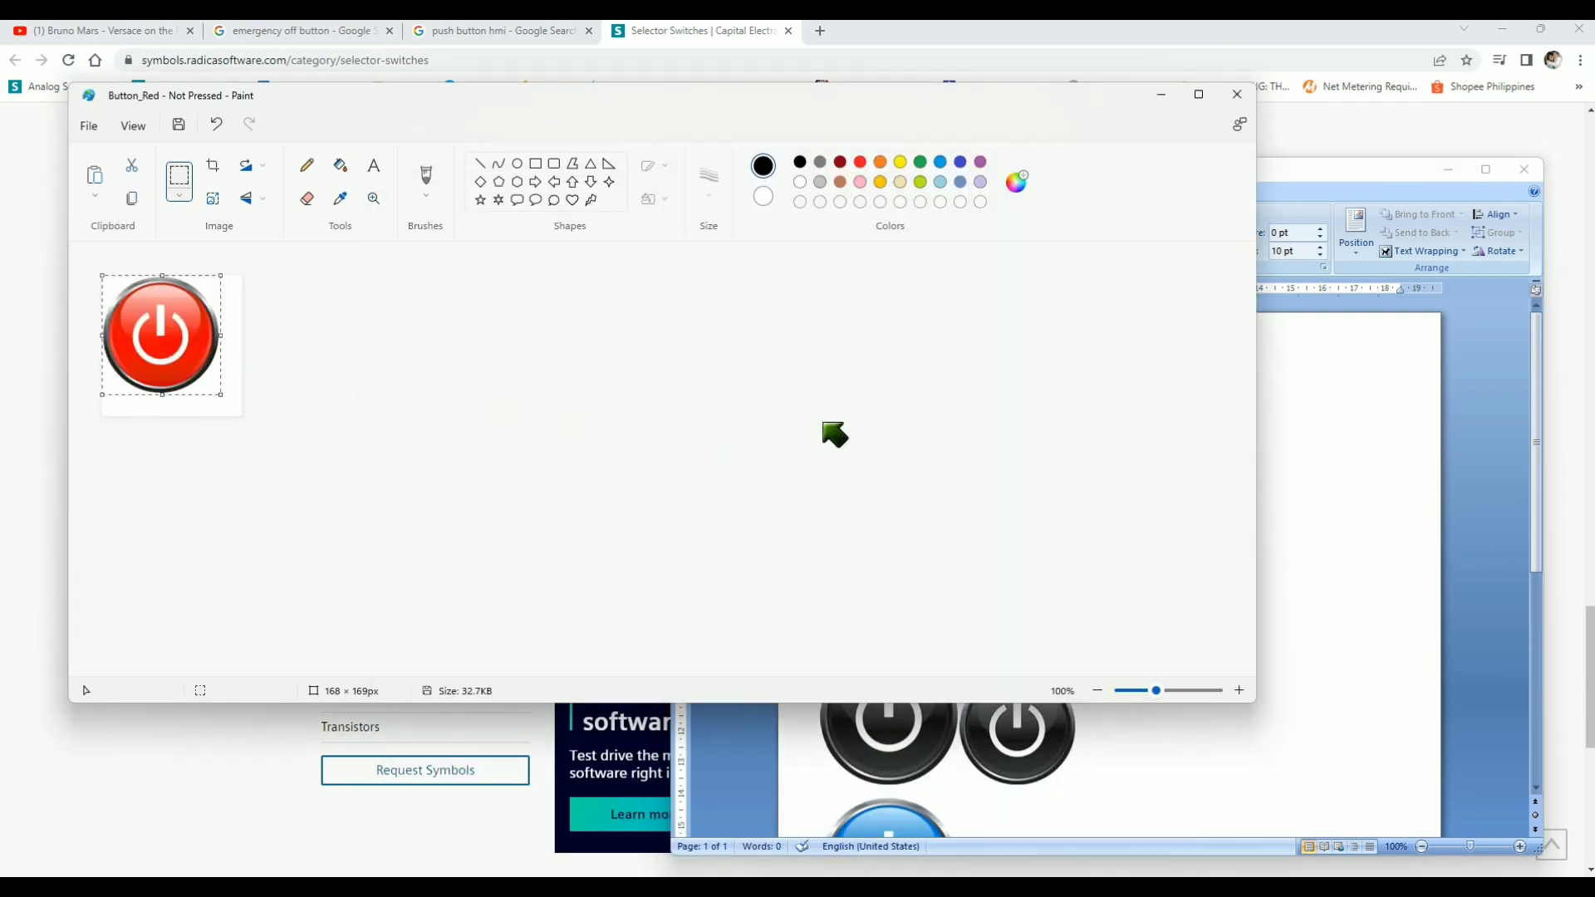
pyautogui.moveTo(178, 341); pyautogui.dragTo(190, 349)
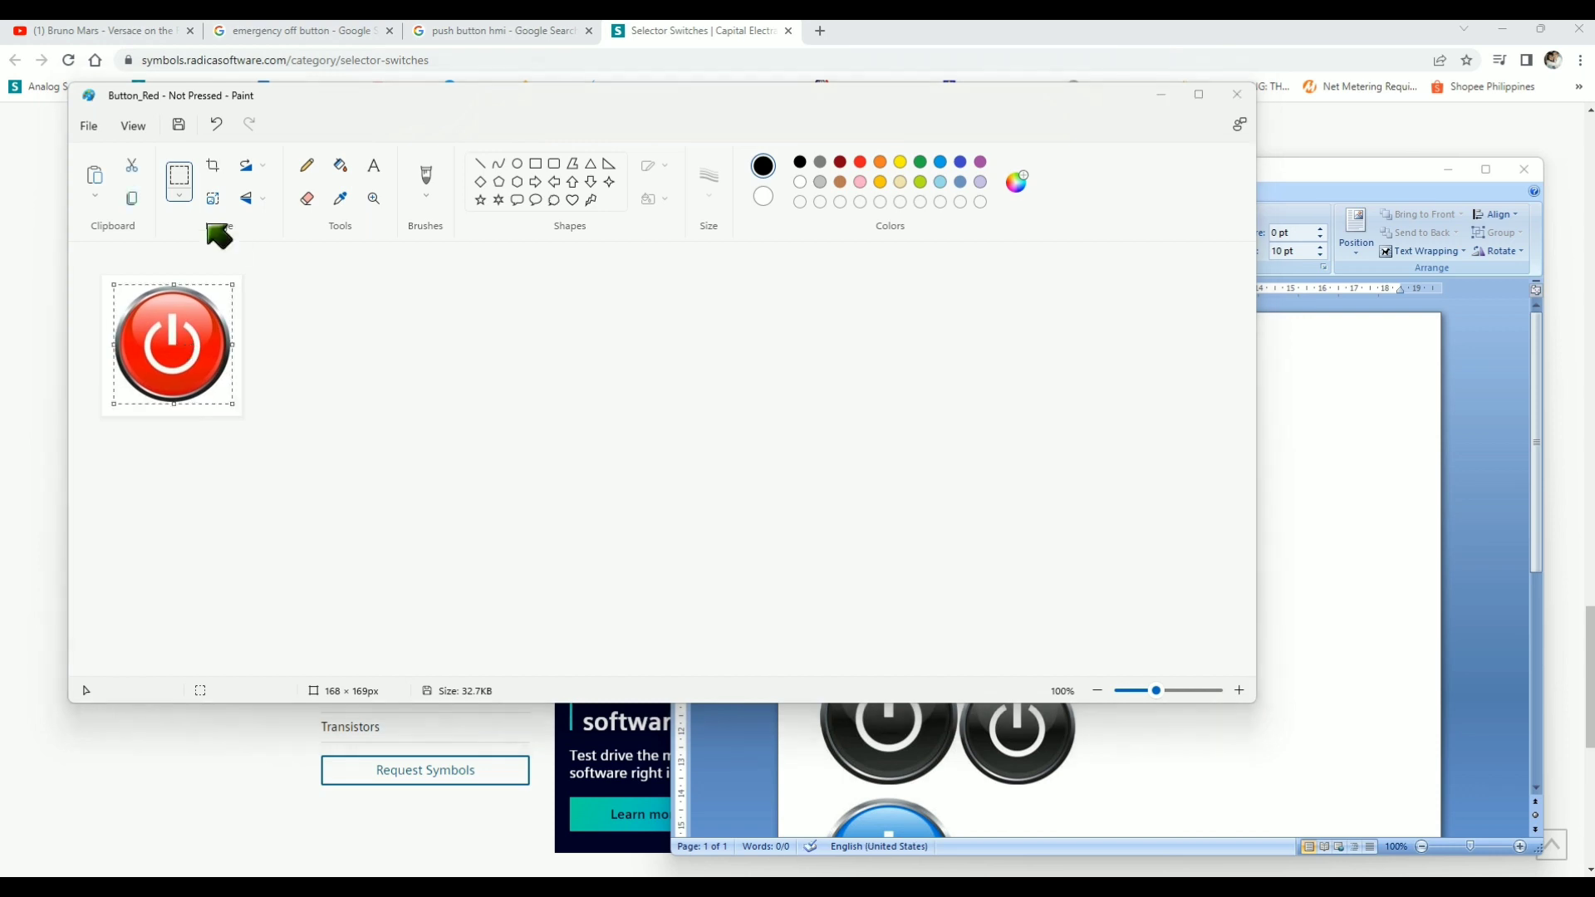
# Save the smaller red button picture as a PNG named "Button_Red - Pressed"
pyautogui.click(89, 127)
pyautogui.moveTo(224, 266)
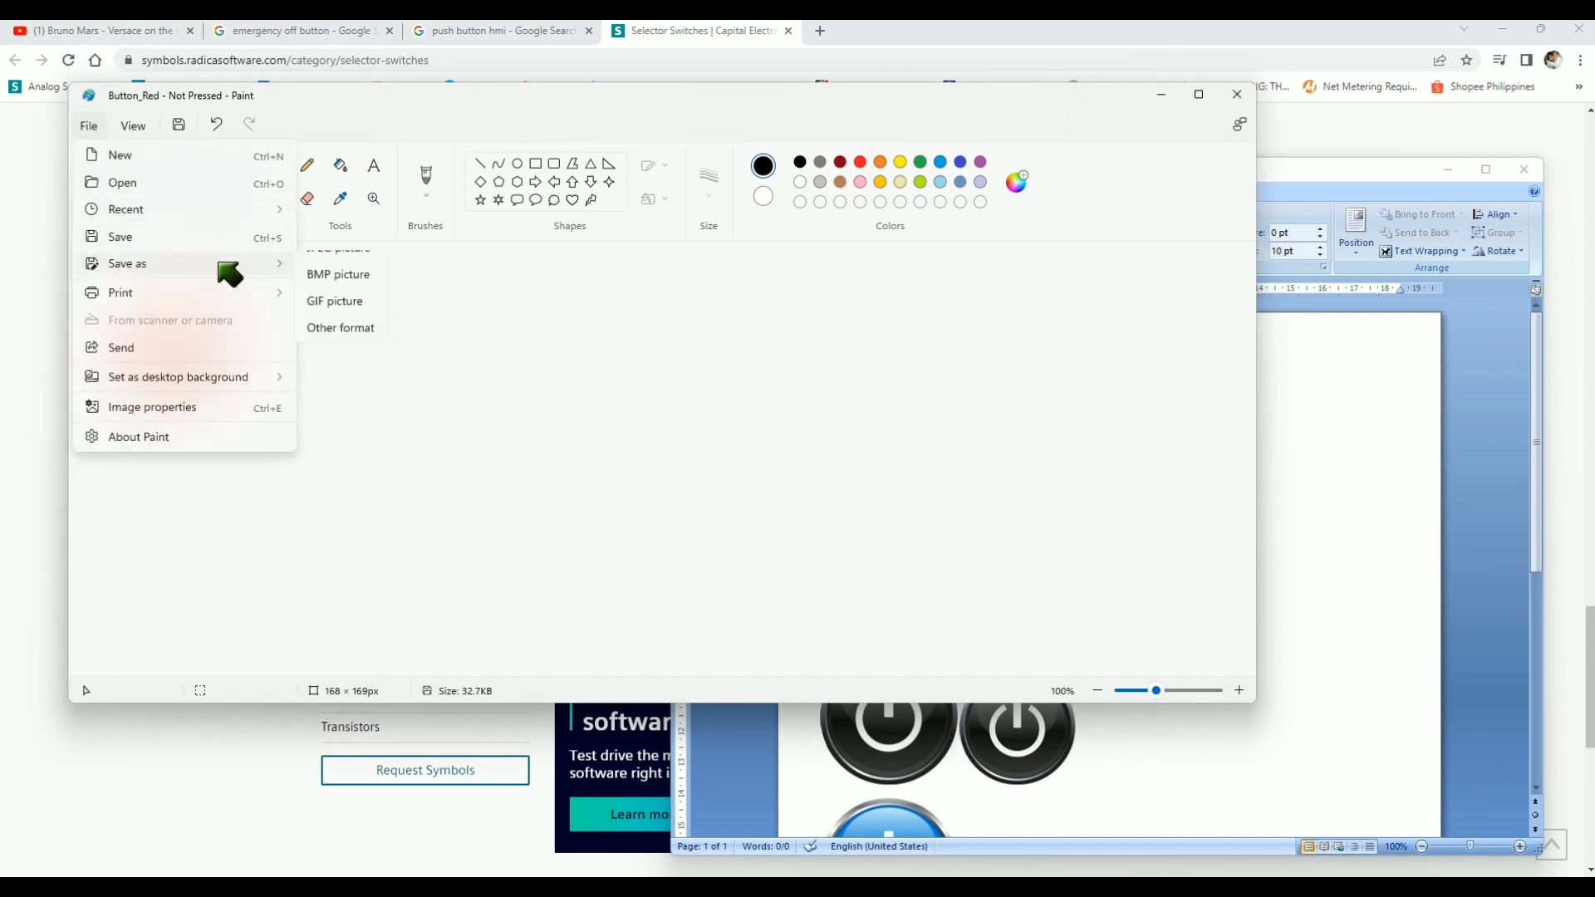
pyautogui.click(332, 268)
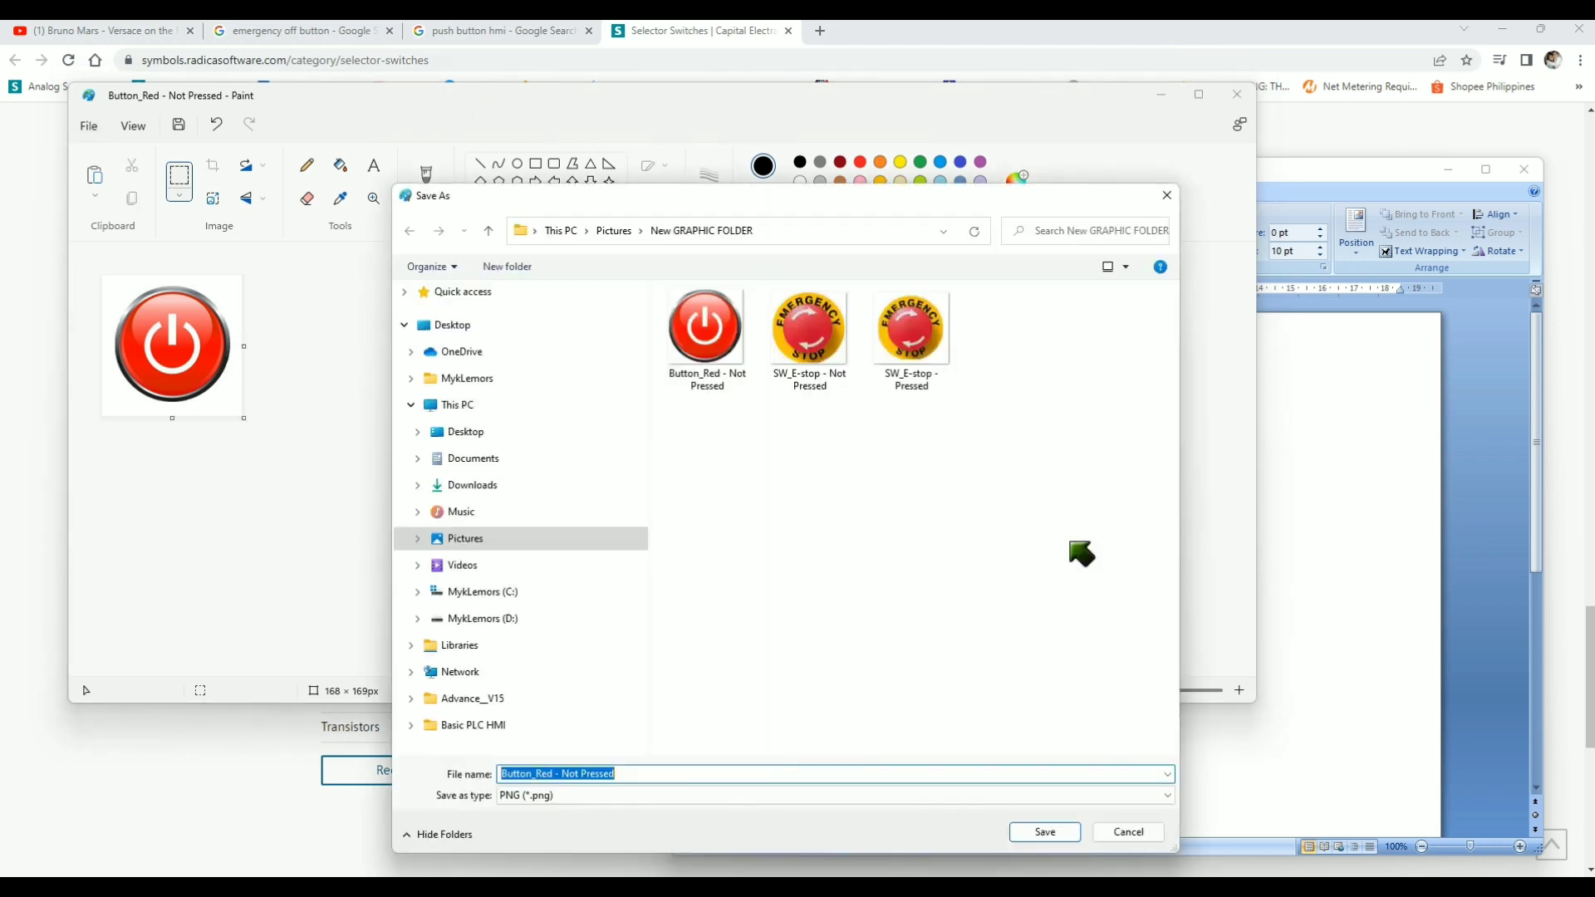
pyautogui.press('BackSpace')
pyautogui.press('BackSpace')
pyautogui.press('BackSpace')
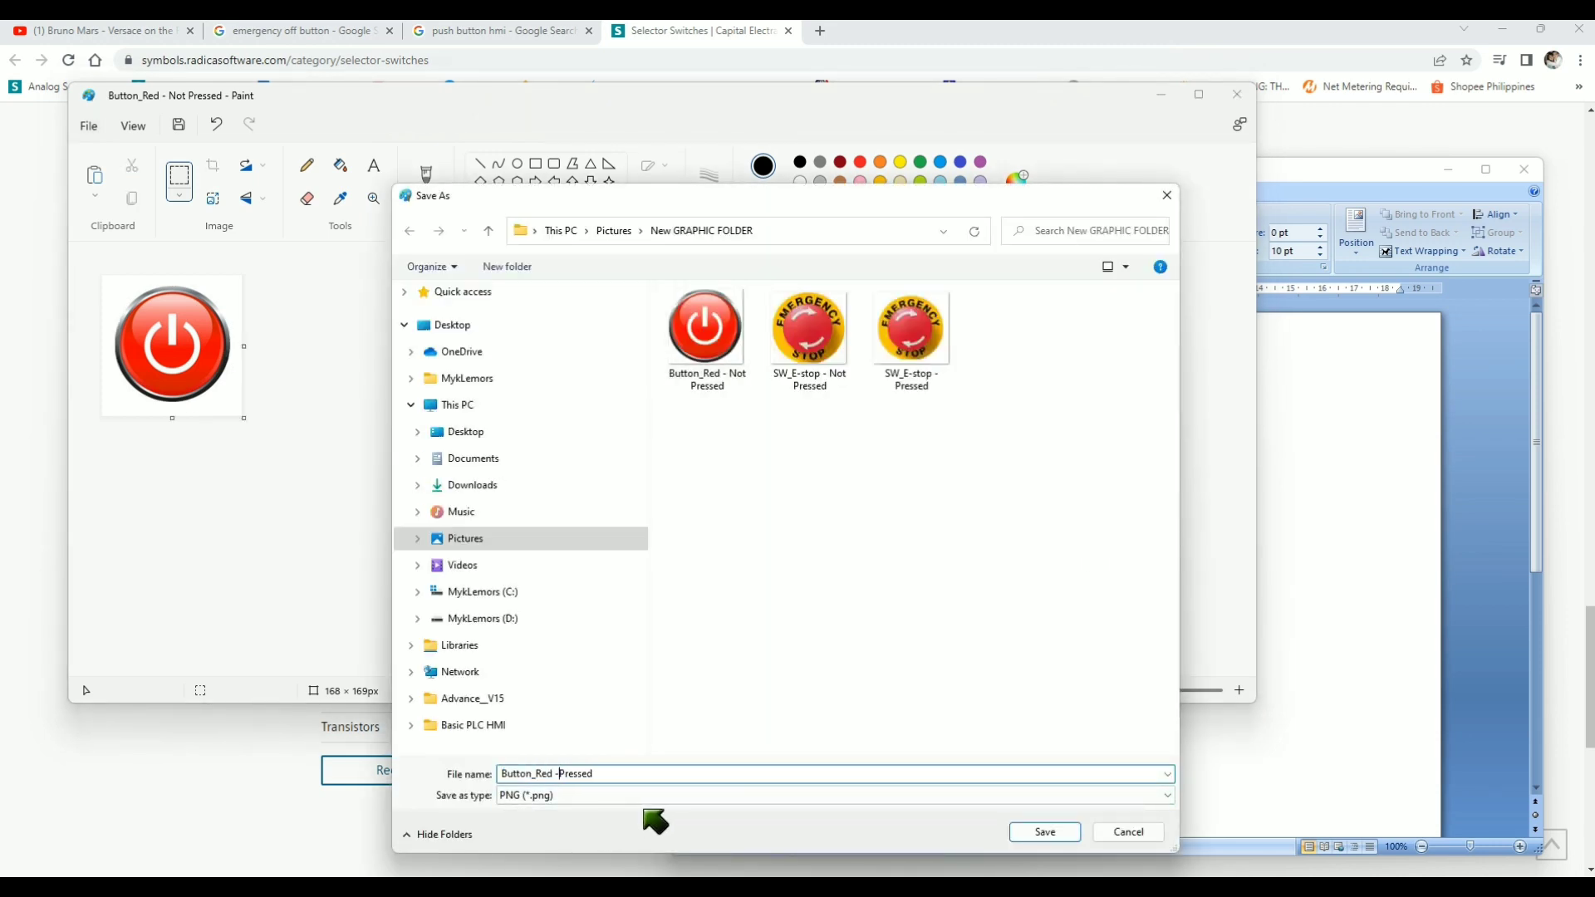
pyautogui.click(1048, 835)
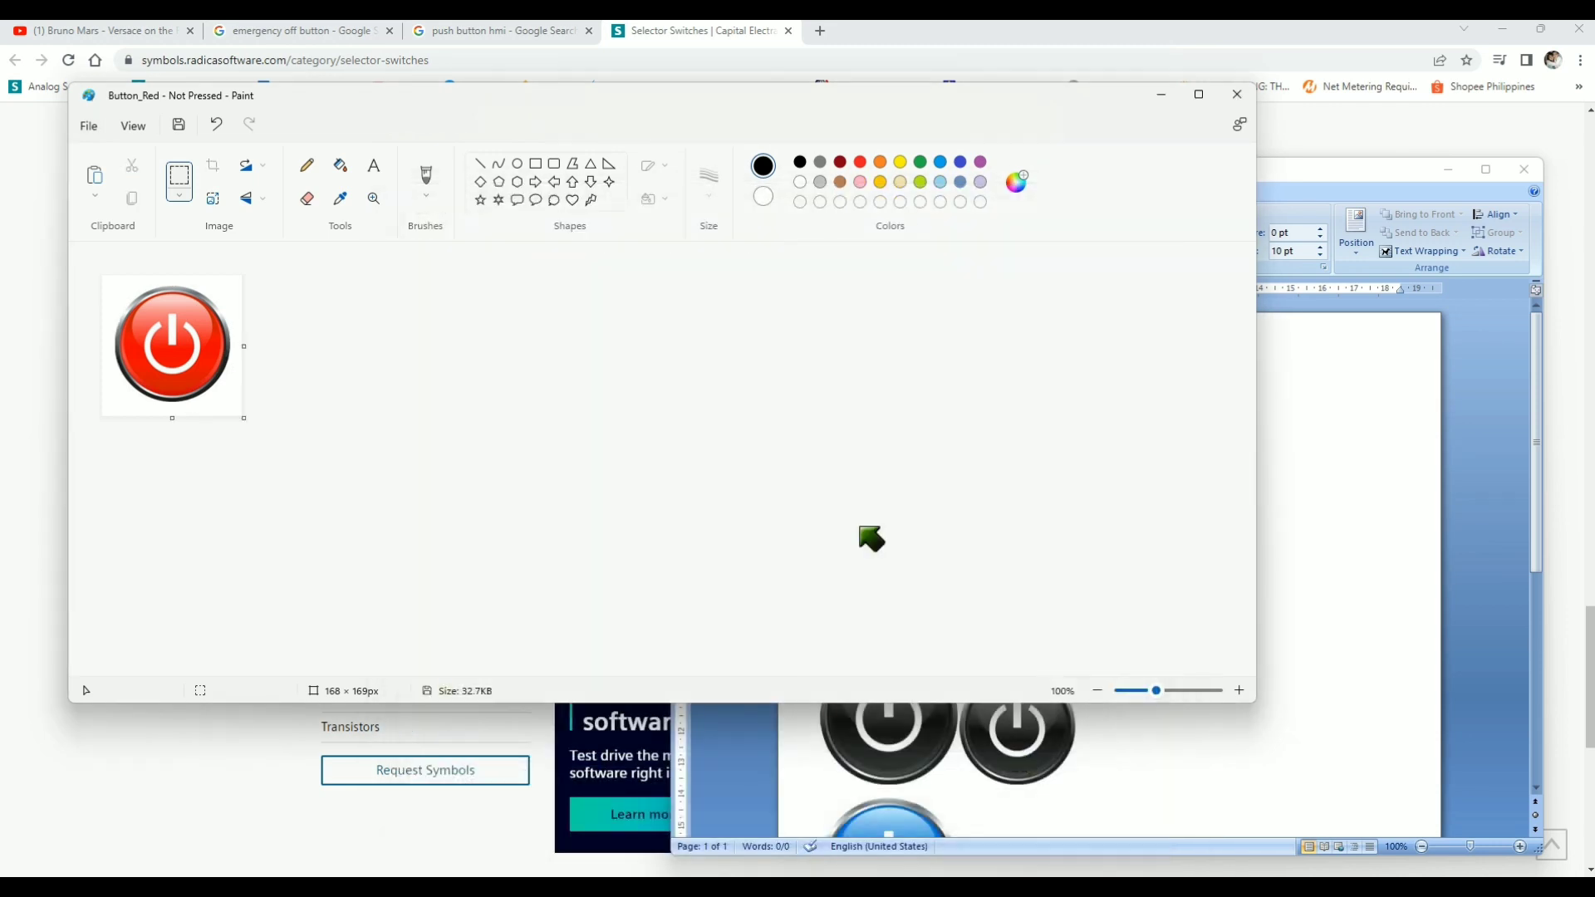
# Clear the Paint canvas and paste the selector switch whose white marker points to the upper left from Word
pyautogui.press('Delete')
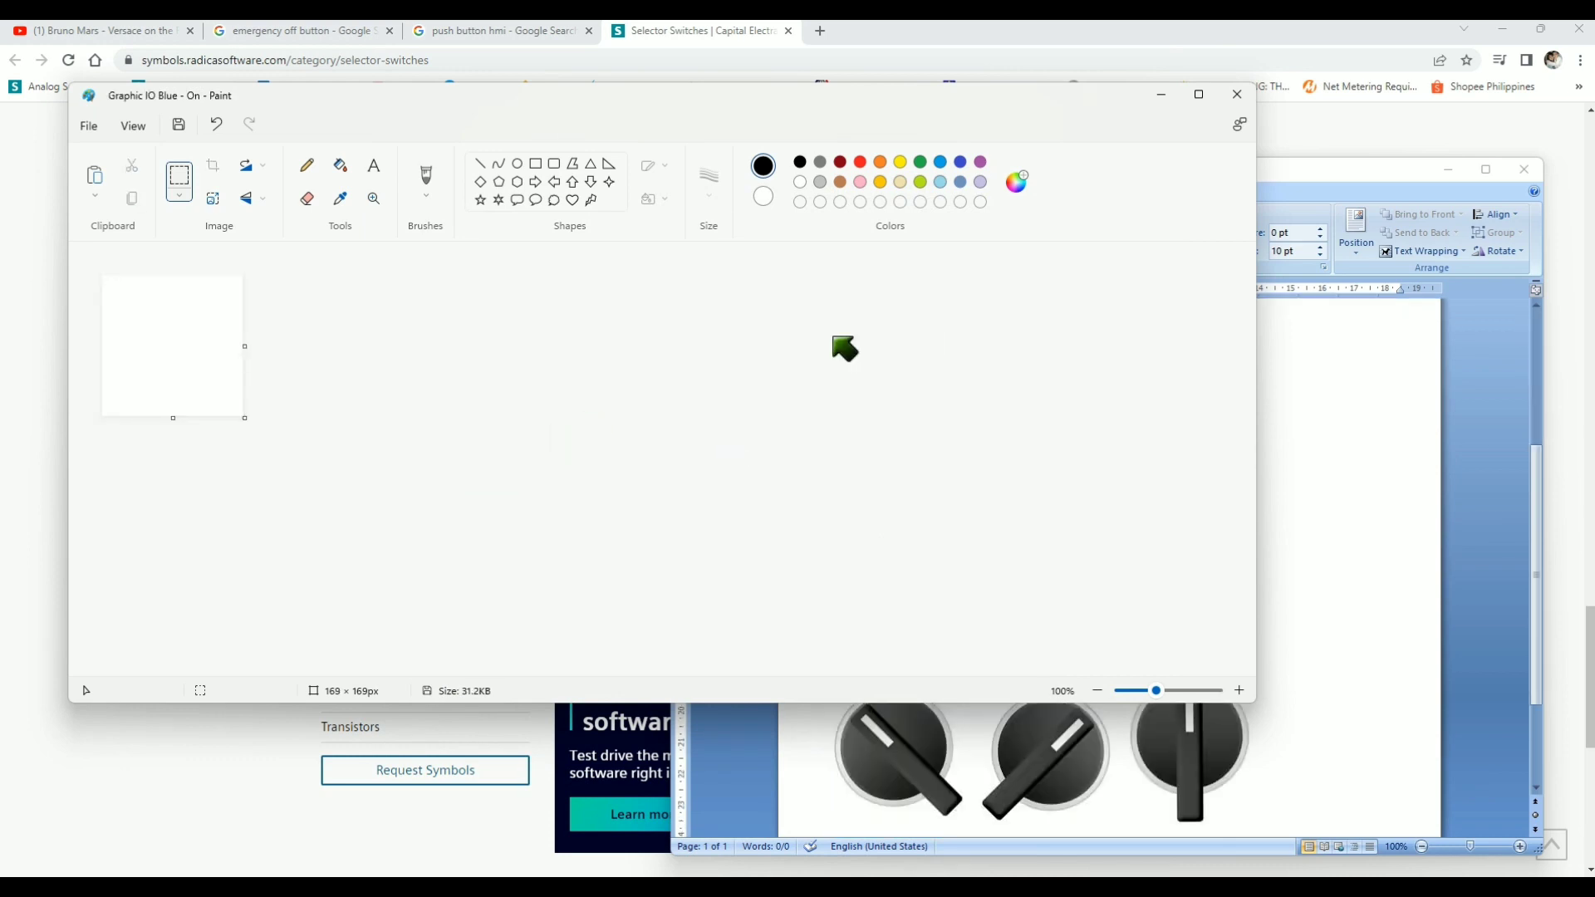
pyautogui.click(1316, 652)
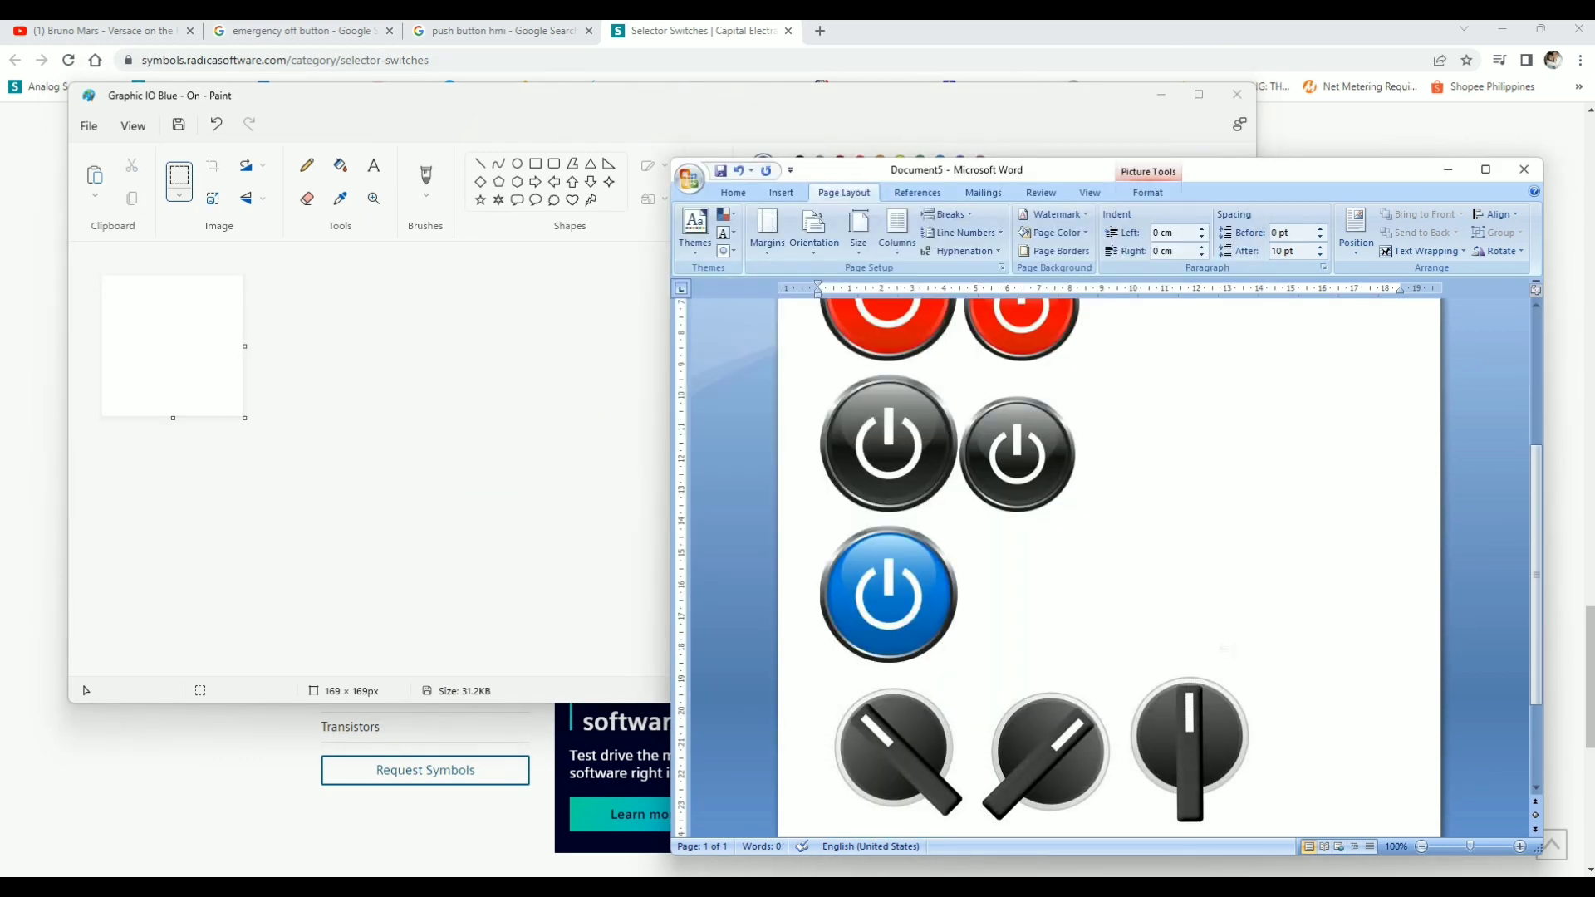
pyautogui.click(906, 758)
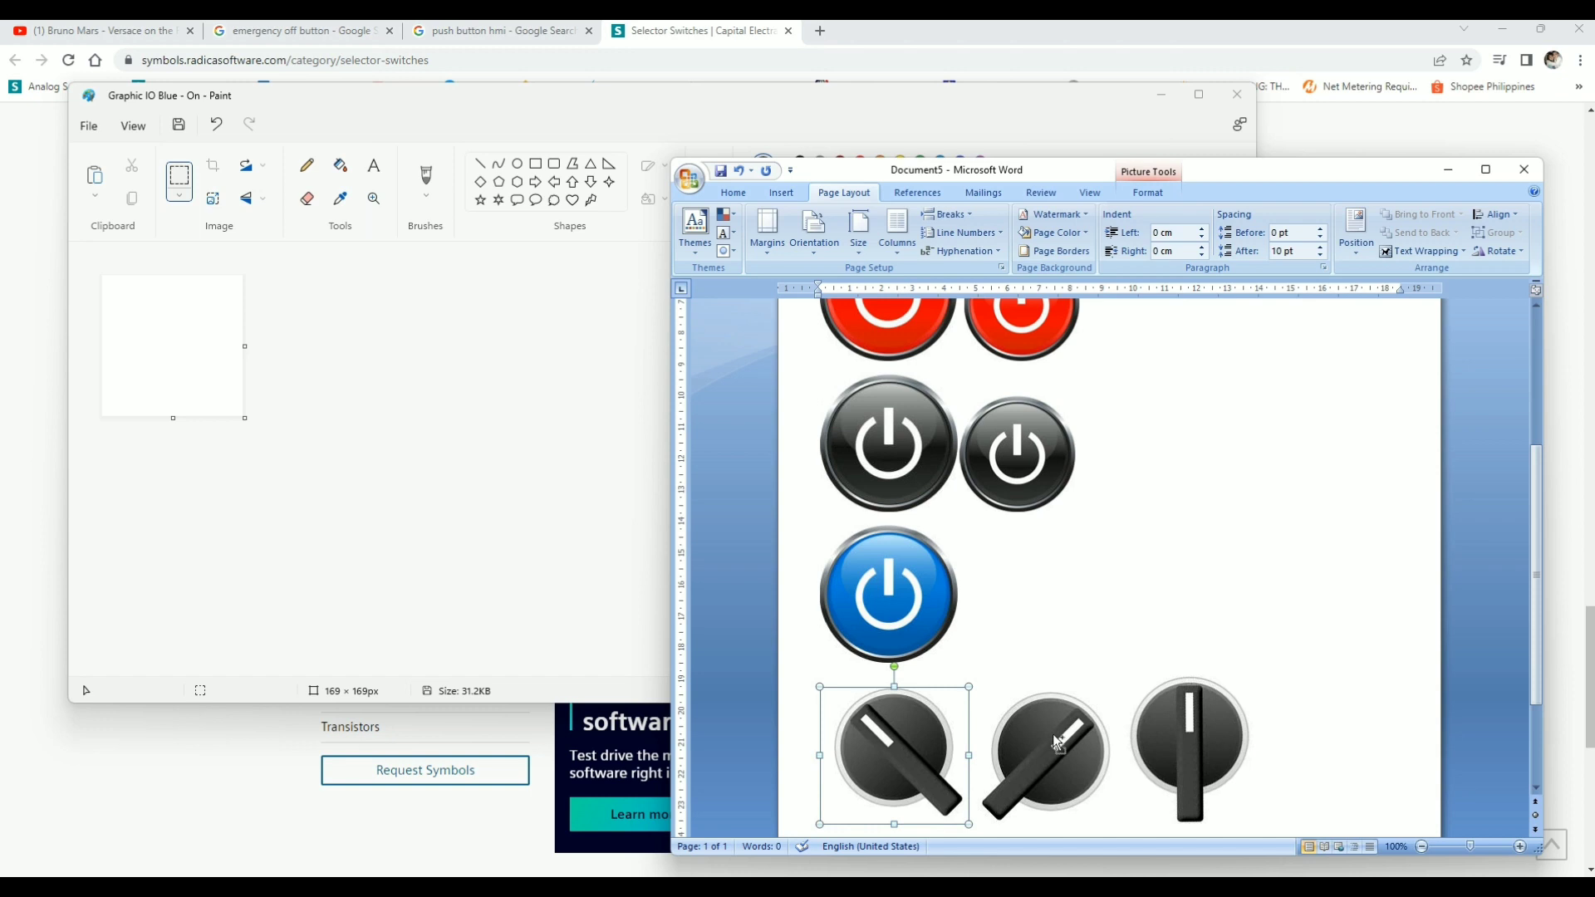
pyautogui.click(306, 360)
pyautogui.hotkey('ctrl', 'v')
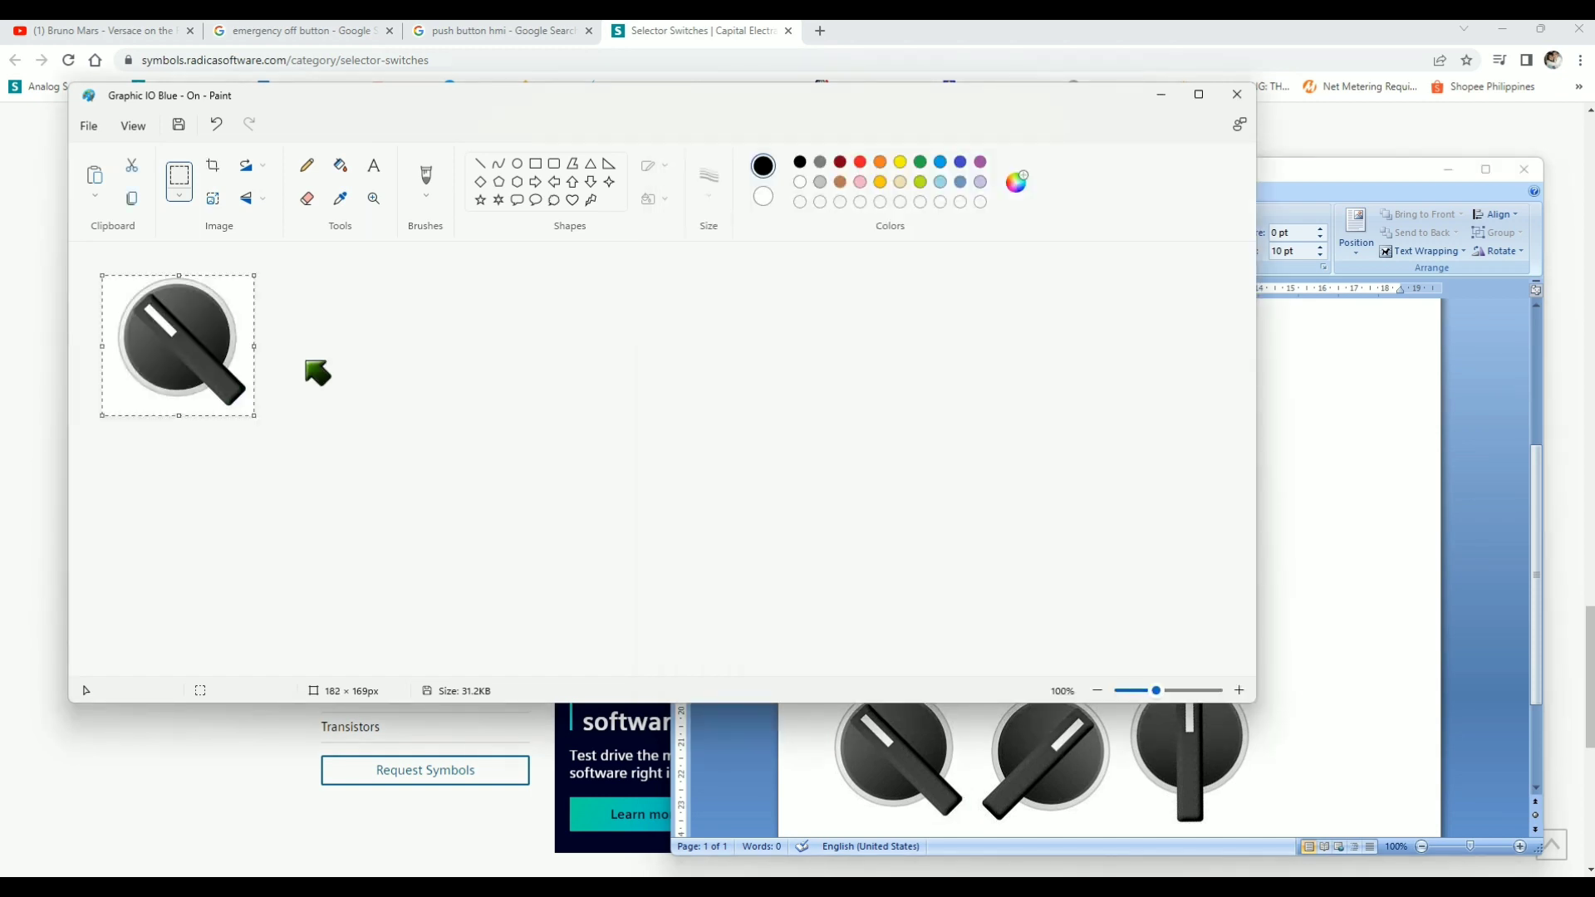
# Save the left-pointing selector switch picture as a PNG named "SSW - ON"
pyautogui.click(90, 127)
pyautogui.moveTo(150, 267)
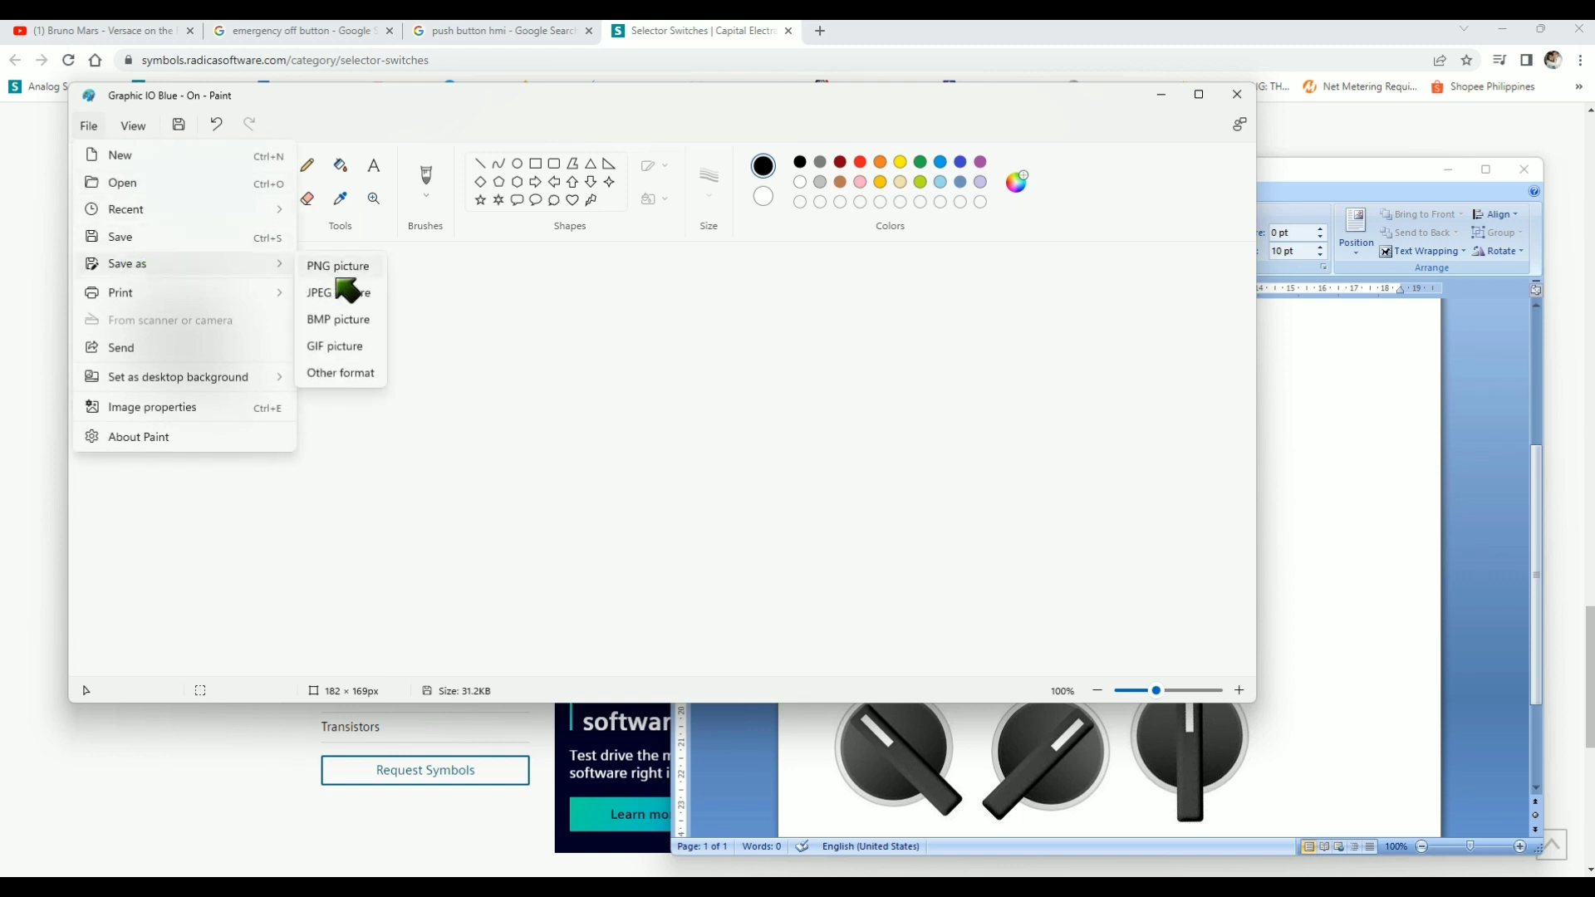
pyautogui.click(341, 271)
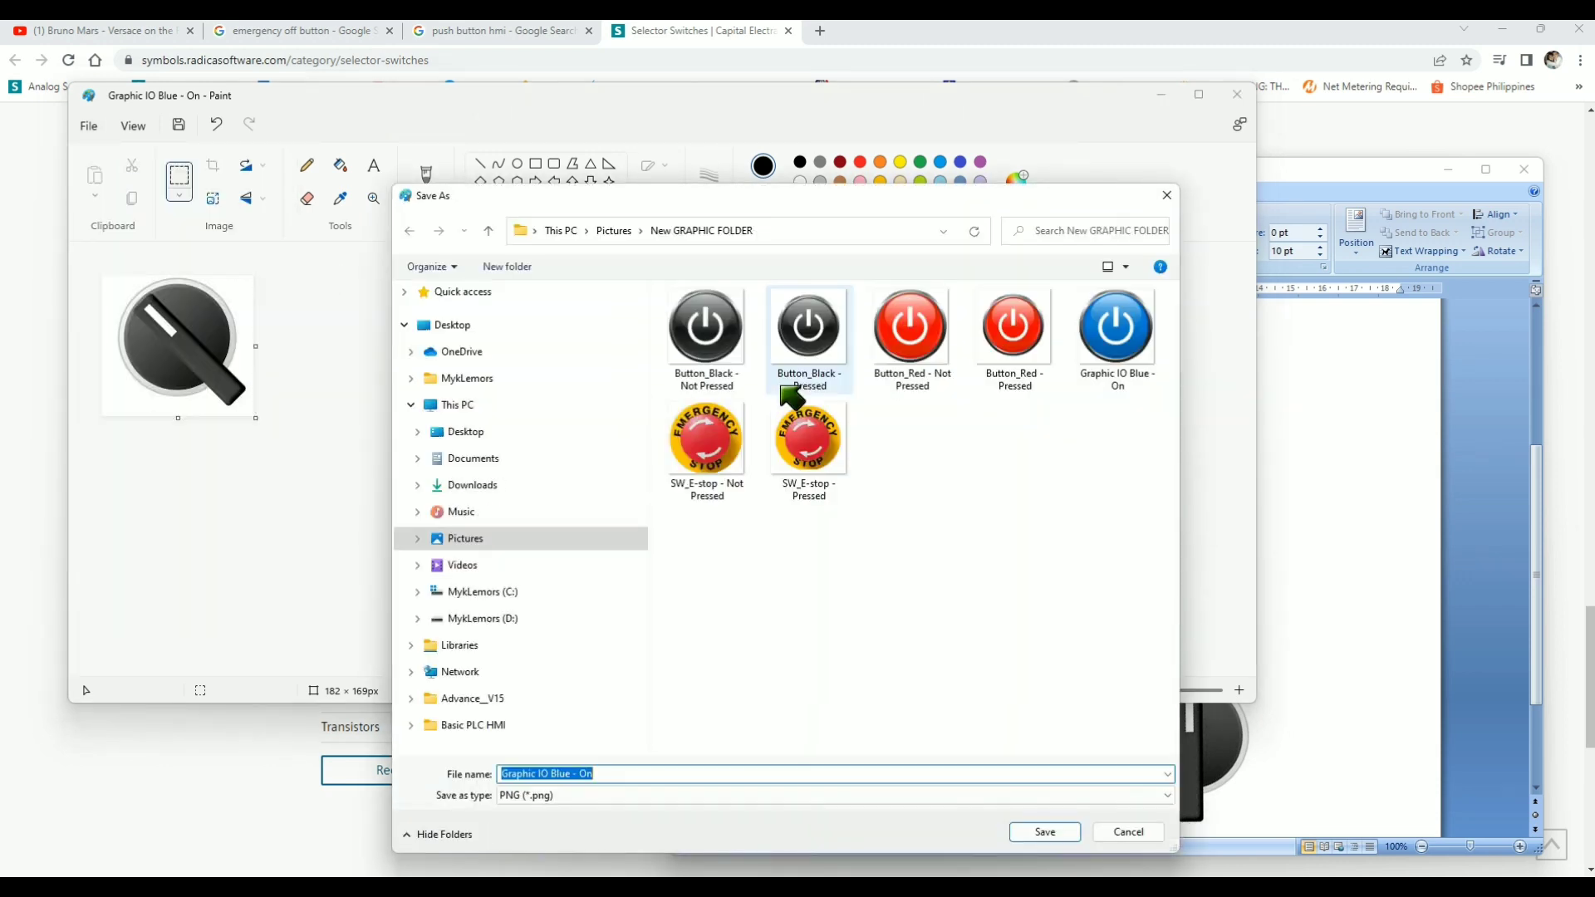
pyautogui.write('SW_SS - Left')
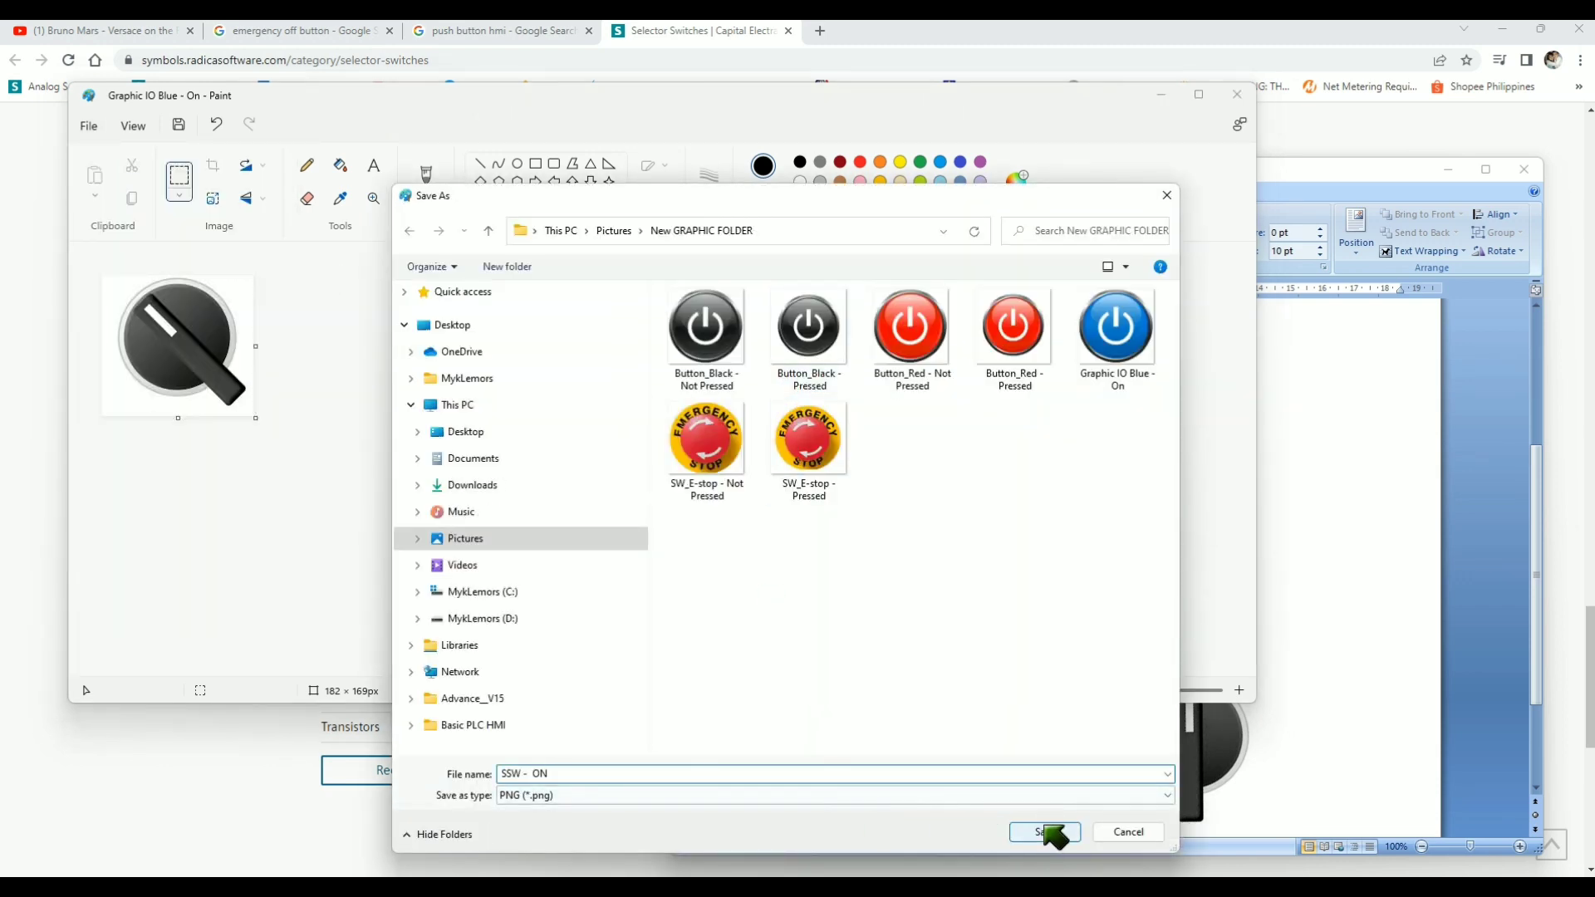
pyautogui.click(1048, 833)
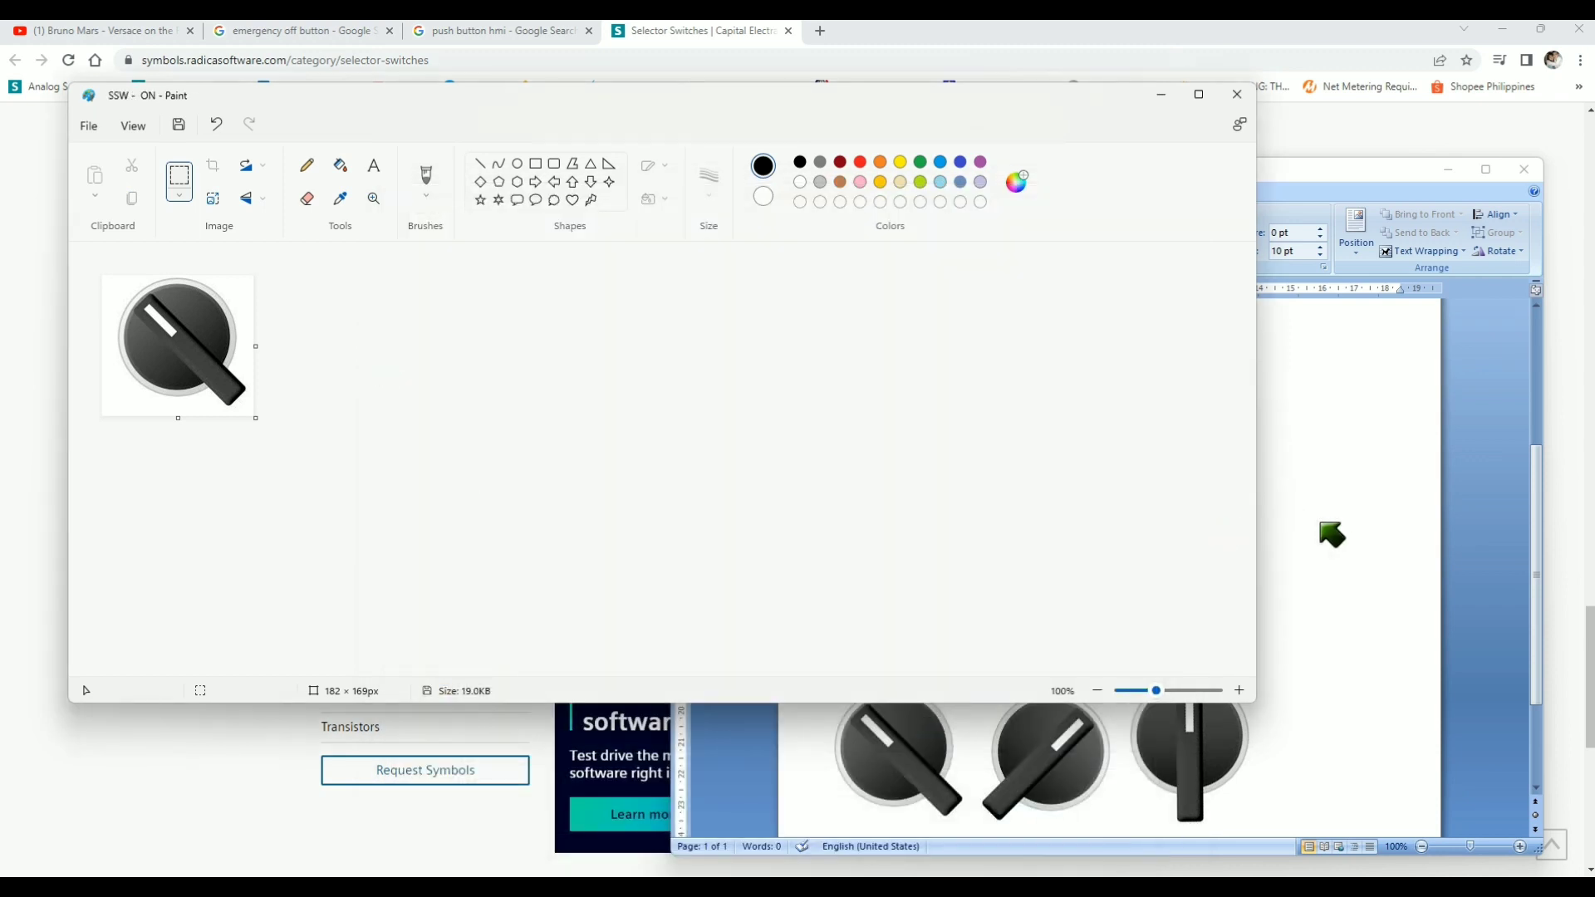
# Paste the right-pointing selector switch from Word over the old picture in Paint and adjust its position on the canvas
pyautogui.click(1319, 523)
pyautogui.click(1063, 740)
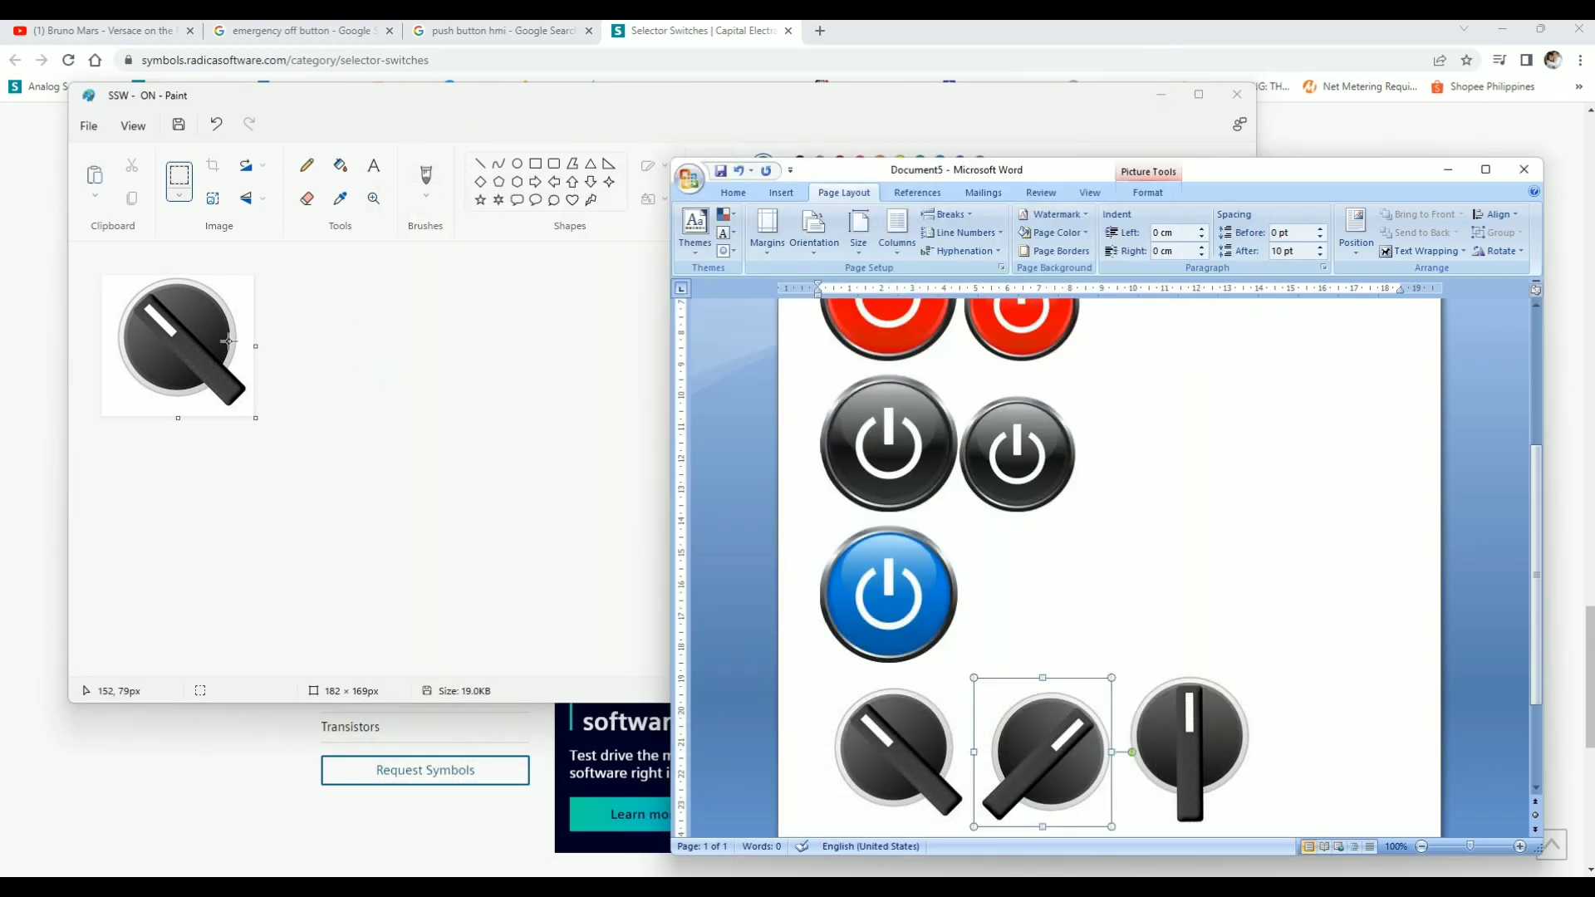
pyautogui.click(574, 428)
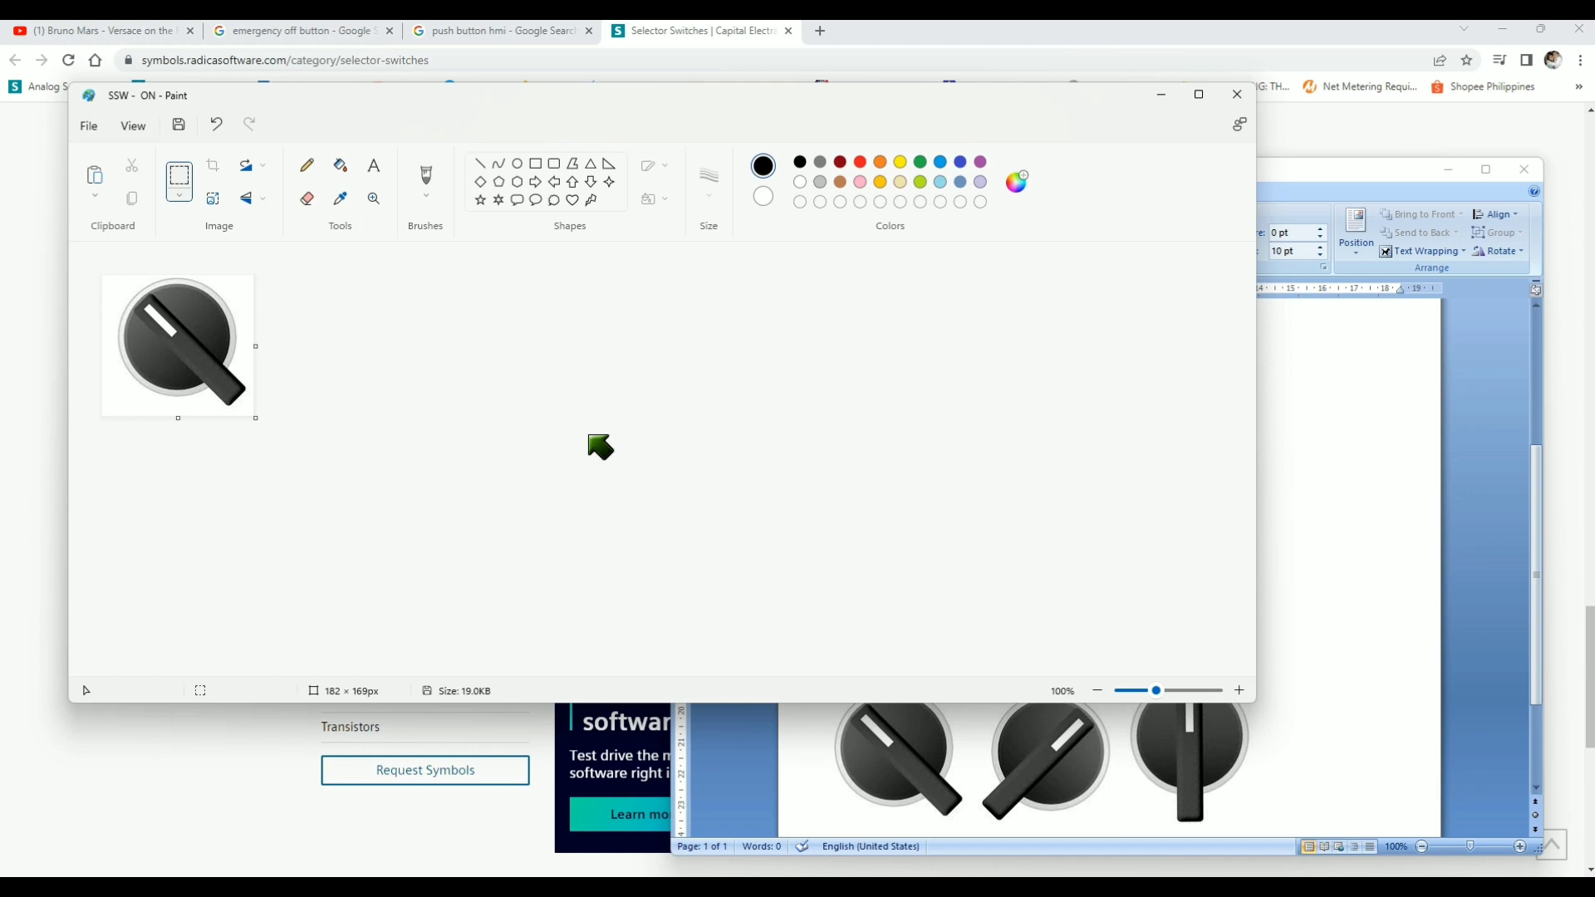
pyautogui.hotkey('ctrl', 'v')
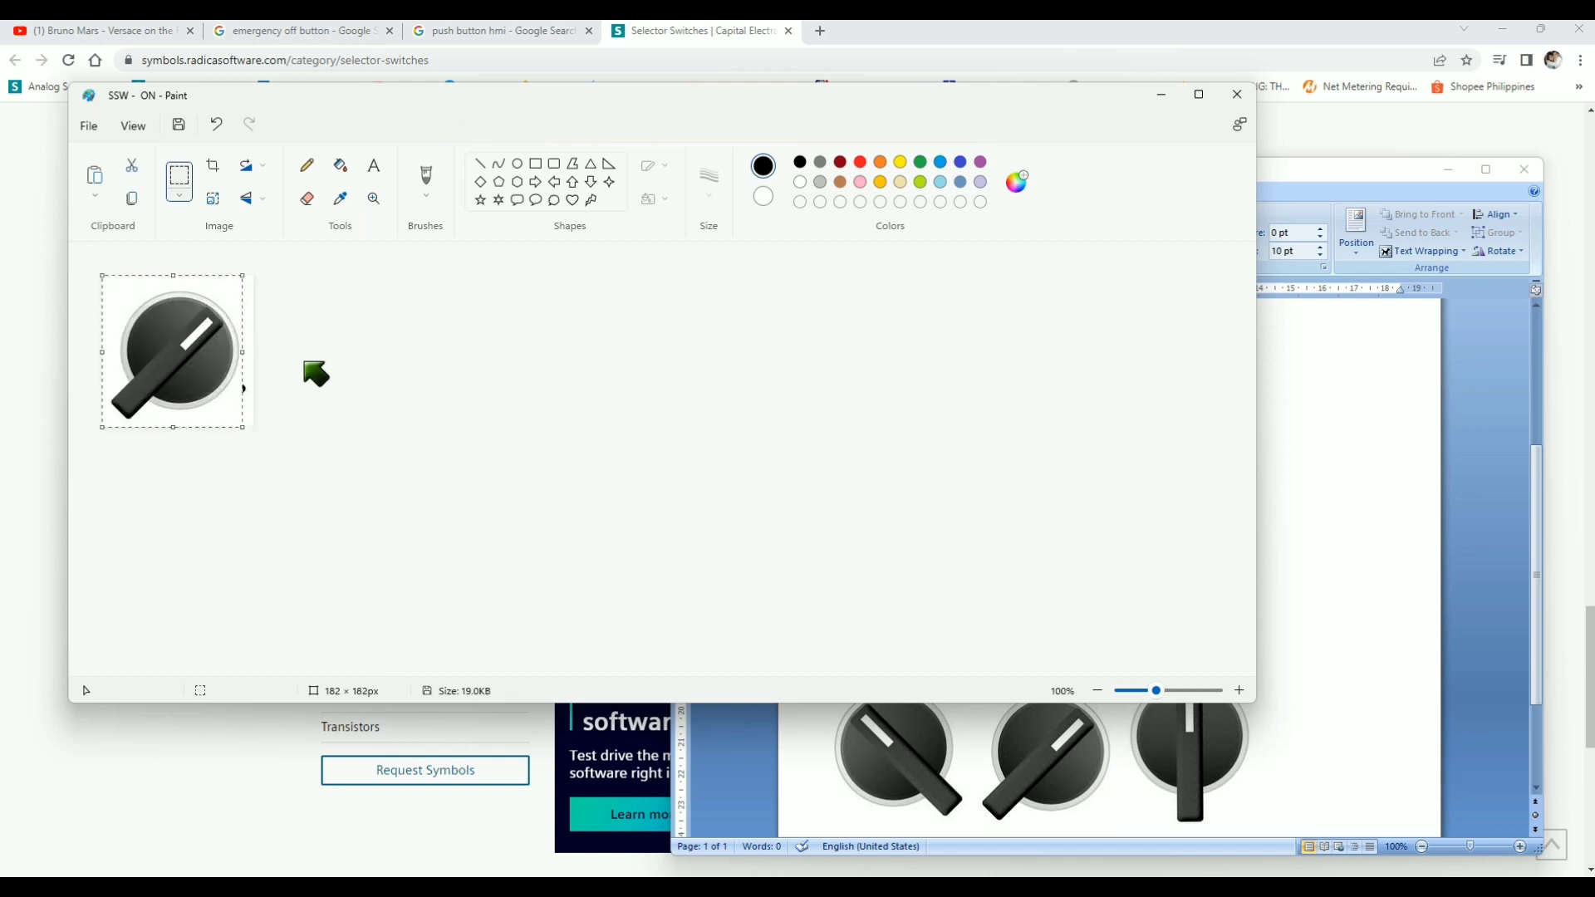
pyautogui.moveTo(180, 364)
pyautogui.mouseDown()
pyautogui.moveTo(177, 419)
pyautogui.moveTo(176, 357)
pyautogui.mouseUp()
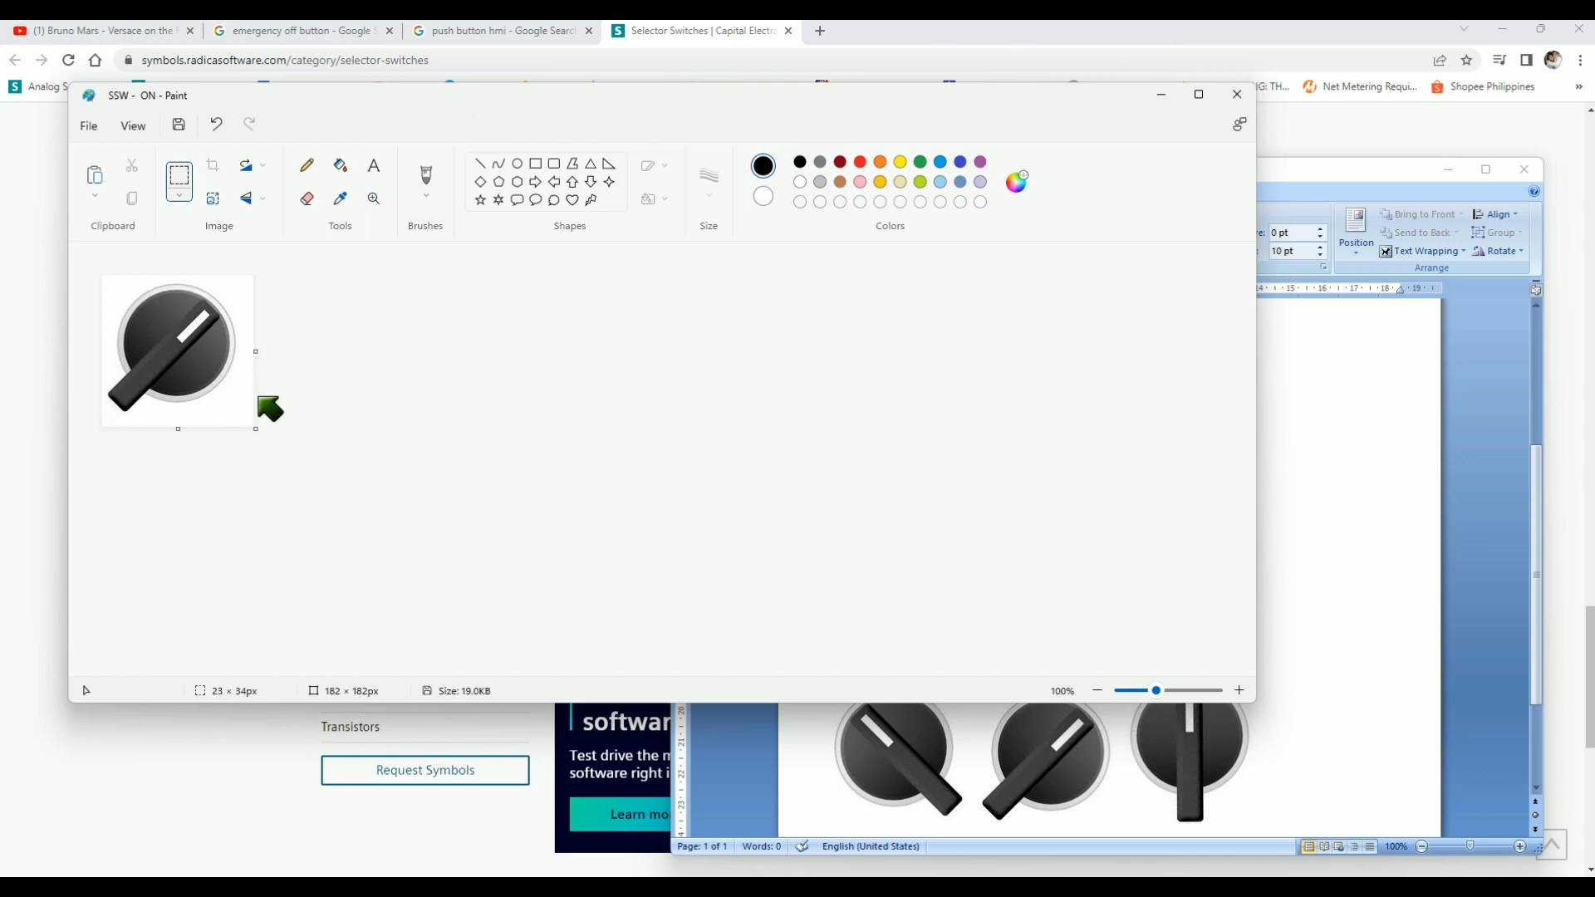
# Save the right-pointing selector switch picture as a PNG named "SSW - OFF"
pyautogui.click(89, 126)
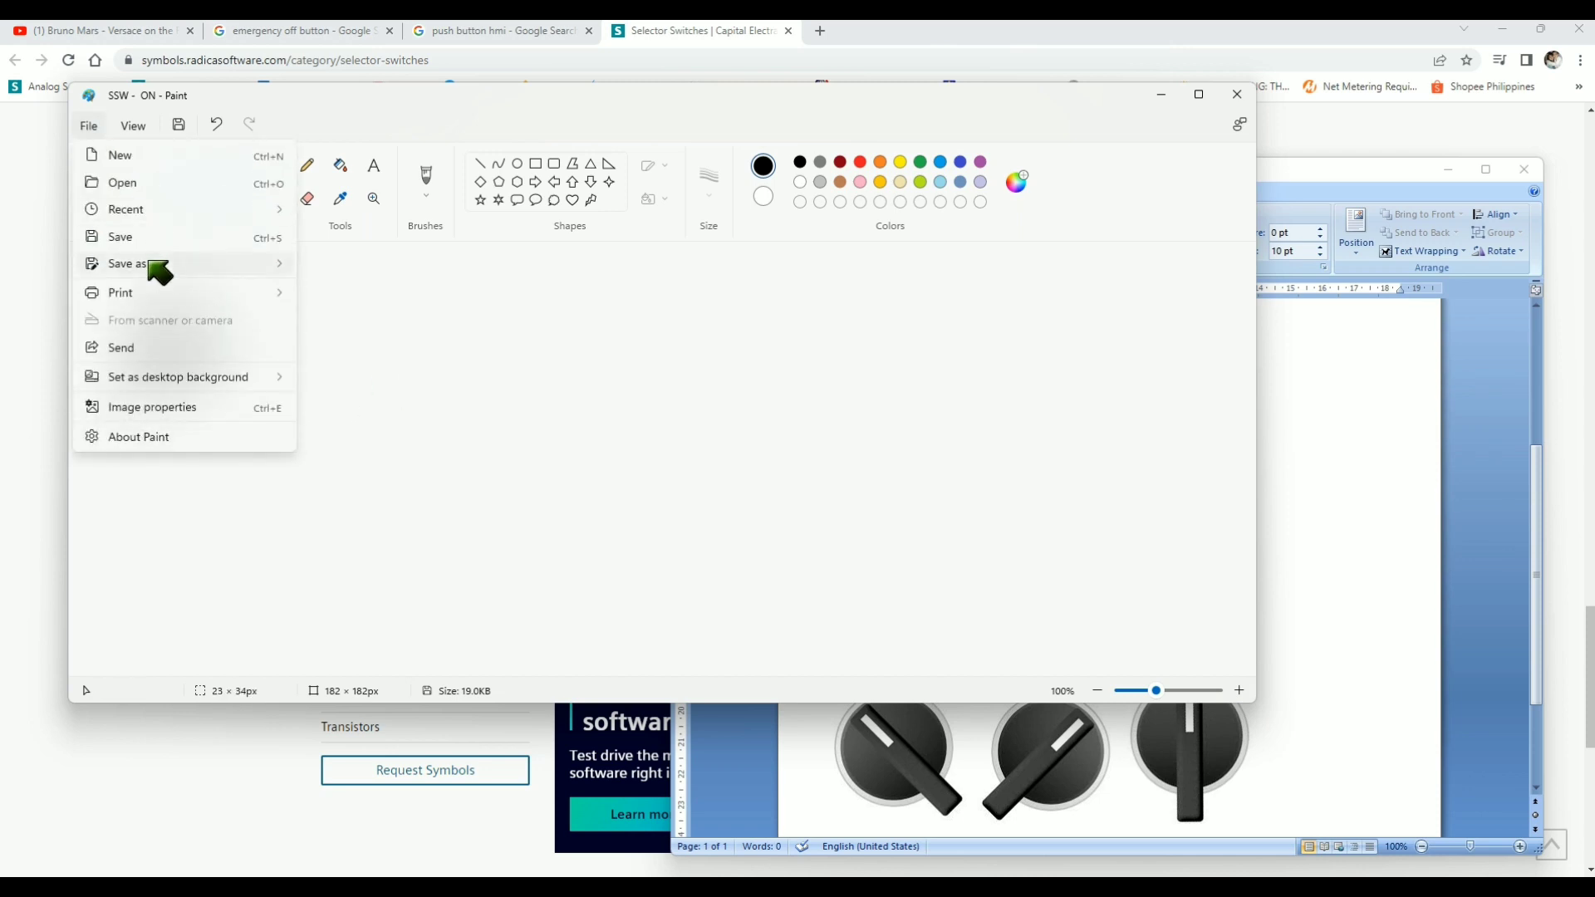
pyautogui.moveTo(208, 266)
pyautogui.click(340, 266)
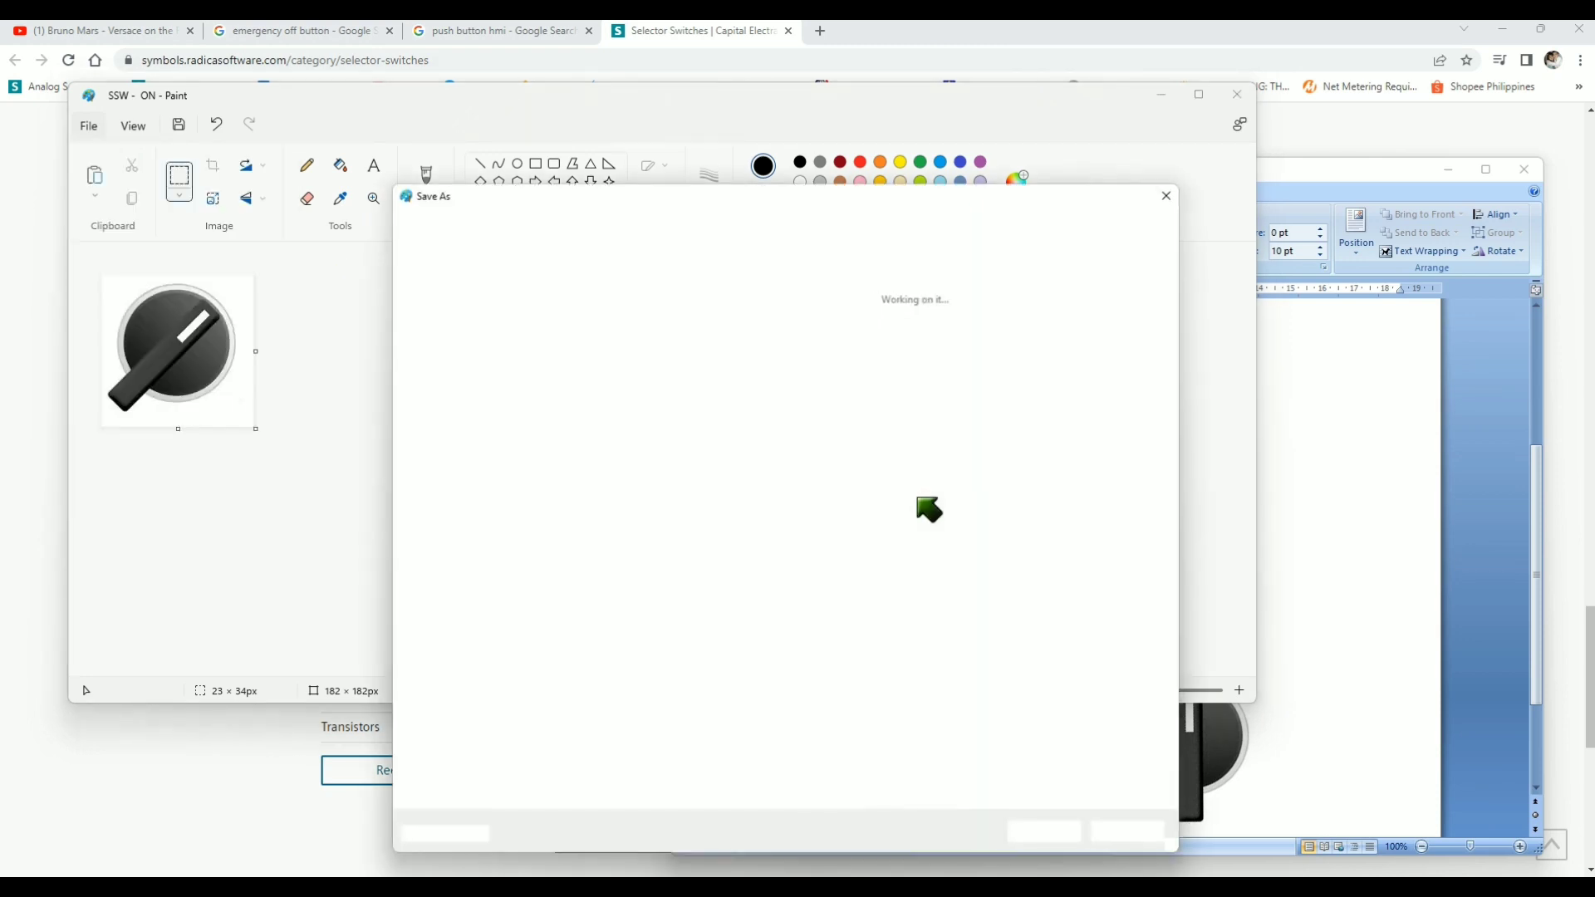
pyautogui.click(706, 440)
pyautogui.click(604, 771)
pyautogui.press('BackSpace')
pyautogui.write('F')
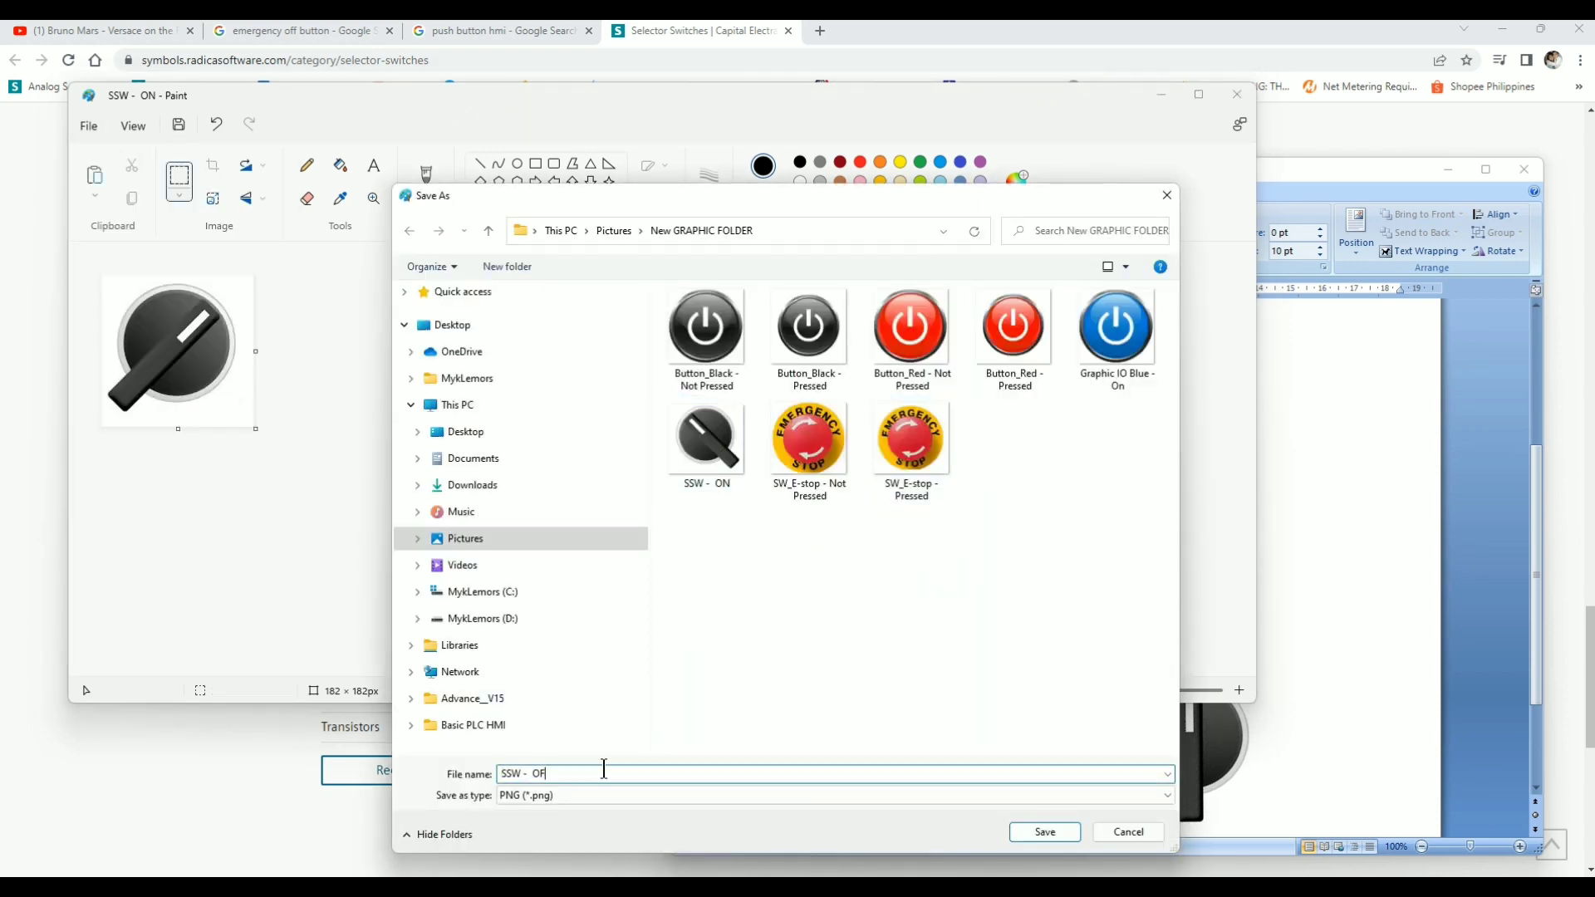
pyautogui.write('F')
pyautogui.click(1036, 831)
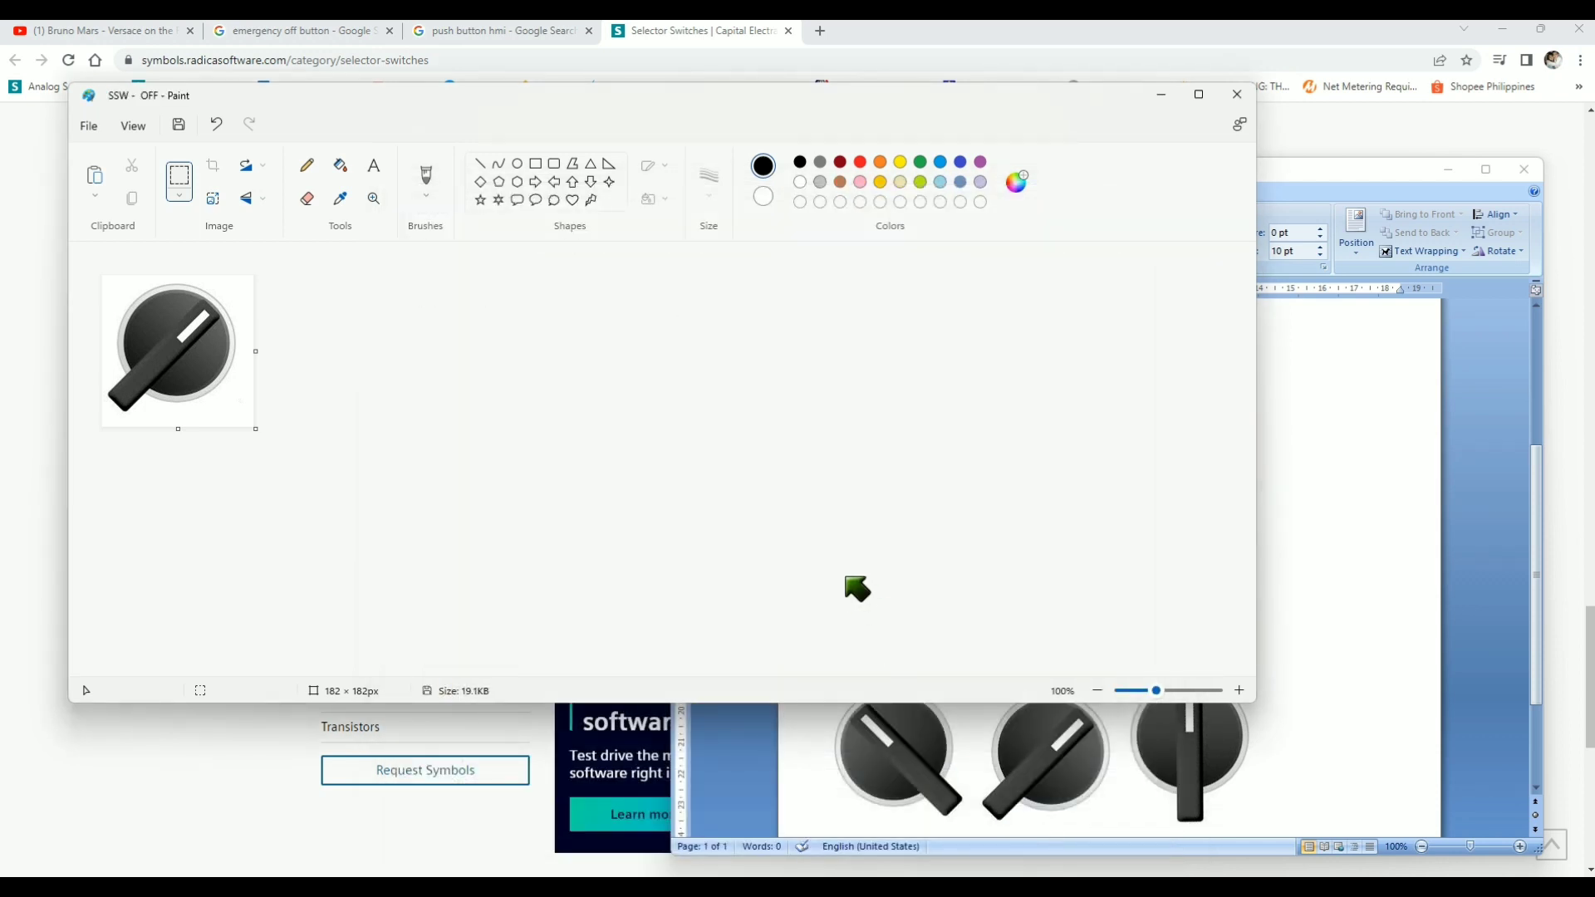
# Paste the upright selector switch from Word over the old picture in Paint and trim the canvas to about 182 × 189 px
pyautogui.click(1337, 741)
pyautogui.click(1190, 742)
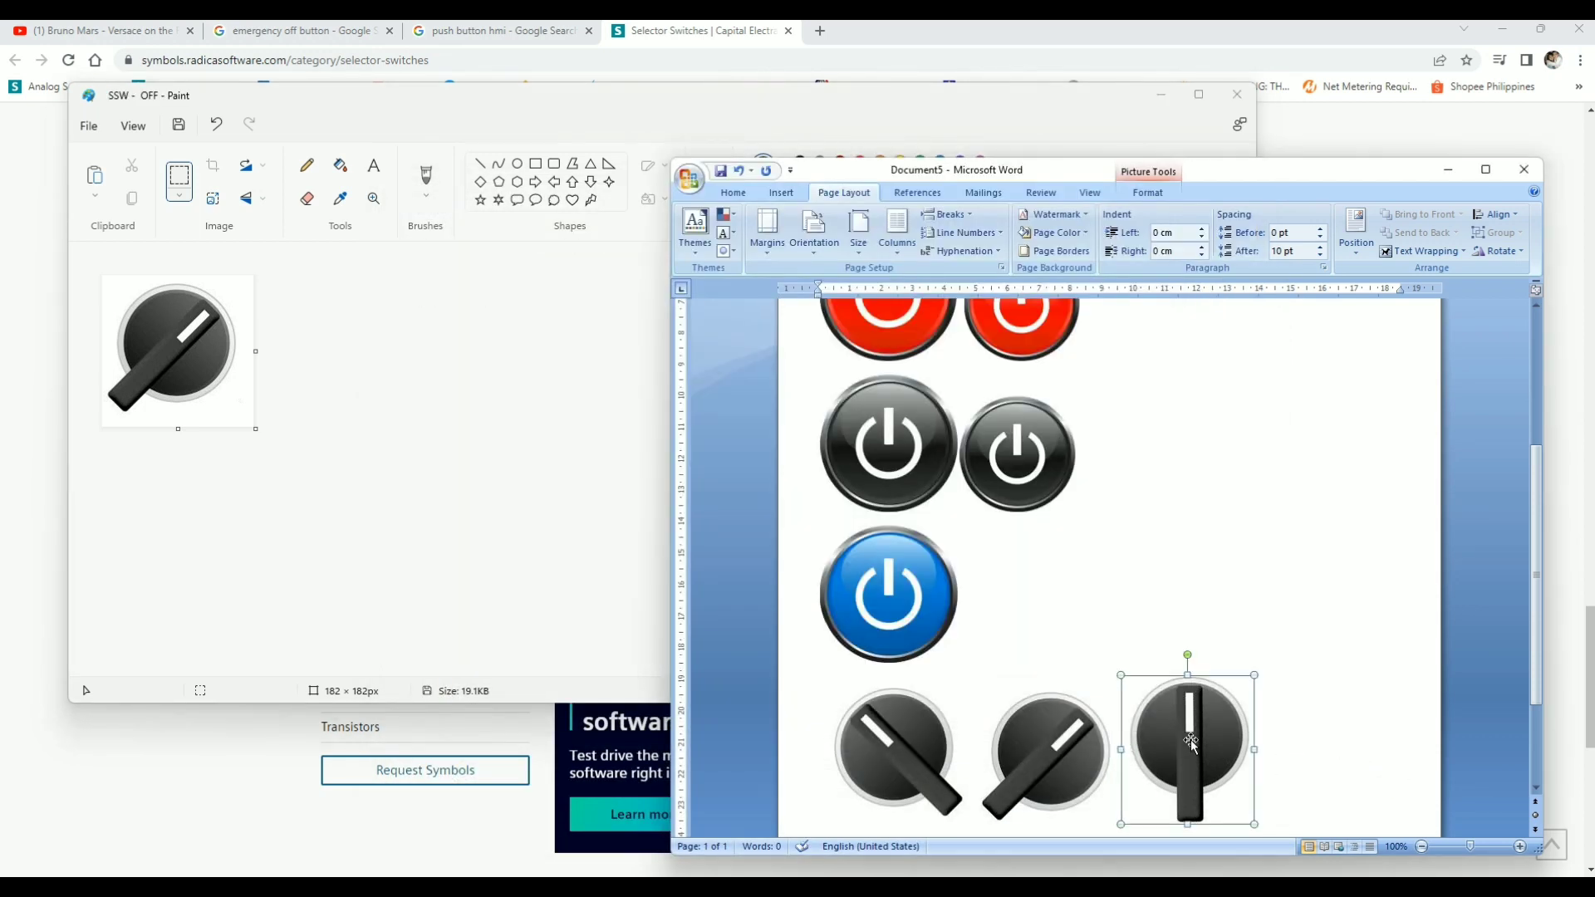
pyautogui.click(242, 406)
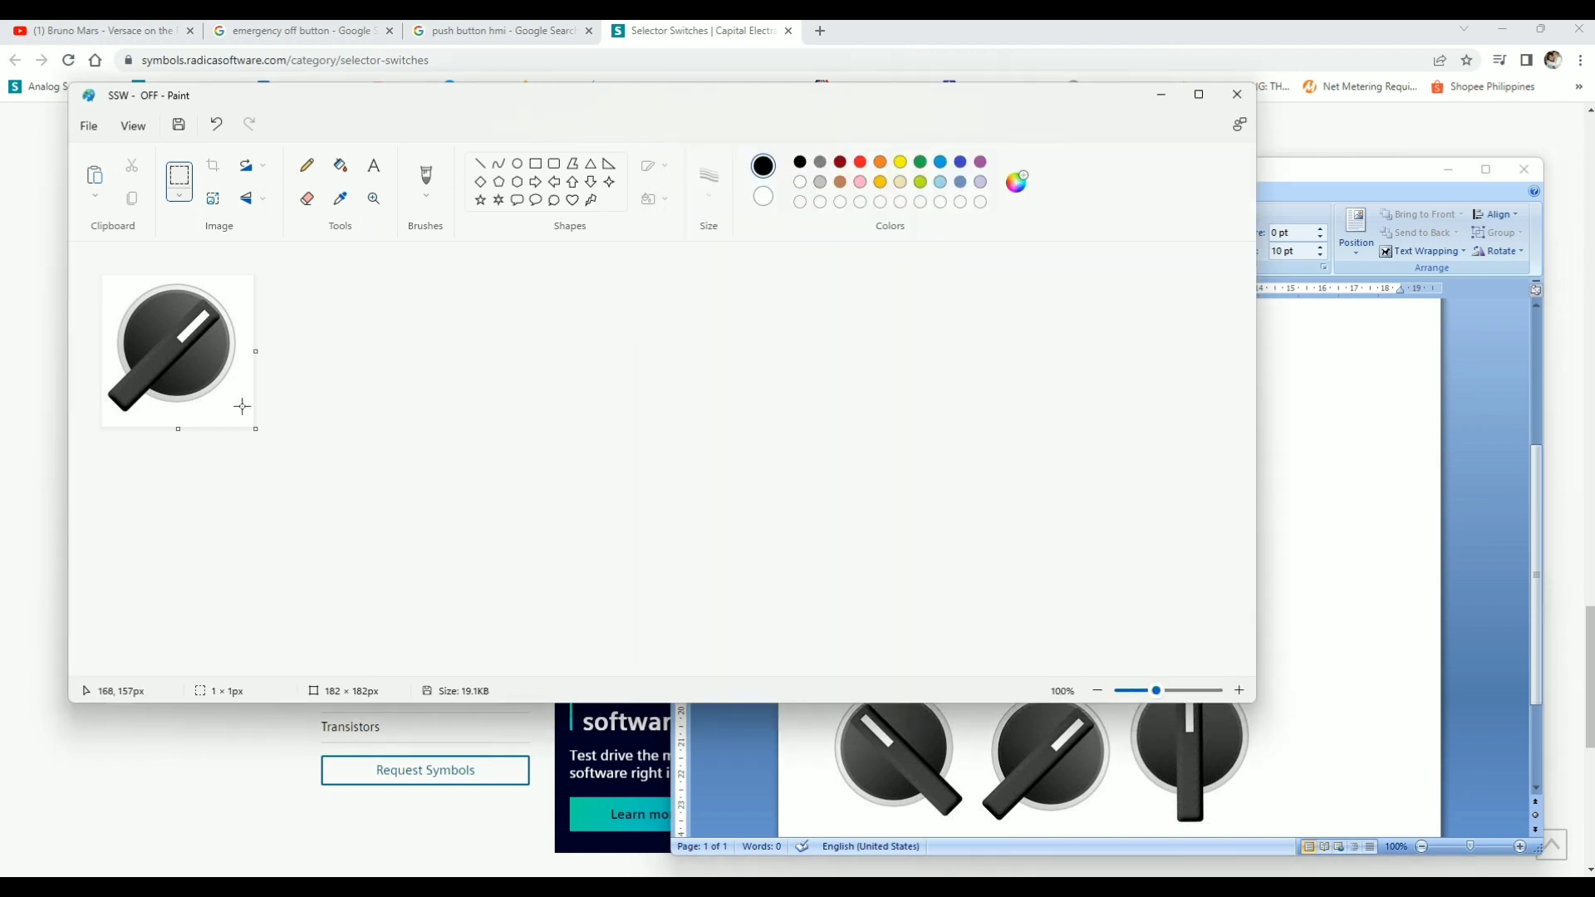
pyautogui.hotkey('ctrl', 'v')
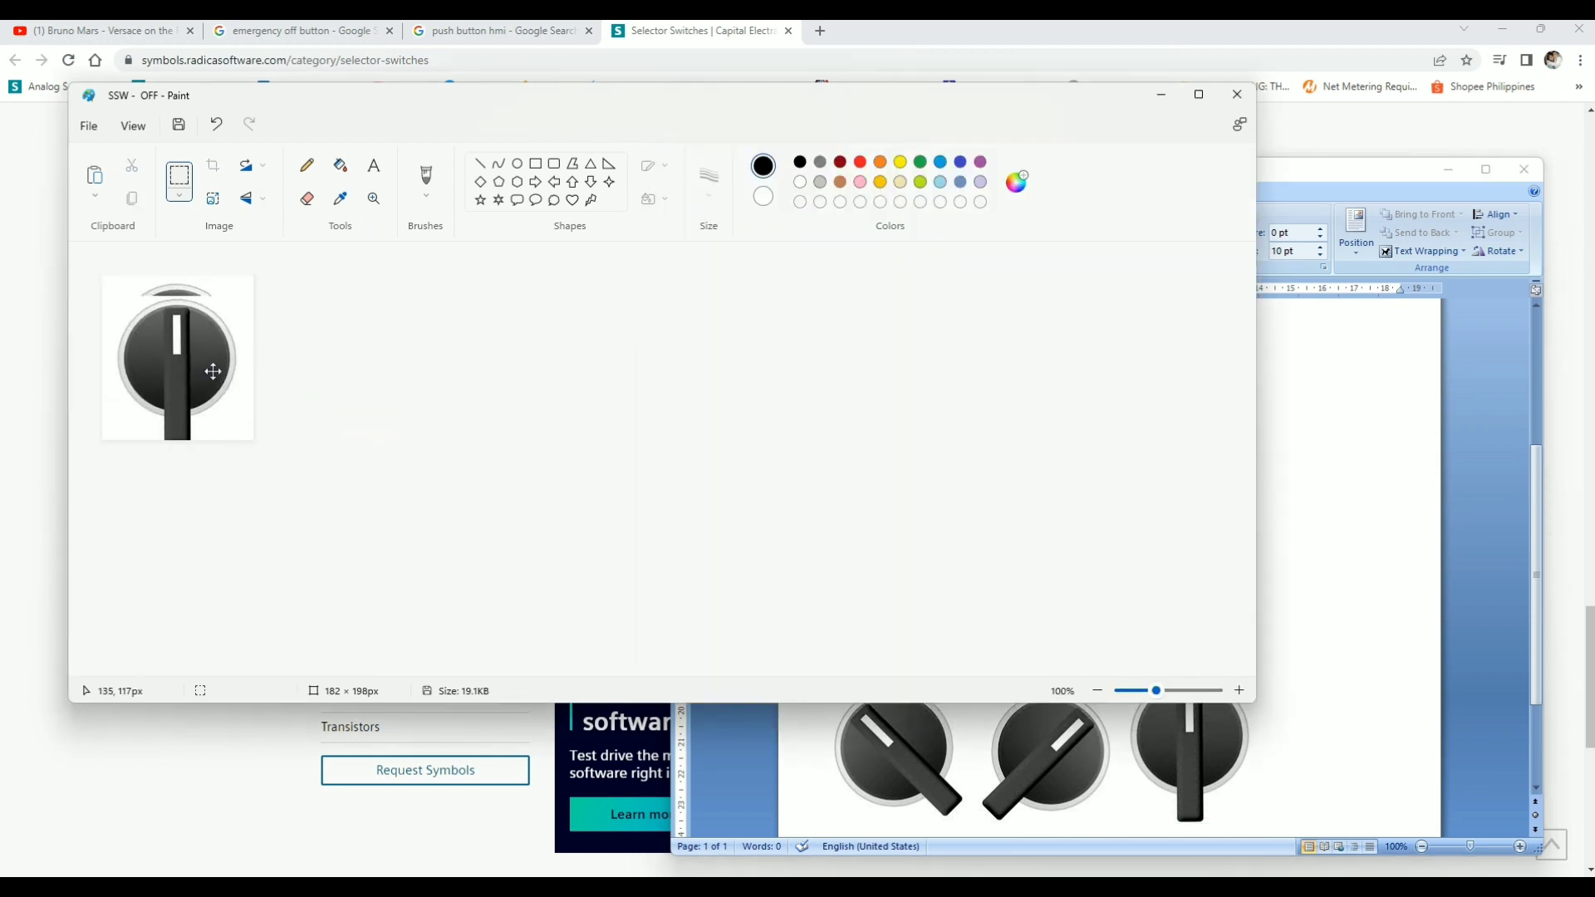
pyautogui.moveTo(176, 444); pyautogui.dragTo(176, 437)
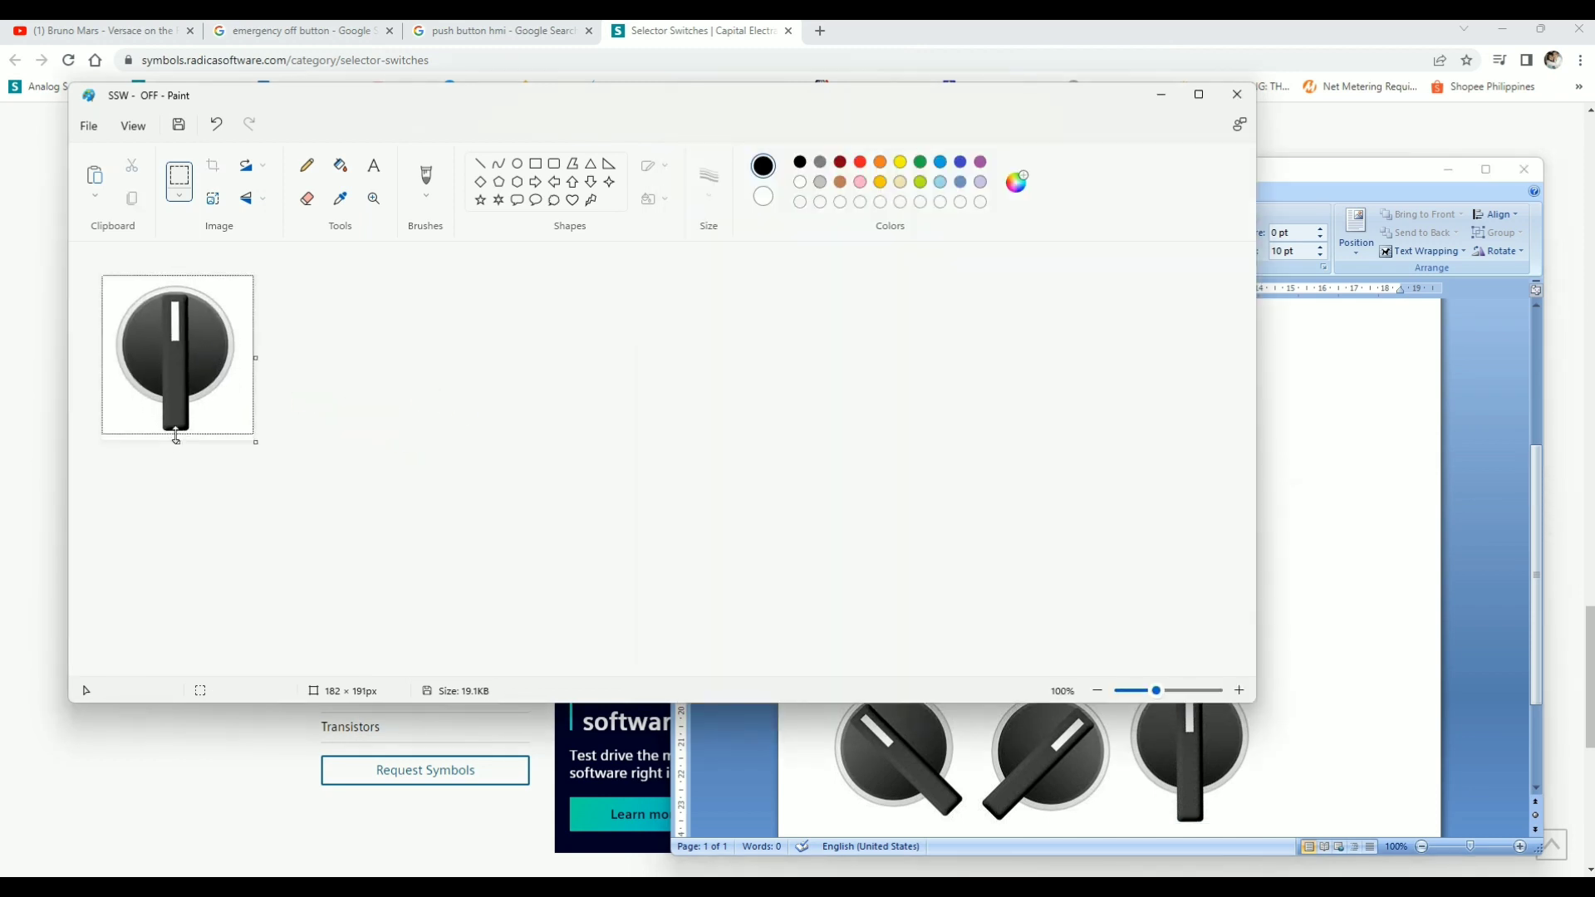
# Save the upright selector switch picture as a PNG named "SSW - TRIP"
pyautogui.click(89, 126)
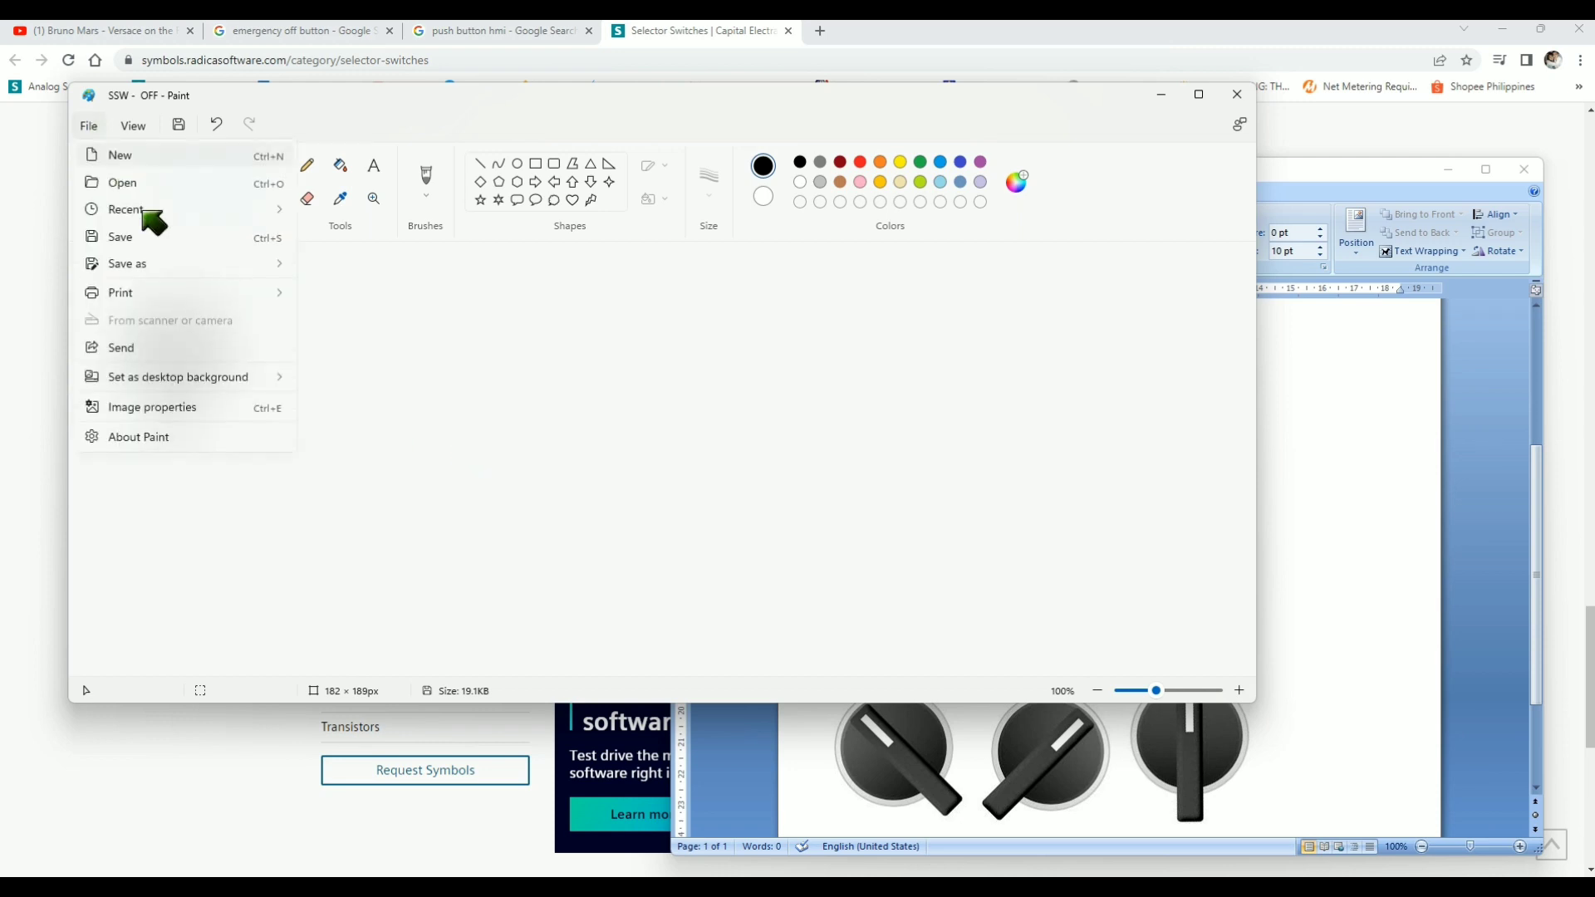
pyautogui.moveTo(278, 264)
pyautogui.click(341, 267)
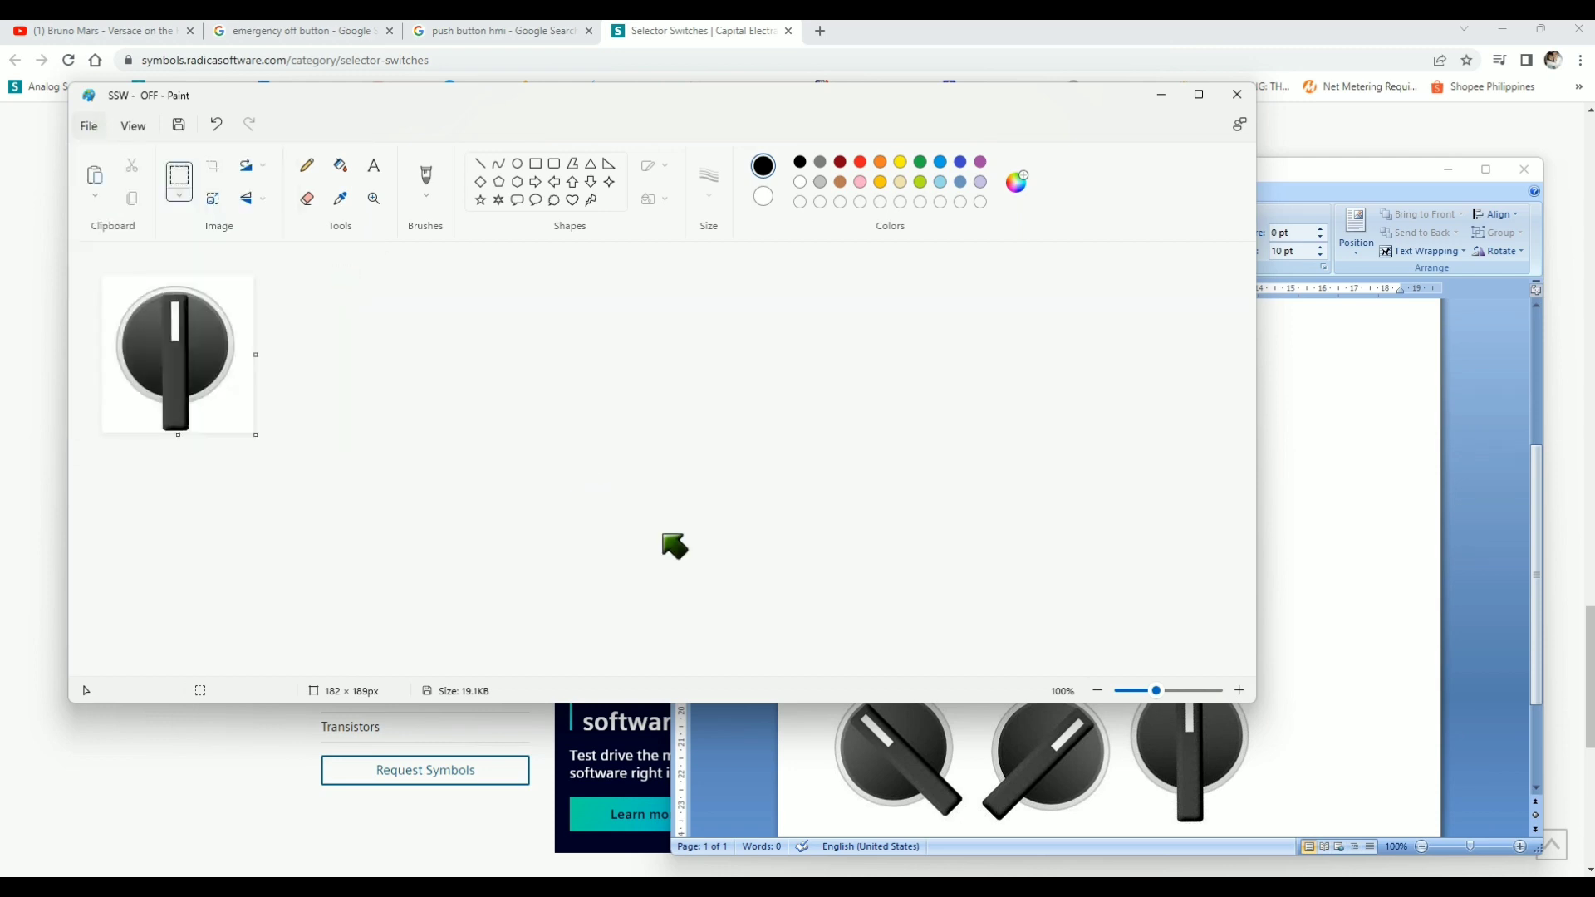
pyautogui.click(814, 490)
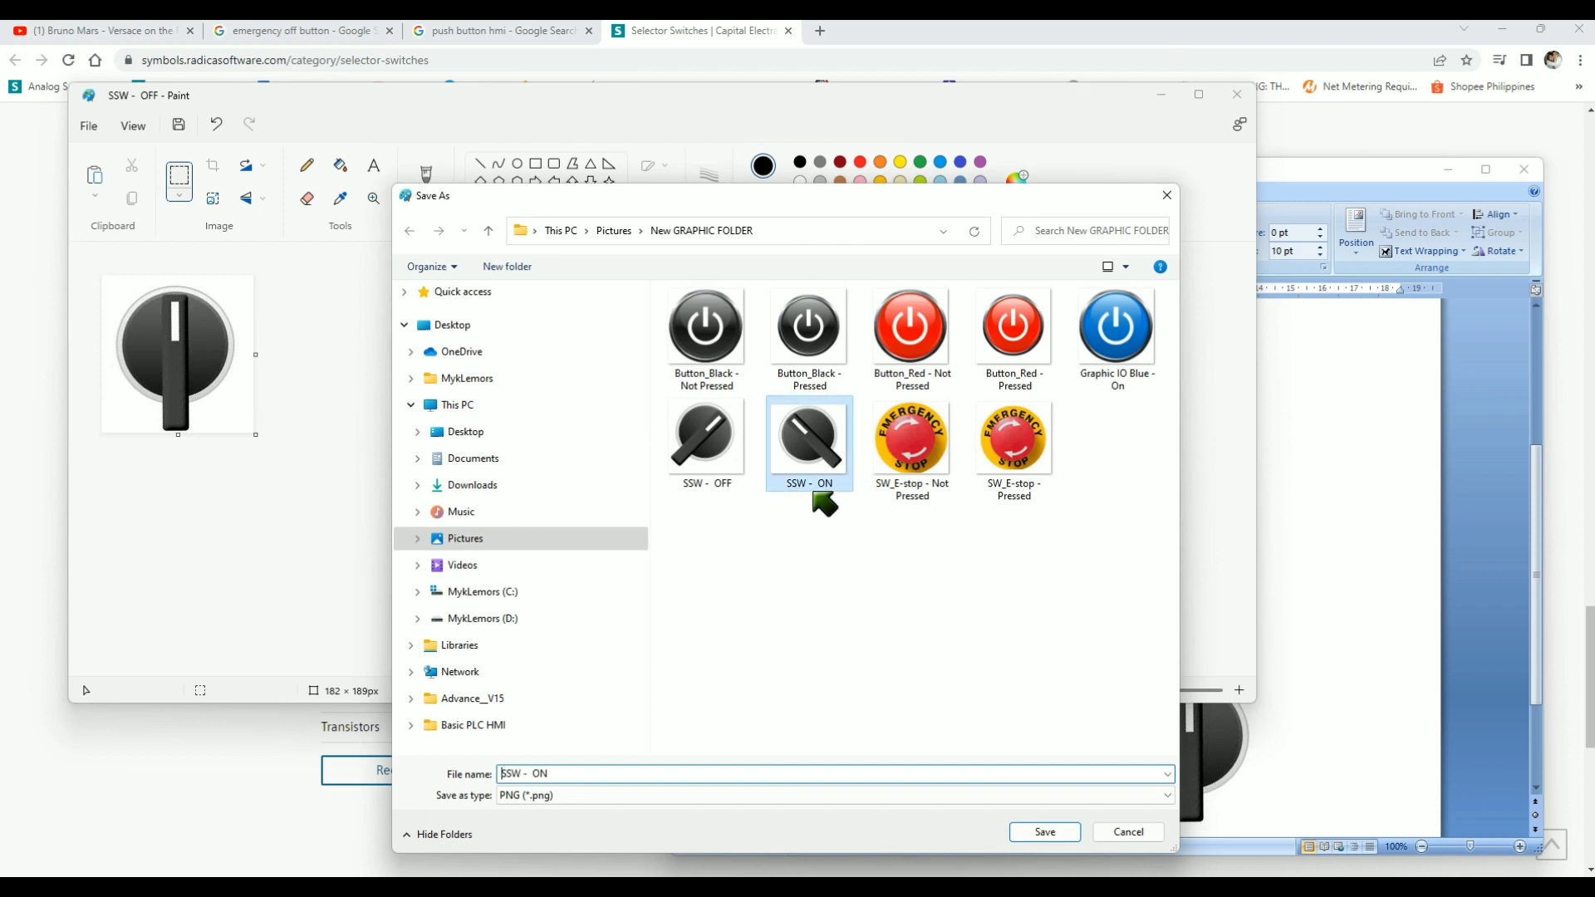
pyautogui.click(575, 769)
pyautogui.click(561, 777)
pyautogui.press('BackSpace')
pyautogui.press('BackSpace')
pyautogui.write('t')
pyautogui.press('BackSpace')
pyautogui.write('TRIP')
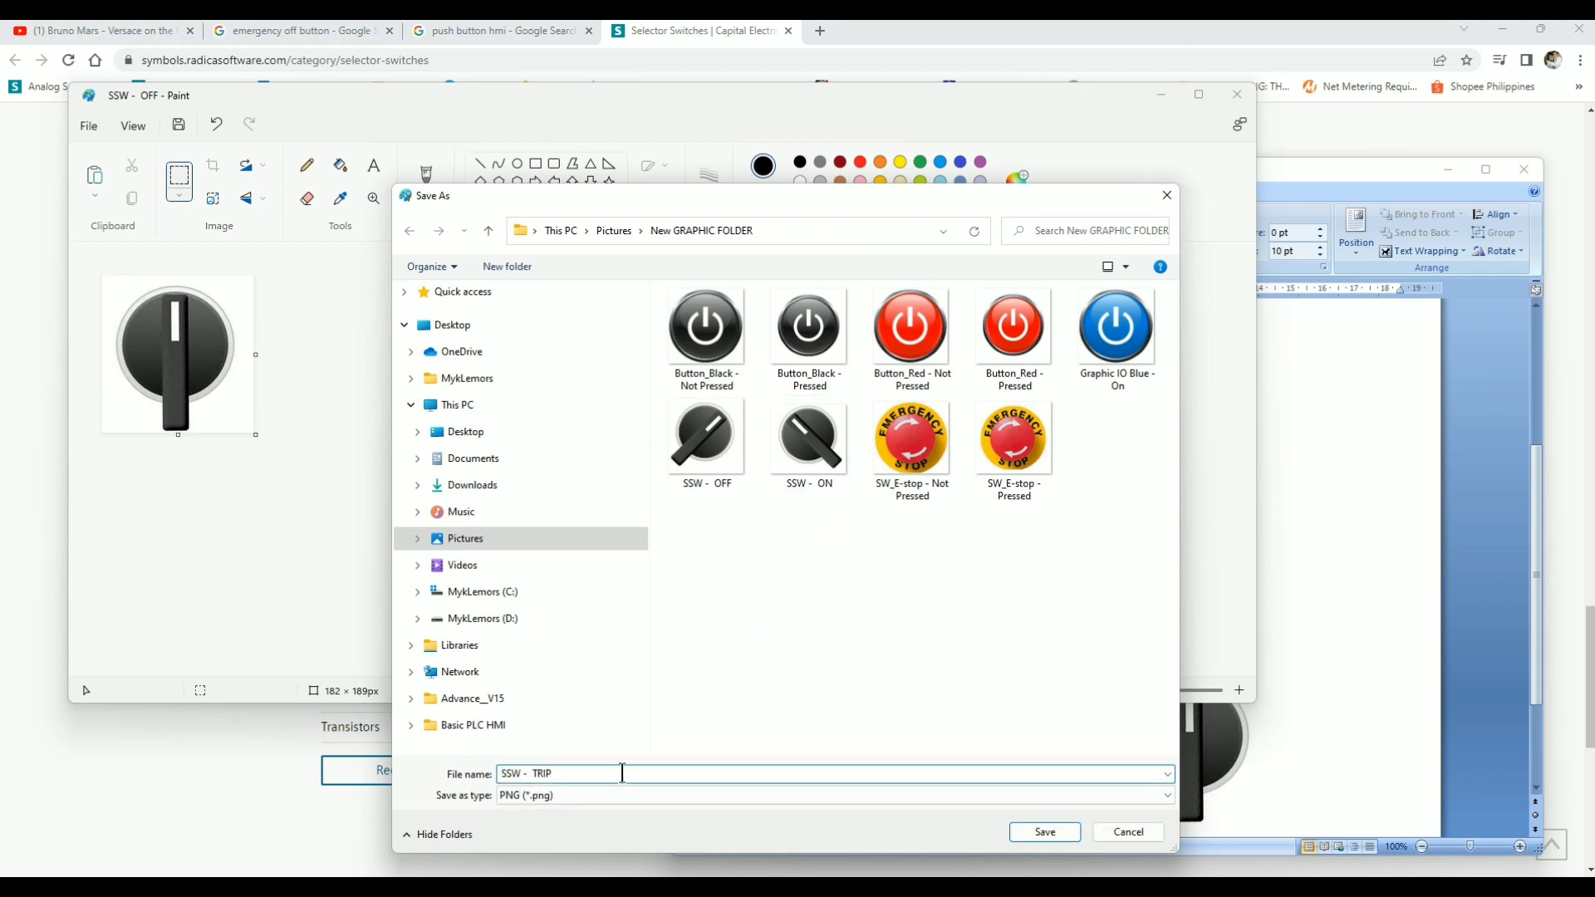
pyautogui.click(1034, 833)
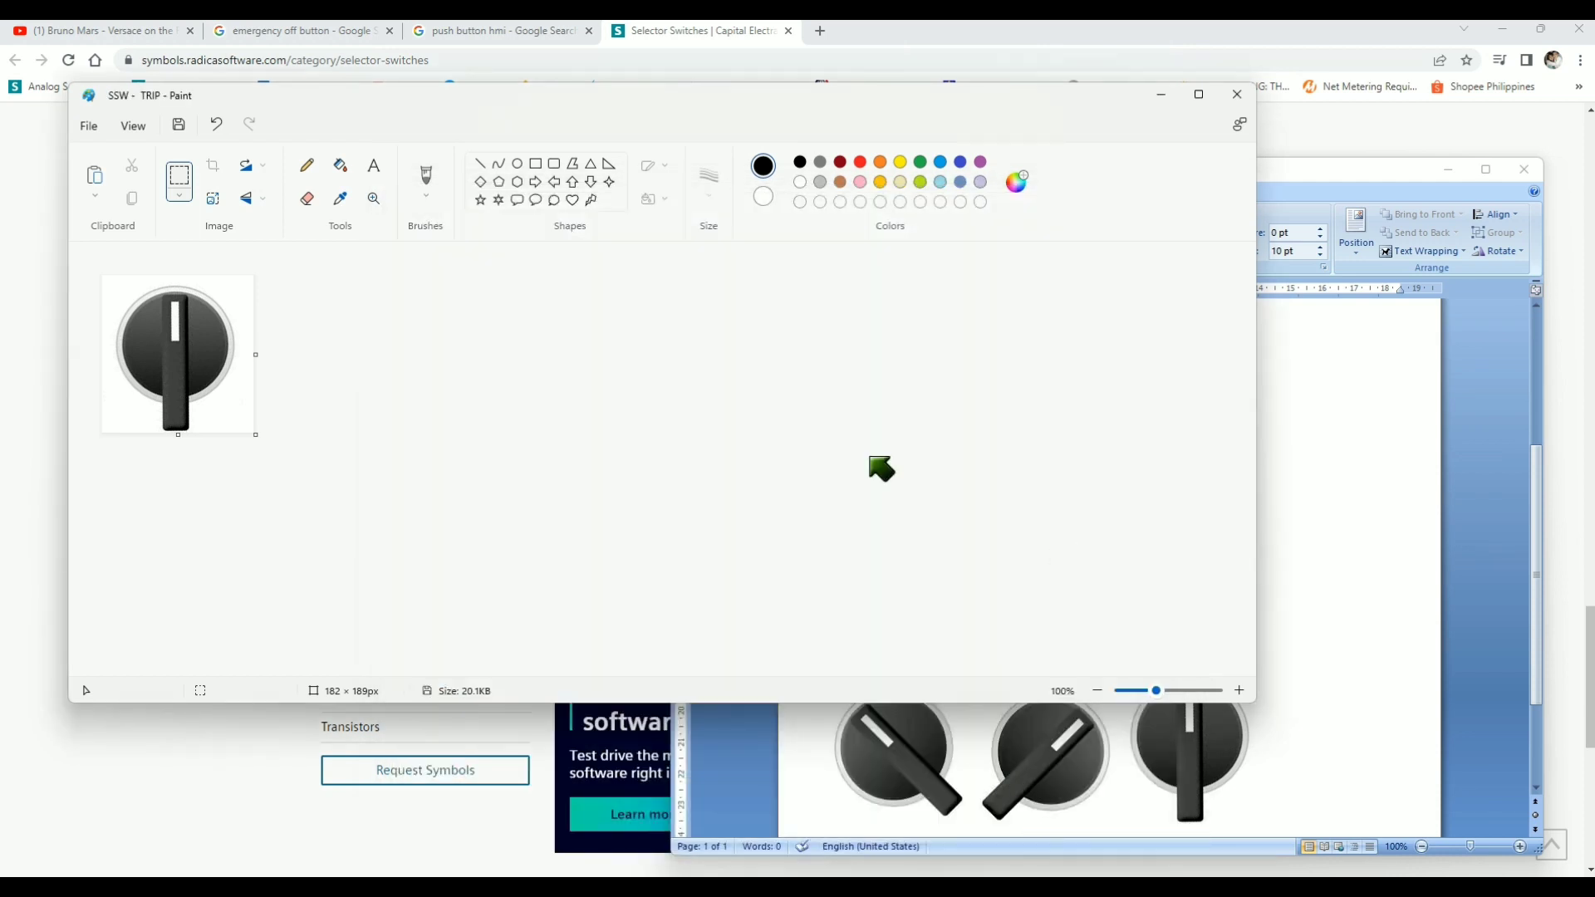
# Review the saved button and switch pictures in New GRAPHIC FOLDER
pyautogui.click(890, 302)
pyautogui.doubleClick(891, 302)
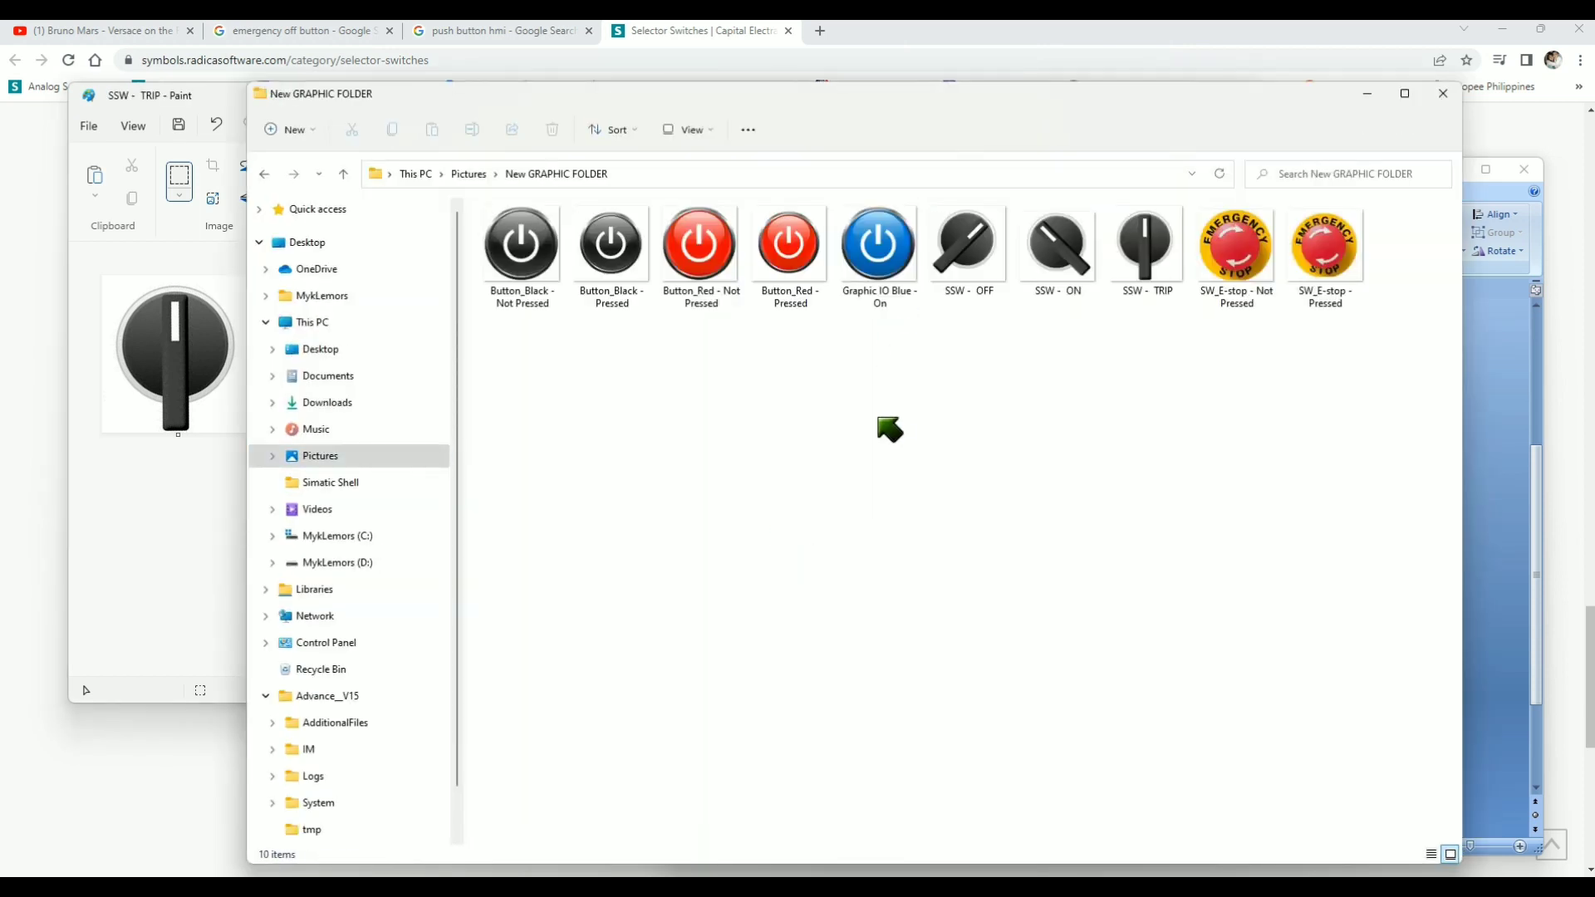
pyautogui.moveTo(486, 397); pyautogui.dragTo(1395, 261)
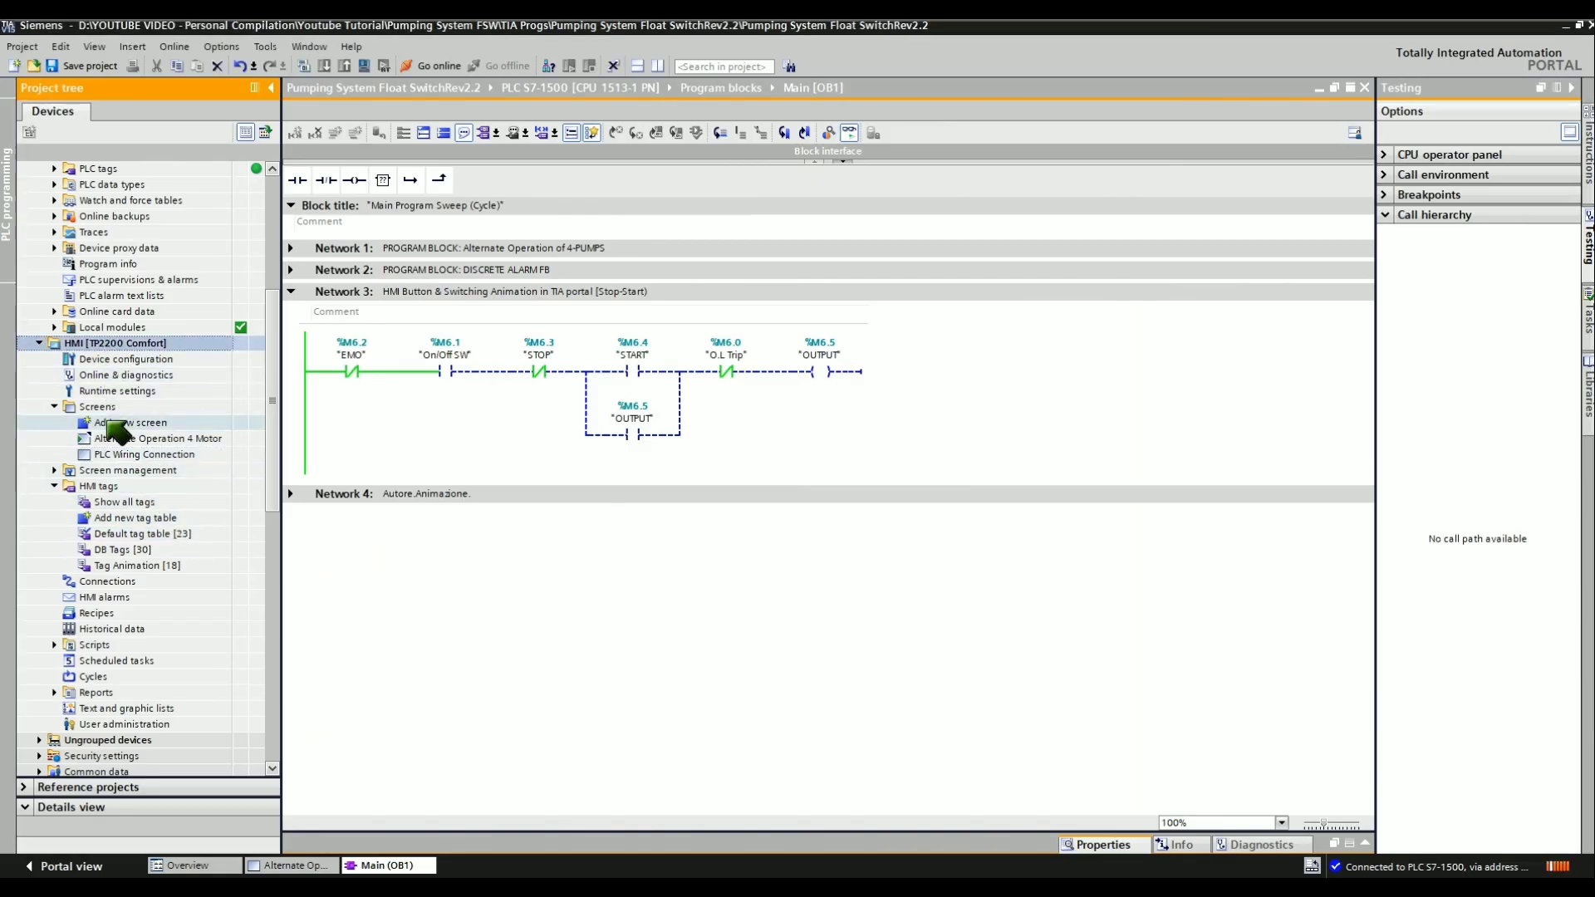
# Switch to TIA Portal and add a new screen to the HMI [TP2200 Comfort] device
pyautogui.click(111, 423)
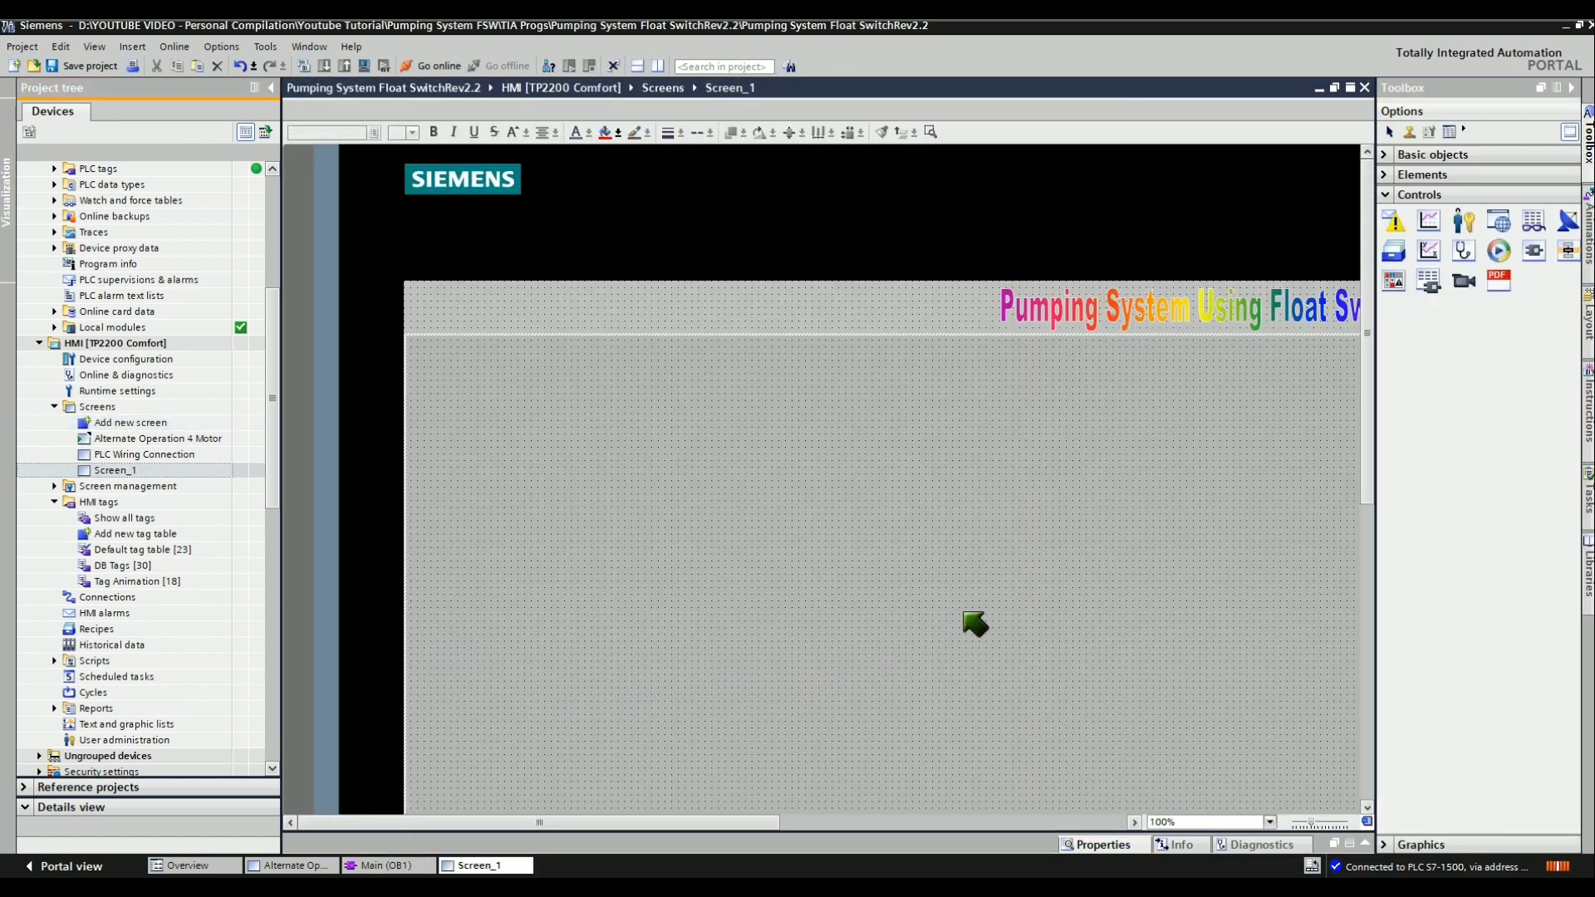
pyautogui.moveTo(677, 824); pyautogui.dragTo(813, 827)
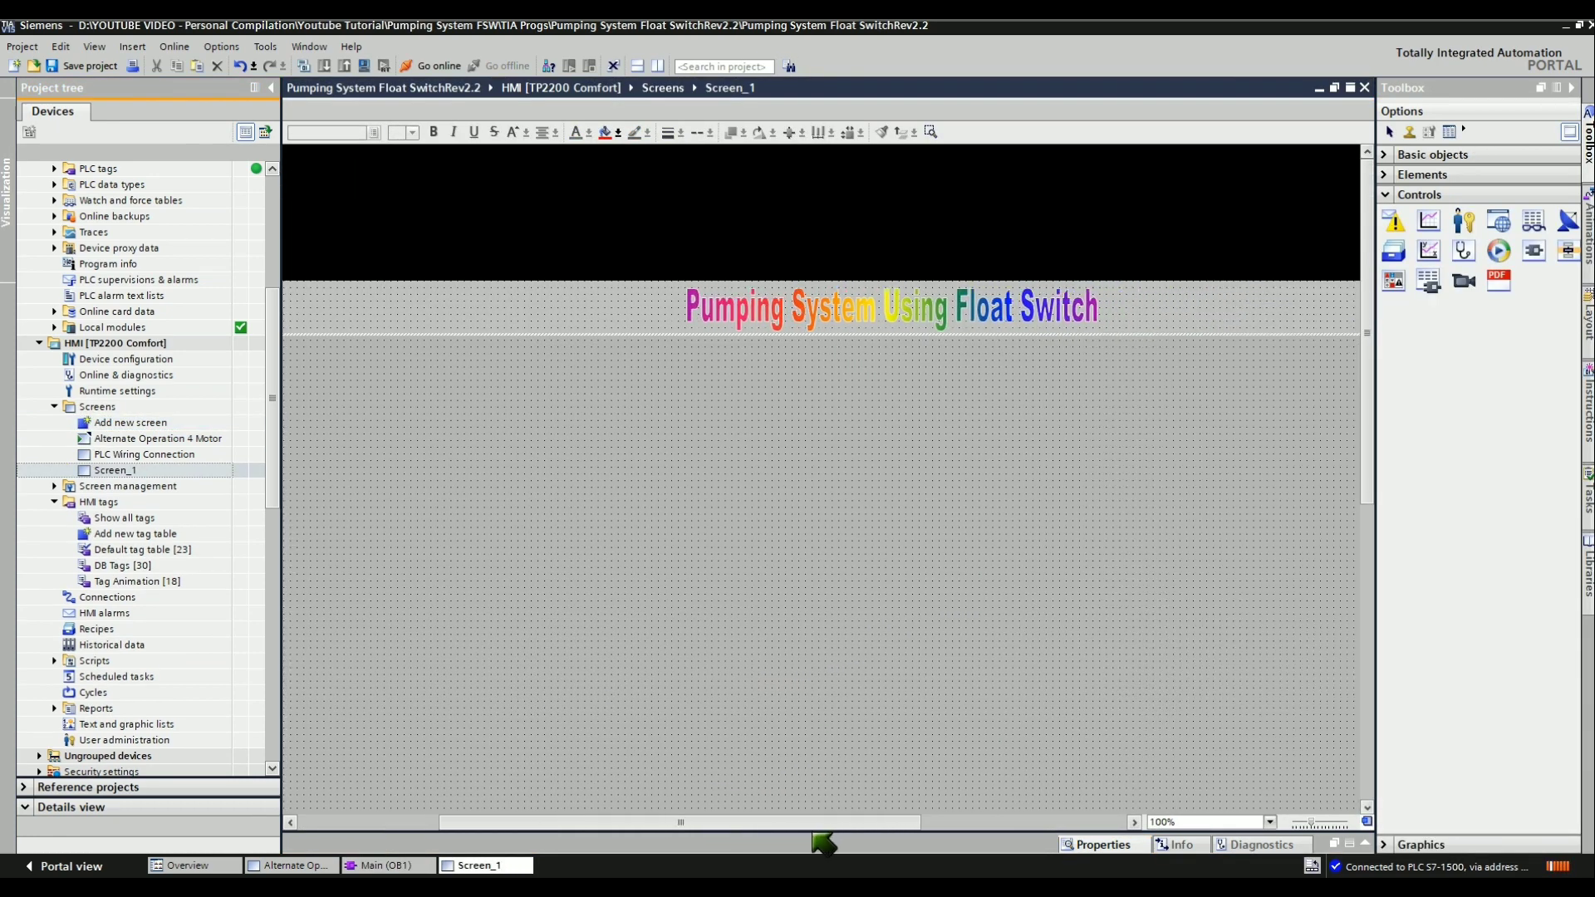
pyautogui.moveTo(1371, 390); pyautogui.dragTo(1374, 449)
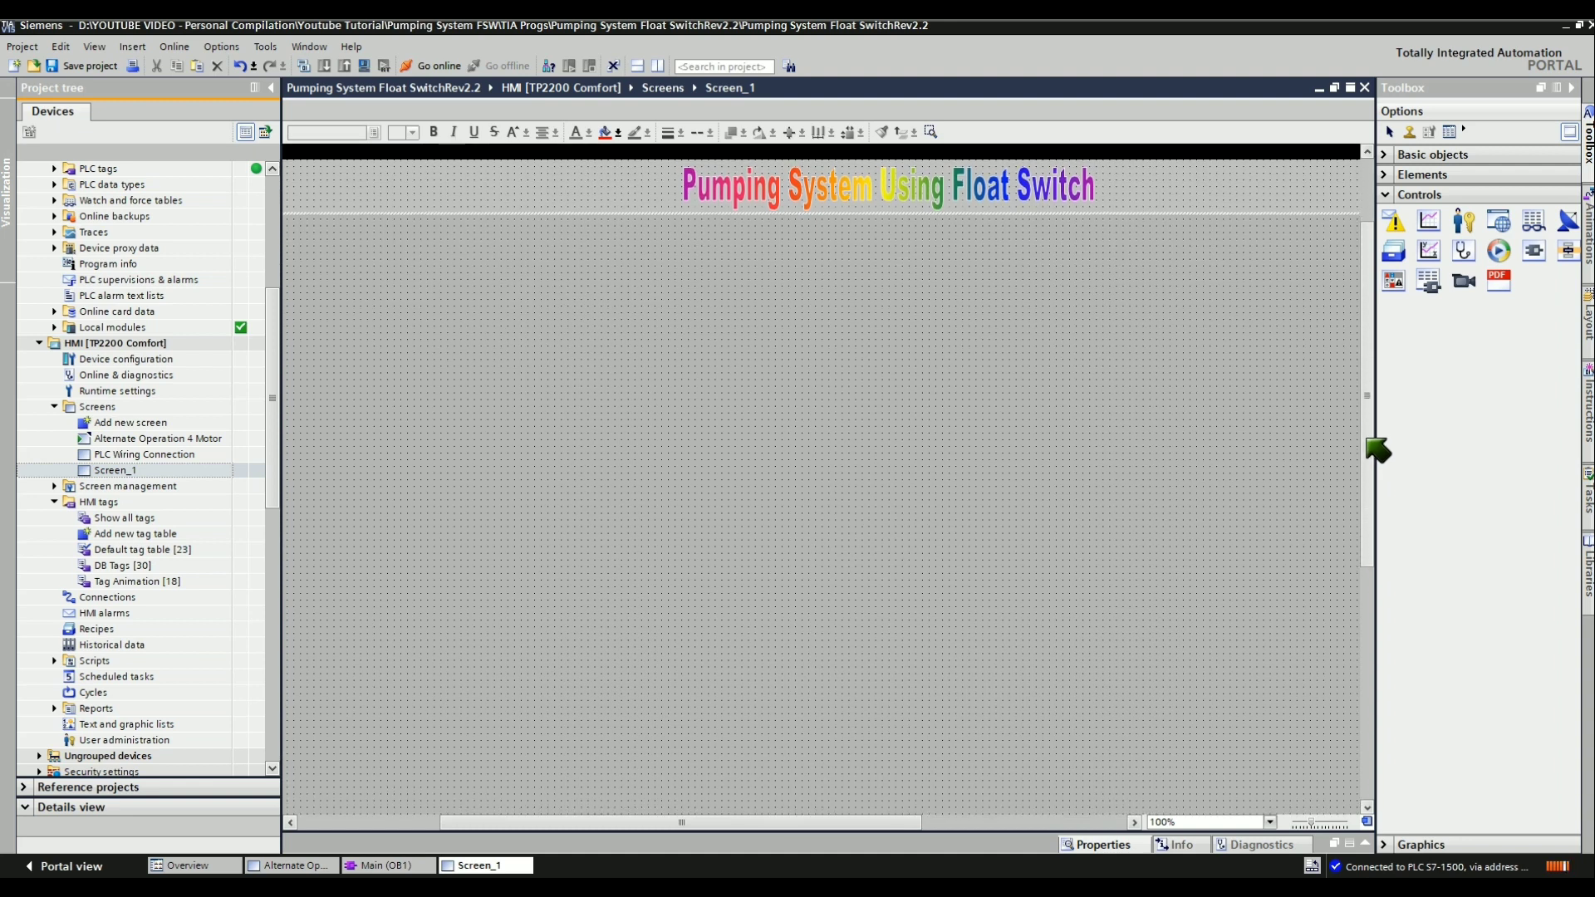
# Set the background color of Screen_1 to white (255, 255, 255)
pyautogui.click(1365, 843)
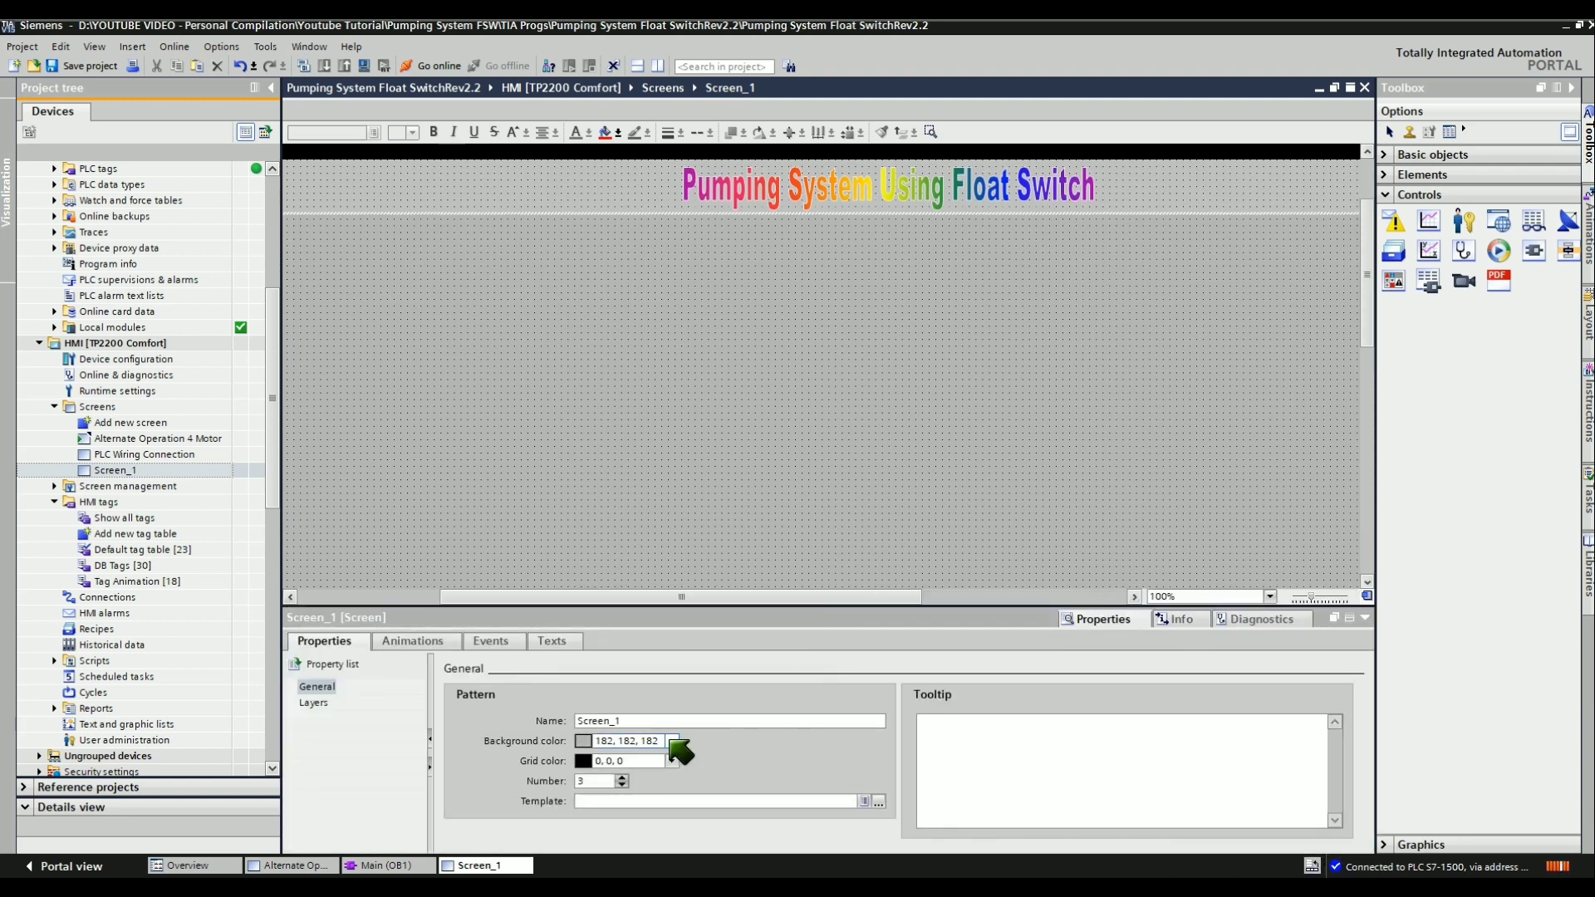
pyautogui.click(671, 740)
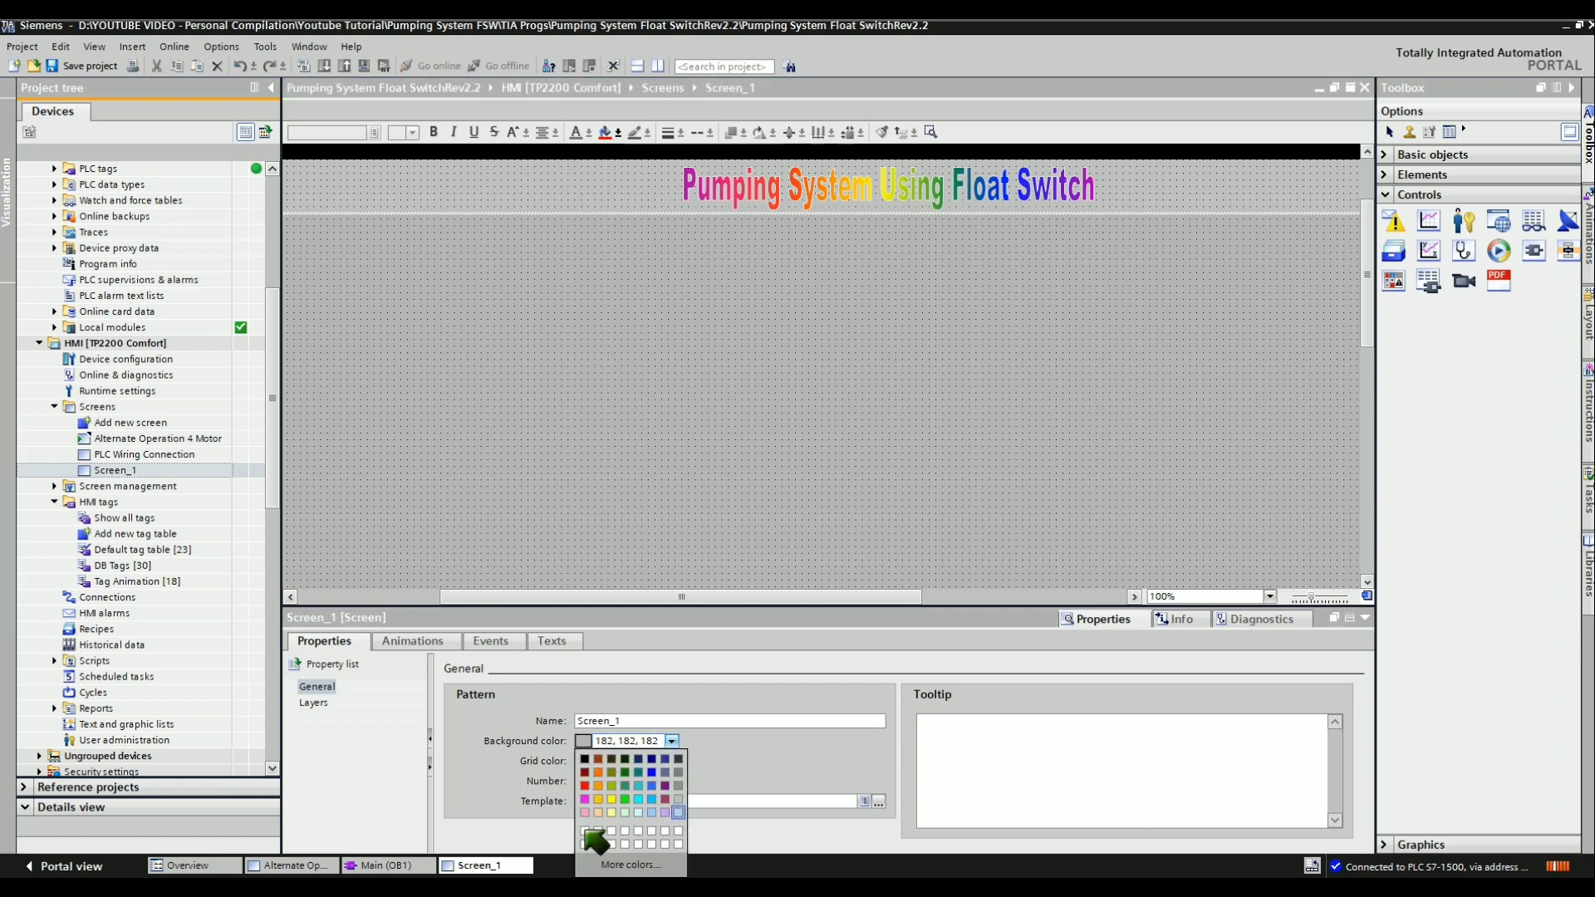
pyautogui.click(586, 833)
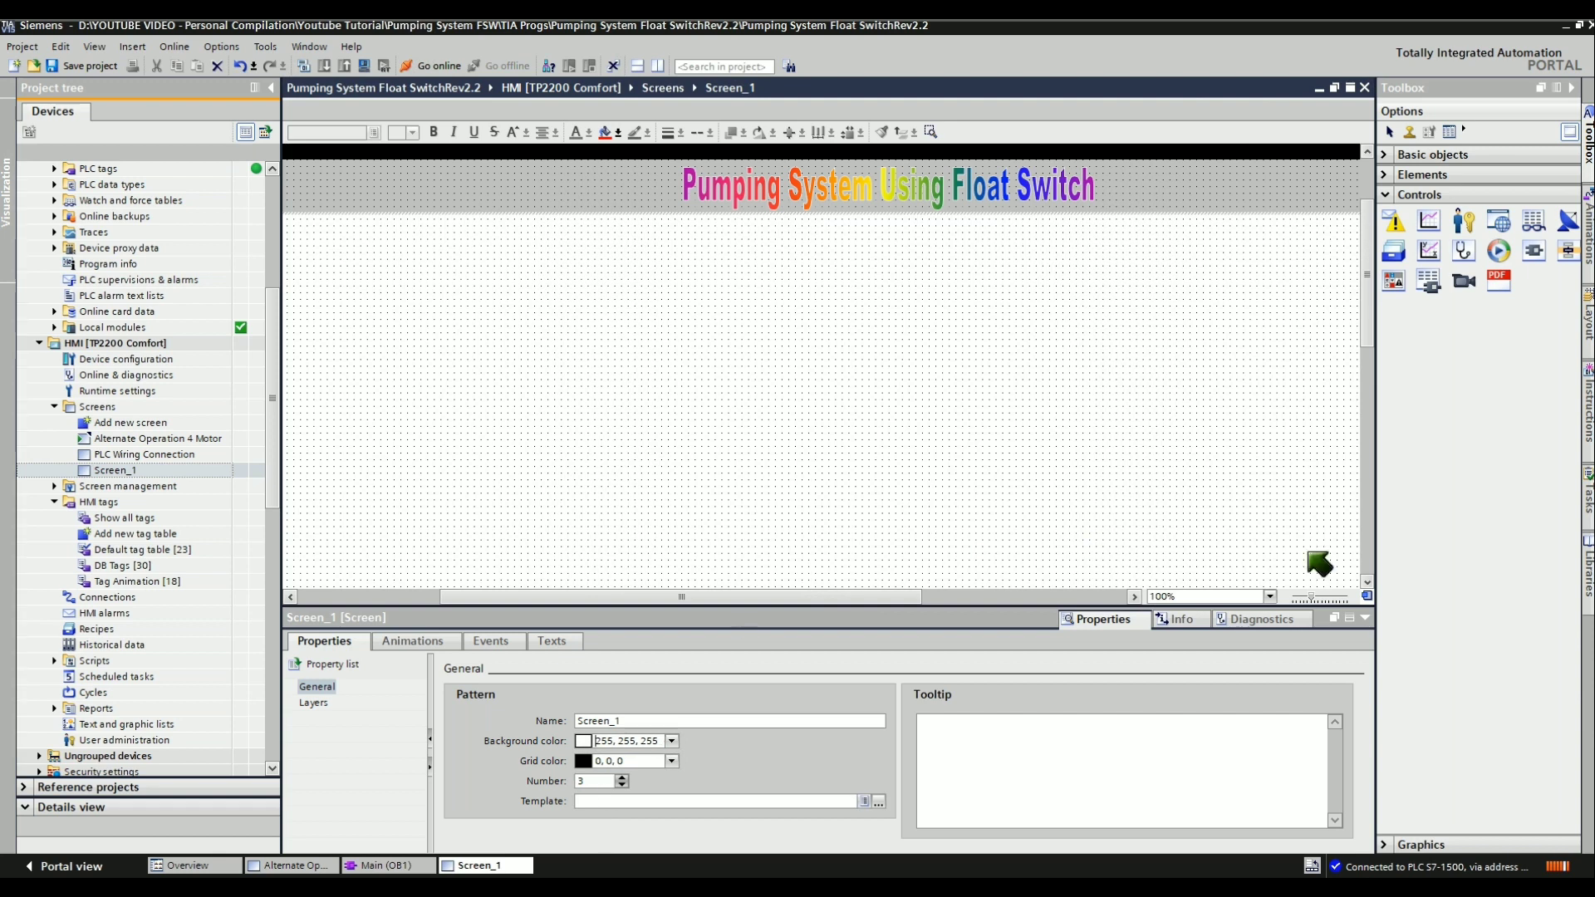
pyautogui.click(1365, 617)
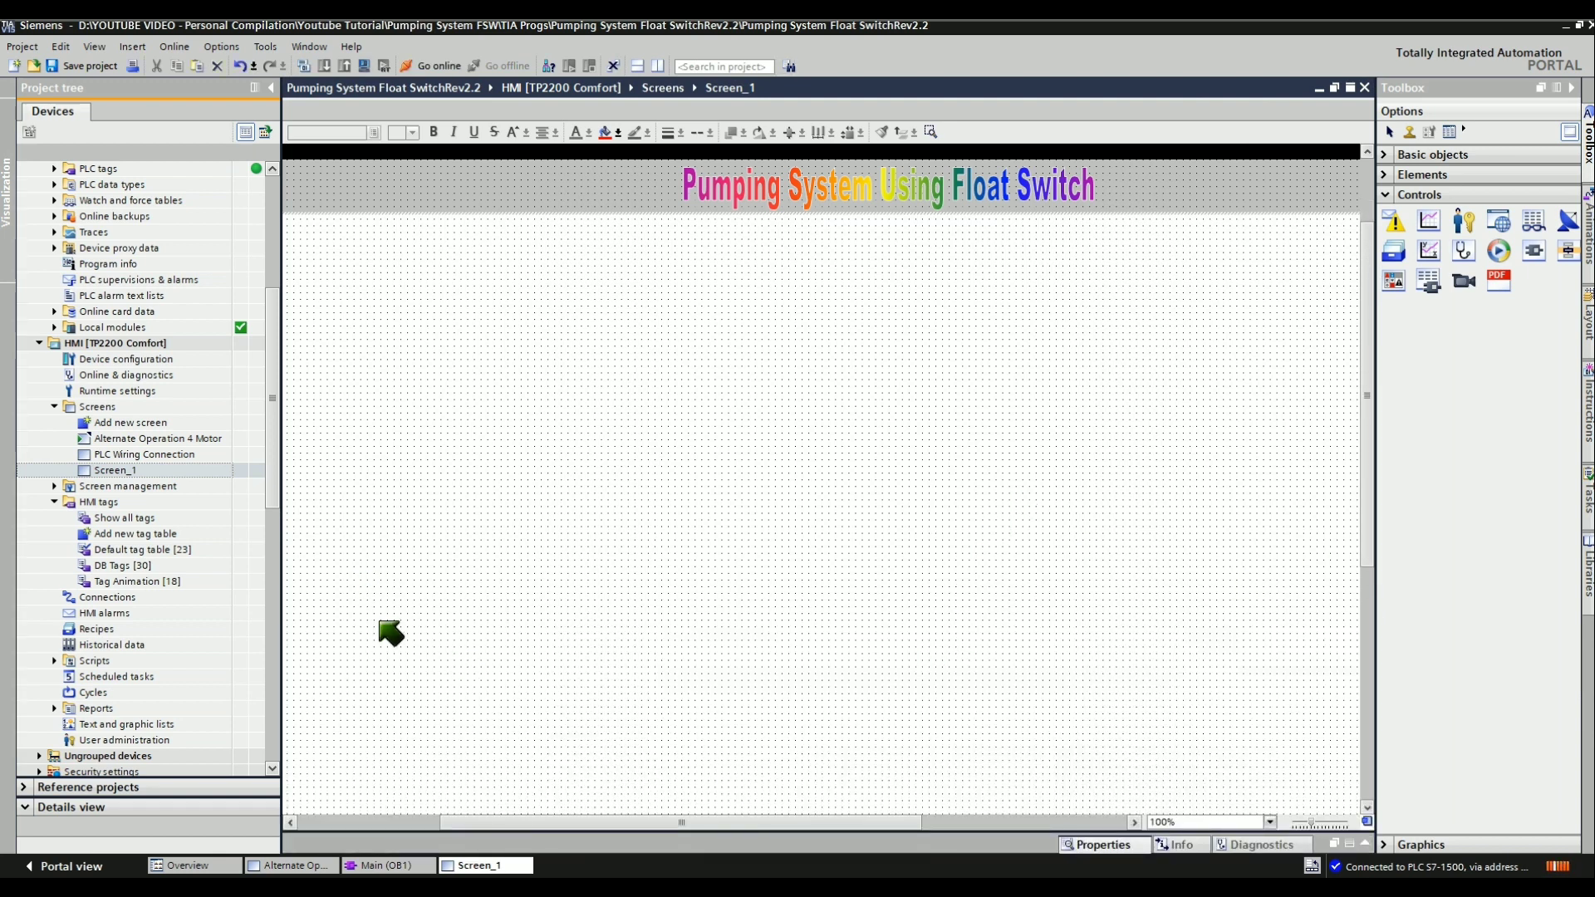
# Capture the Main (OB1) program view, paste it into Paint and select the Network 3 ladder area
pyautogui.click(384, 867)
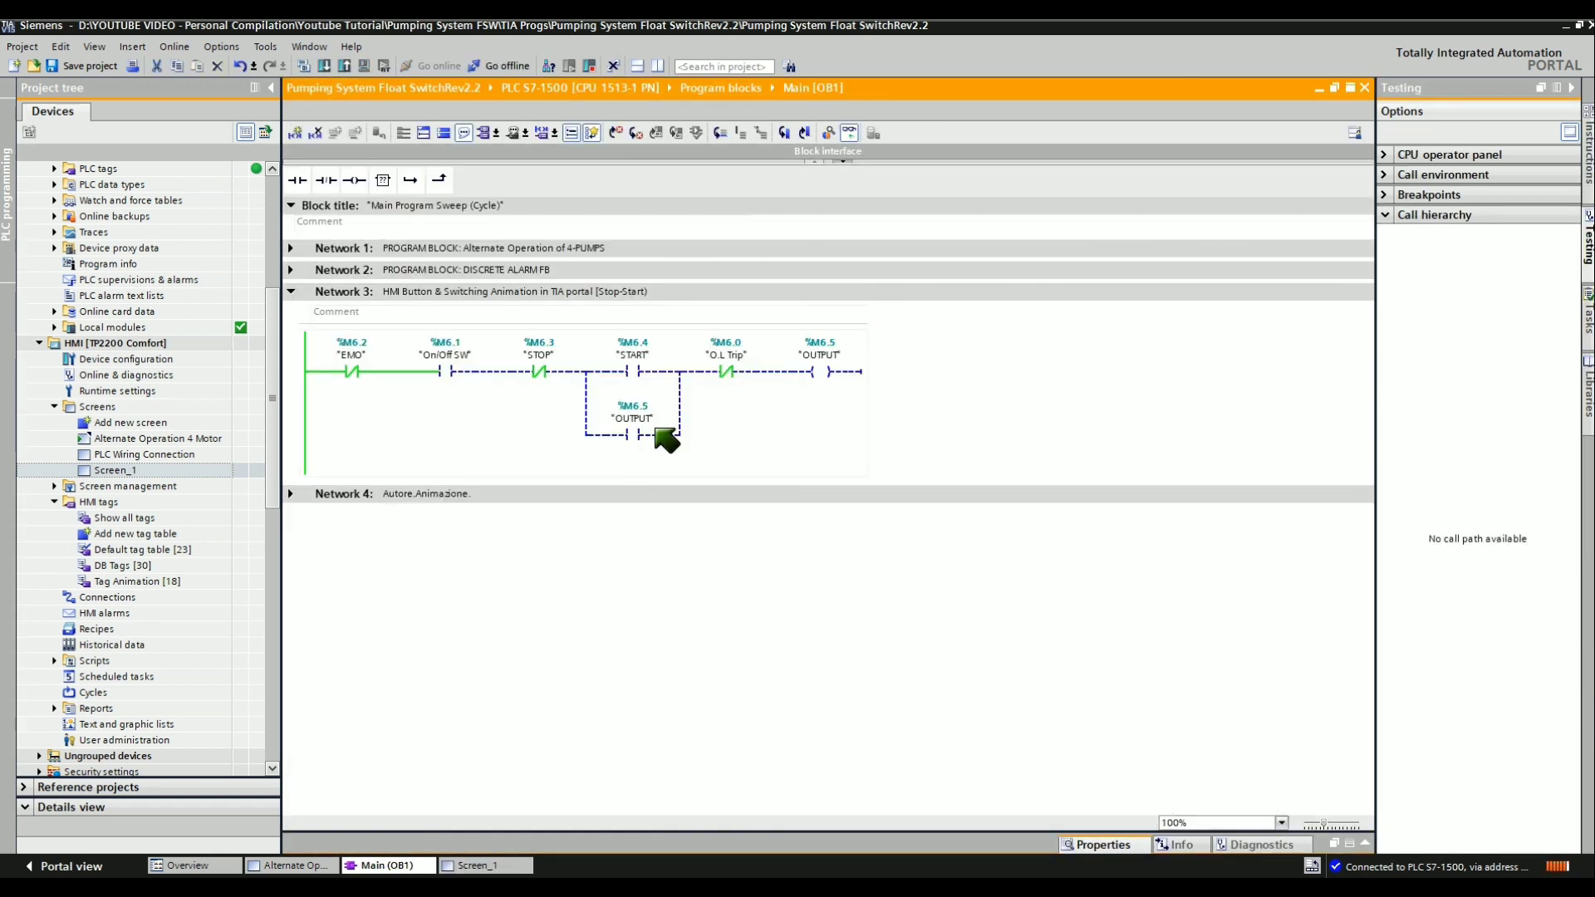
pyautogui.click(970, 882)
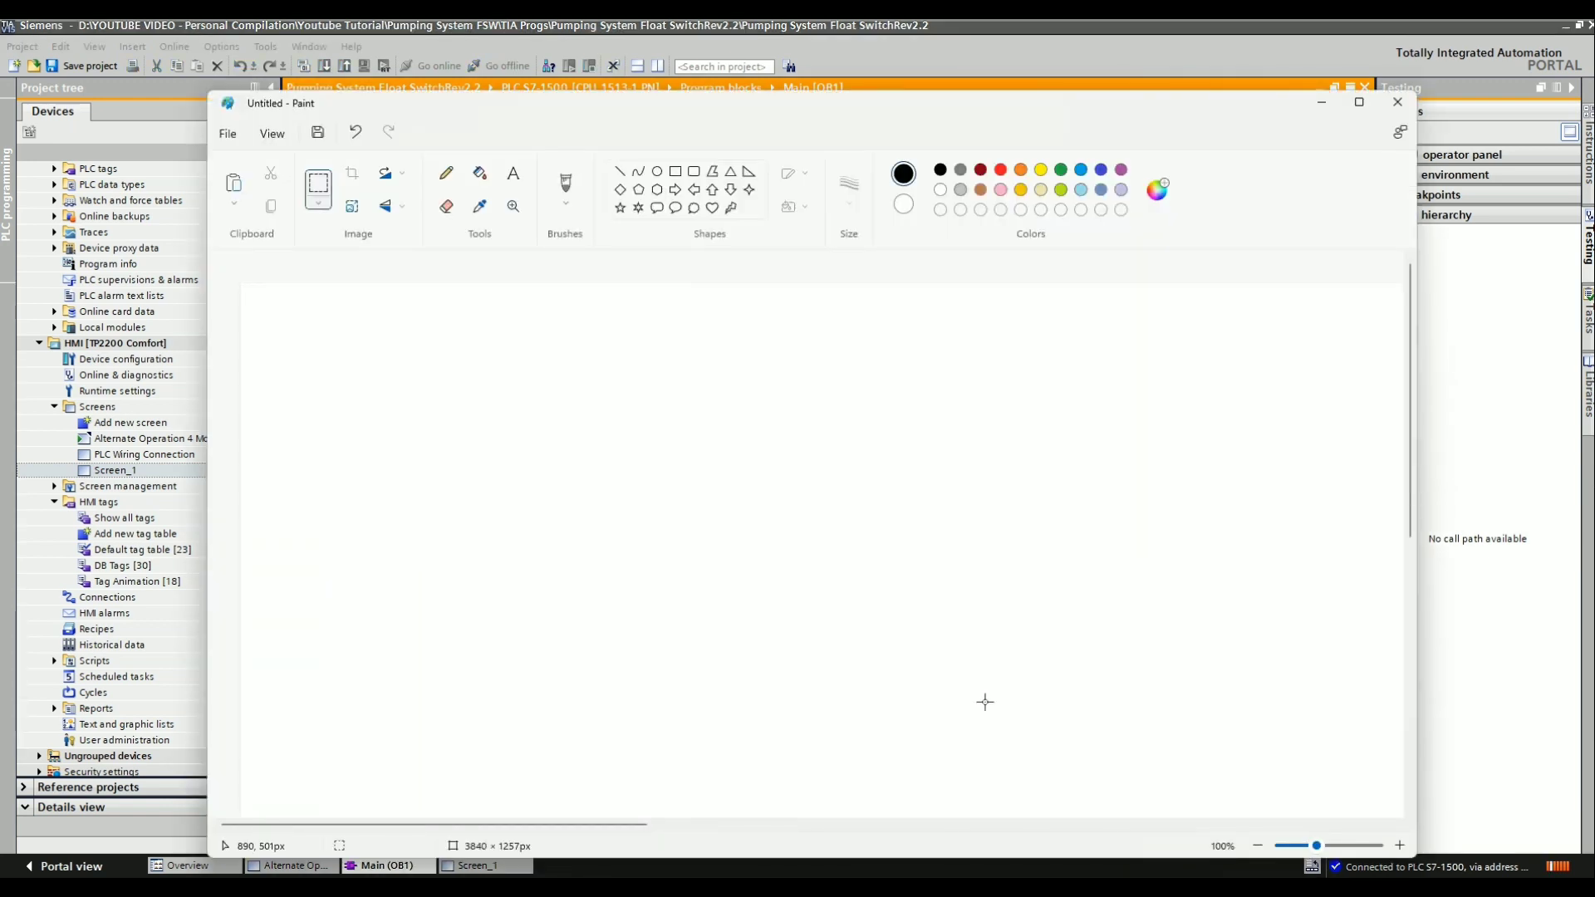
pyautogui.hotkey('ctrl', 'v')
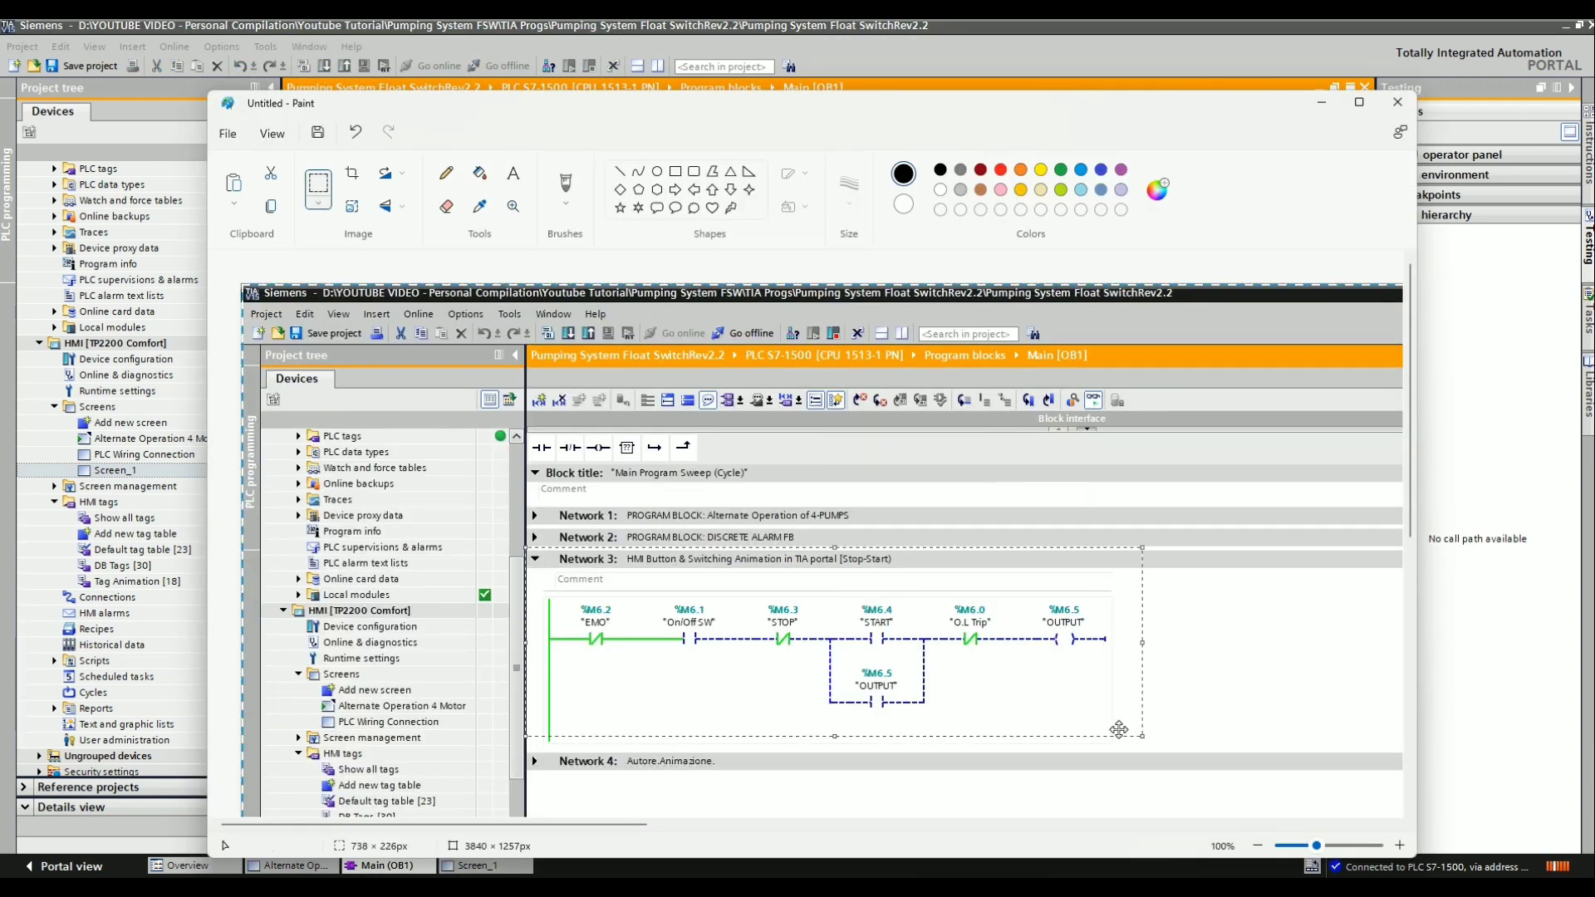
# Paste the Network 3 ladder picture onto Screen_1 in TIA Portal and position it centrally below the screen title
pyautogui.click(702, 25)
pyautogui.click(472, 862)
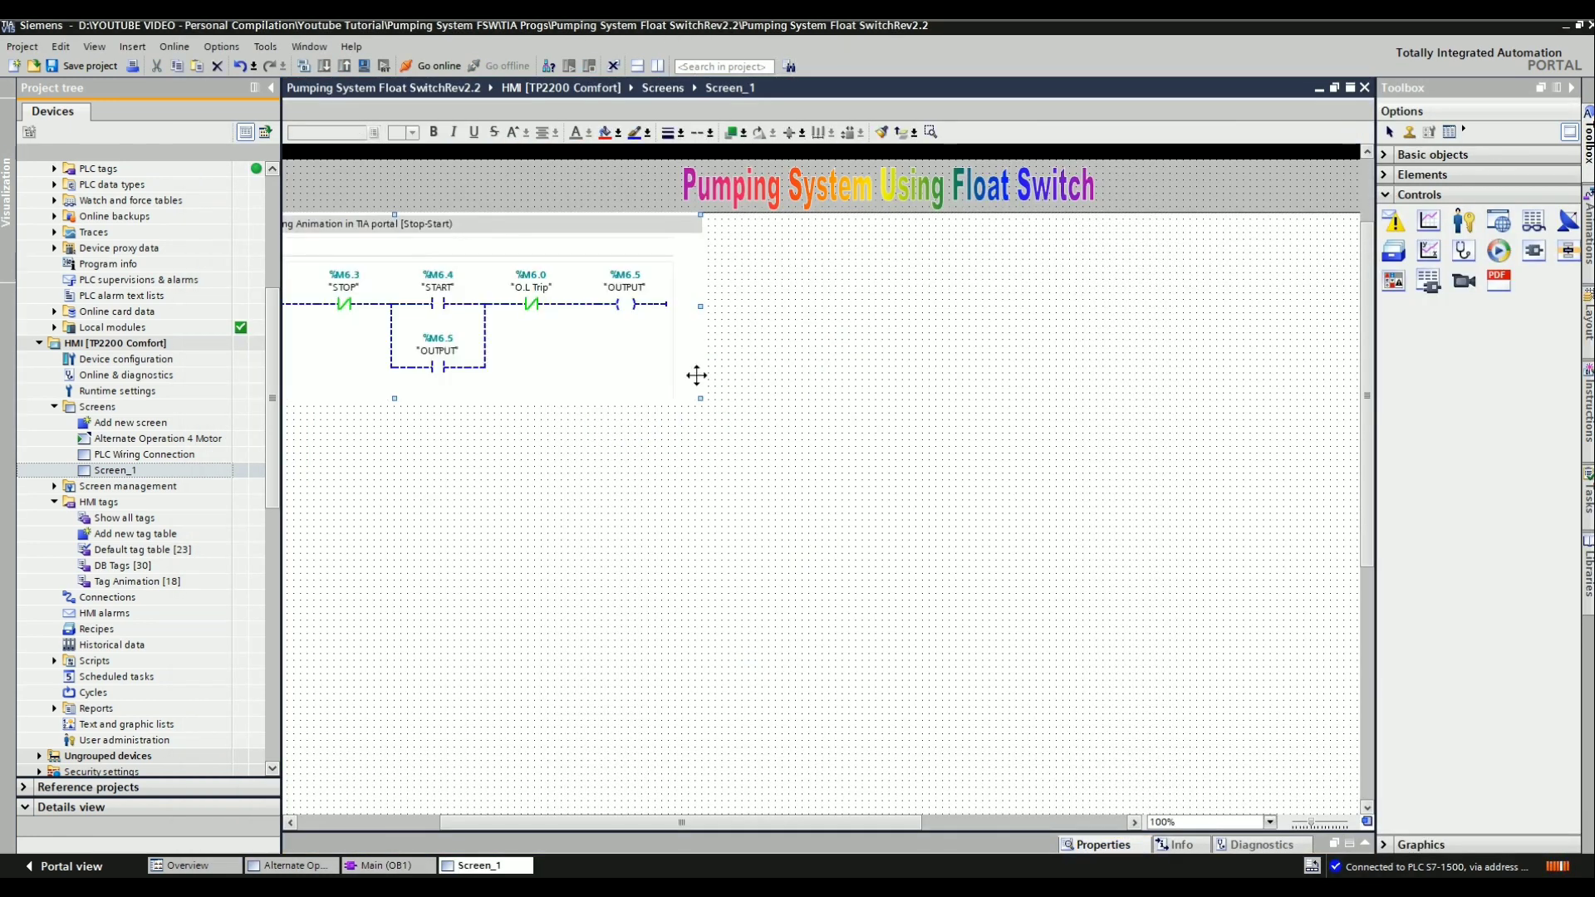
pyautogui.moveTo(999, 365); pyautogui.dragTo(1032, 440)
pyautogui.moveTo(904, 563); pyautogui.dragTo(906, 561)
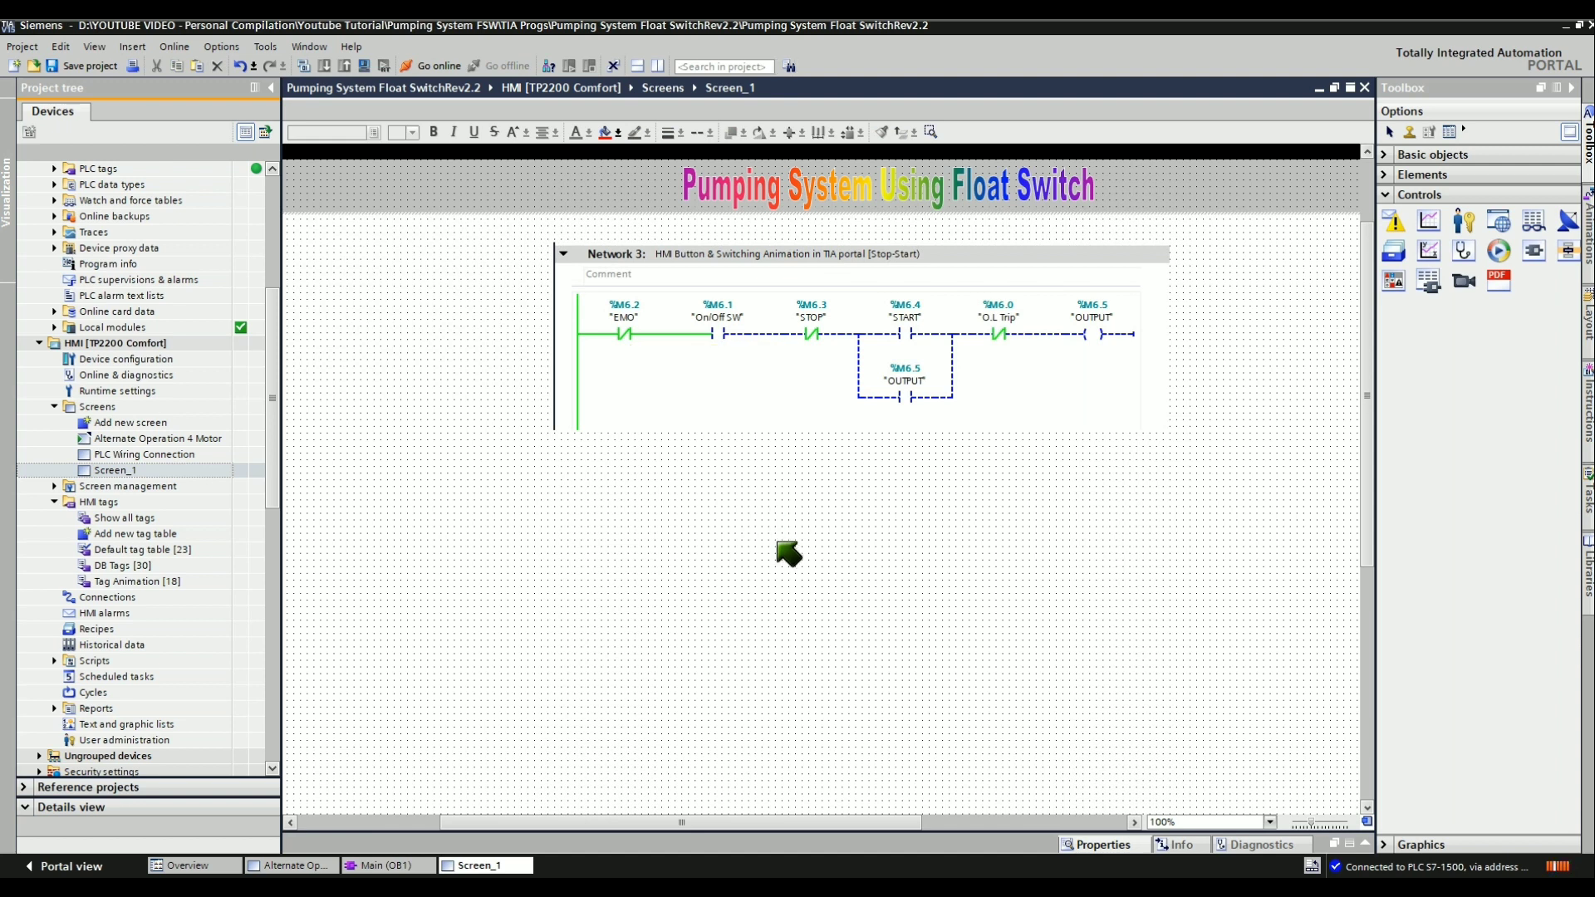
# Place a Switch element on Screen_1 below the start of the Network 3 ladder picture
pyautogui.click(1391, 175)
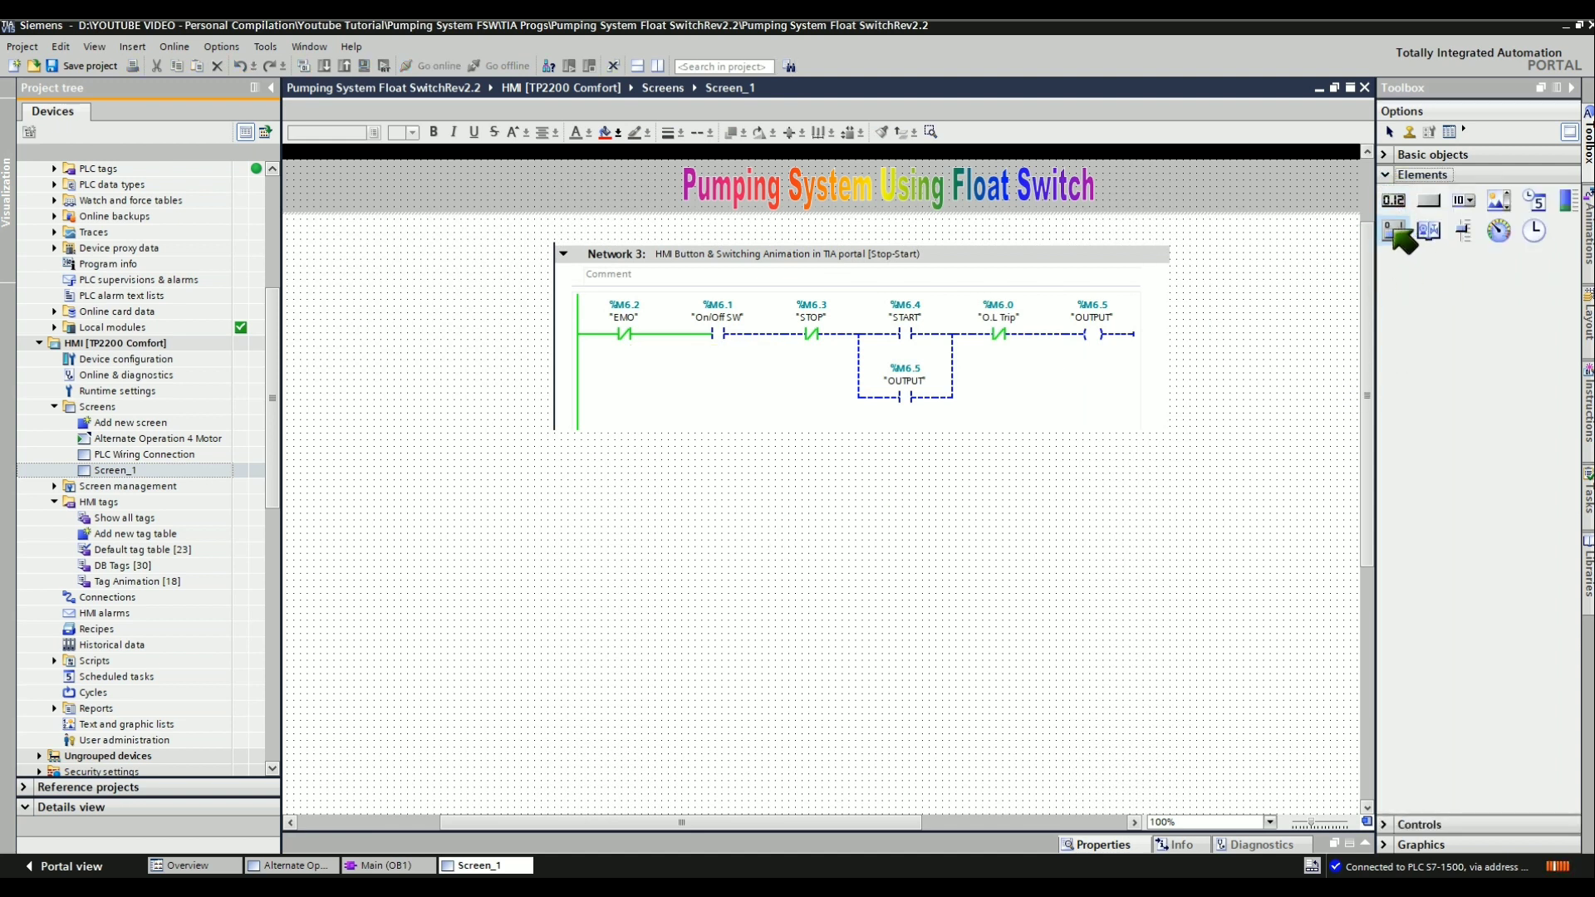
pyautogui.click(1395, 228)
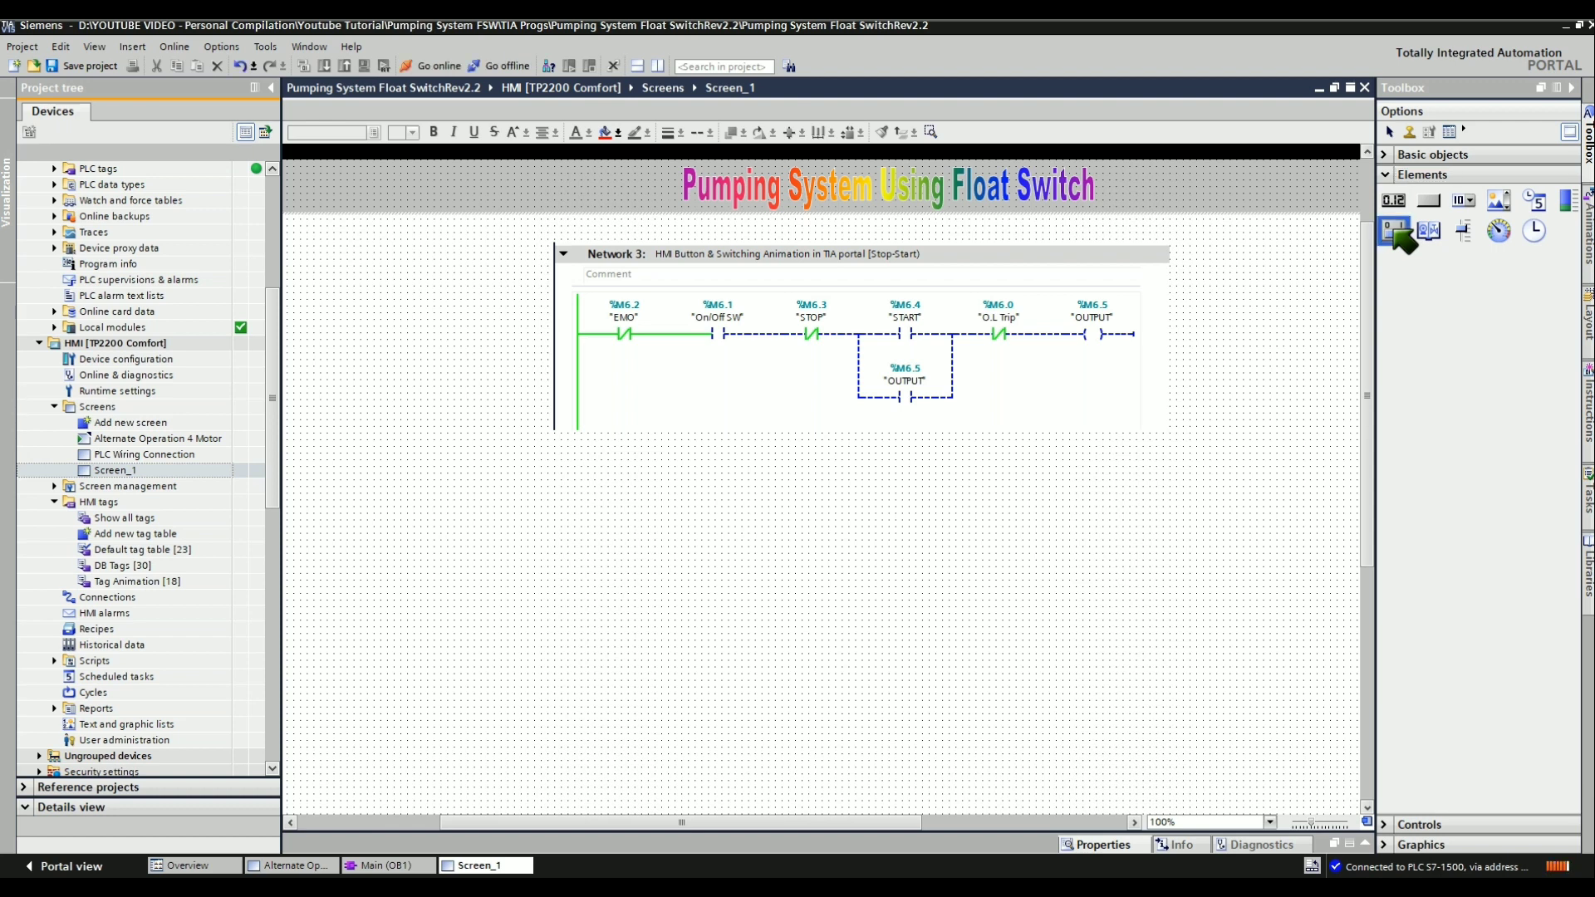
pyautogui.moveTo(549, 532); pyautogui.dragTo(688, 588)
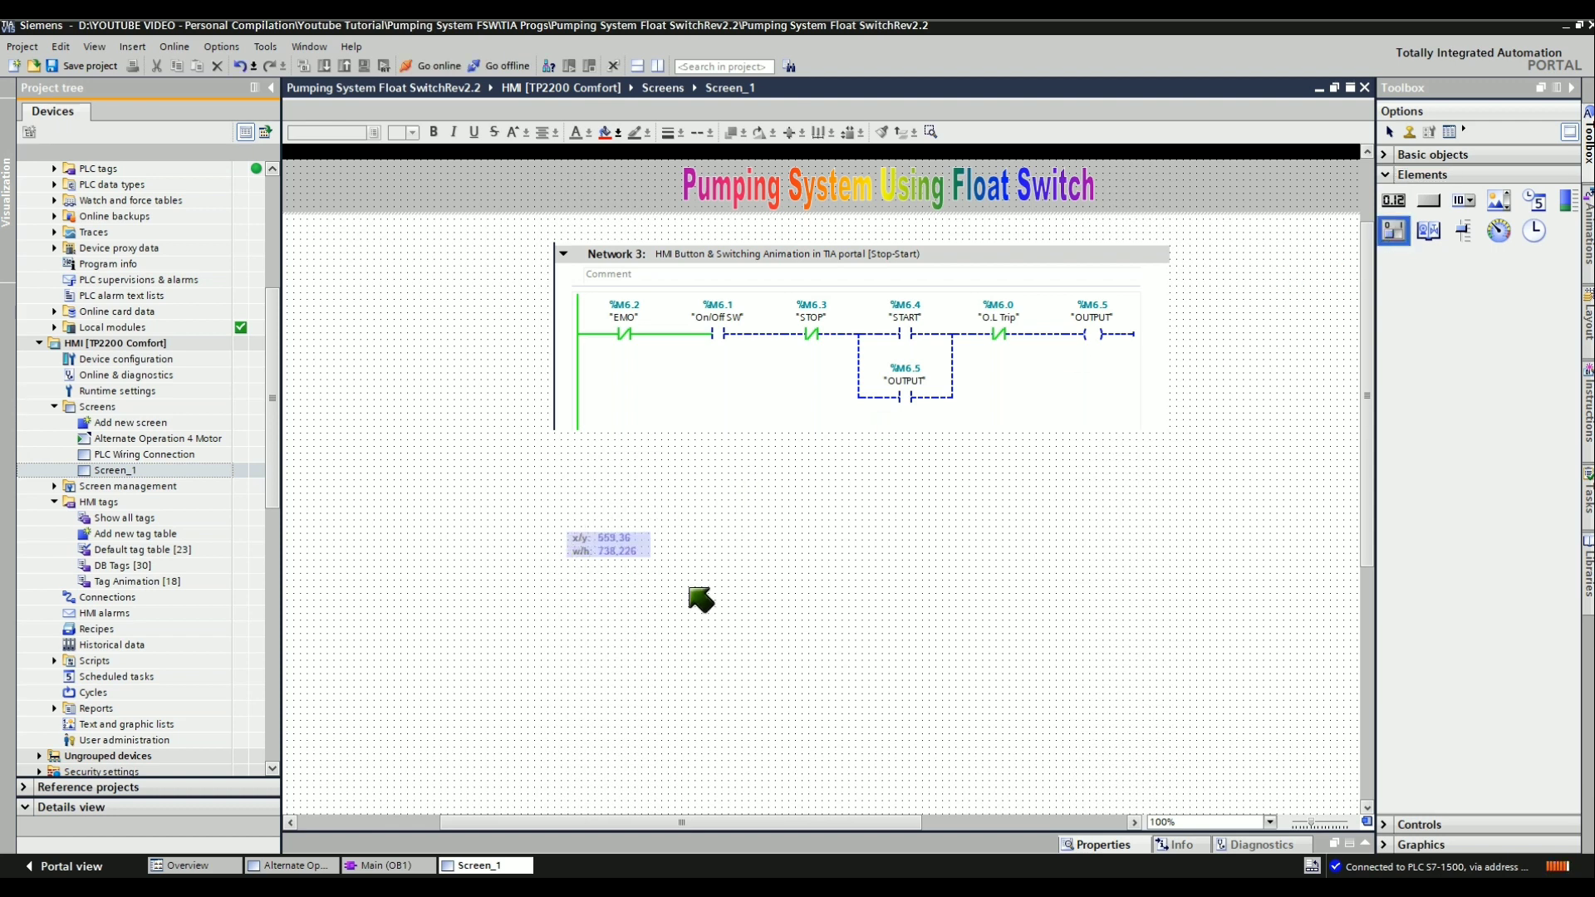
pyautogui.click(811, 609)
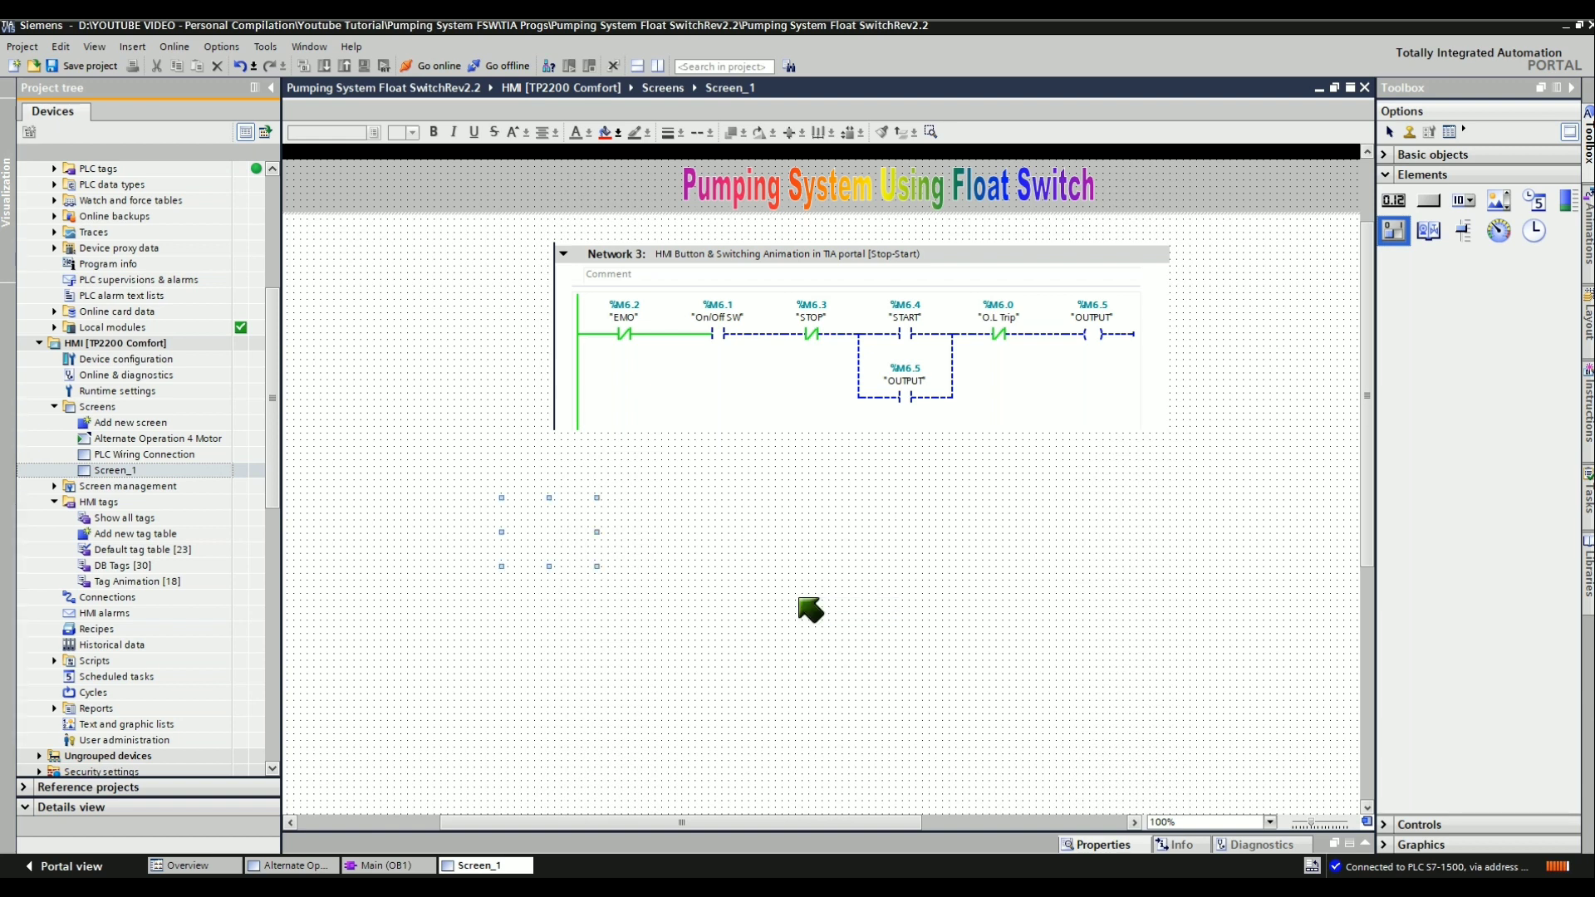
# Set the new switch's mode format to Switch with graphic
pyautogui.click(571, 544)
pyautogui.click(1097, 844)
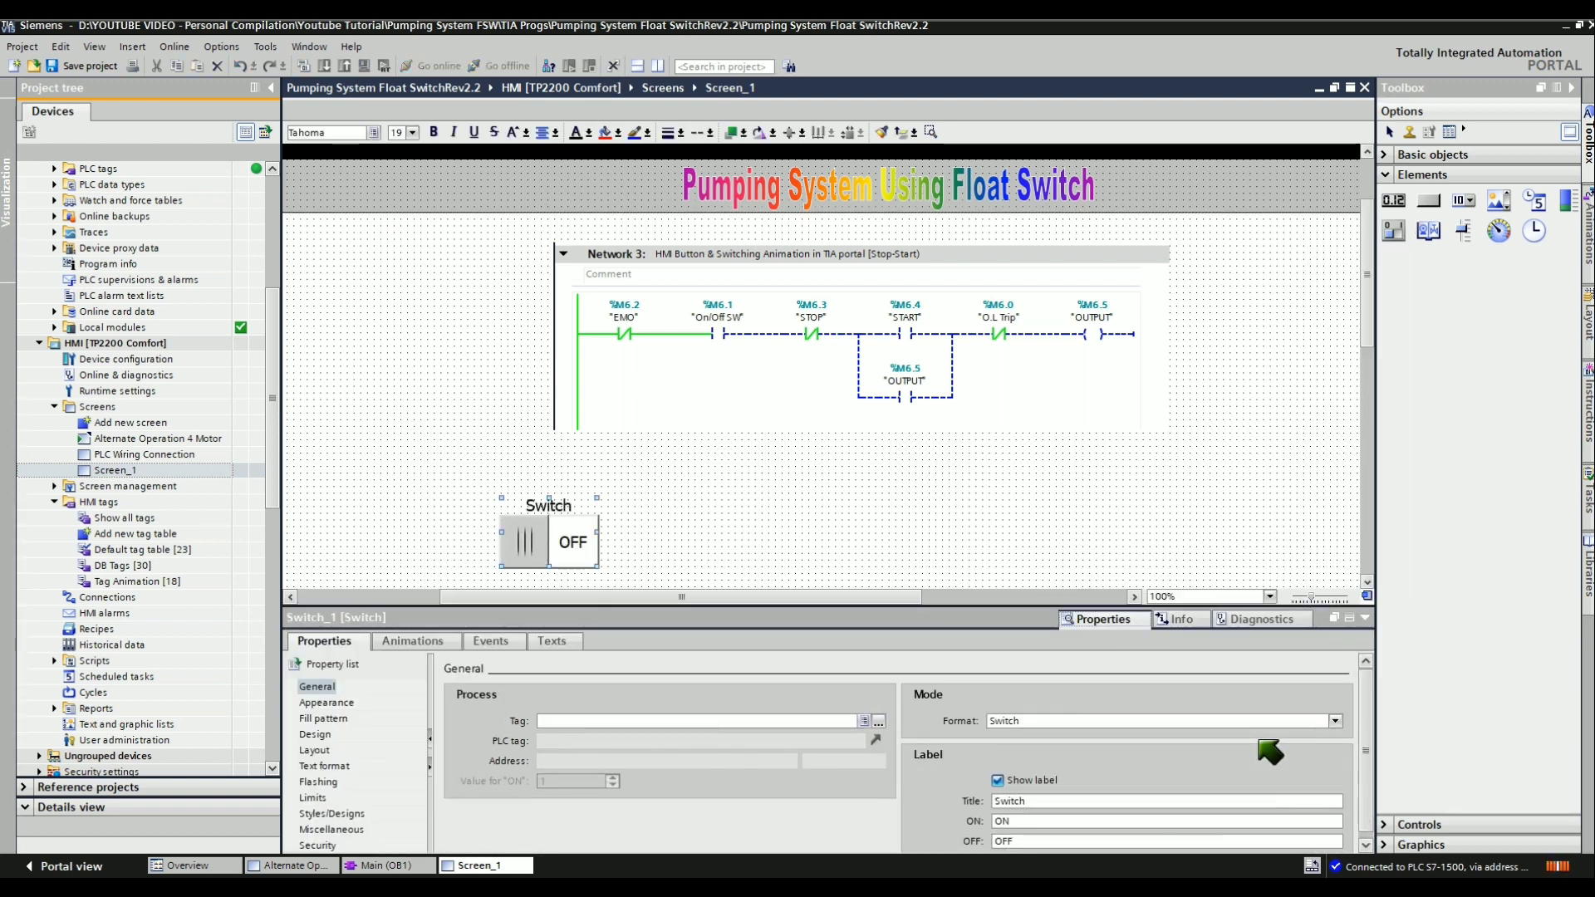
pyautogui.moveTo(822, 623); pyautogui.dragTo(822, 593)
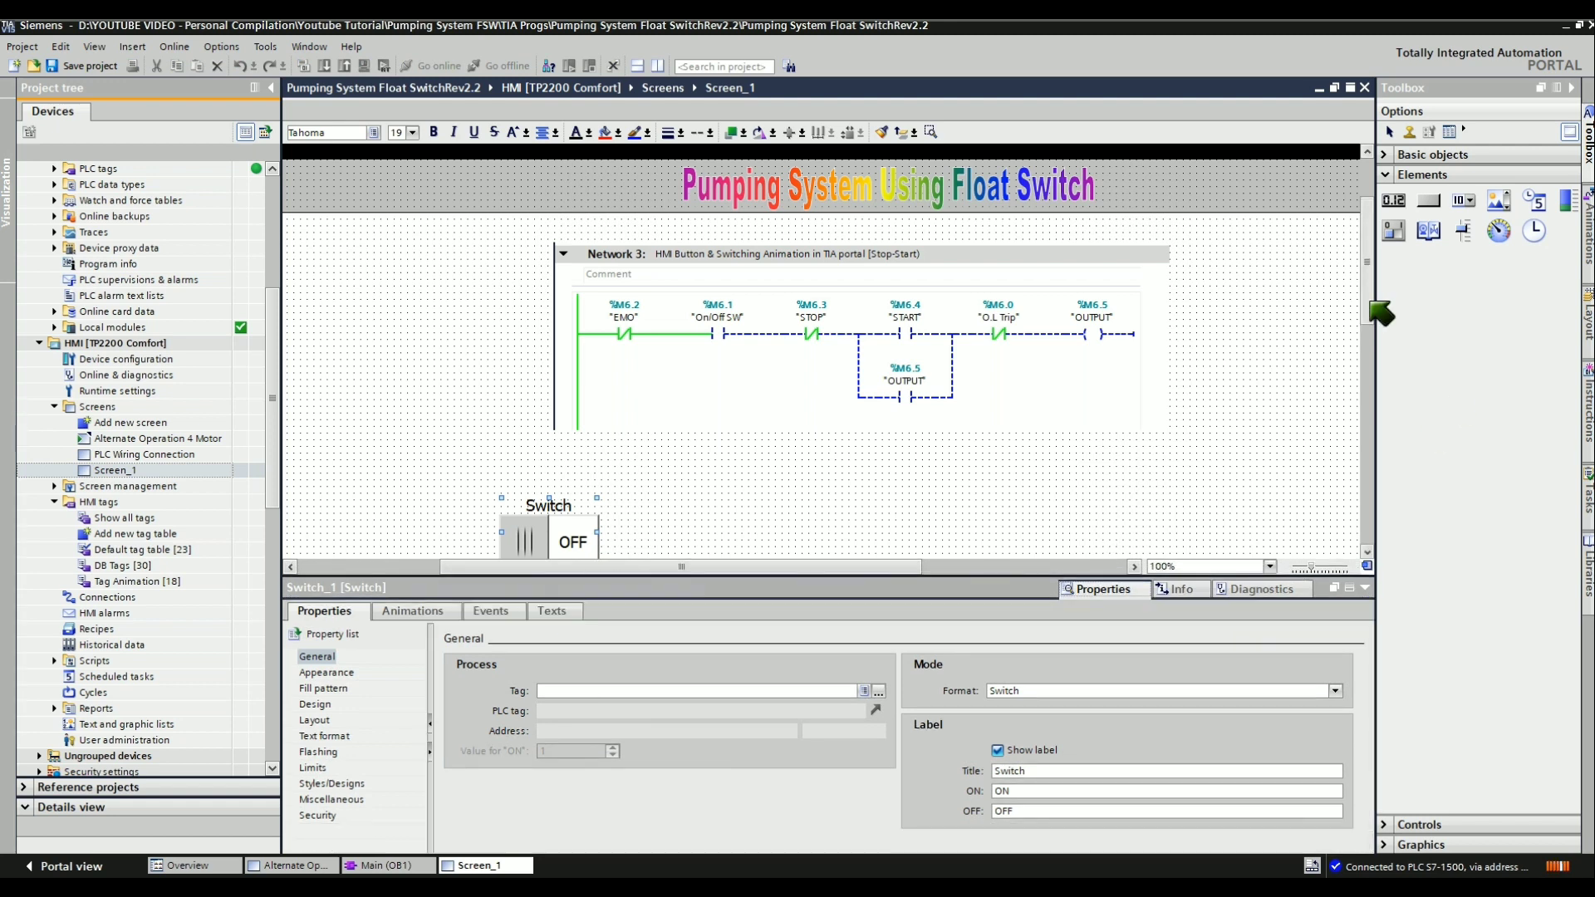
pyautogui.moveTo(1369, 319); pyautogui.dragTo(1367, 323)
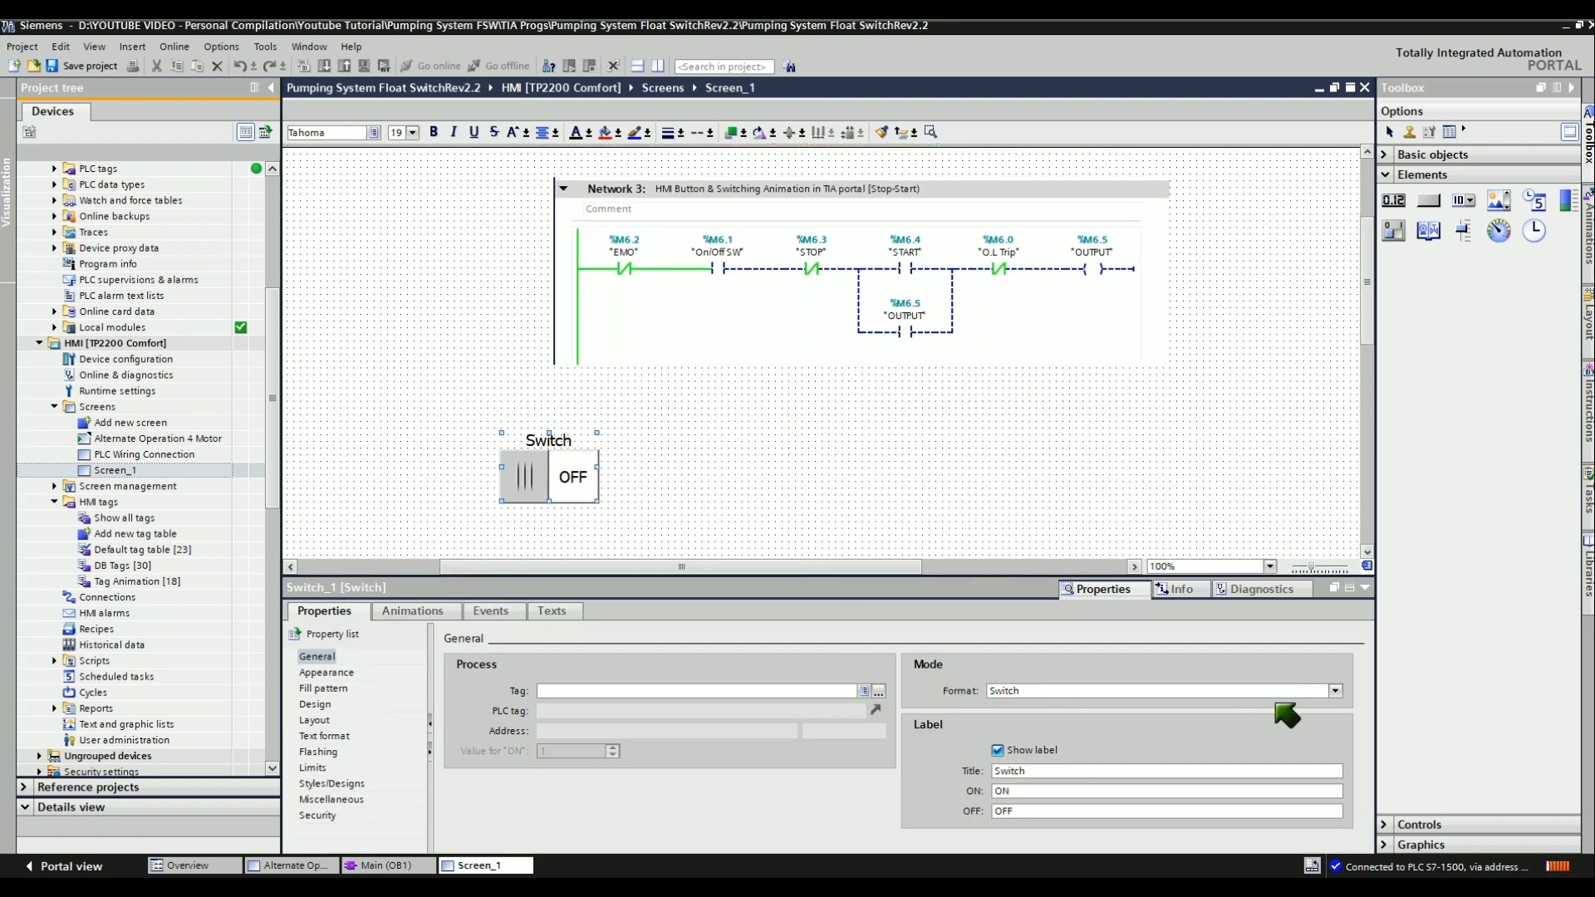
pyautogui.click(1334, 691)
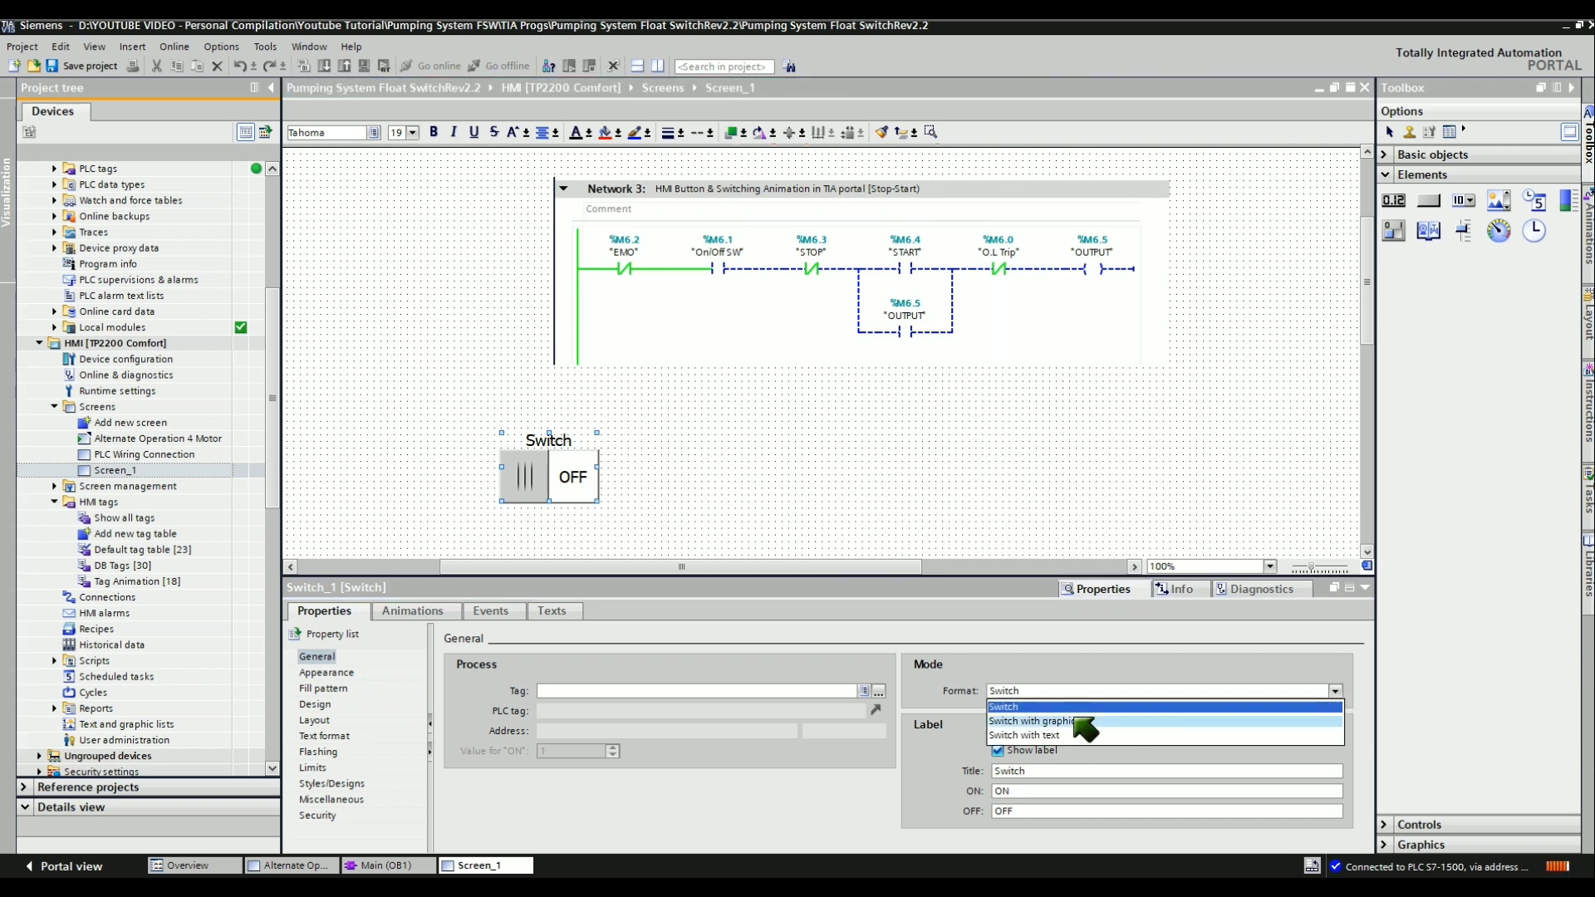
pyautogui.click(1086, 721)
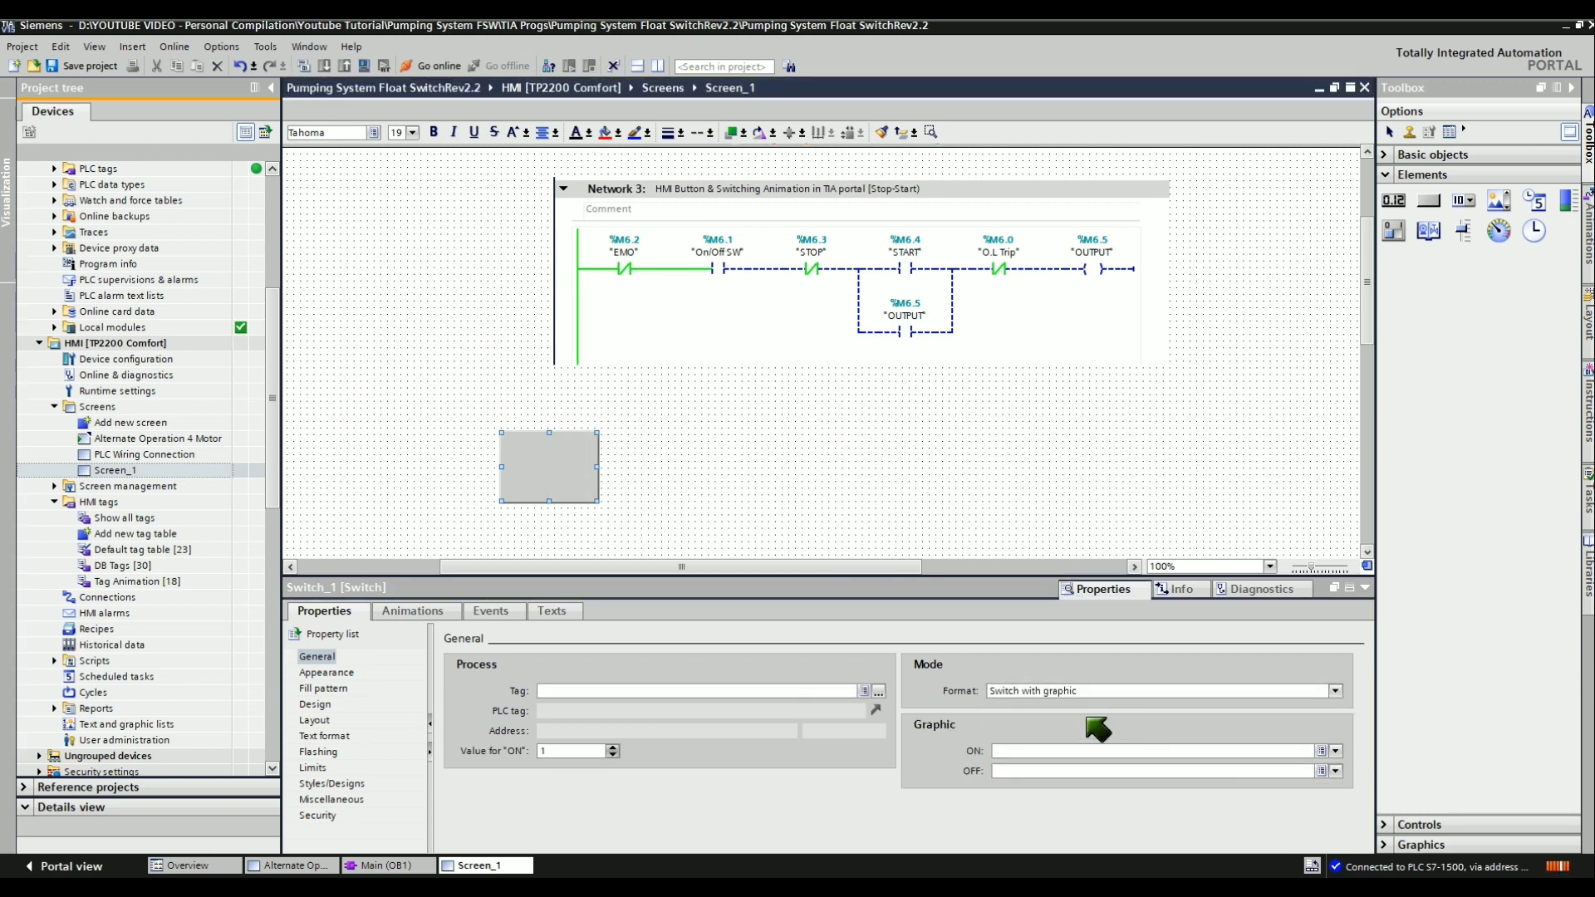
# Import the SW_E-stop -Pressed picture from New GRAPHIC FOLDER as the switch's ON graphic
pyautogui.click(1334, 751)
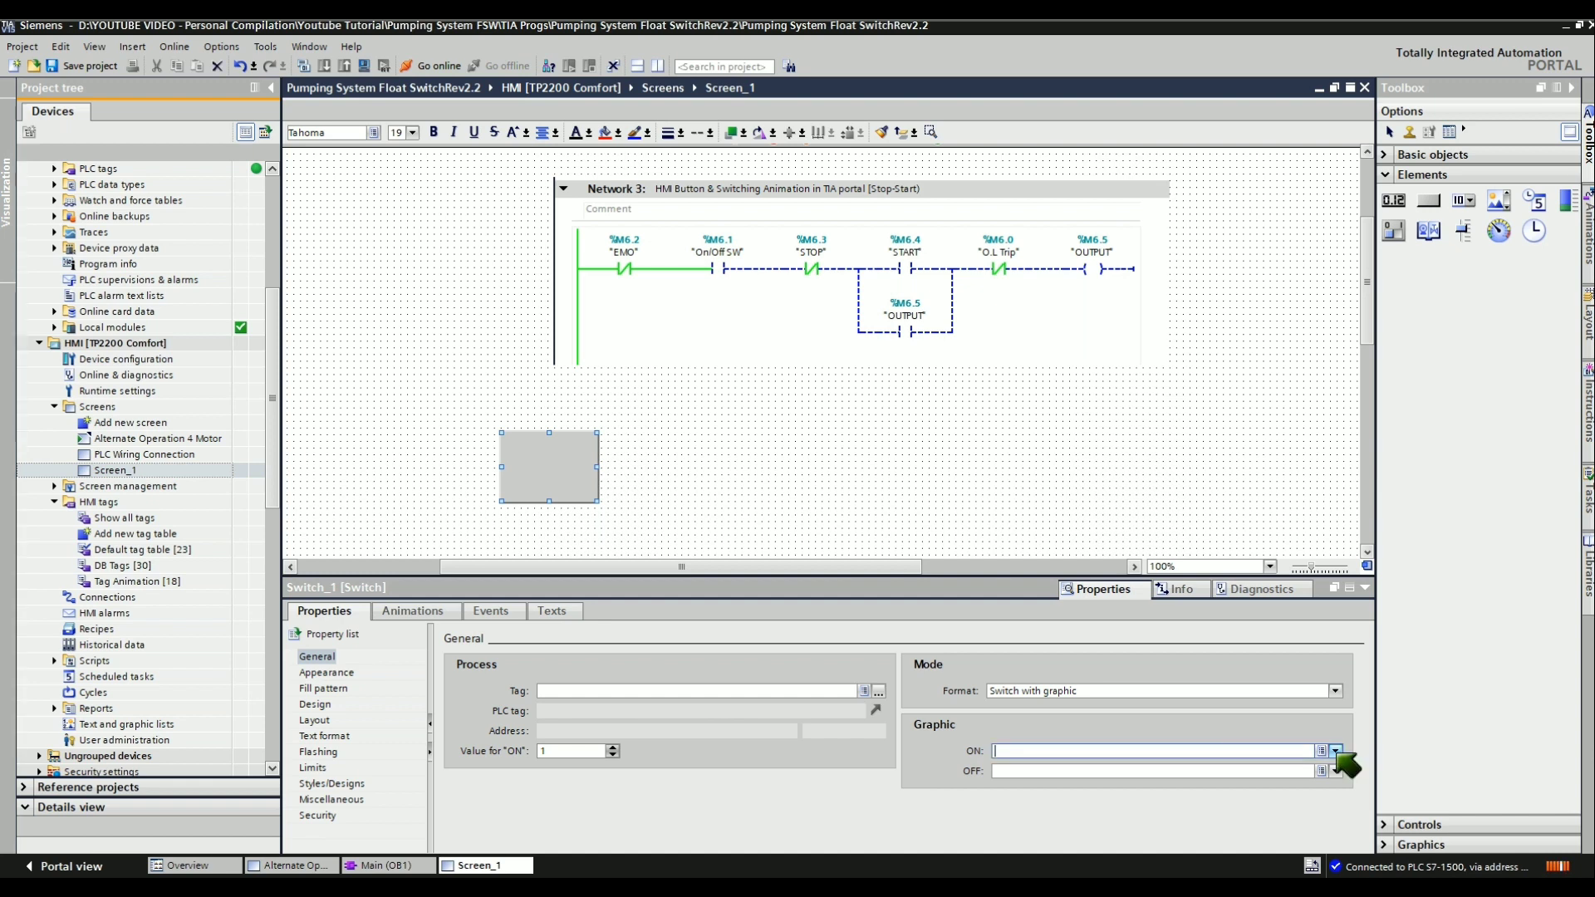
pyautogui.click(1335, 751)
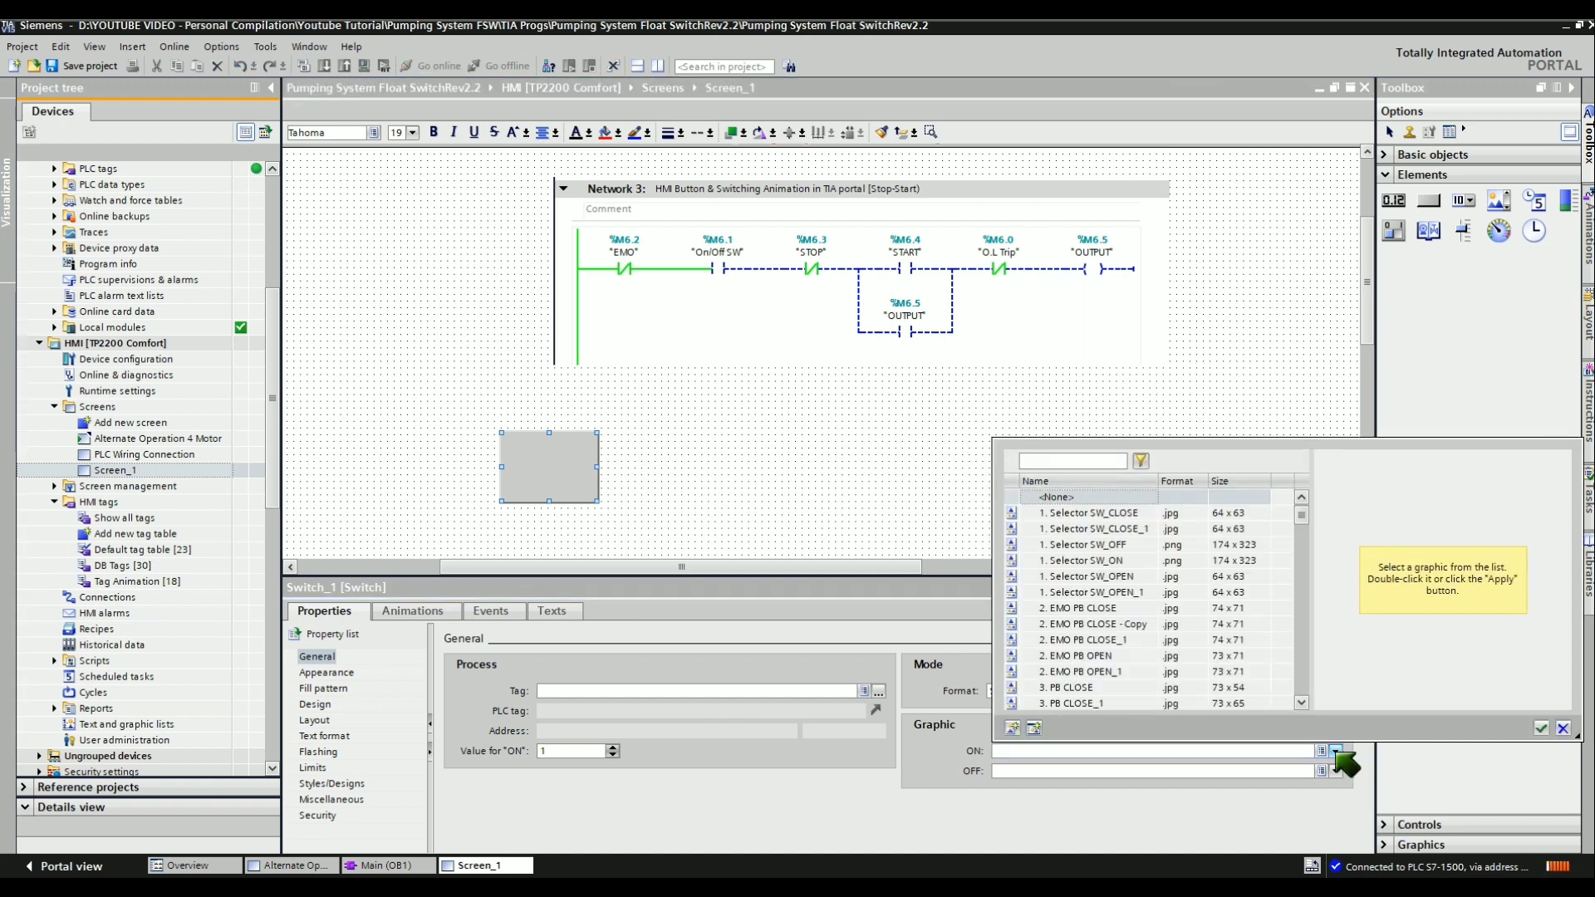
pyautogui.click(1013, 728)
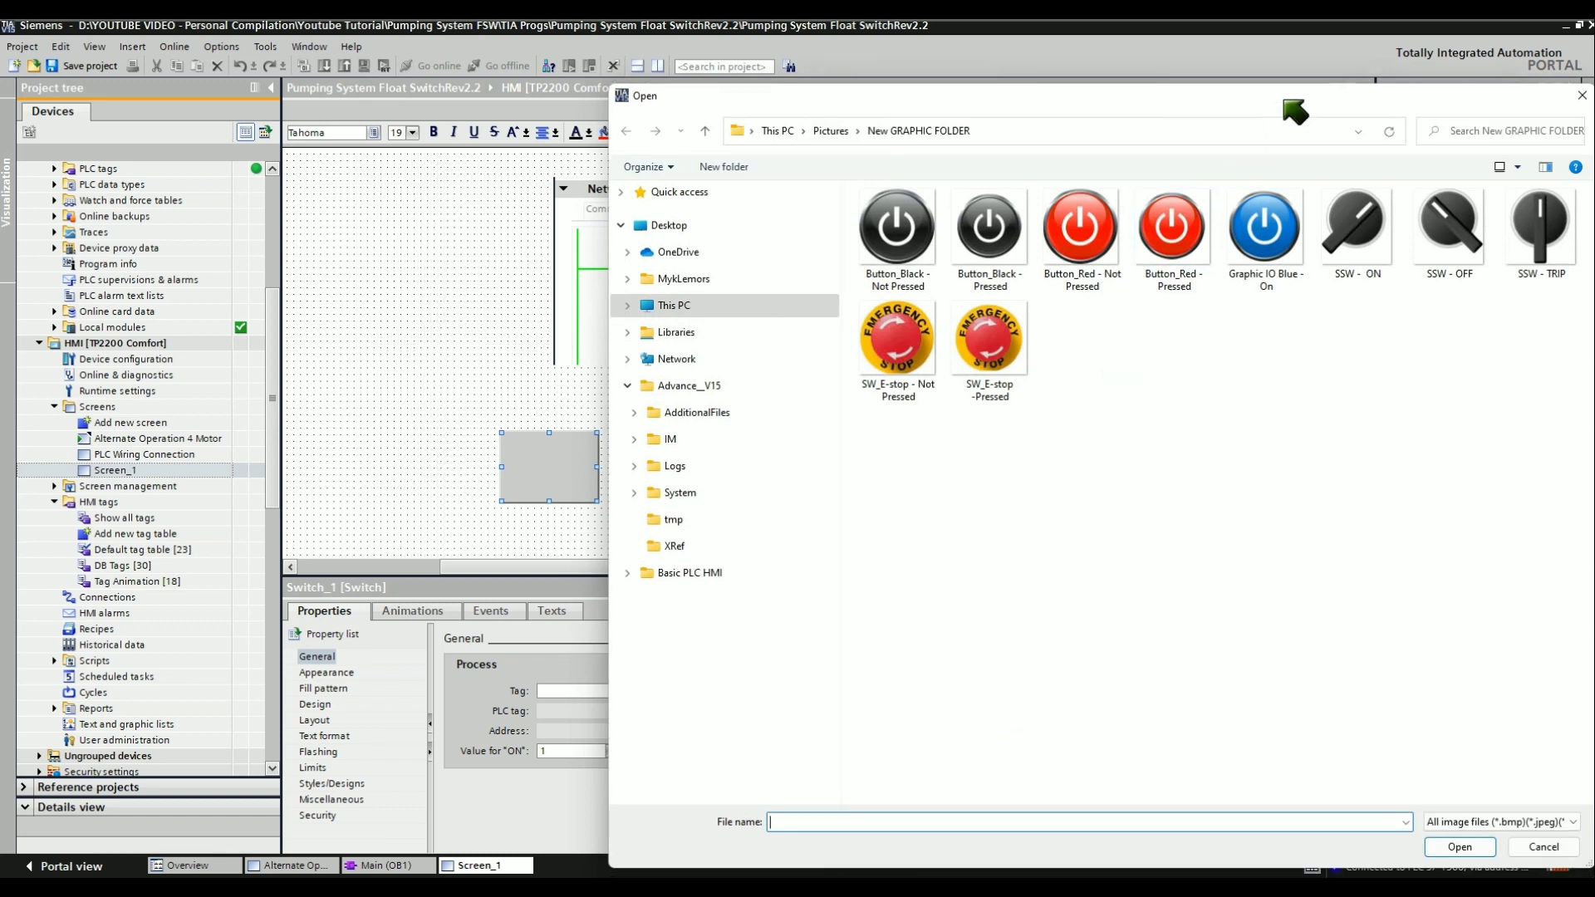
pyautogui.moveTo(1283, 100)
pyautogui.mouseDown()
pyautogui.moveTo(515, 192)
pyautogui.moveTo(662, 130)
pyautogui.moveTo(823, 101)
pyautogui.moveTo(1287, 105)
pyautogui.mouseUp()
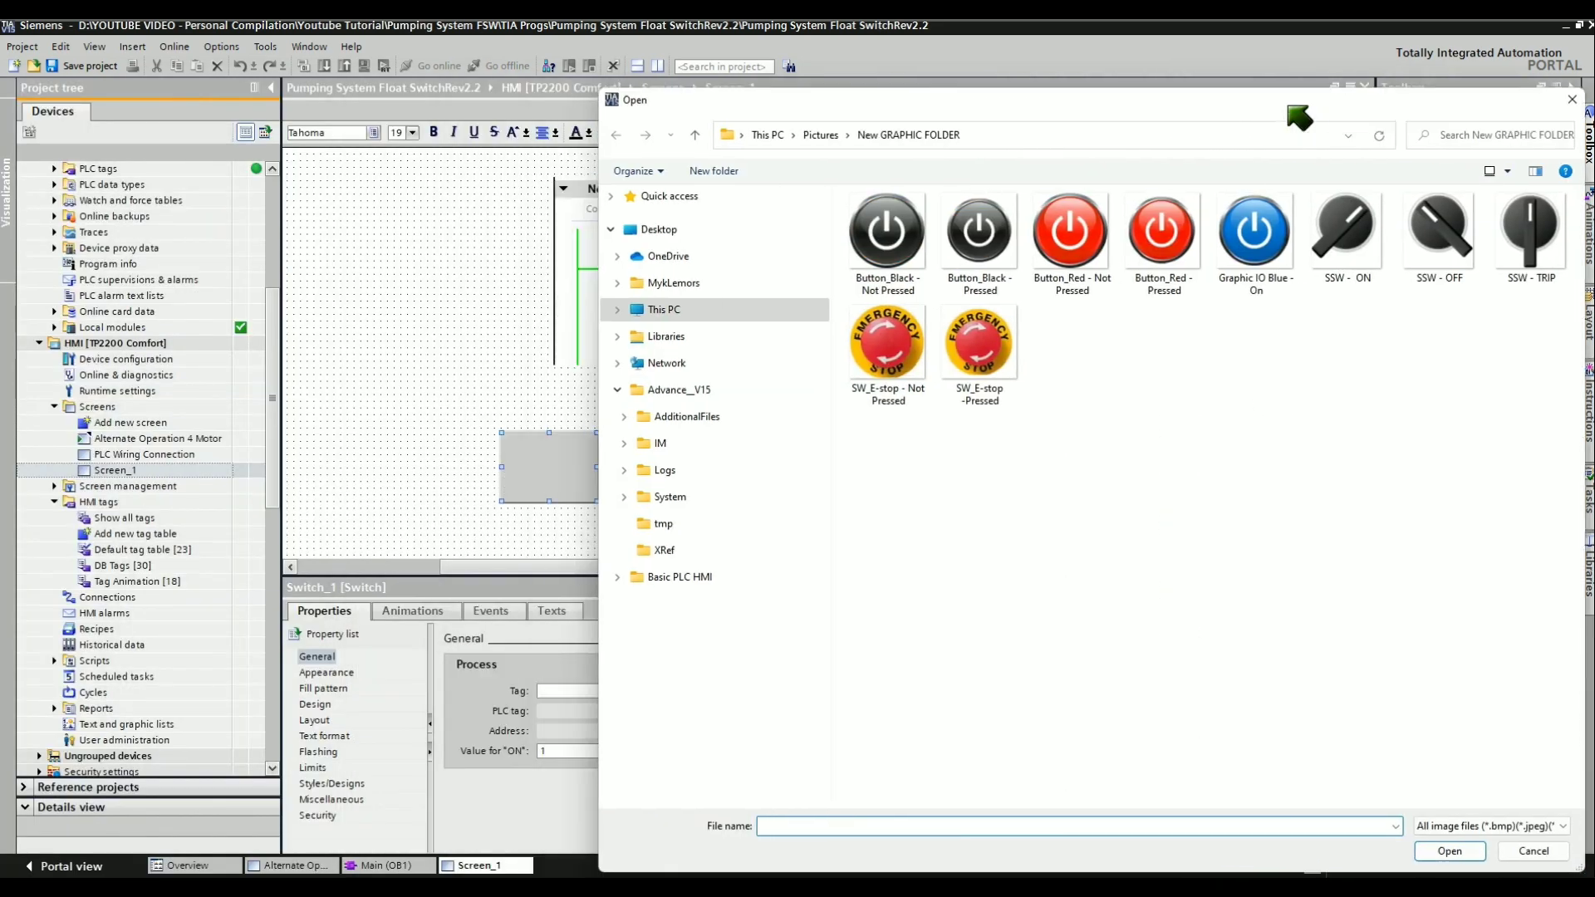
pyautogui.click(997, 390)
pyautogui.click(1450, 850)
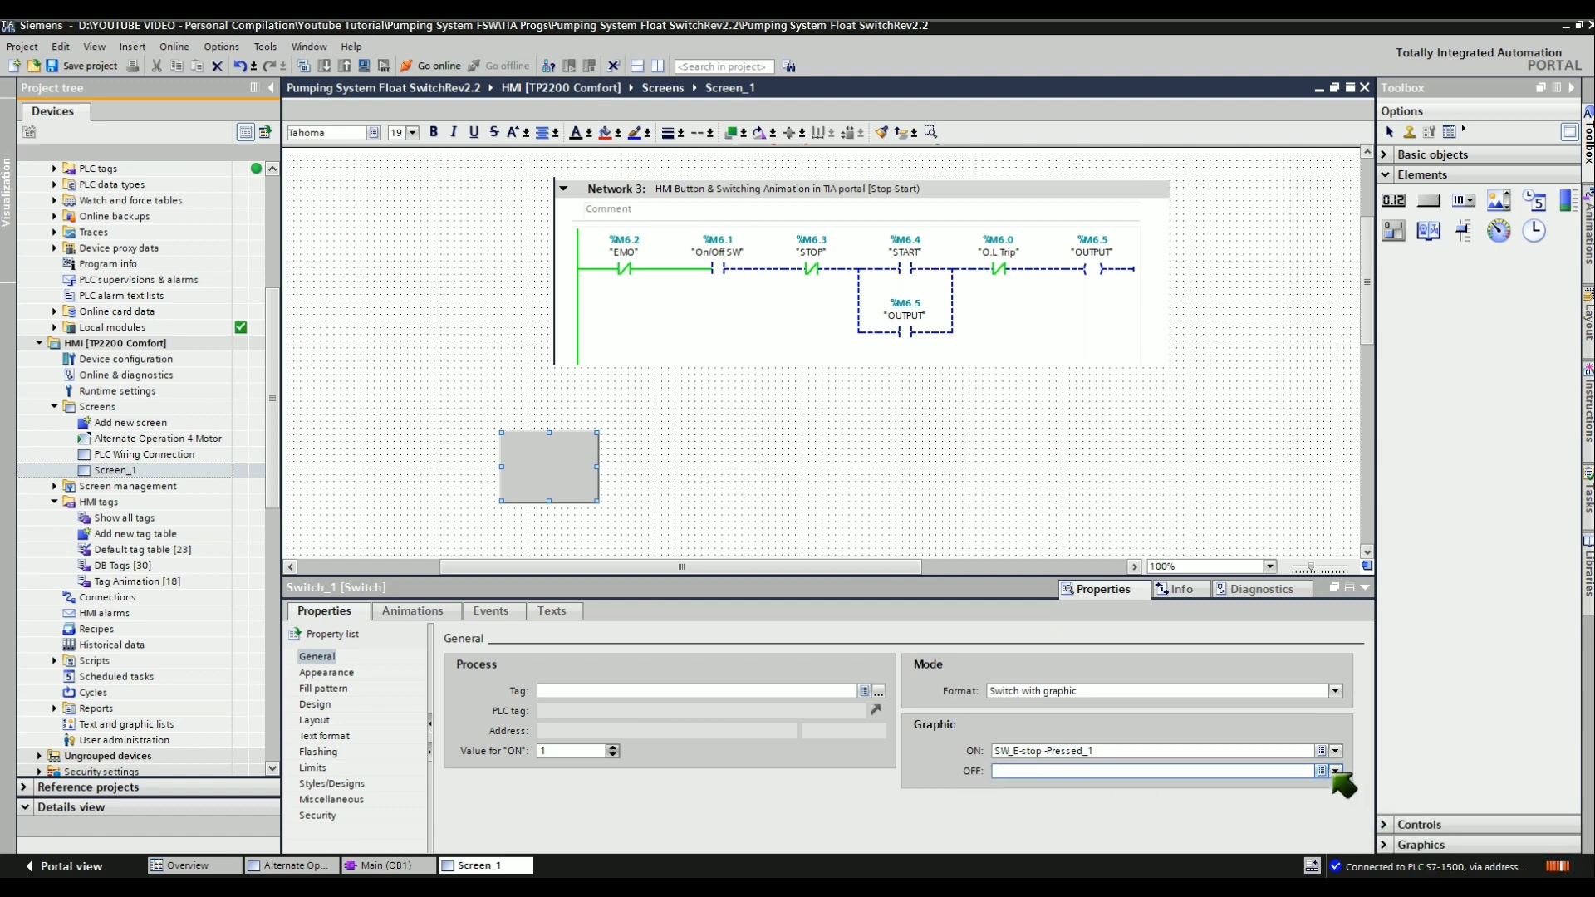
# Import the SW_E-stop - Not Pressed picture as the switch's OFF graphic and enlarge the switch to a round shape
pyautogui.click(1335, 771)
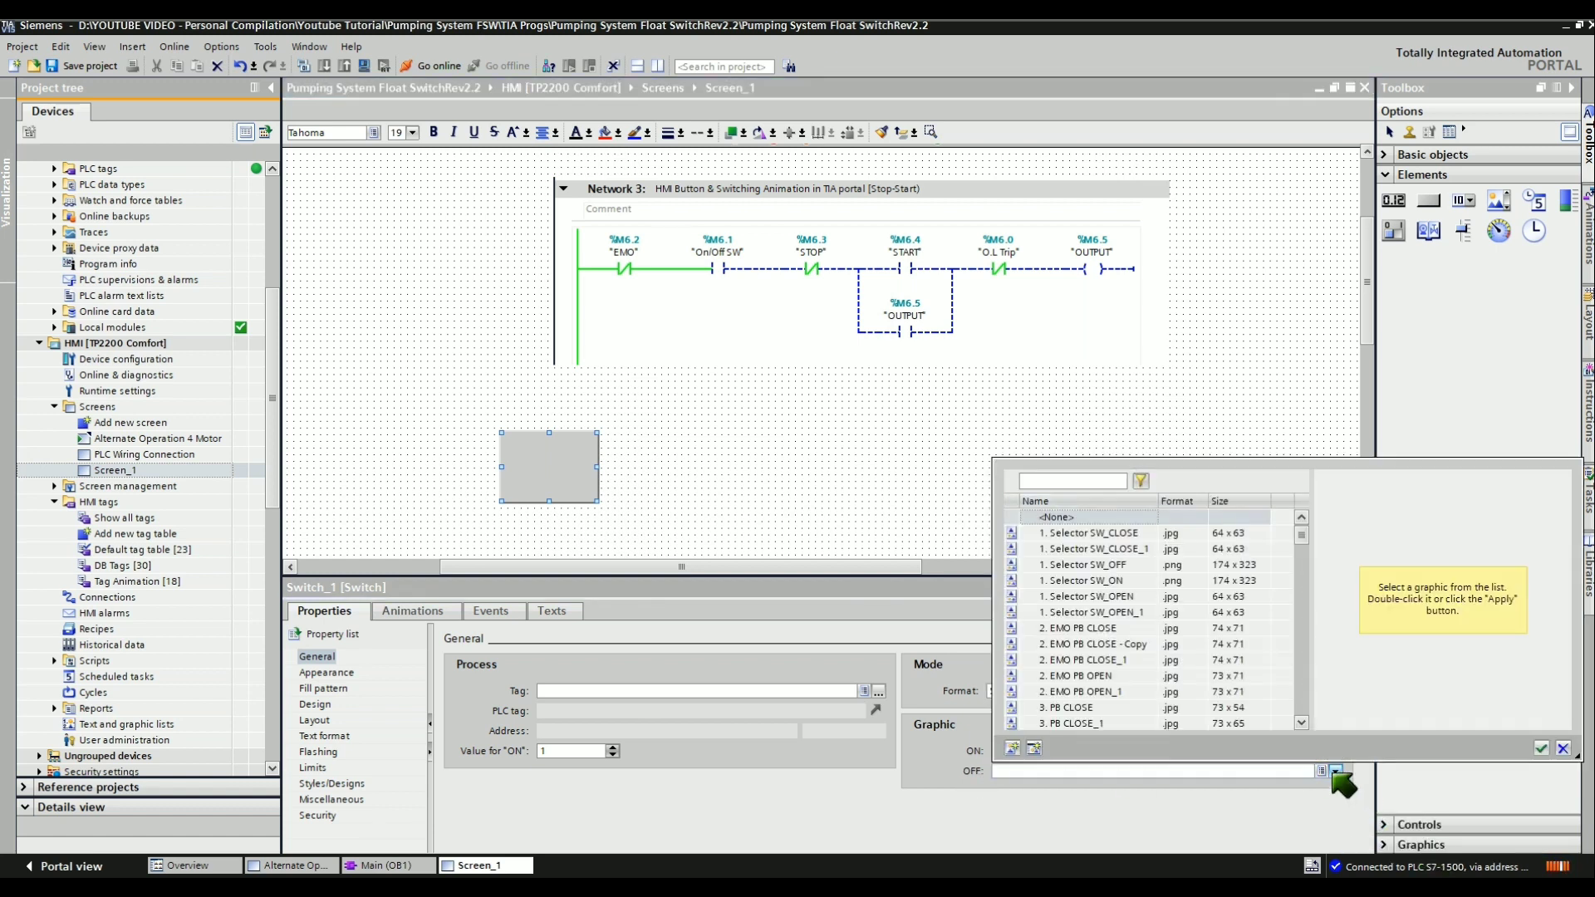
pyautogui.click(1010, 748)
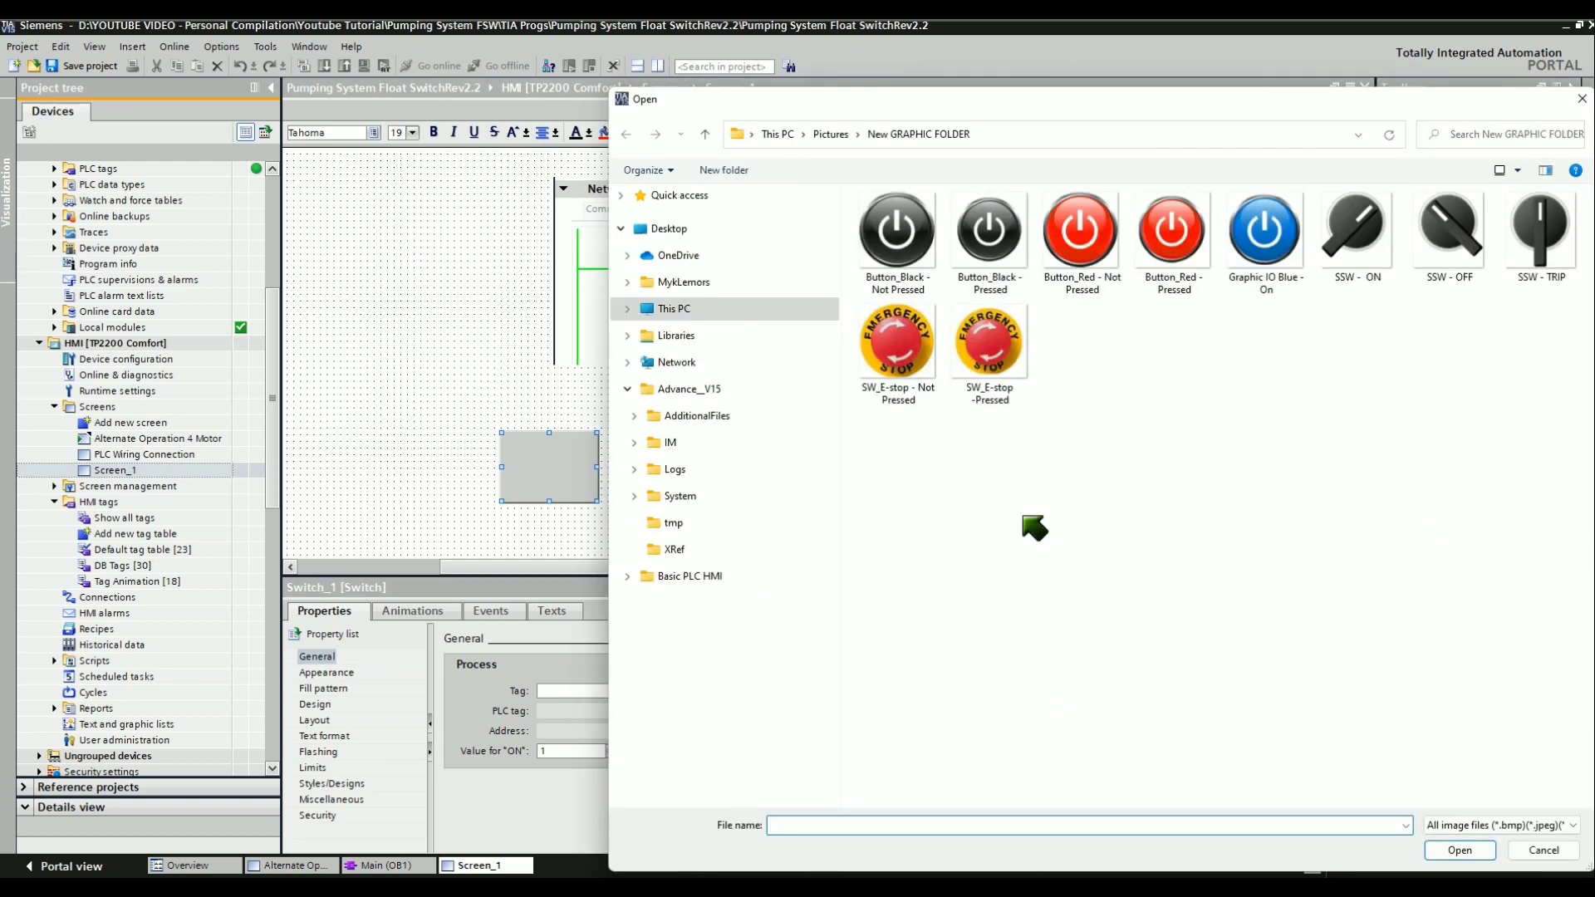
pyautogui.click(897, 349)
pyautogui.click(1458, 850)
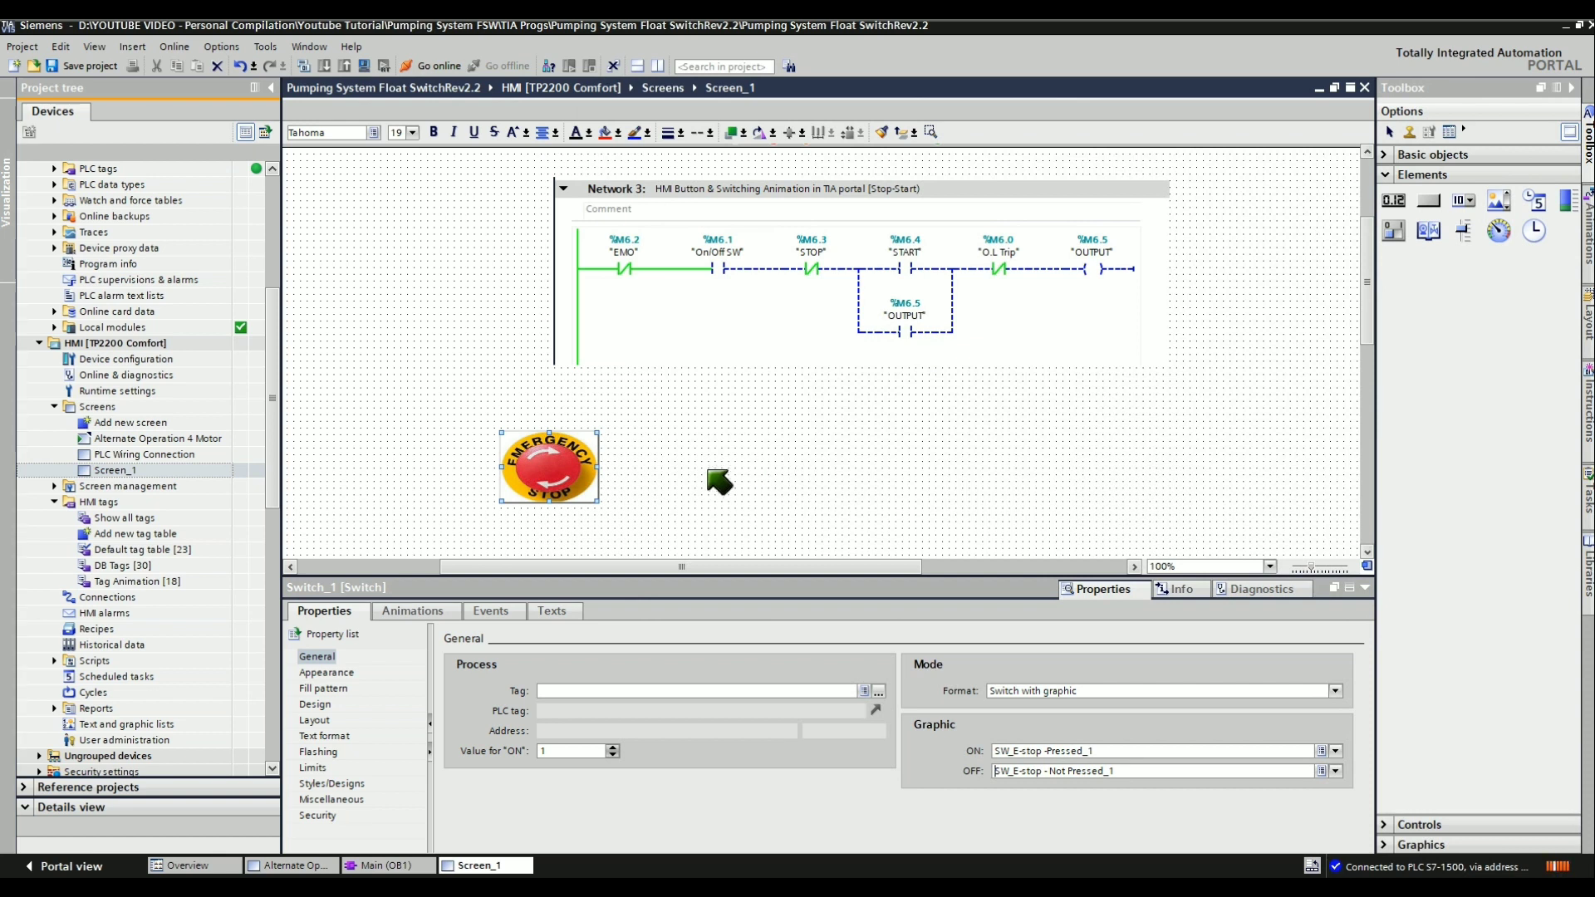
pyautogui.moveTo(569, 471); pyautogui.dragTo(593, 495)
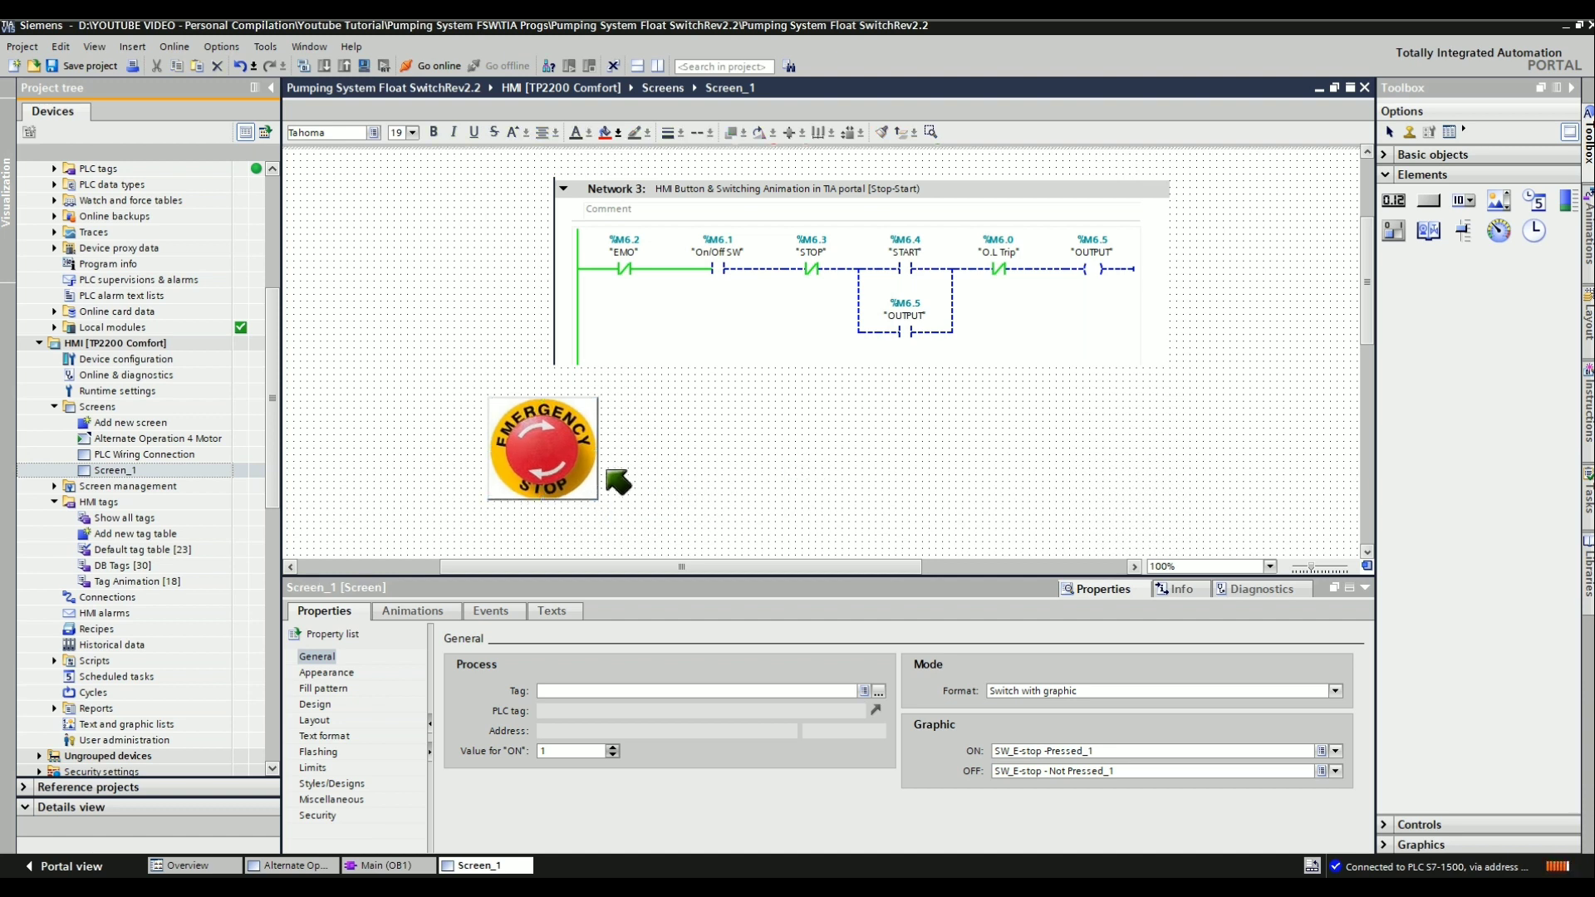
pyautogui.click(619, 482)
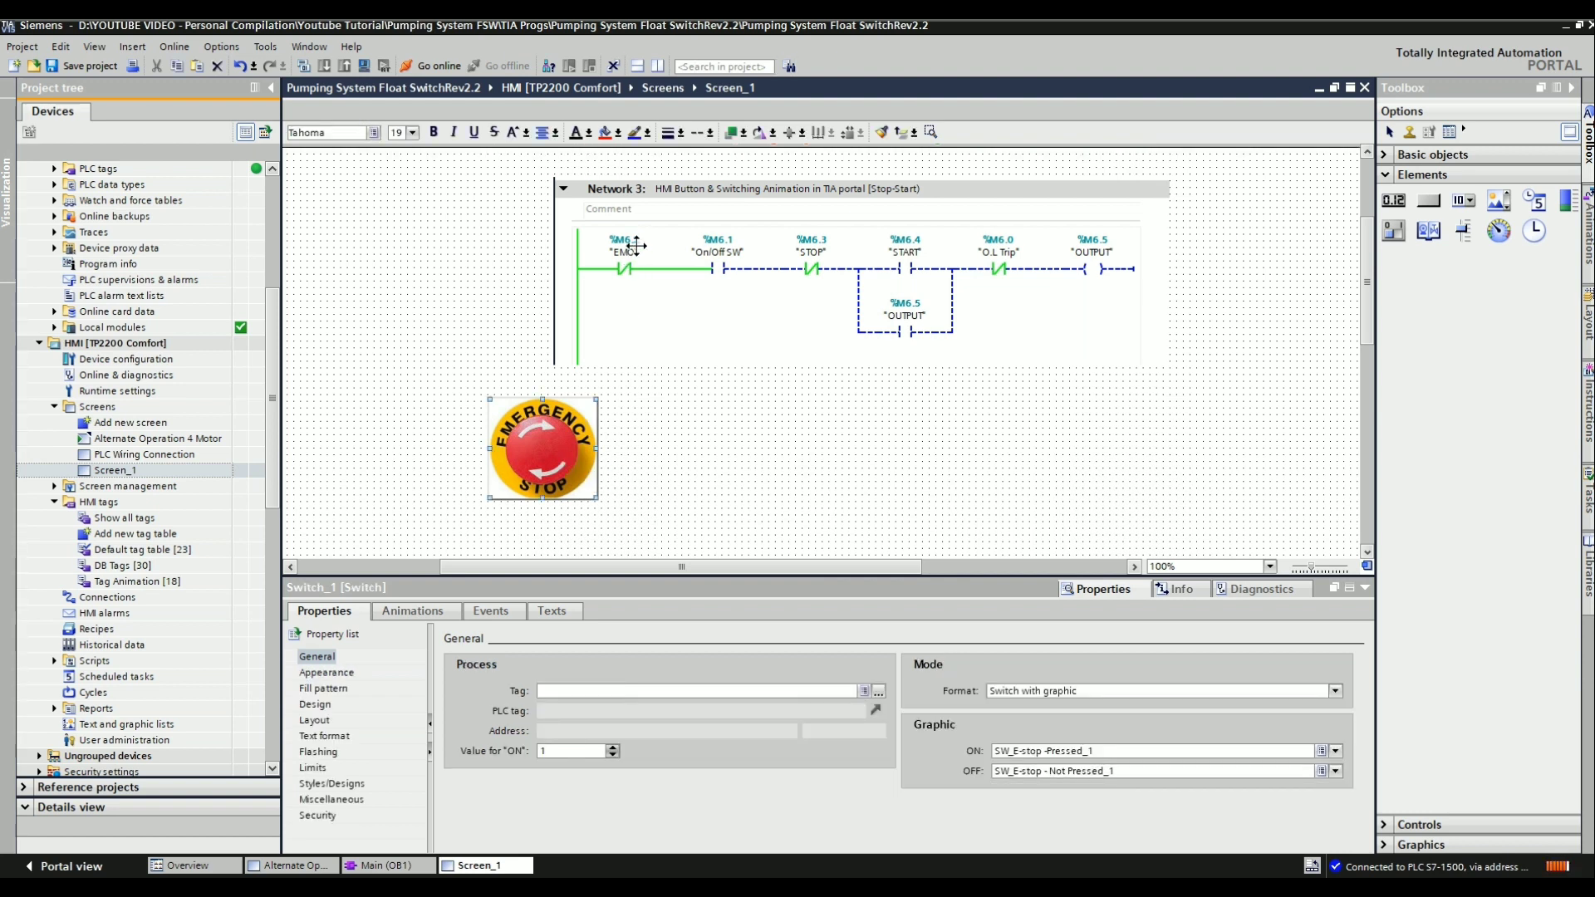
# Link the emergency stop switch to the PLC tag EMO (%M6.2)
pyautogui.click(878, 691)
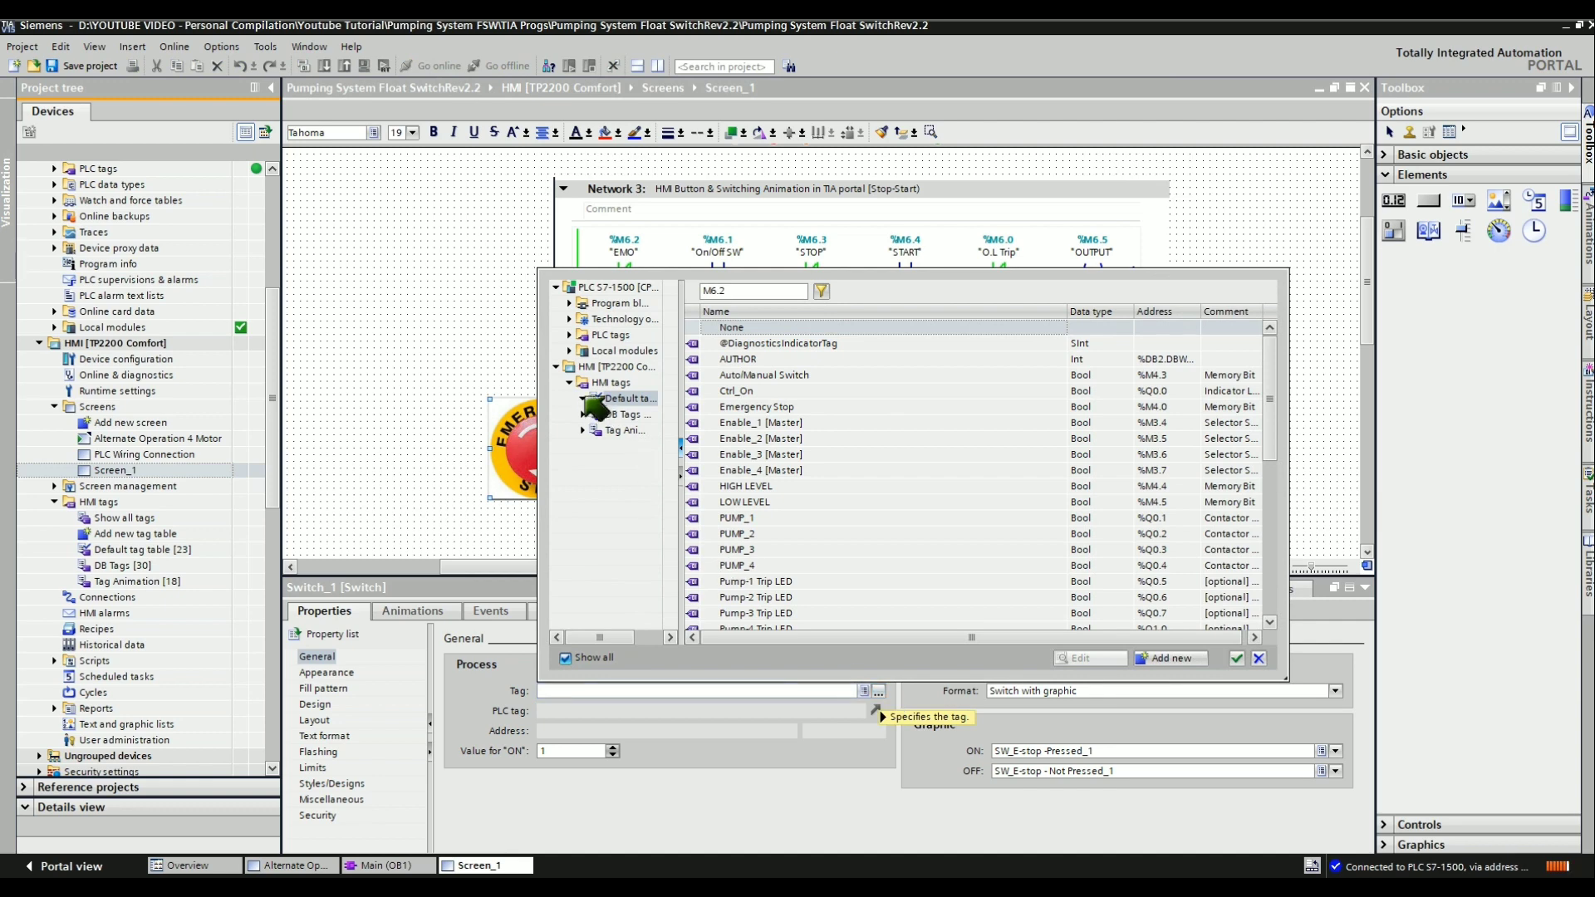
pyautogui.click(599, 287)
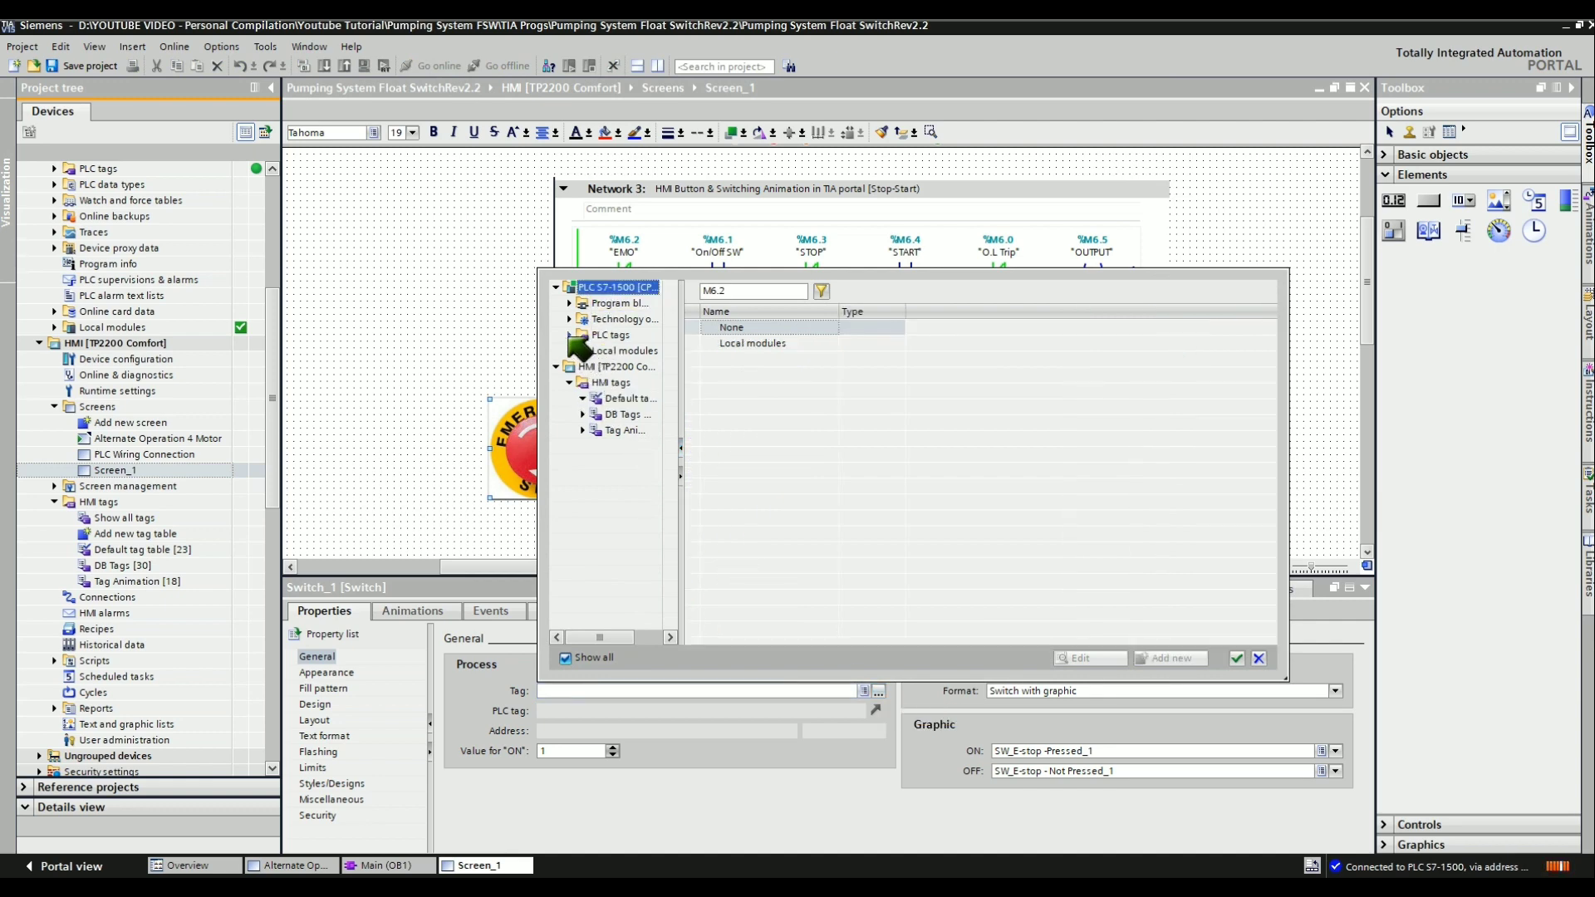
pyautogui.click(570, 335)
pyautogui.click(627, 366)
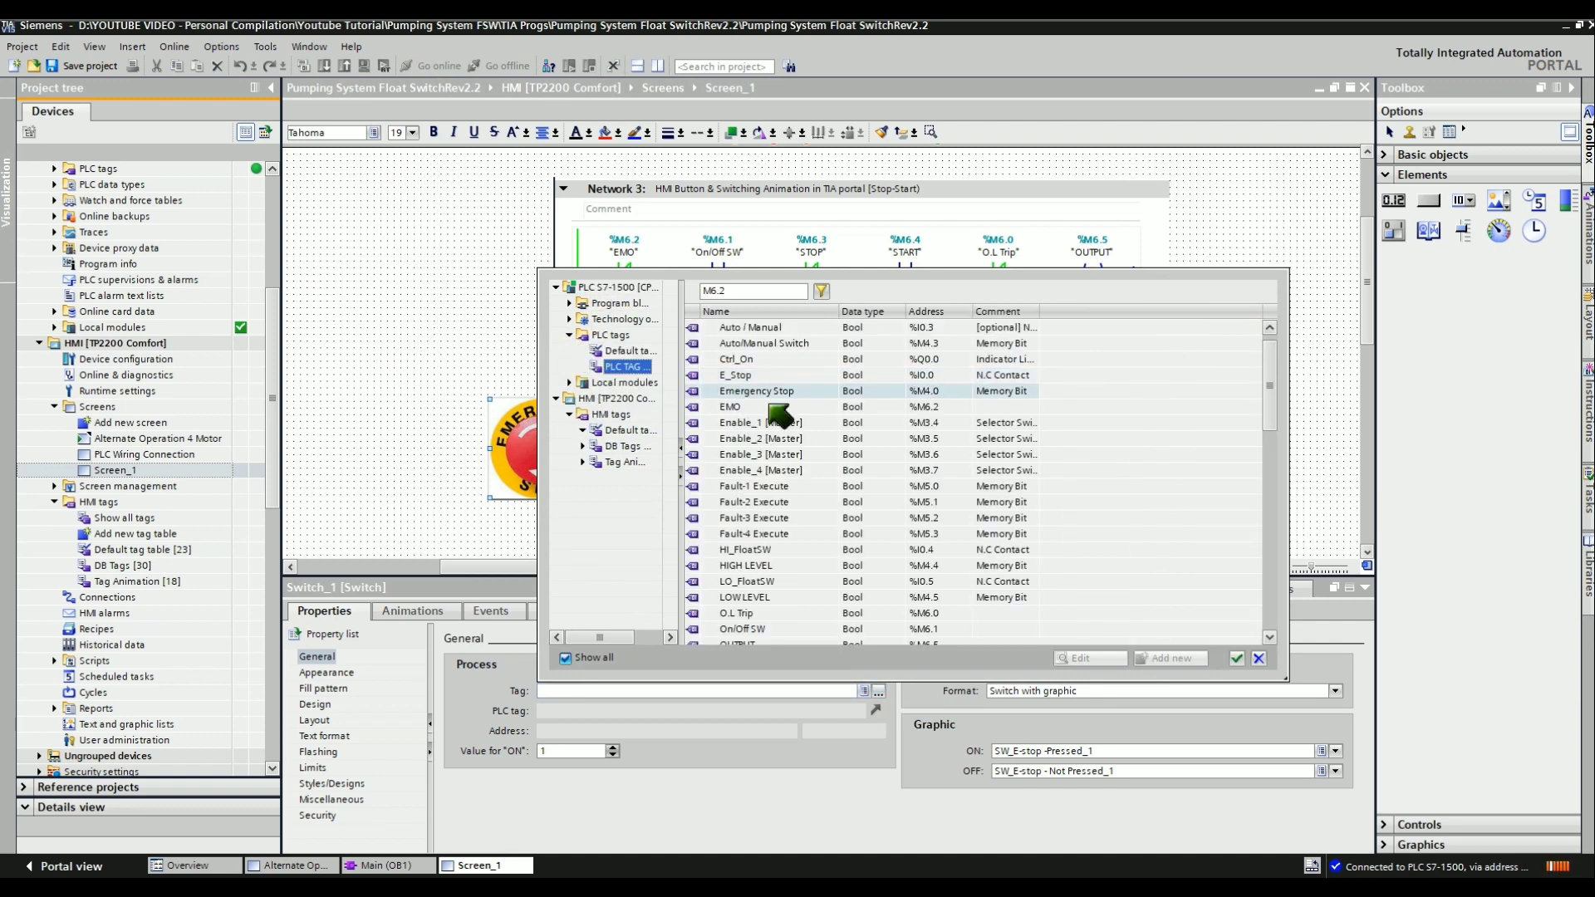
pyautogui.click(955, 408)
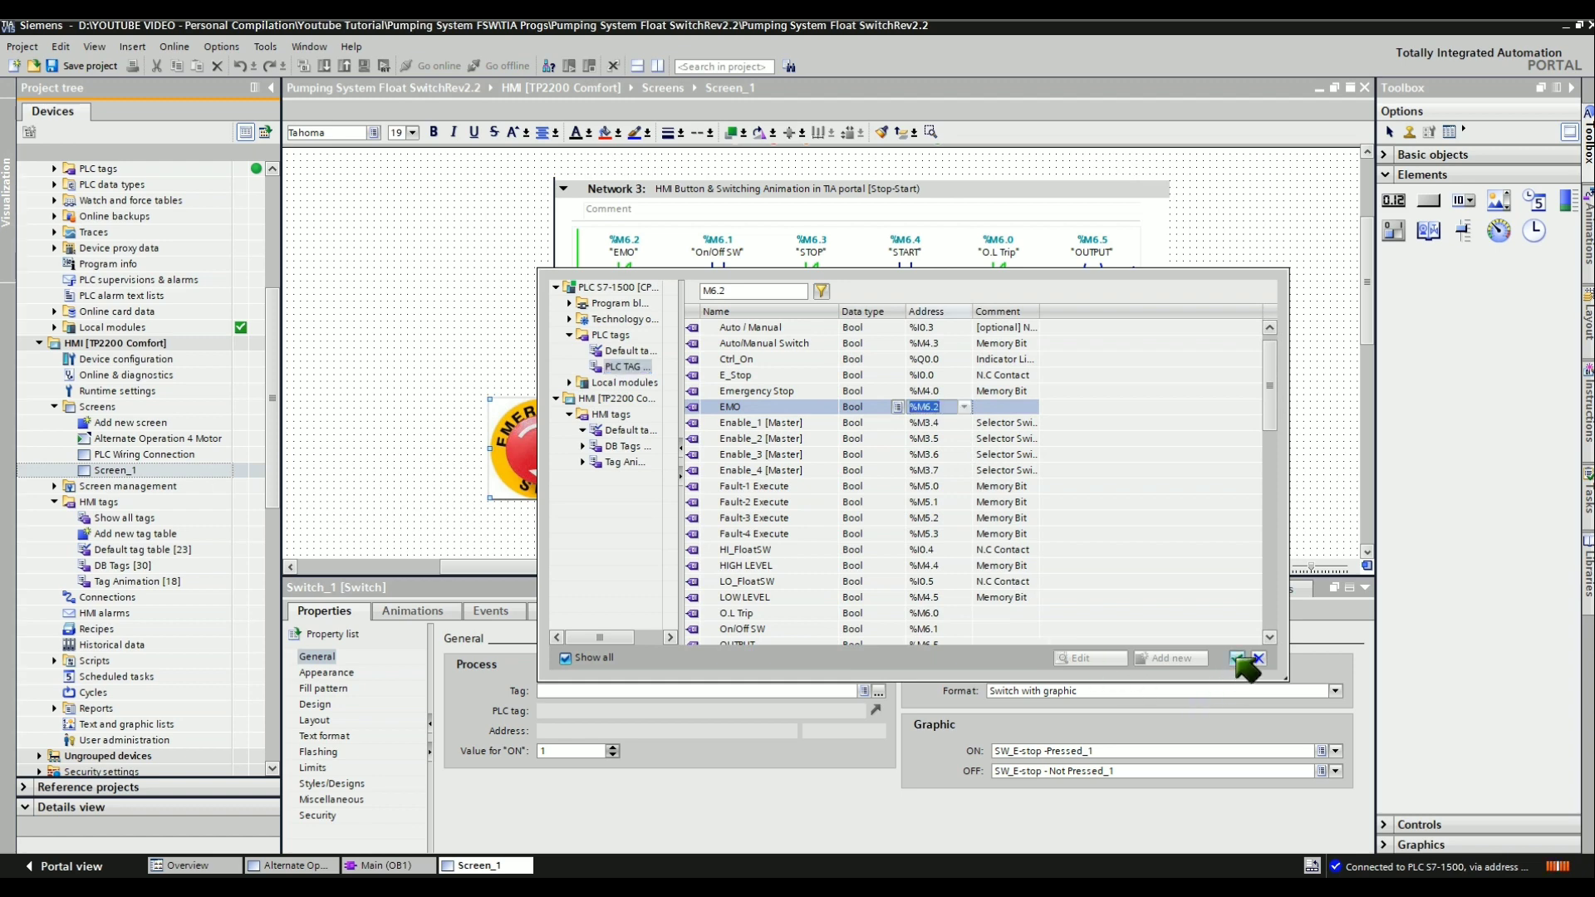
pyautogui.click(1236, 659)
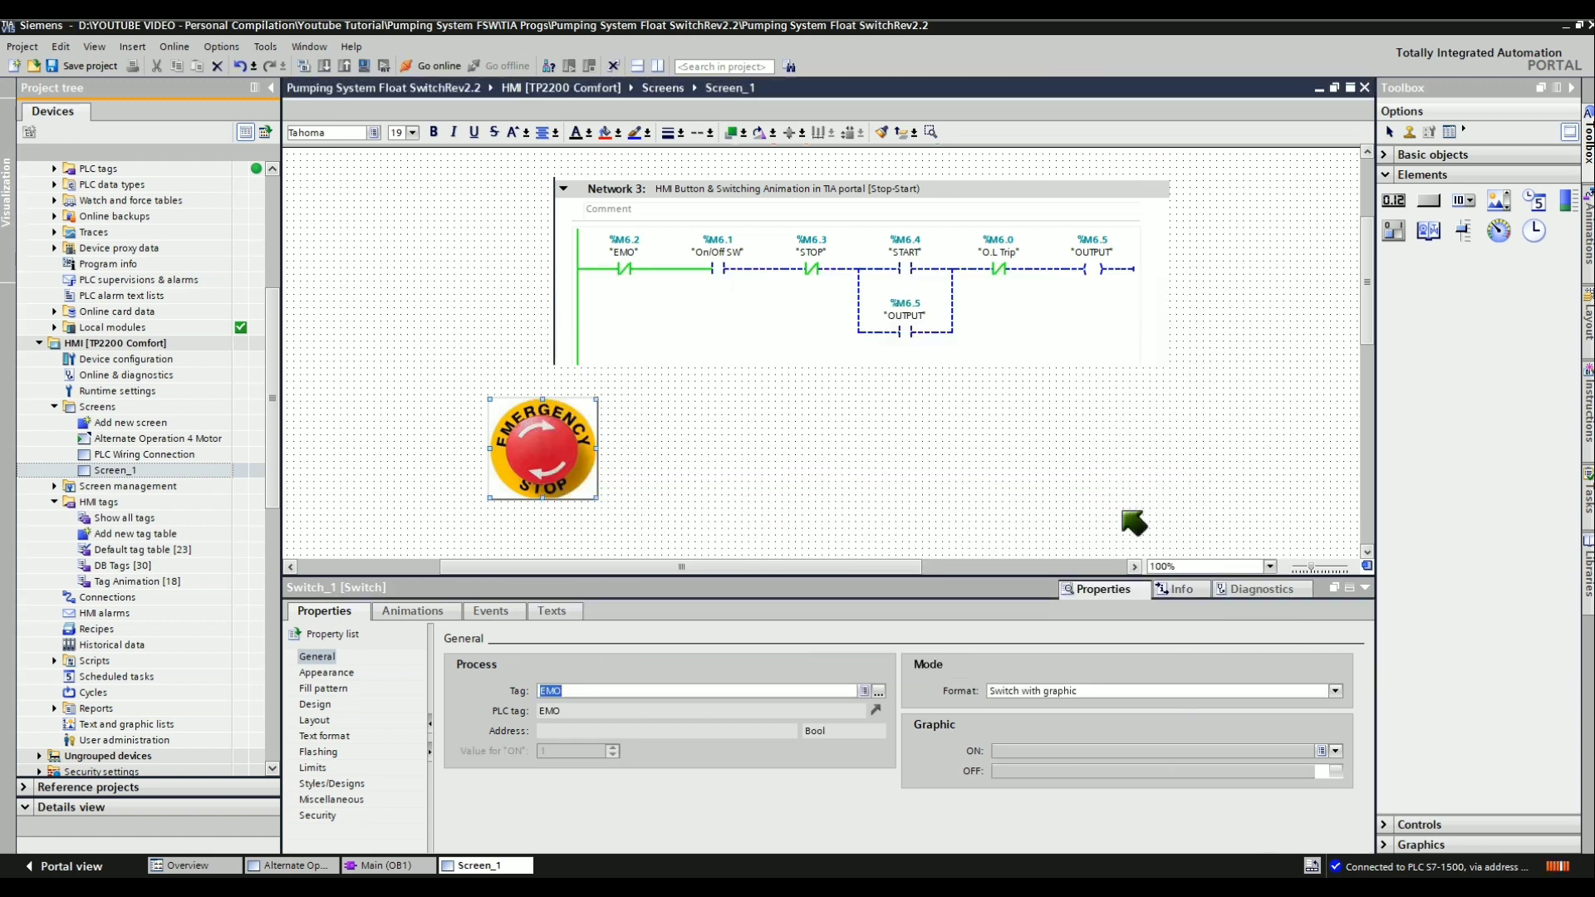
pyautogui.click(656, 455)
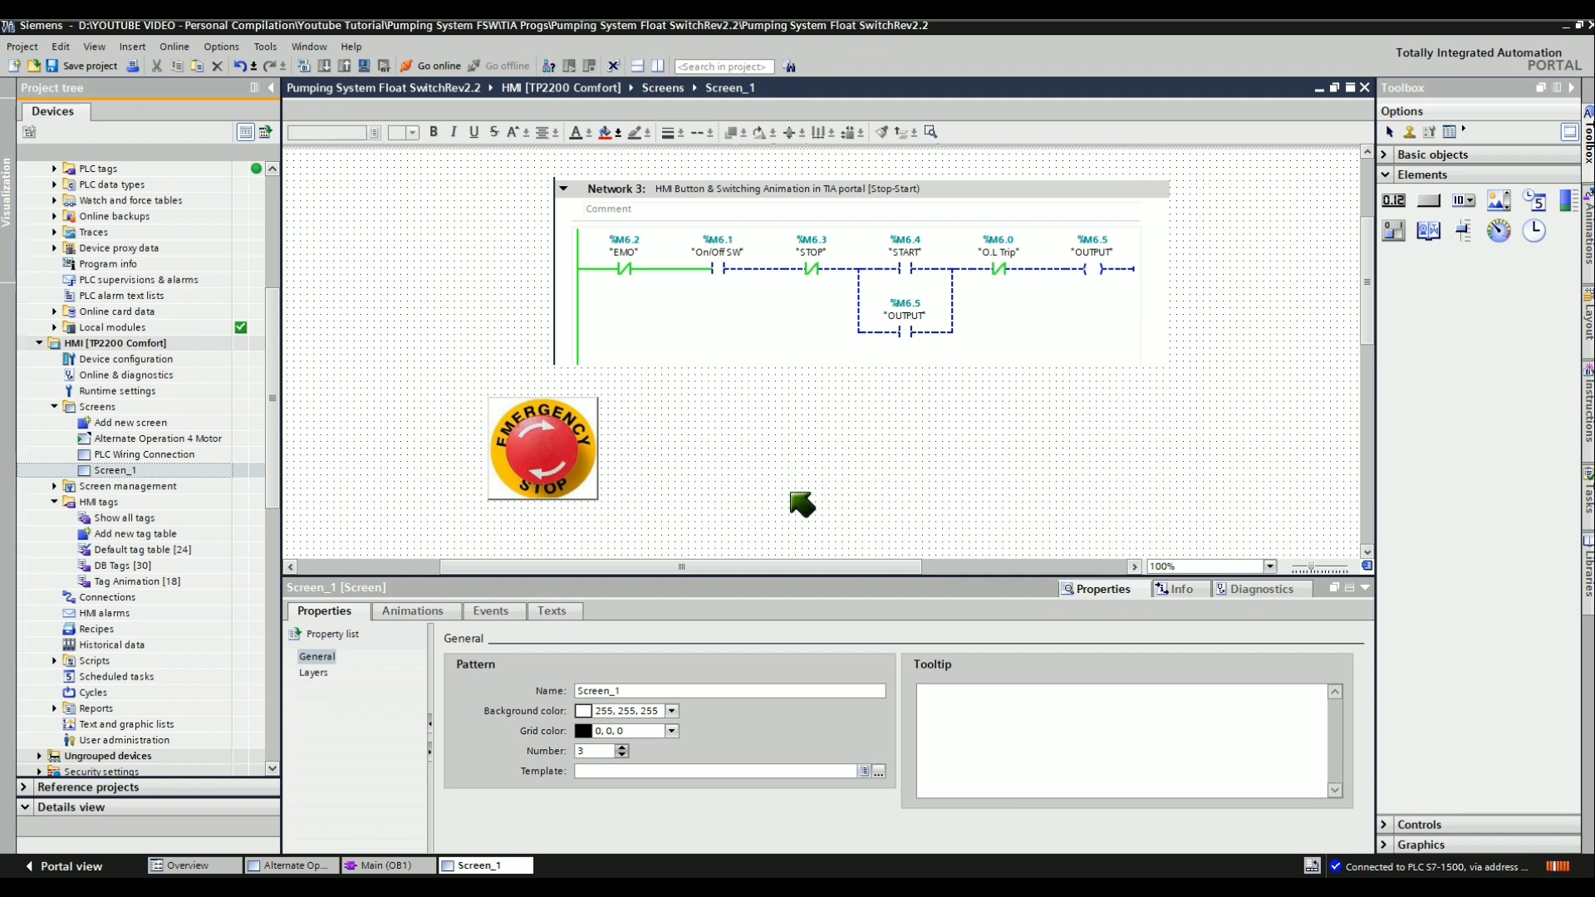
# Start the HMI runtime simulation and arrange its narrowed window beside the Main (OB1) program
pyautogui.click(364, 66)
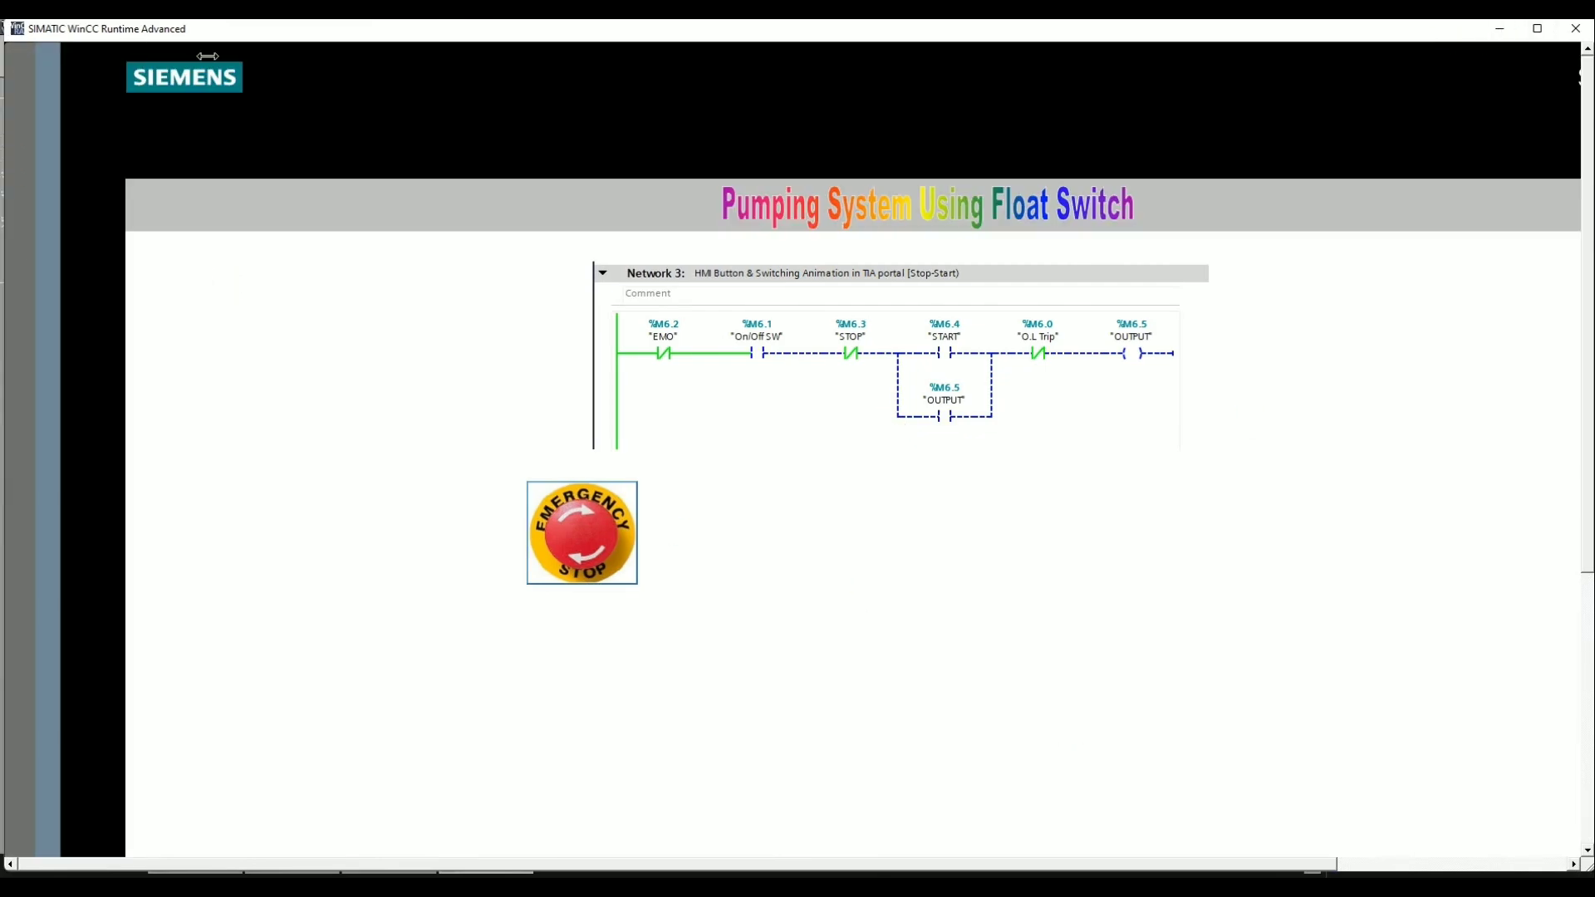
pyautogui.moveTo(4, 166); pyautogui.dragTo(866, 166)
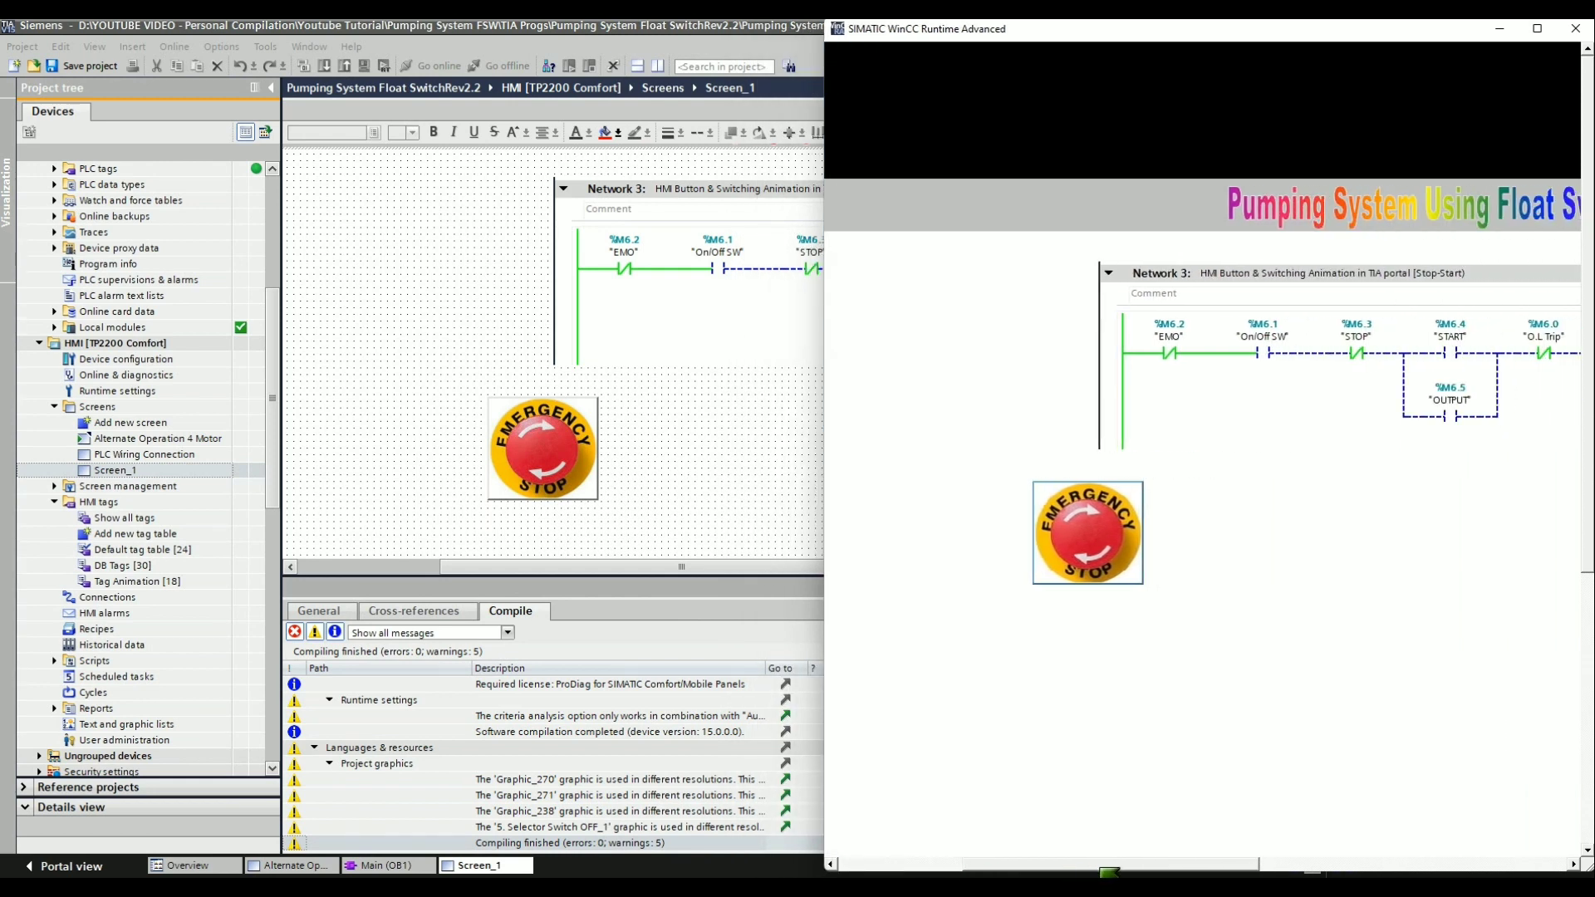
pyautogui.click(1078, 543)
pyautogui.click(1078, 543)
pyautogui.click(388, 866)
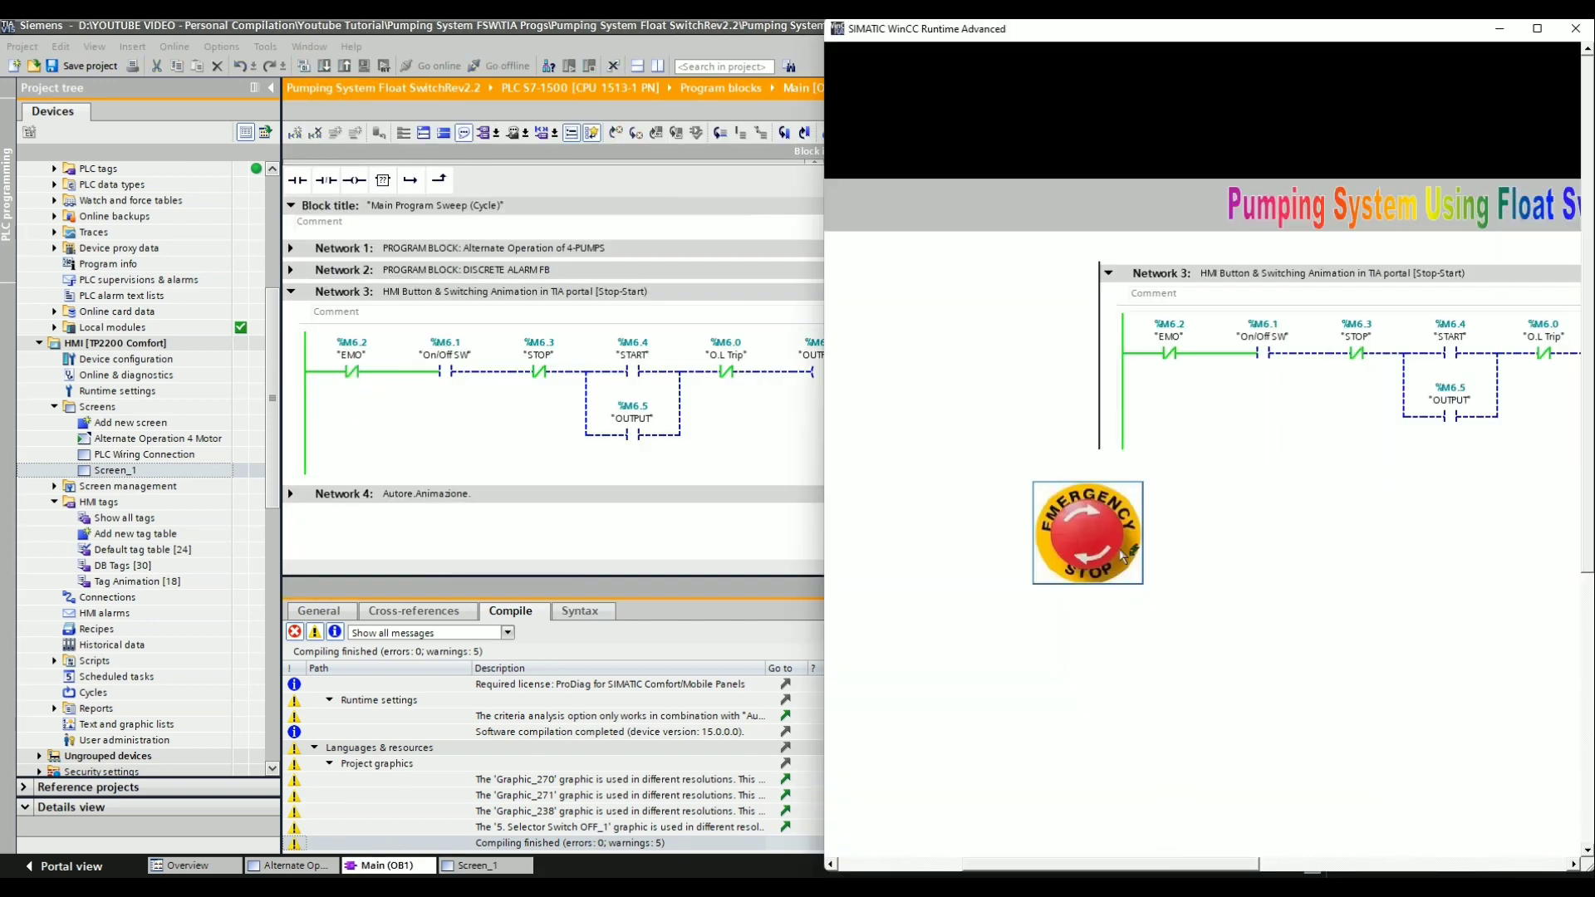
# Test the emergency stop switch in the runtime by toggling it repeatedly while watching the EMO contact in Network 3
pyautogui.click(1077, 534)
pyautogui.click(1089, 563)
pyautogui.click(1097, 537)
pyautogui.click(1098, 560)
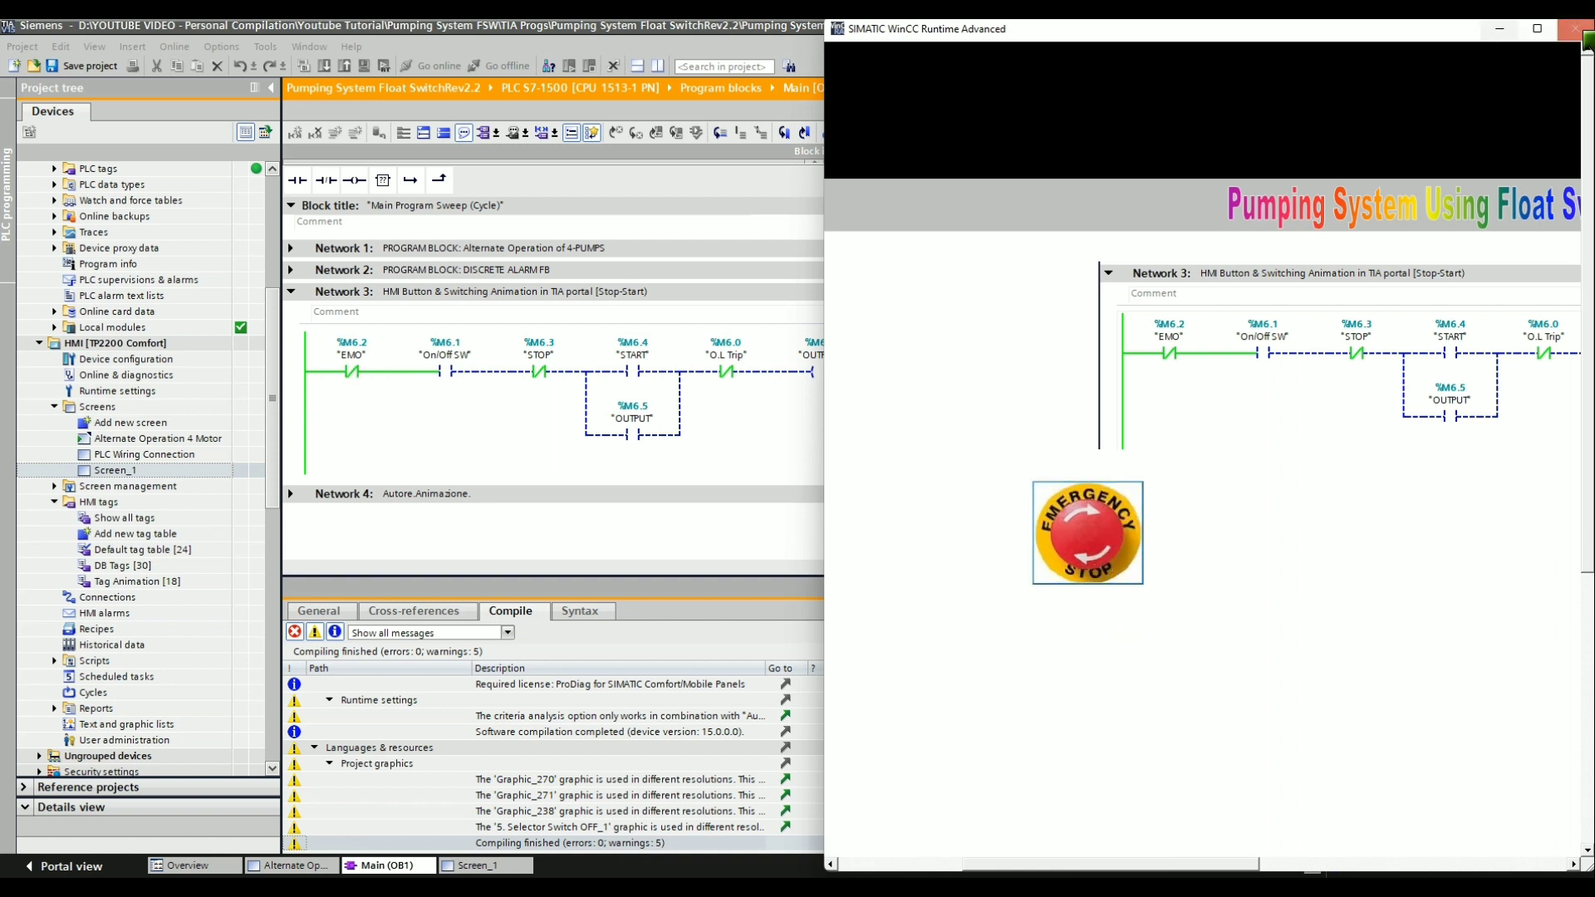
pyautogui.click(1537, 29)
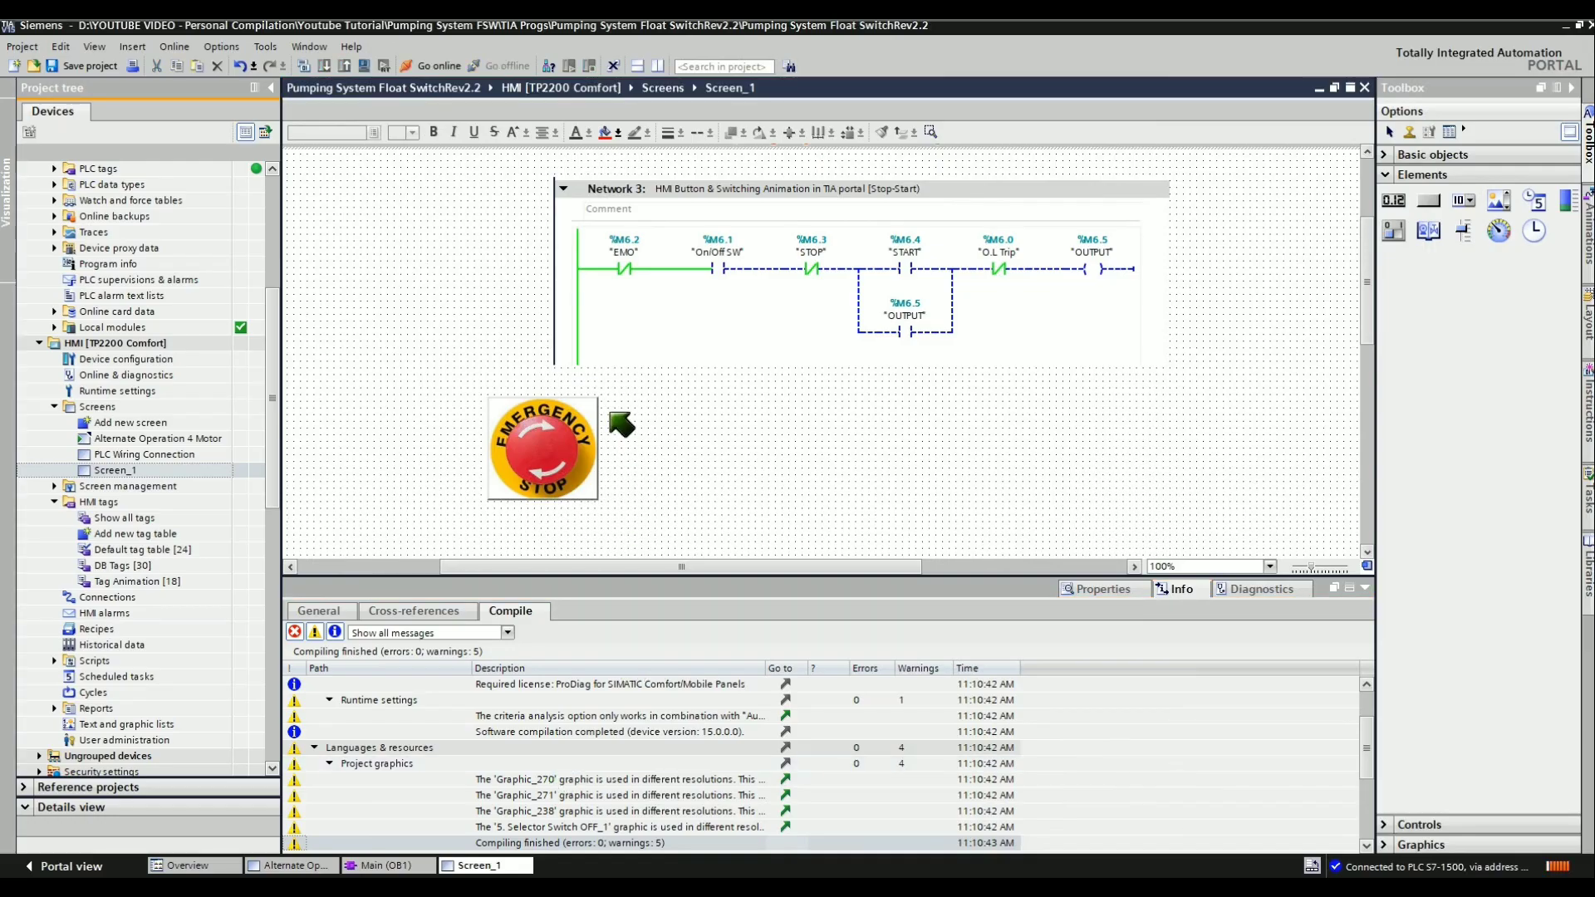
# Give the emergency stop switch on Screen_1 a Solid border colored white (255, 255, 255)
pyautogui.click(532, 462)
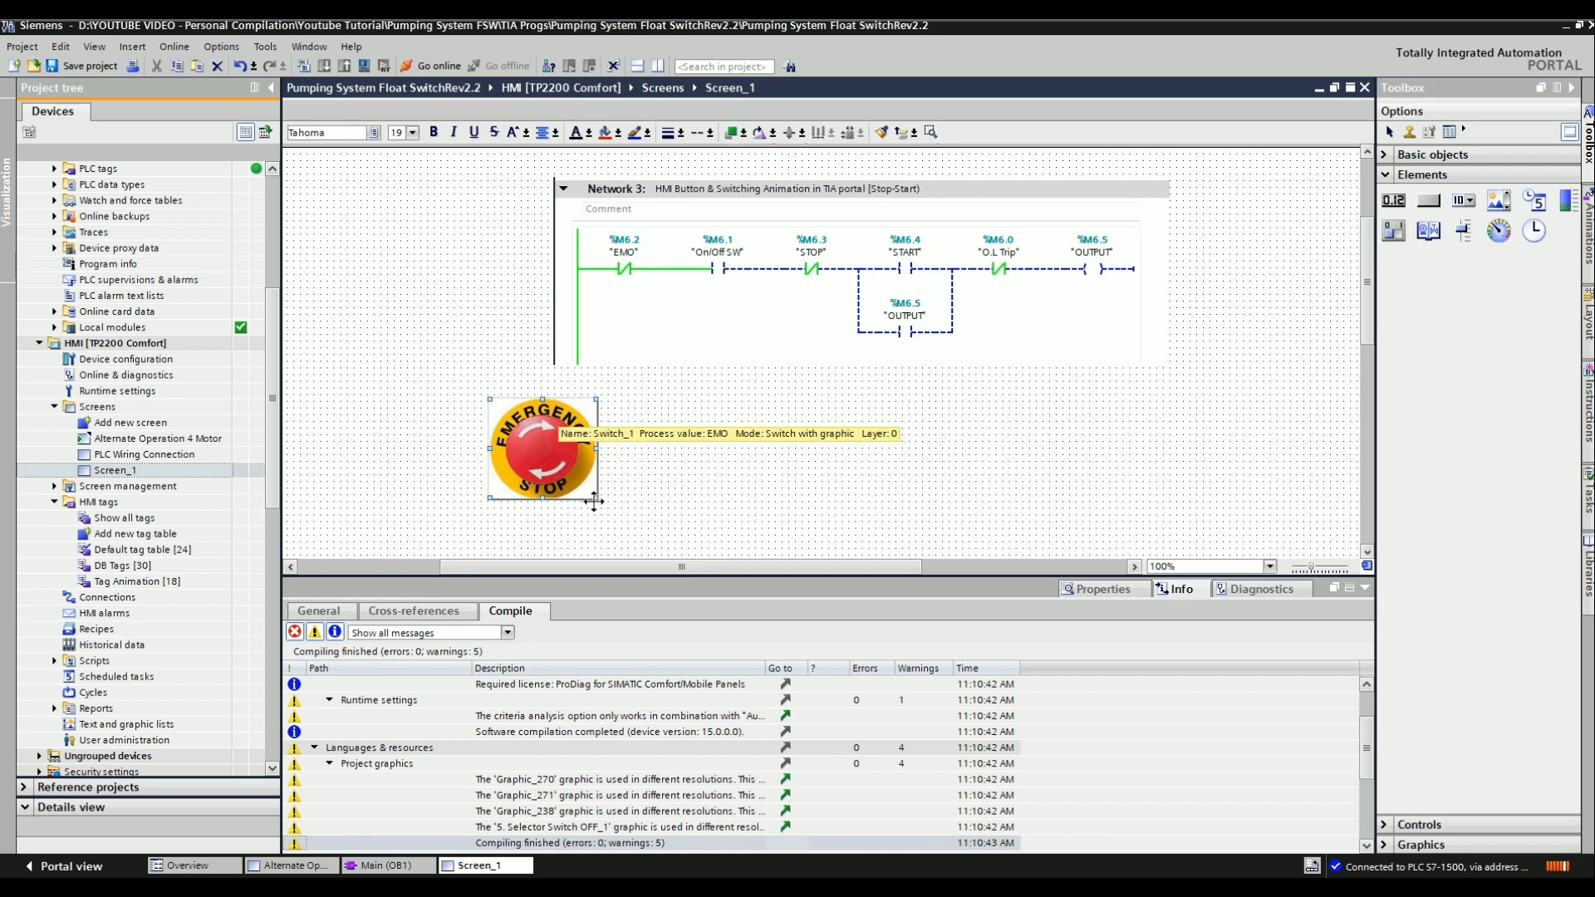
pyautogui.click(1095, 591)
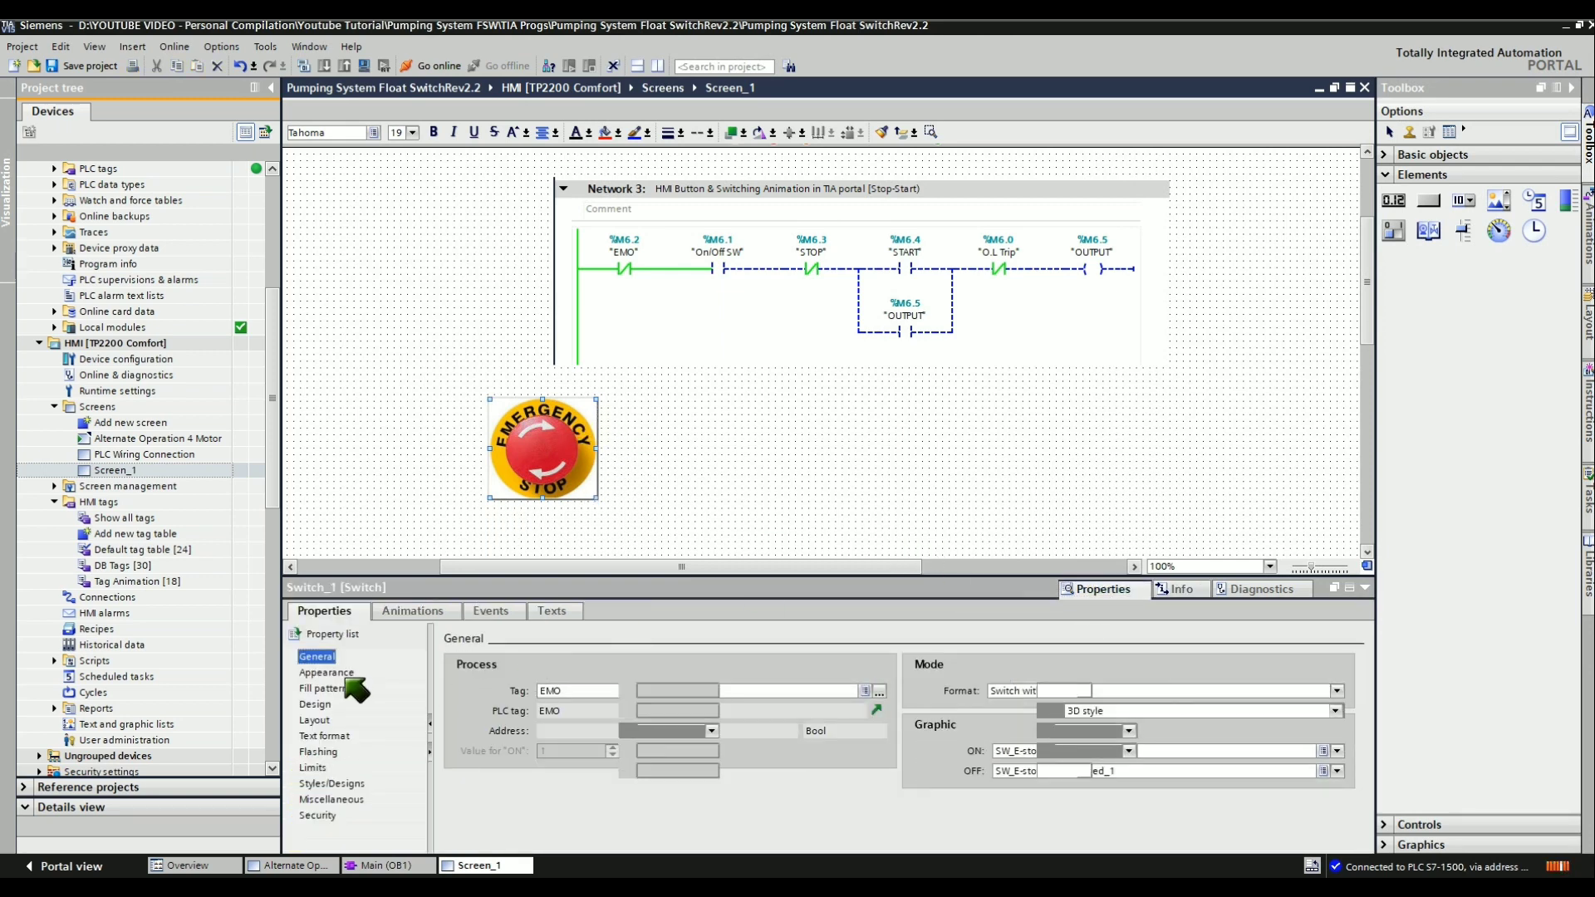
pyautogui.click(332, 673)
pyautogui.click(1335, 711)
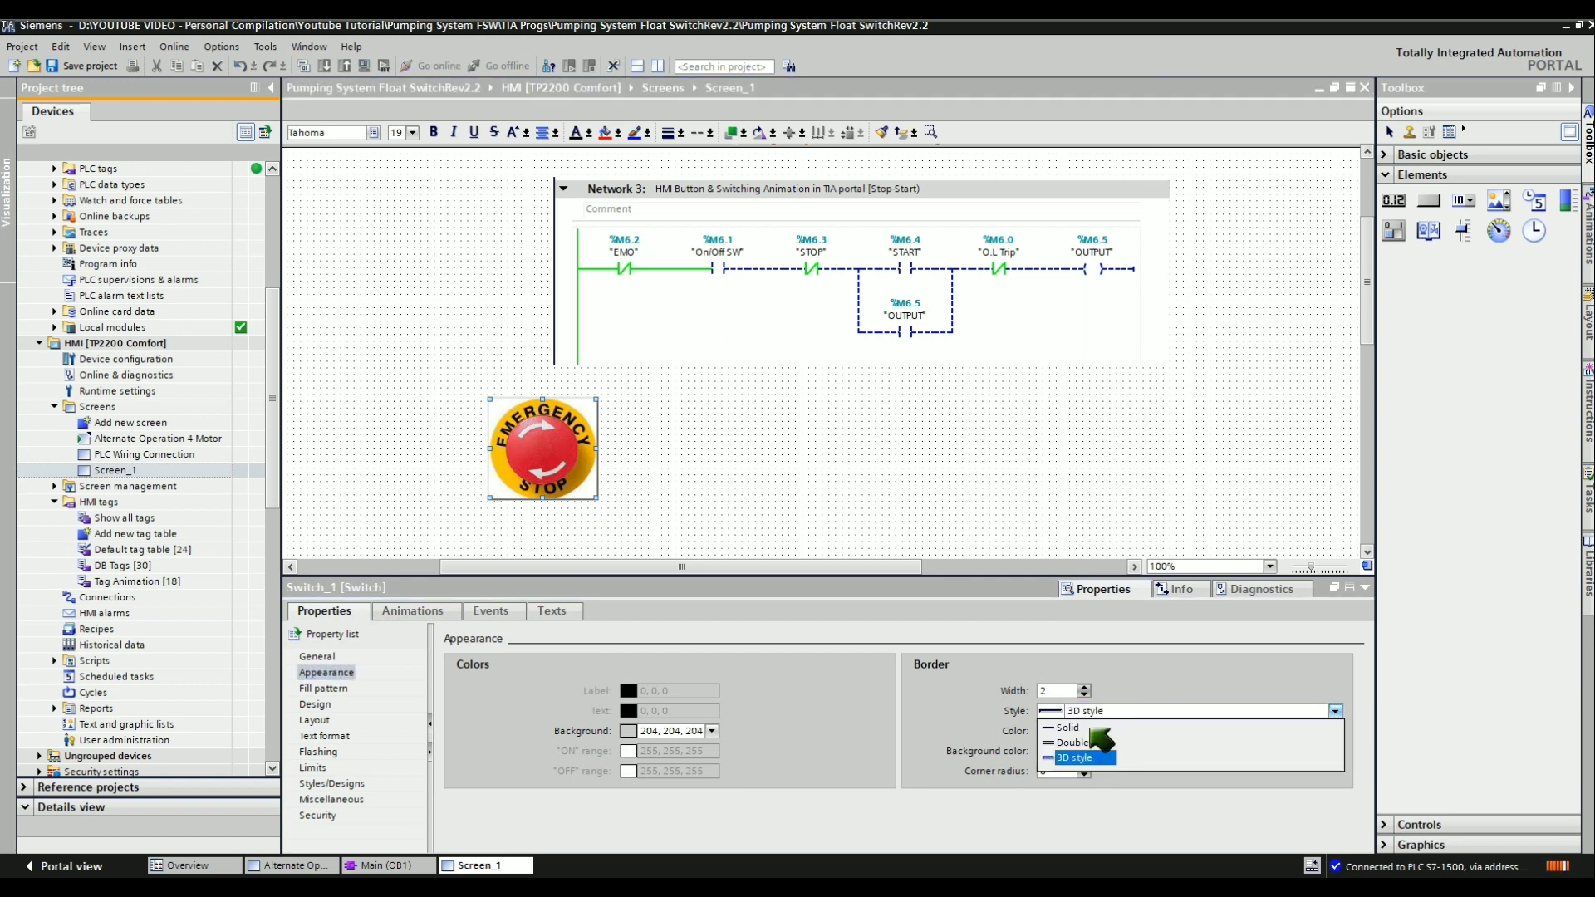
pyautogui.click(1084, 758)
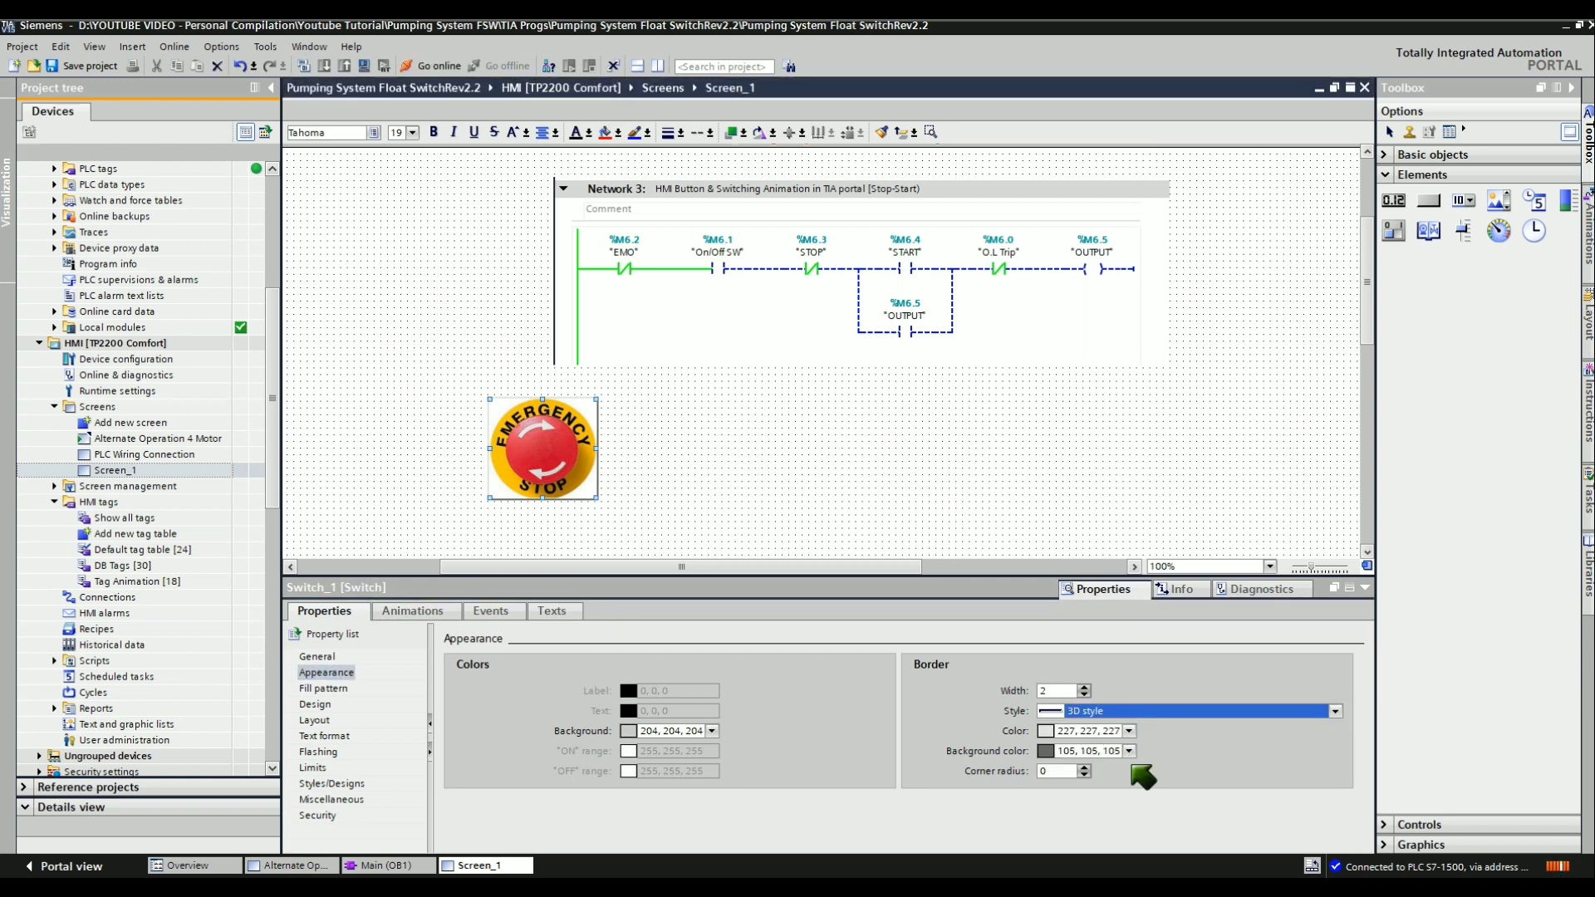
pyautogui.scroll(2, 1131, 762)
pyautogui.click(1129, 731)
pyautogui.click(1127, 802)
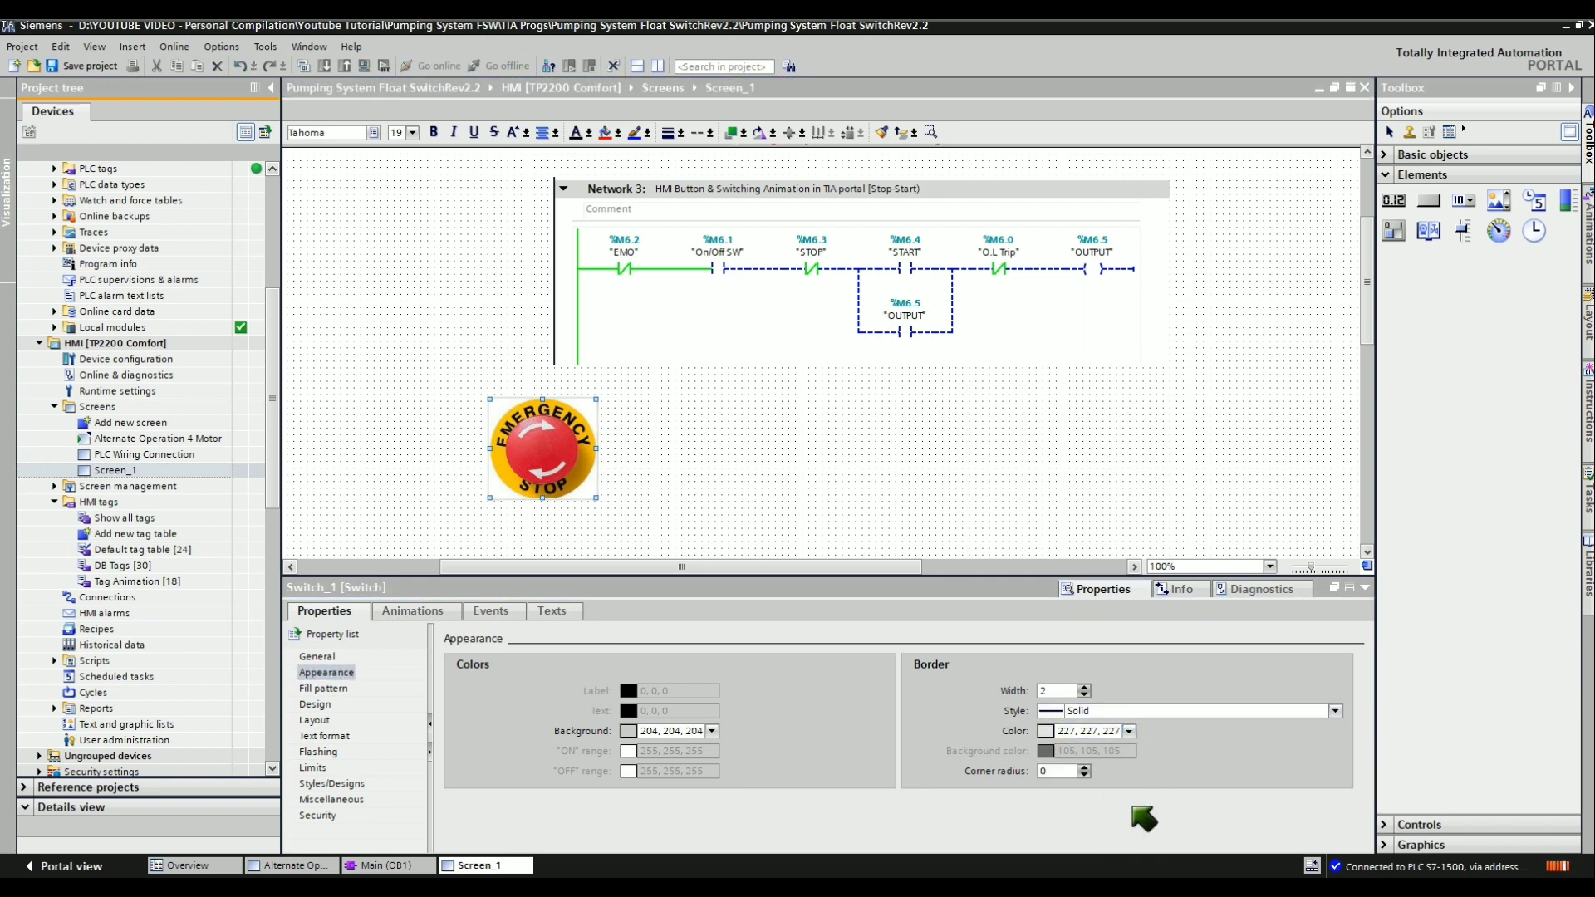
pyautogui.click(712, 731)
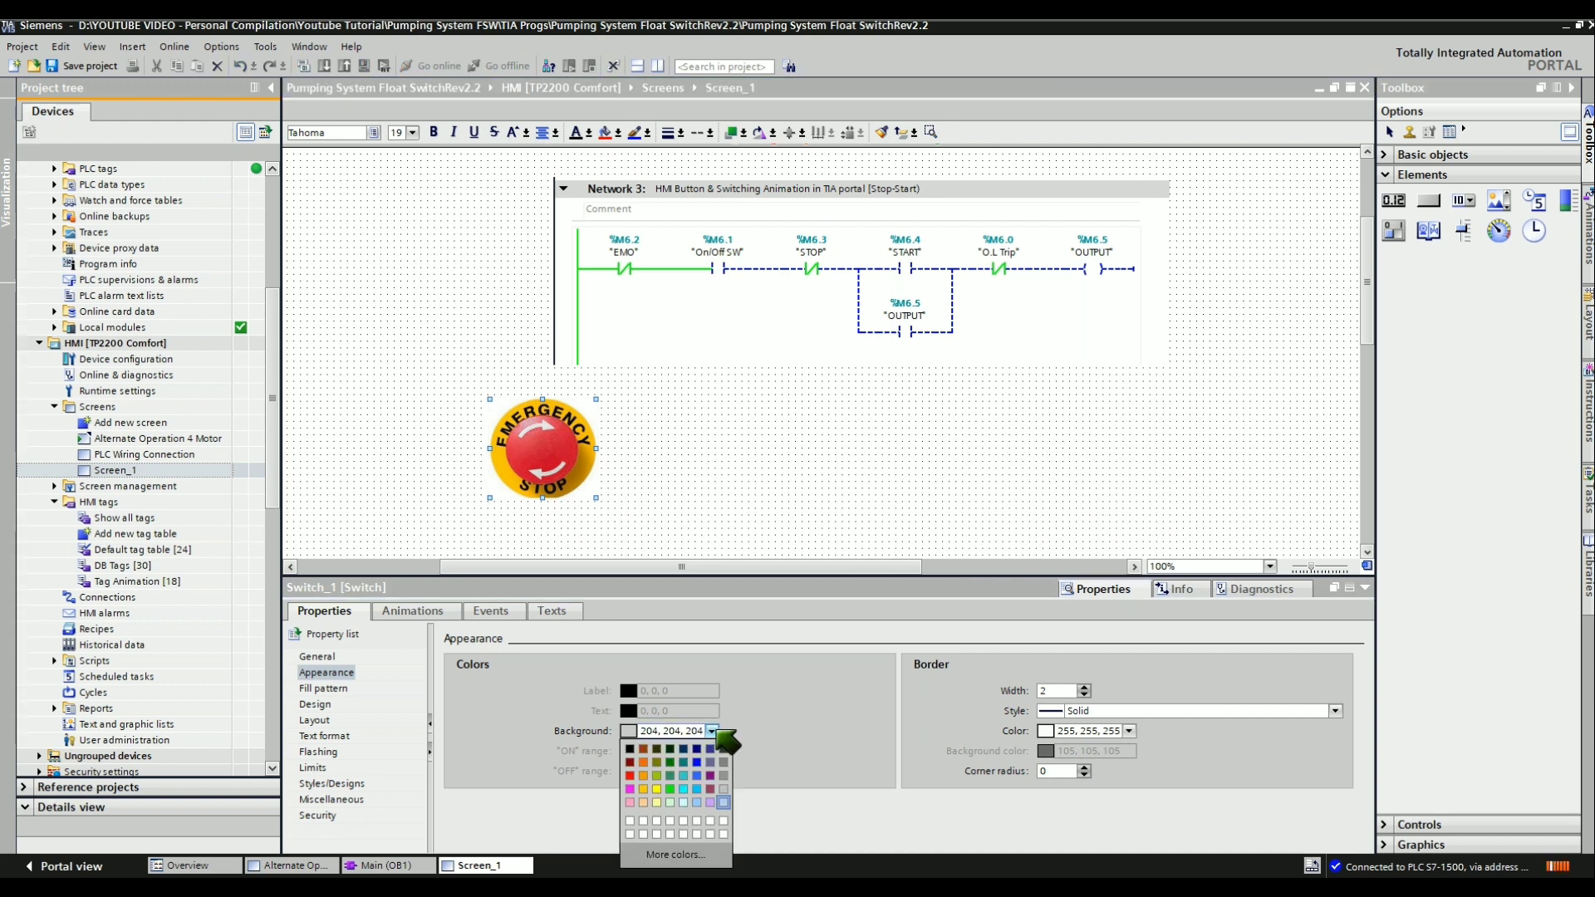
pyautogui.click(705, 782)
# Set the emergency stop switch's focus color to white (255, 255, 255)
pyautogui.click(315, 704)
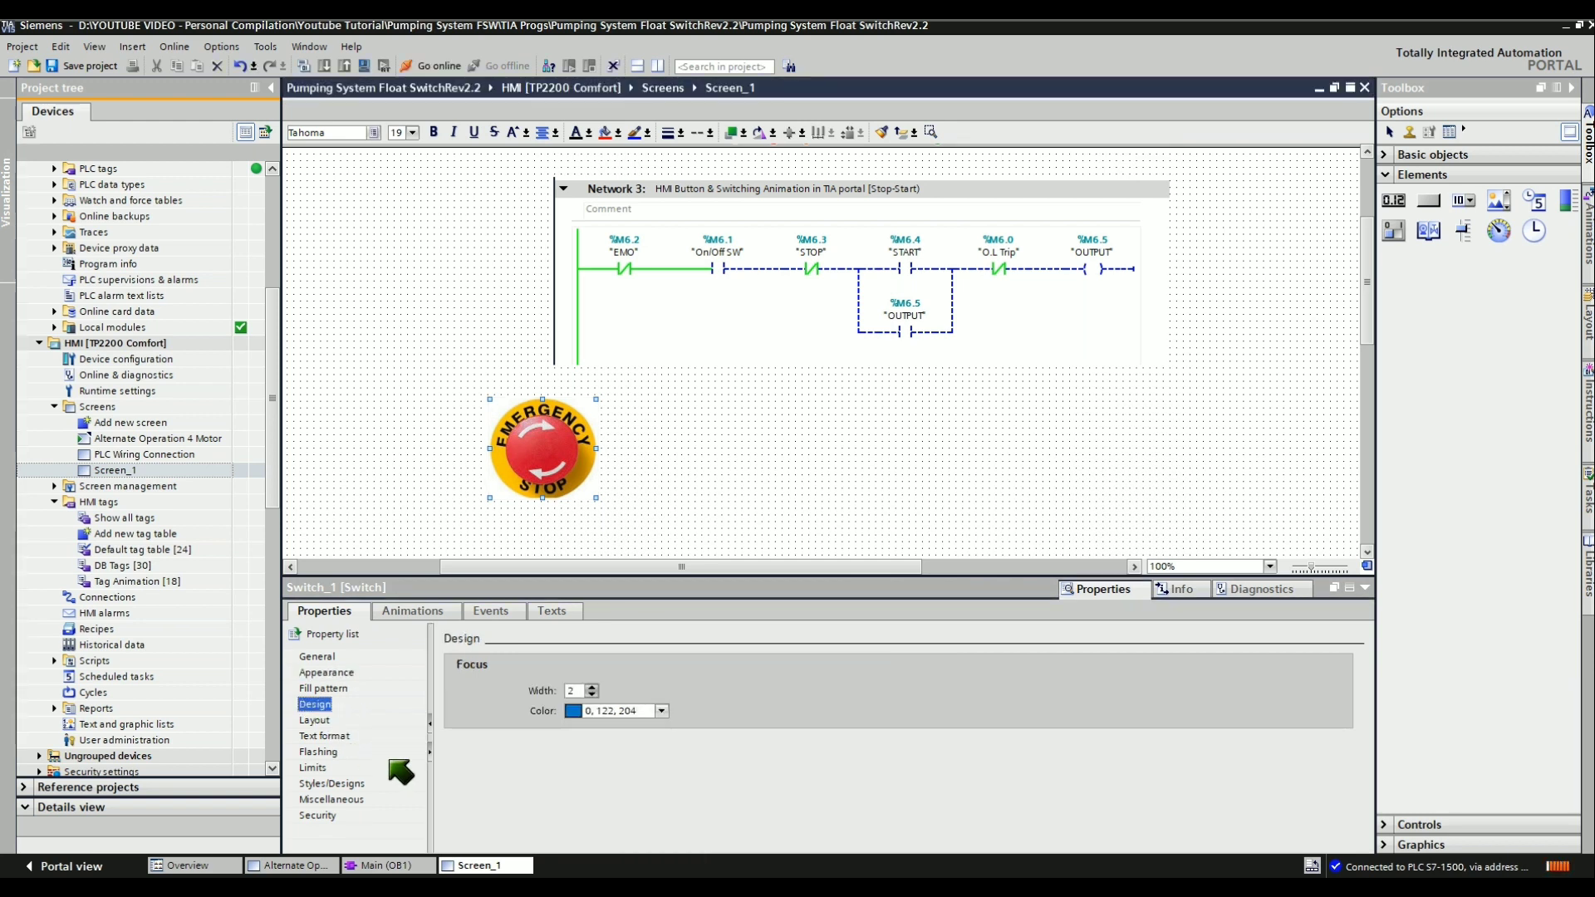
pyautogui.click(661, 711)
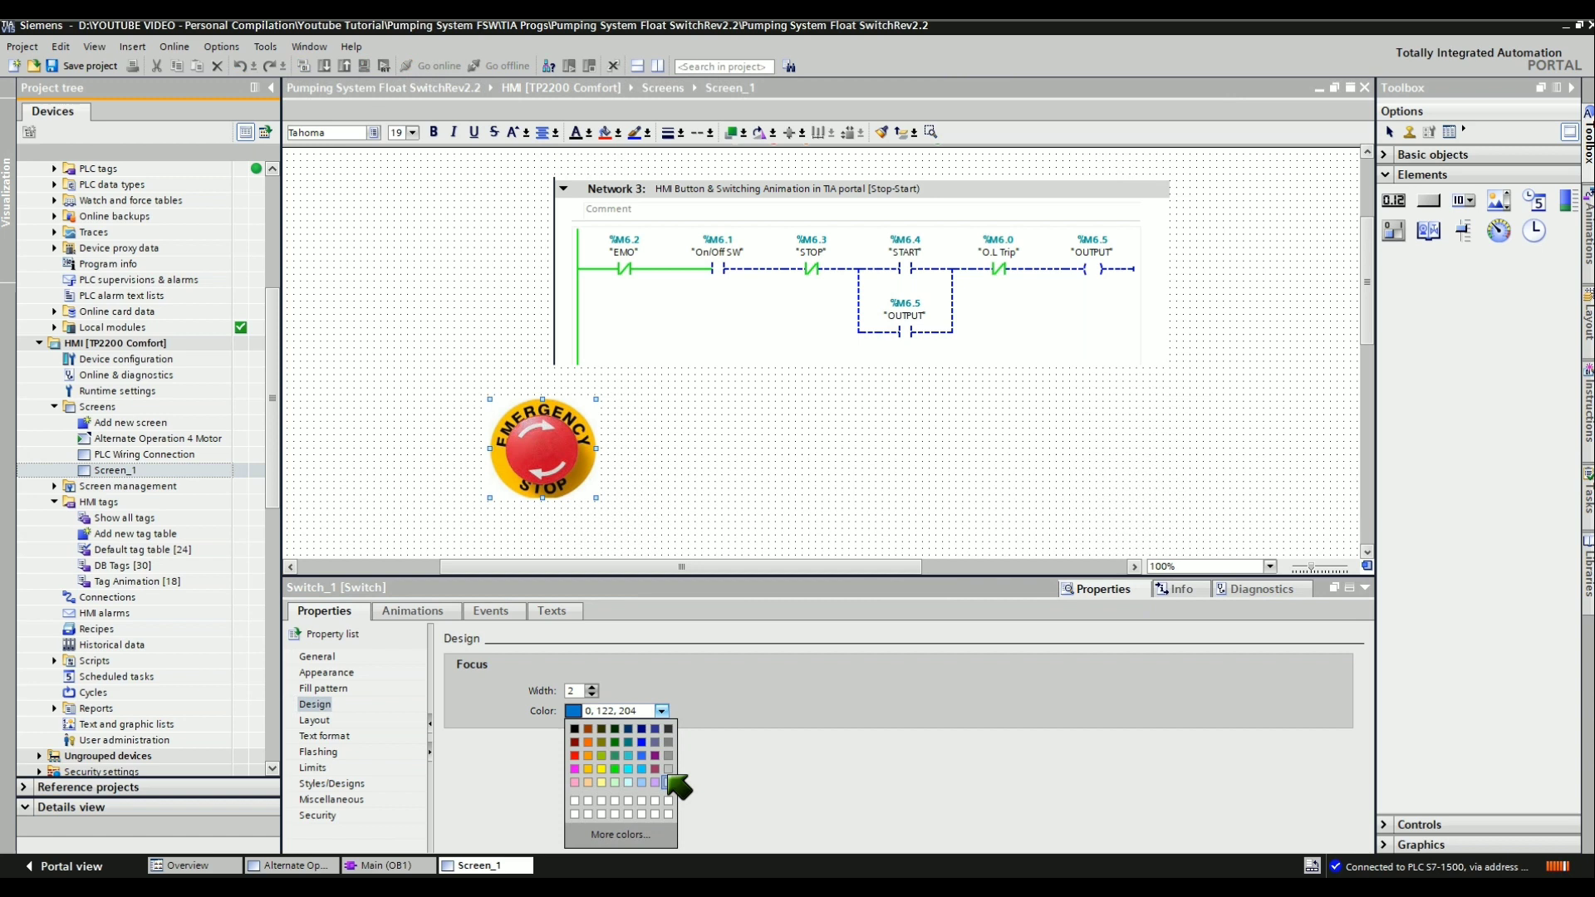
pyautogui.click(574, 799)
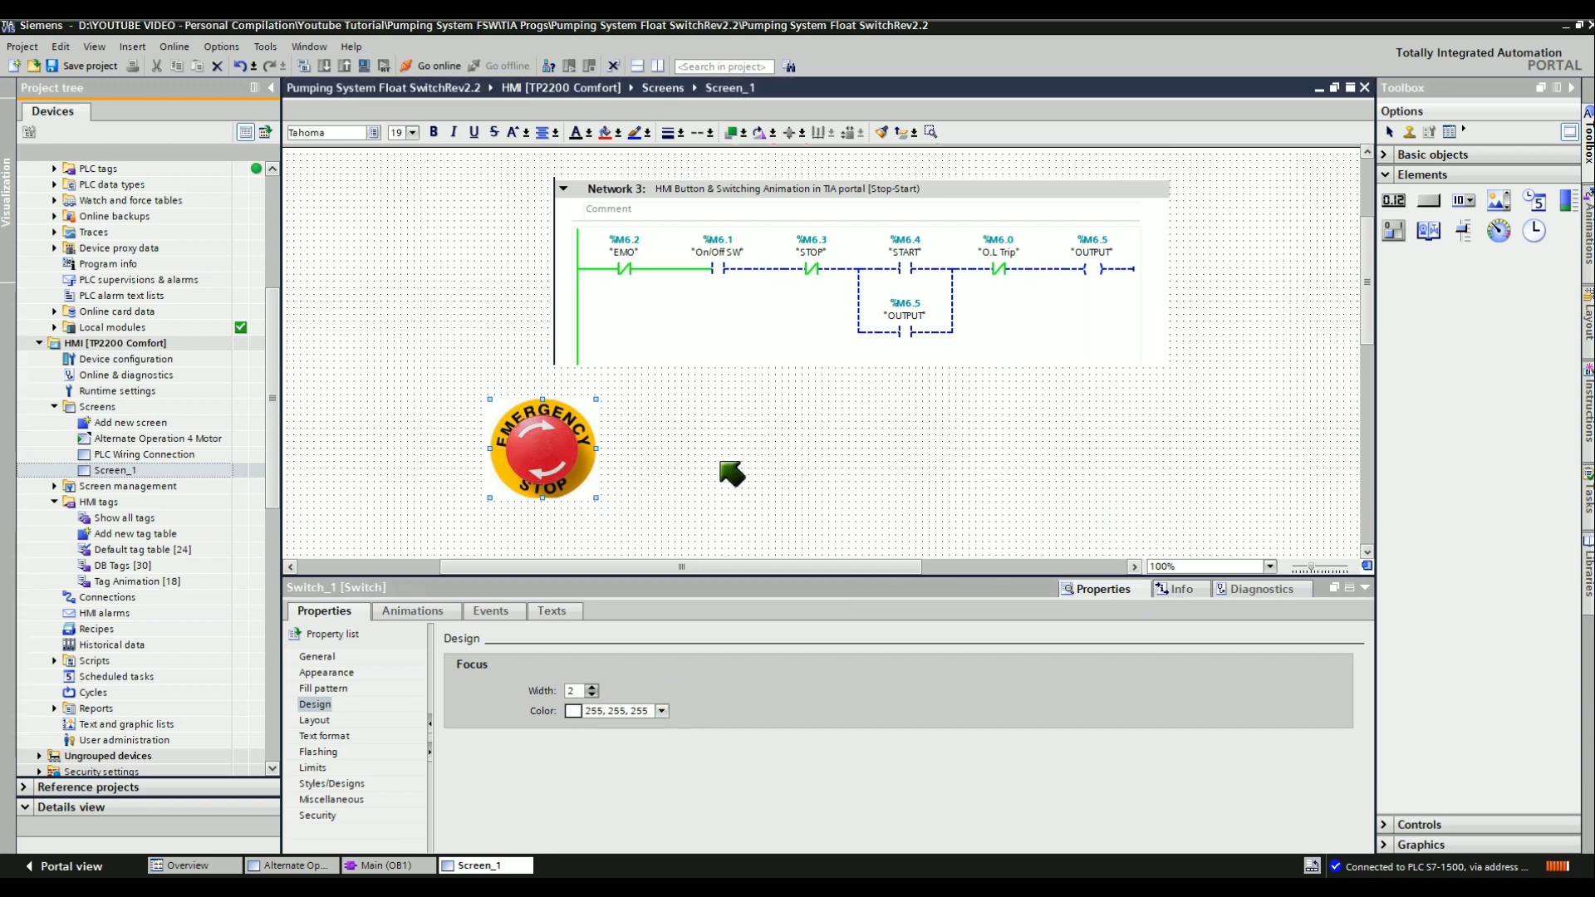
# Save the project and restore the maximized runtime window to a smaller size
pyautogui.click(741, 499)
pyautogui.click(90, 69)
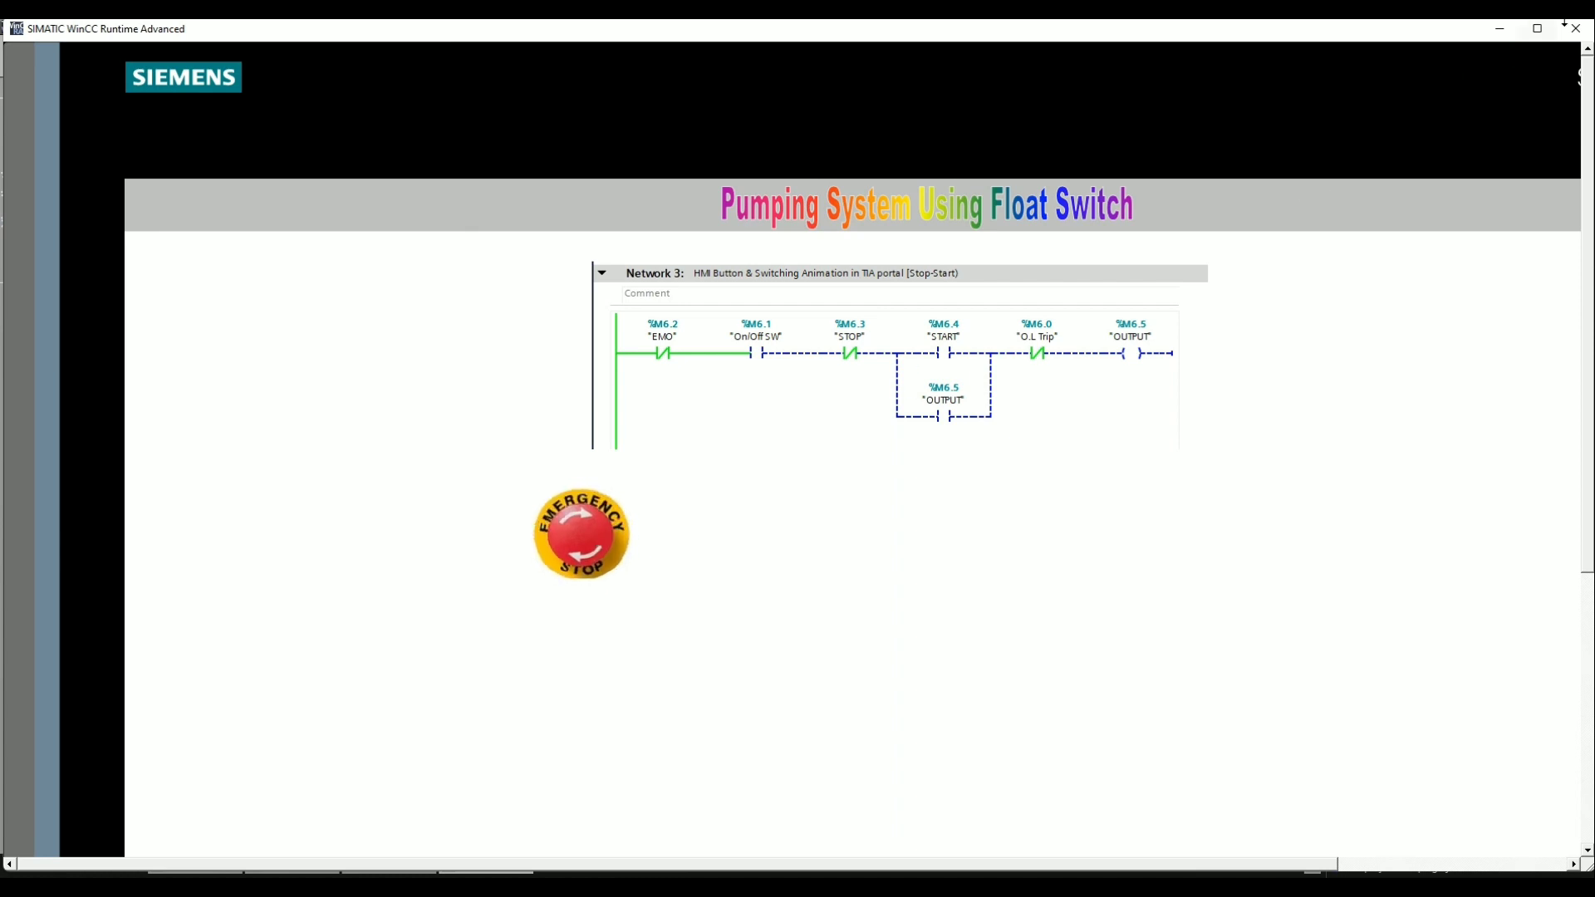
pyautogui.doubleClick(1458, 30)
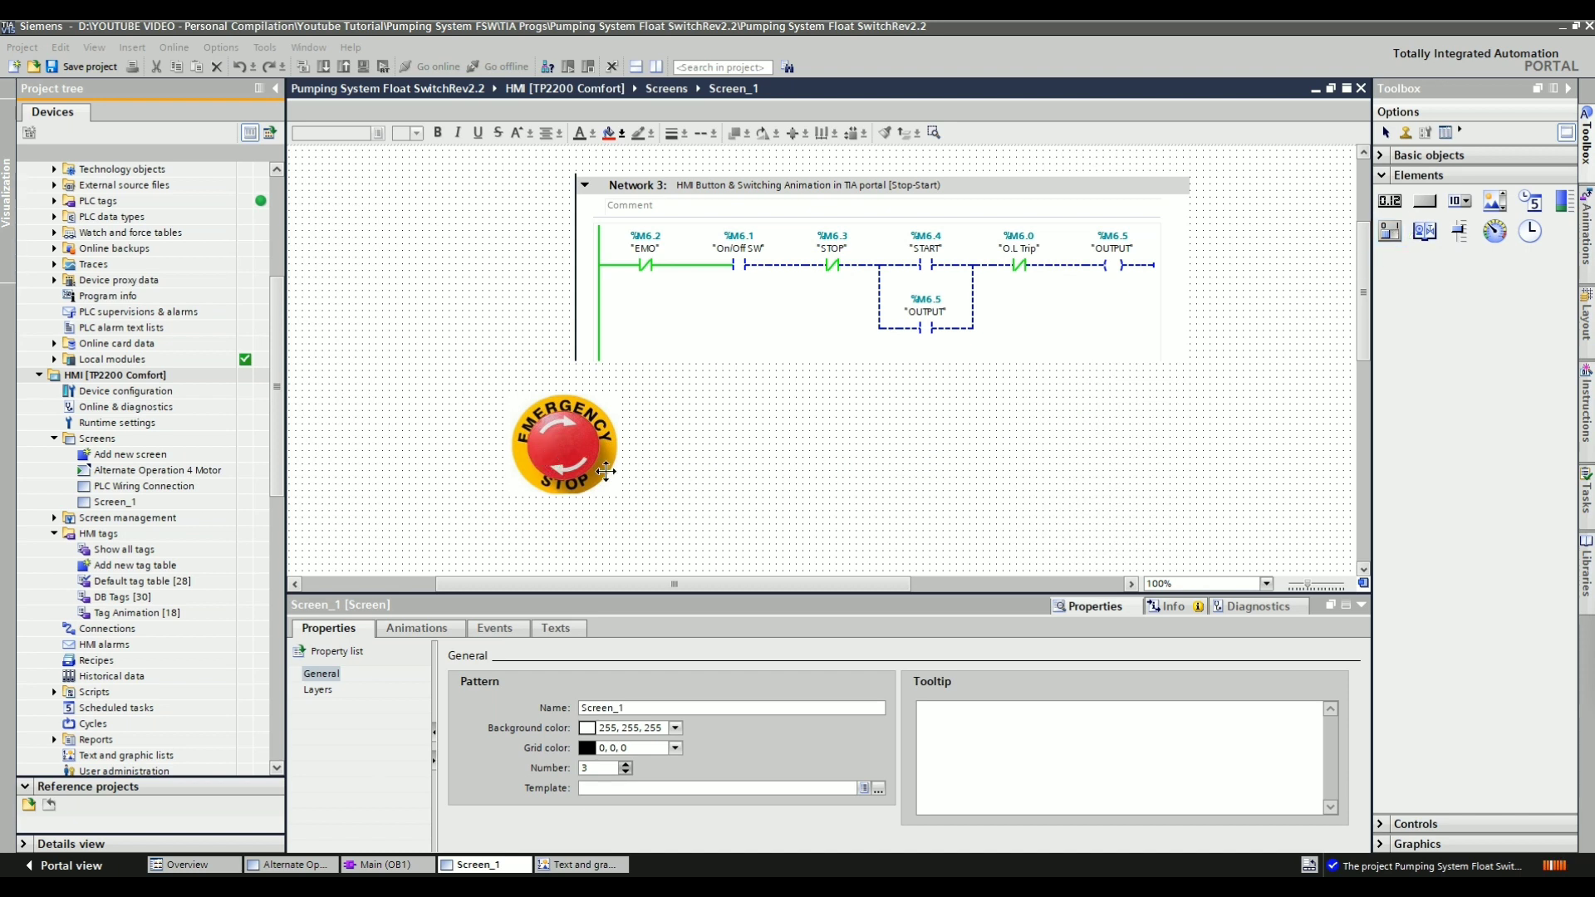
# Duplicate the emergency stop switch beside the original and link the copy to the PLC tag On/Off SW
pyautogui.click(589, 451)
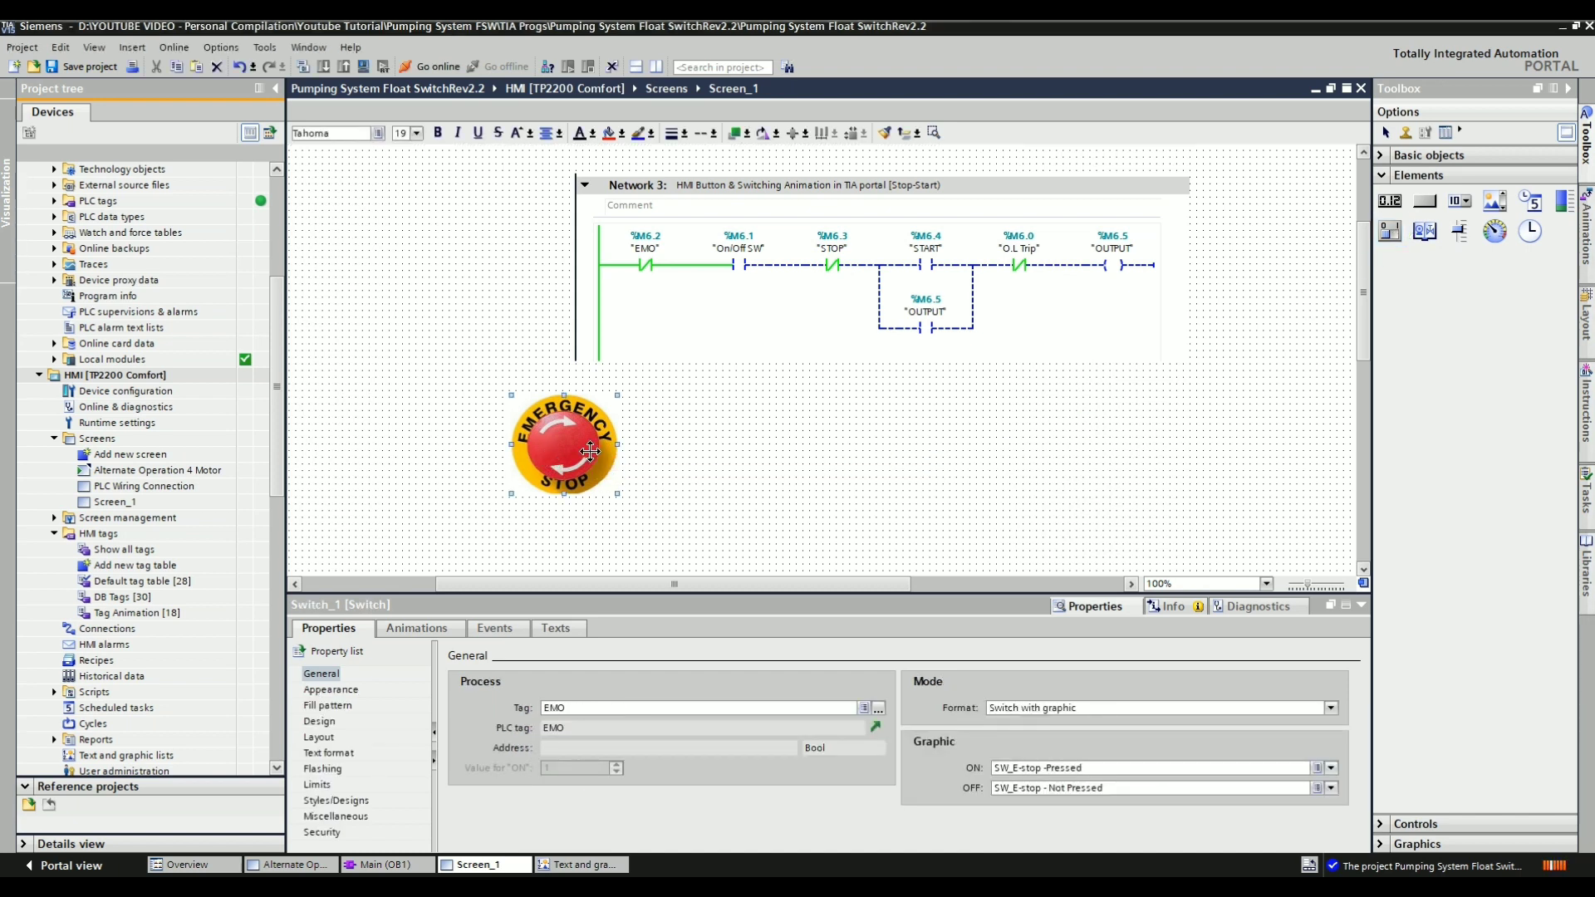
pyautogui.moveTo(577, 463); pyautogui.dragTo(701, 458)
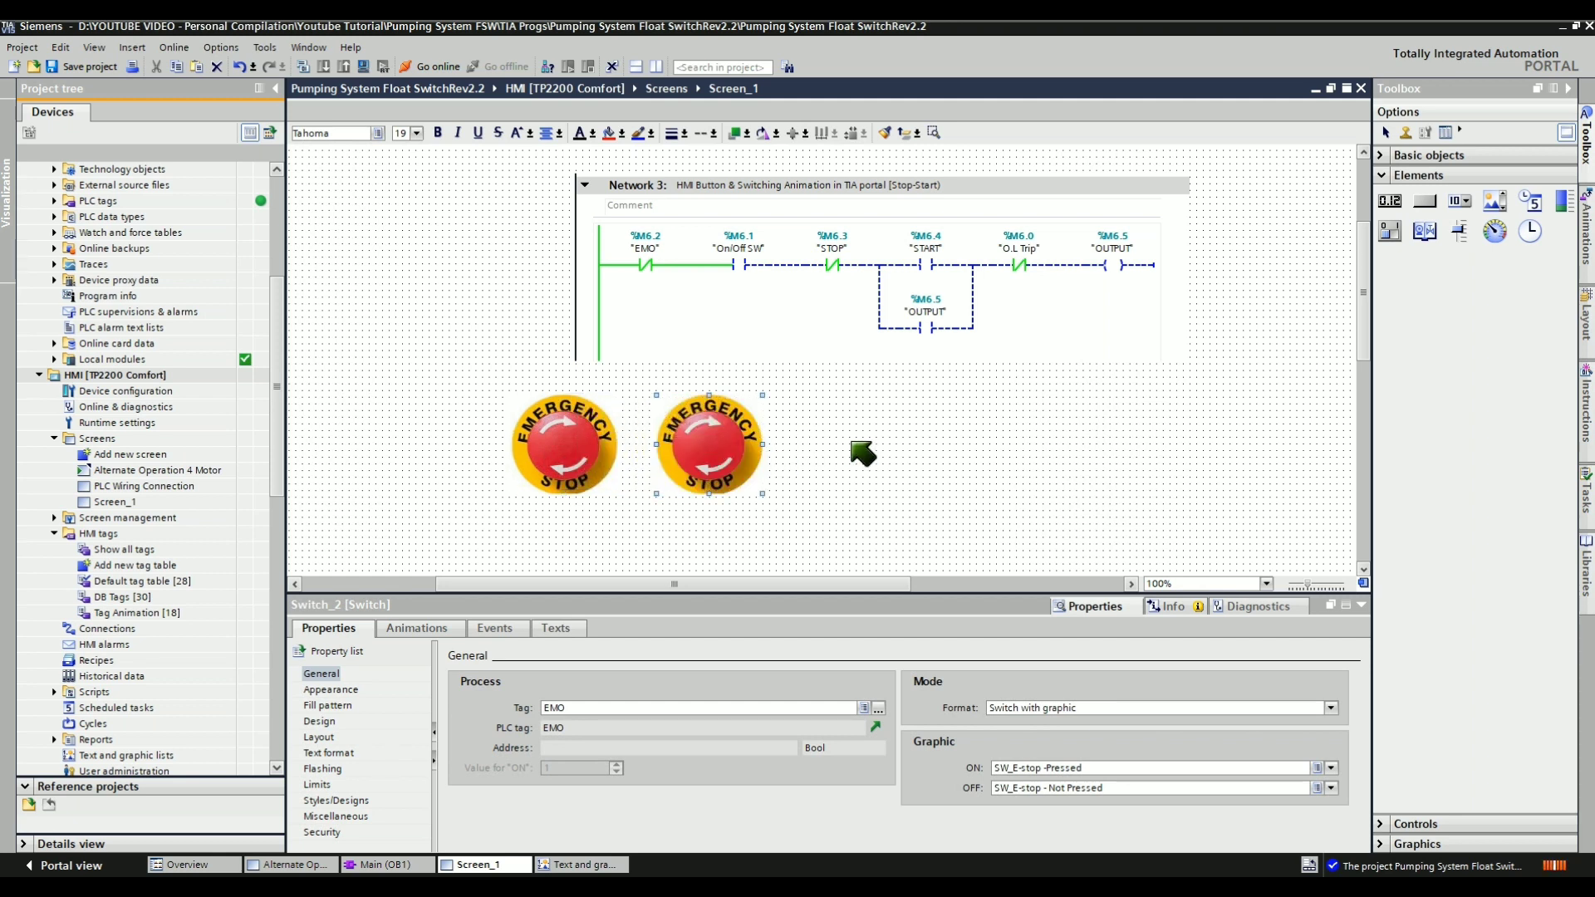
pyautogui.click(878, 707)
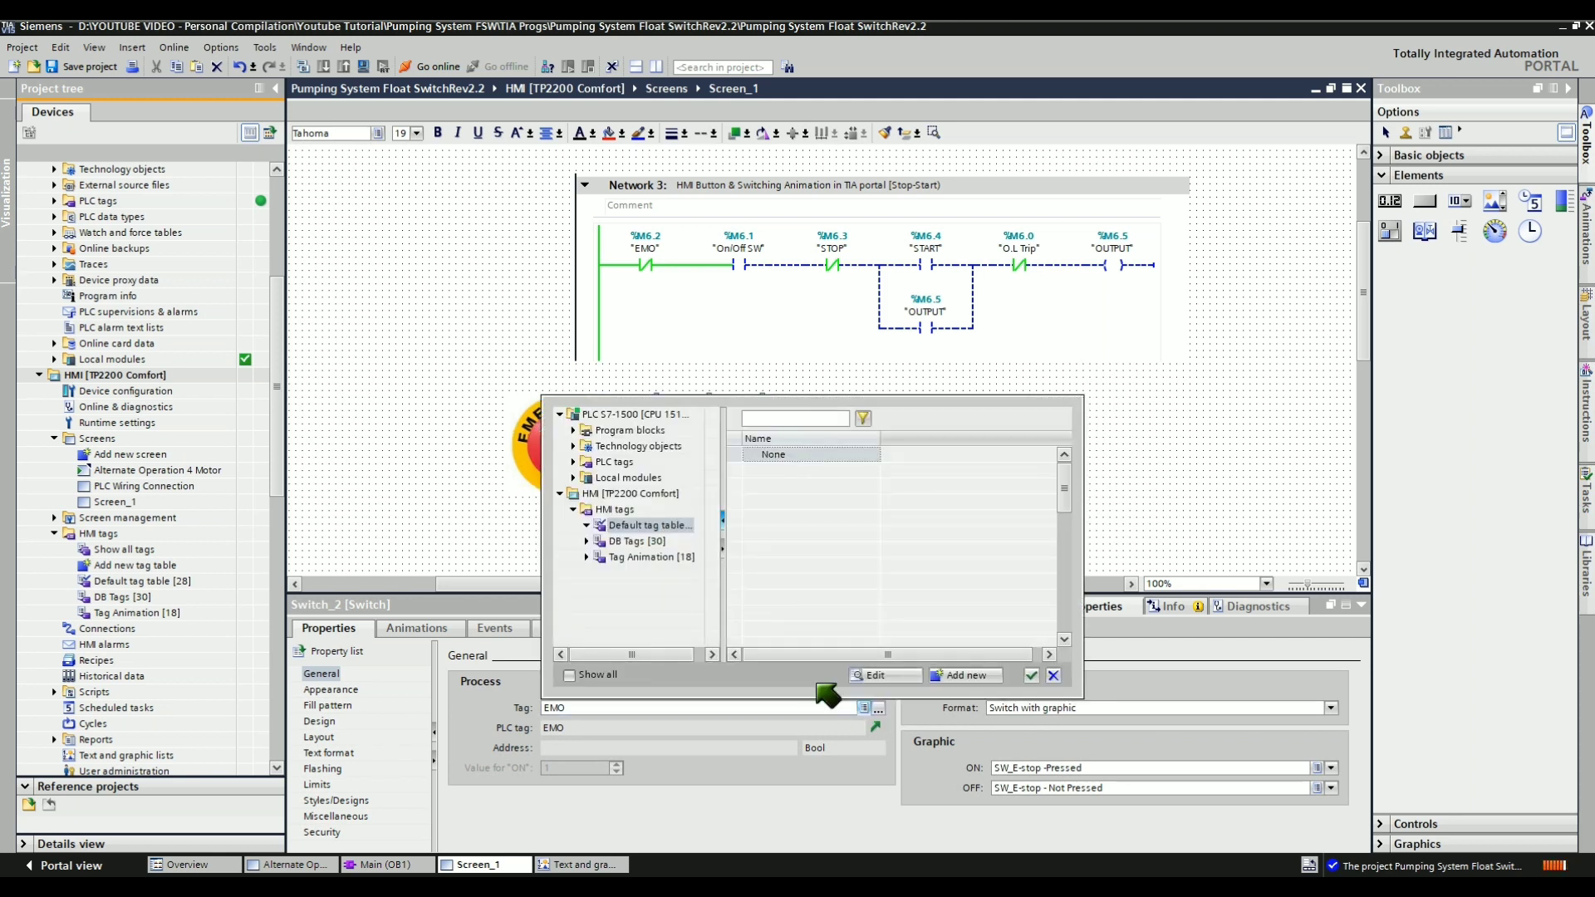
pyautogui.click(615, 462)
pyautogui.click(614, 493)
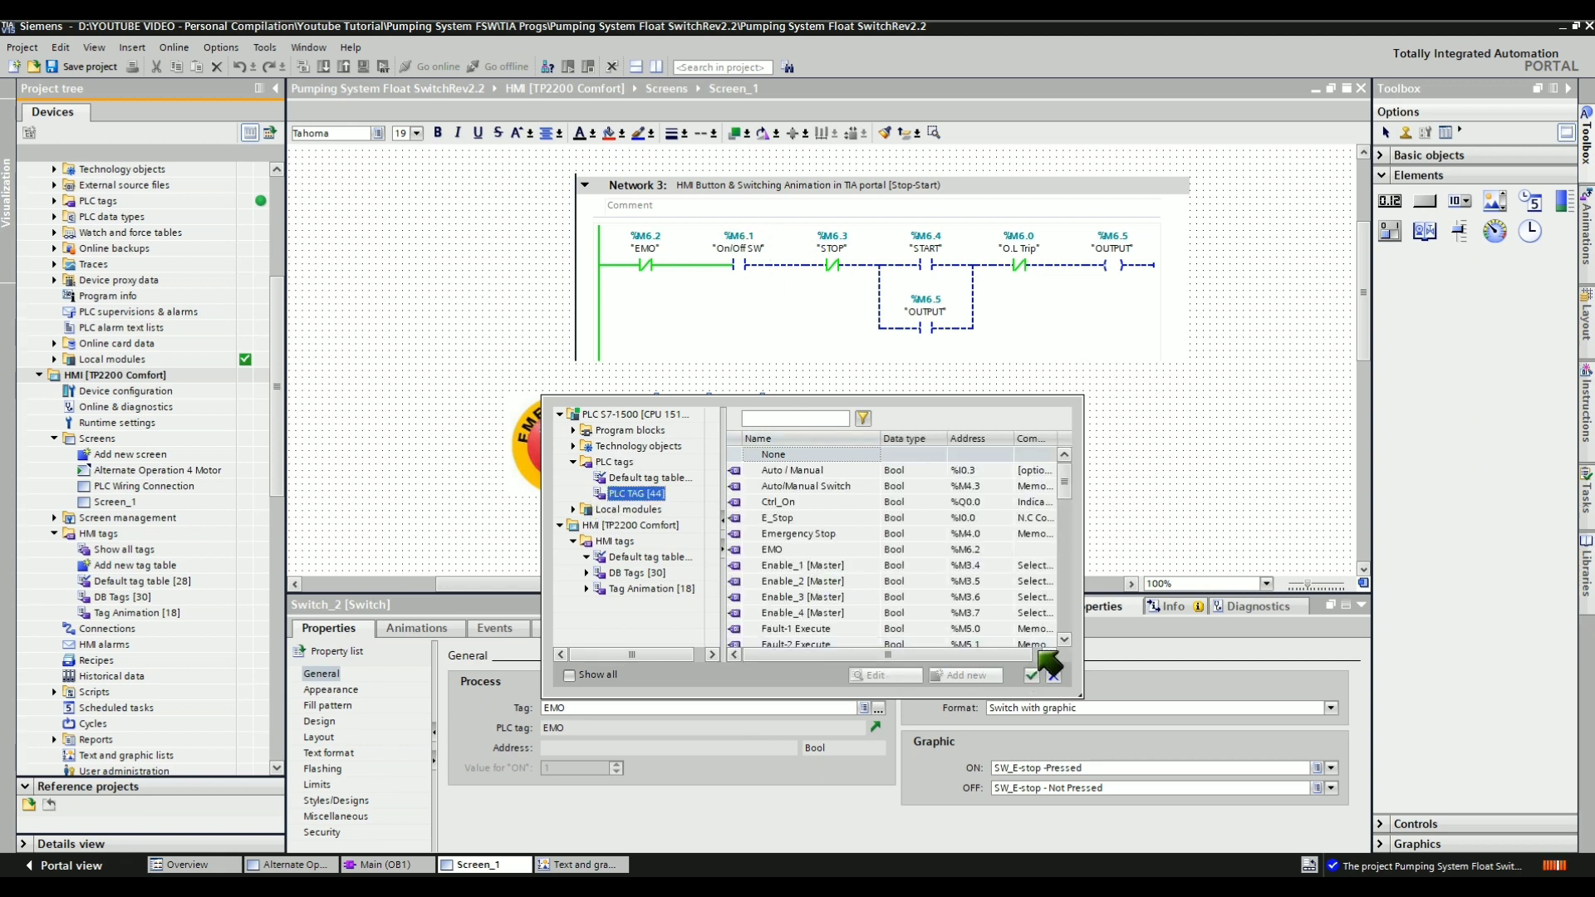
pyautogui.moveTo(1066, 490); pyautogui.dragTo(1066, 520)
pyautogui.click(970, 581)
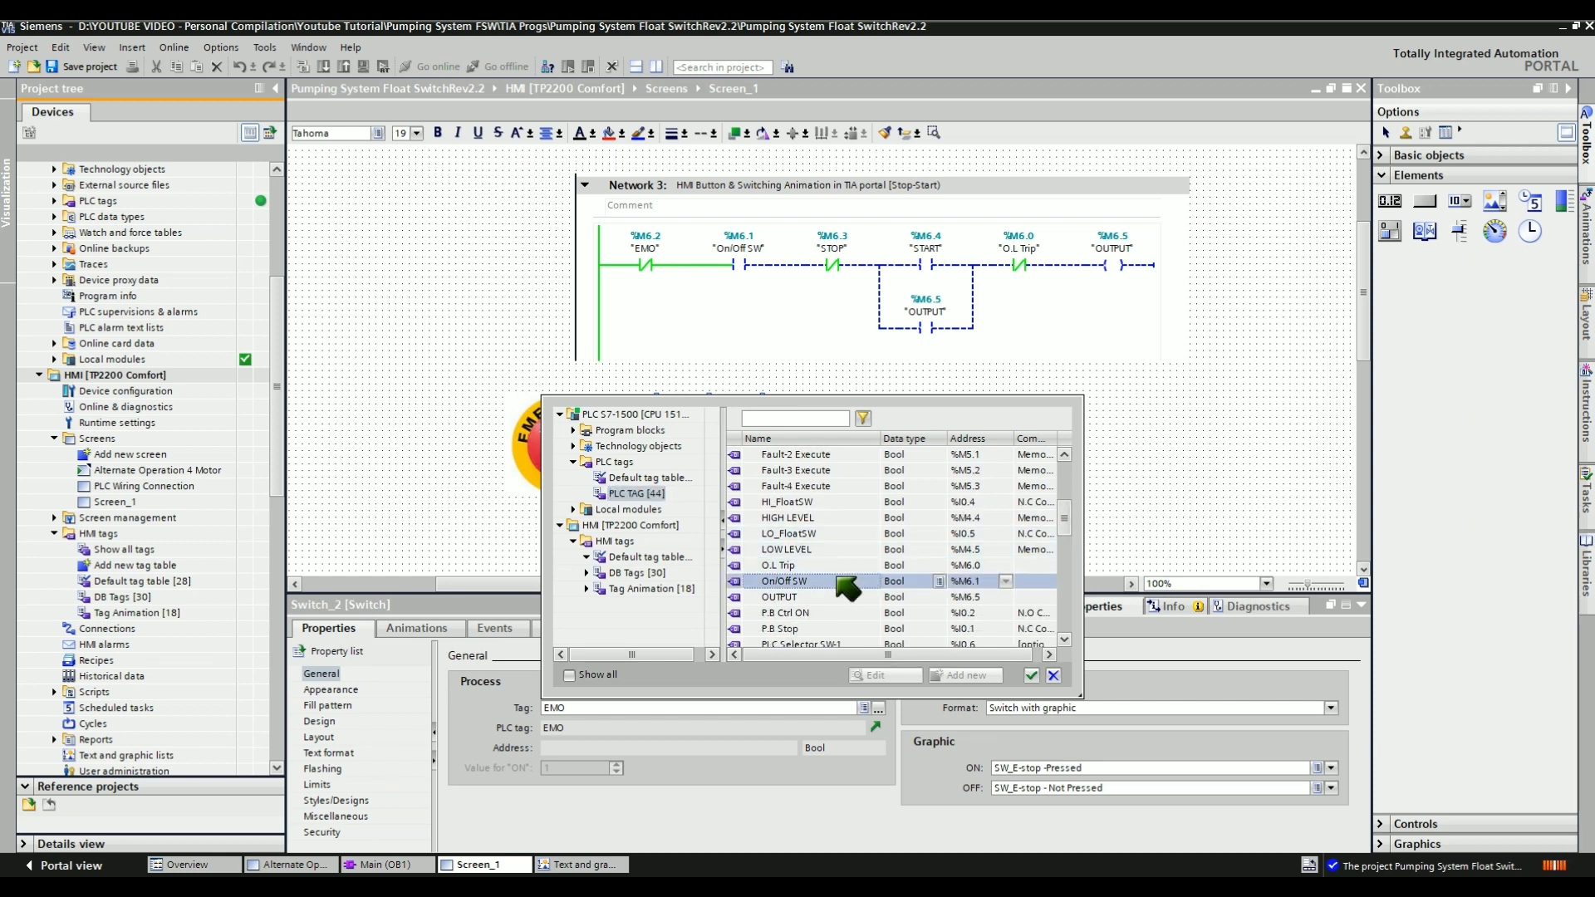
pyautogui.click(1030, 675)
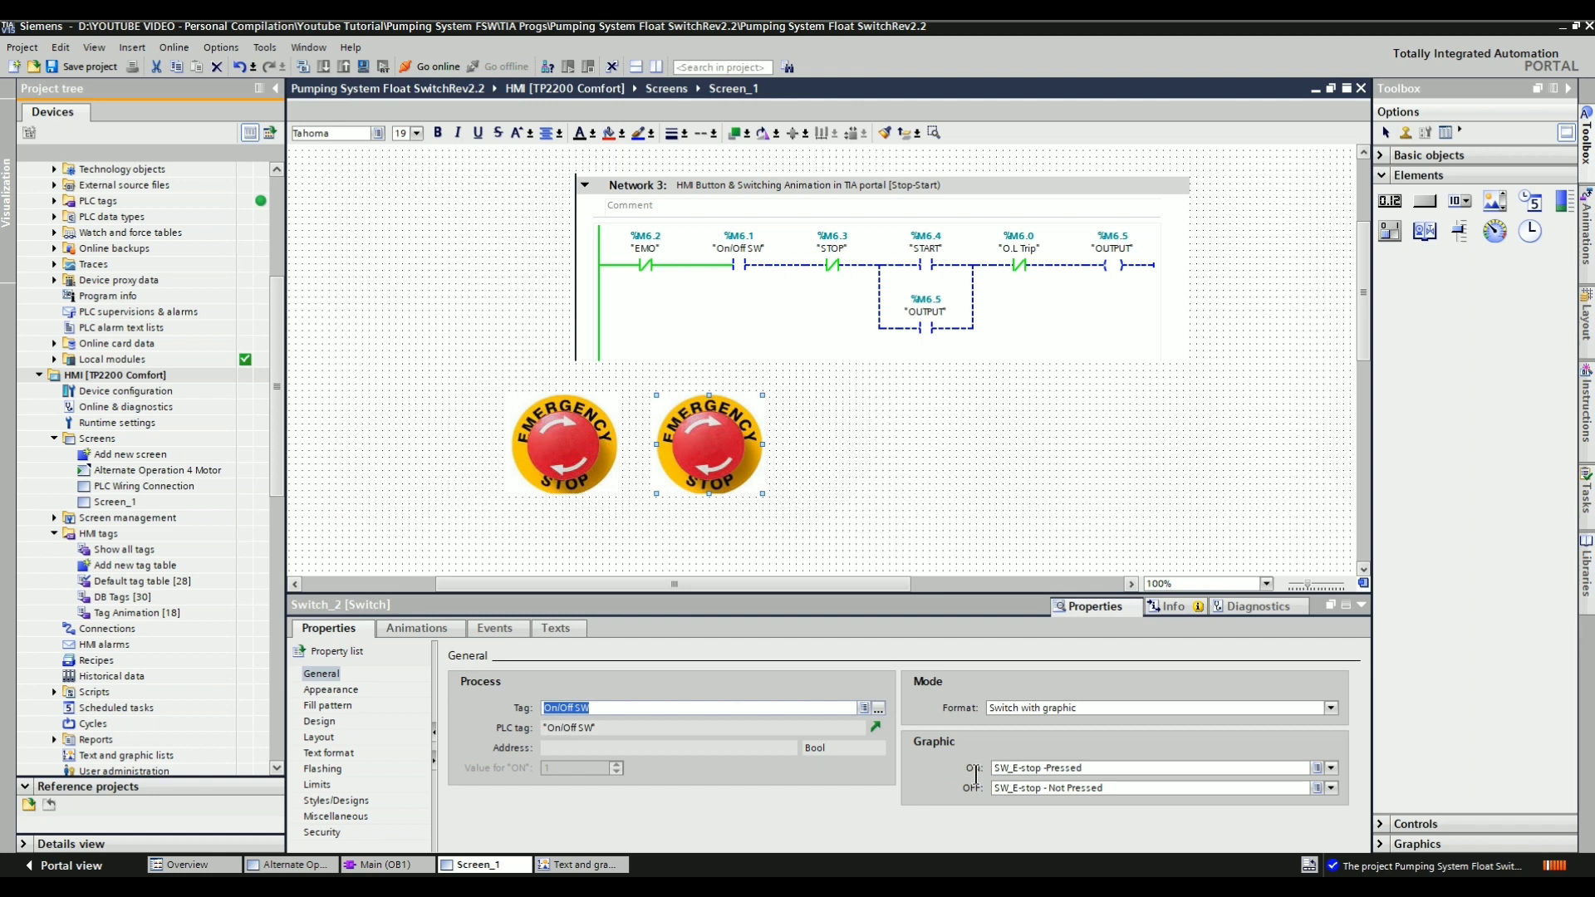
# Import the SSW - ON image from New GRAPHIC FOLDER as the copied switch's ON graphic
pyautogui.click(1331, 767)
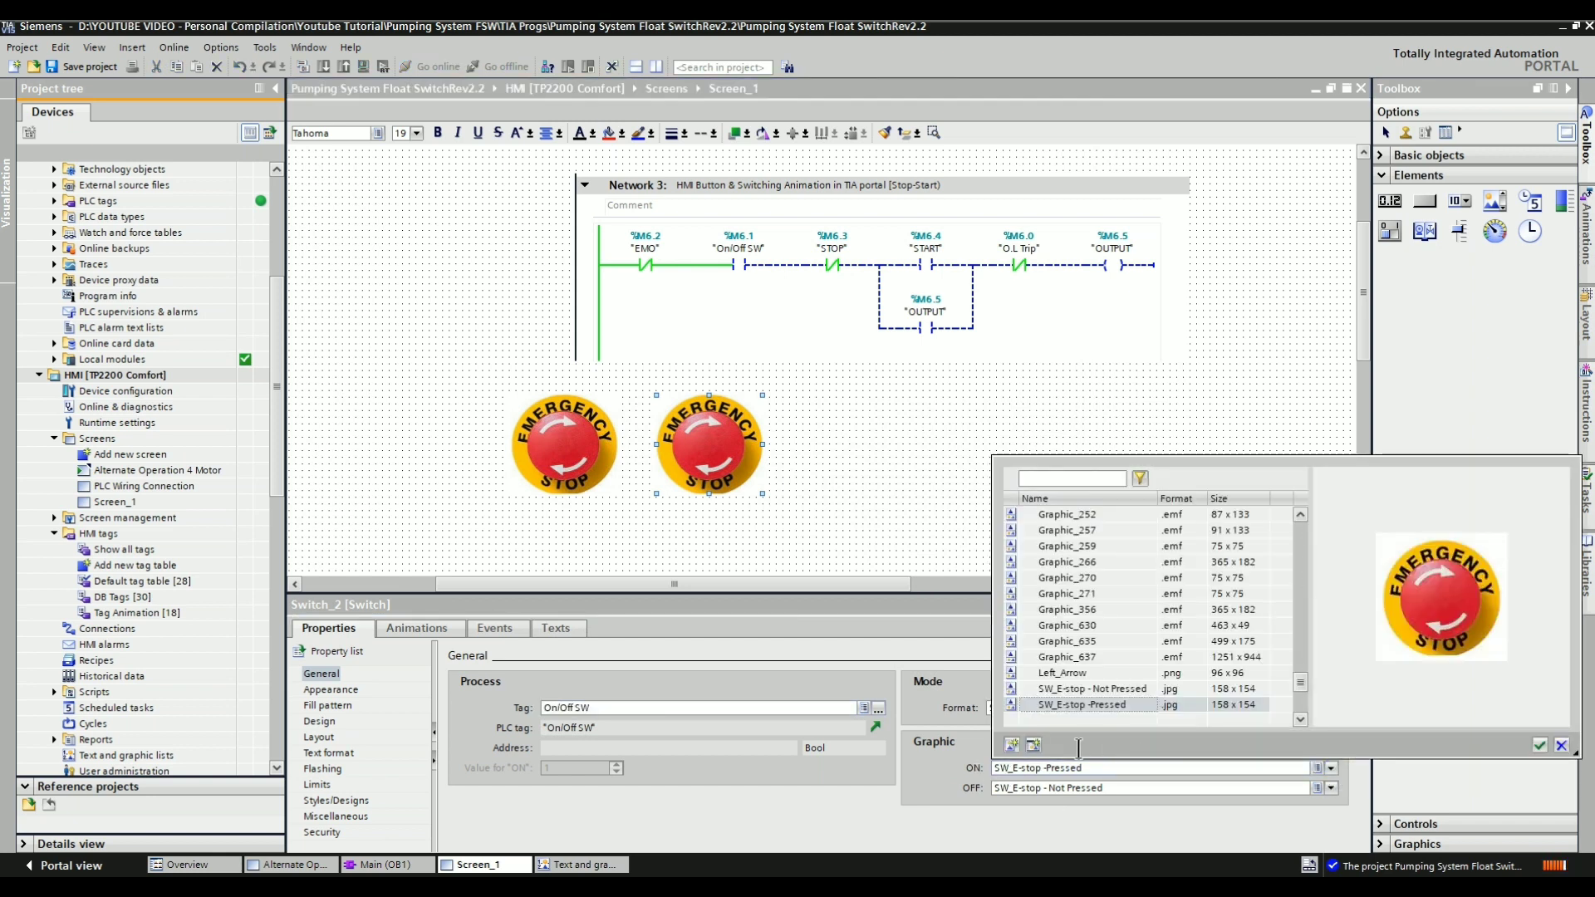
pyautogui.click(1012, 745)
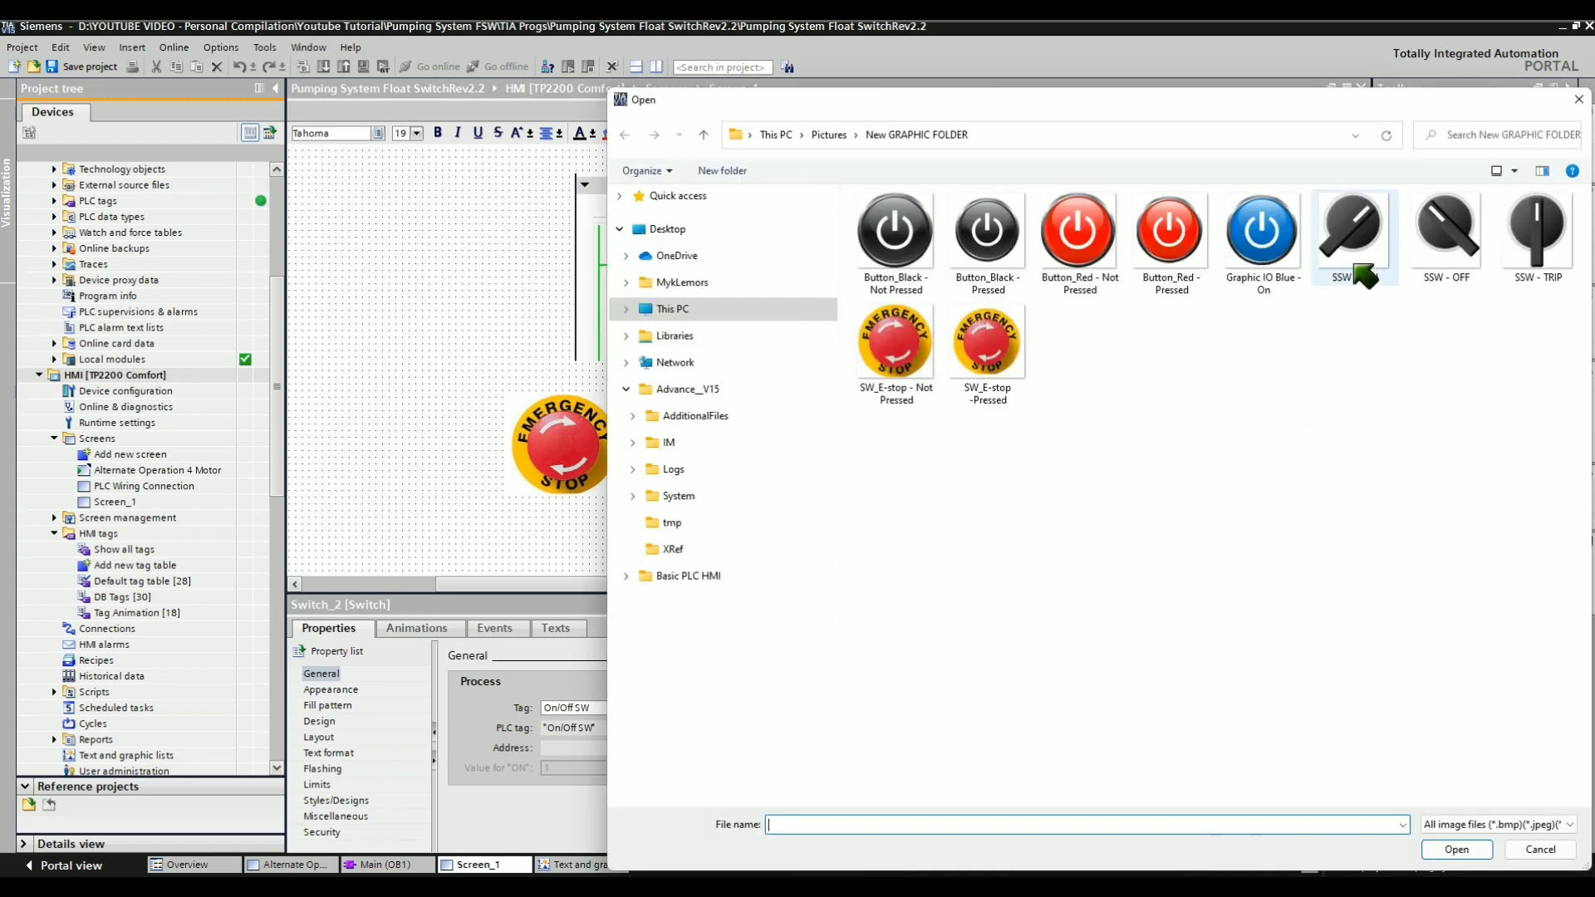
pyautogui.click(1357, 265)
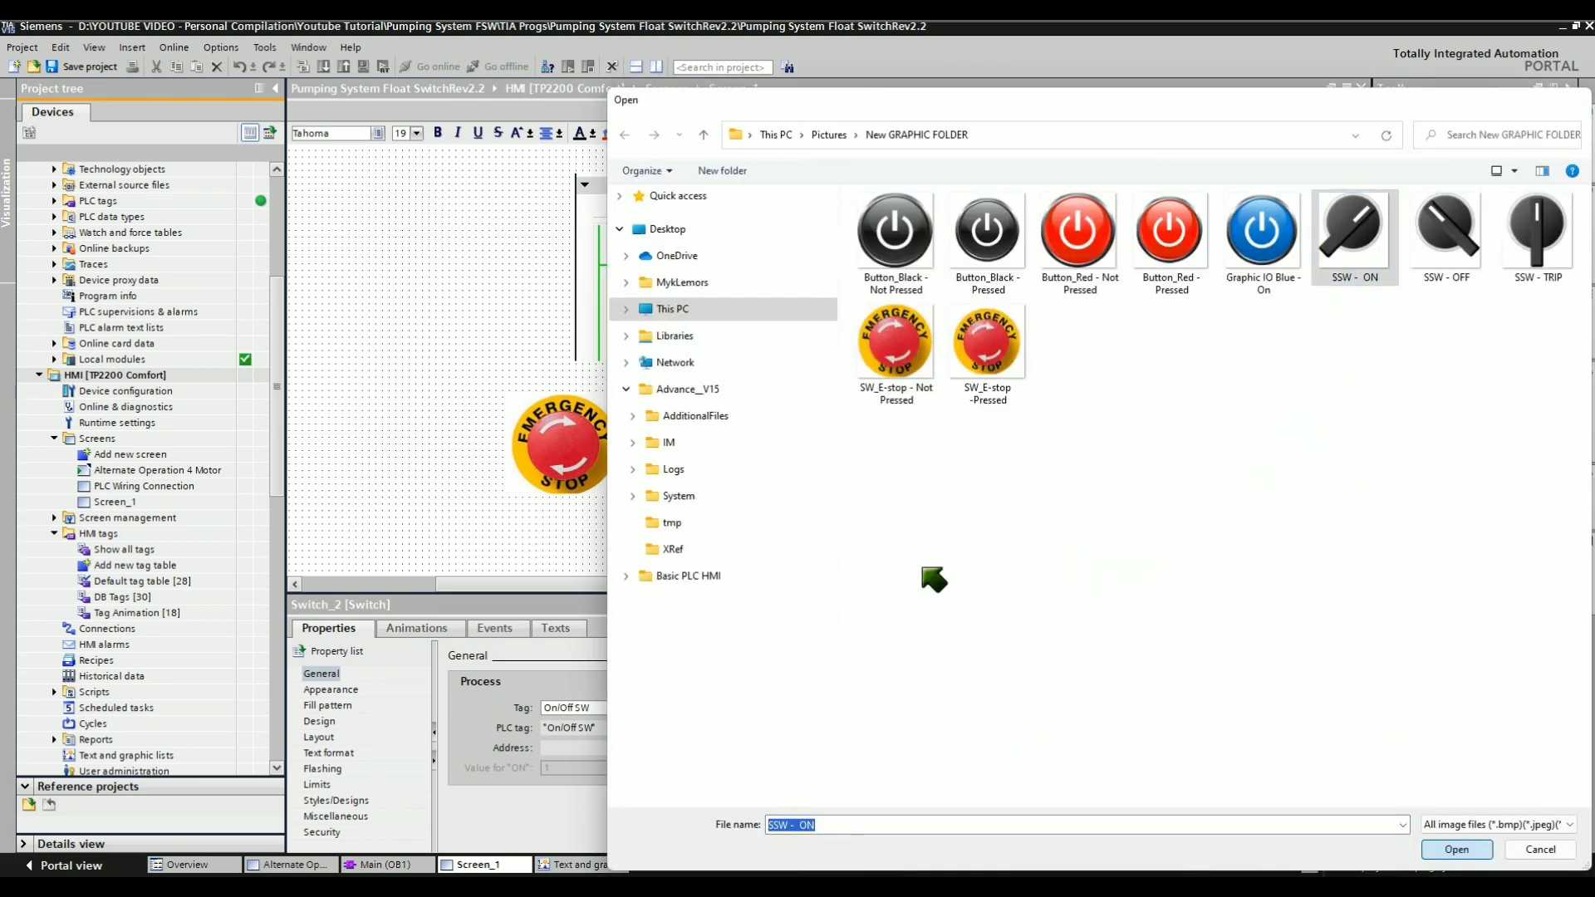
pyautogui.press('Return')
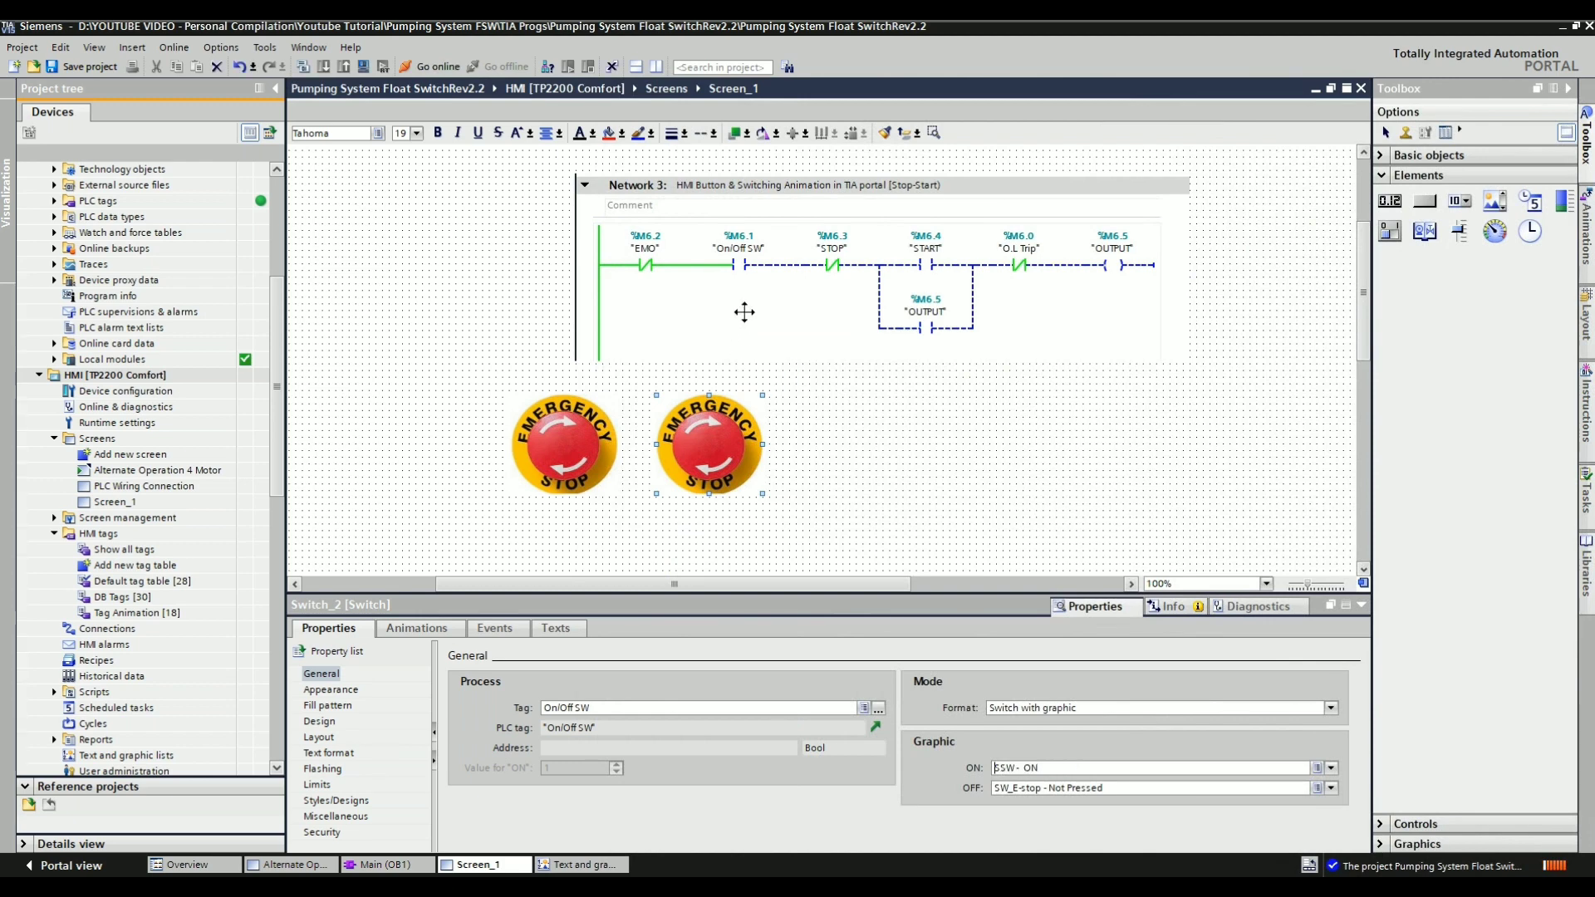
# Import the SSW - OFF image as the copied switch's OFF graphic and resize the switch so the knob looks round
pyautogui.click(1330, 787)
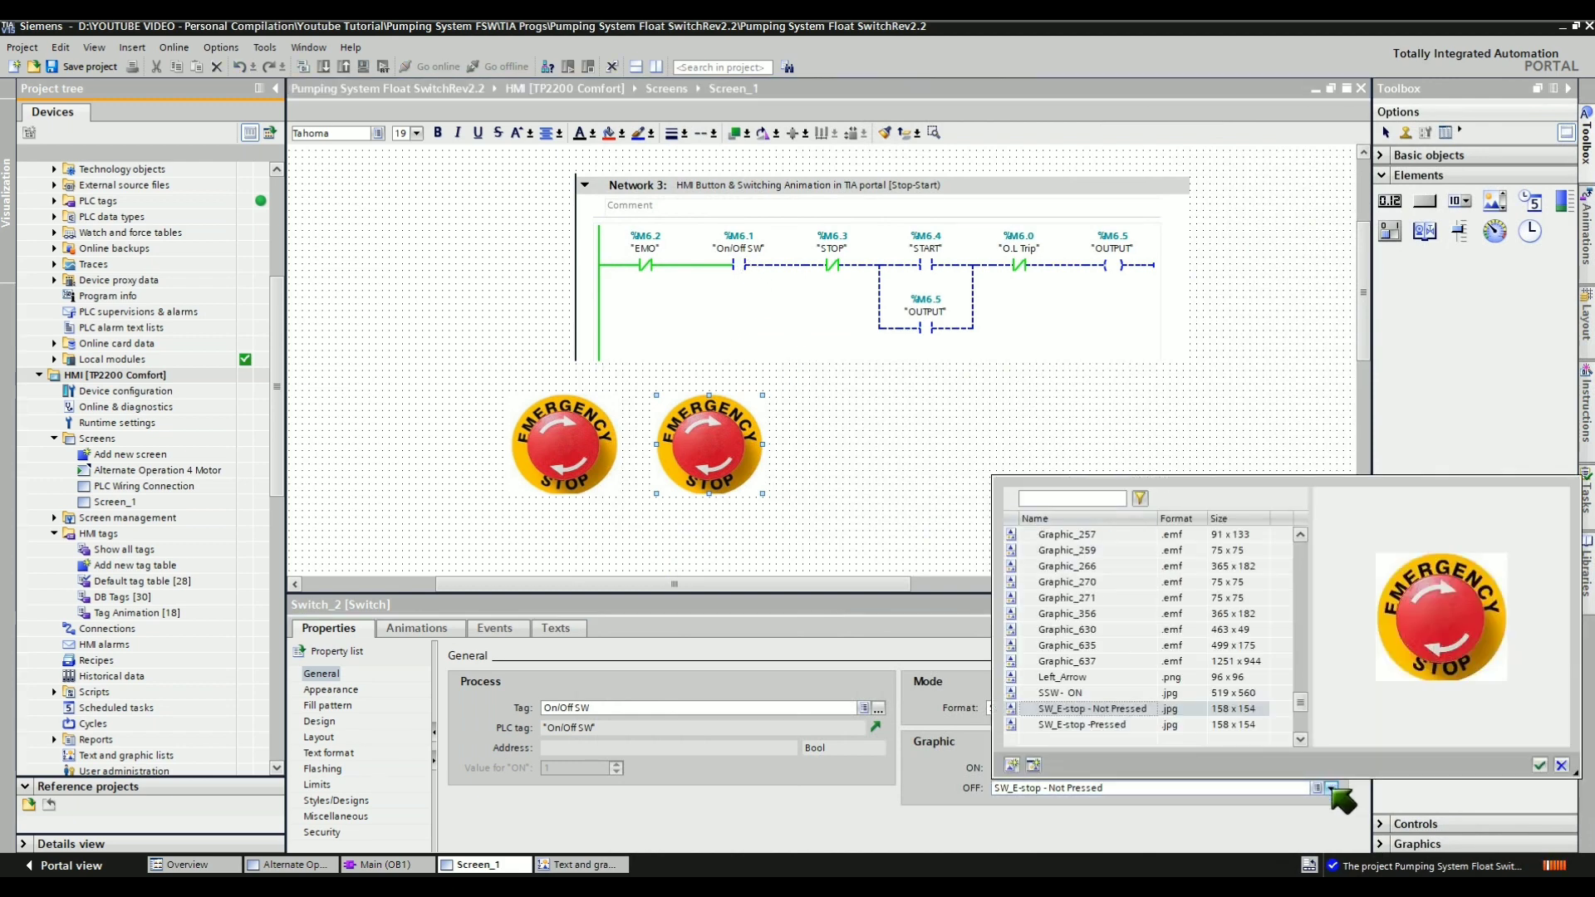
pyautogui.click(1013, 758)
pyautogui.click(1446, 234)
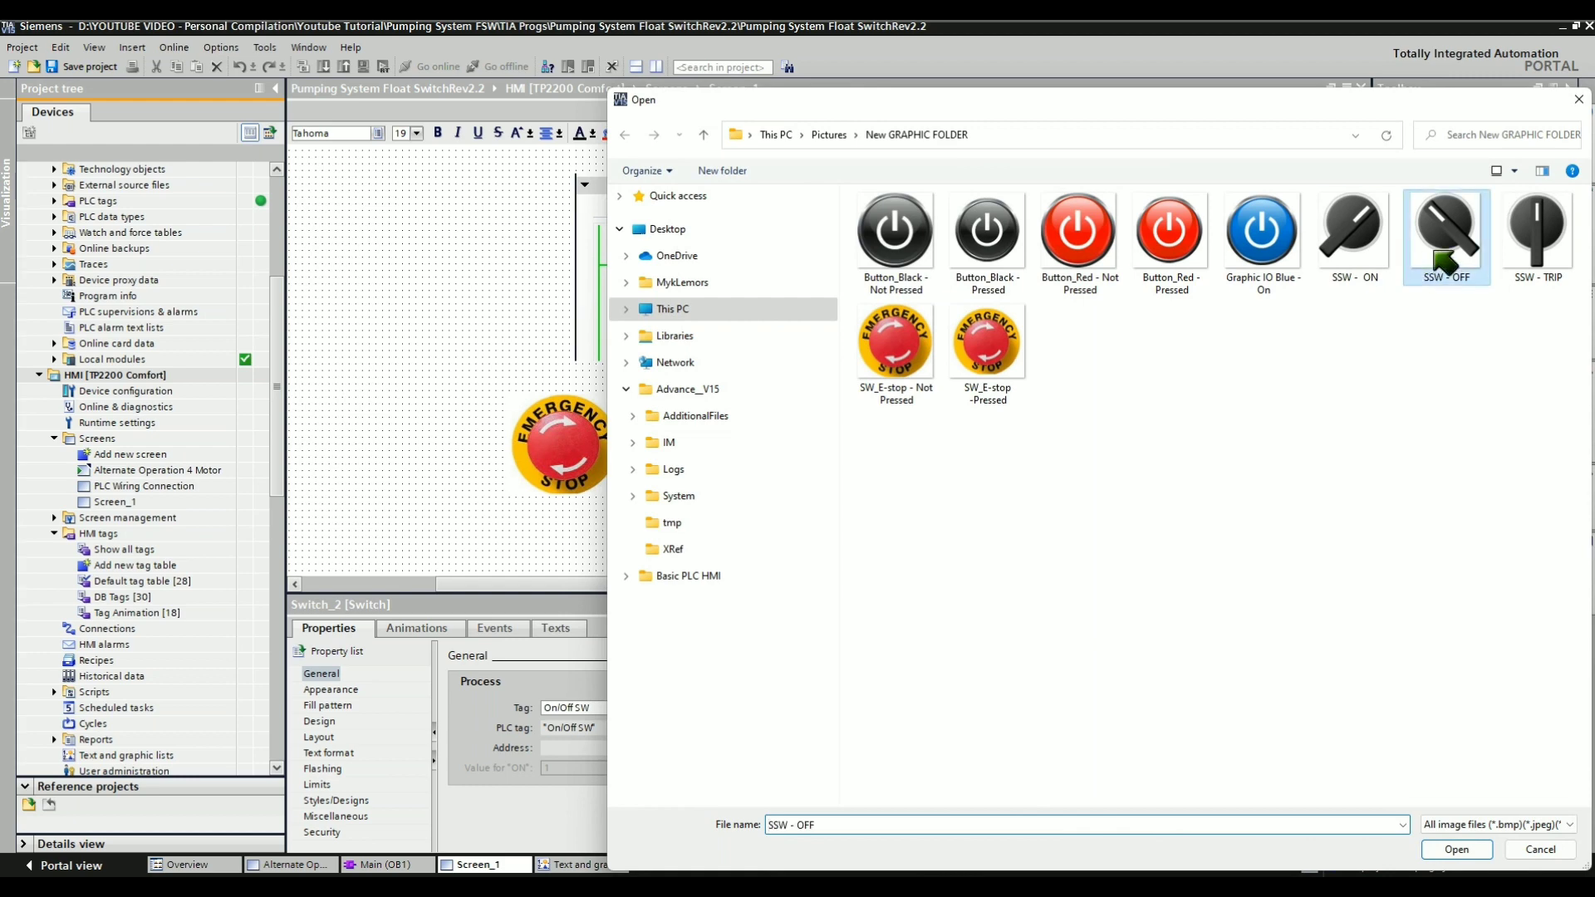
pyautogui.click(1459, 849)
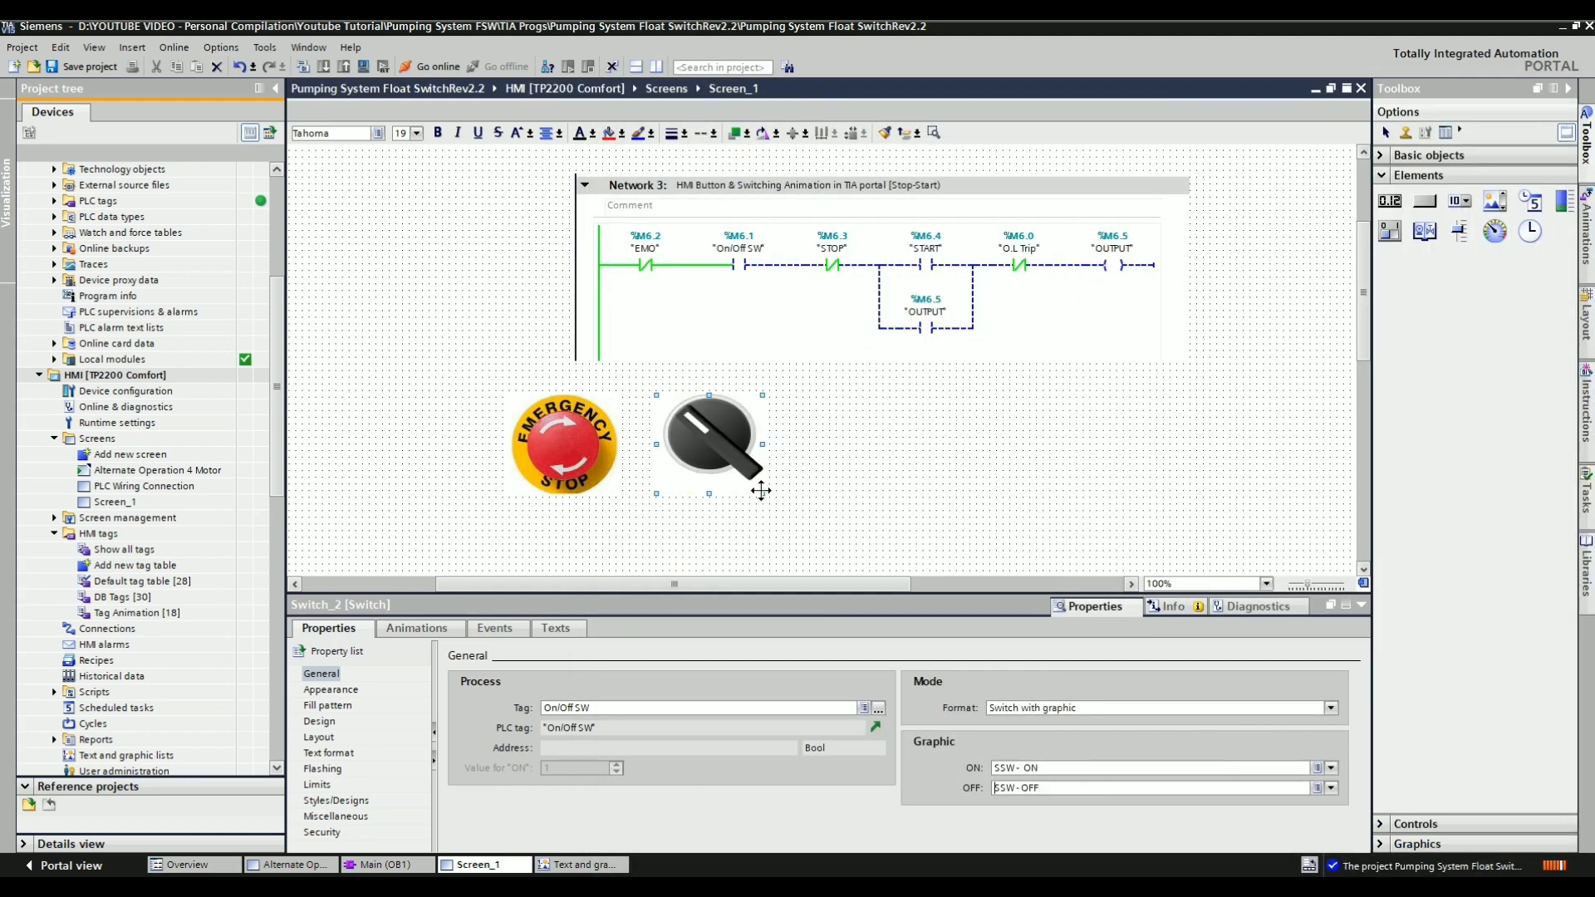
pyautogui.moveTo(762, 494); pyautogui.dragTo(779, 495)
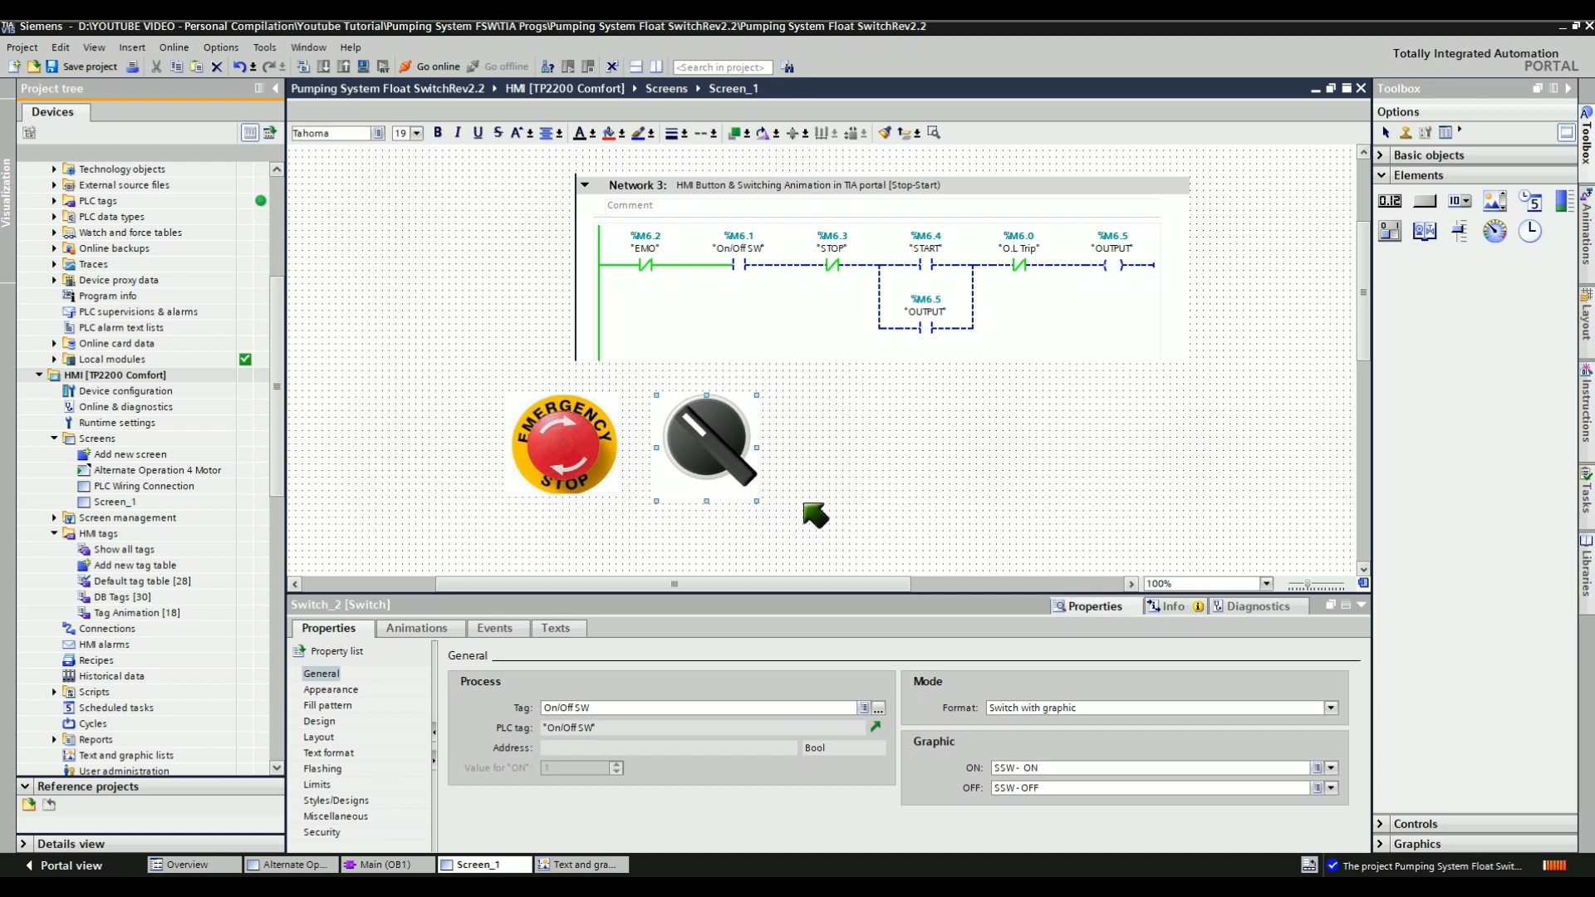
pyautogui.click(804, 505)
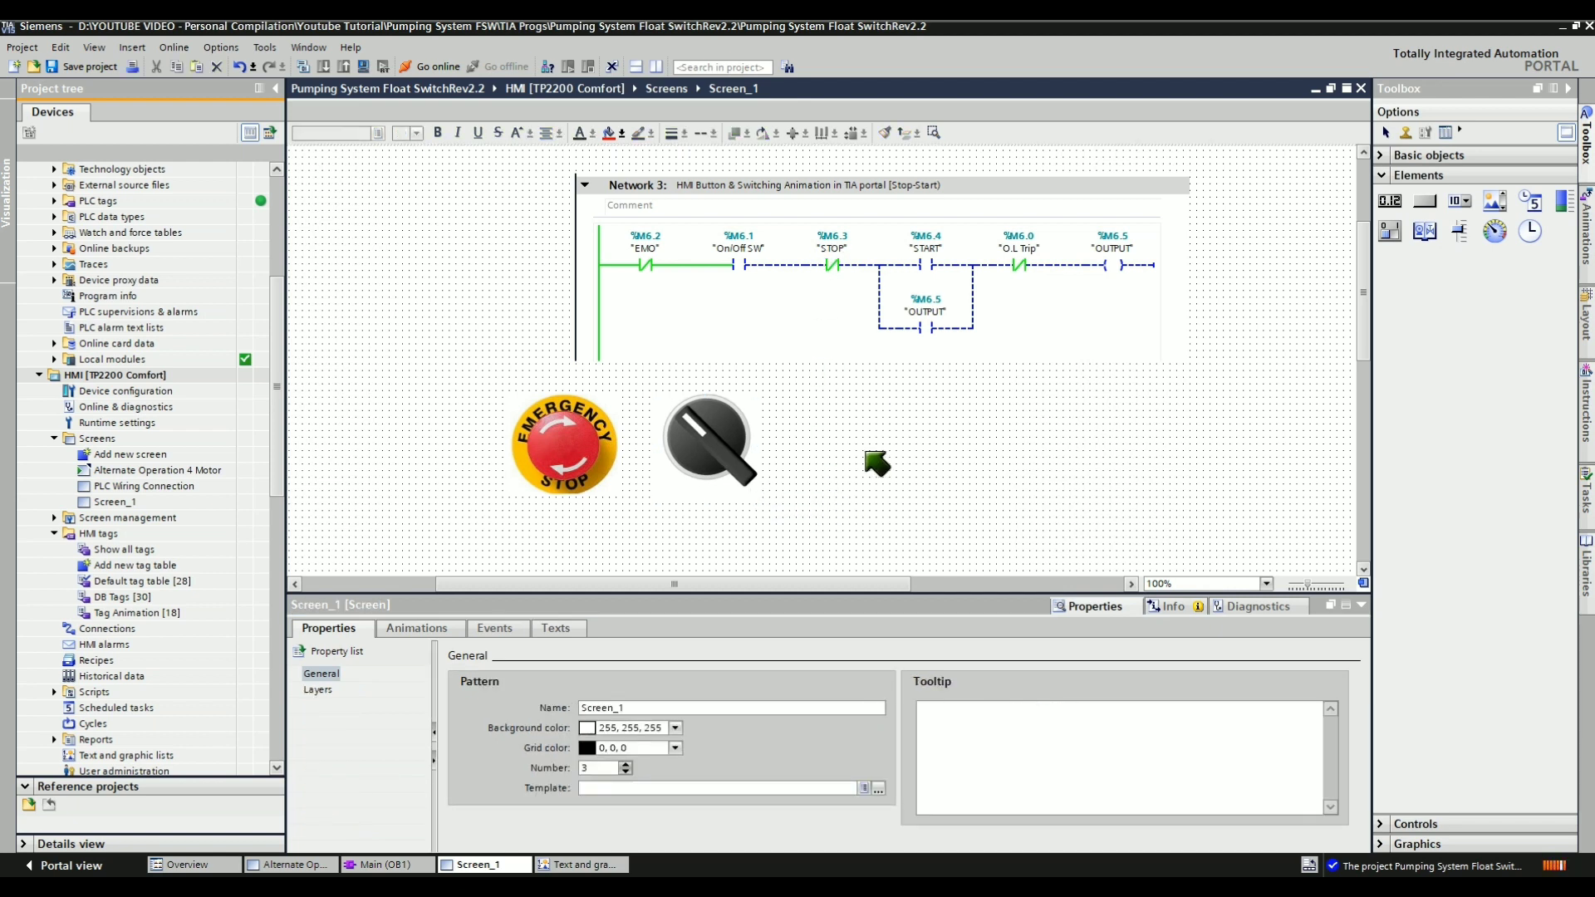
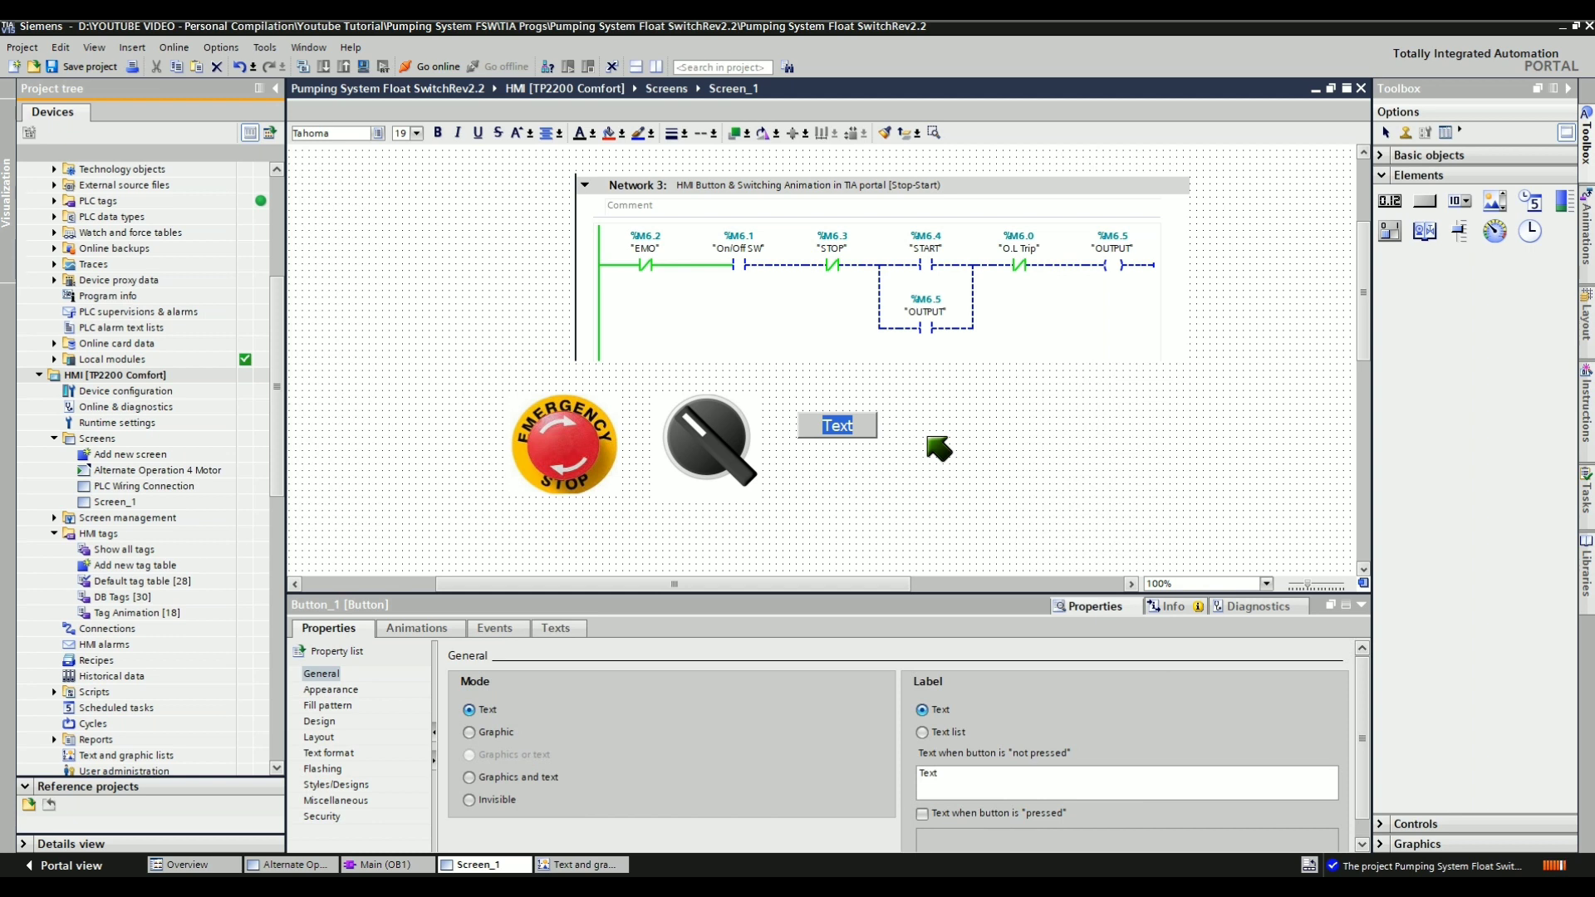
# Place a button beside the selector switch and set it to Graphic mode with single graphics instead of a graphic list
pyautogui.click(928, 438)
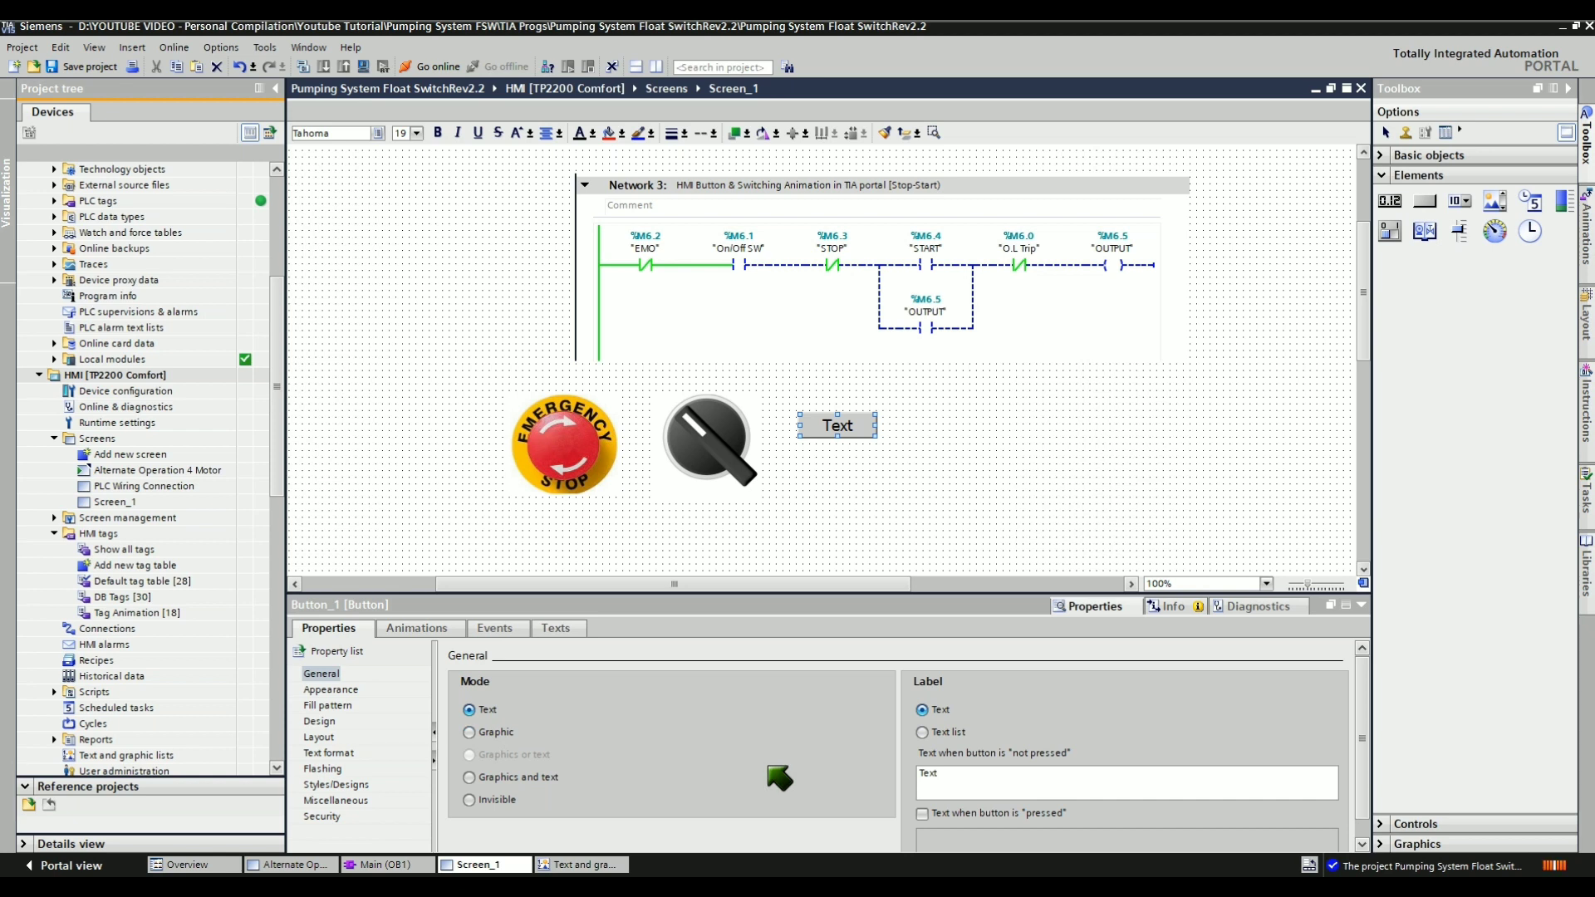
pyautogui.click(469, 732)
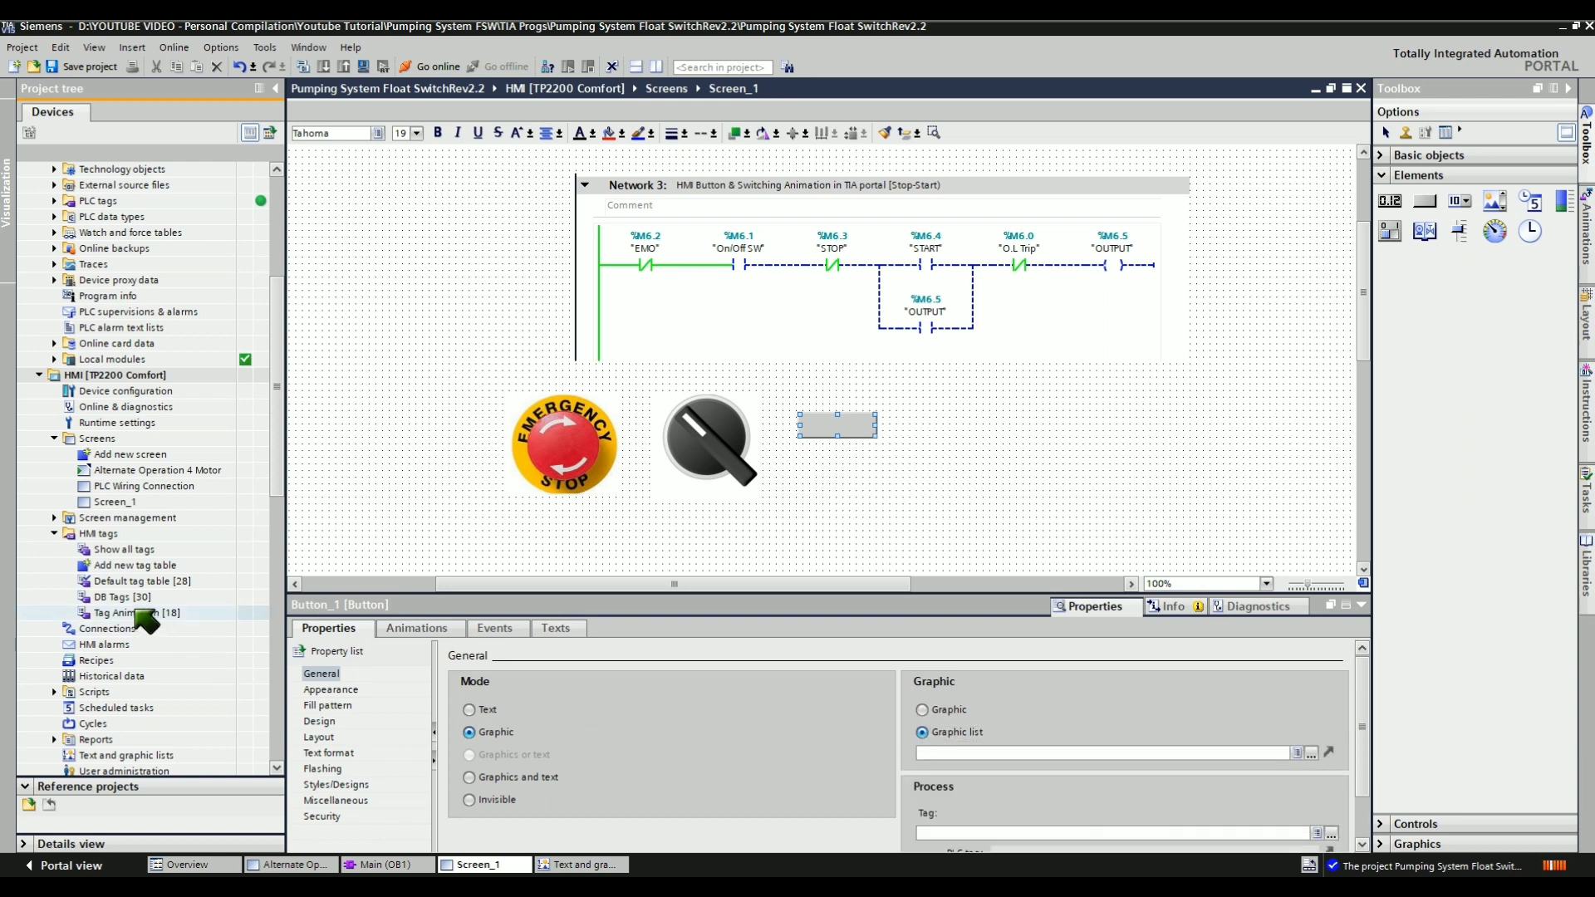
pyautogui.click(143, 757)
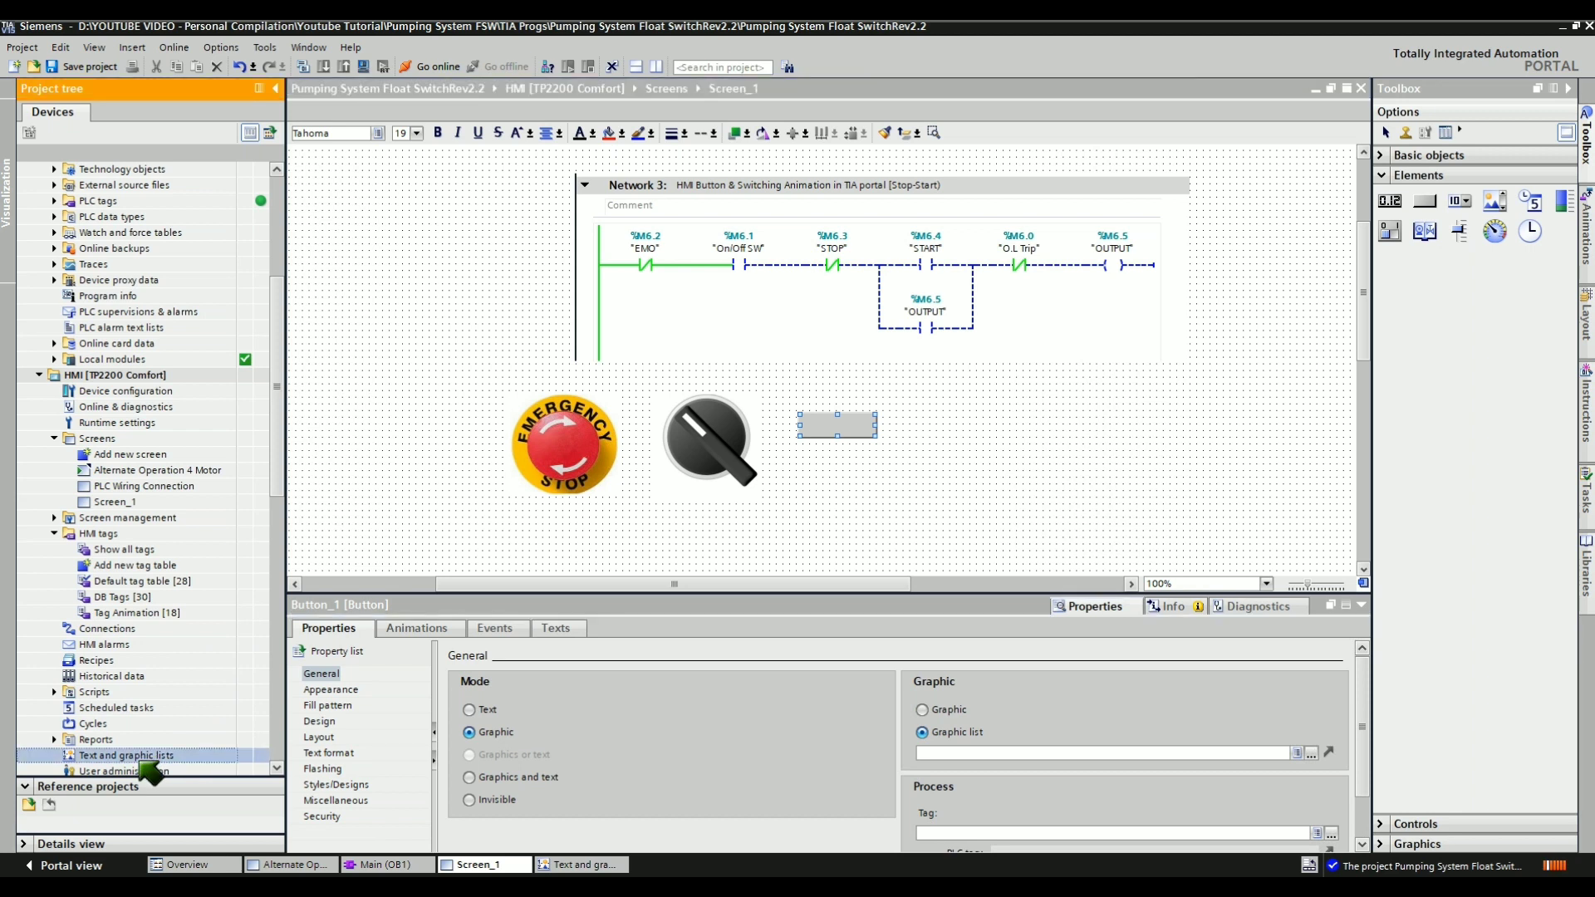
pyautogui.click(923, 711)
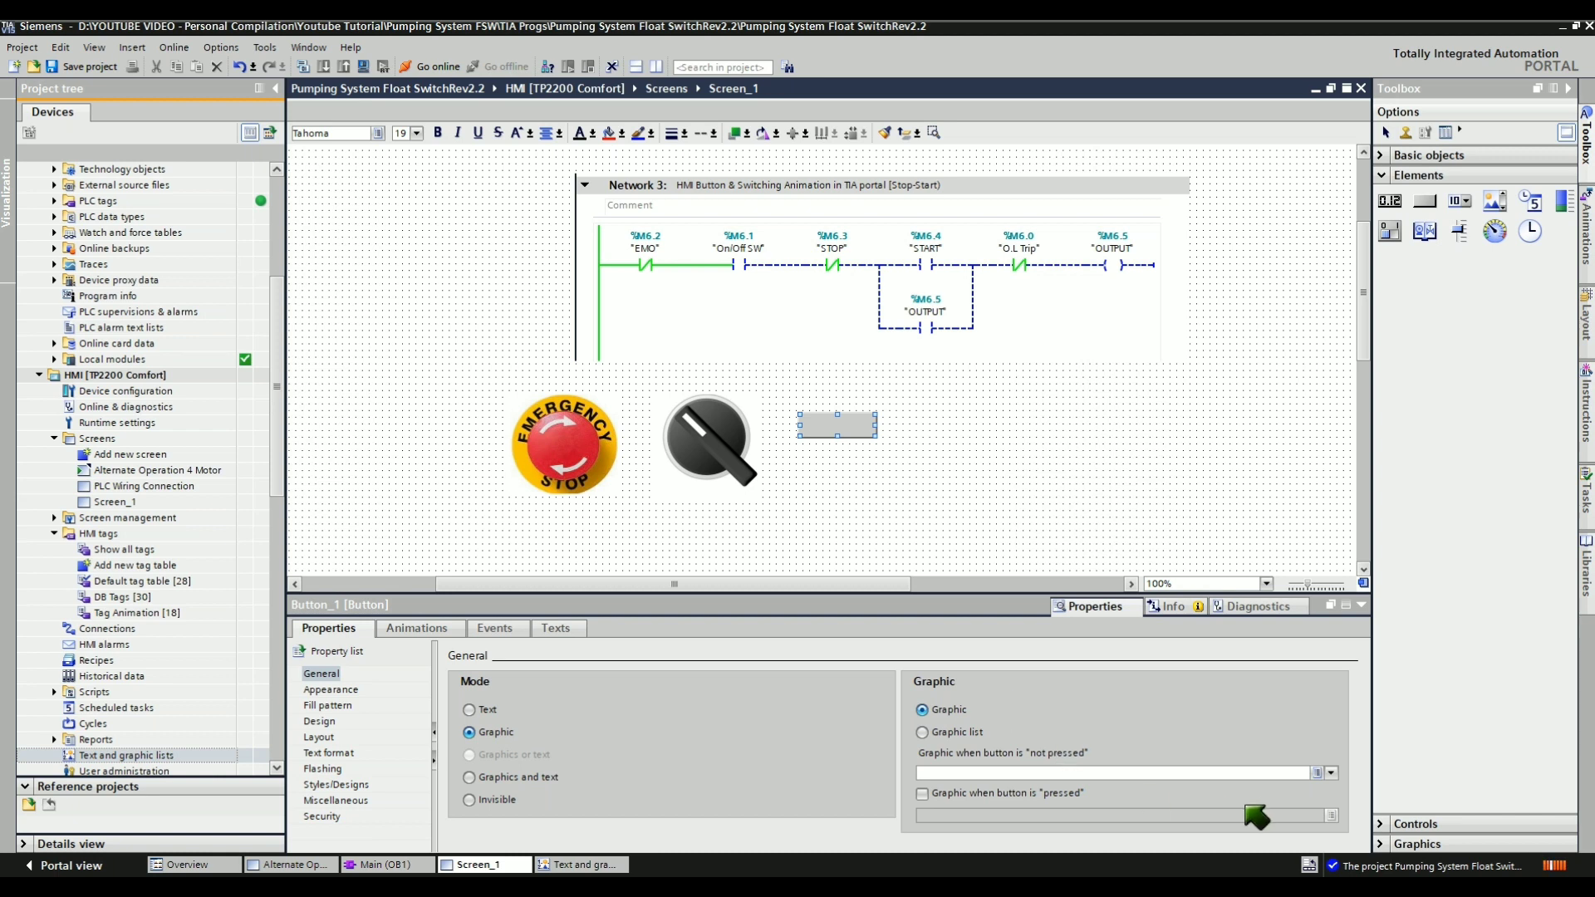
# Import the Button_Red - Not Pressed image from New GRAPHIC FOLDER as the new button's "not pressed" graphic
pyautogui.click(1332, 773)
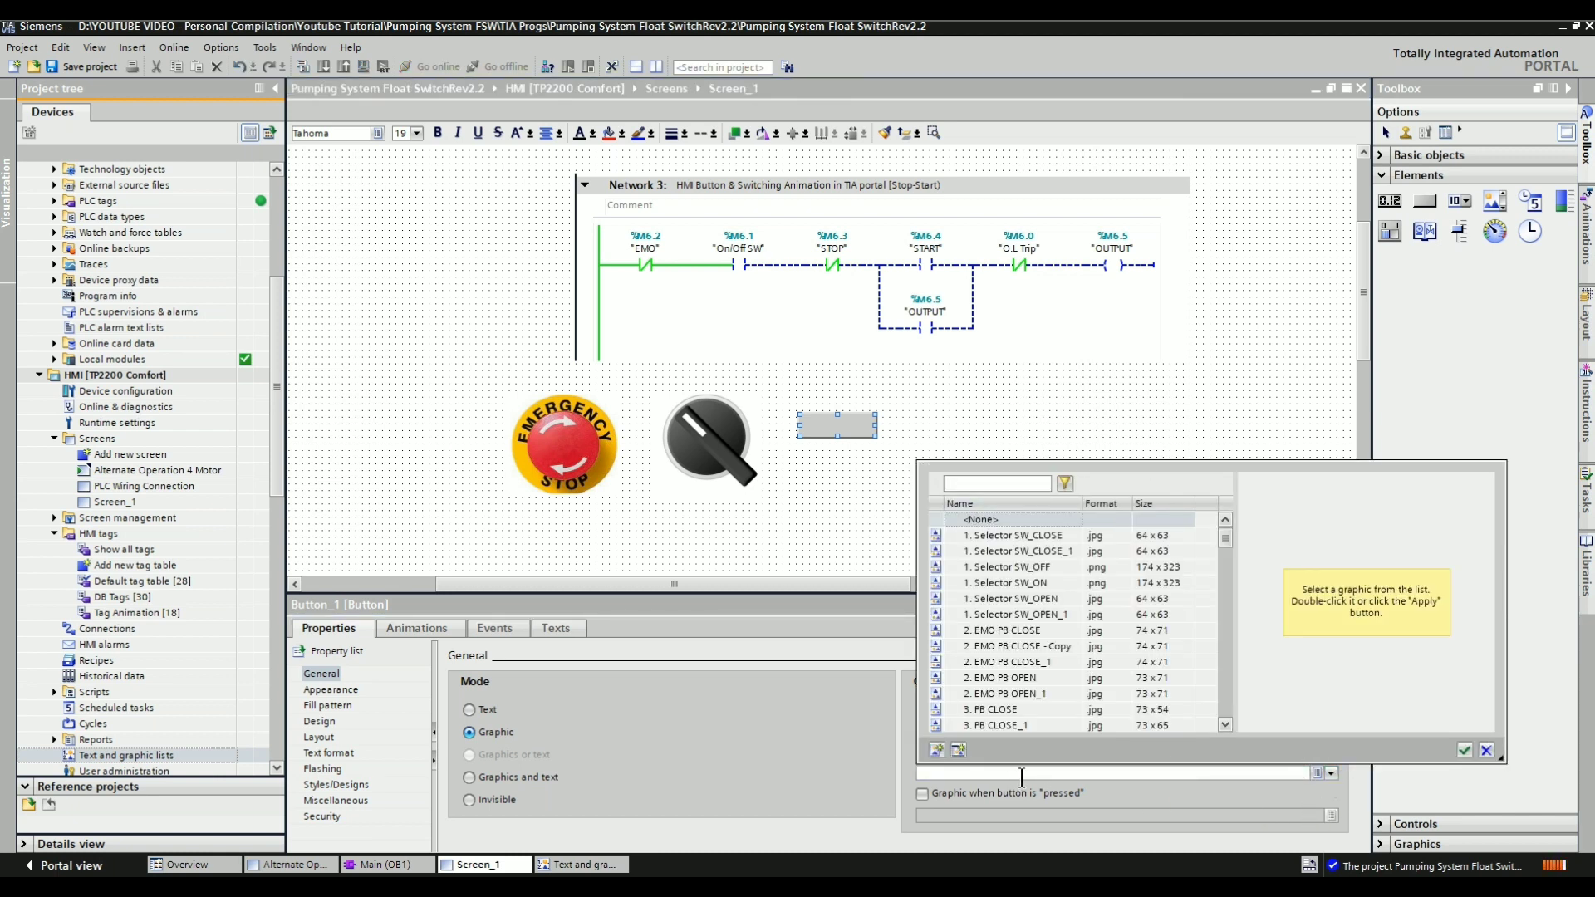
pyautogui.click(937, 748)
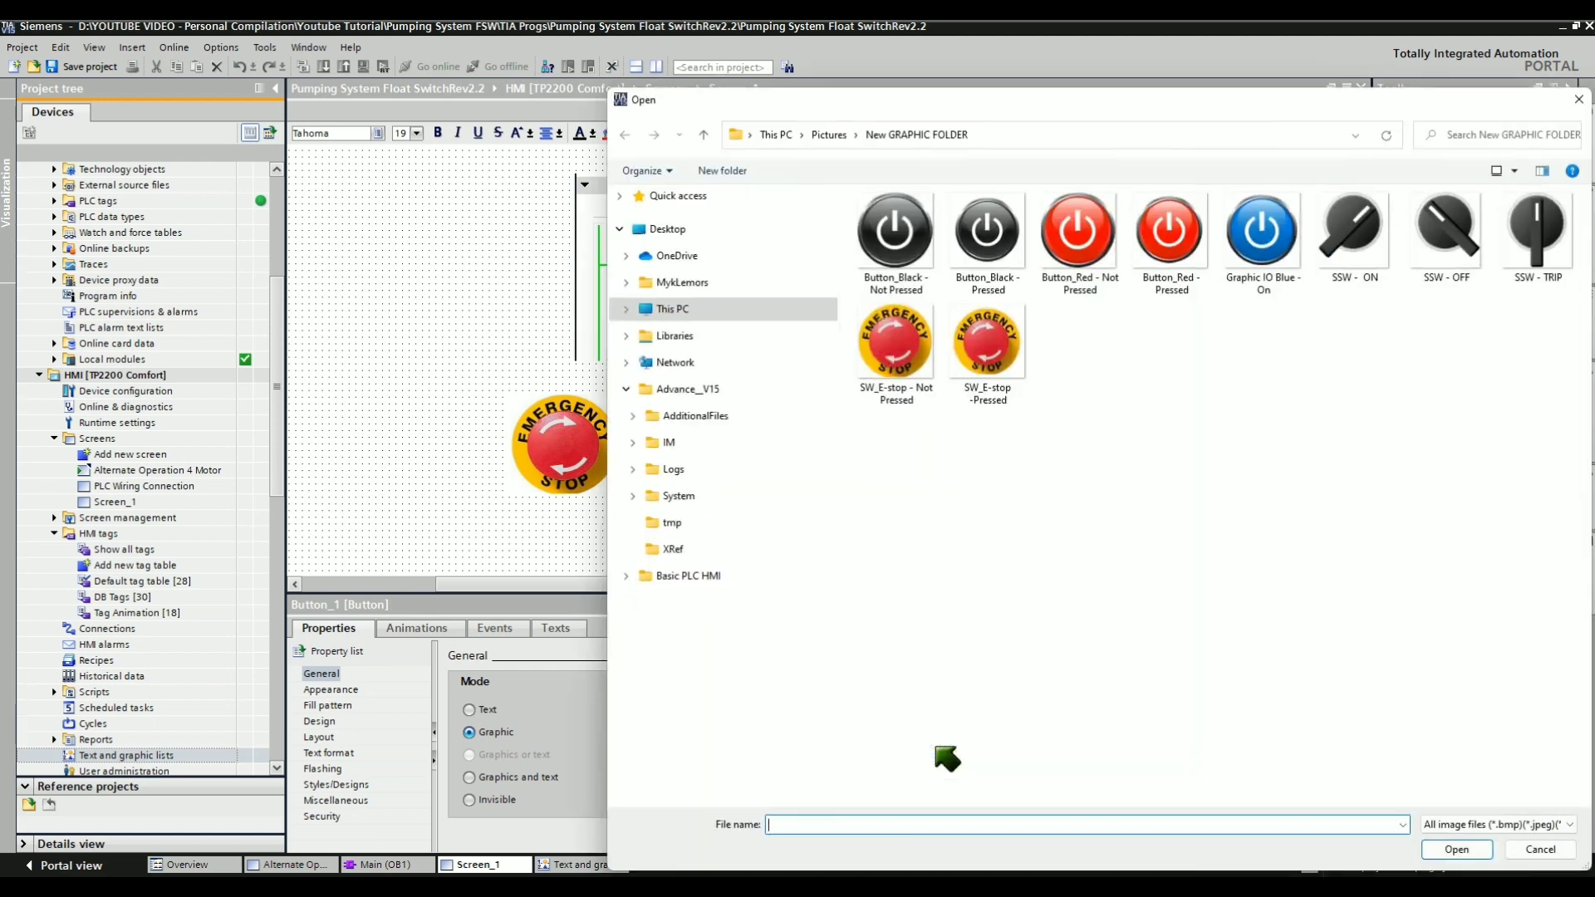
pyautogui.click(1088, 274)
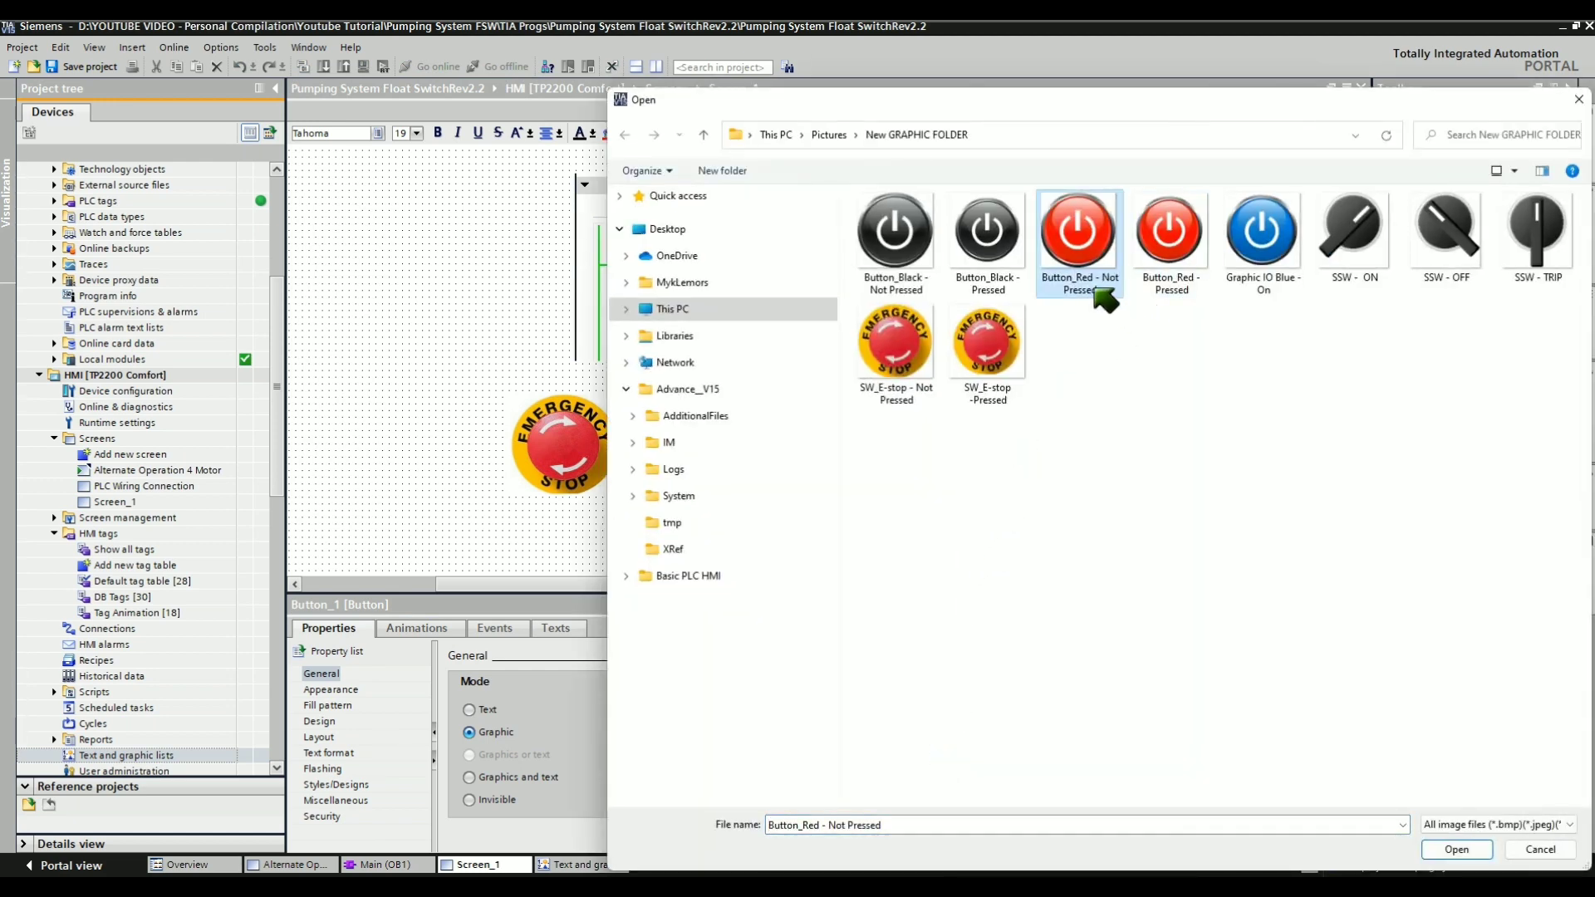
pyautogui.click(1455, 847)
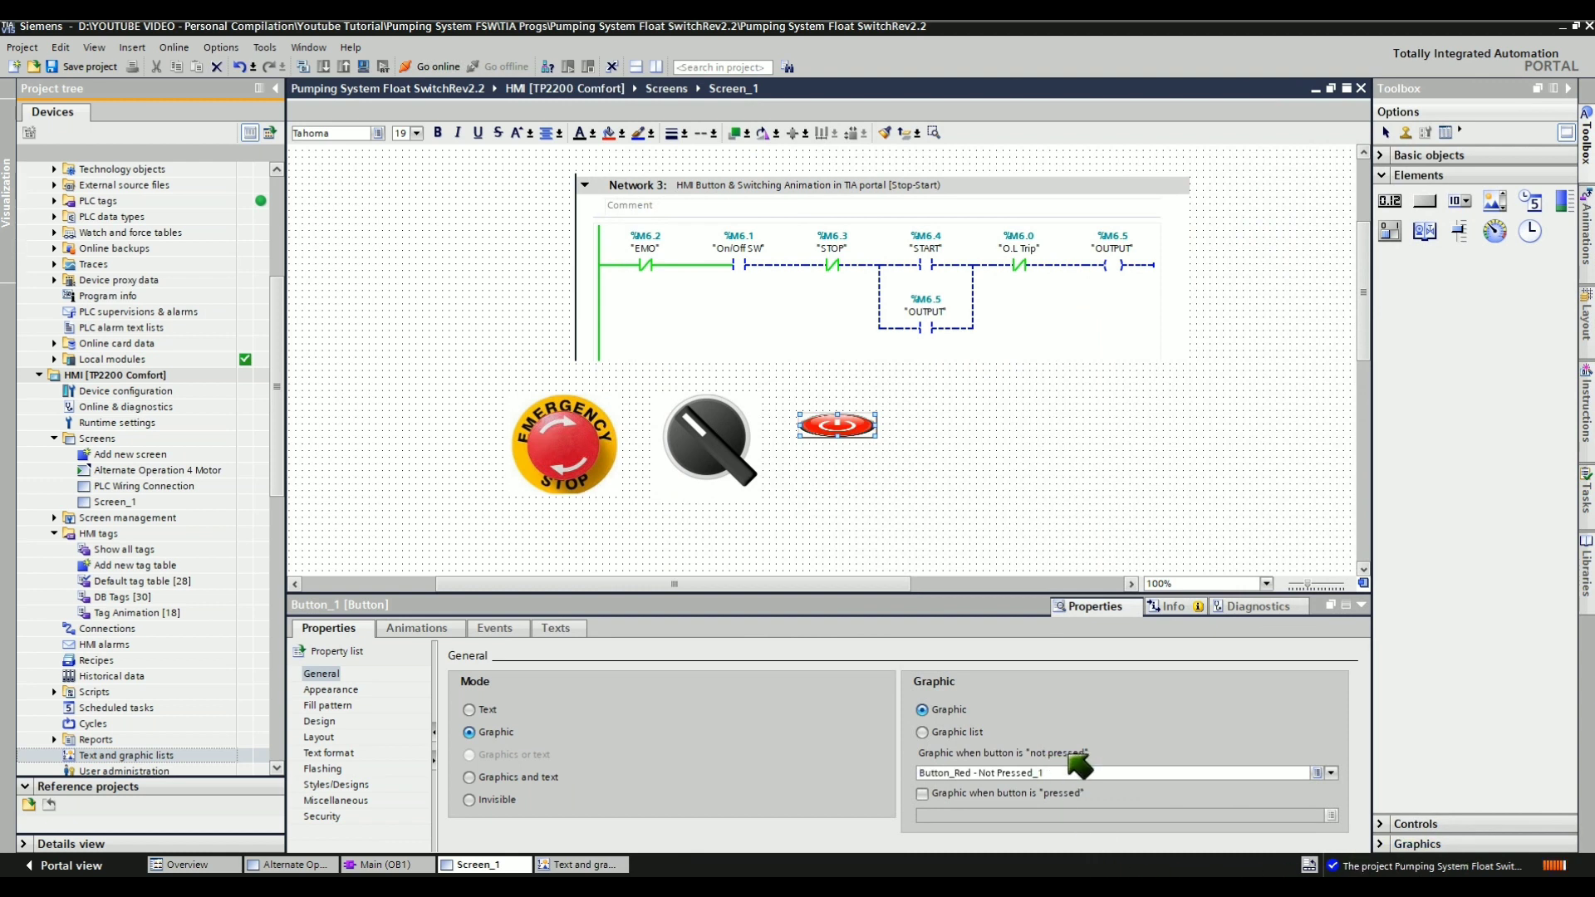
# Enable the "pressed" graphic with the imported Button_Red - Pressed image and resize the button to look round beside the selector switch
pyautogui.click(923, 795)
pyautogui.click(1331, 816)
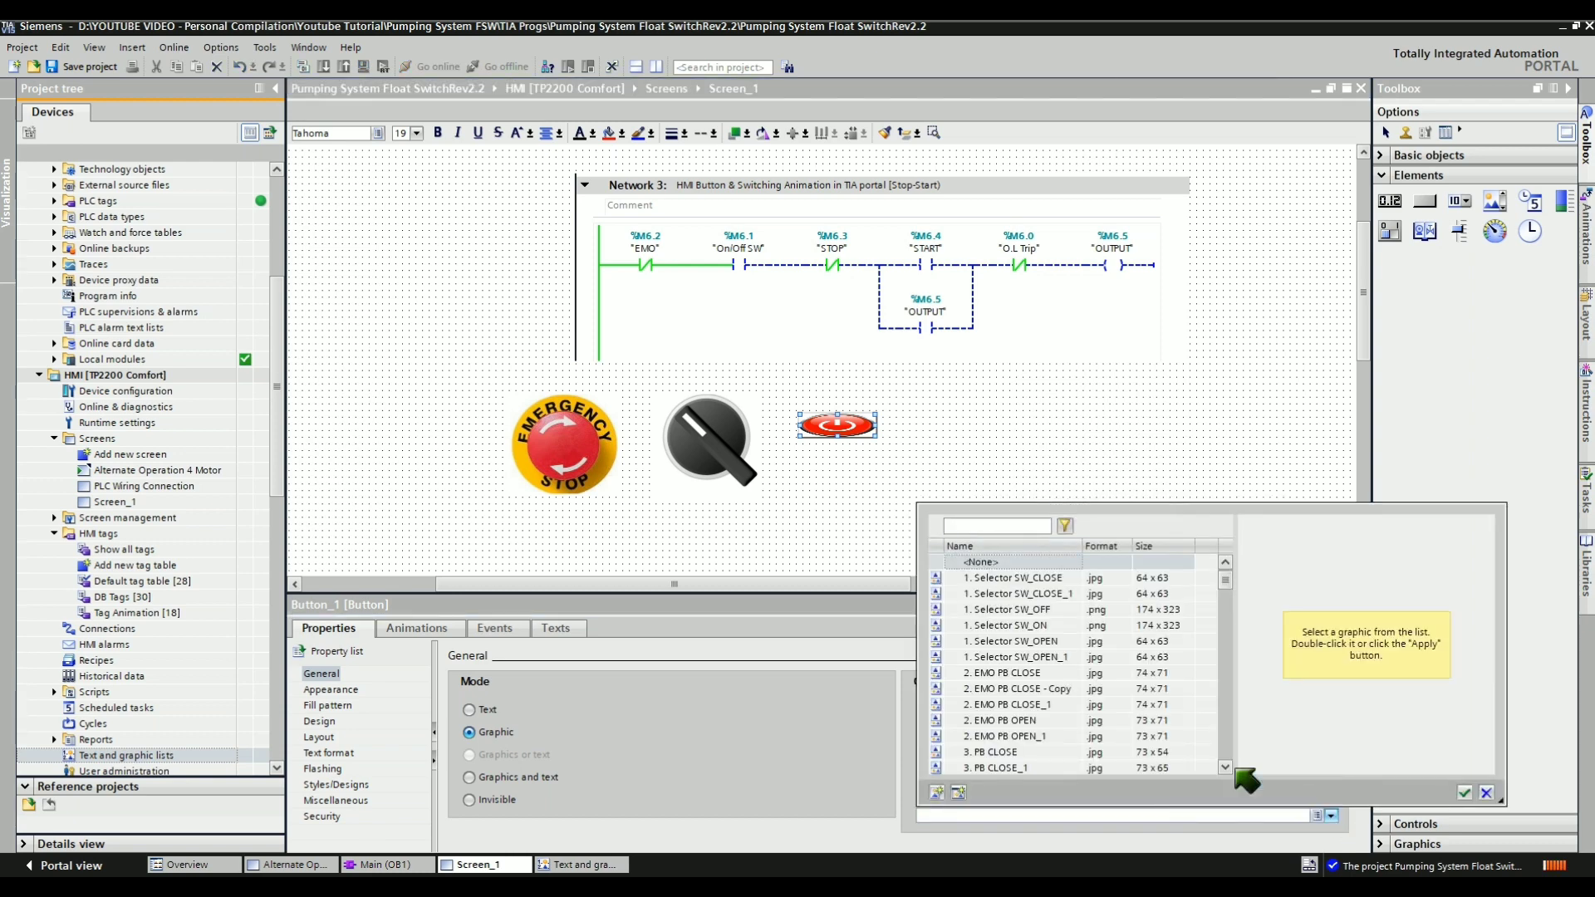
pyautogui.click(959, 793)
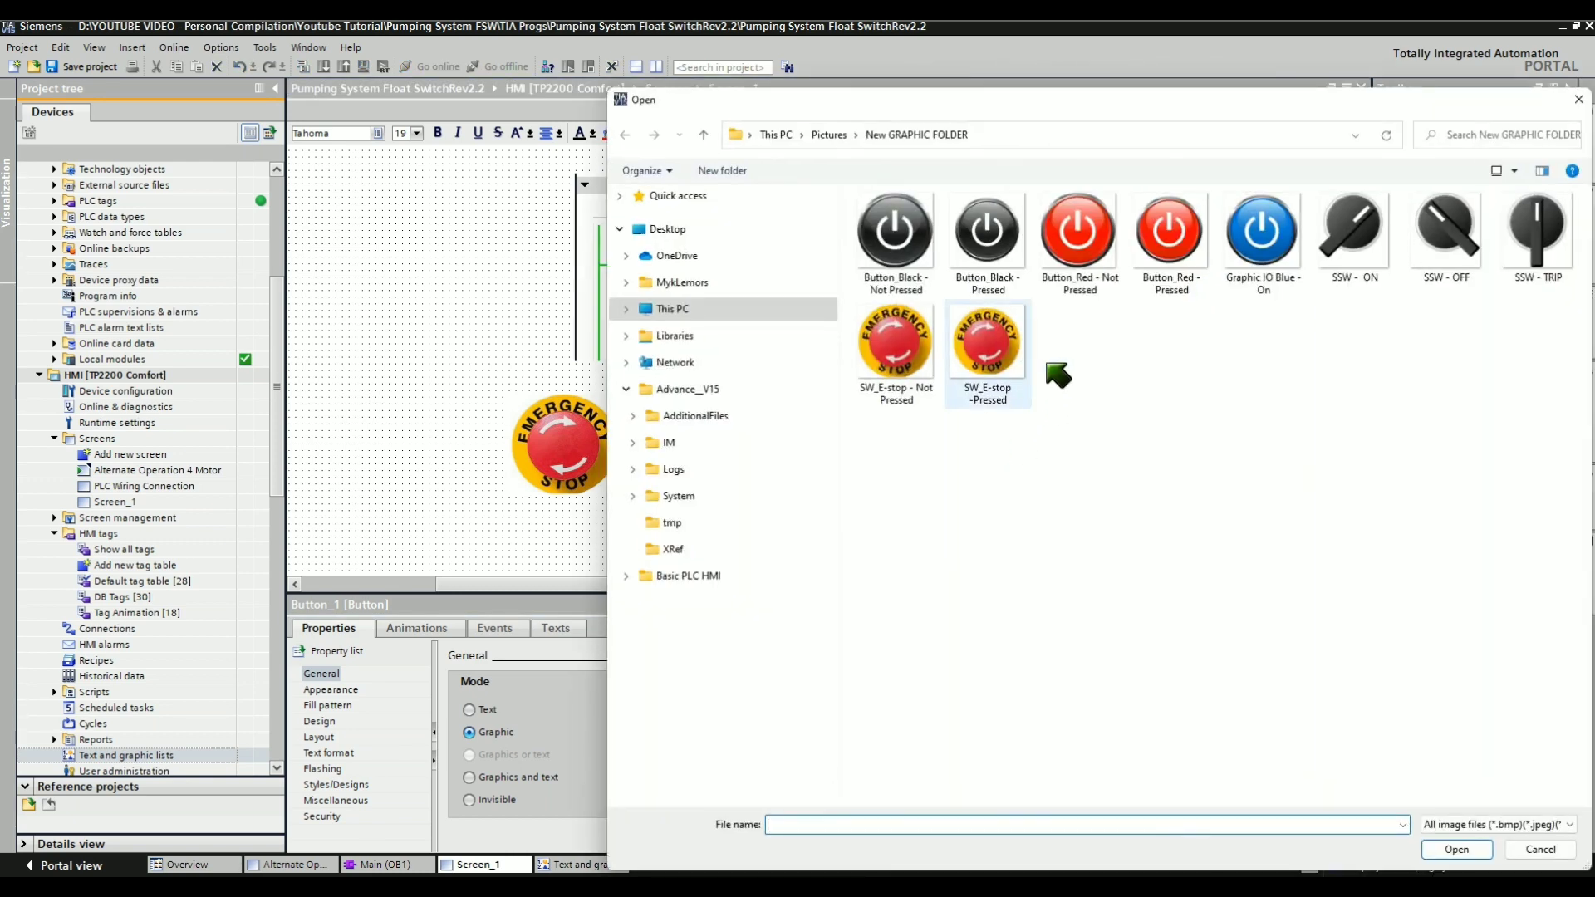
pyautogui.click(1183, 253)
pyautogui.click(1455, 848)
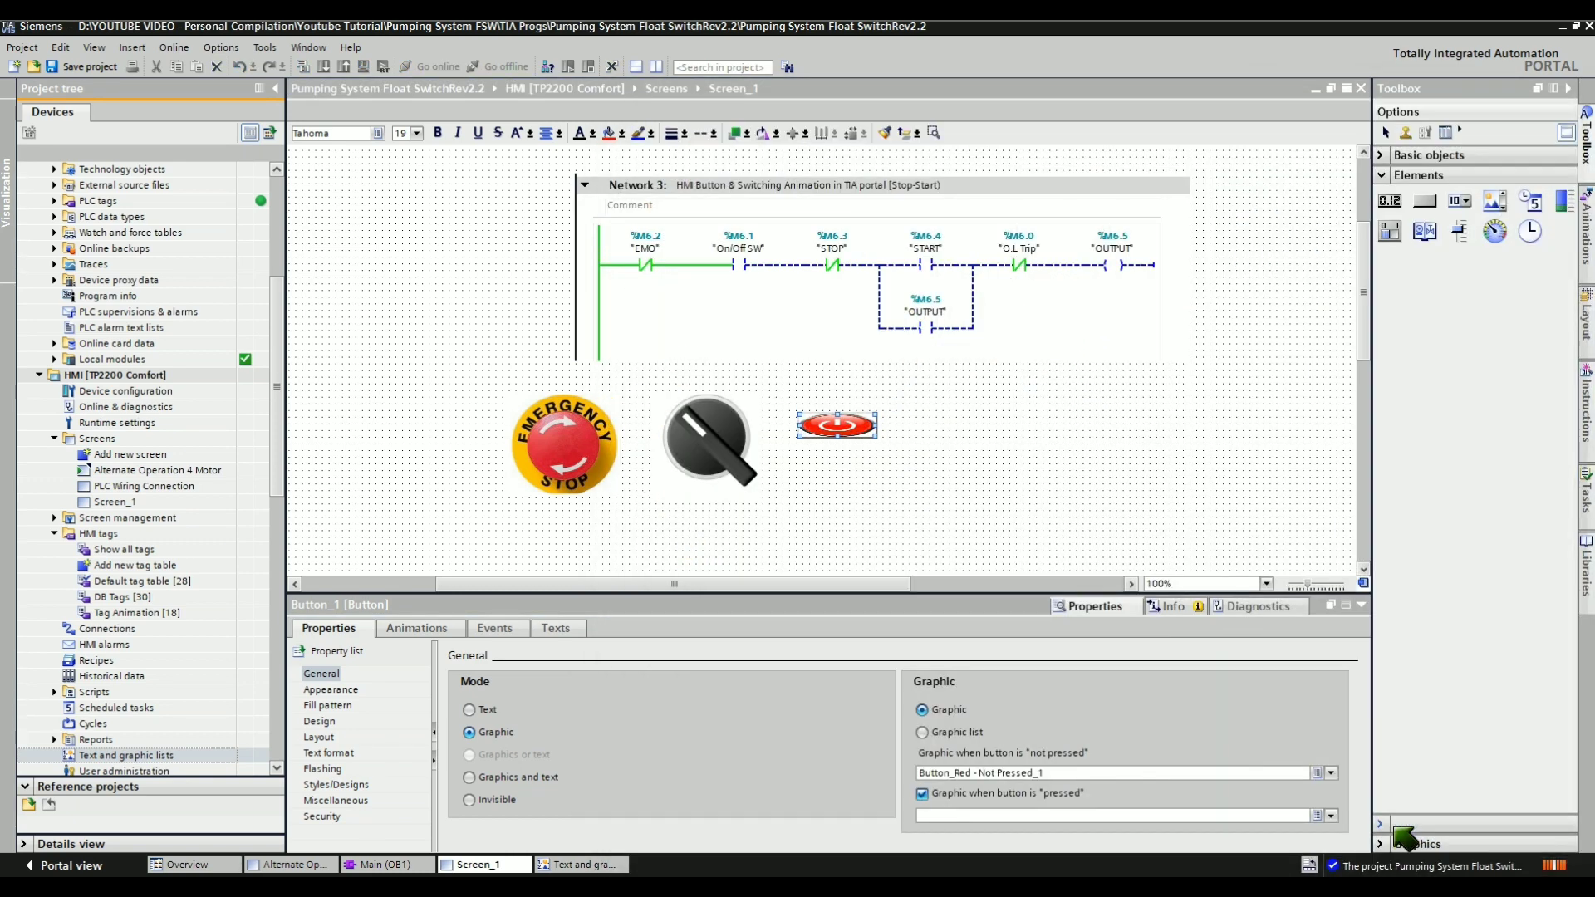
pyautogui.moveTo(874, 439); pyautogui.dragTo(833, 458)
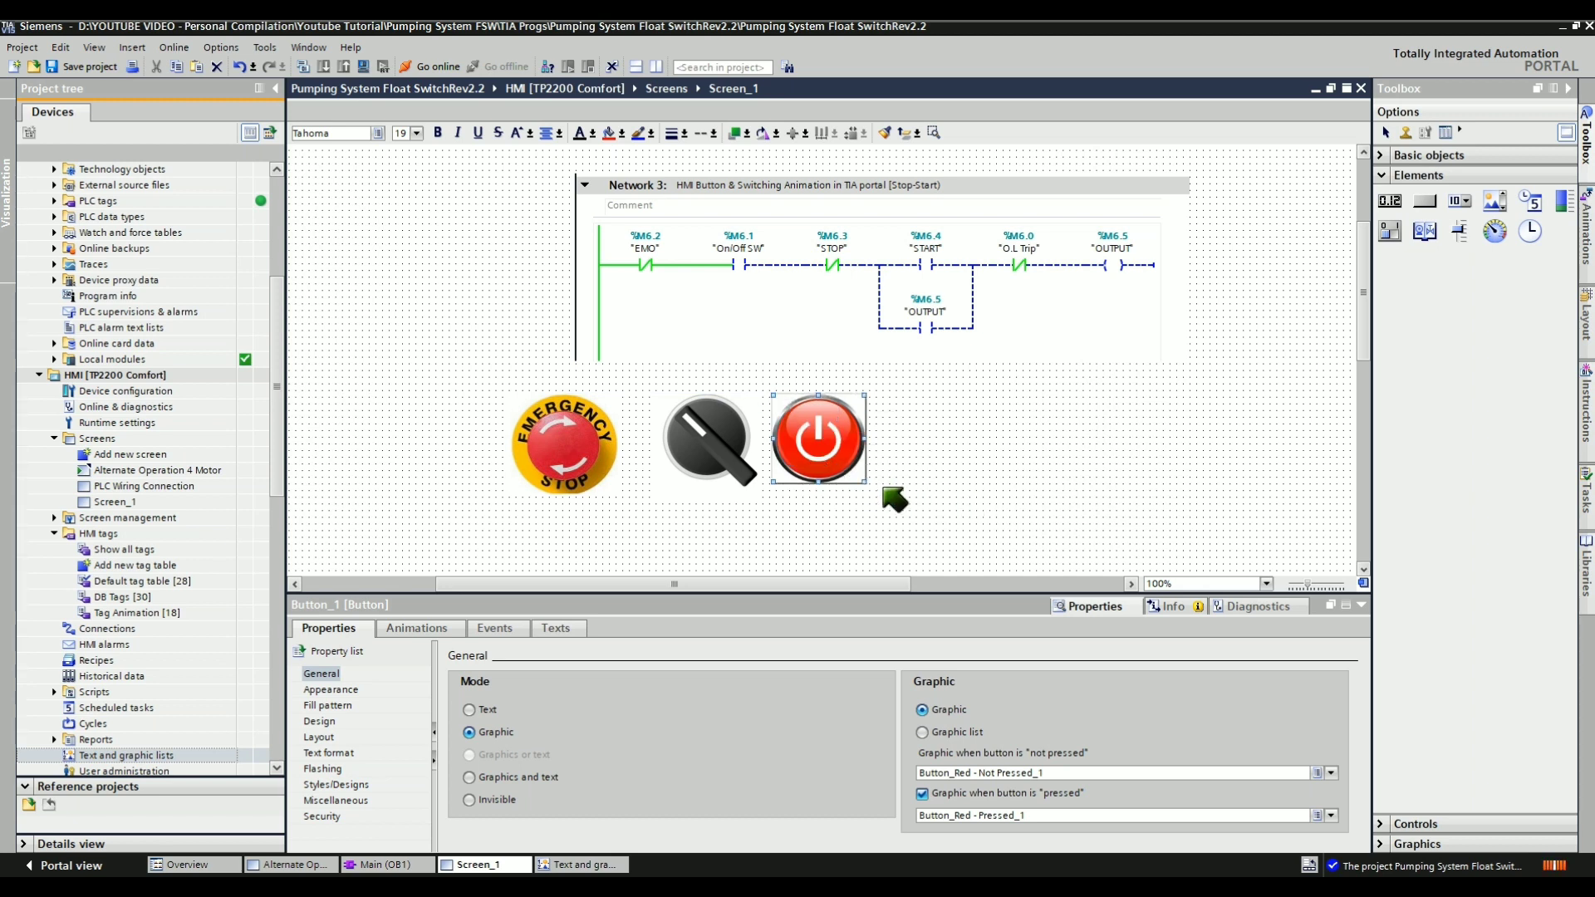
# Set the red button's background fill pattern to Transparent and its text color to 255, 255, 255
pyautogui.click(341, 690)
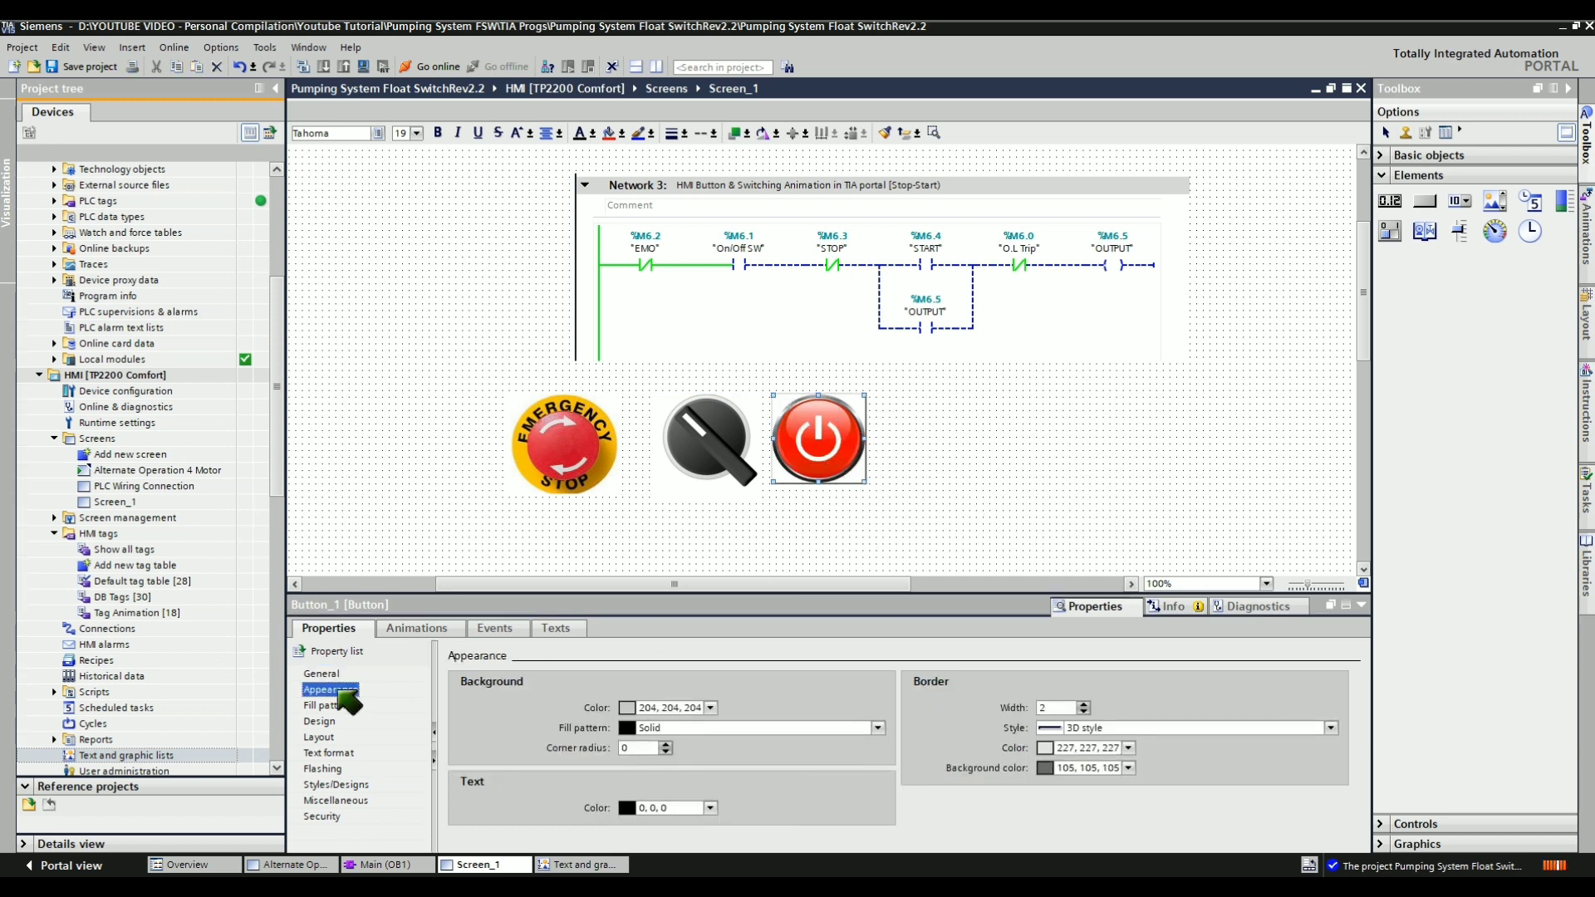
pyautogui.click(877, 728)
pyautogui.click(711, 754)
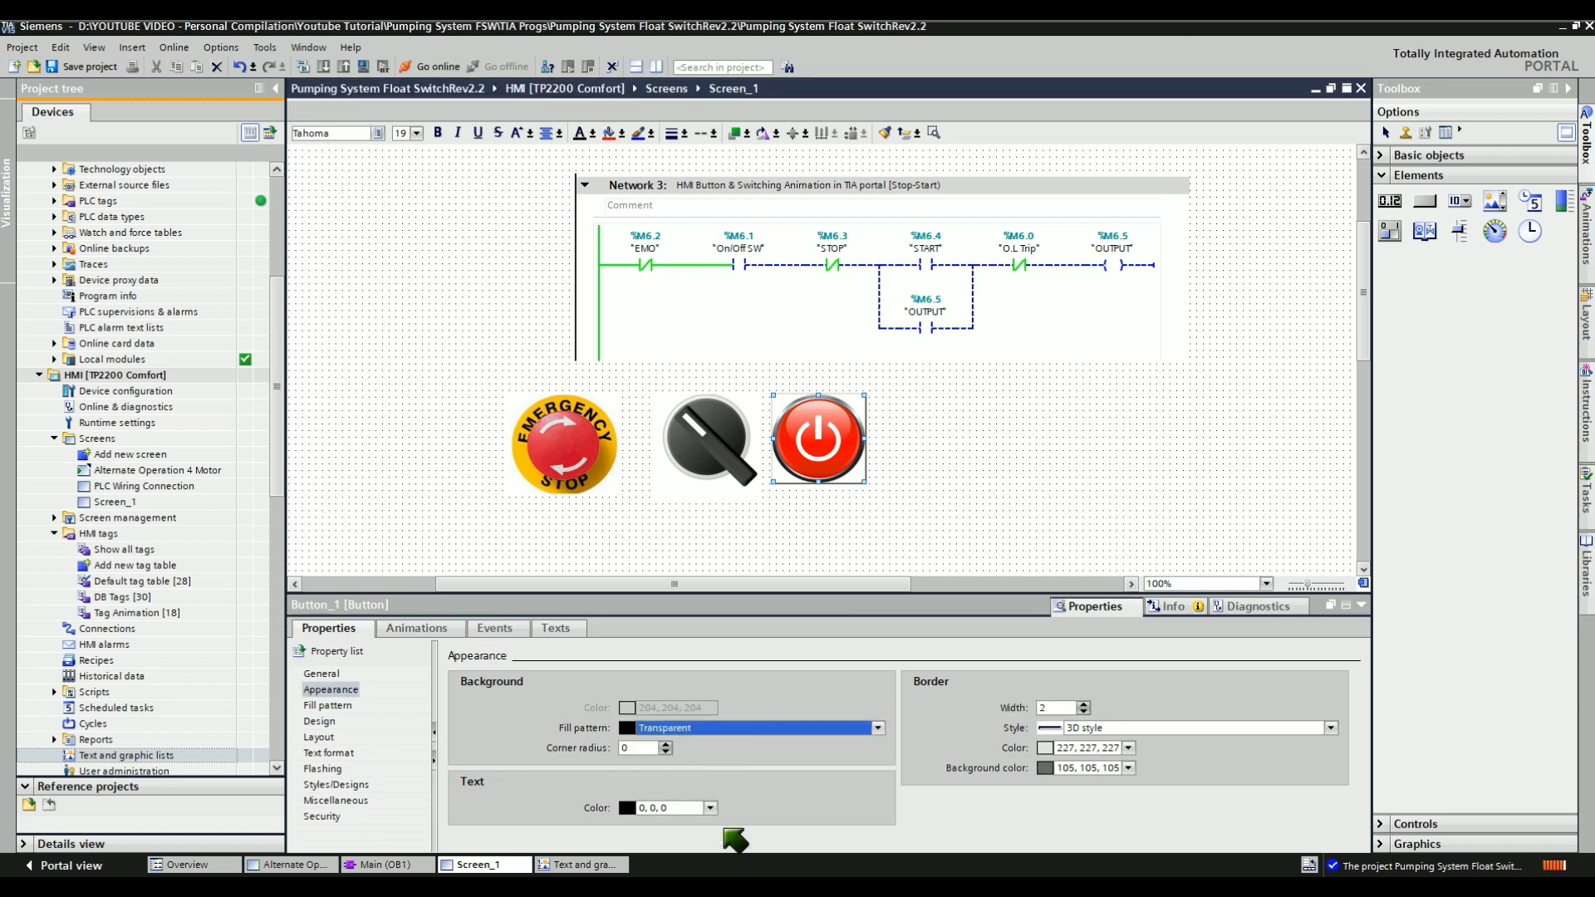
pyautogui.click(711, 808)
pyautogui.click(719, 750)
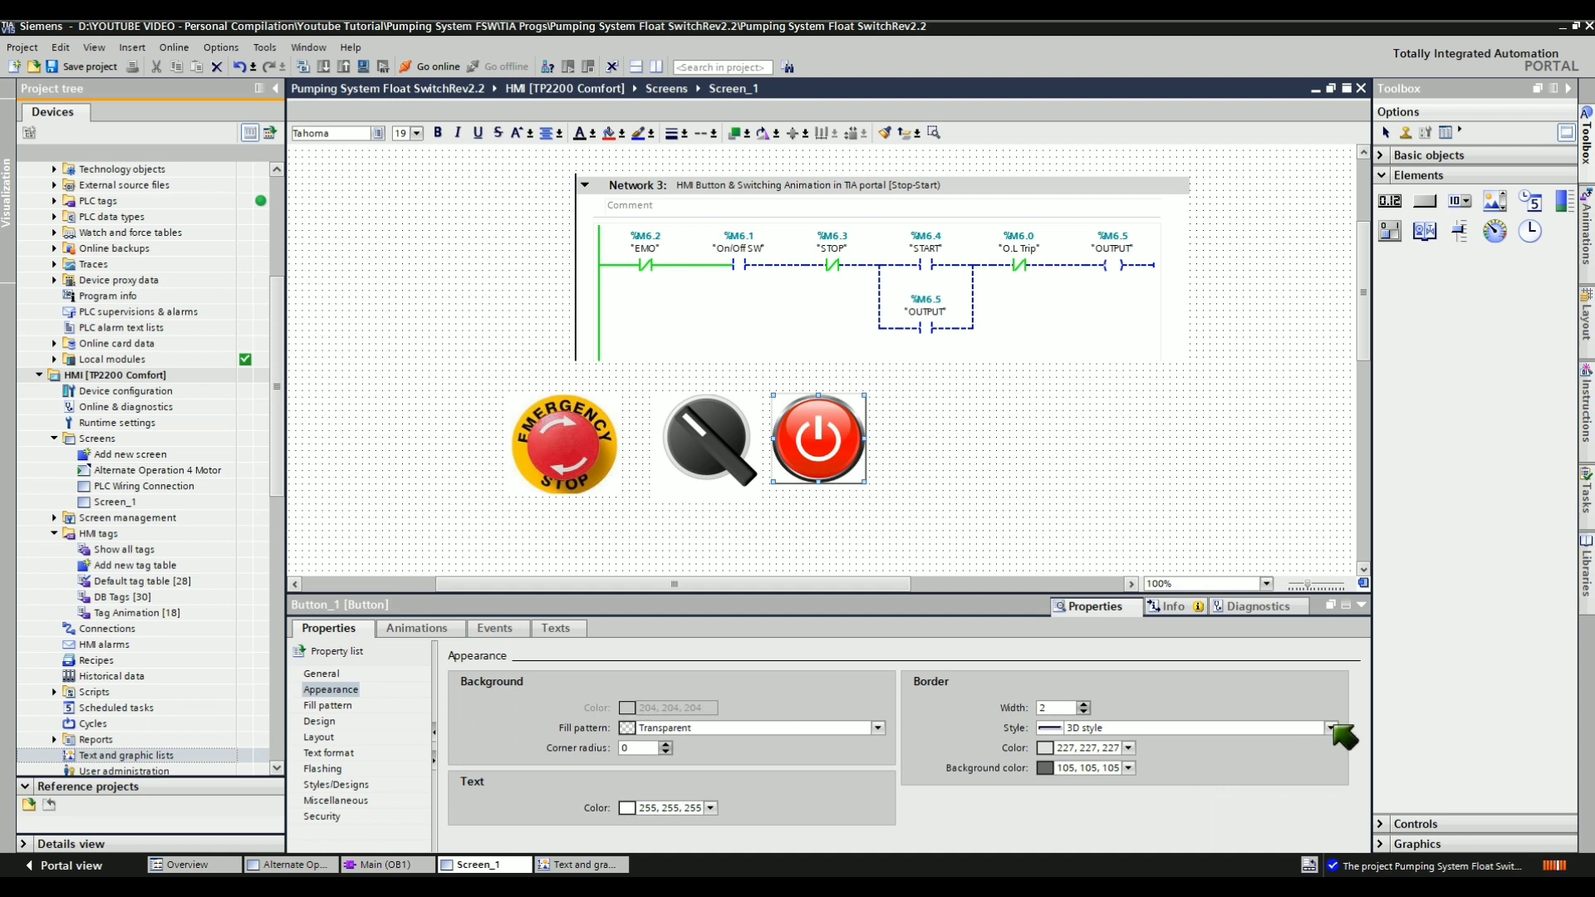
# Give the red button a Solid border style with border color 255, 255, 255
pyautogui.click(1331, 727)
pyautogui.click(1078, 748)
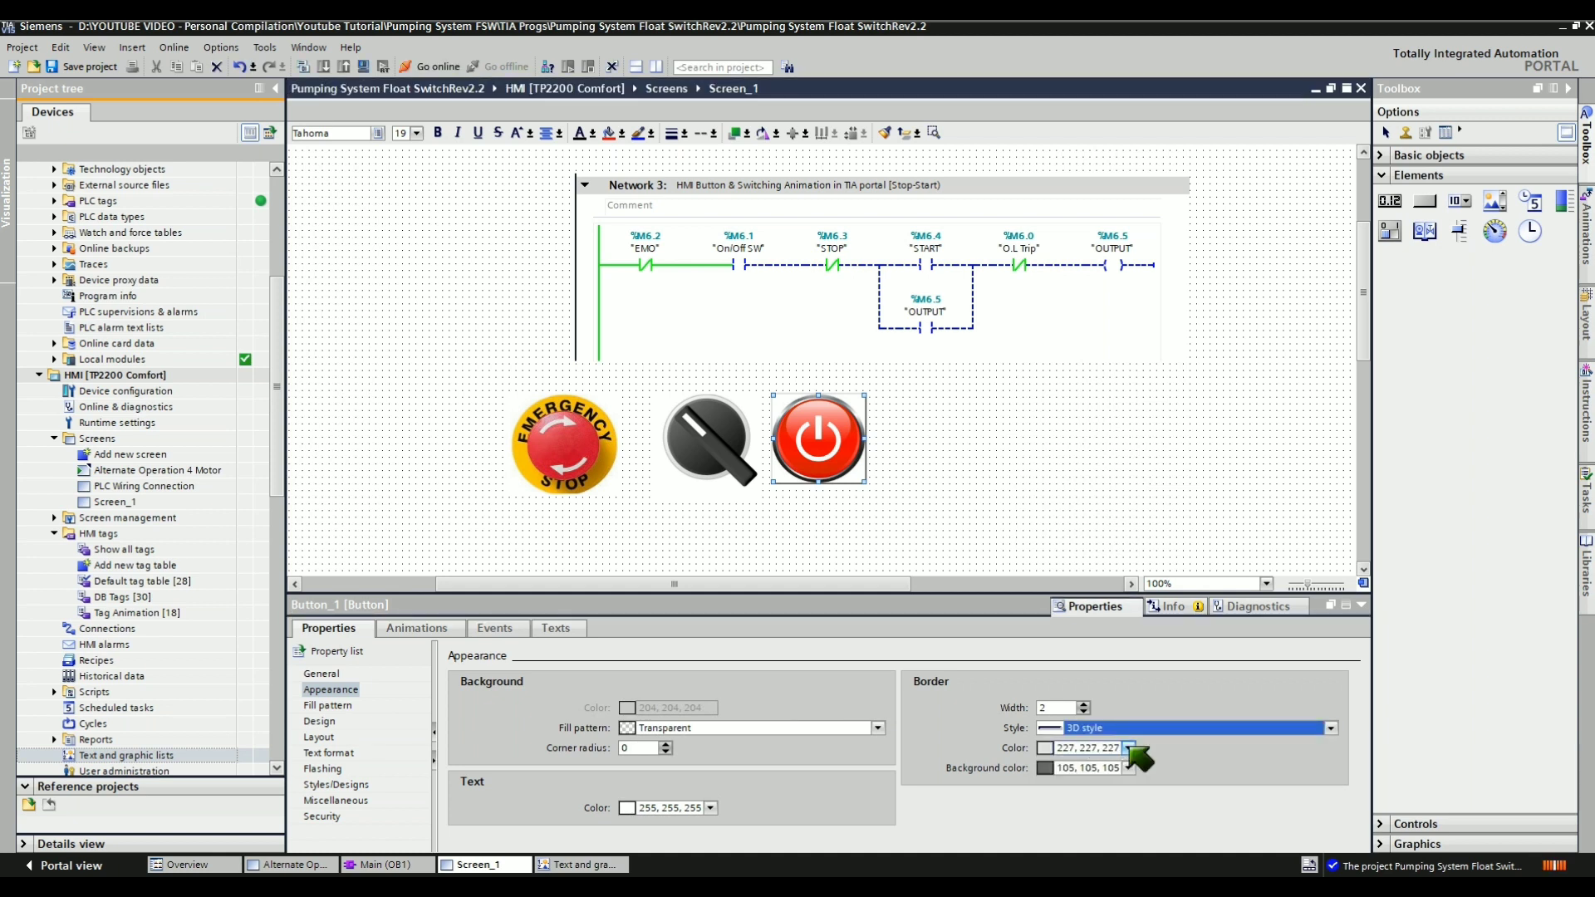
pyautogui.click(1128, 747)
pyautogui.click(1048, 691)
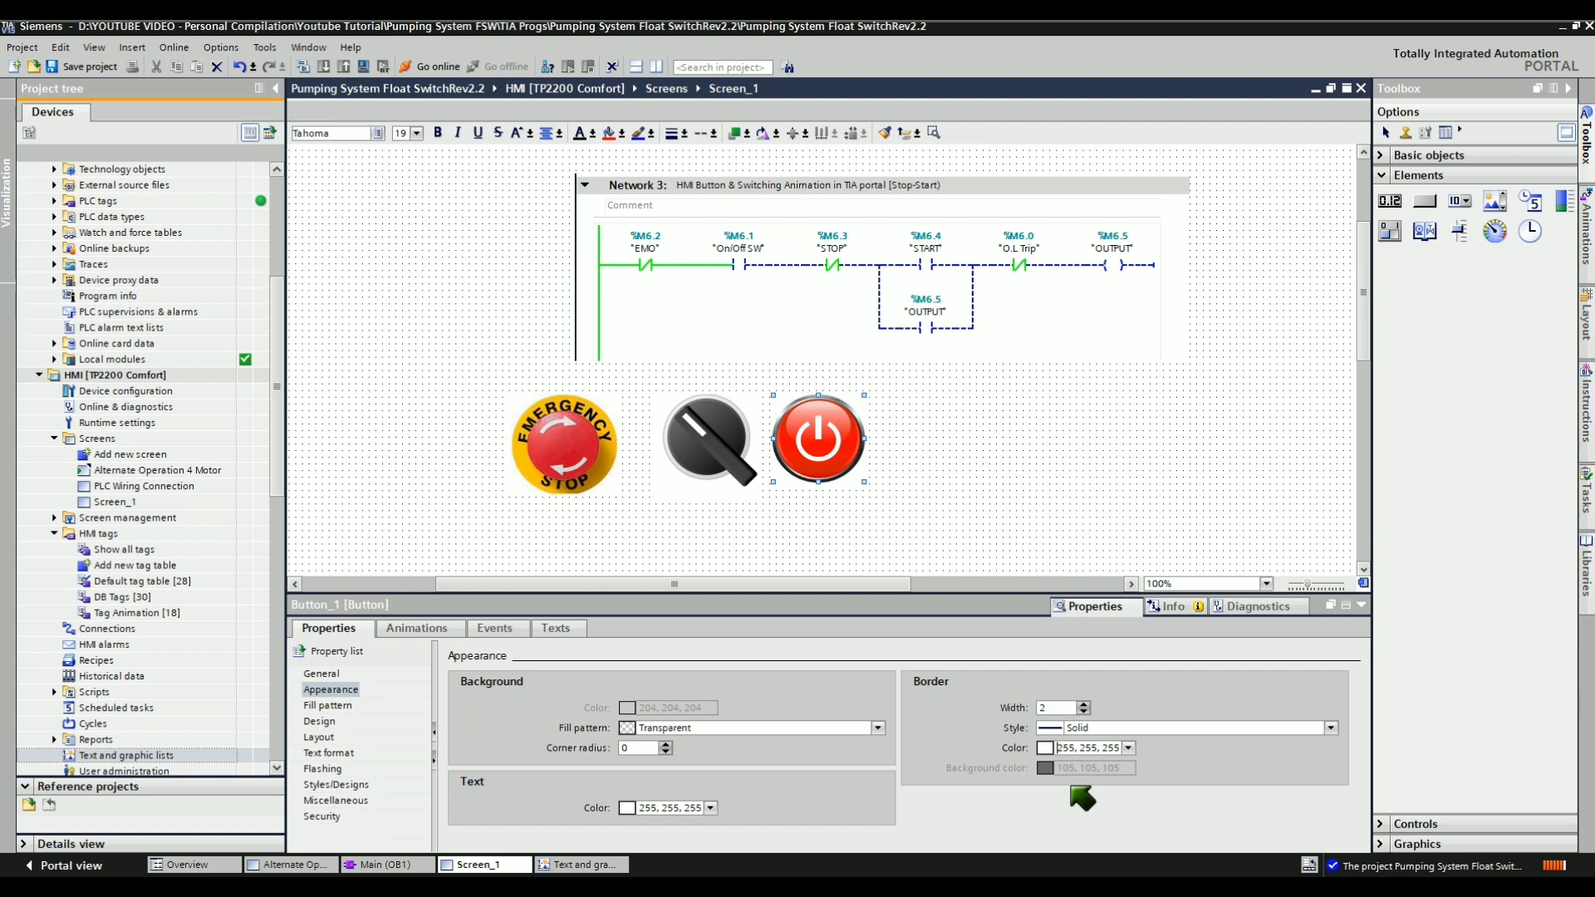
# Set the red button's focus color to 255, 255, 255
pyautogui.click(317, 707)
pyautogui.click(324, 721)
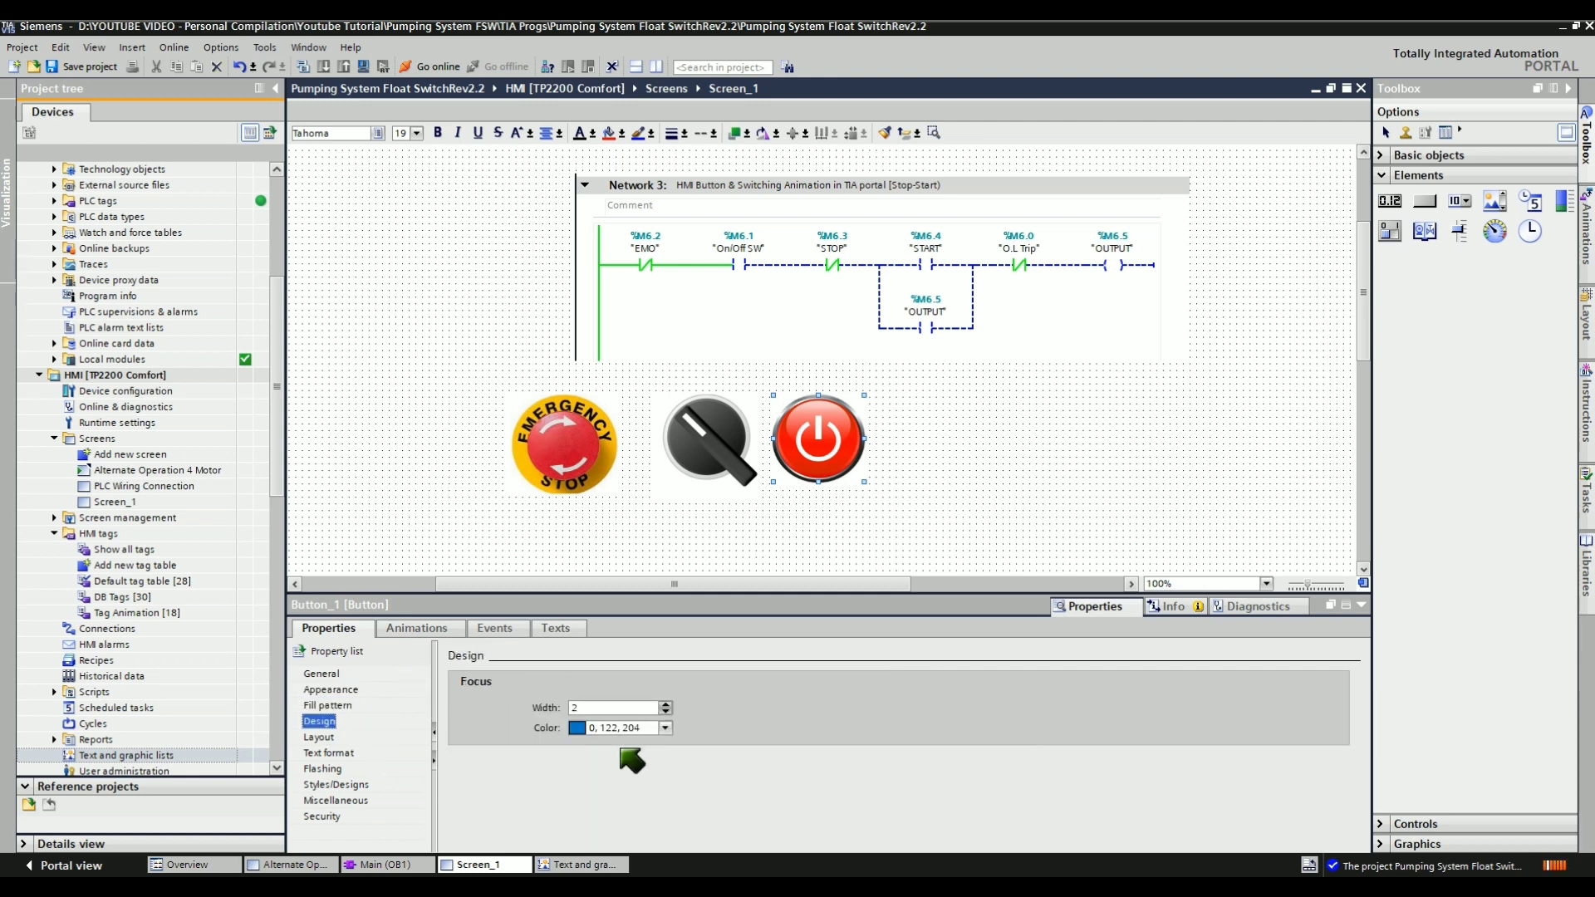
pyautogui.click(665, 728)
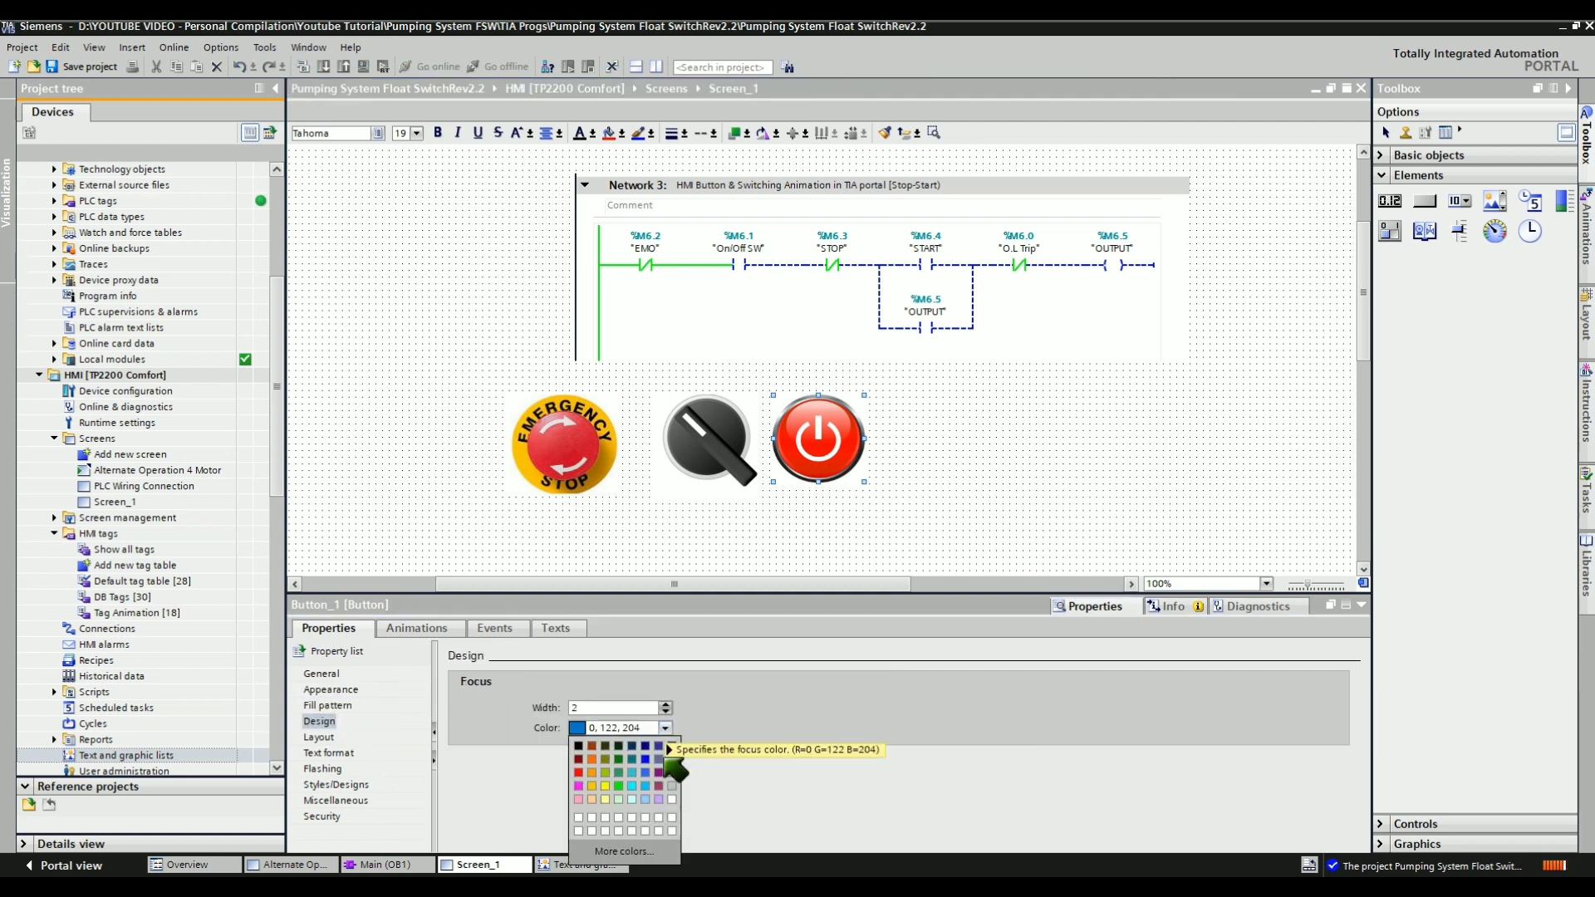
pyautogui.click(658, 817)
pyautogui.click(814, 538)
# Add the SetBit function to the red button's Press event
pyautogui.click(827, 479)
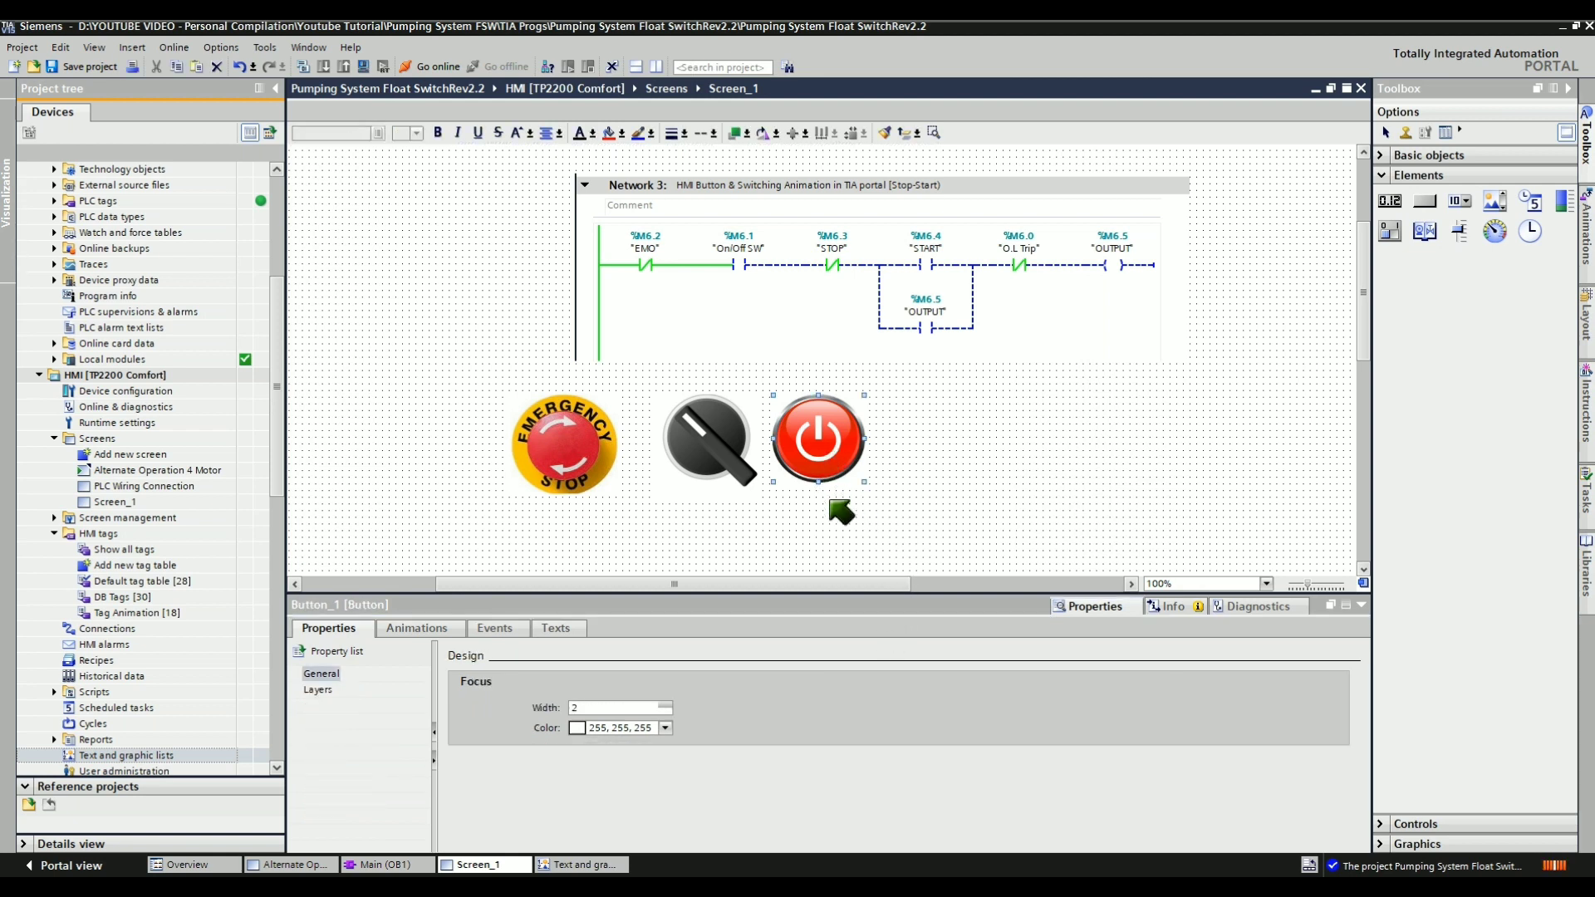
pyautogui.click(496, 628)
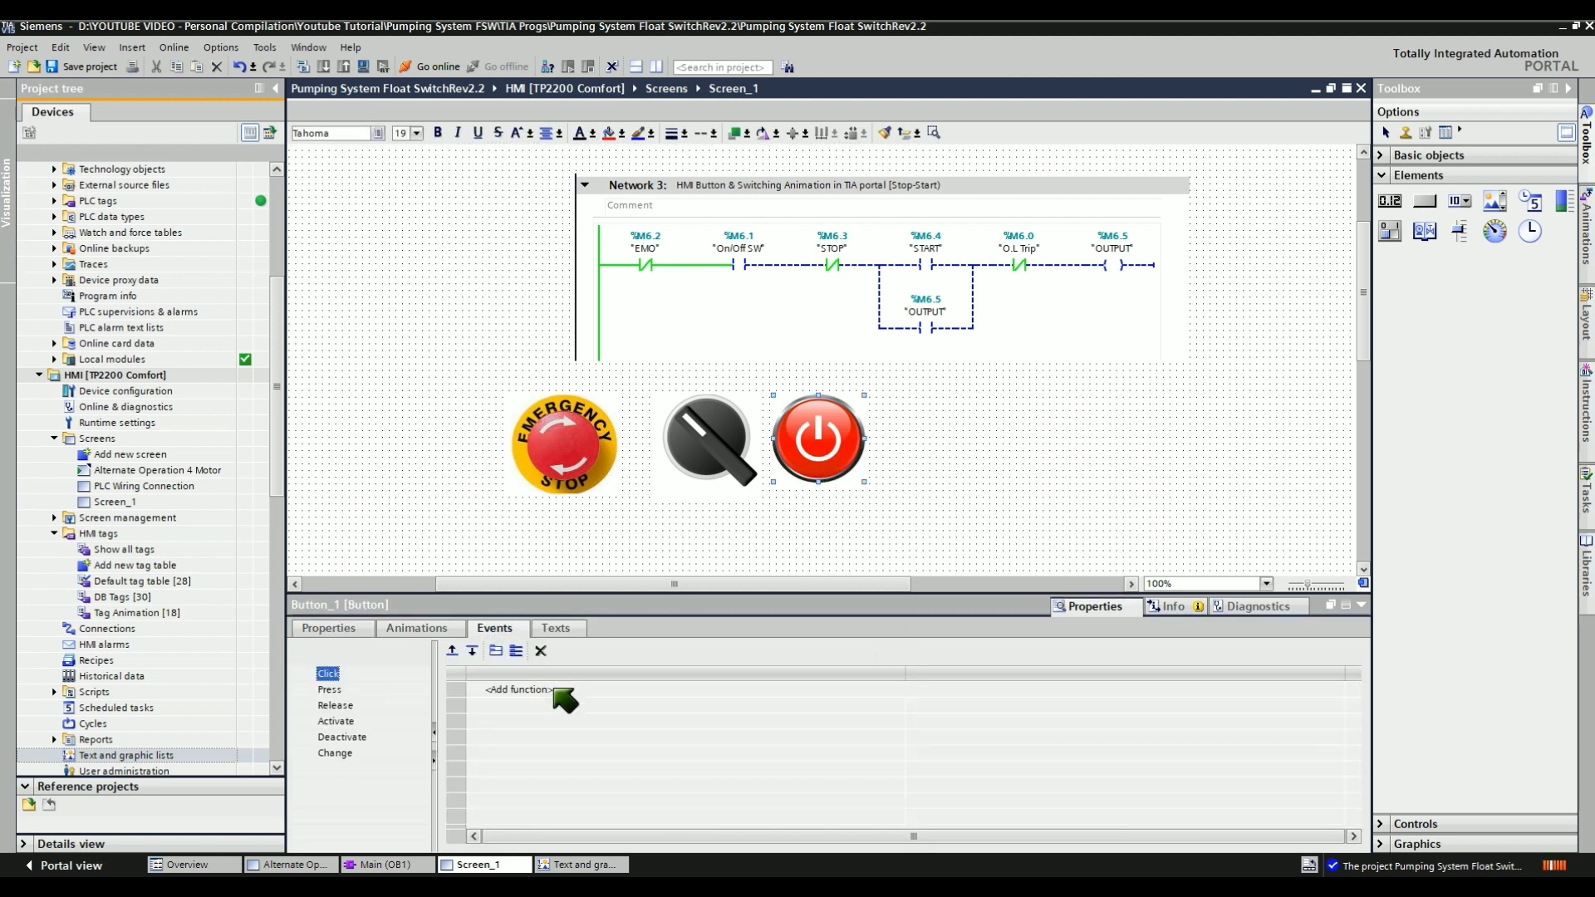
pyautogui.click(331, 691)
pyautogui.click(511, 690)
pyautogui.write('SET')
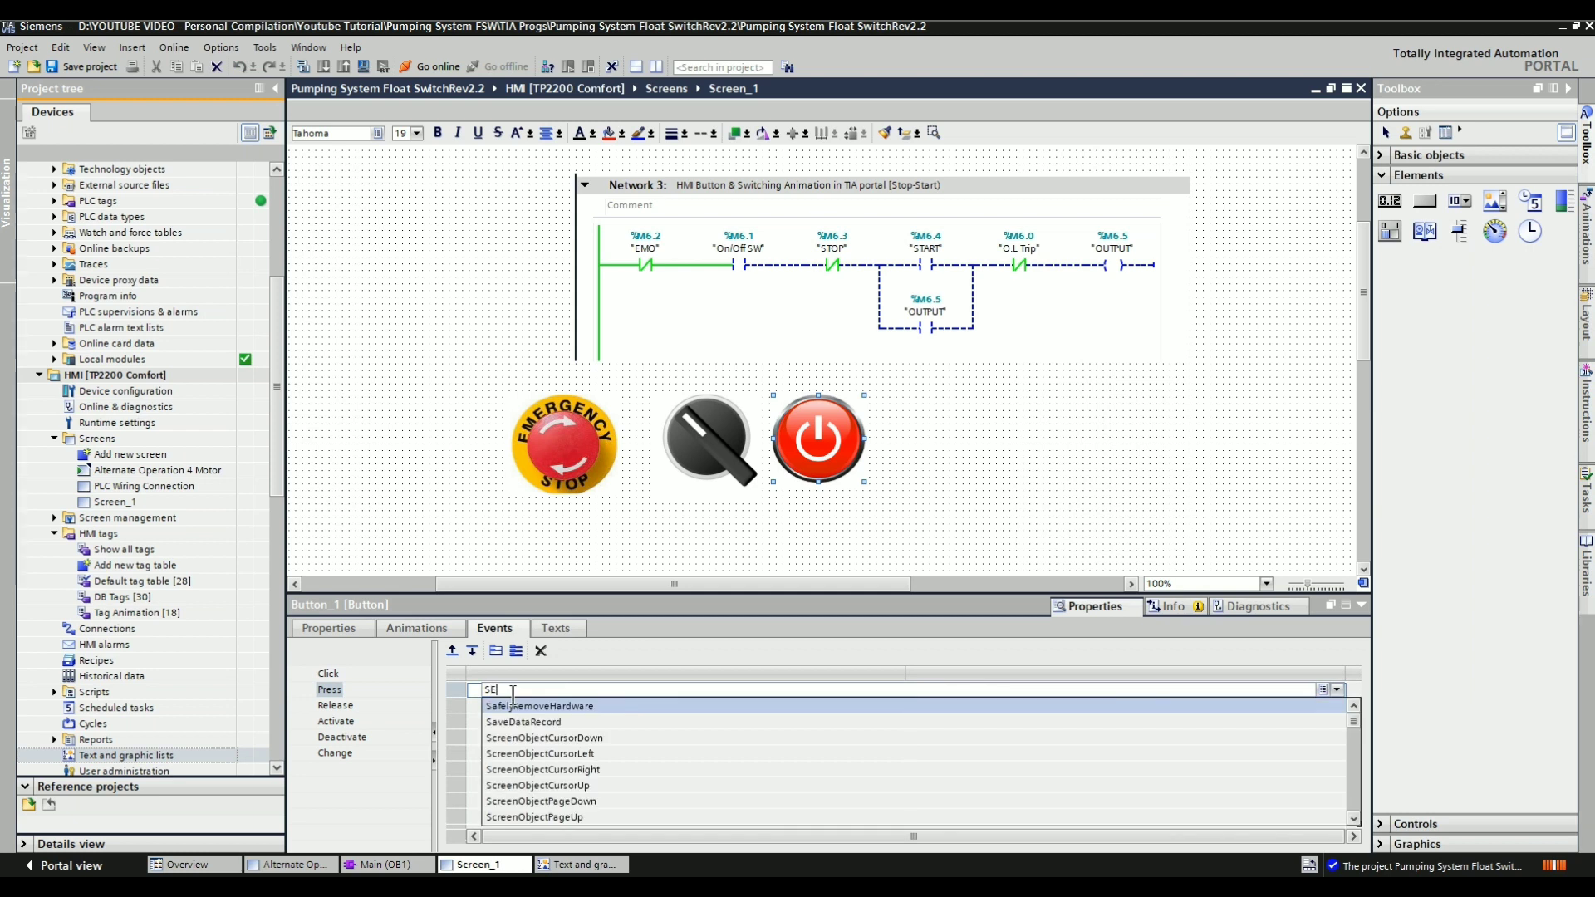
pyautogui.click(521, 738)
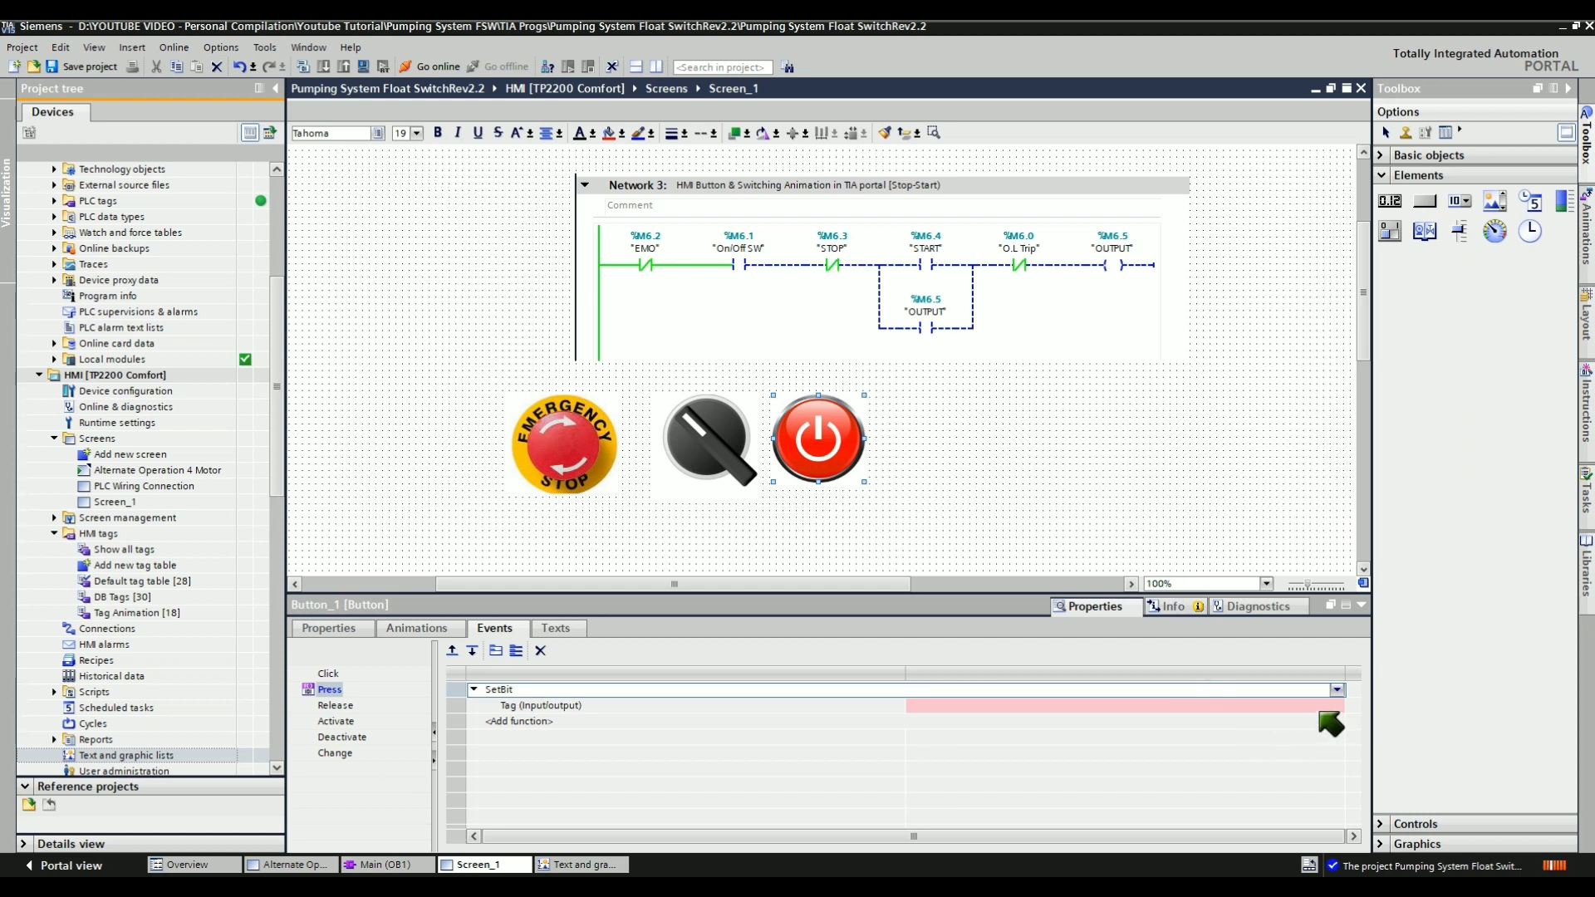
# Assign the STOP tag from the PLC TAG table to the SetBit function of the red button's Press event
pyautogui.click(1163, 706)
pyautogui.click(1336, 705)
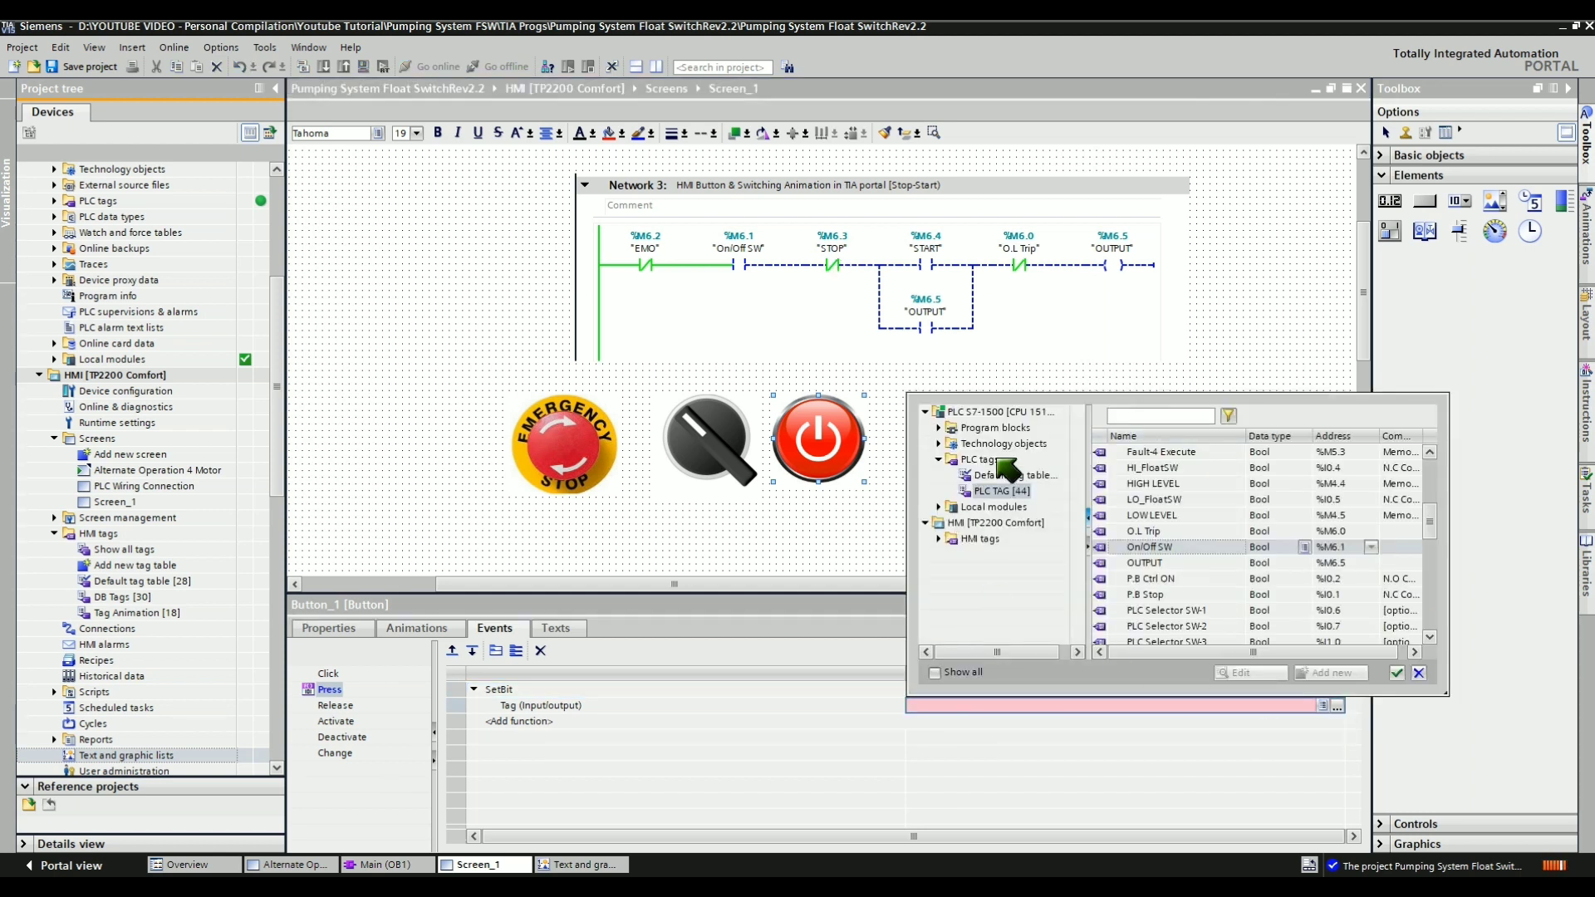
pyautogui.click(993, 493)
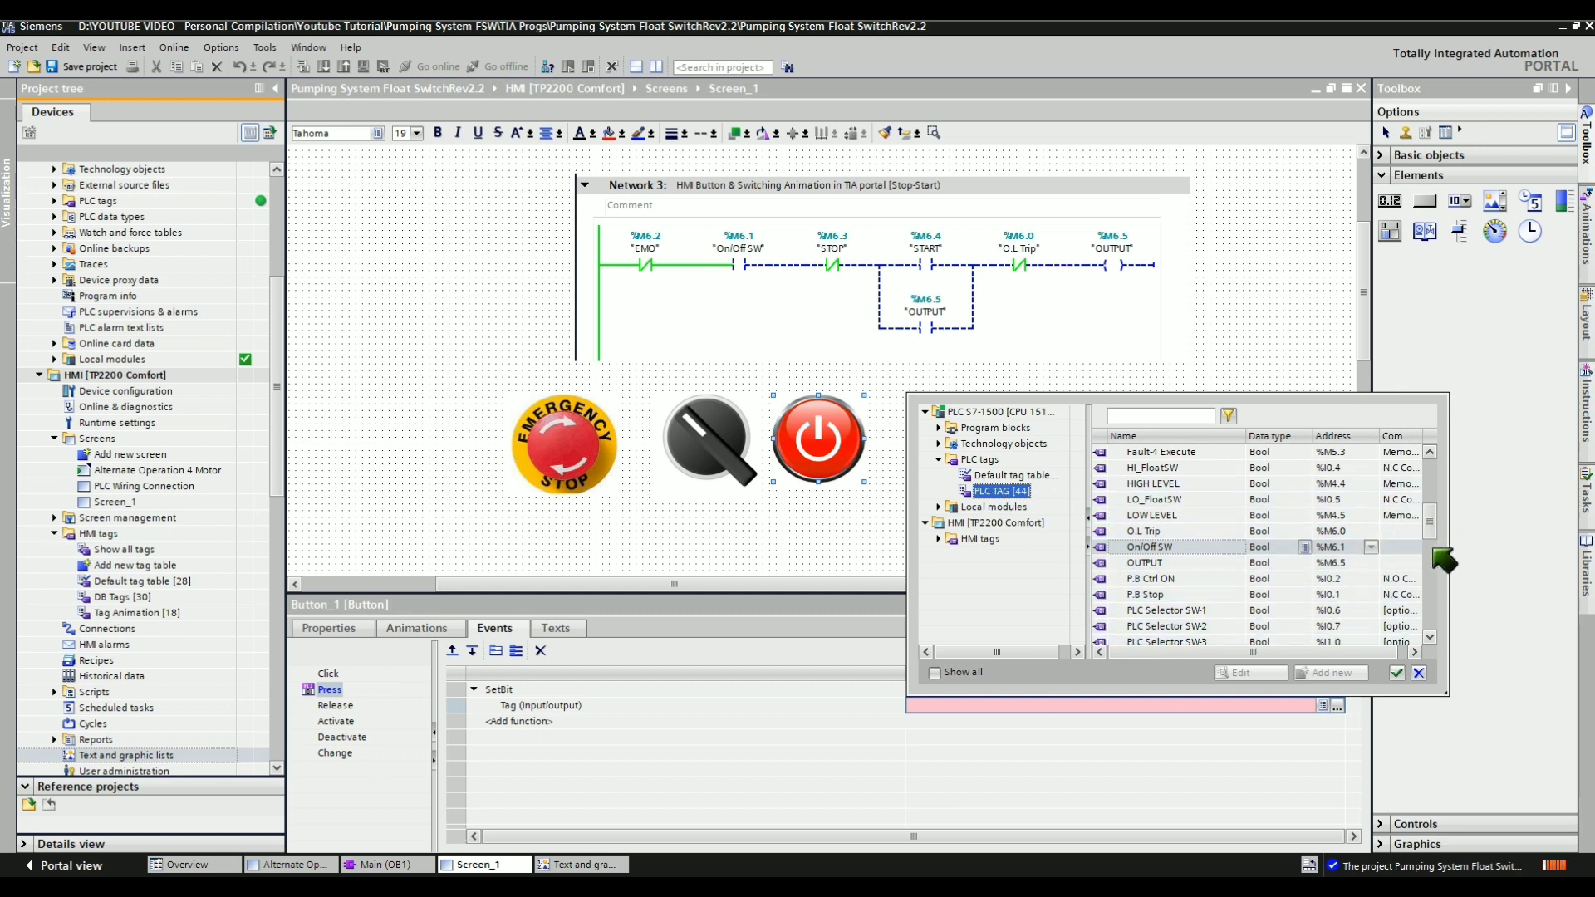
pyautogui.moveTo(1430, 534); pyautogui.dragTo(1434, 573)
pyautogui.click(1179, 579)
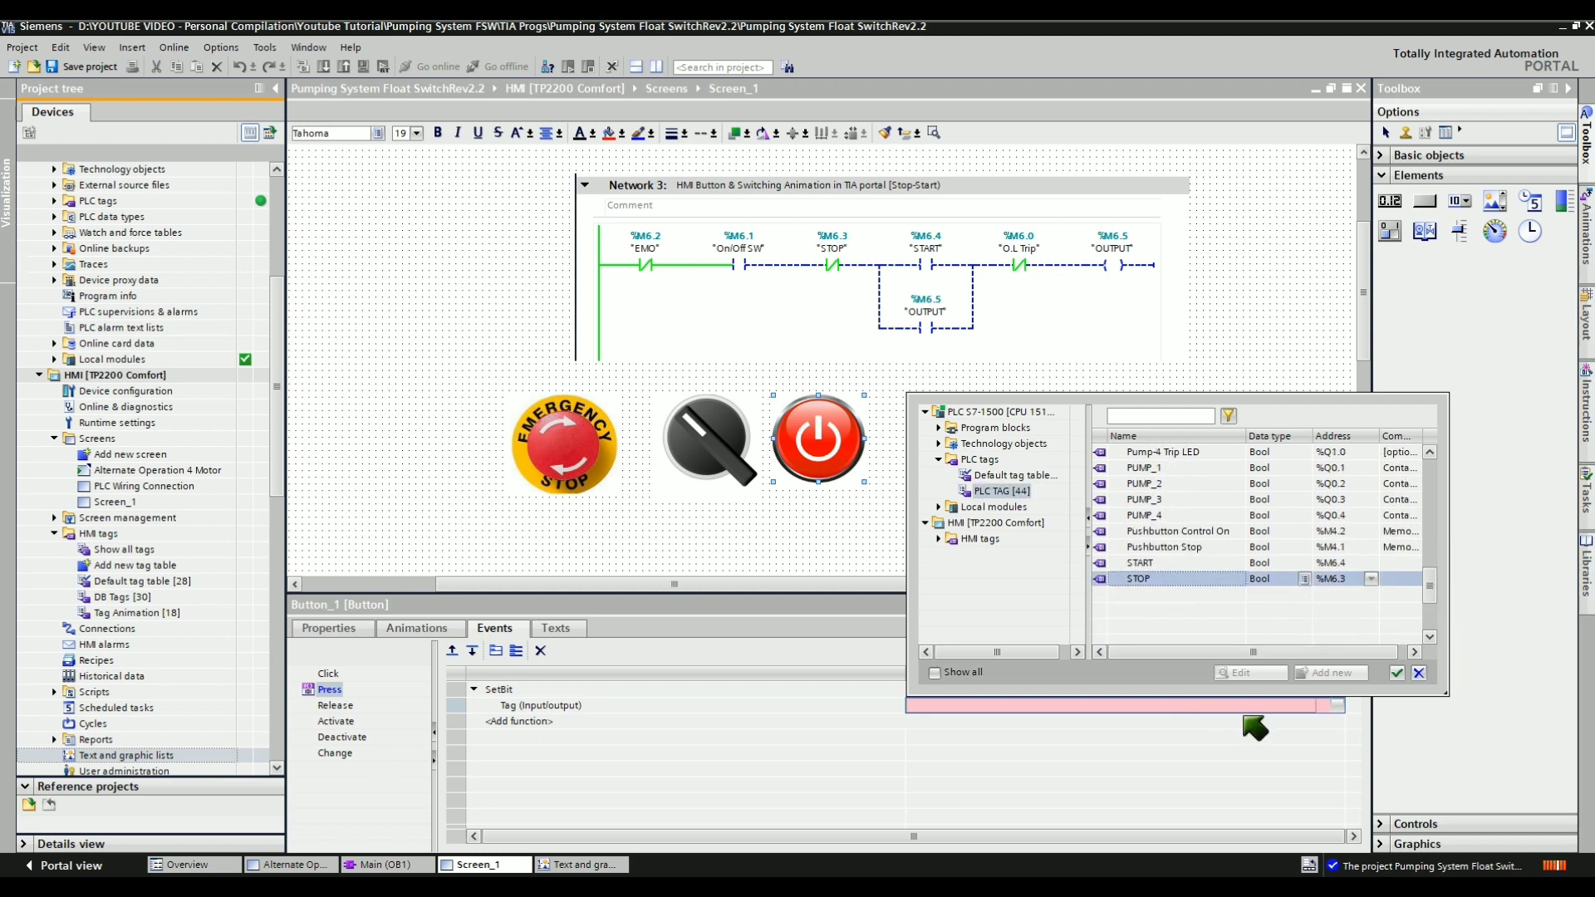
pyautogui.click(1396, 674)
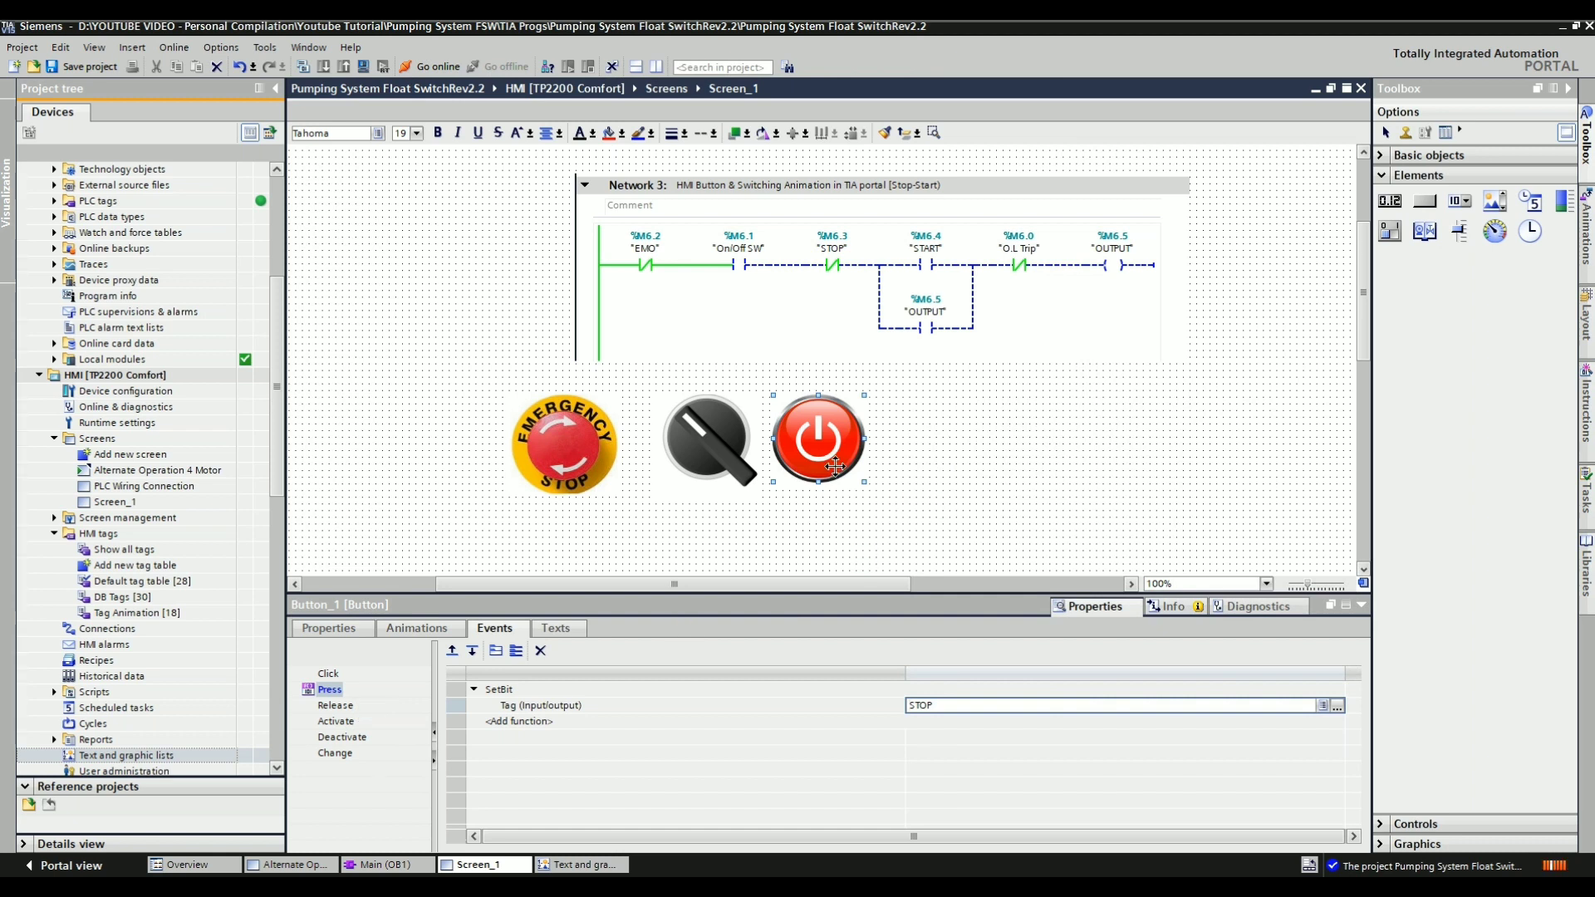
# Add the ResetBit function with the STOP tag to the red button's Release event
pyautogui.click(331, 706)
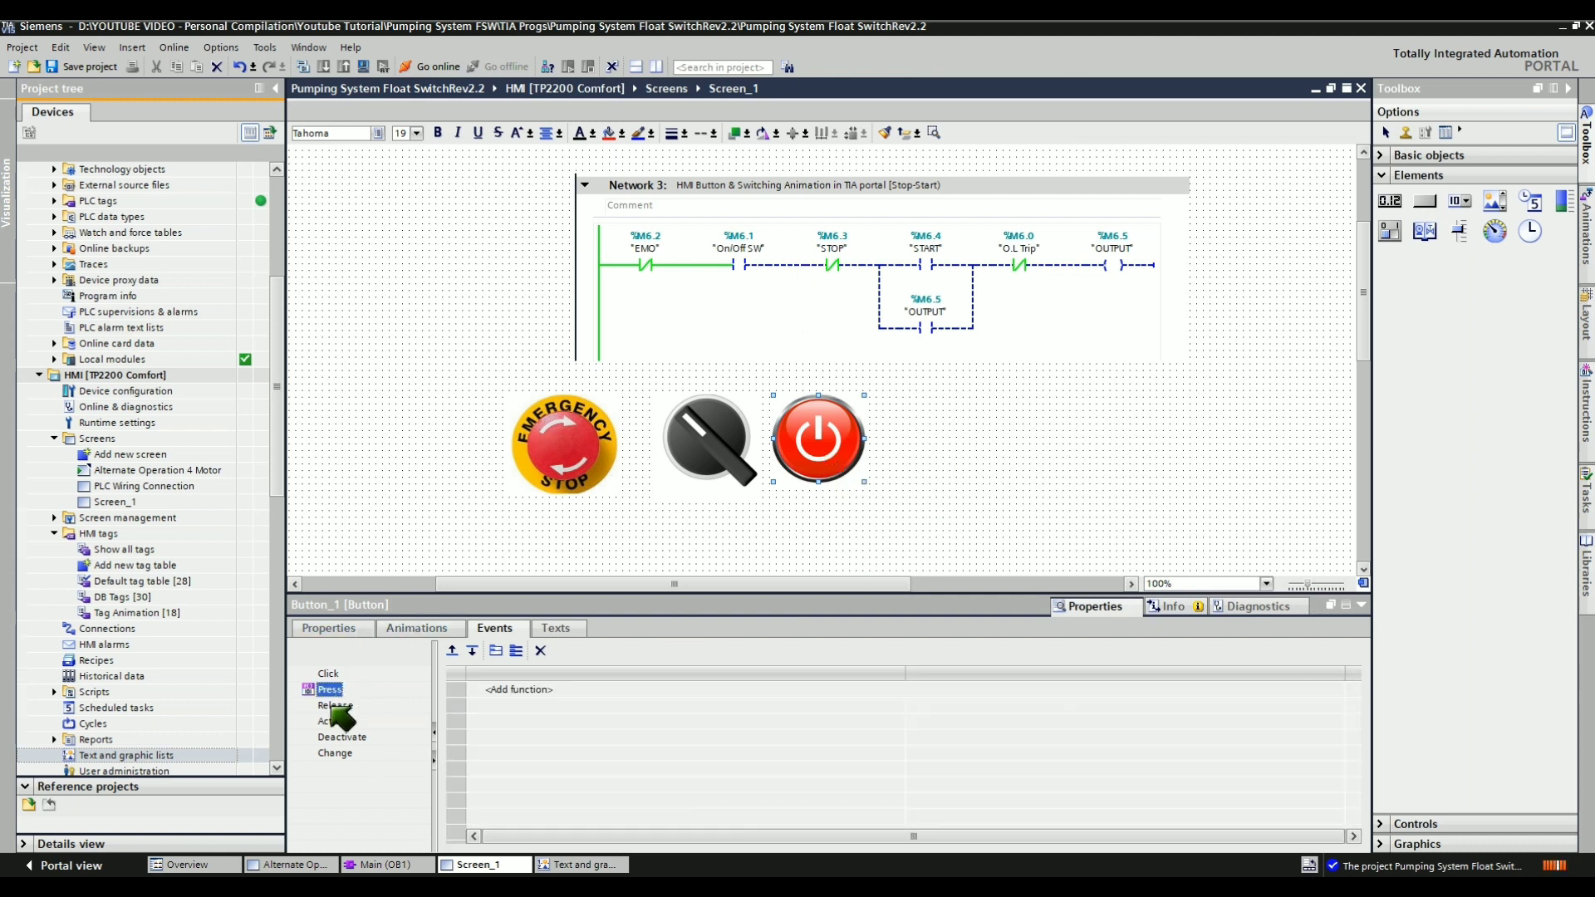
pyautogui.click(547, 691)
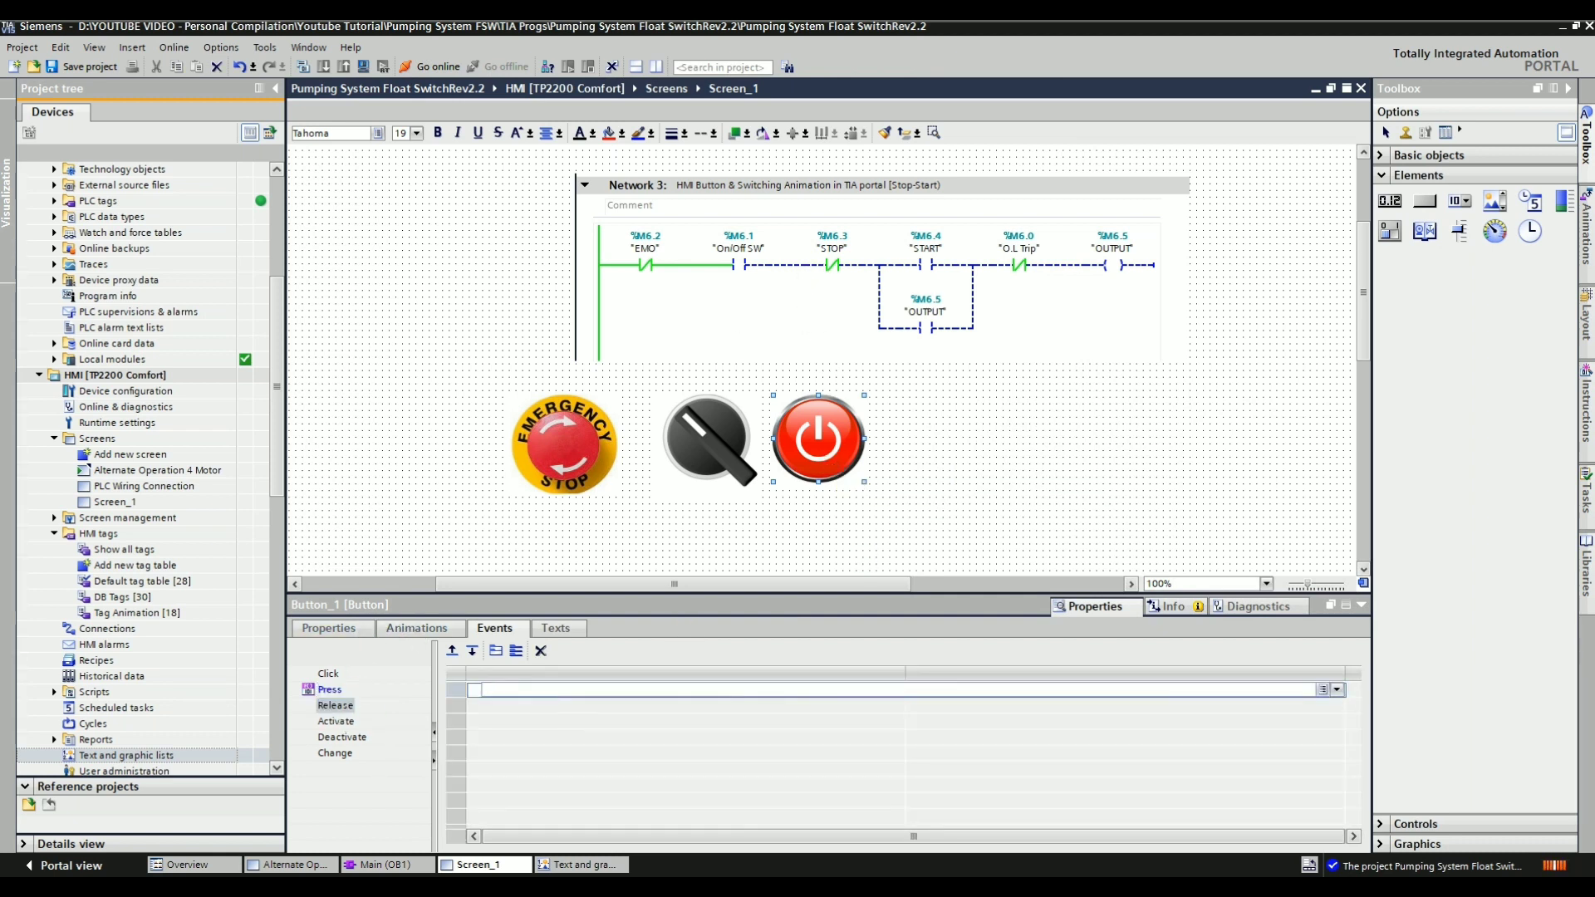
pyautogui.write('RESE')
pyautogui.click(542, 709)
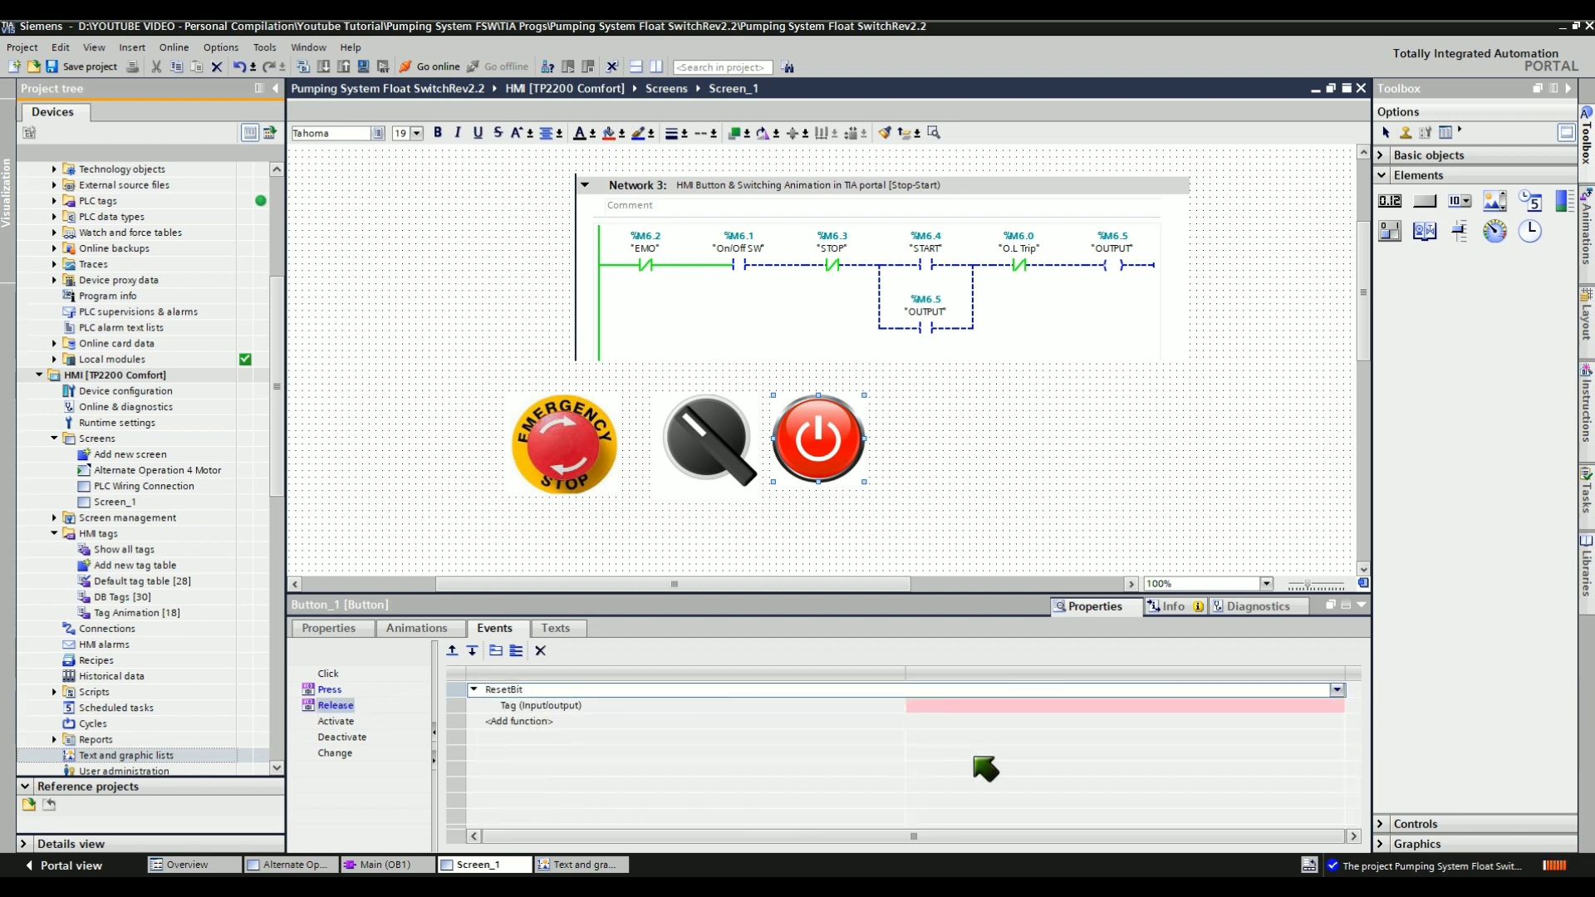
pyautogui.click(1179, 705)
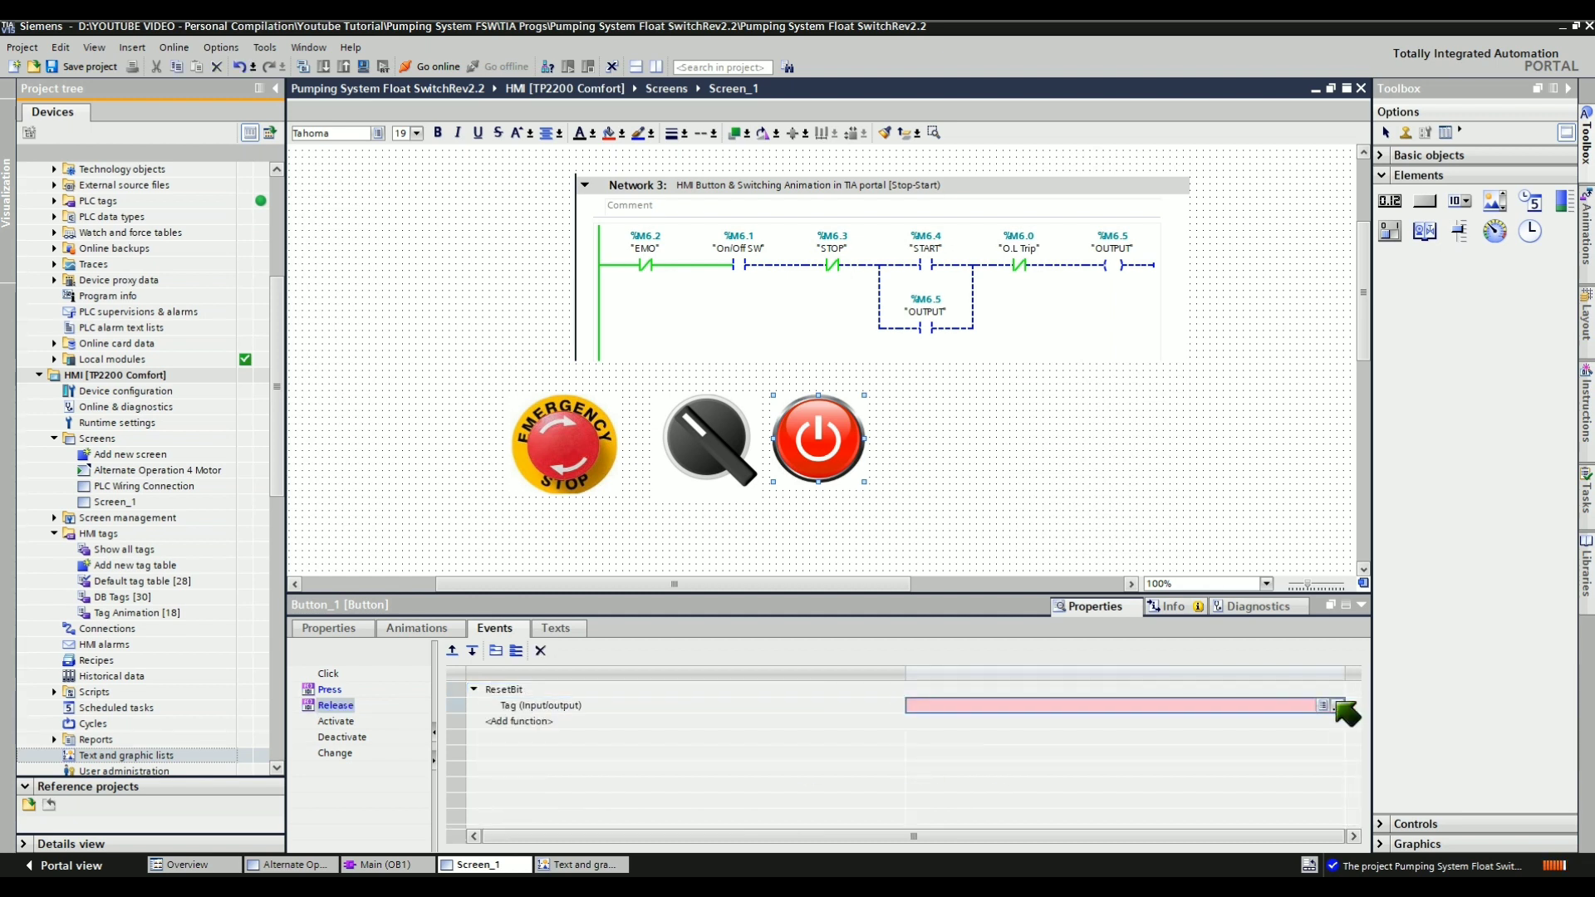
pyautogui.click(1335, 705)
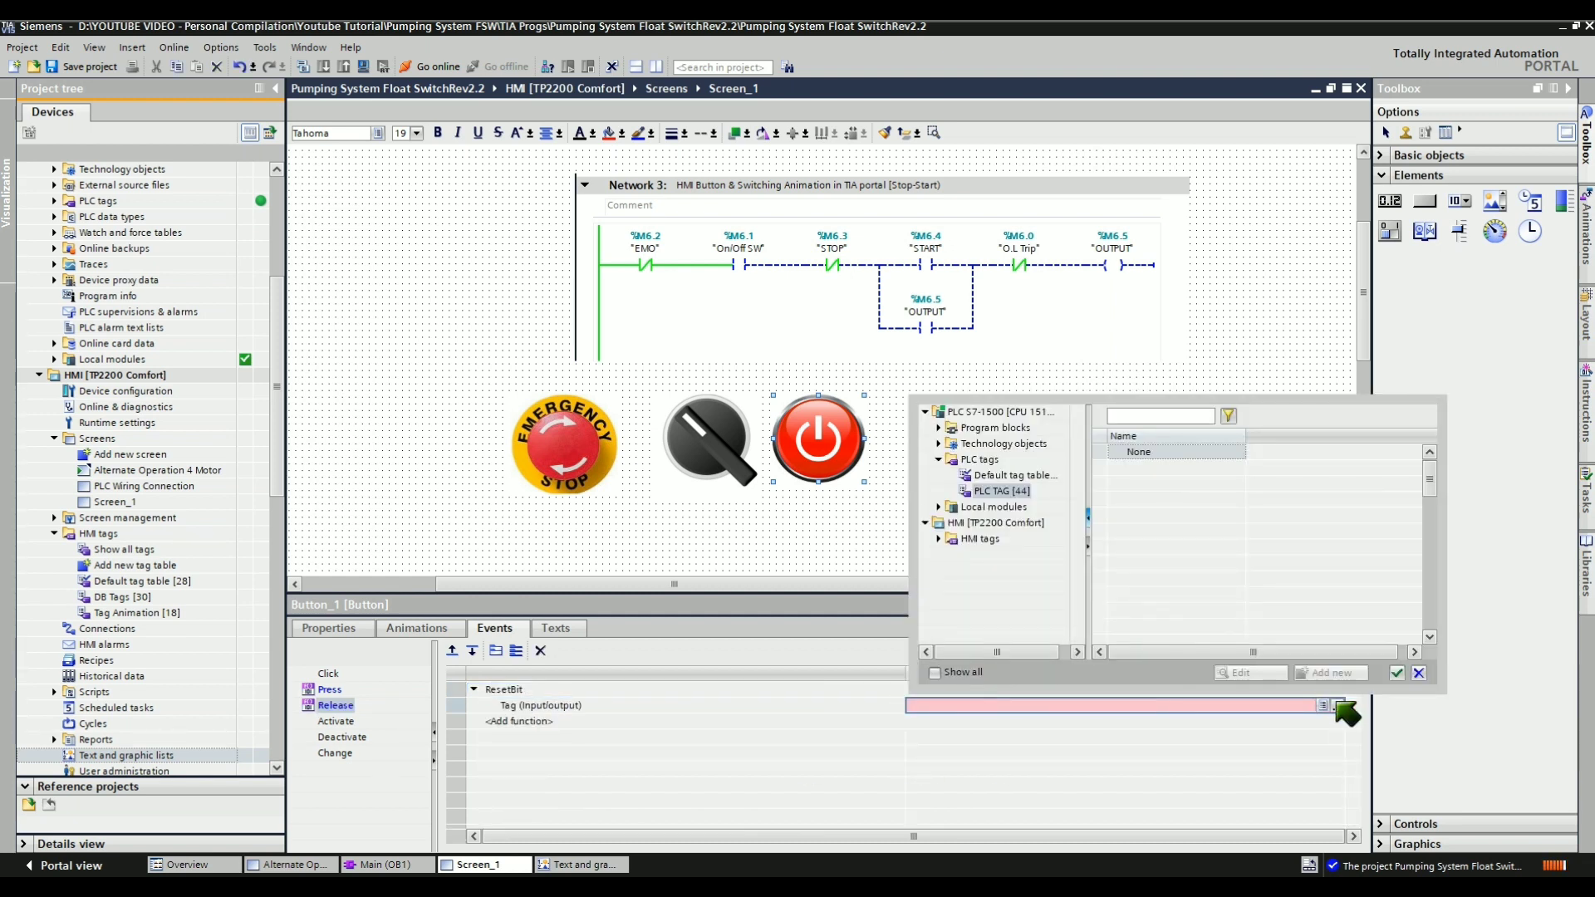
pyautogui.click(1396, 672)
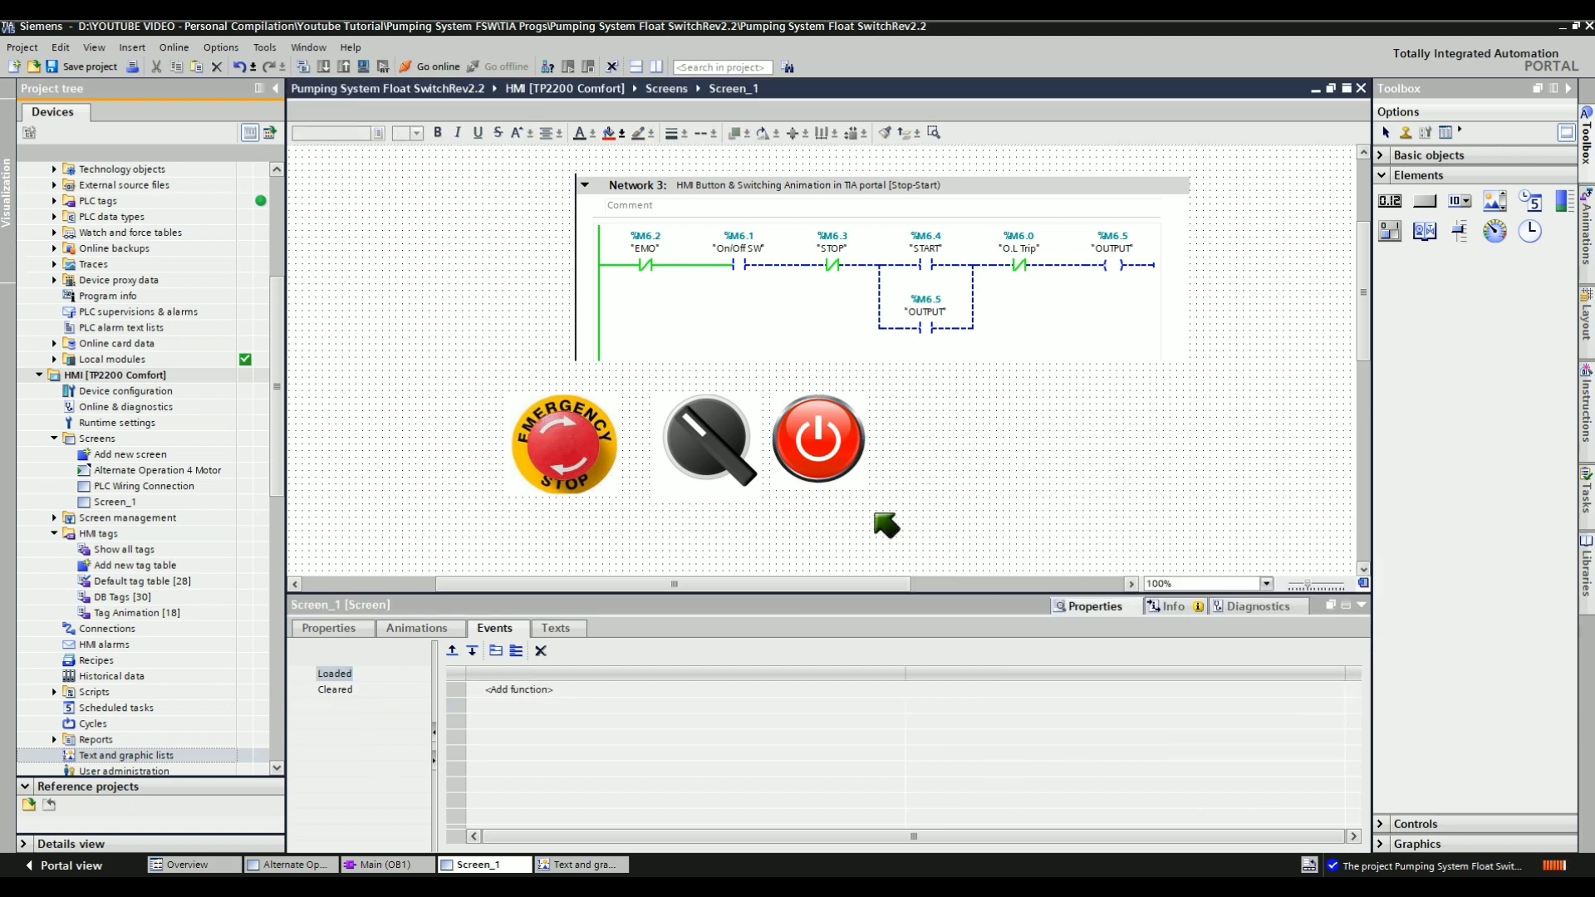
# Duplicate the red STOP button and place the copy beside the original, in line with the other switches
pyautogui.click(917, 461)
pyautogui.click(805, 412)
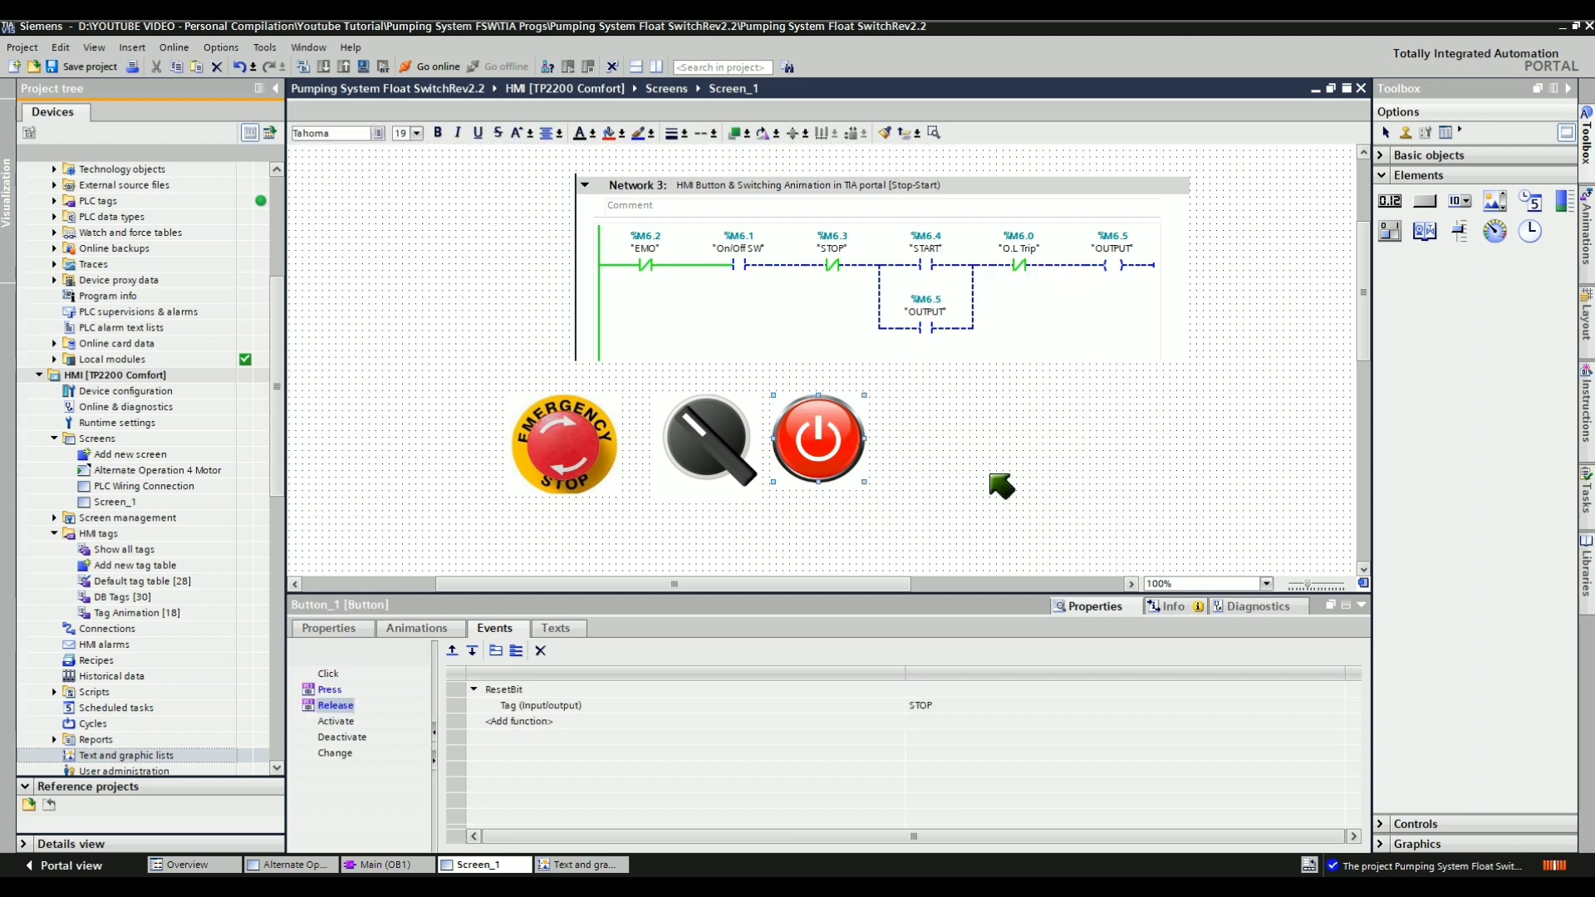
pyautogui.hotkey('ctrl', 'v')
pyautogui.moveTo(836, 445); pyautogui.dragTo(943, 439)
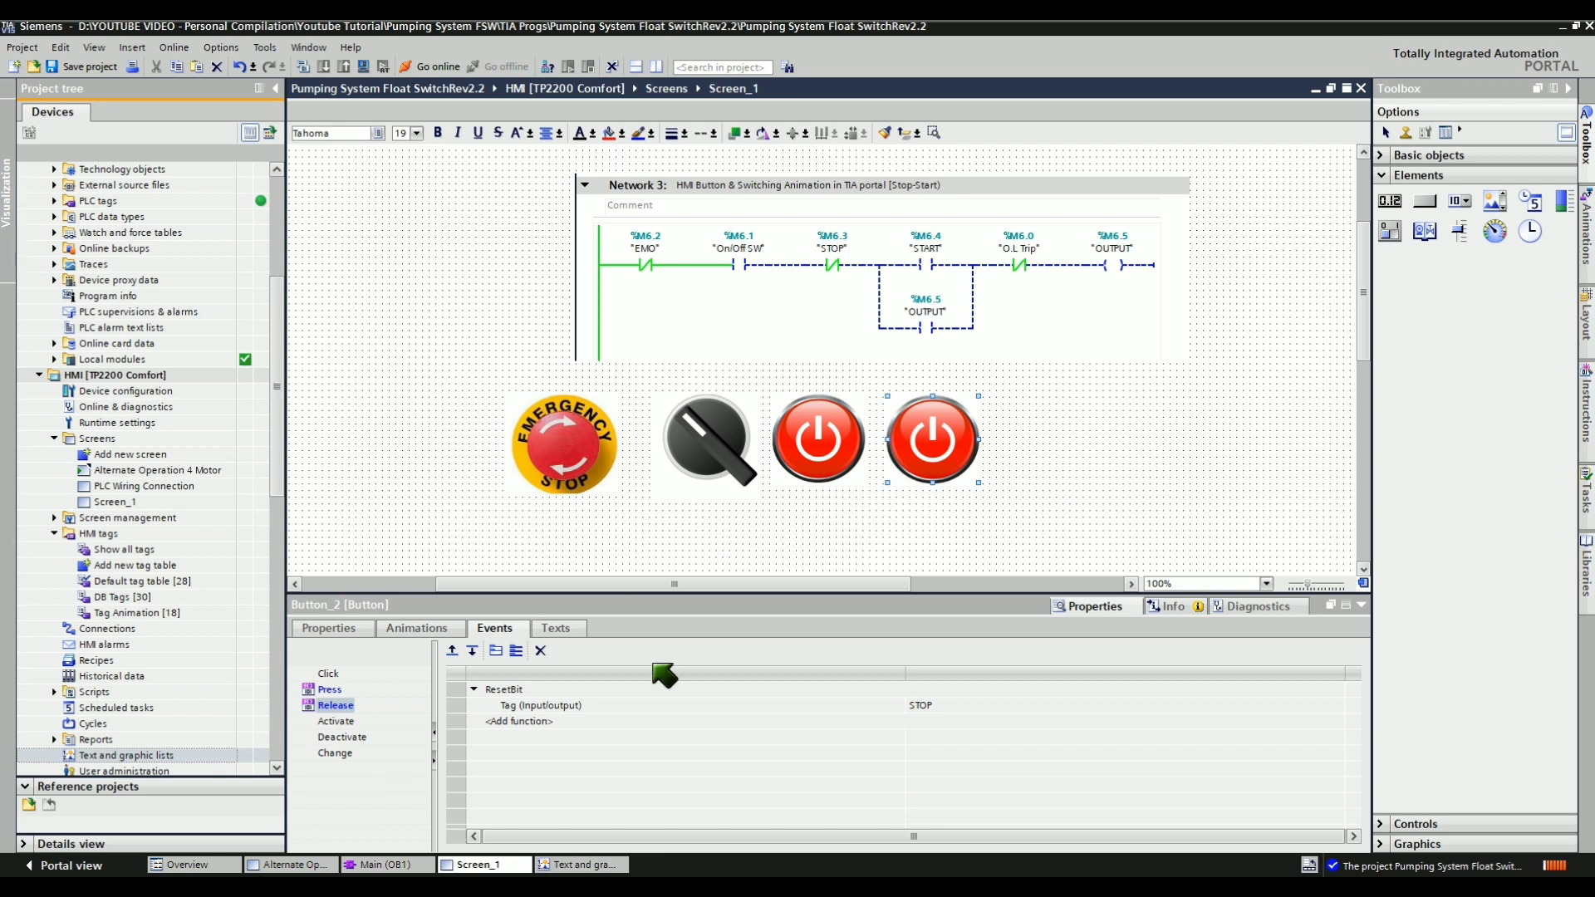
# Assign the START tag to the ResetBit function of the copied red button's Release event
pyautogui.click(955, 706)
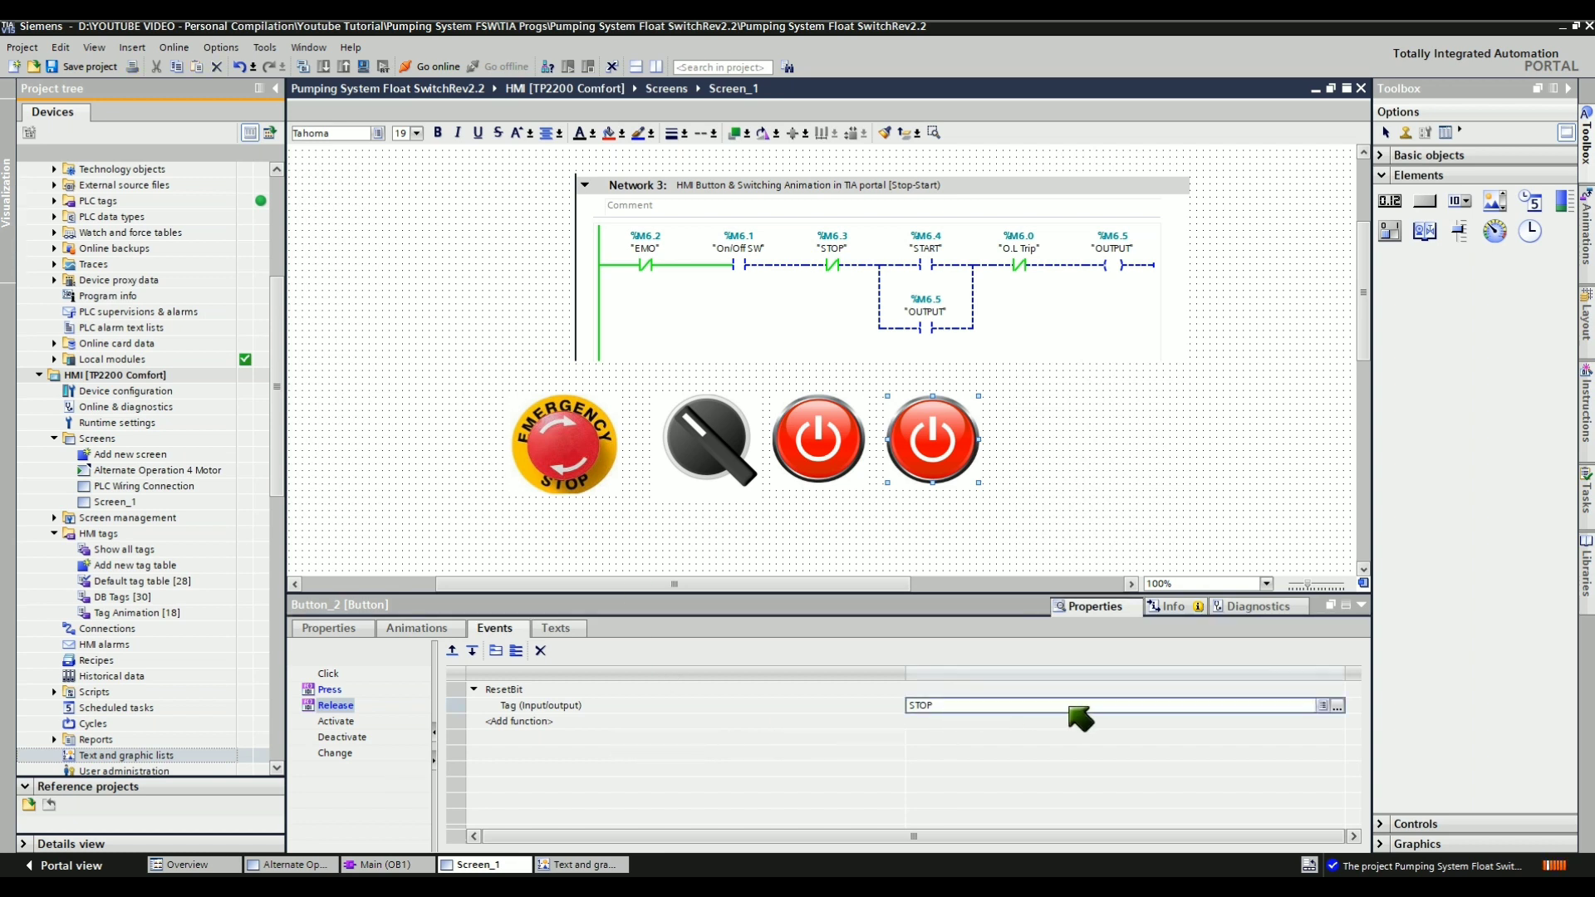
pyautogui.click(1336, 705)
pyautogui.moveTo(1432, 467); pyautogui.dragTo(1421, 581)
pyautogui.click(1329, 579)
pyautogui.click(1396, 673)
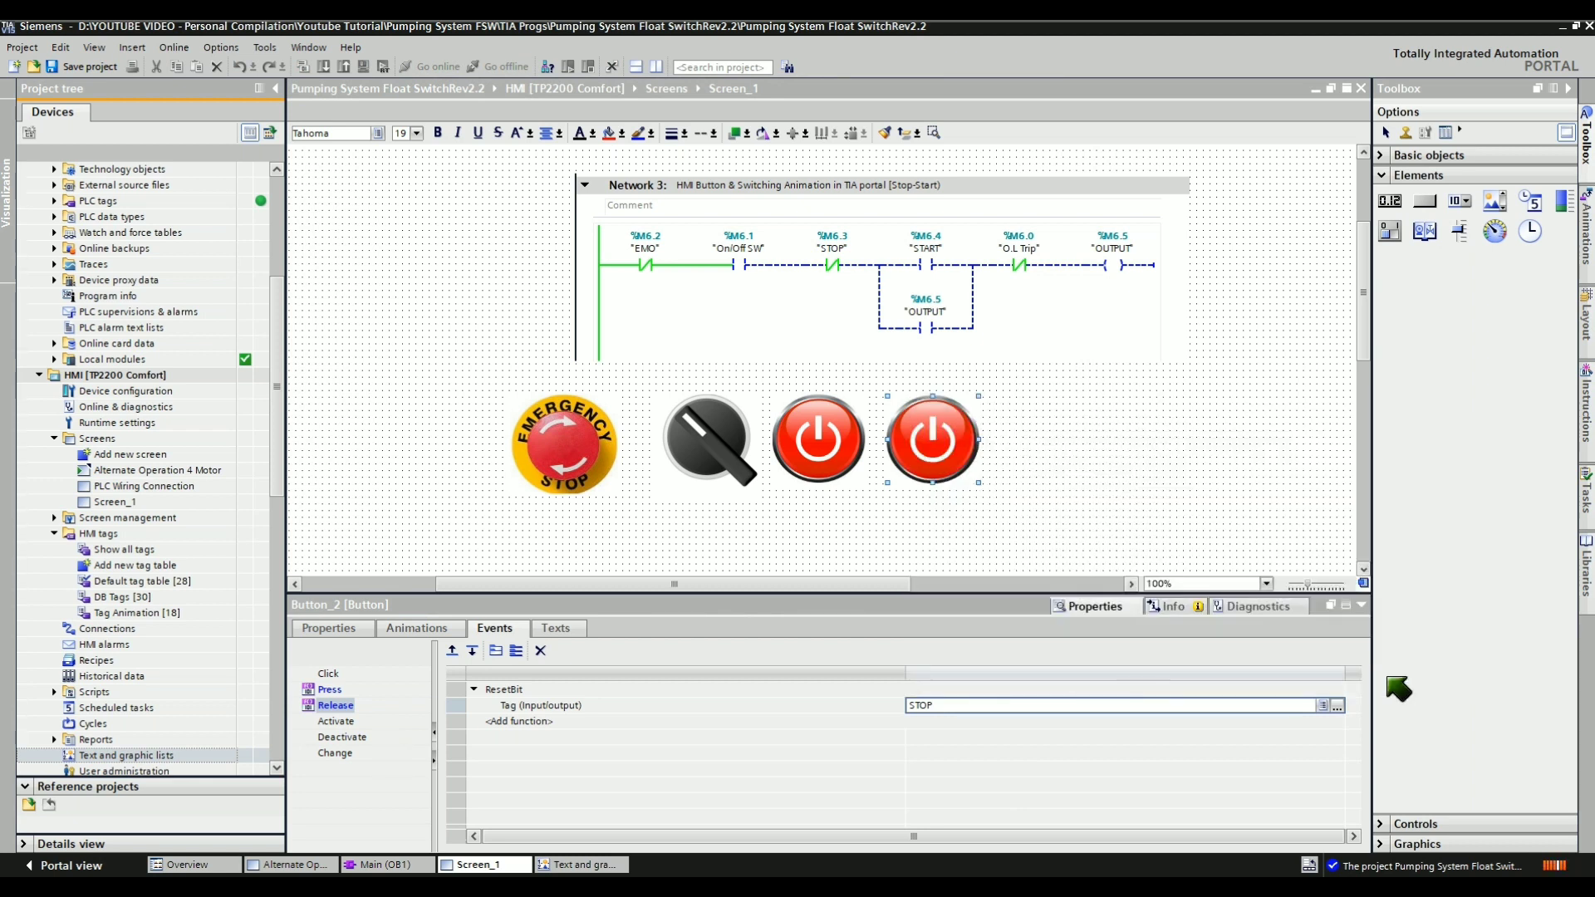
# Assign the START tag to the SetBit function of the copied red button's Press event
pyautogui.click(329, 689)
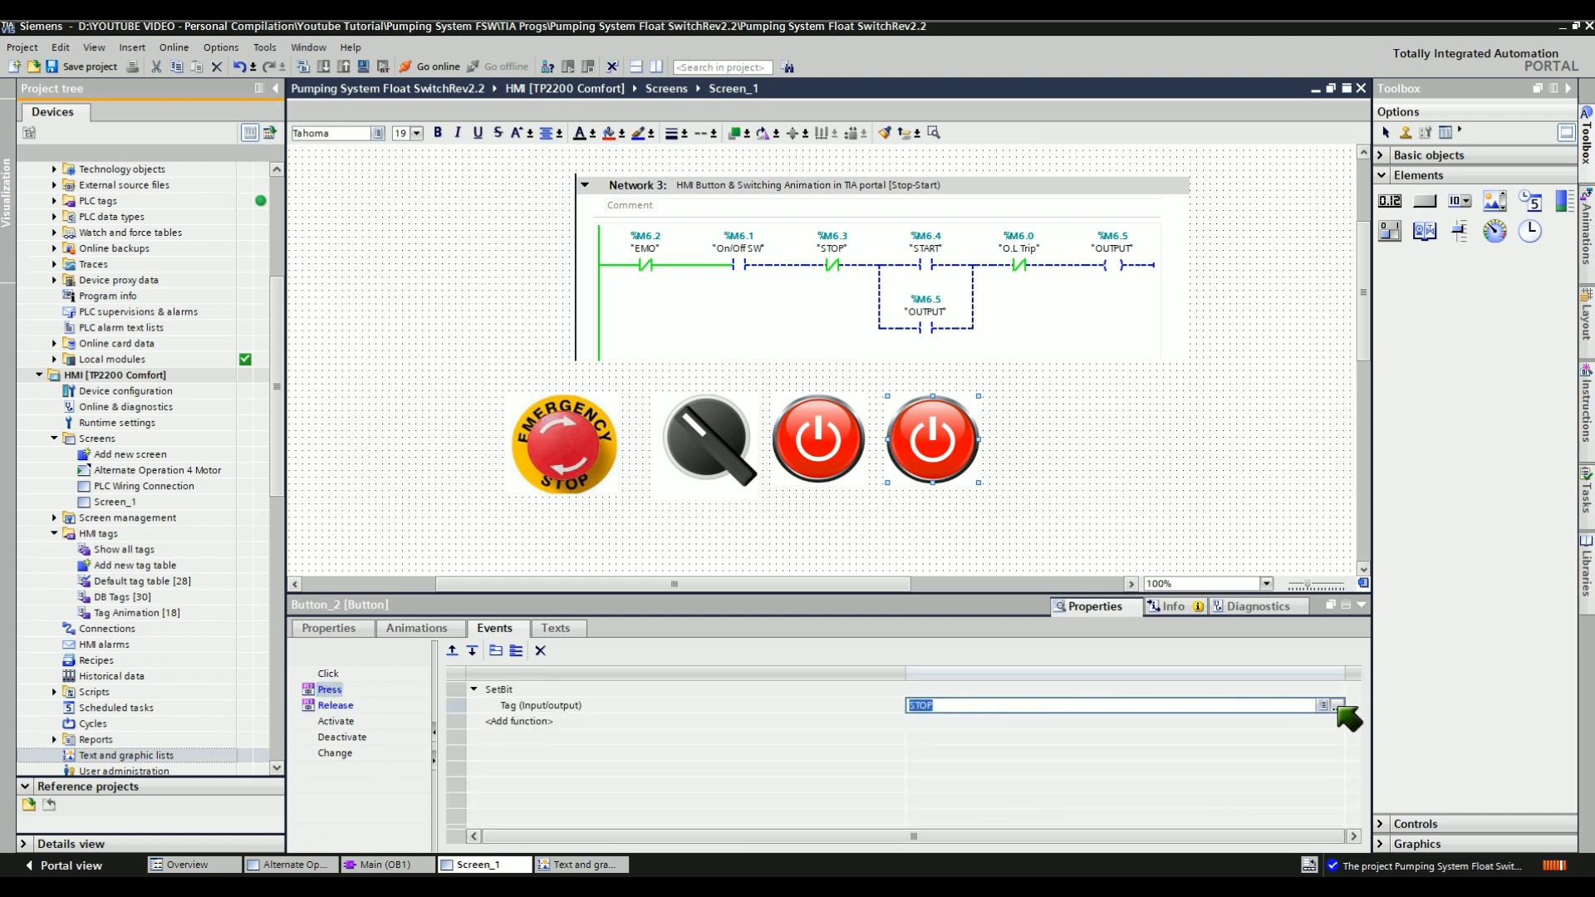
pyautogui.click(1336, 705)
pyautogui.click(1217, 616)
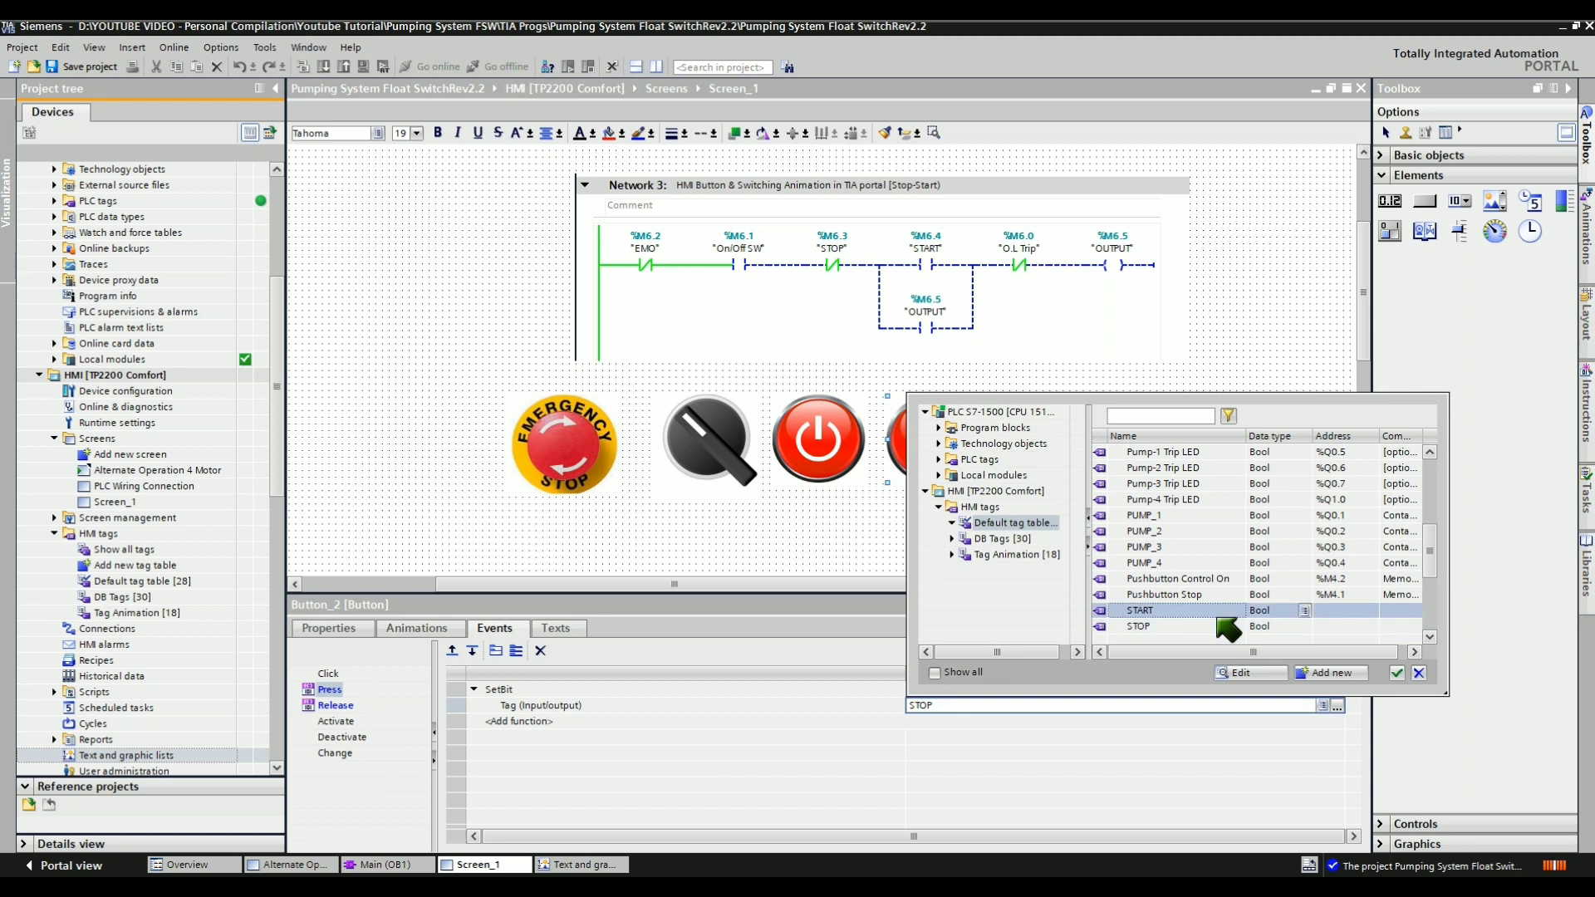
pyautogui.click(1396, 673)
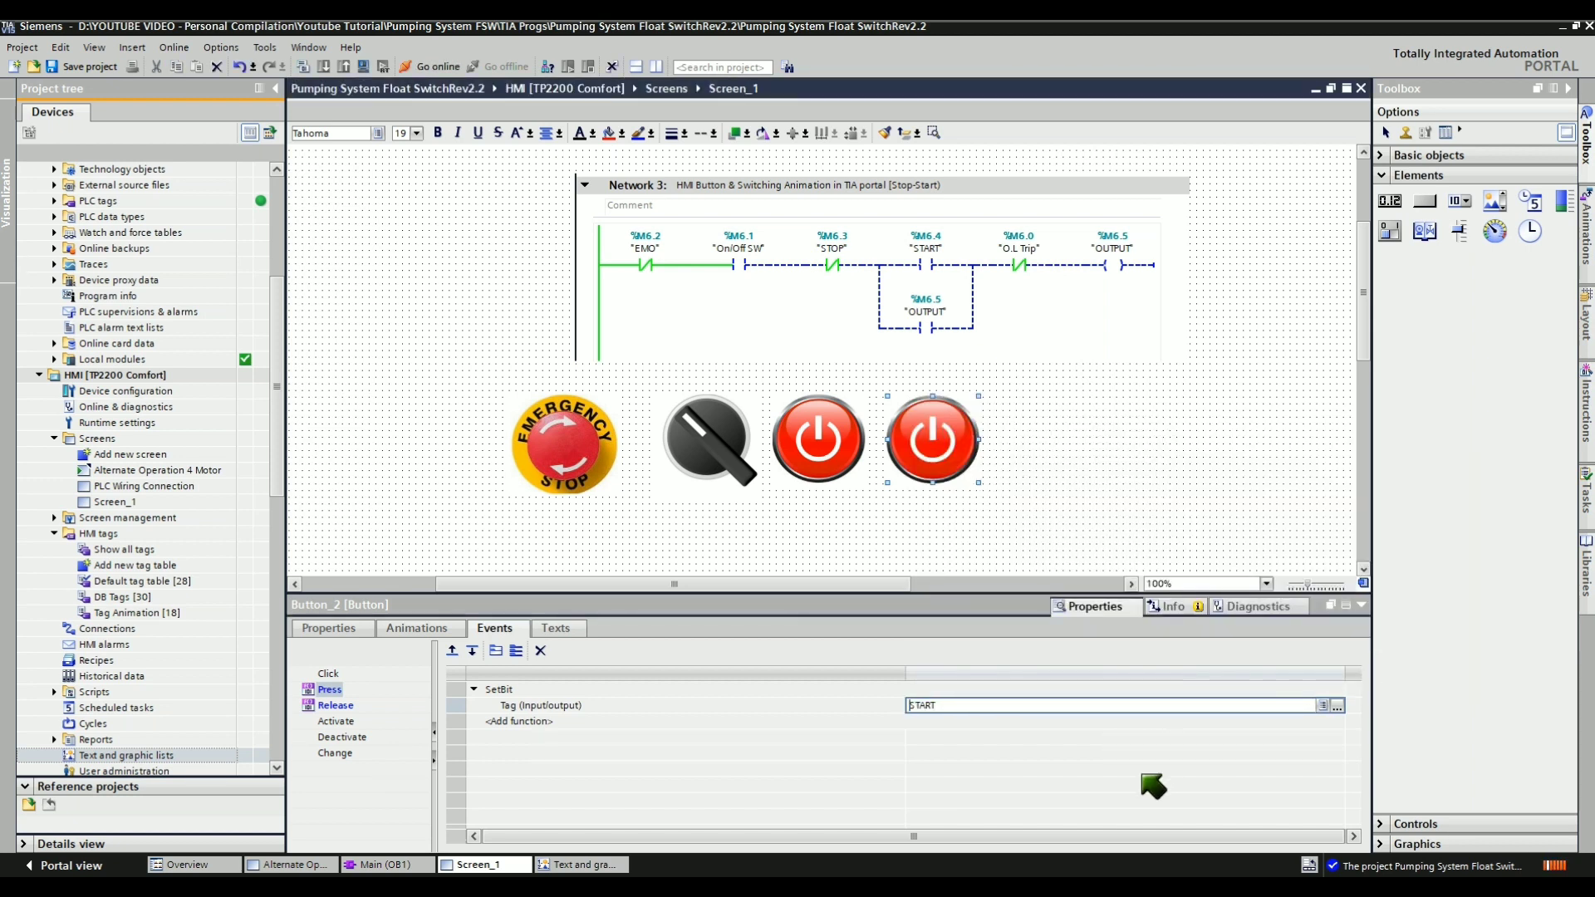
# Set the START button's "not pressed" graphic to the Button_Black - Not Pressed image from New GRAPHIC FOLDER
pyautogui.click(332, 629)
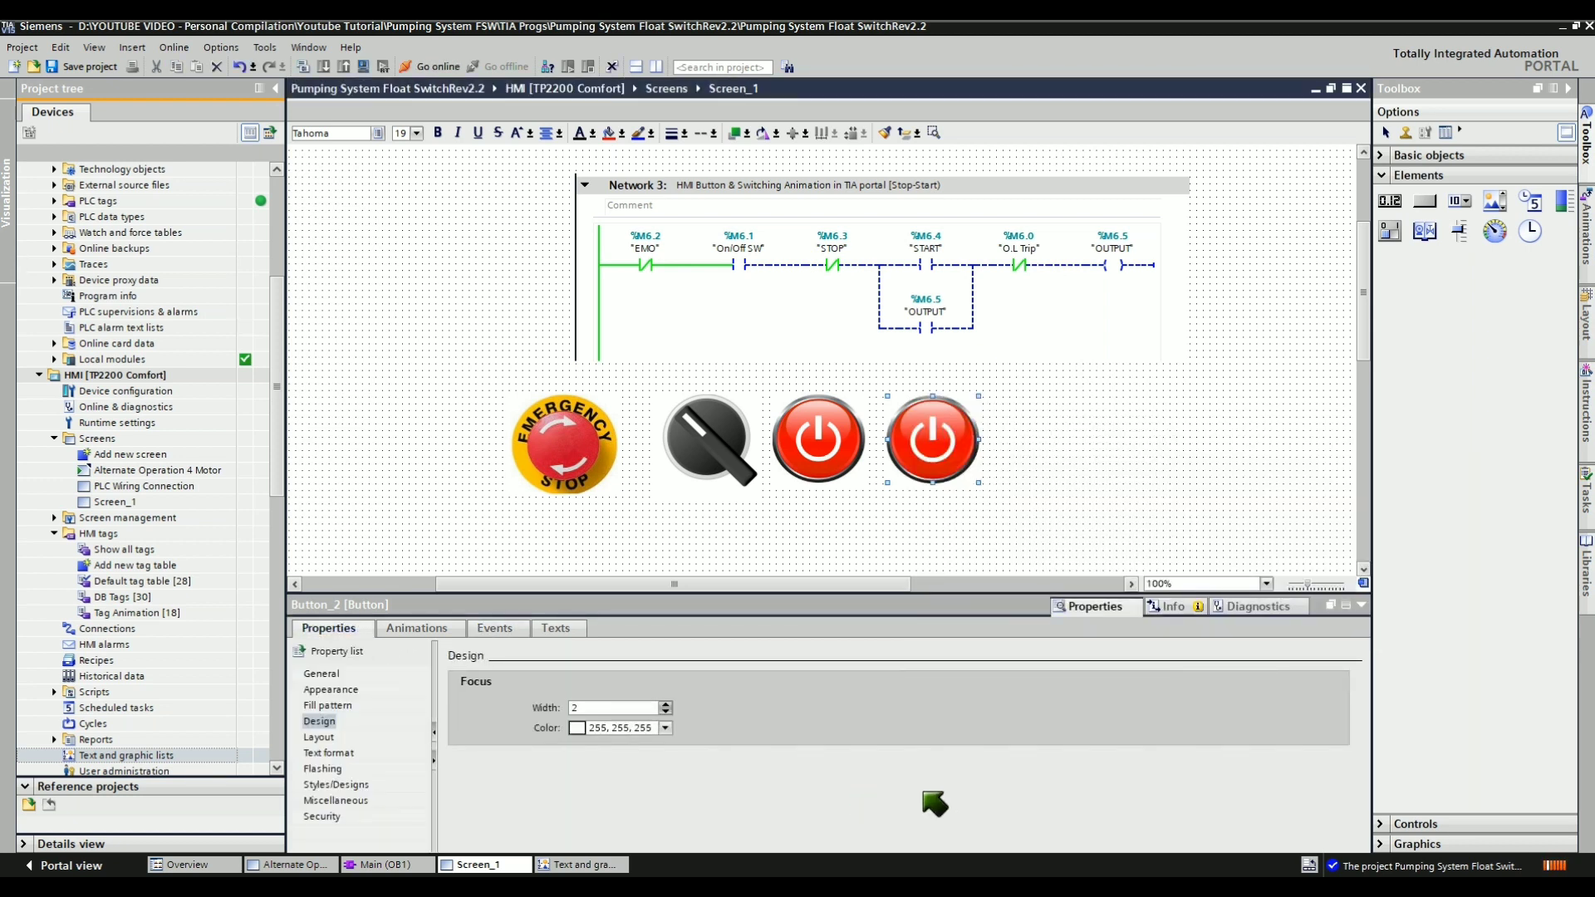
pyautogui.click(320, 673)
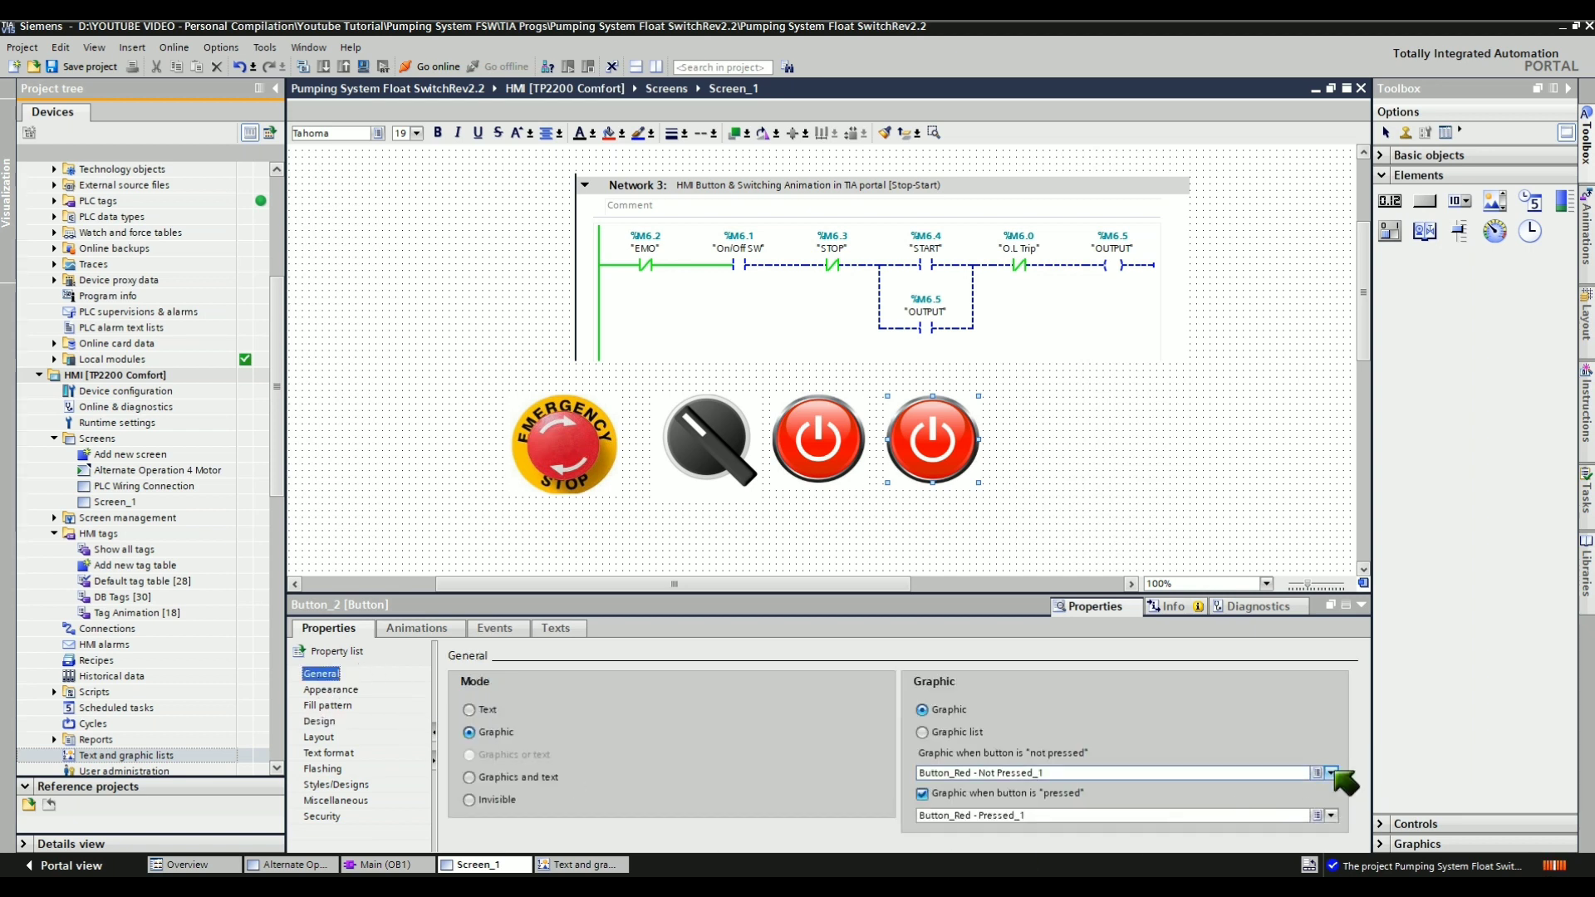
pyautogui.click(1332, 772)
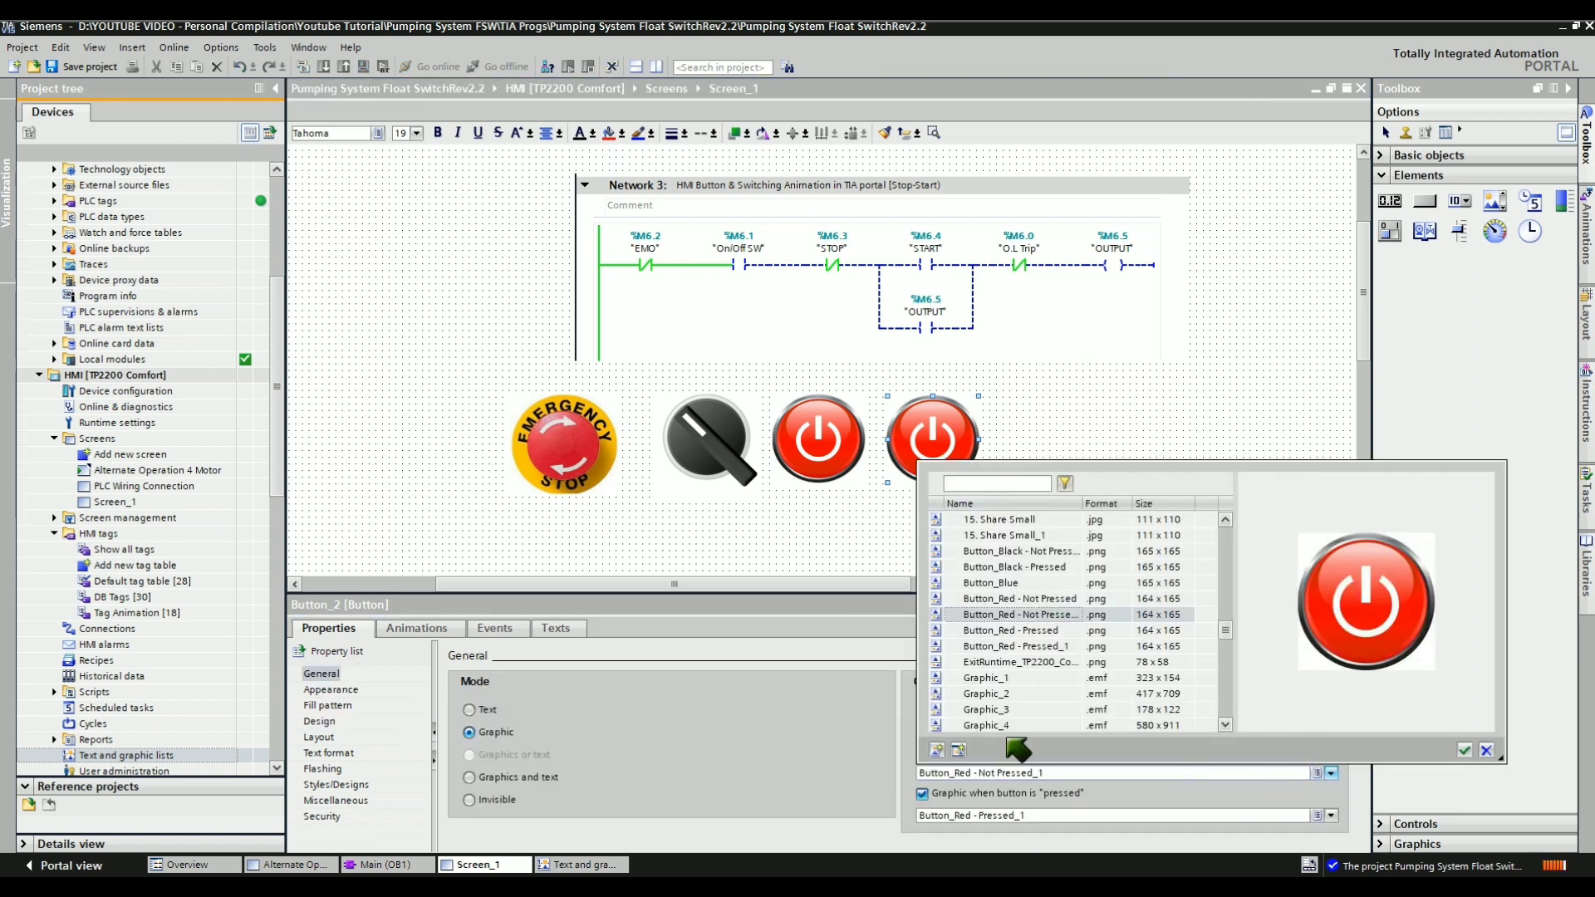
pyautogui.click(937, 749)
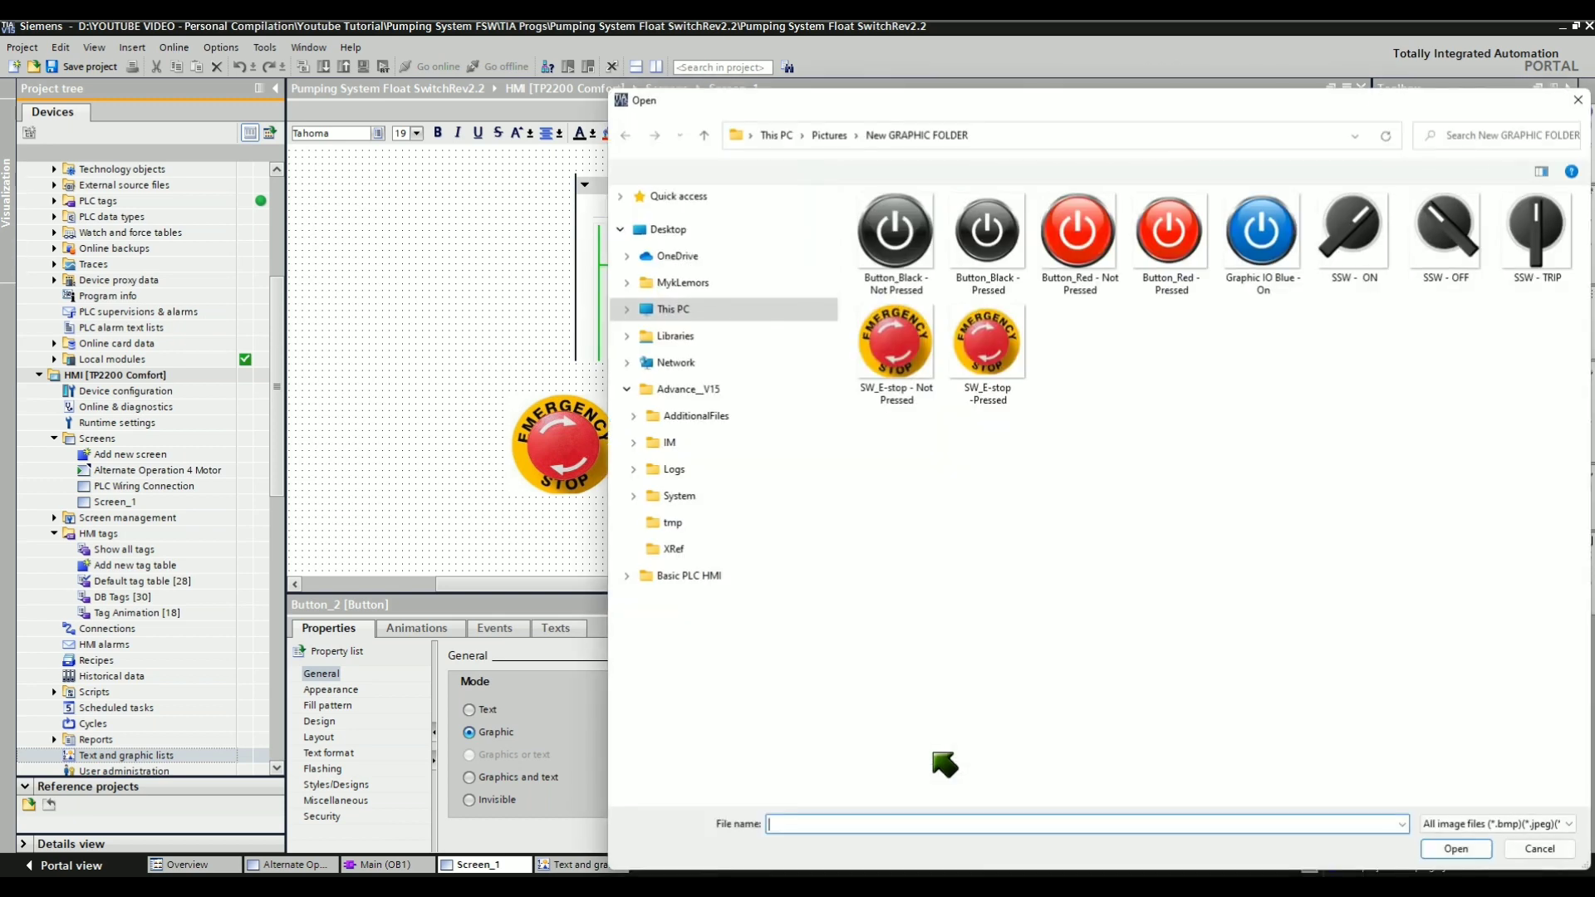
pyautogui.click(918, 282)
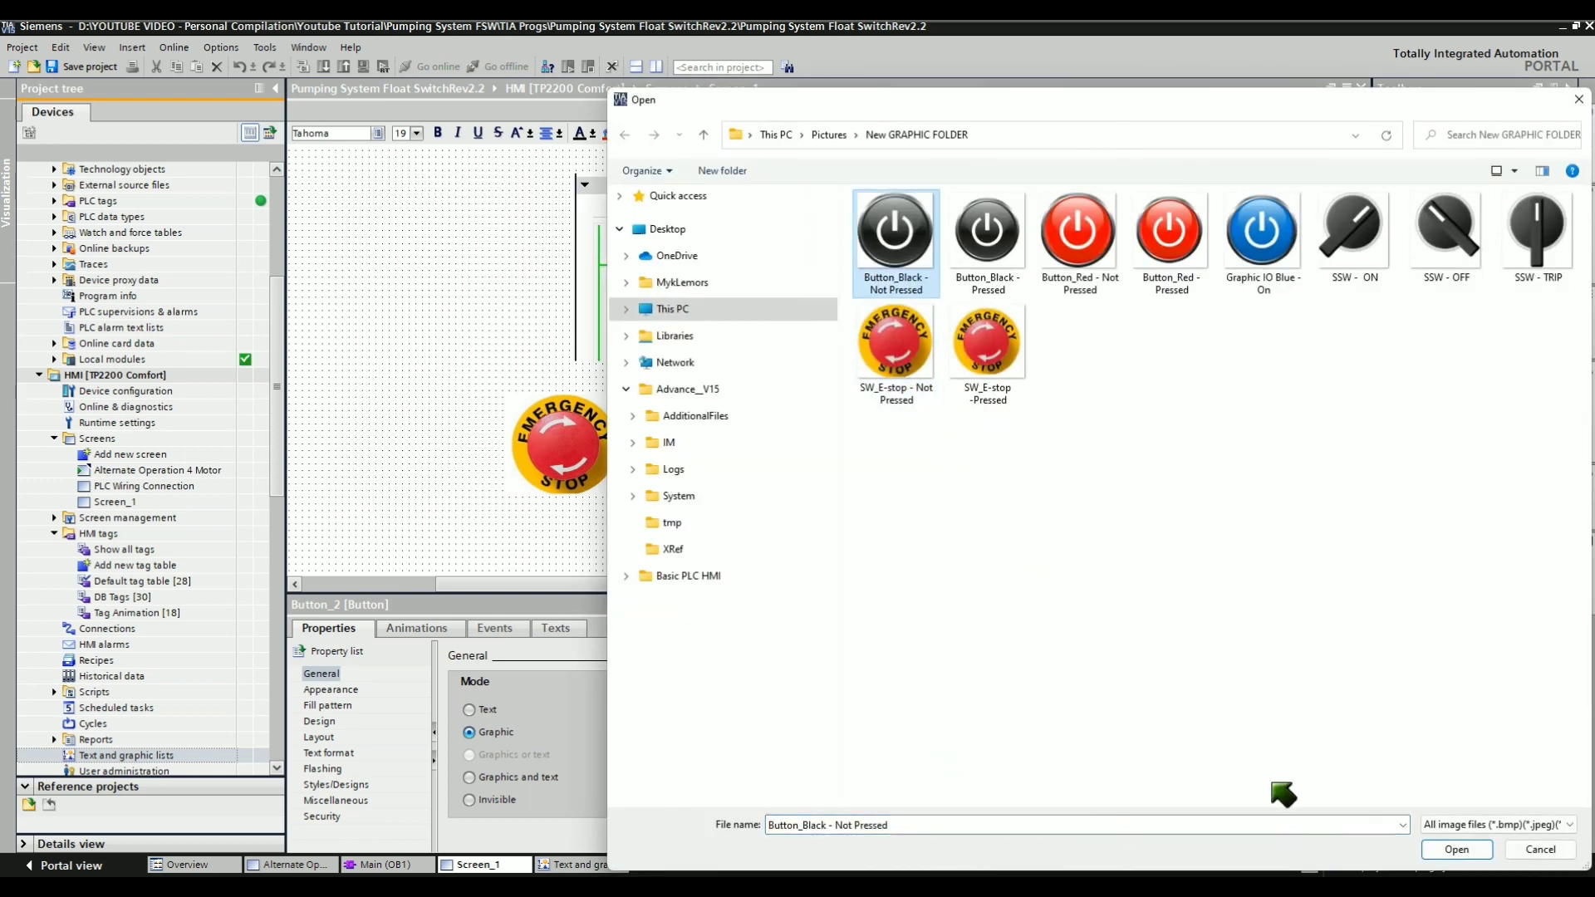
pyautogui.click(1456, 849)
# Set the START button's "pressed" graphic to the Button_Black - Pressed image from New GRAPHIC FOLDER
pyautogui.click(1332, 815)
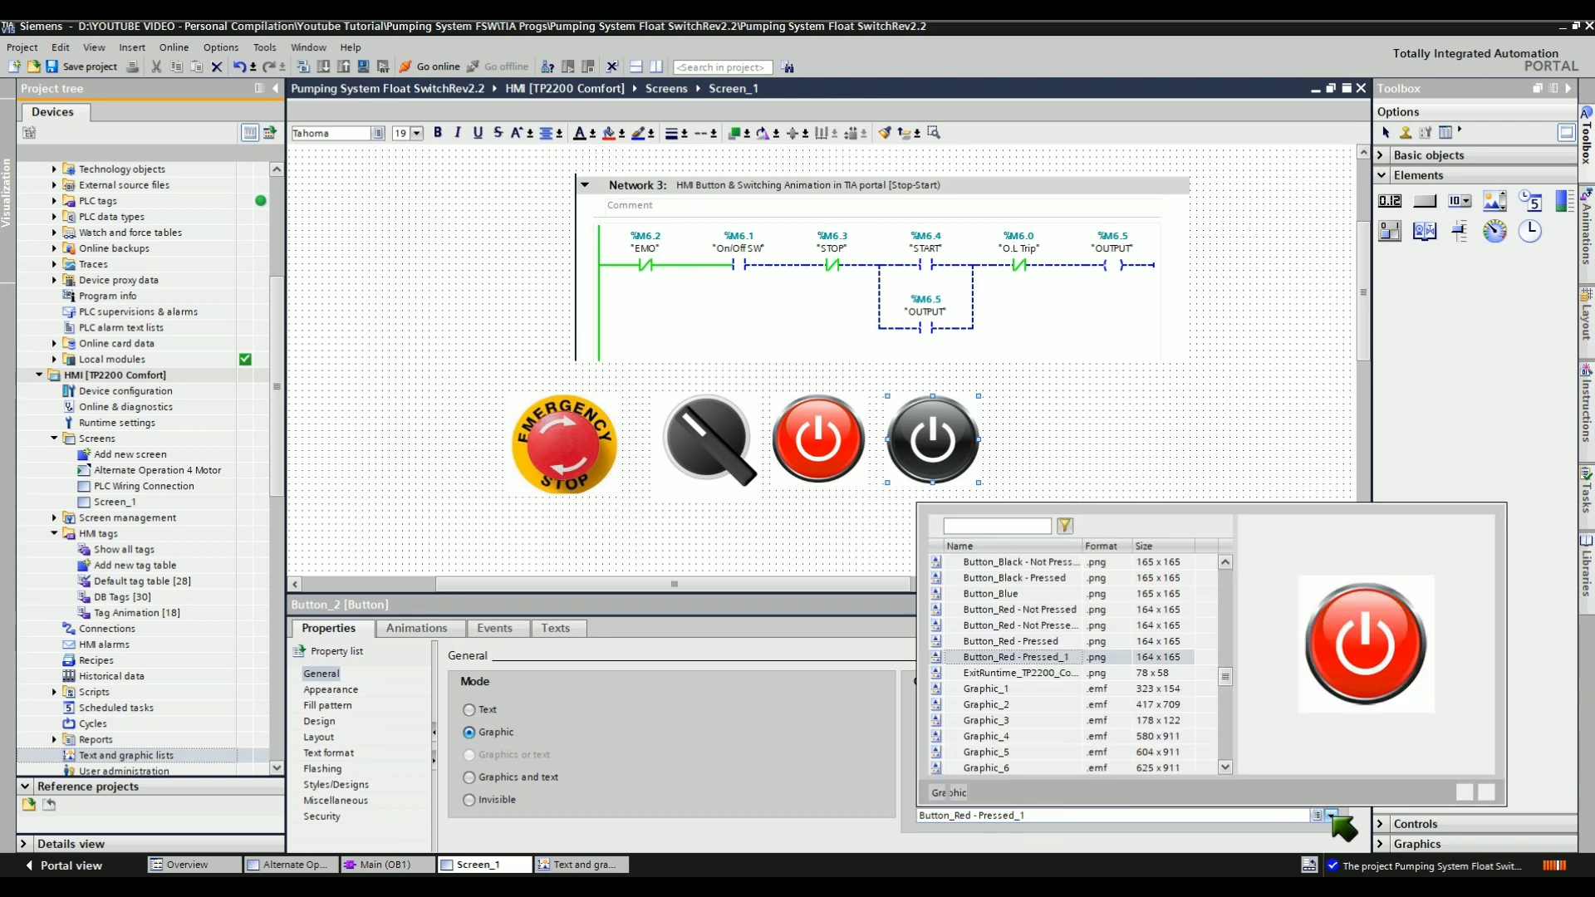
pyautogui.click(937, 793)
pyautogui.click(987, 237)
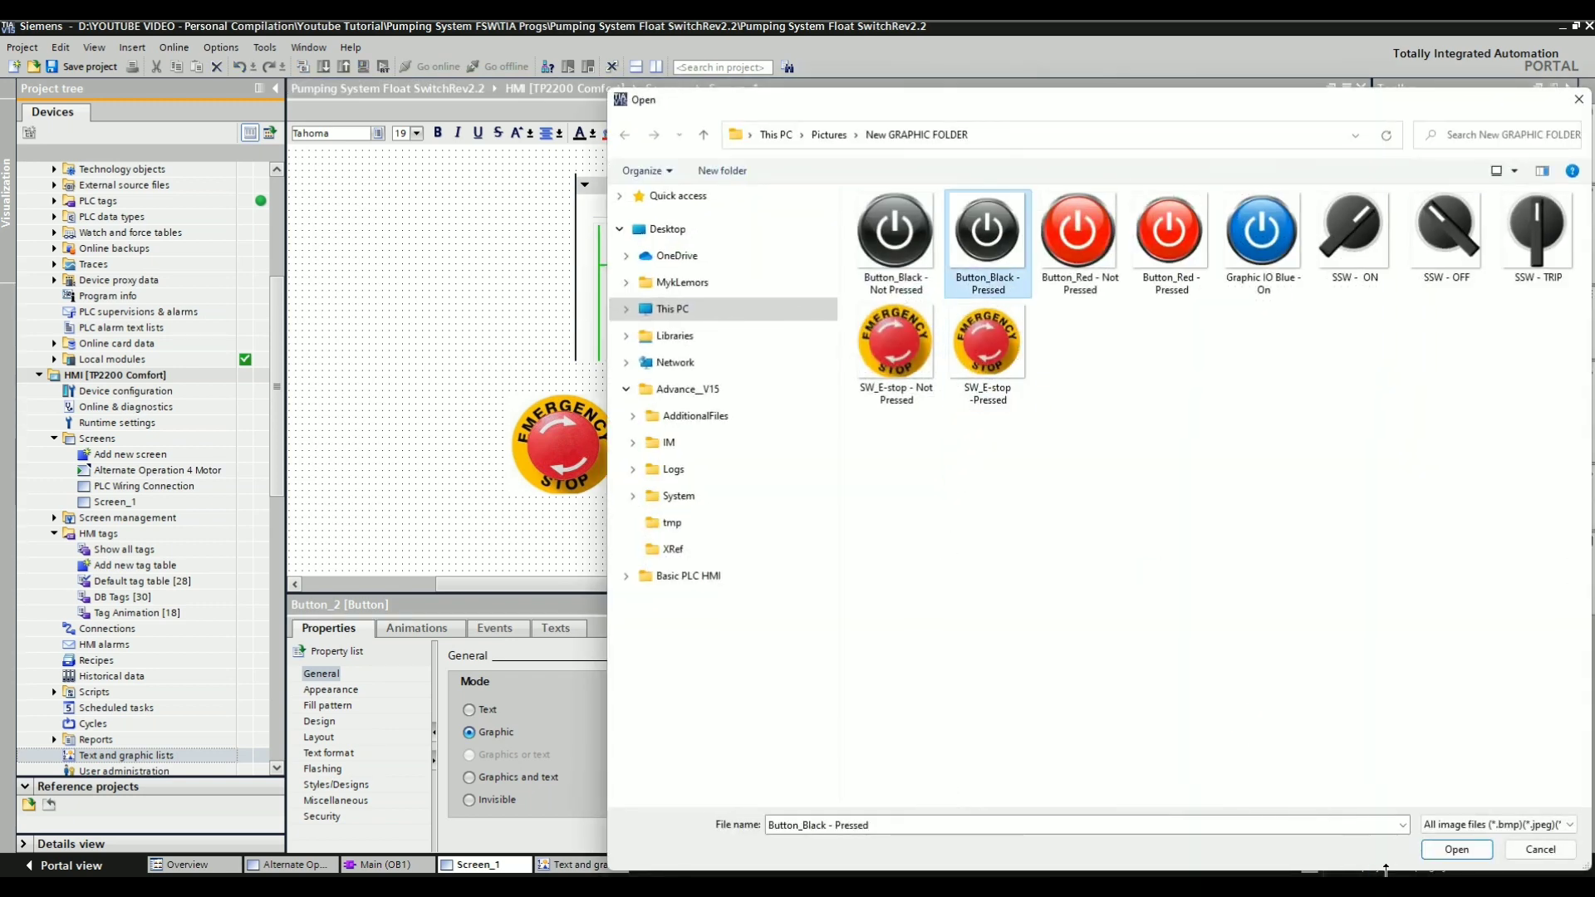
pyautogui.click(1455, 849)
pyautogui.click(1050, 498)
pyautogui.click(934, 432)
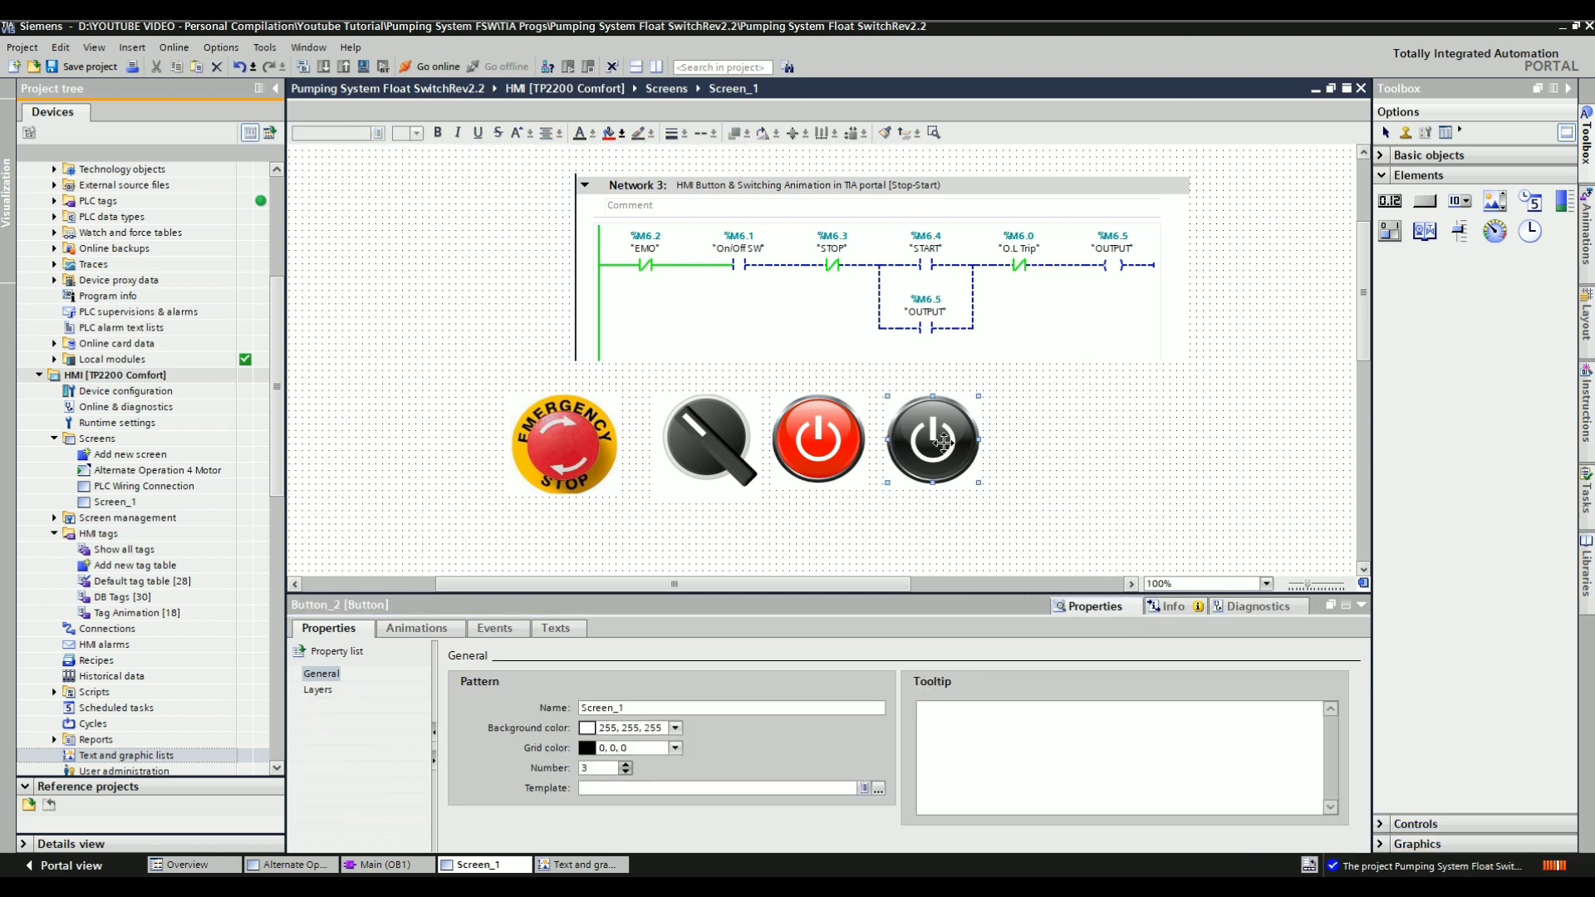
pyautogui.click(1044, 518)
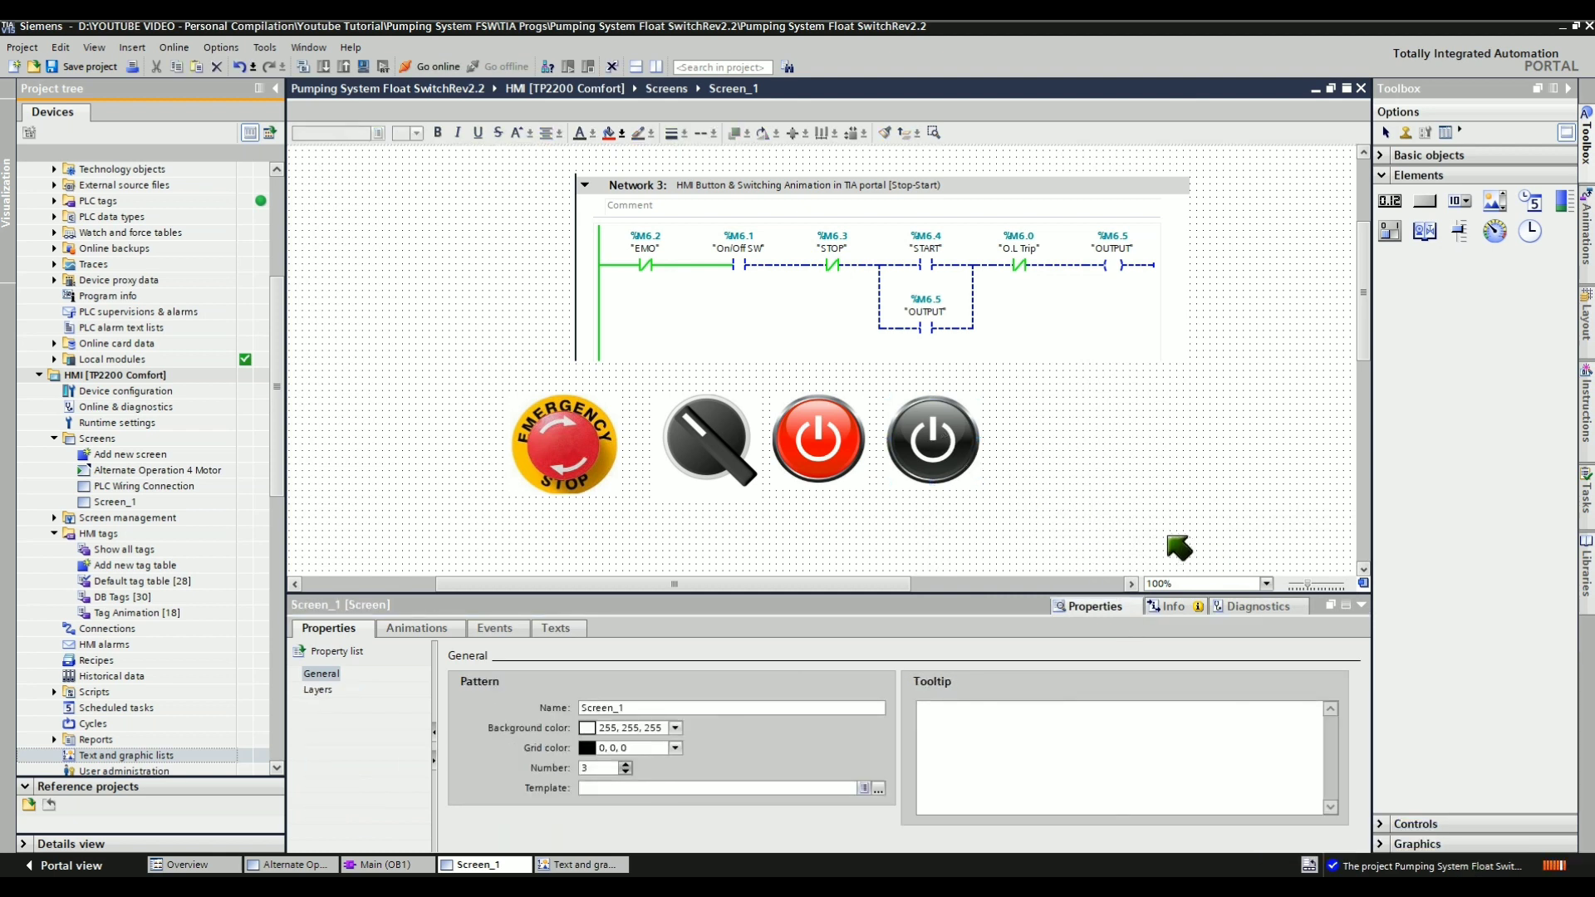
# Create a graphics folder link named Graphics to New GRAPHIC FOLDER in Pictures
pyautogui.click(1388, 848)
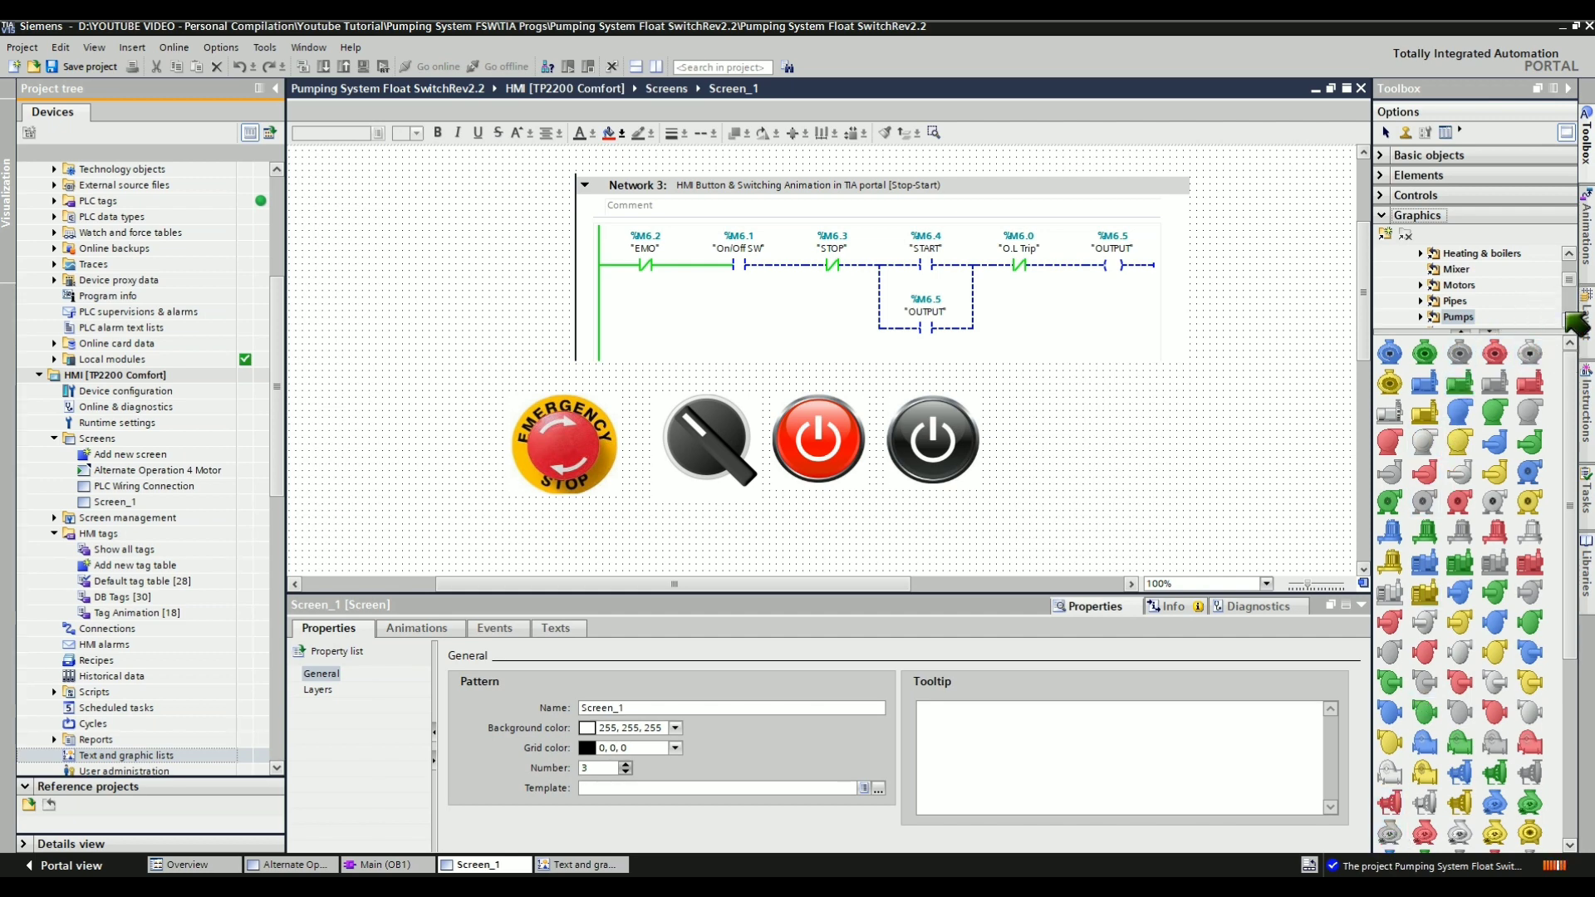
pyautogui.scroll(-3, 1567, 315)
pyautogui.click(1384, 233)
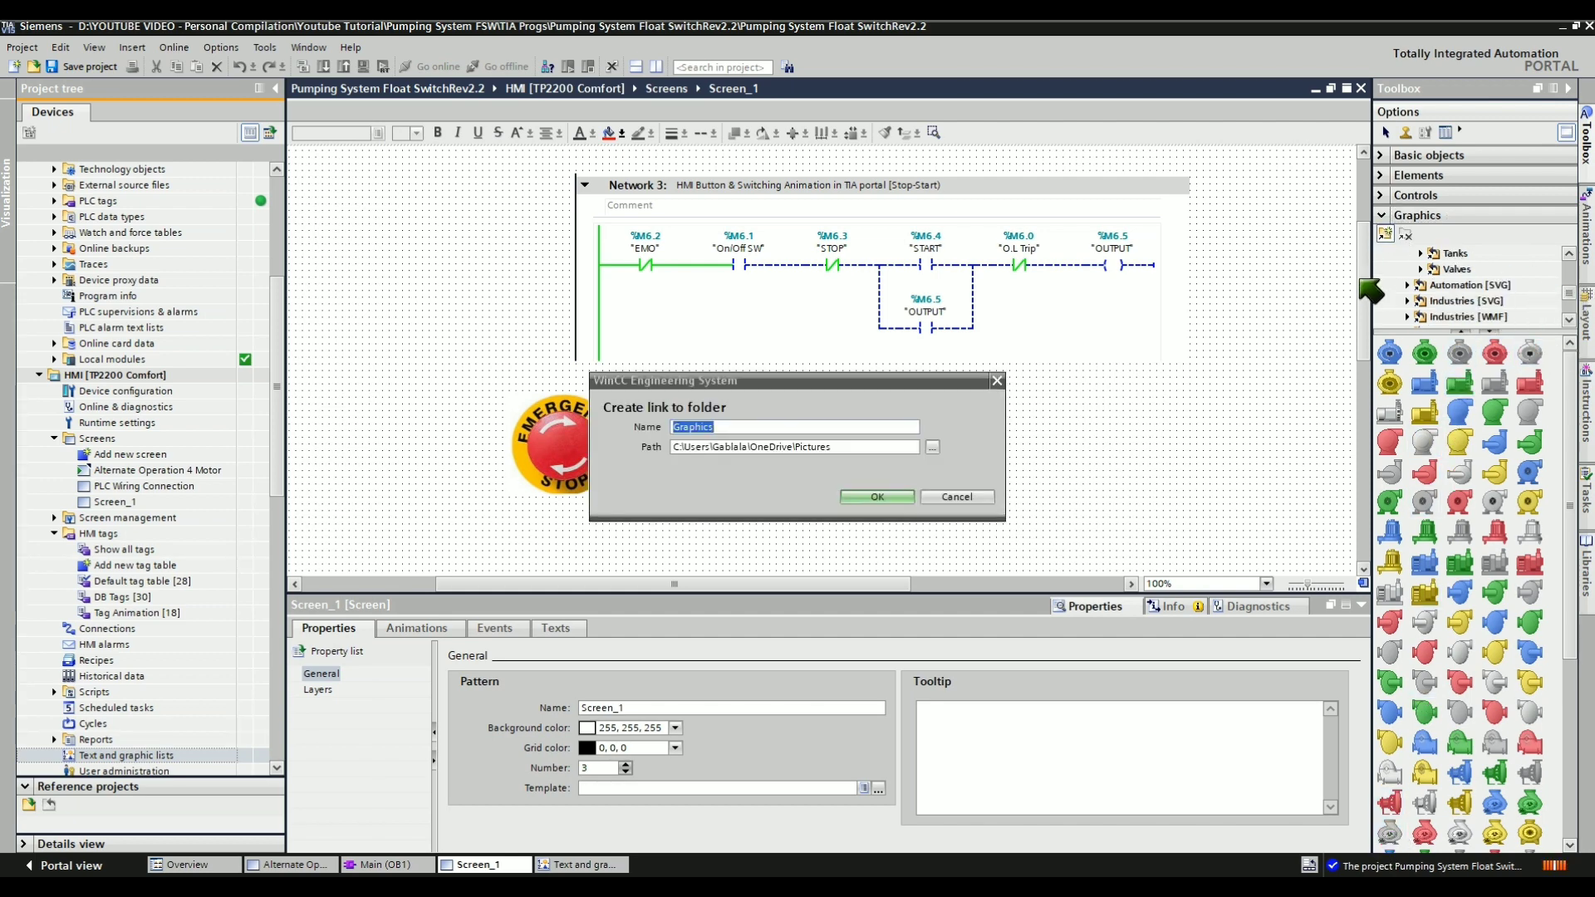
pyautogui.click(930, 447)
pyautogui.click(700, 526)
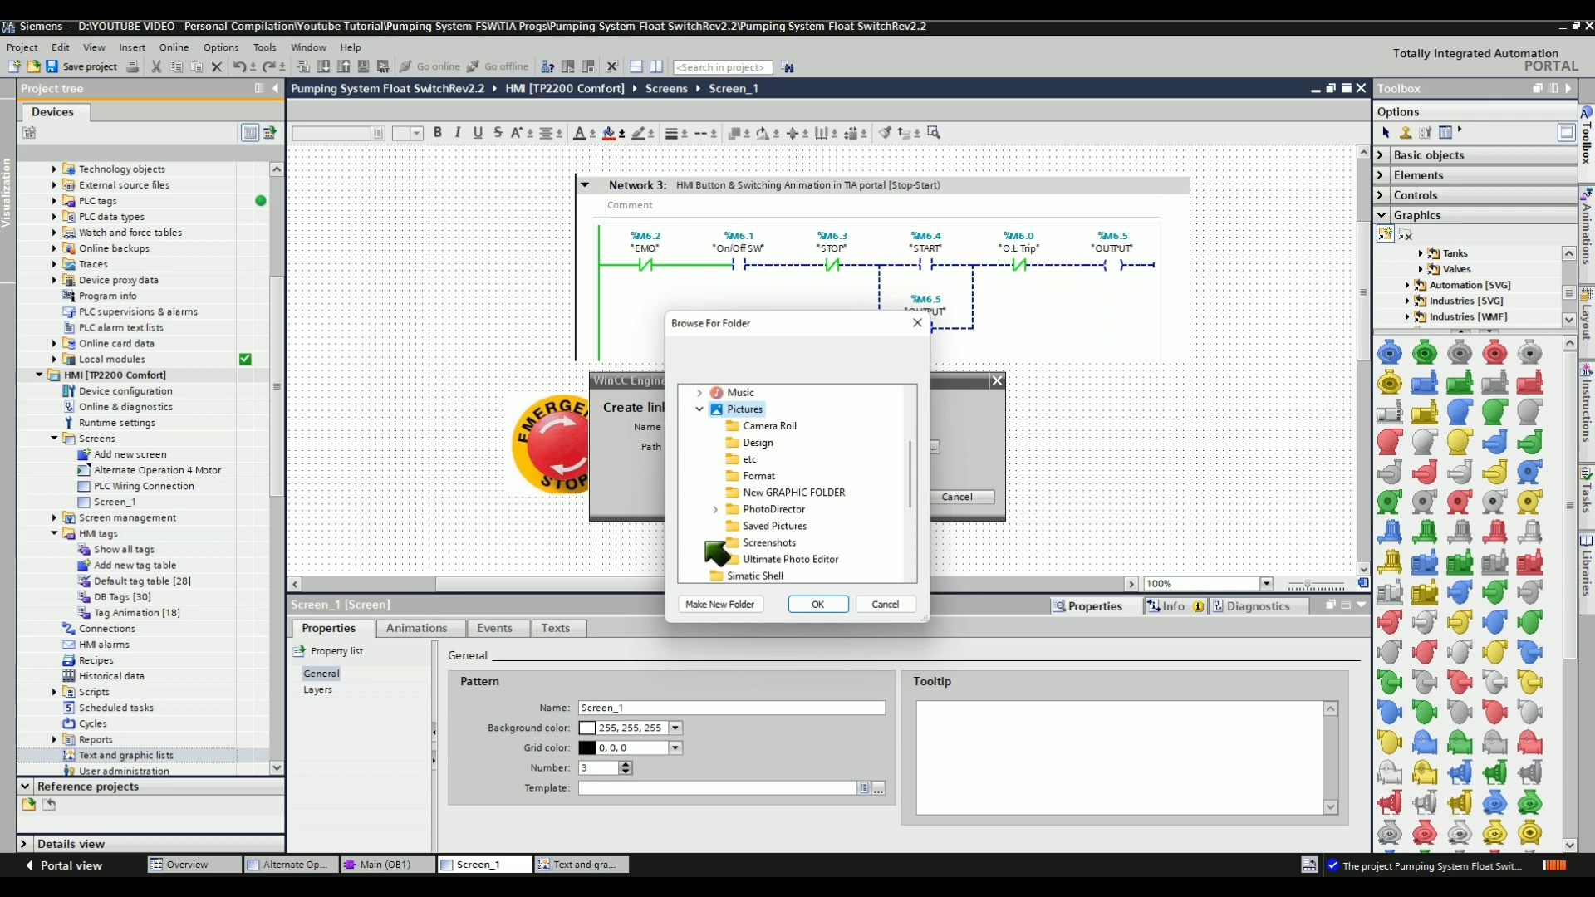
pyautogui.click(784, 493)
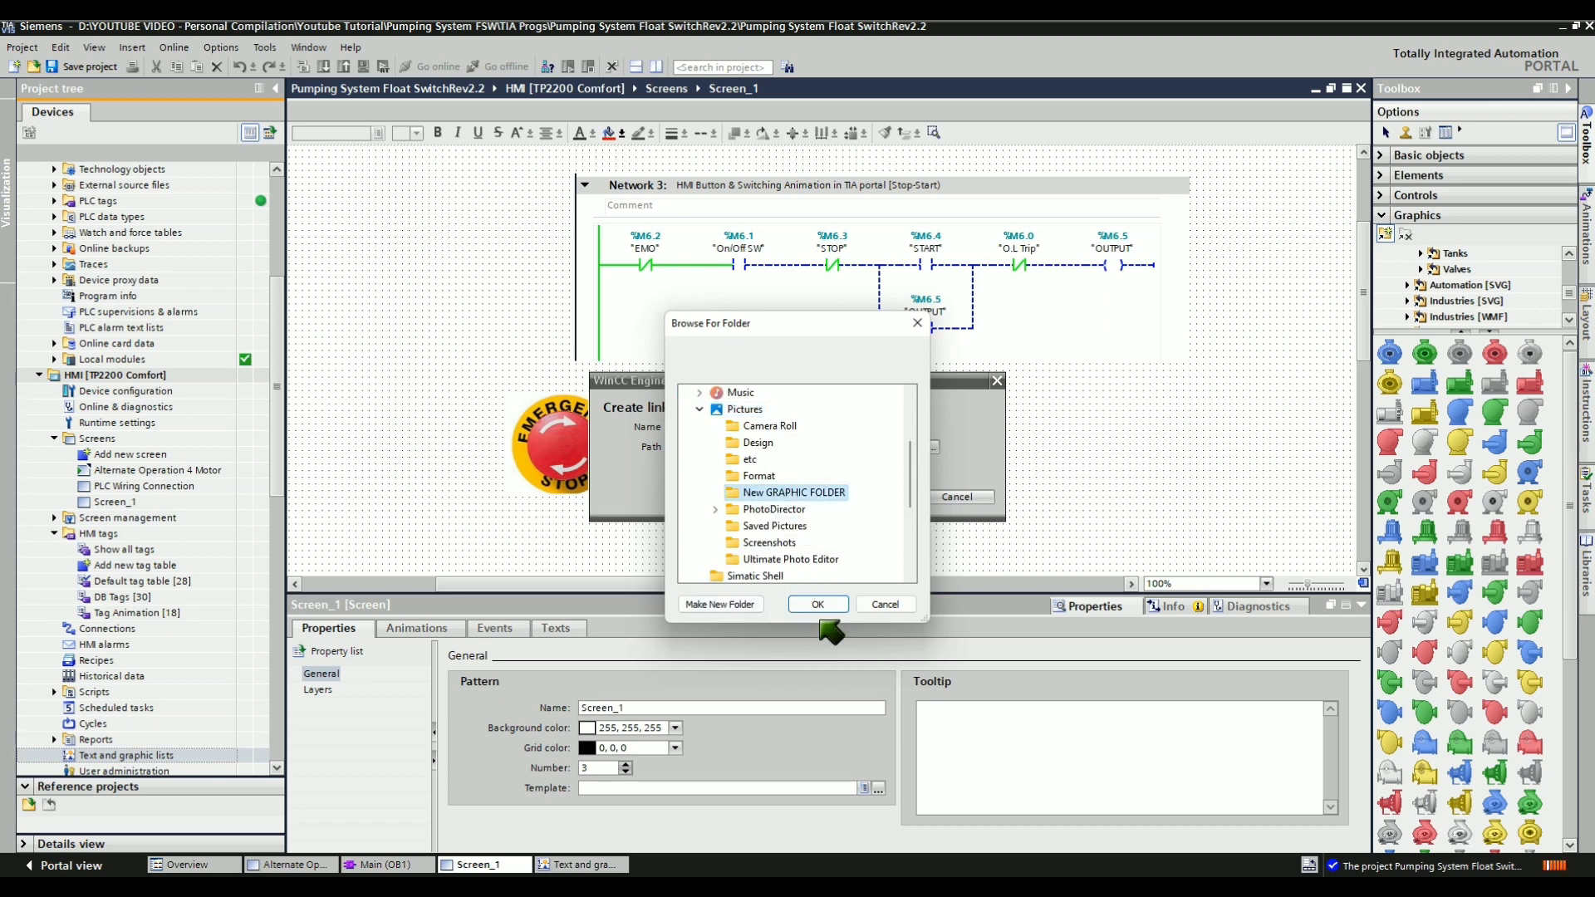
pyautogui.click(818, 604)
pyautogui.click(879, 498)
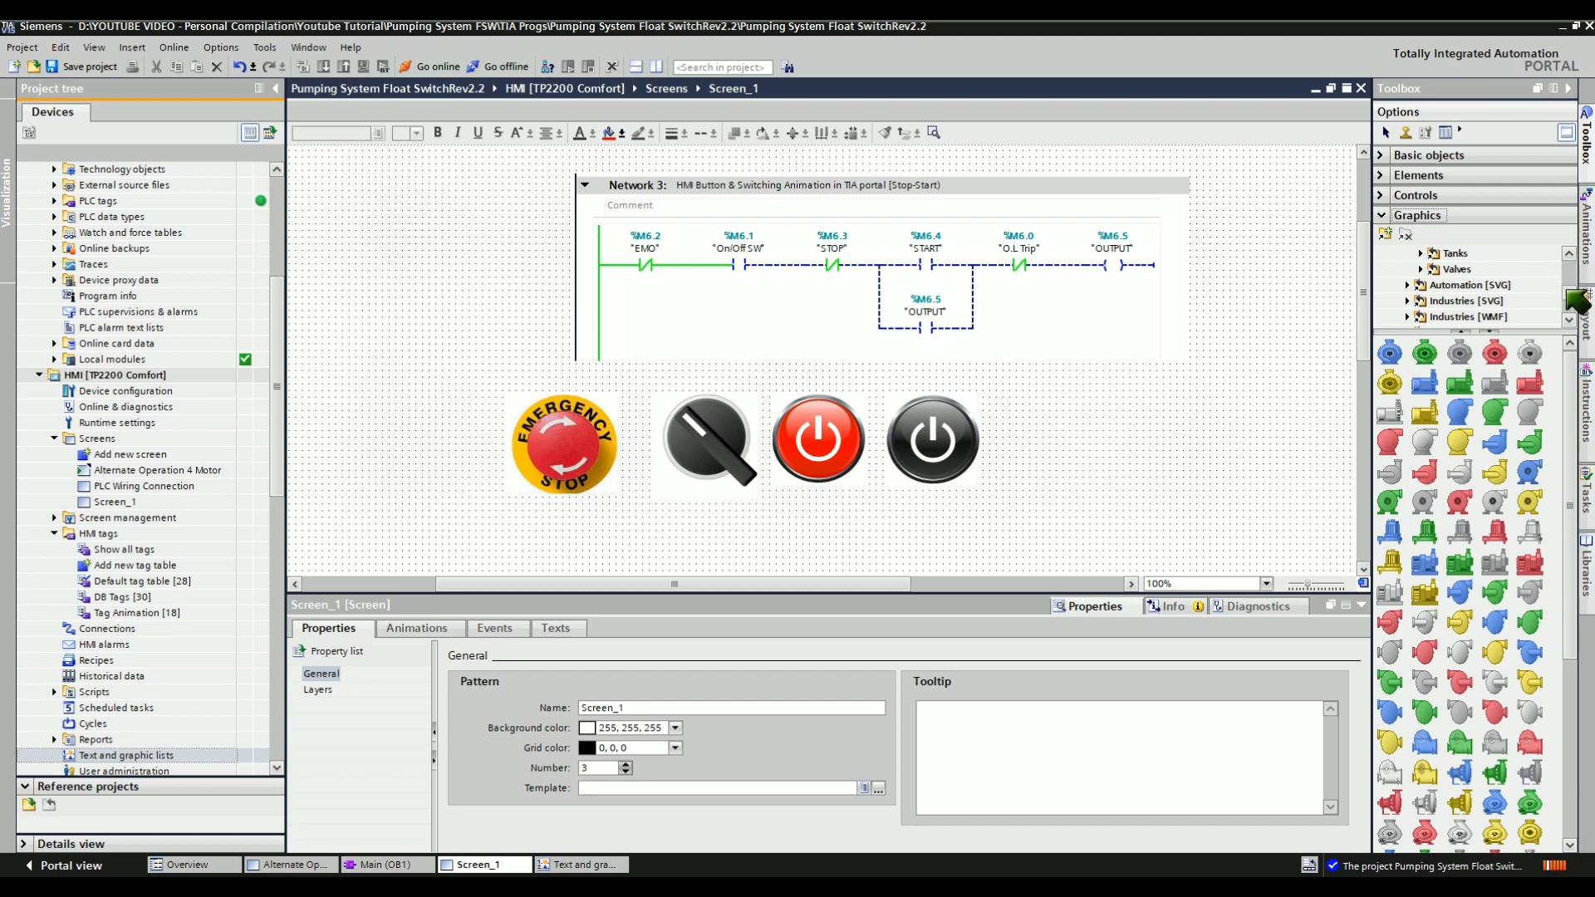
# Place the blue power button image from the linked Graphics folder on the screen beside the black START button
pyautogui.scroll(-3, 1570, 292)
pyautogui.click(1441, 318)
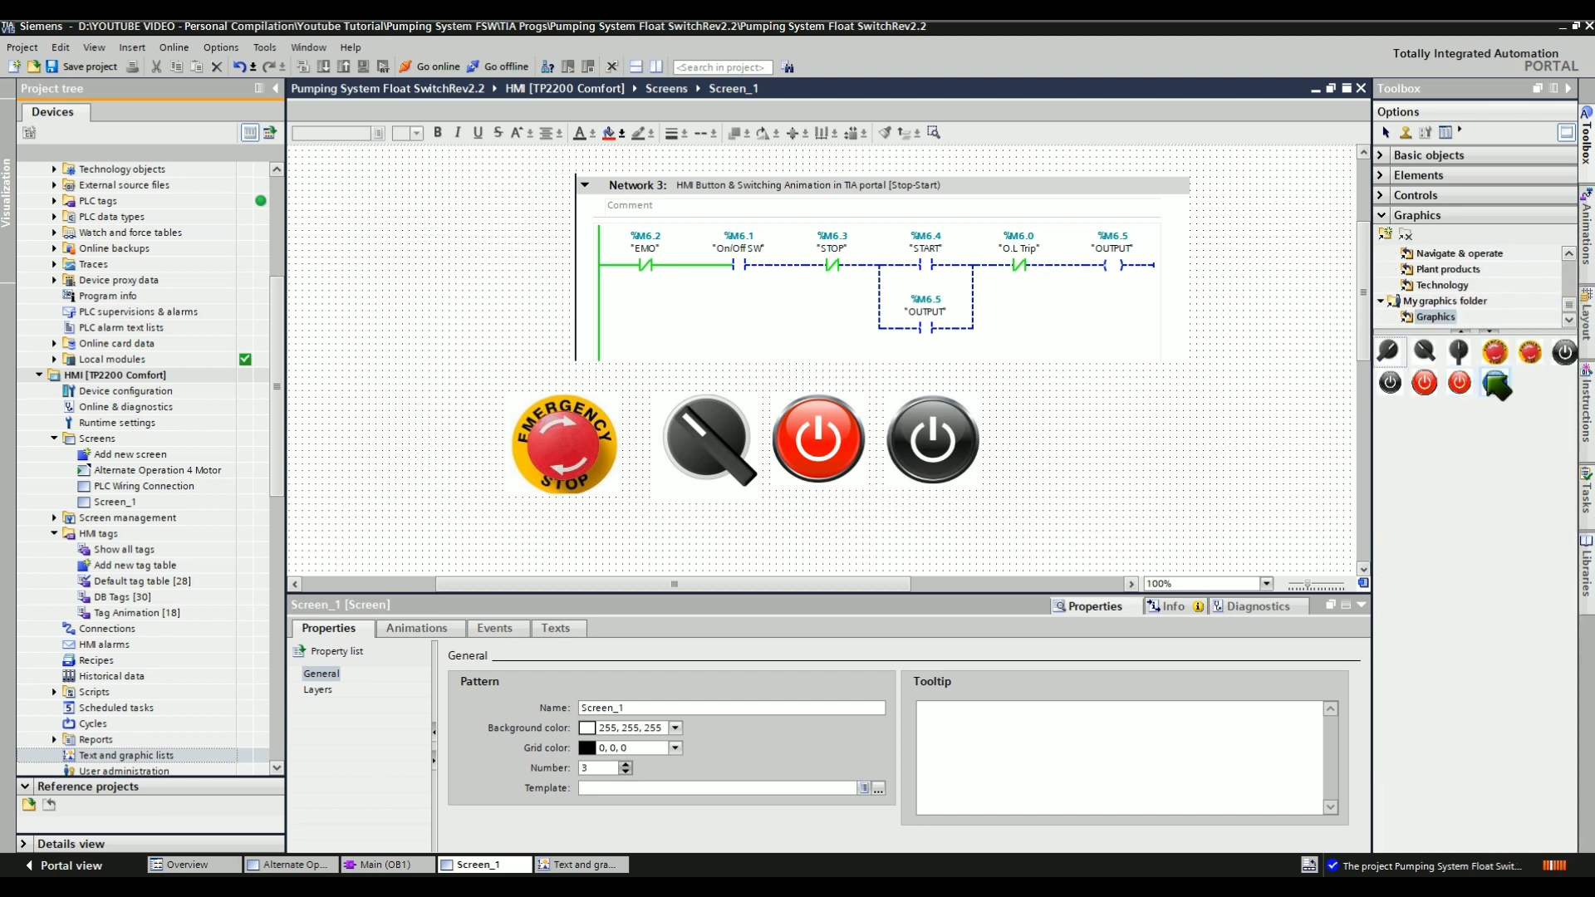
pyautogui.moveTo(1503, 397); pyautogui.dragTo(1132, 465)
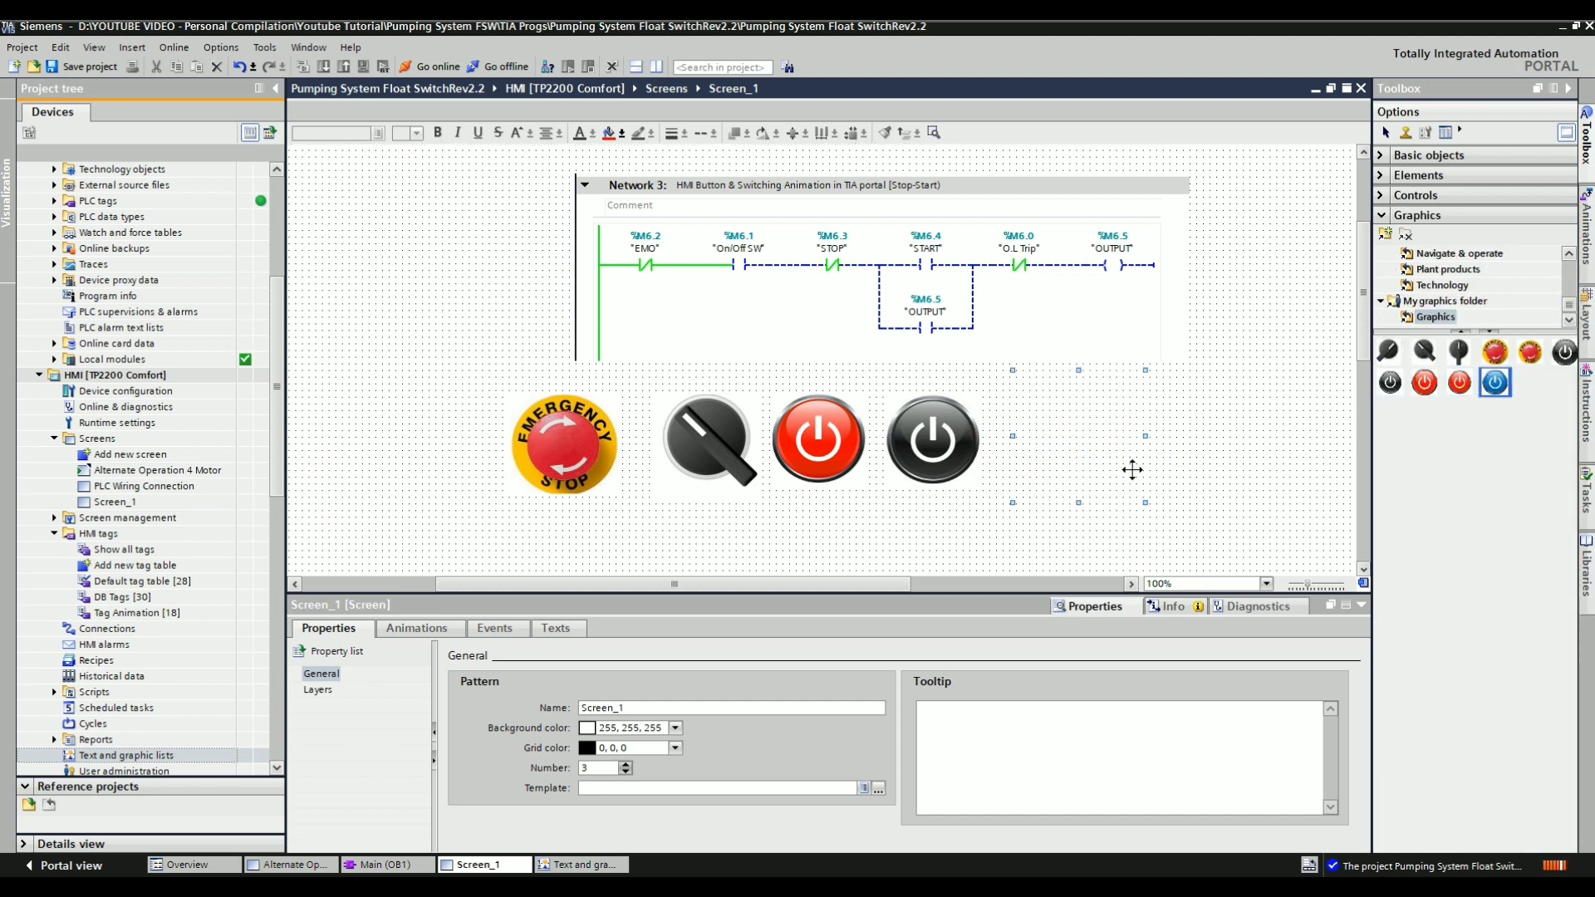
# Match the blue graphic's size to the black START button and align it directly beside that button
pyautogui.click(942, 458)
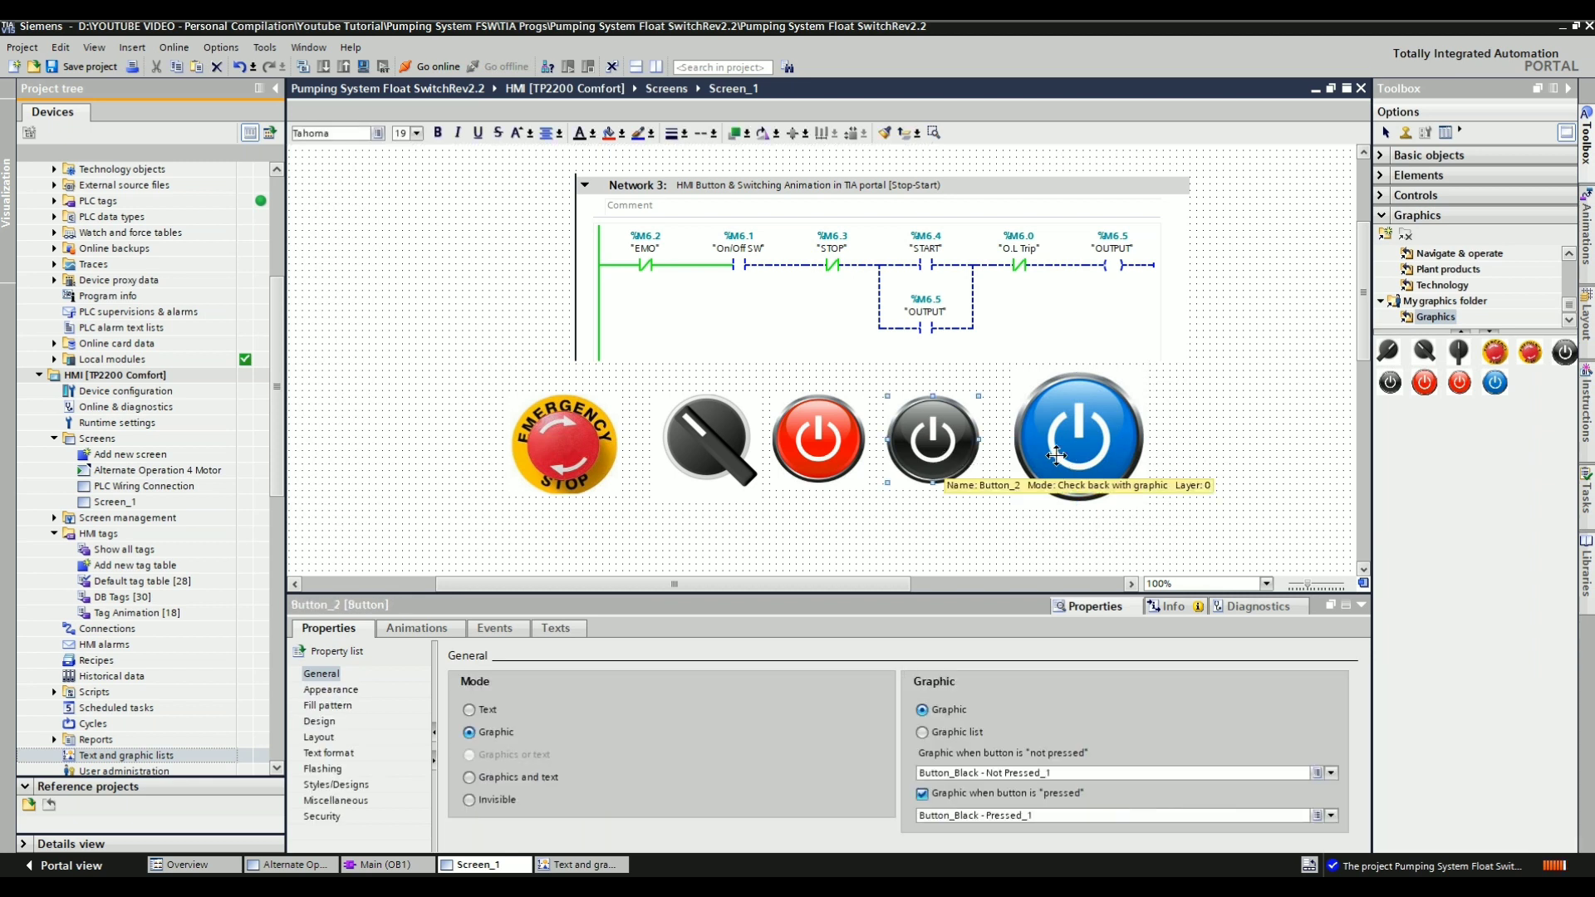
pyautogui.click(848, 129)
pyautogui.moveTo(1057, 425); pyautogui.dragTo(1040, 450)
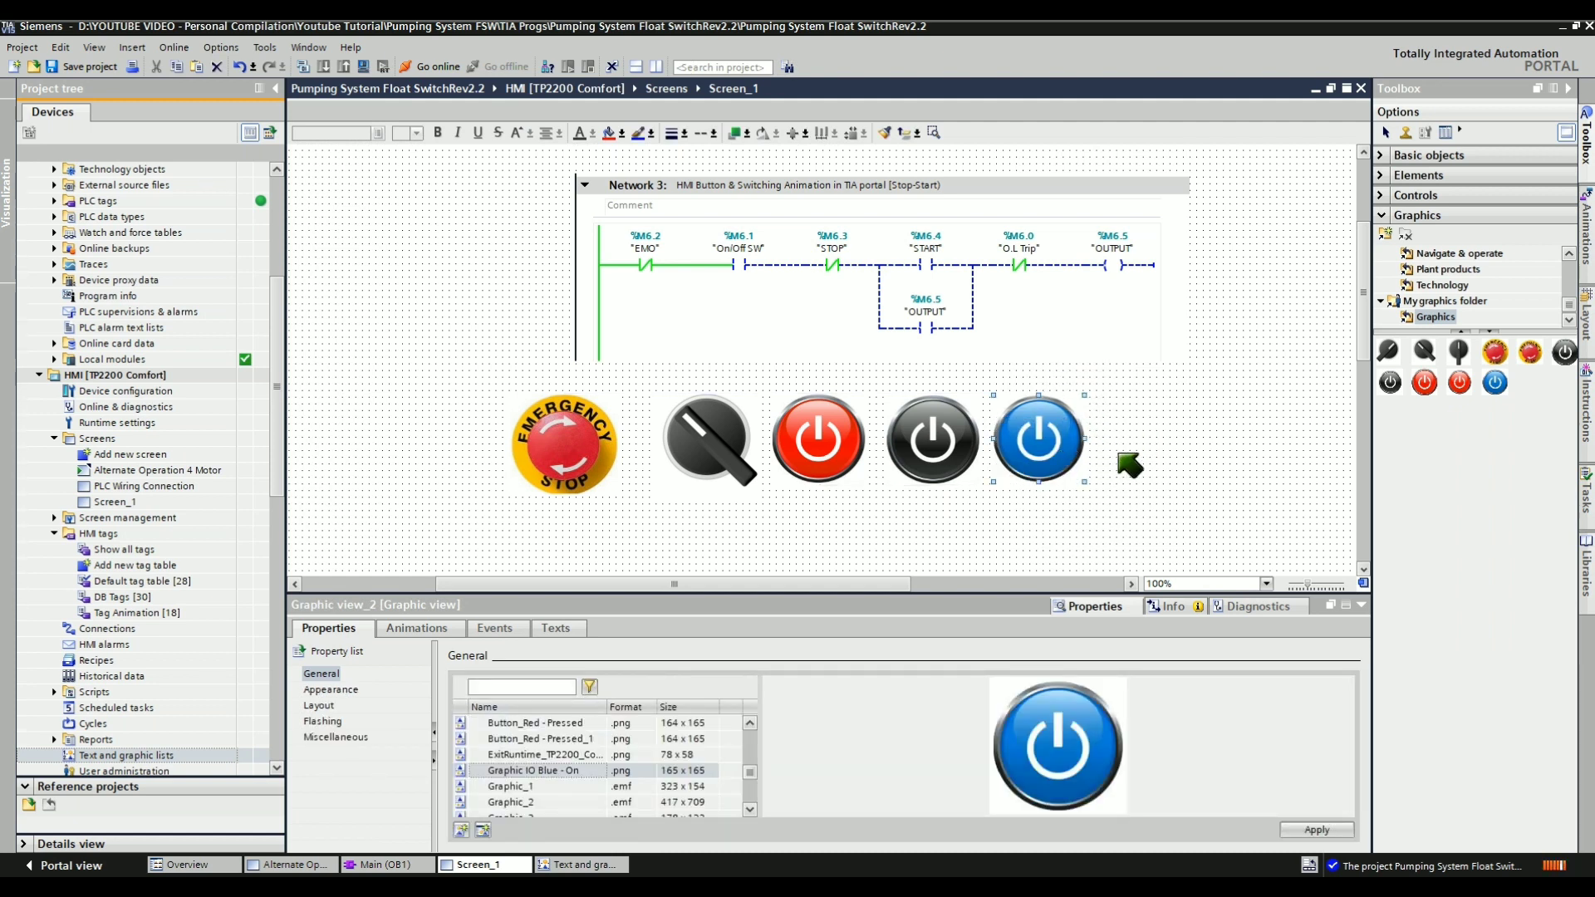
# Add a visibility animation to the blue graphic using the OUTPUT tag, visible for the range 1 to 1
pyautogui.click(436, 630)
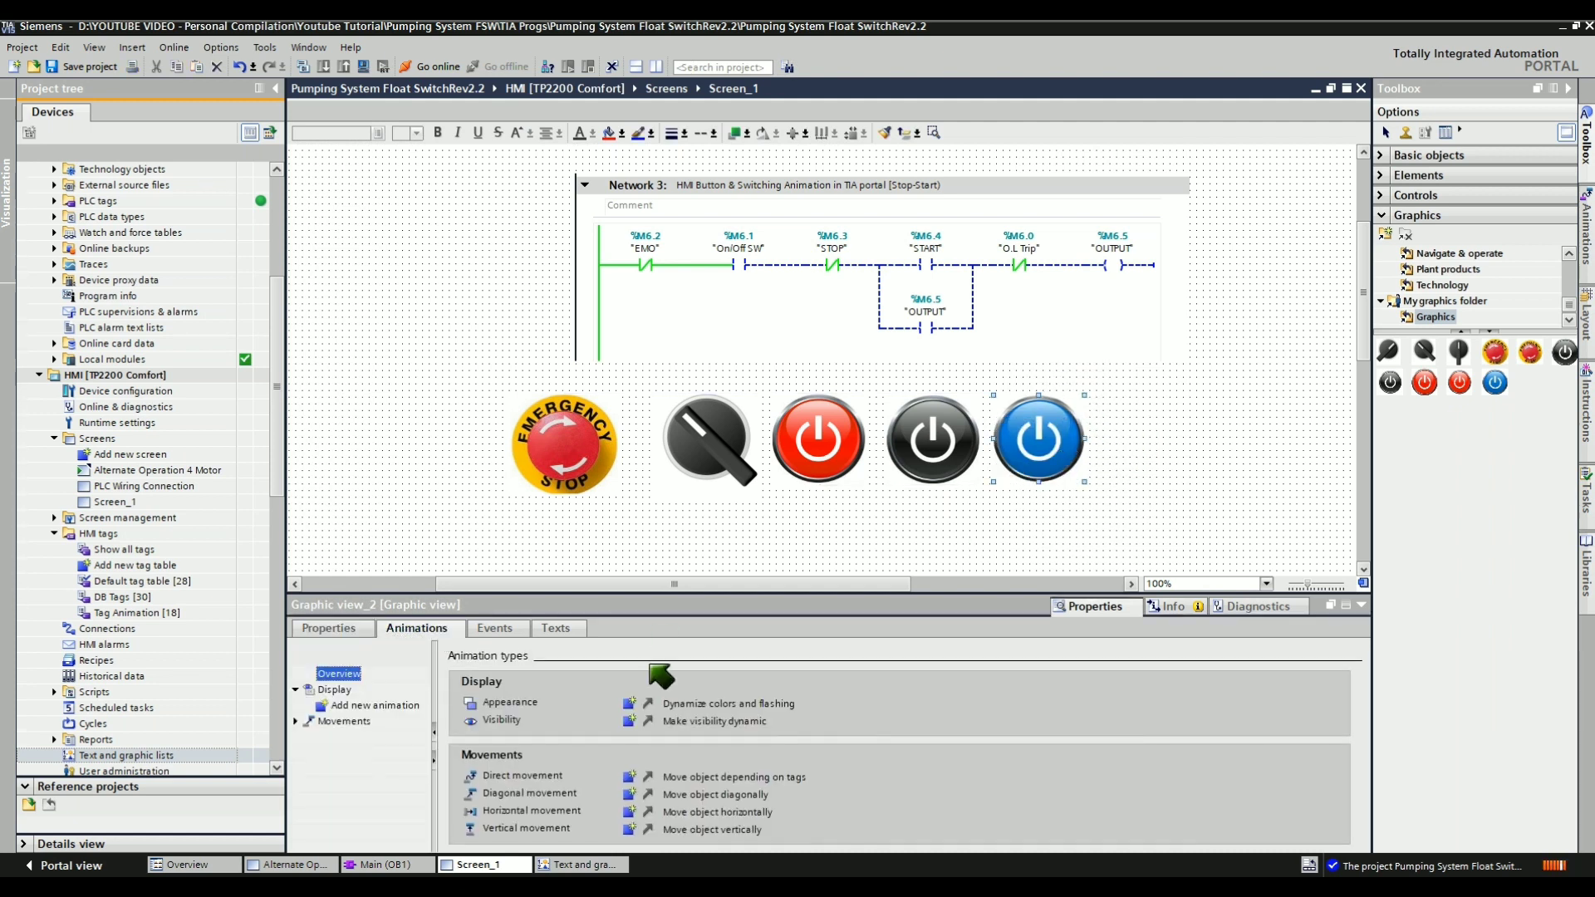
pyautogui.click(629, 721)
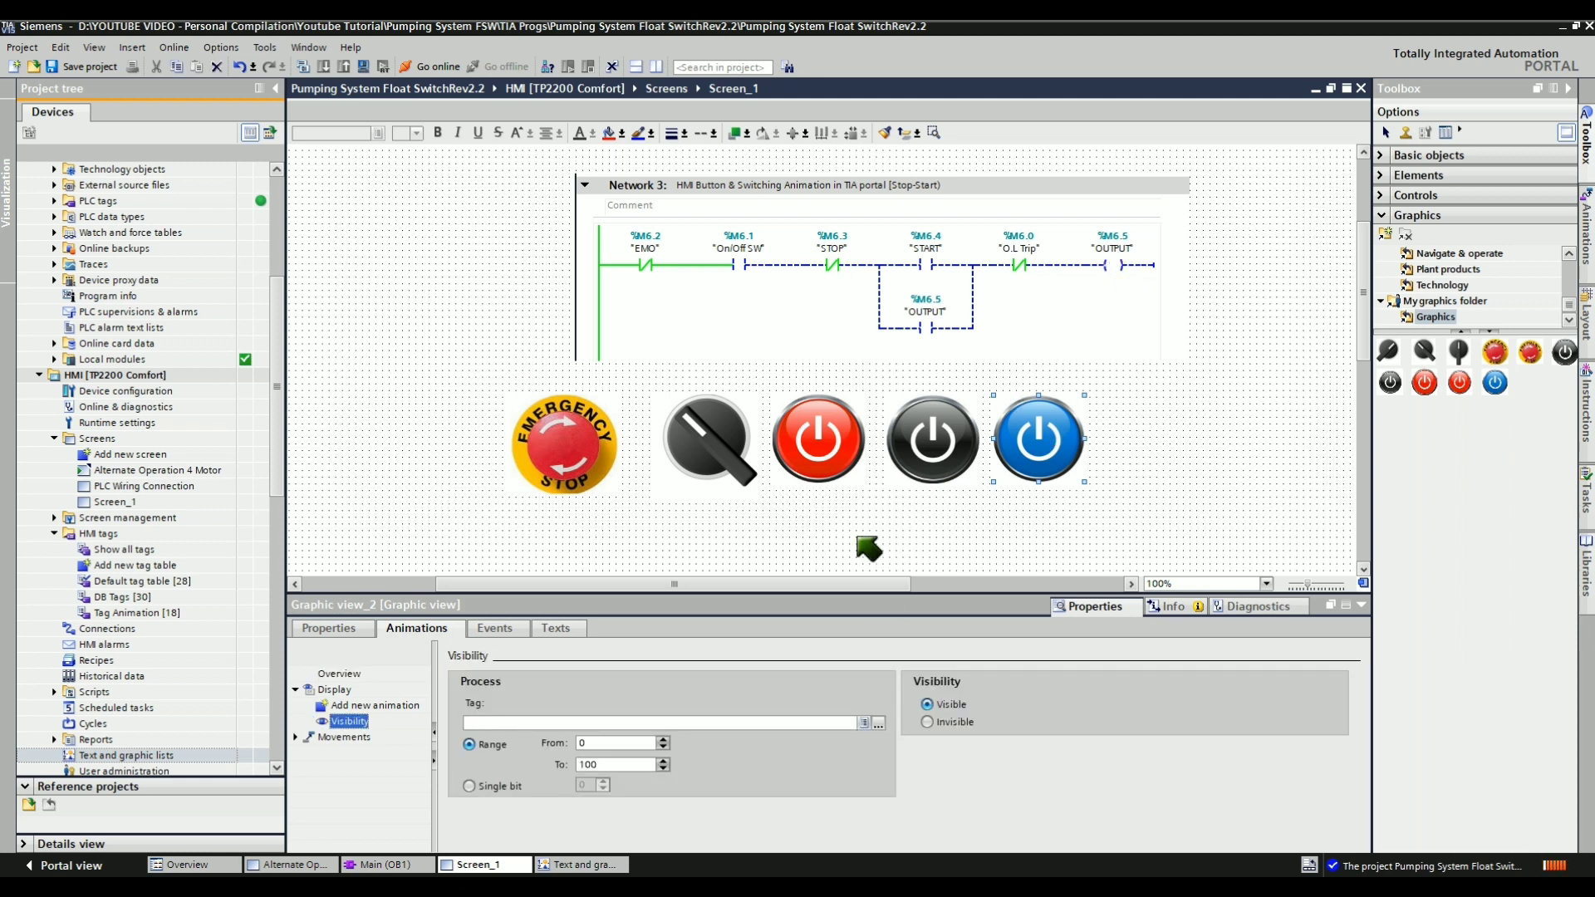
pyautogui.click(879, 723)
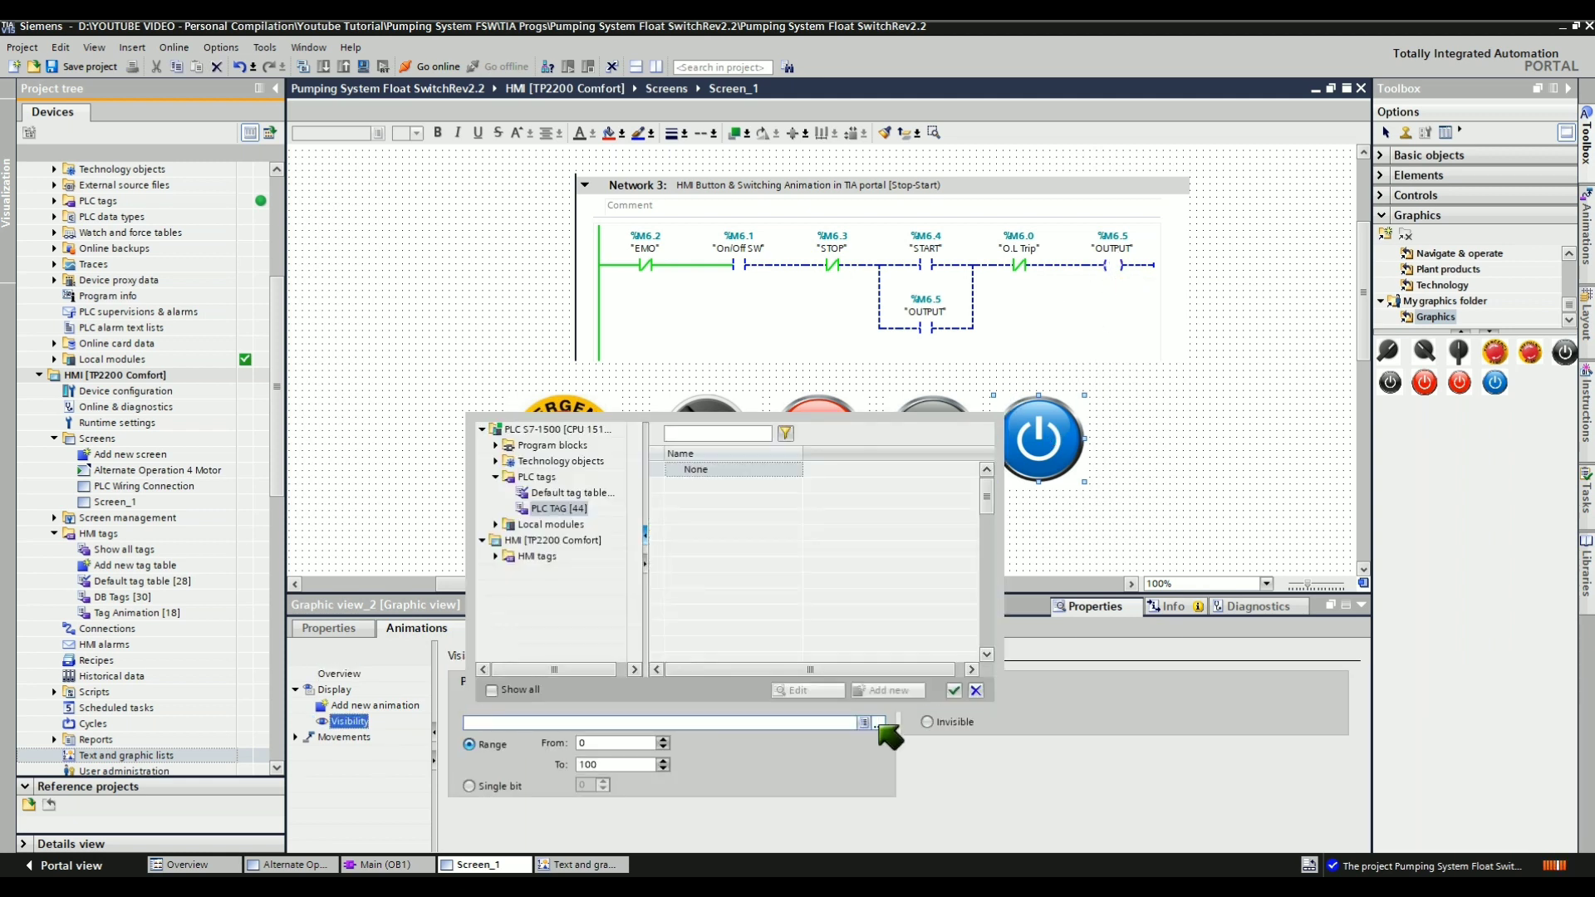
pyautogui.click(538, 509)
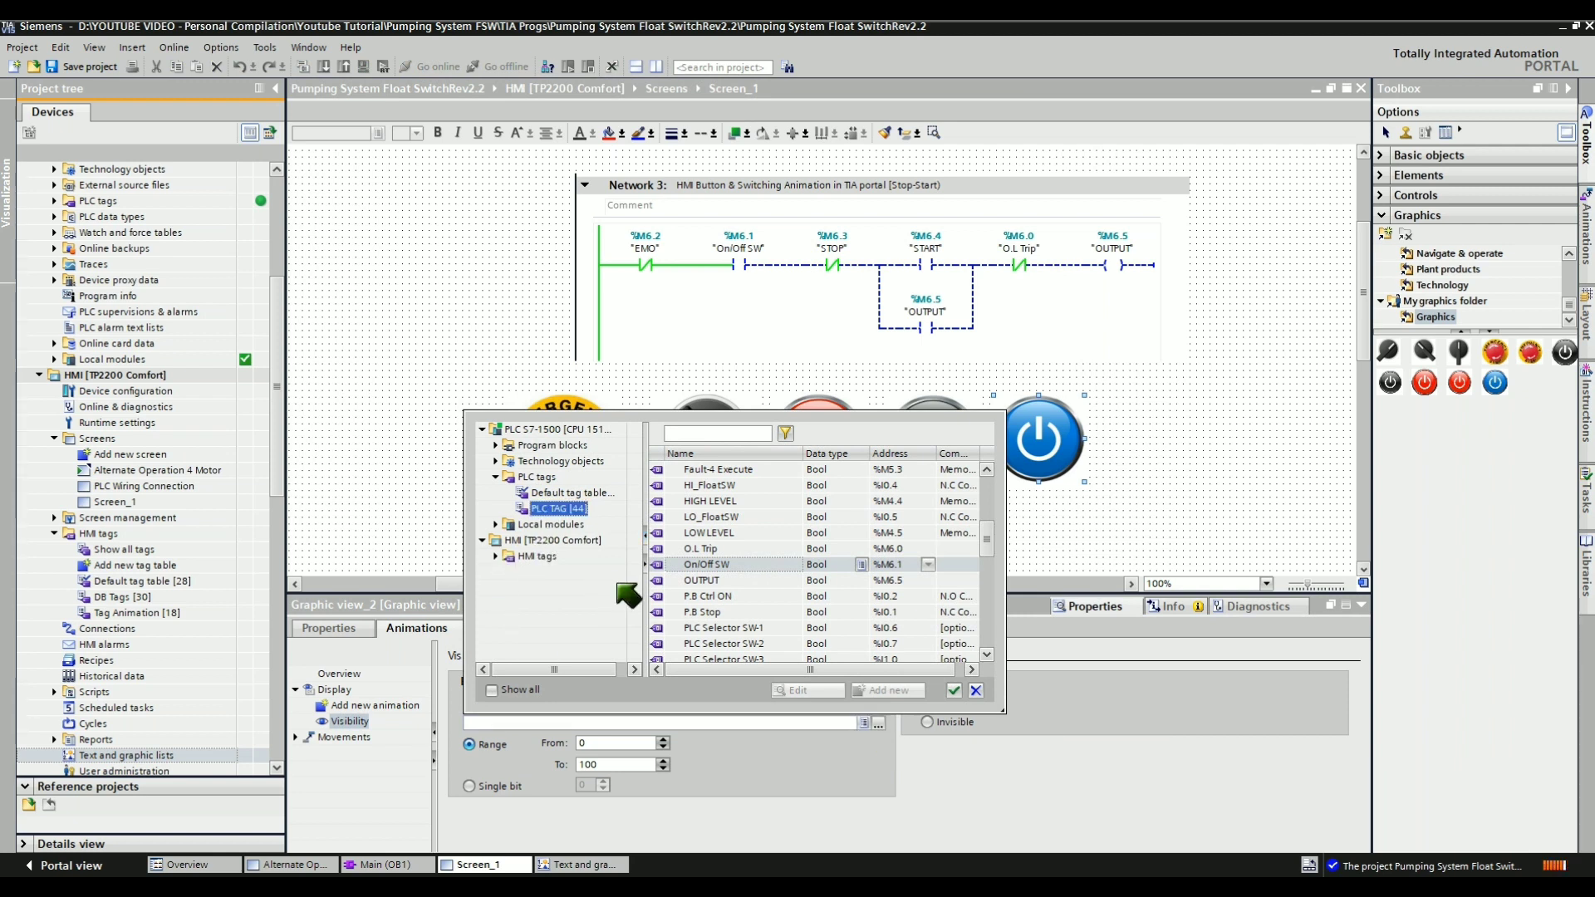
pyautogui.click(864, 582)
pyautogui.click(955, 692)
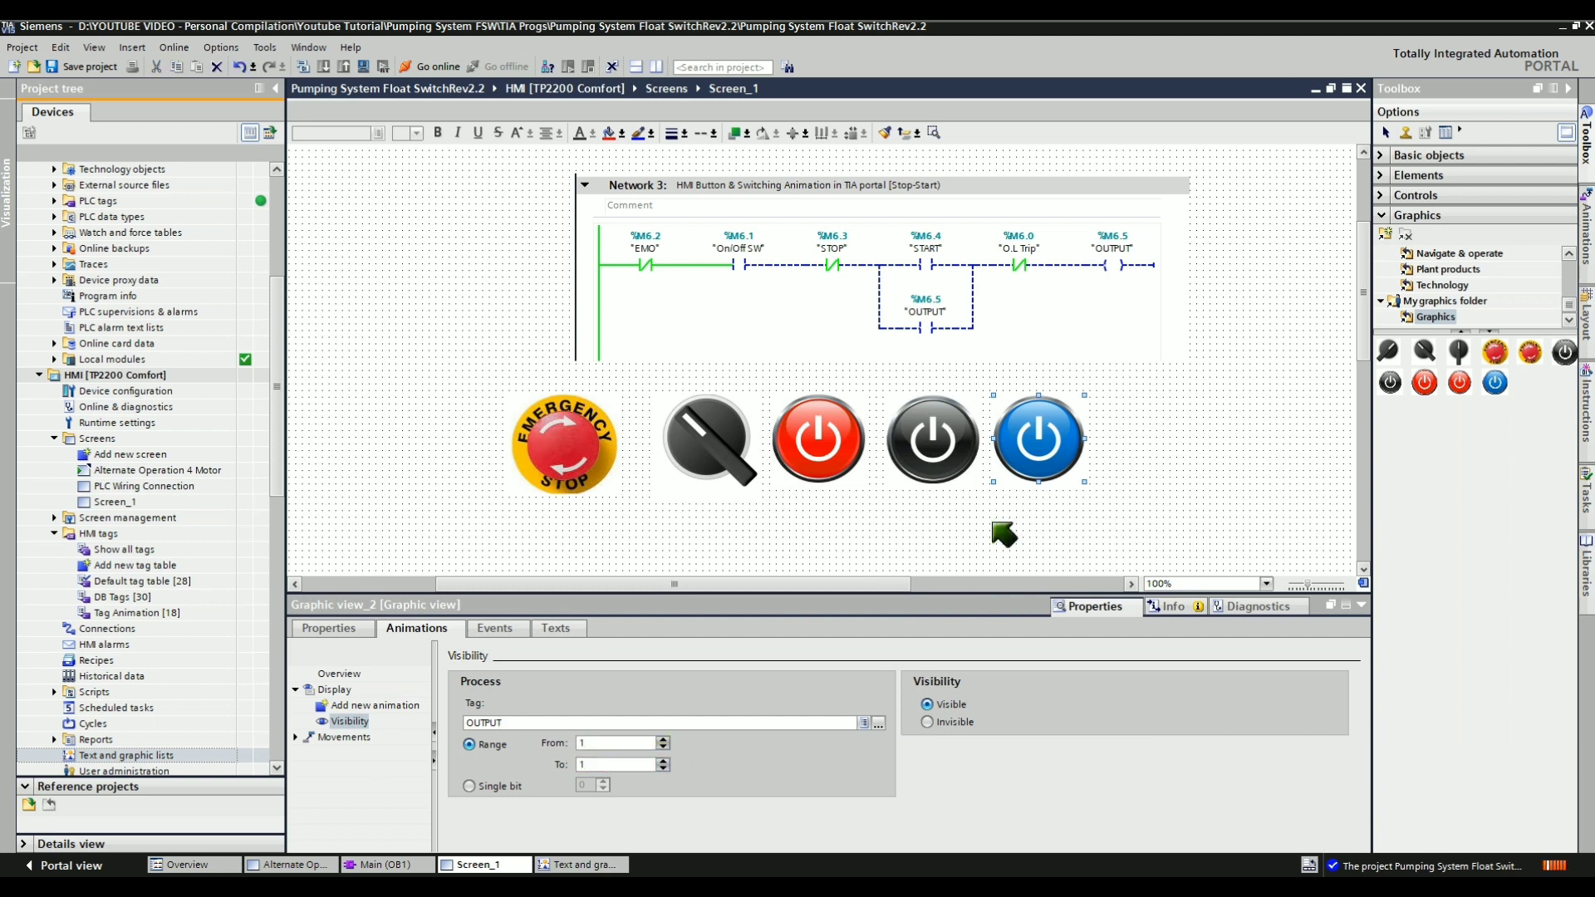
# Move the blue graphic below the black START button and place a copy of that button below the selector switch
pyautogui.moveTo(1035, 443); pyautogui.dragTo(931, 515)
pyautogui.click(1028, 538)
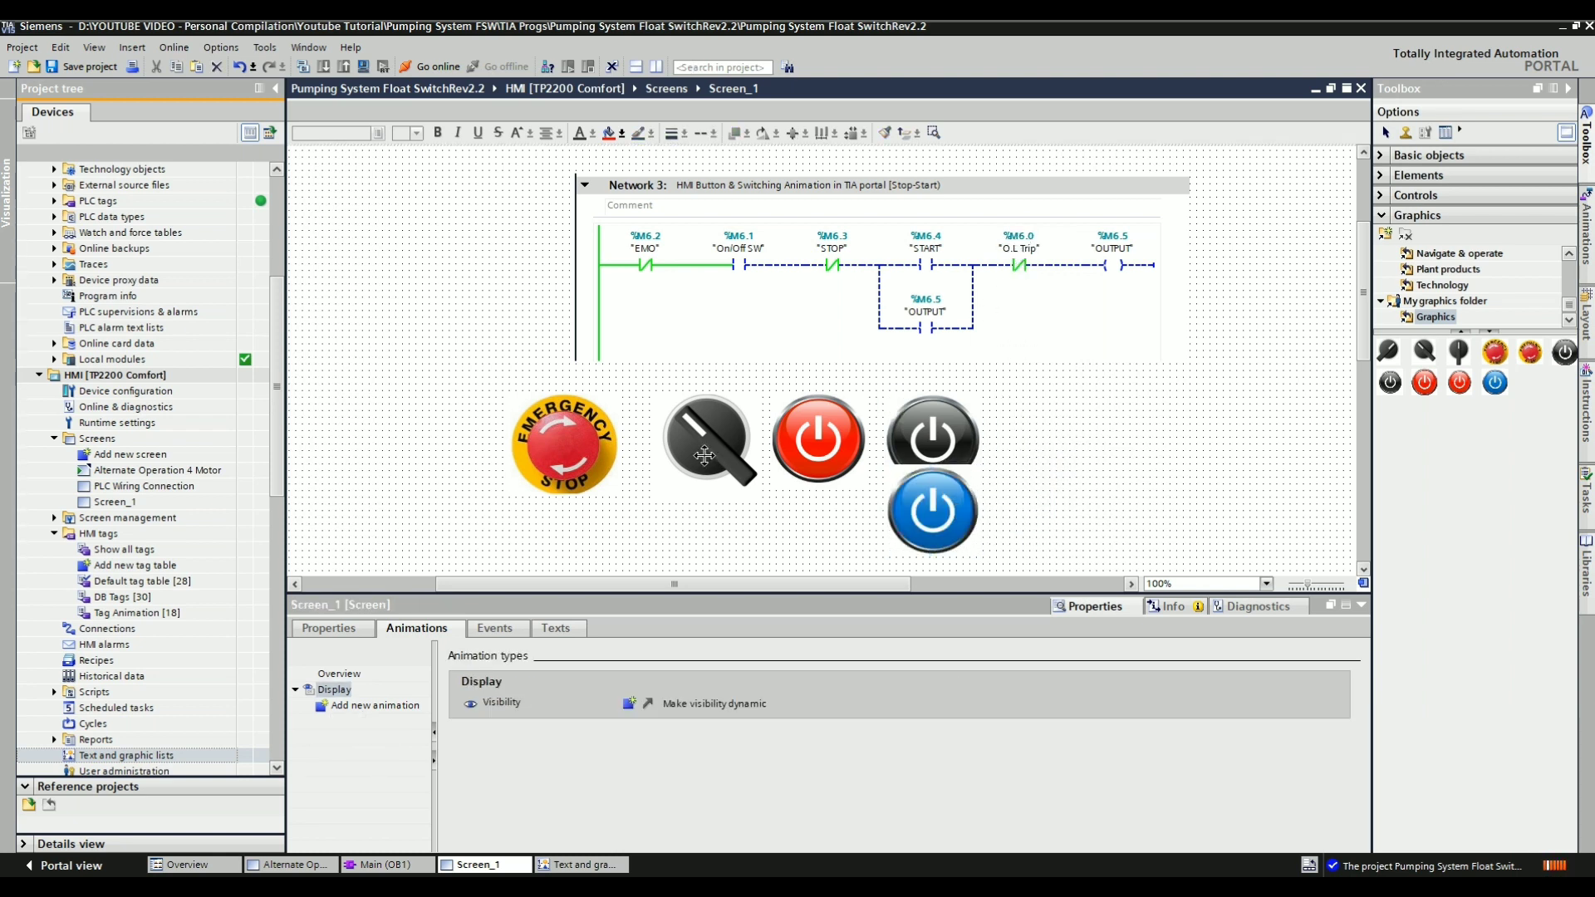
pyautogui.click(925, 429)
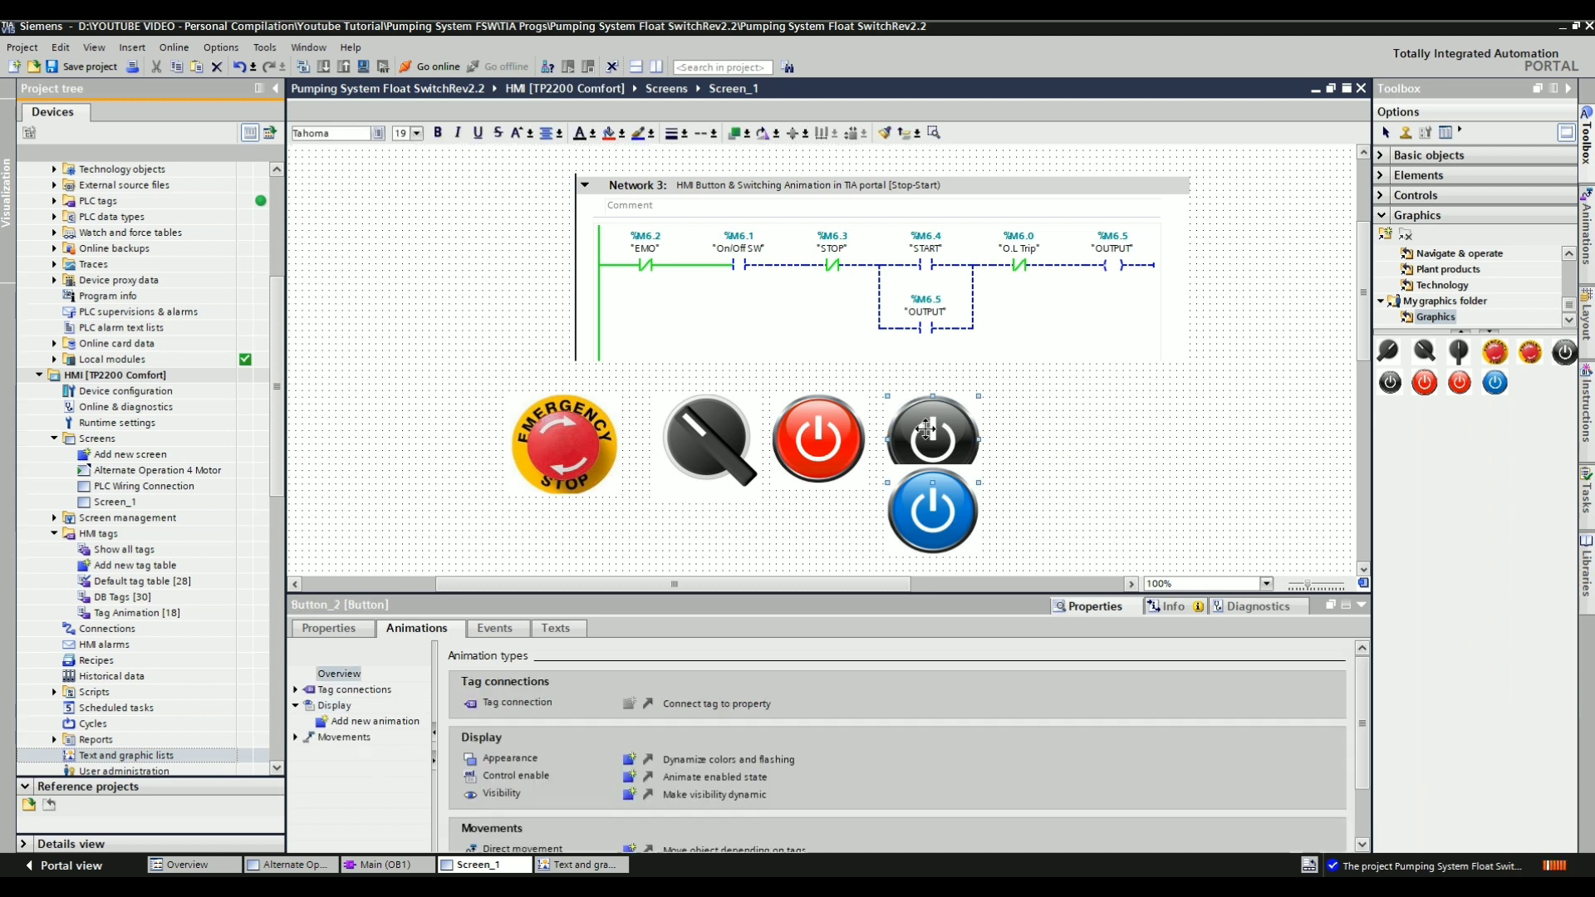
pyautogui.hotkey('ctrl', 'v')
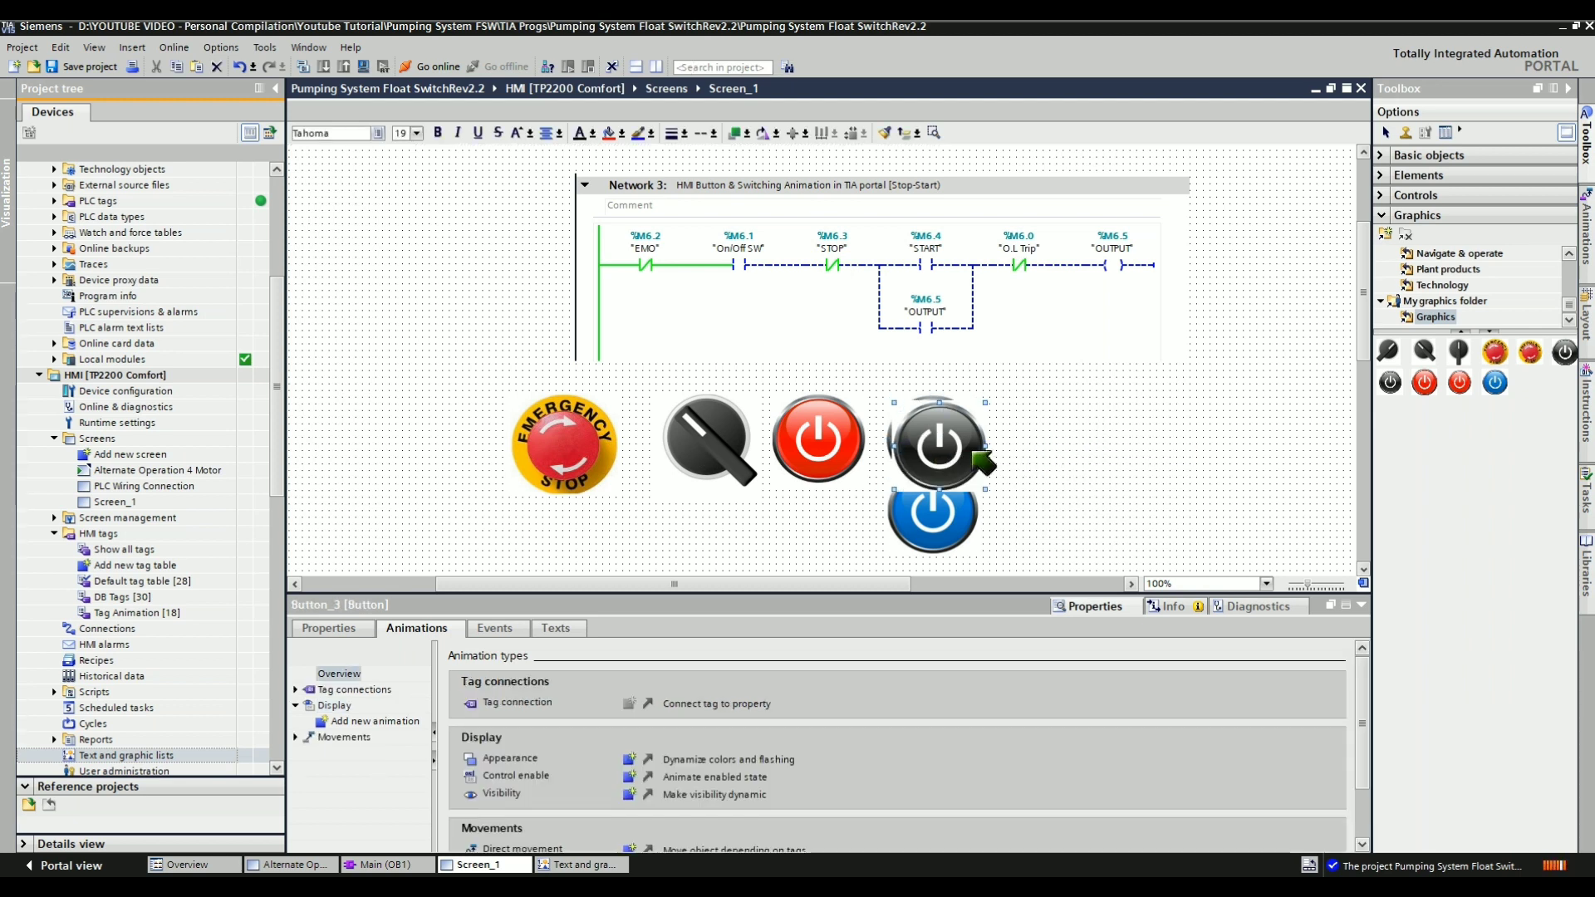
pyautogui.moveTo(900, 450); pyautogui.dragTo(714, 528)
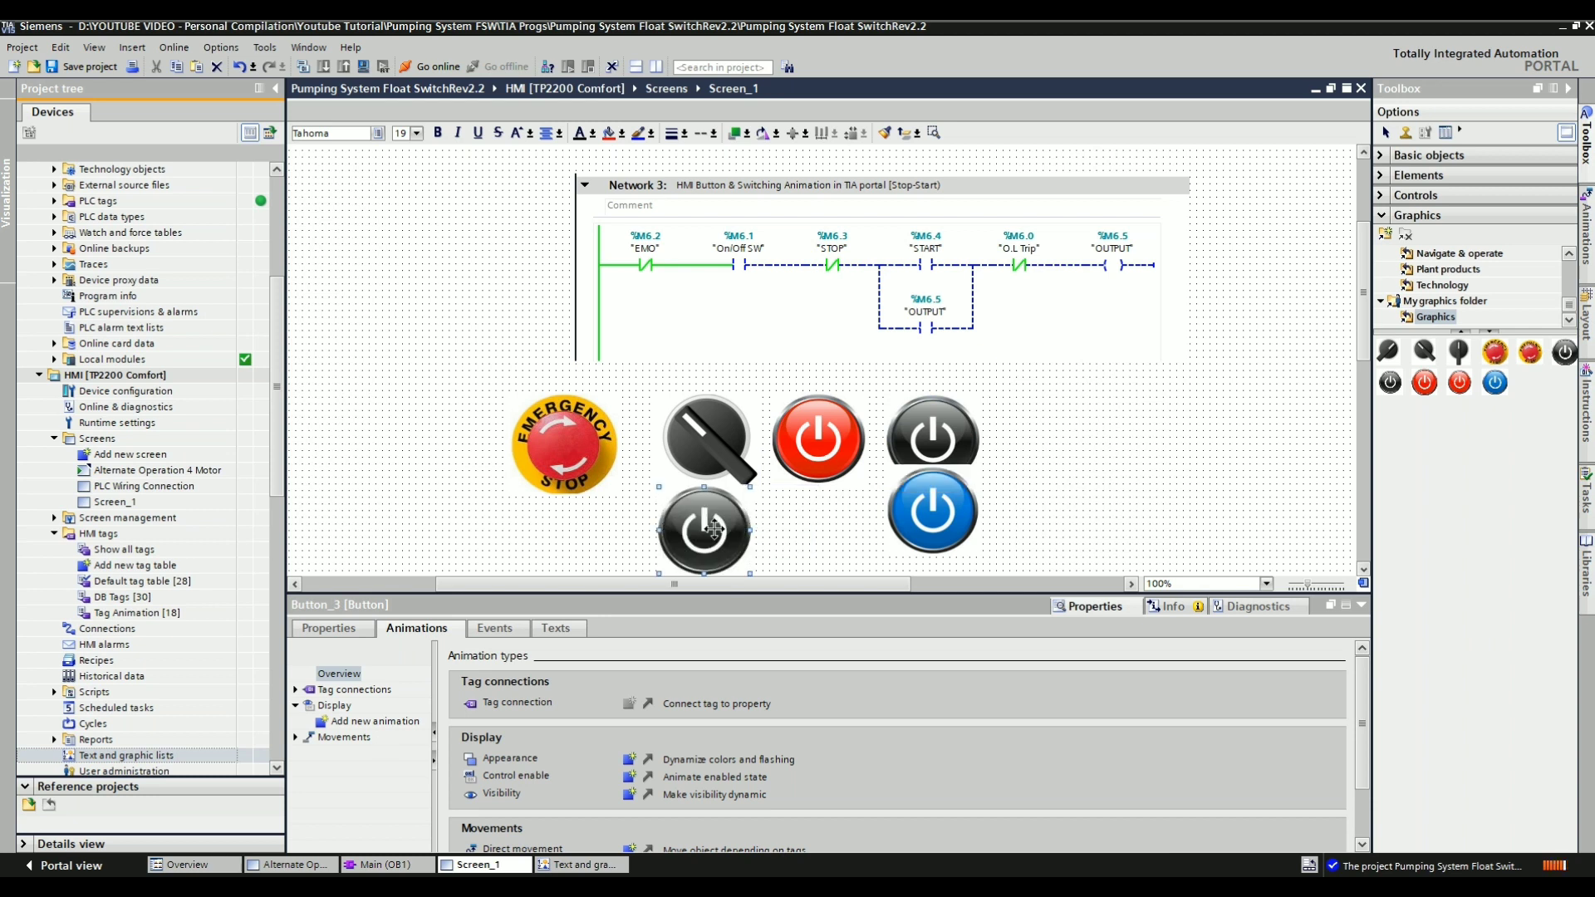
# Open the editing options for the SetBit function in the black button copy's Press event
pyautogui.click(494, 628)
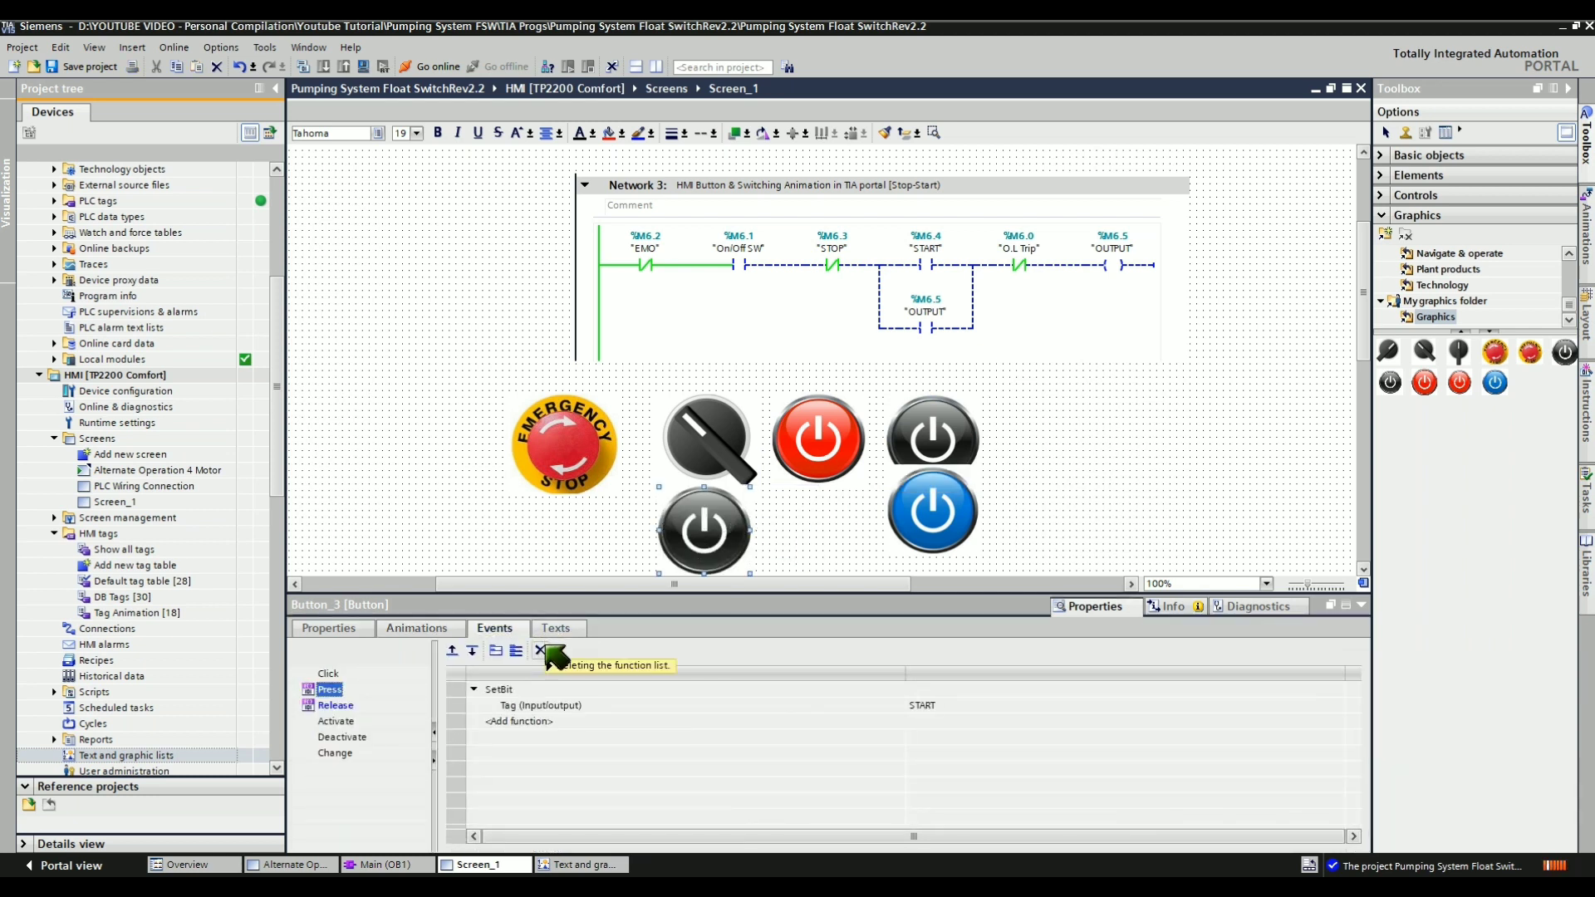
pyautogui.rightClick(455, 690)
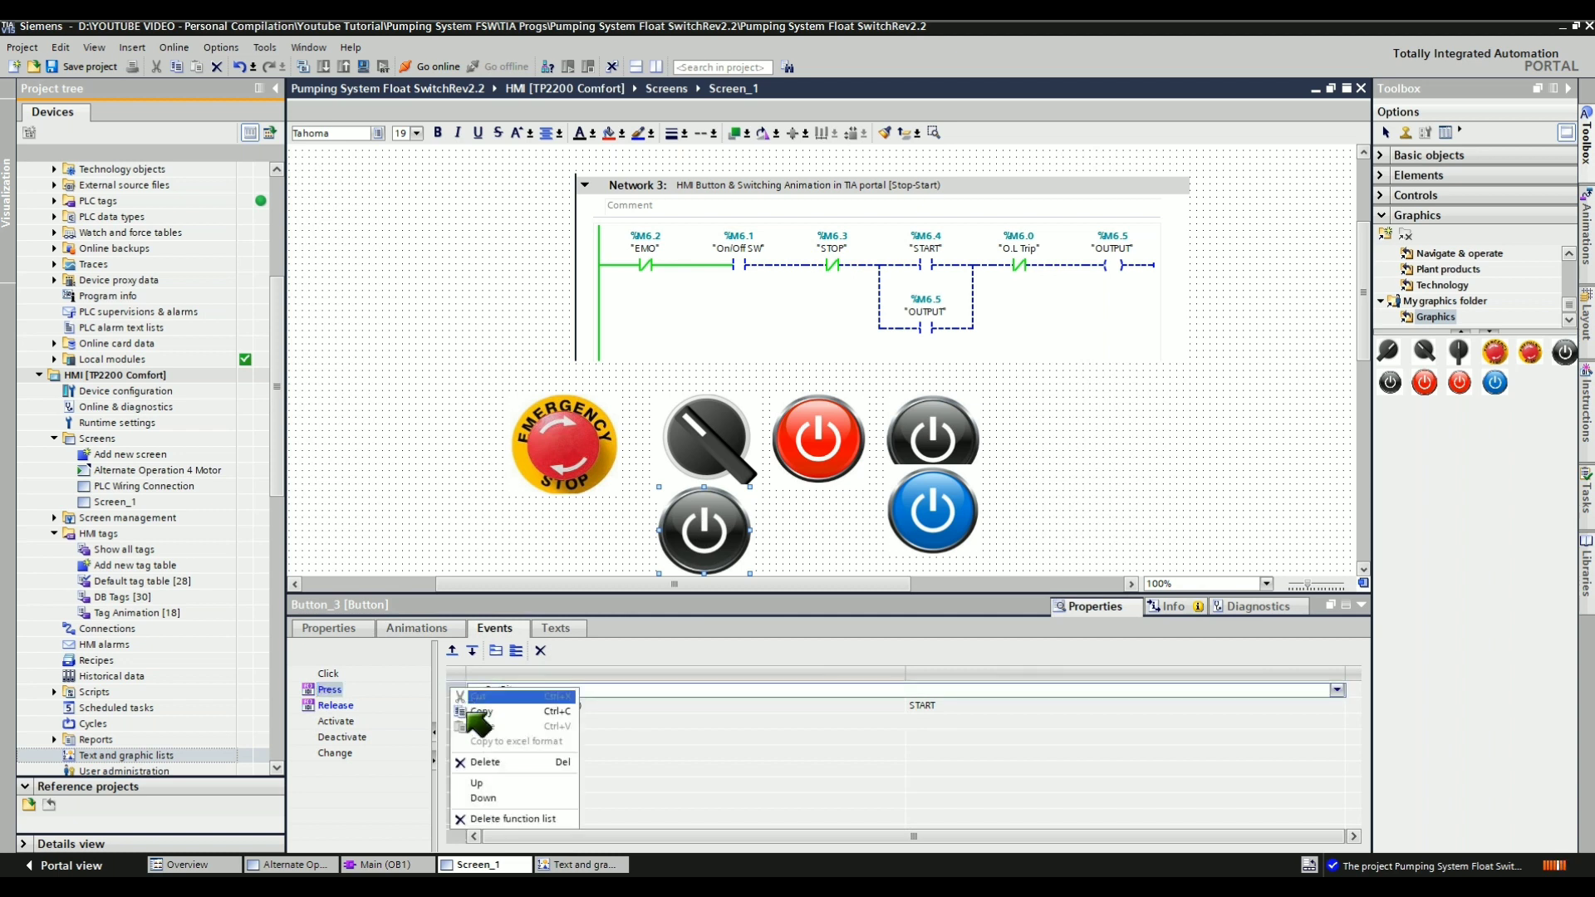
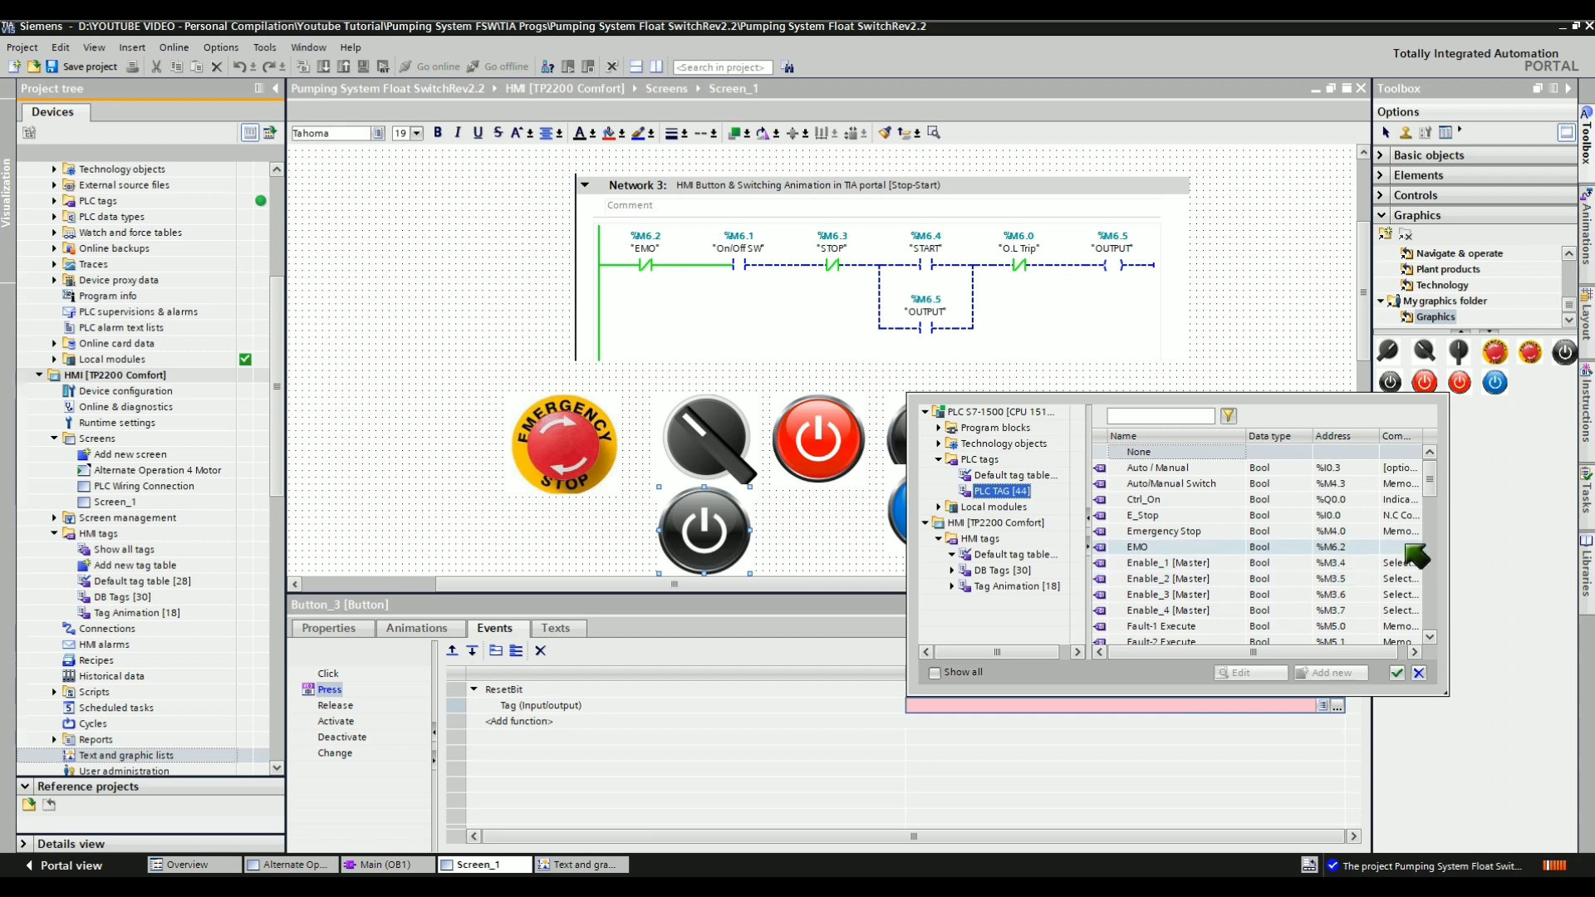
# Assign the On/Off SW PLC tag to the ResetBit function in the black button copy's Press event
pyautogui.scroll(-2, 1430, 519)
pyautogui.scroll(-4, 1429, 519)
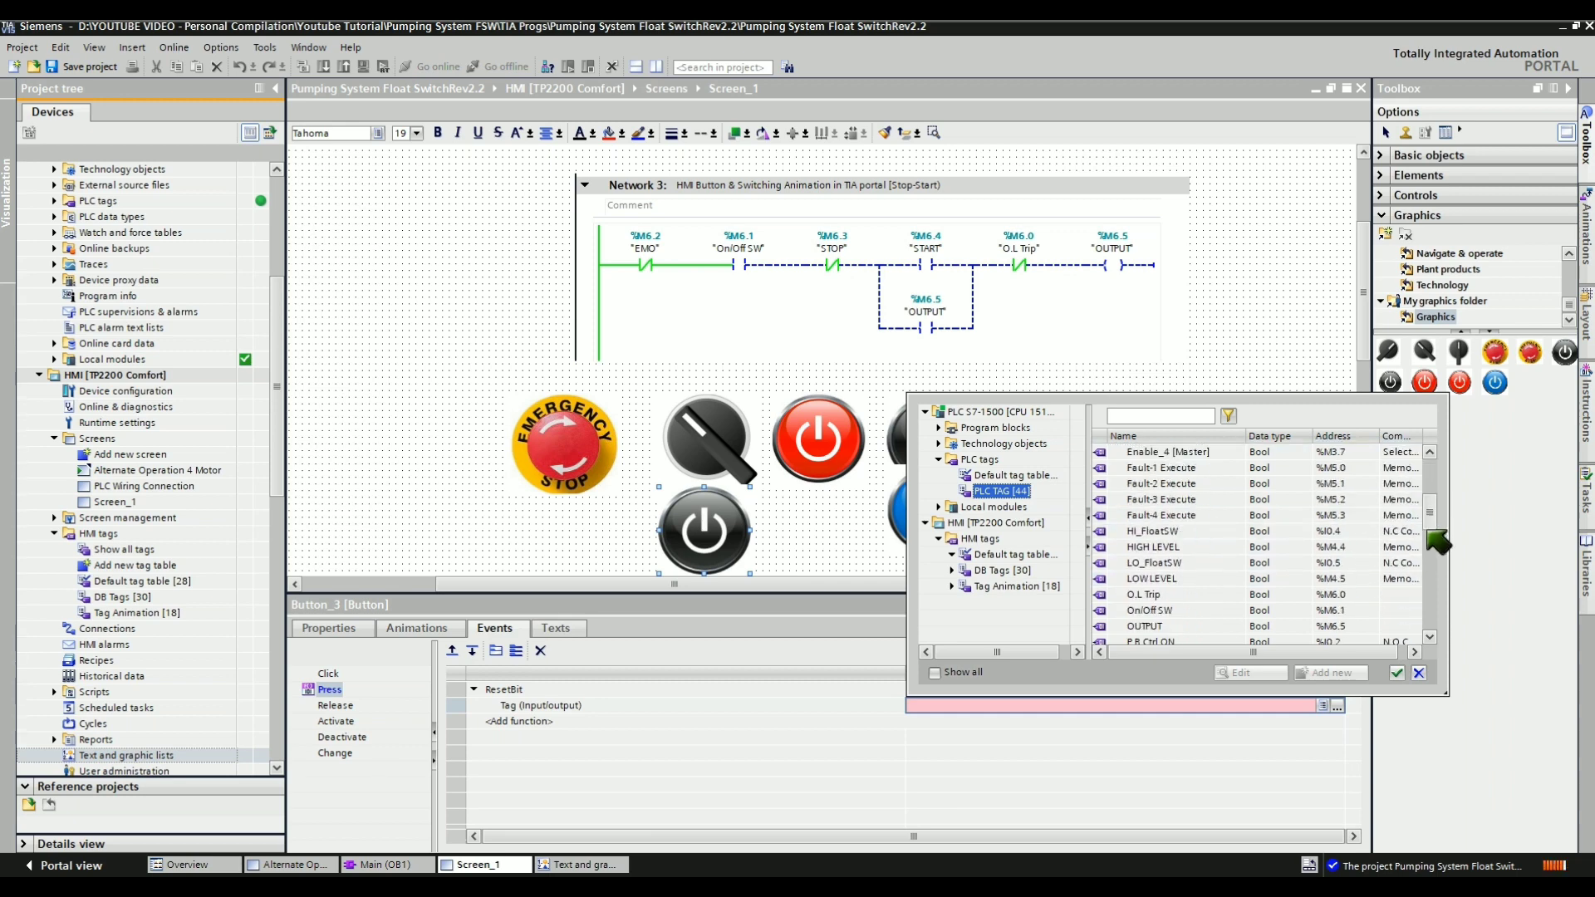
pyautogui.click(1326, 562)
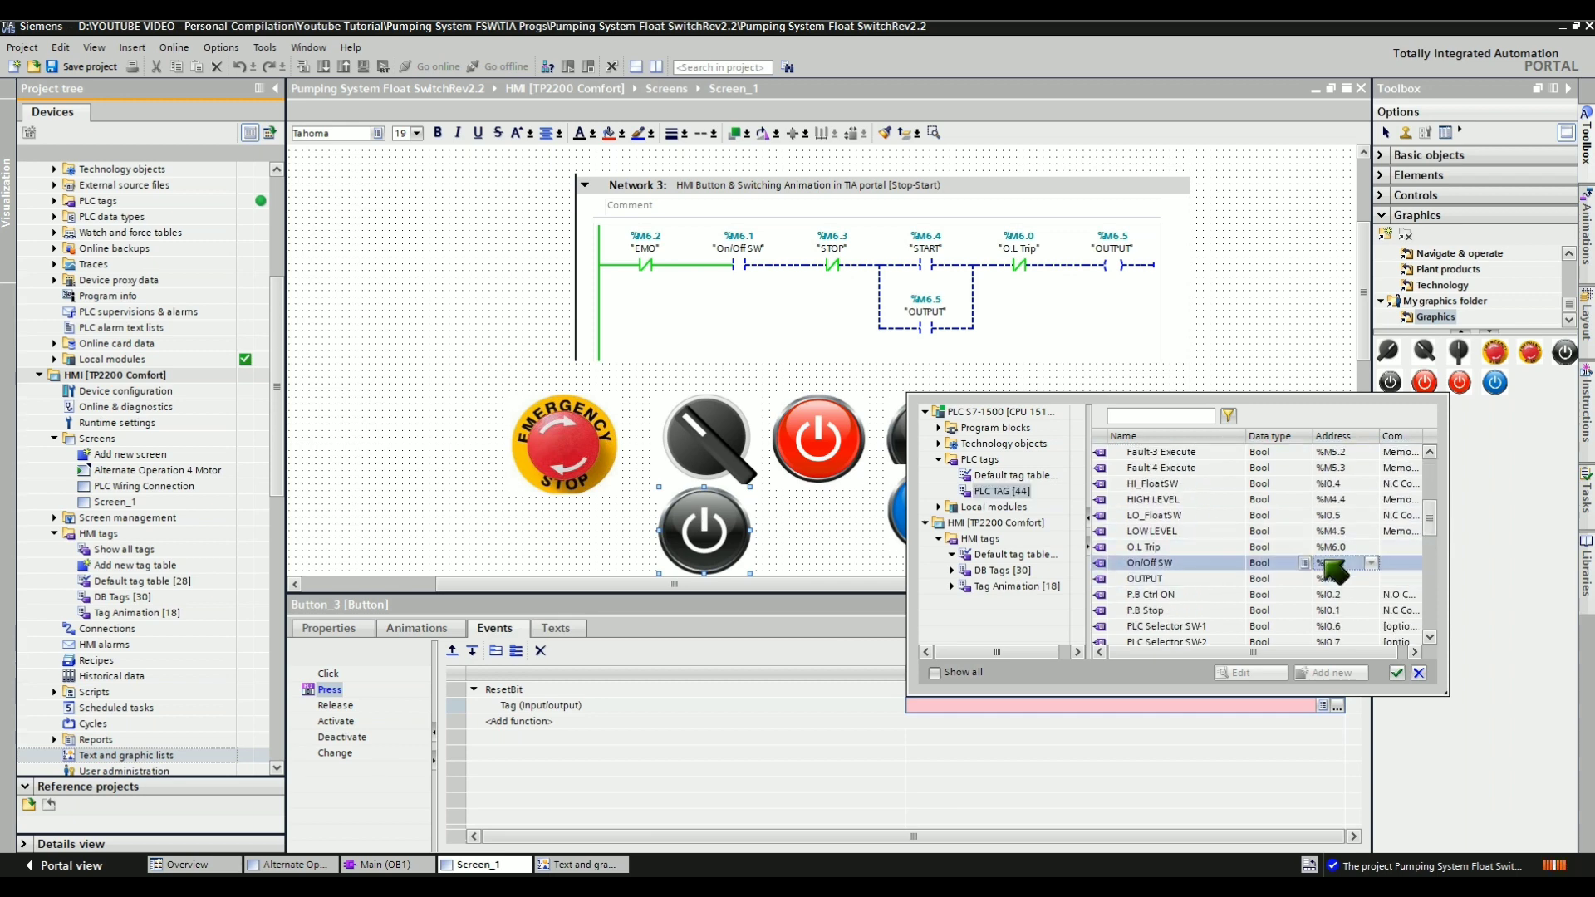
pyautogui.click(1396, 673)
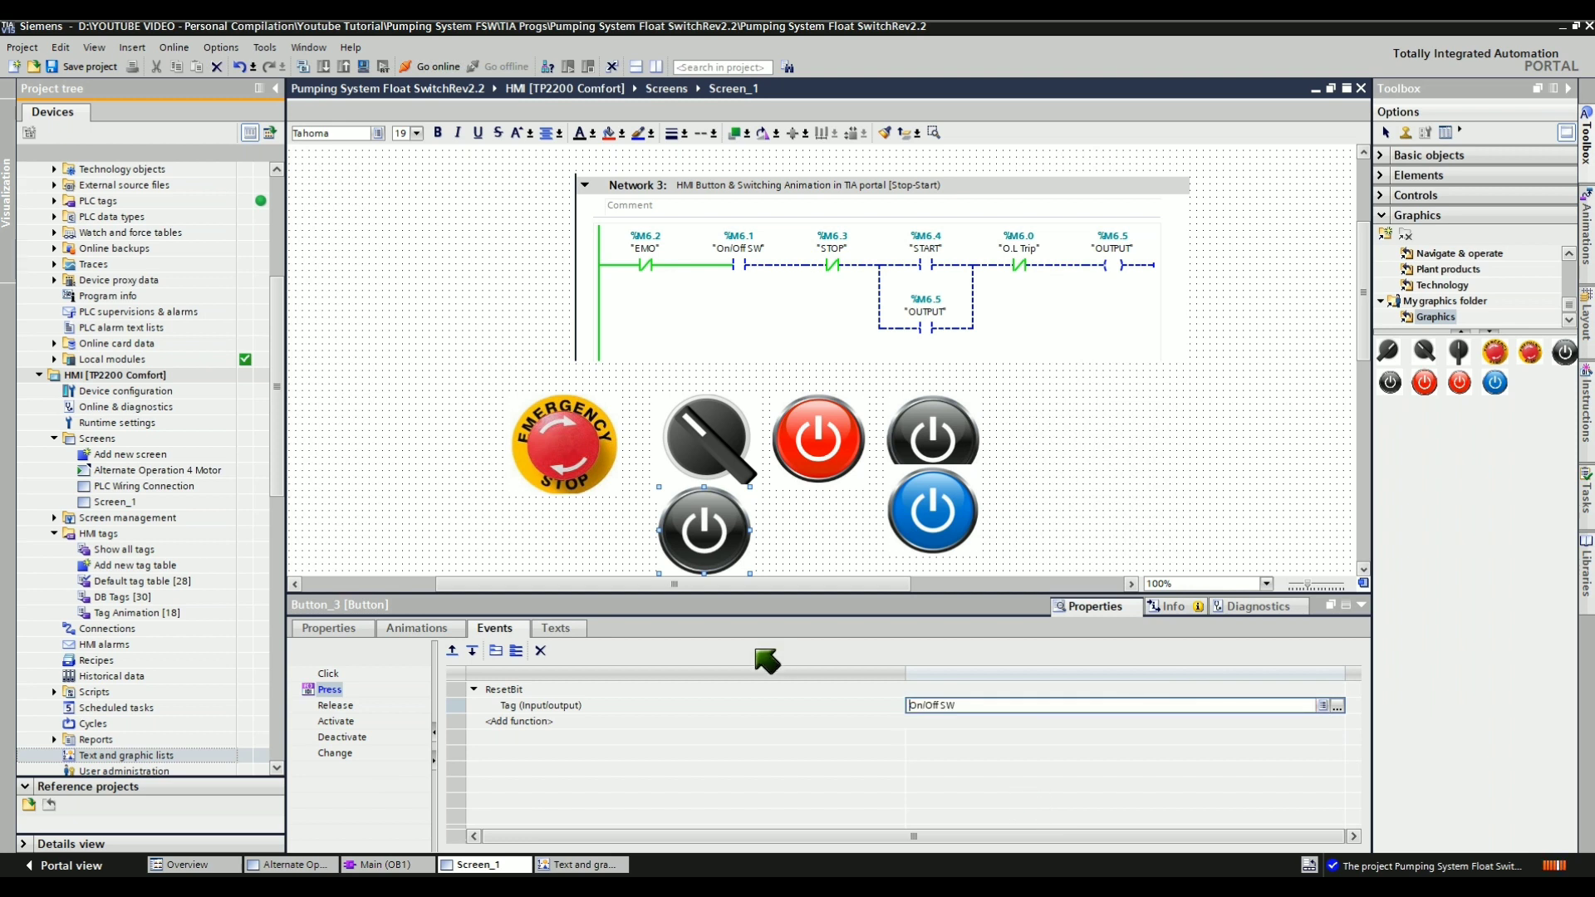
# Import the SSW - TRIP image from New GRAPHIC FOLDER as the button copy's "not pressed" graphic
pyautogui.click(336, 629)
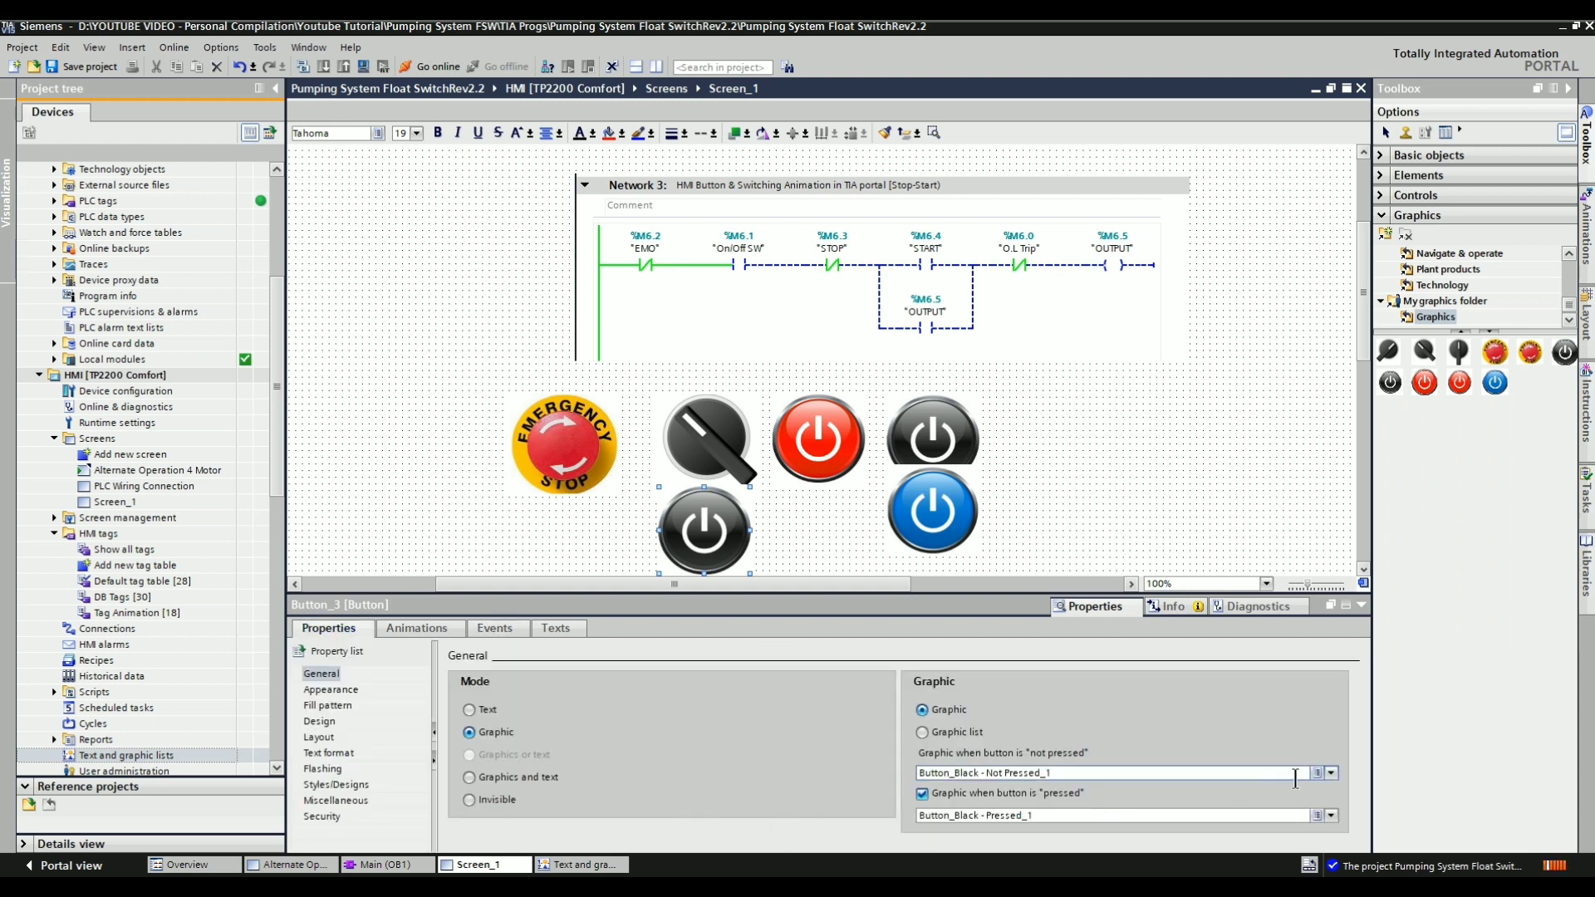
pyautogui.click(1331, 772)
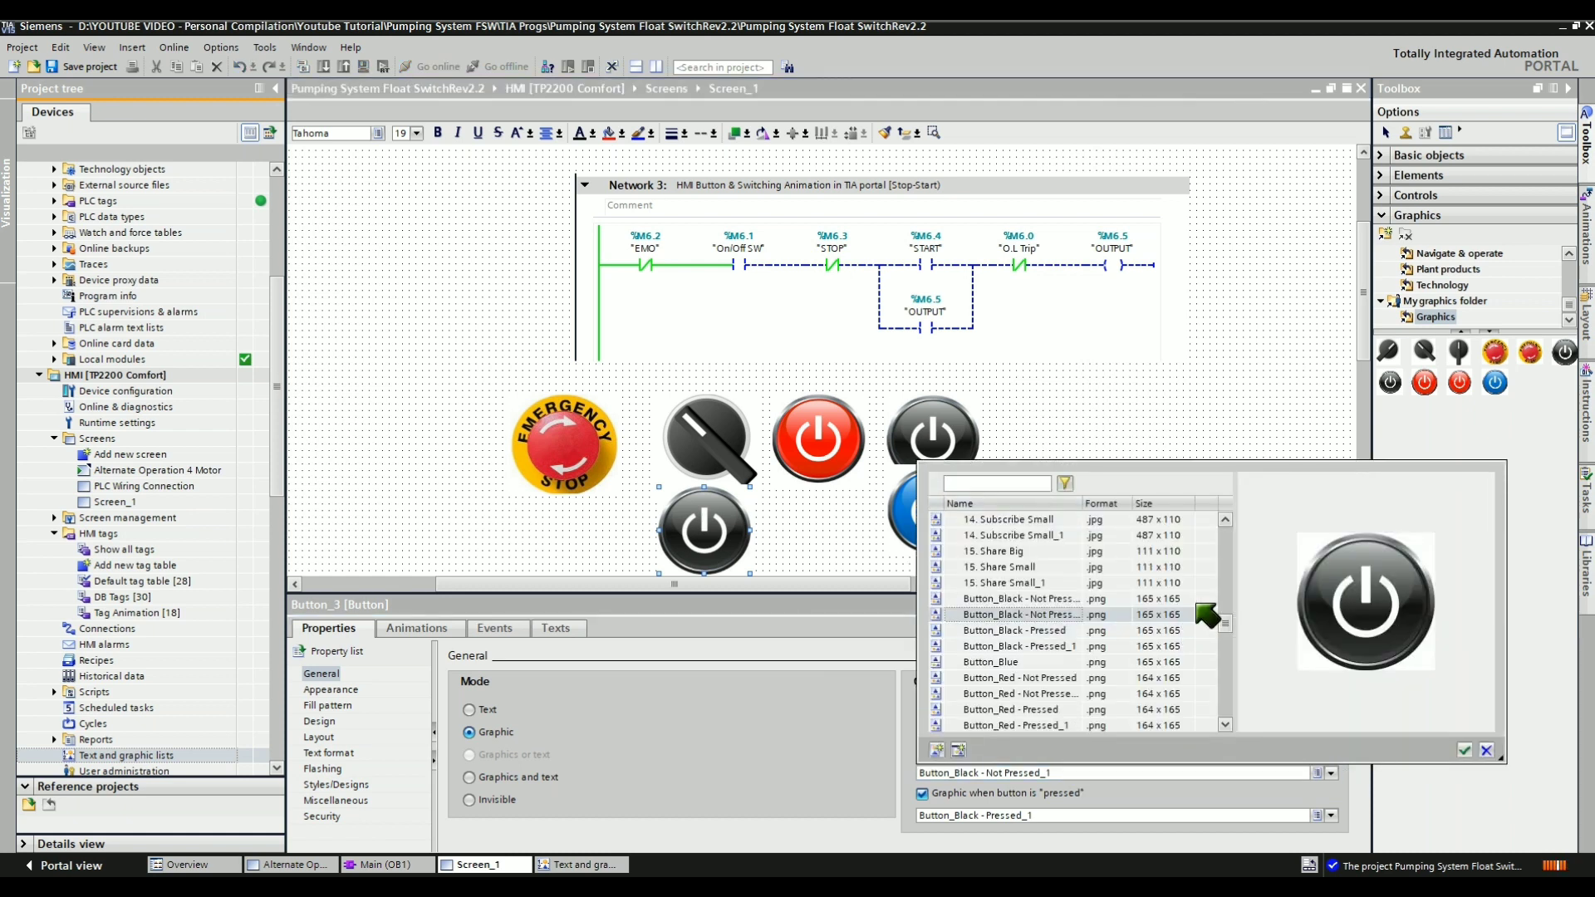
pyautogui.moveTo(1225, 623); pyautogui.dragTo(1226, 693)
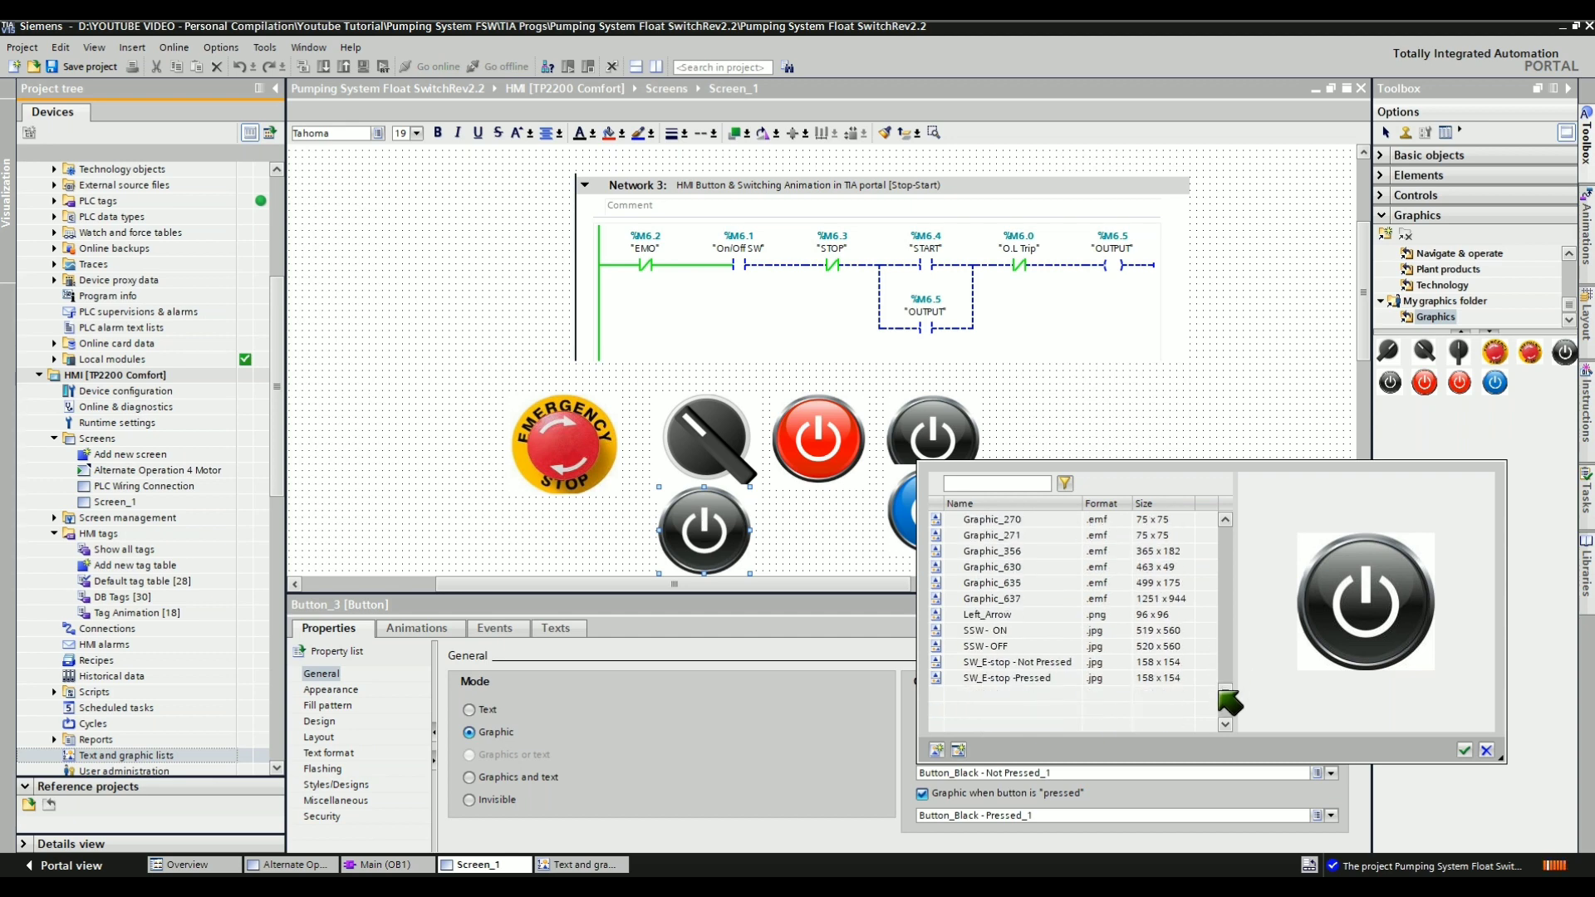
pyautogui.click(936, 750)
pyautogui.click(1536, 241)
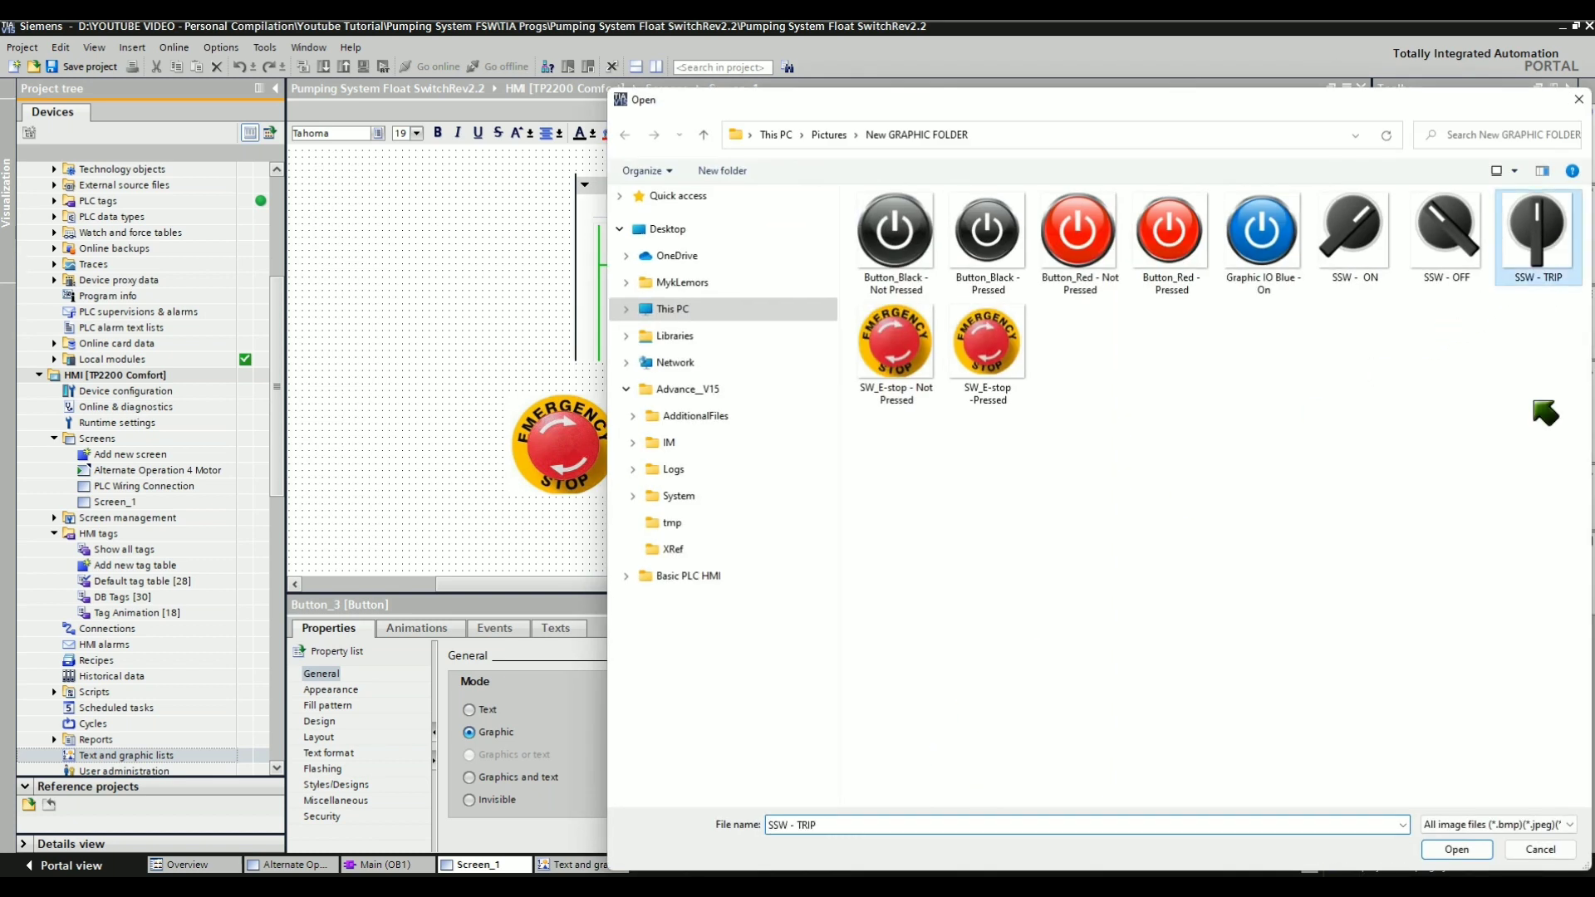
pyautogui.click(1457, 849)
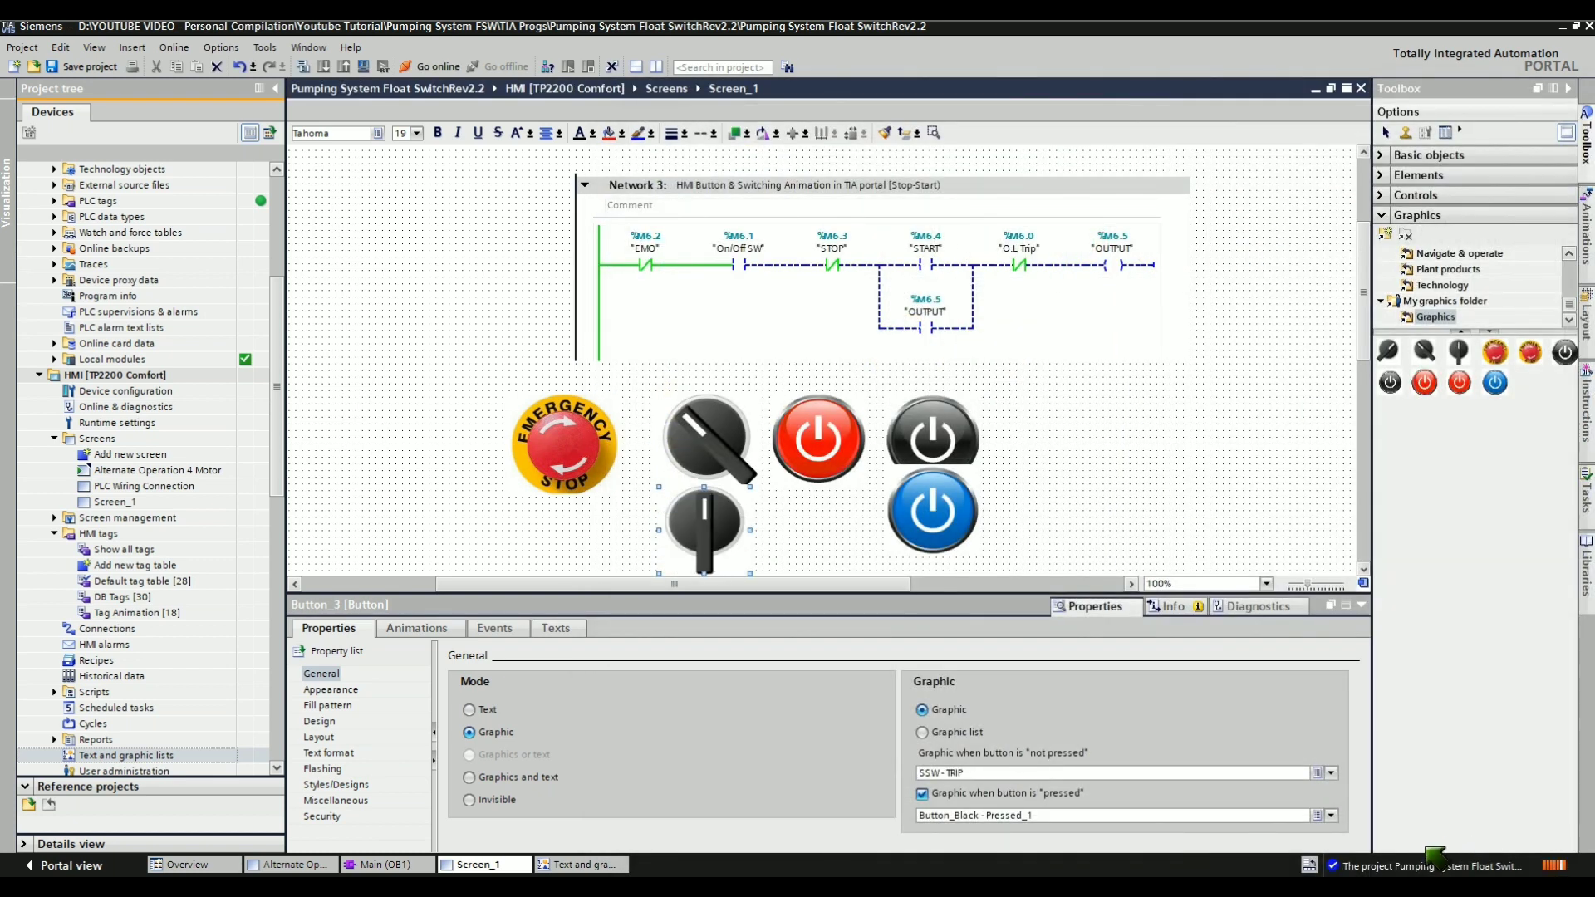
# Set the button copy's "pressed" graphic to SSW - OFF
pyautogui.click(1332, 816)
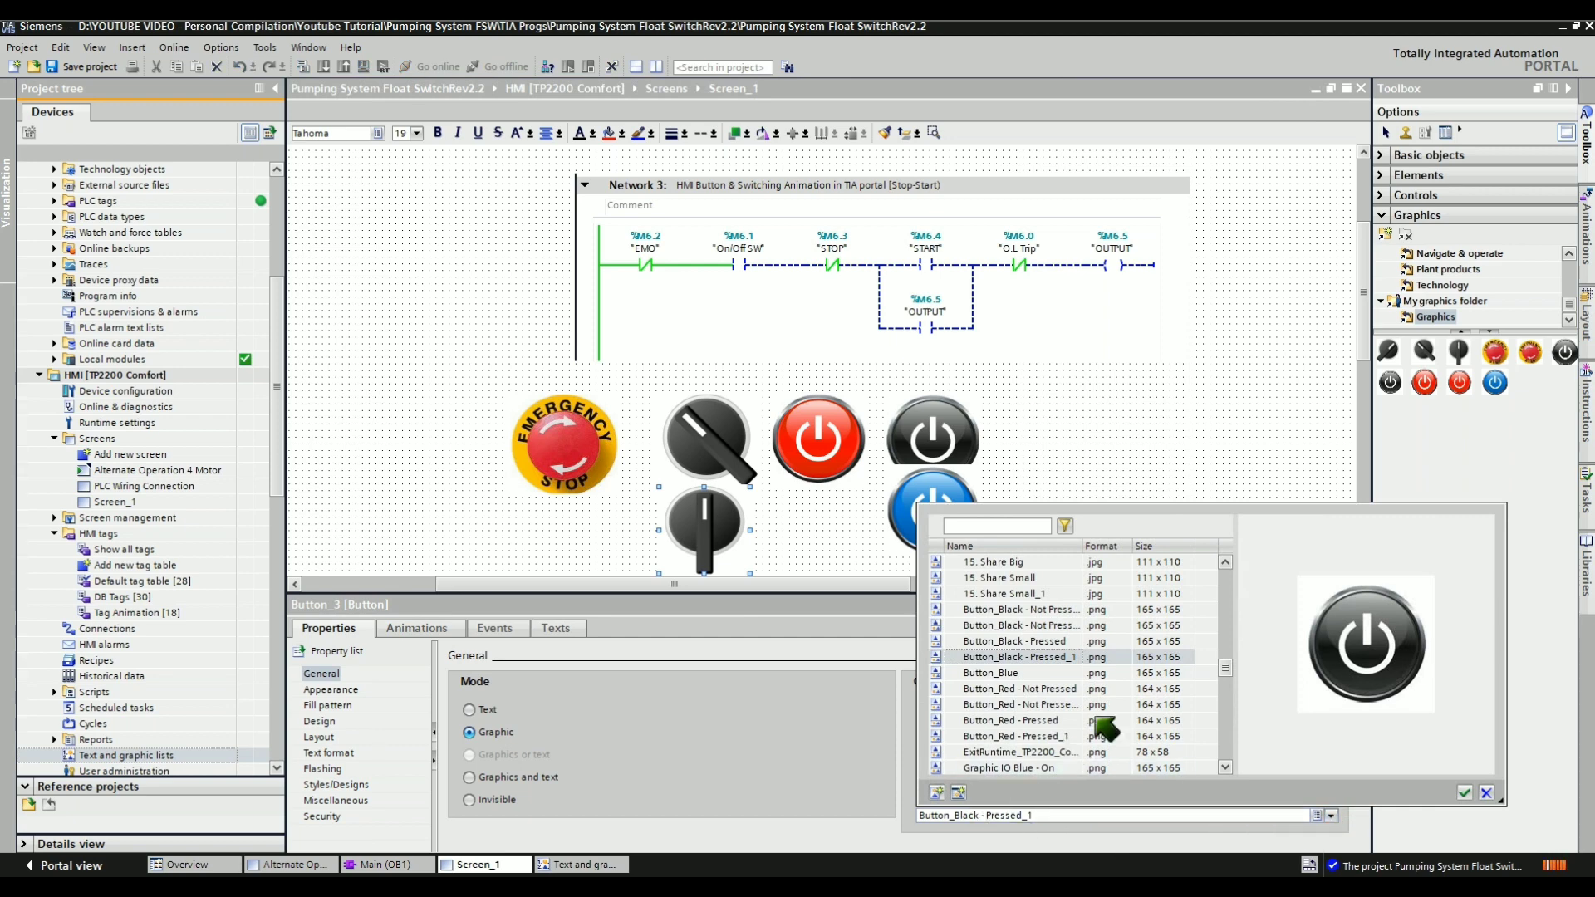
pyautogui.moveTo(1225, 667); pyautogui.dragTo(1225, 747)
pyautogui.click(1005, 673)
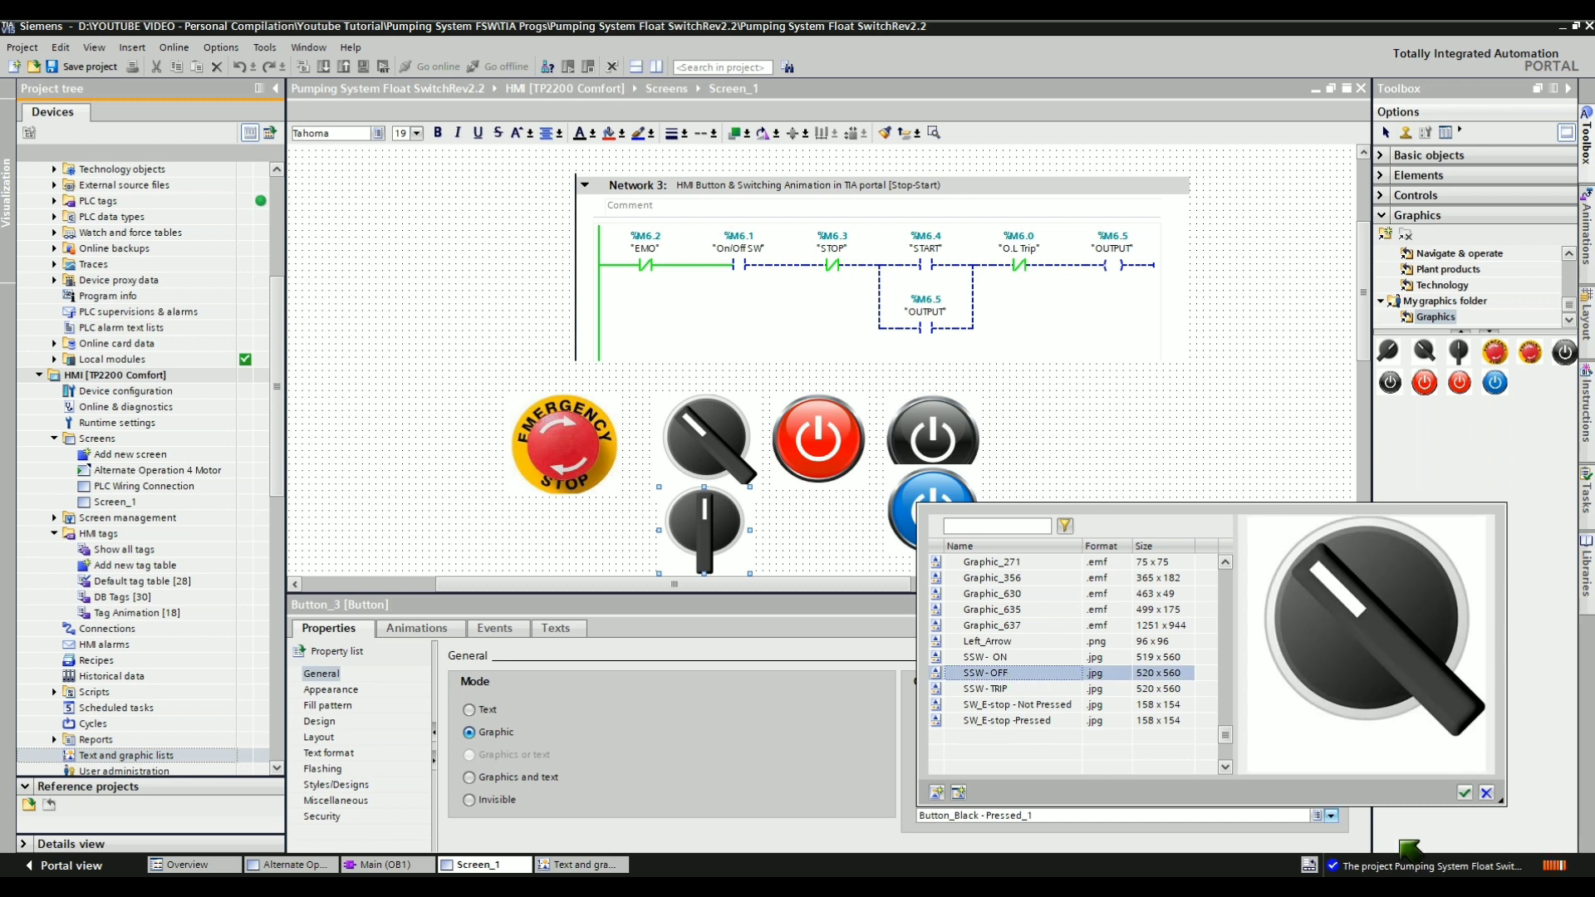
pyautogui.click(1465, 793)
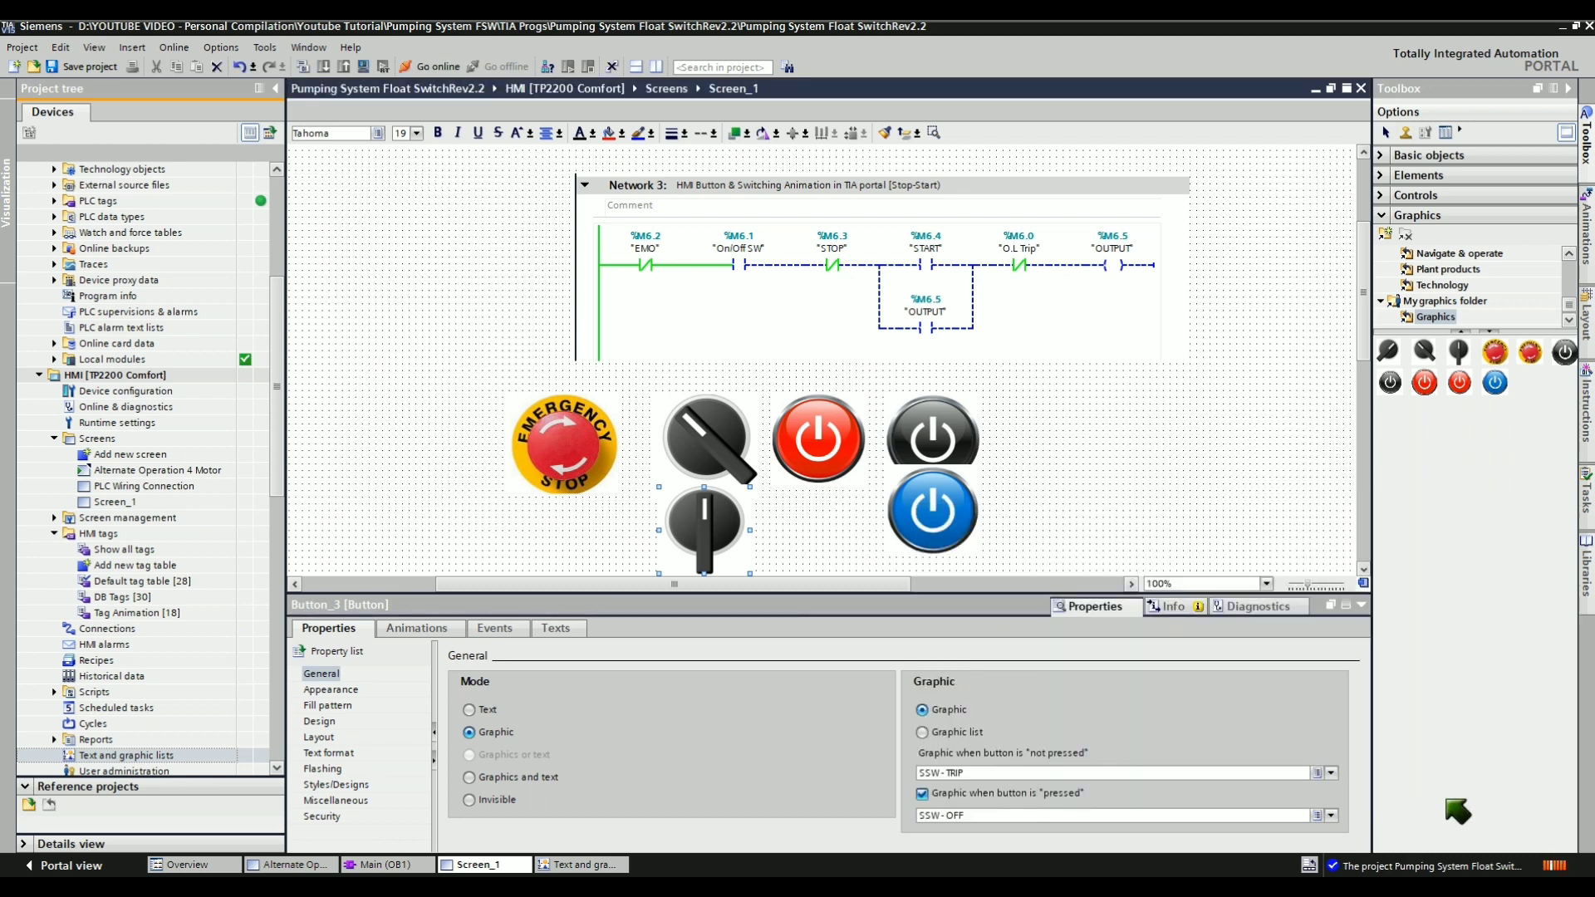
# Add a visibility animation to the trip switch button using the O.L Trip tag, visible for the range 1 to 1
pyautogui.click(416, 628)
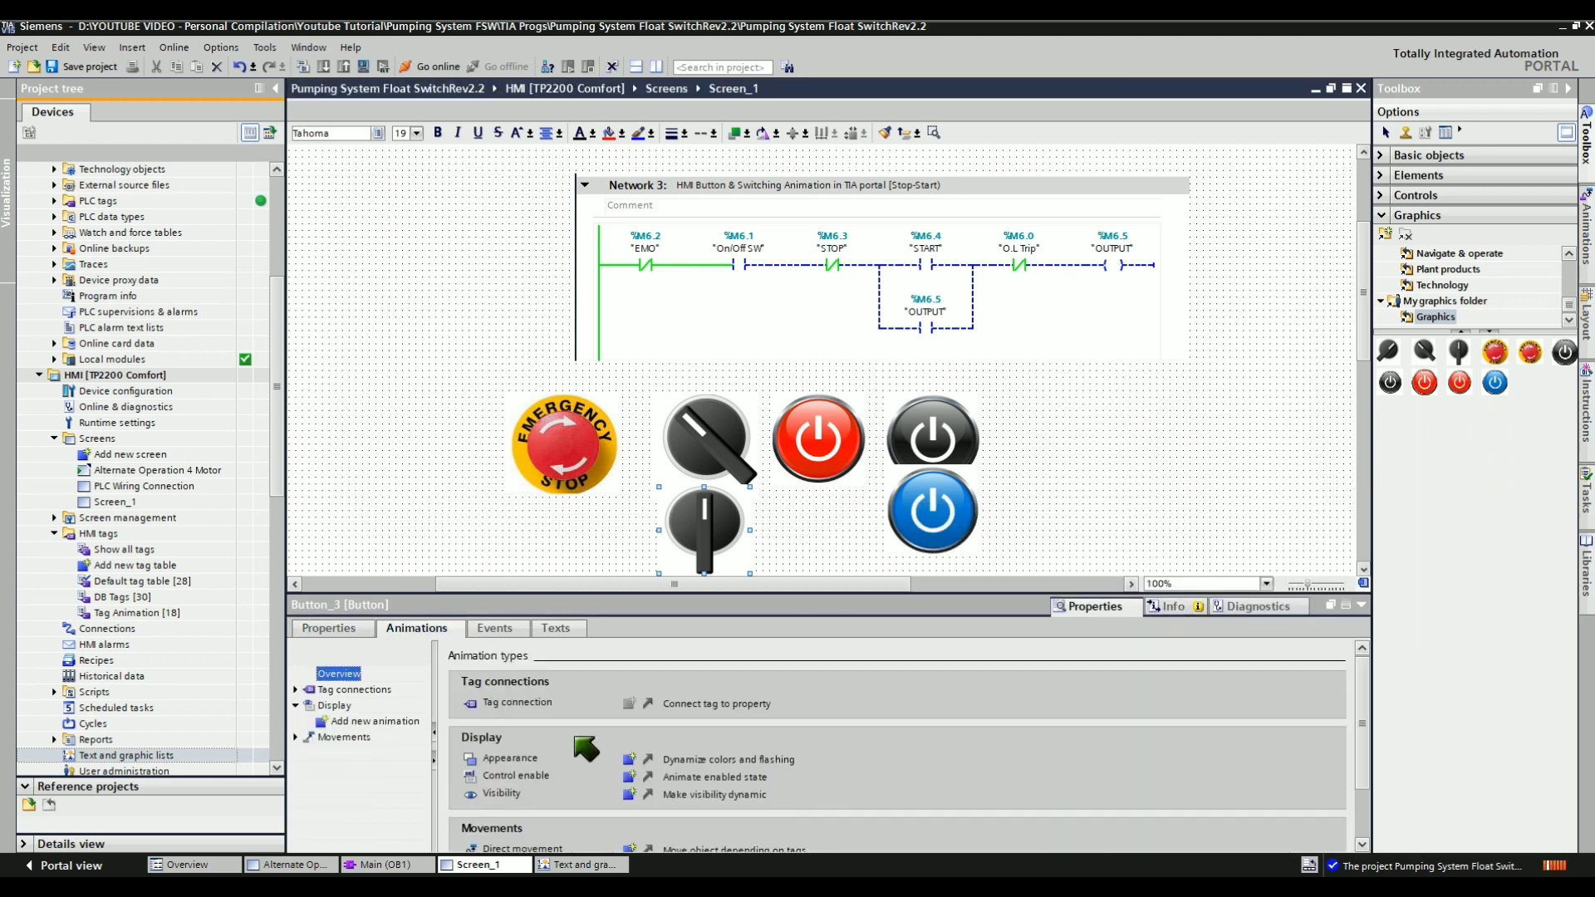
pyautogui.click(628, 797)
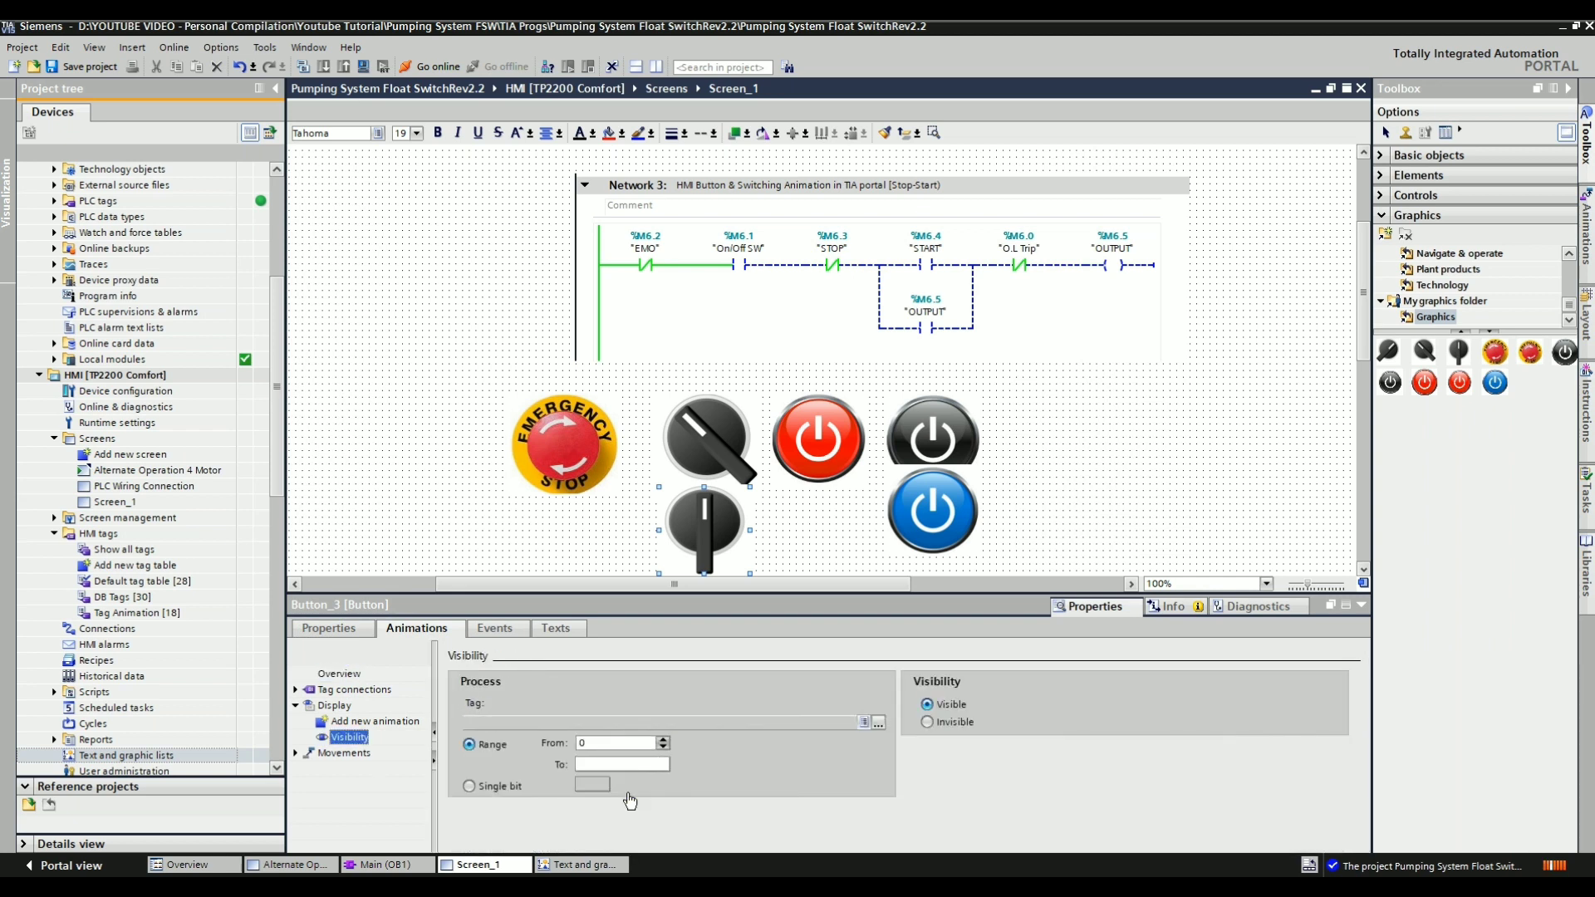
pyautogui.click(865, 722)
pyautogui.click(878, 723)
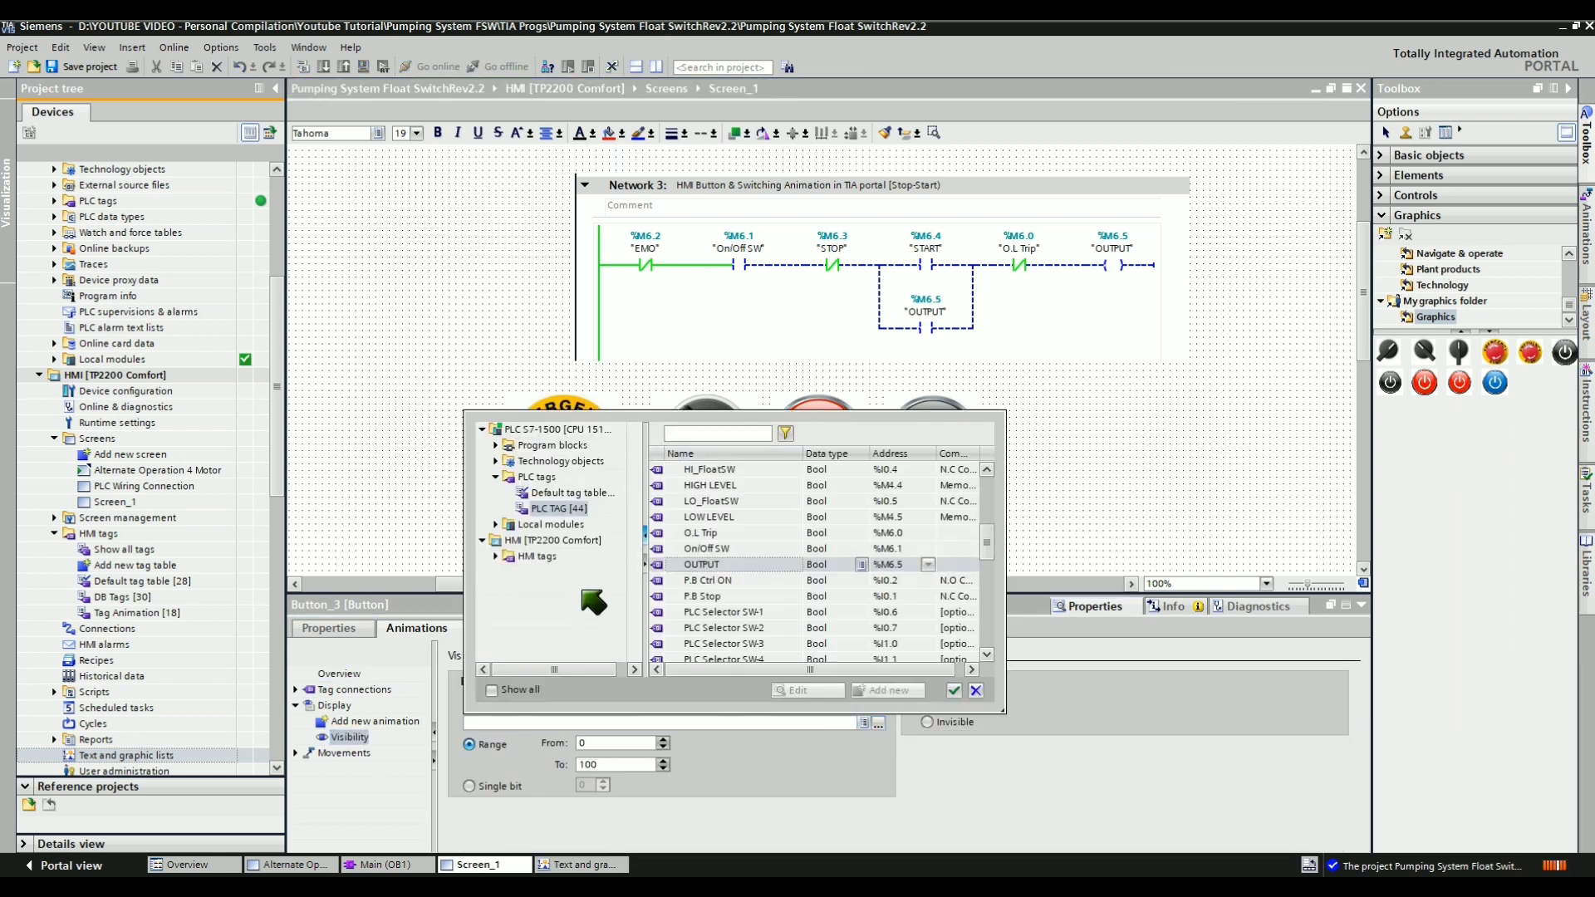
pyautogui.click(784, 536)
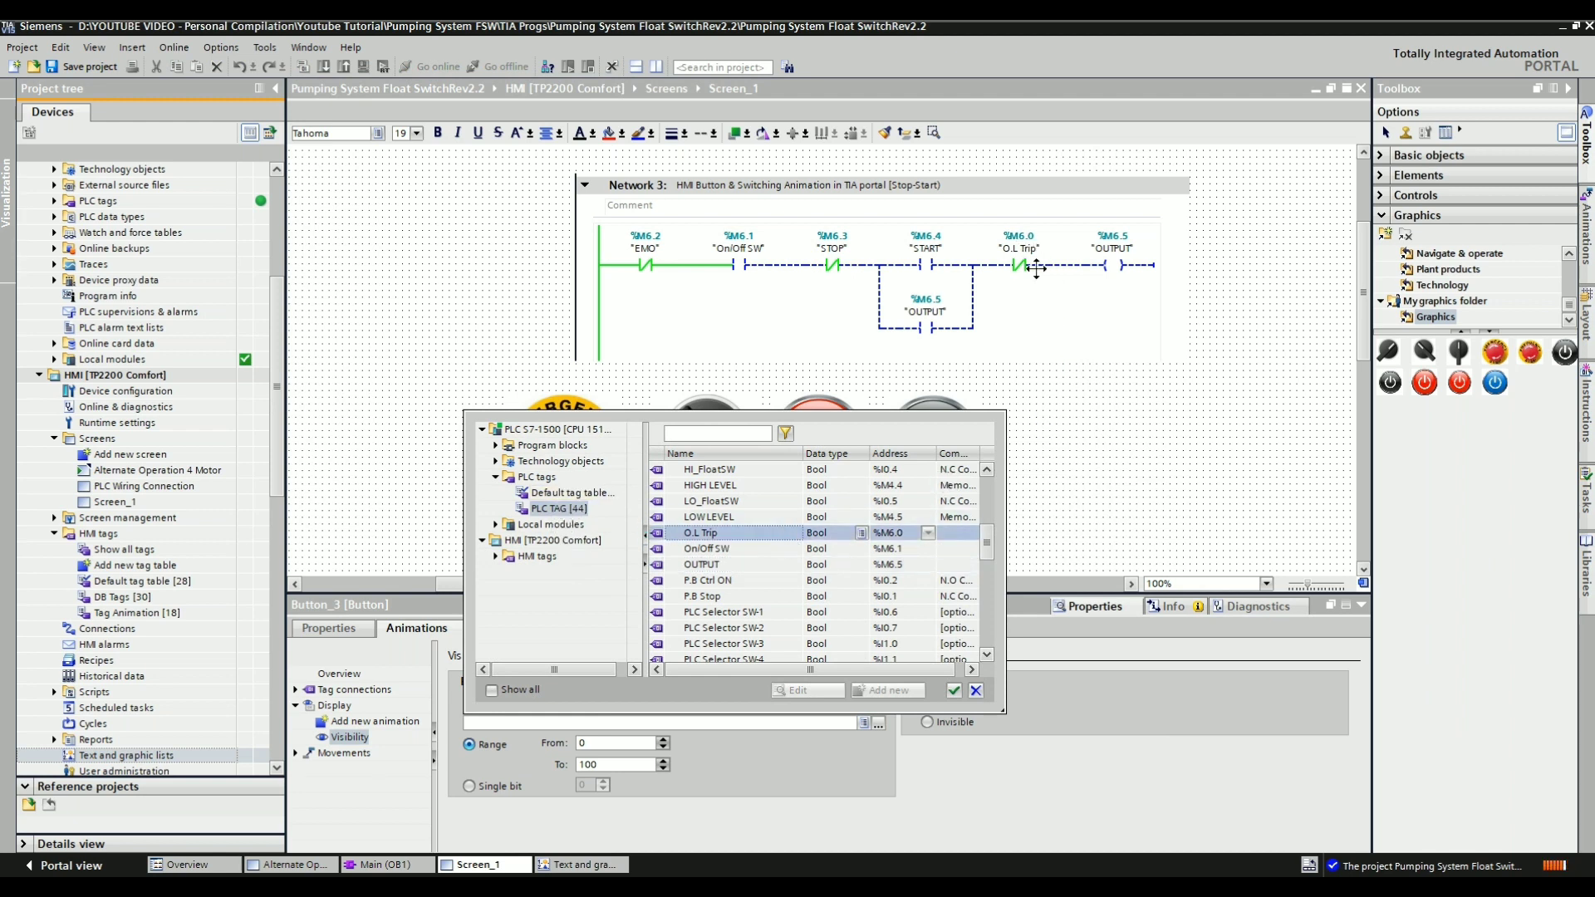
pyautogui.click(954, 690)
pyautogui.click(594, 742)
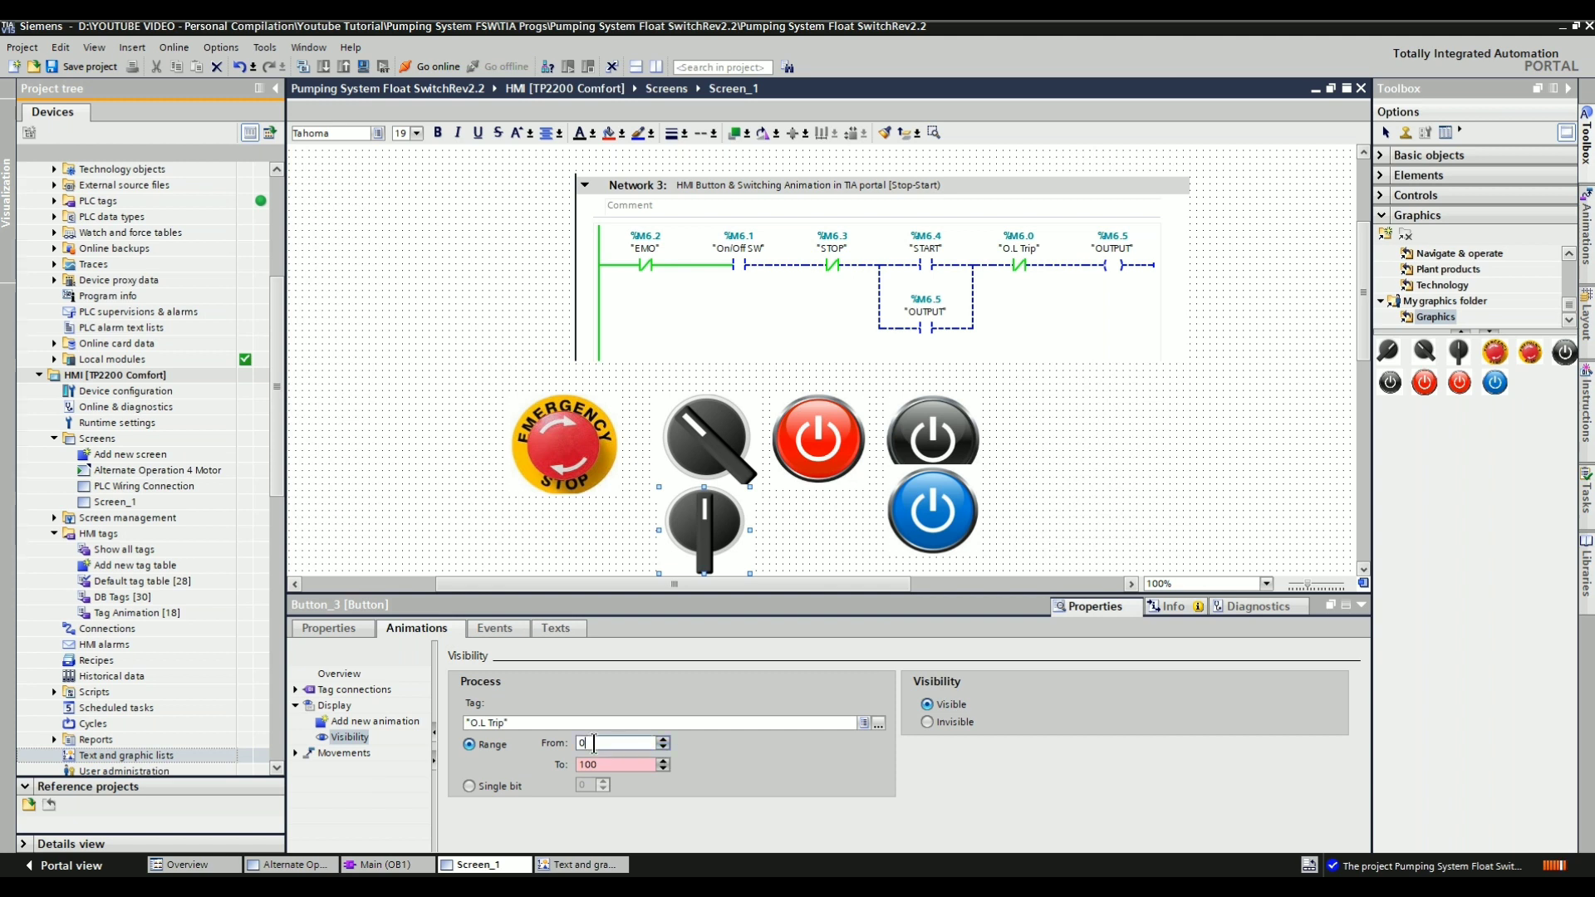
pyautogui.doubleClick(629, 742)
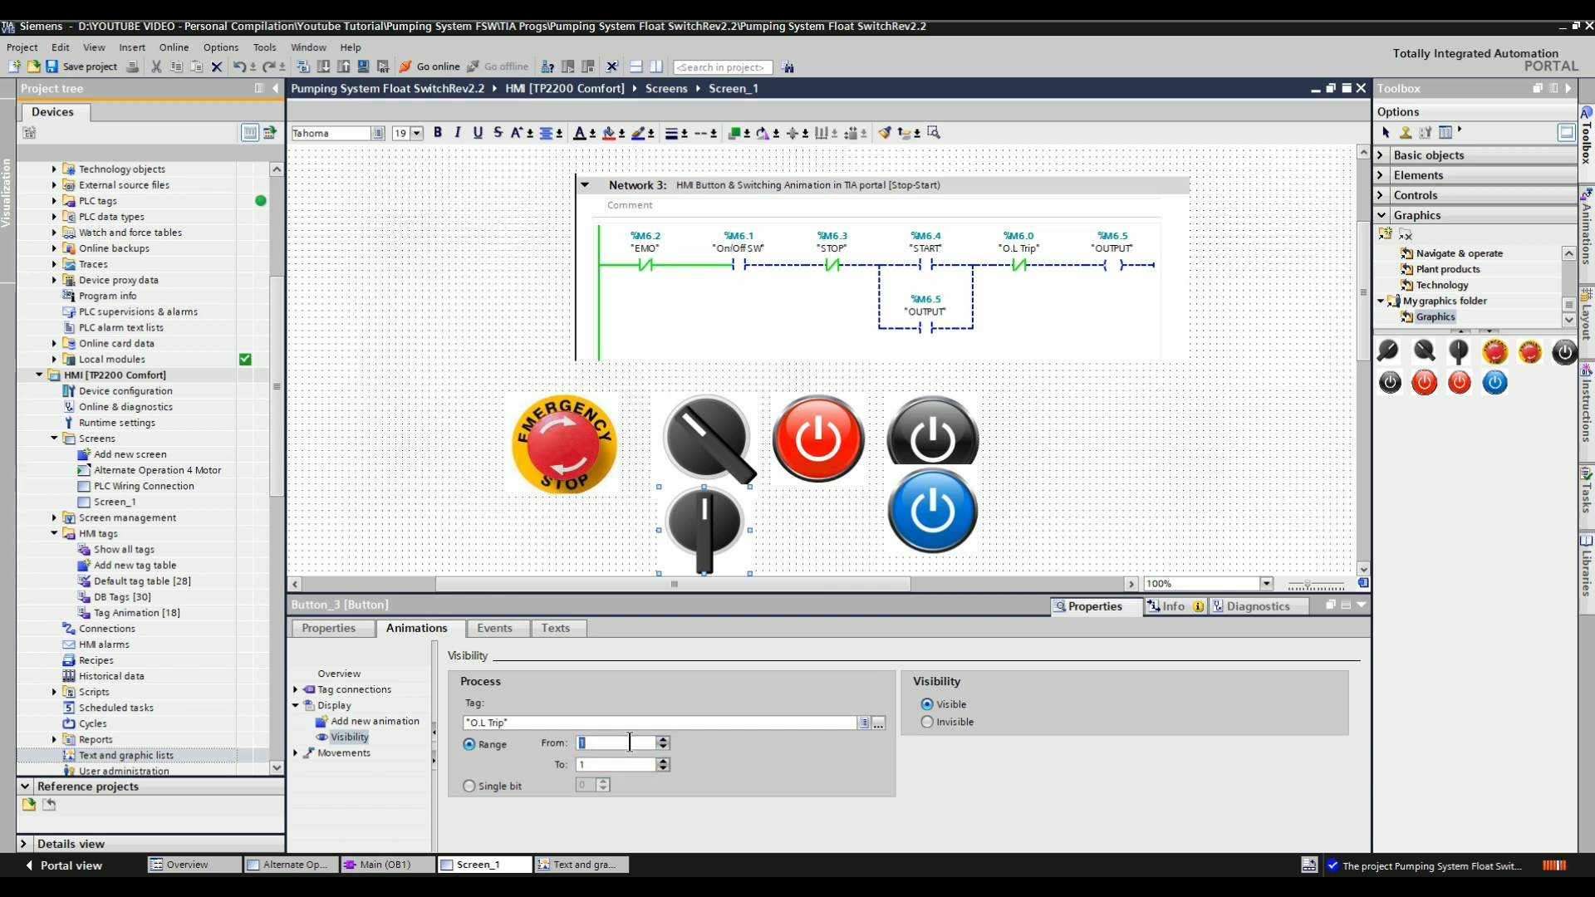
# Match the trip switch's size to the selector switch and move it up directly below, slightly overlapping the selector
pyautogui.click(1361, 604)
pyautogui.click(688, 418)
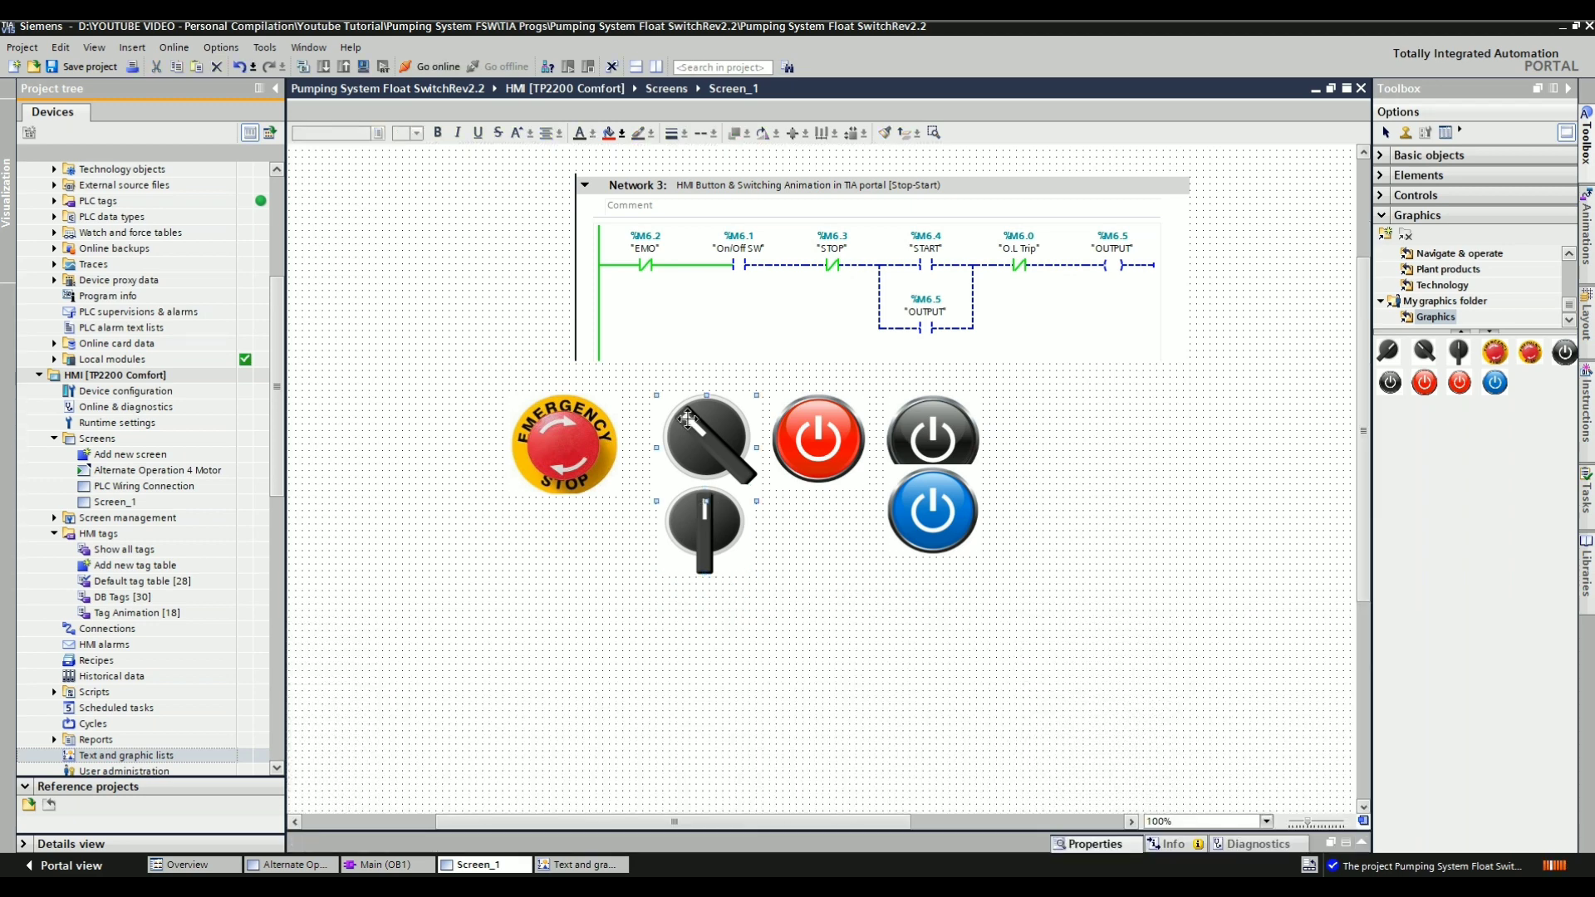
pyautogui.click(851, 133)
pyautogui.click(776, 649)
pyautogui.click(730, 523)
pyautogui.moveTo(729, 521); pyautogui.dragTo(726, 502)
pyautogui.click(777, 648)
# Show the Pumps graphics folder and create a graphic list named pUMP with the selection Bit (0, 1)
pyautogui.moveTo(1570, 300); pyautogui.dragTo(1574, 289)
pyautogui.click(1470, 285)
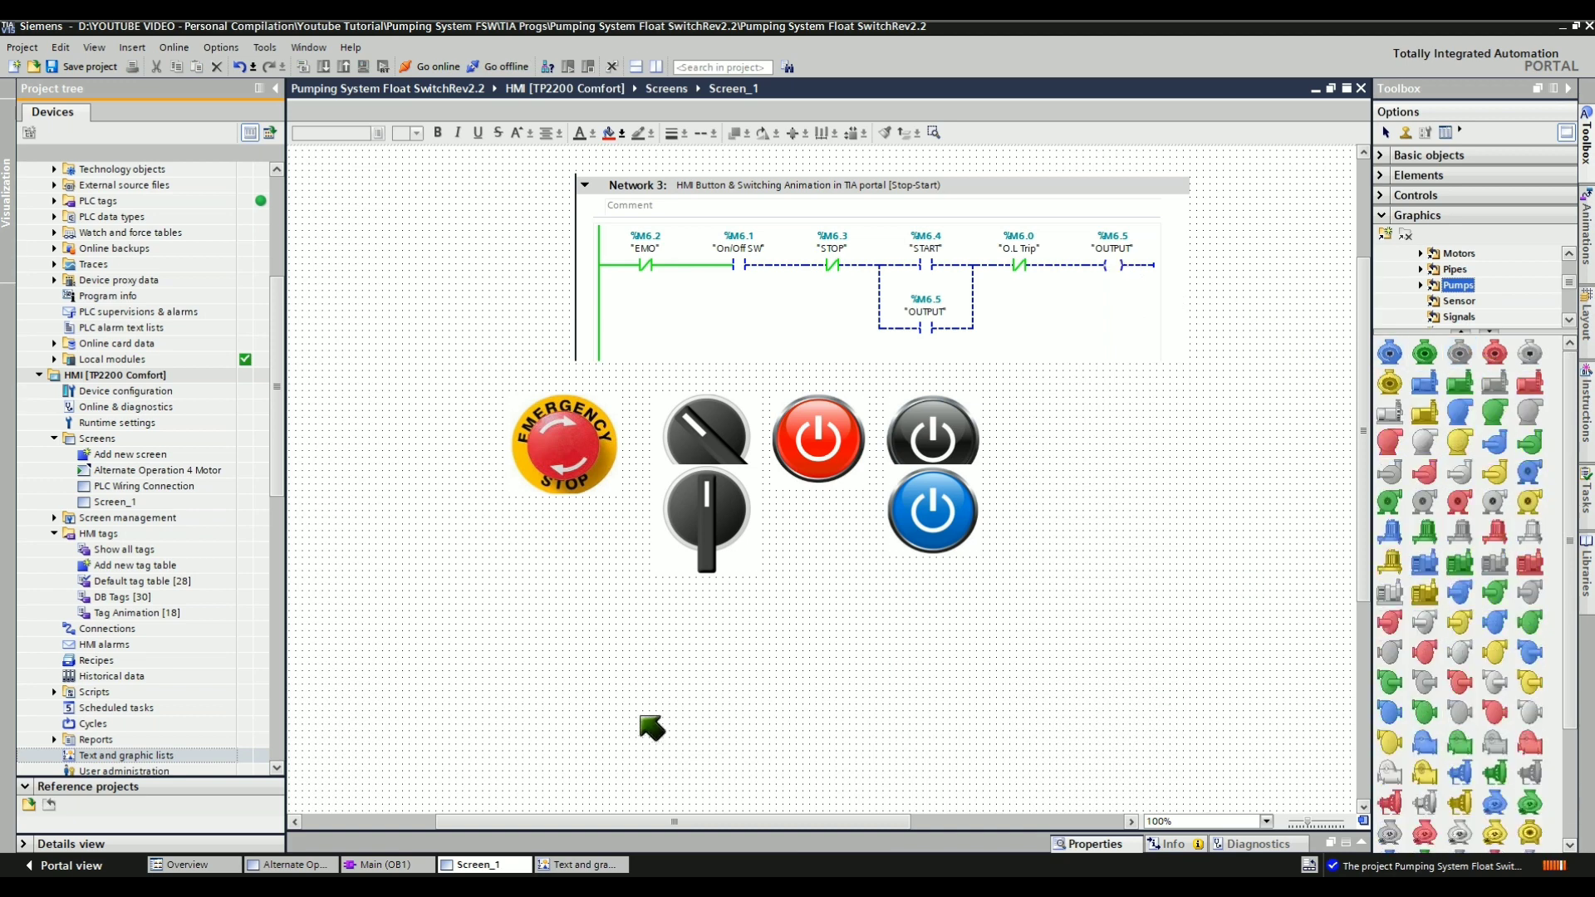
pyautogui.doubleClick(125, 755)
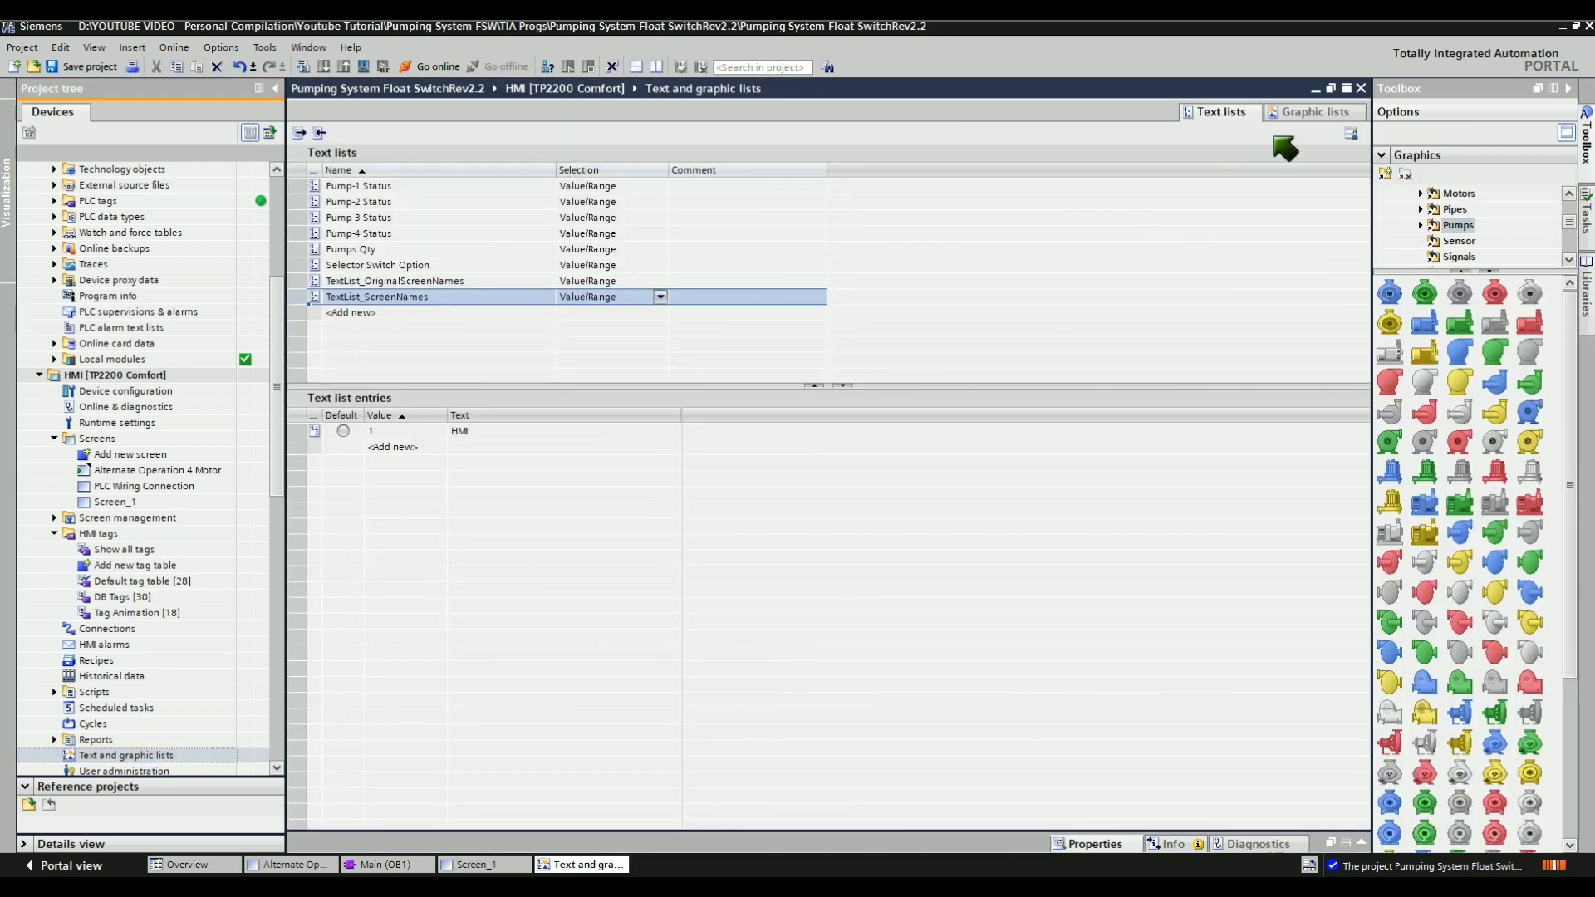
pyautogui.click(1315, 113)
pyautogui.doubleClick(357, 217)
pyautogui.write('pUMP')
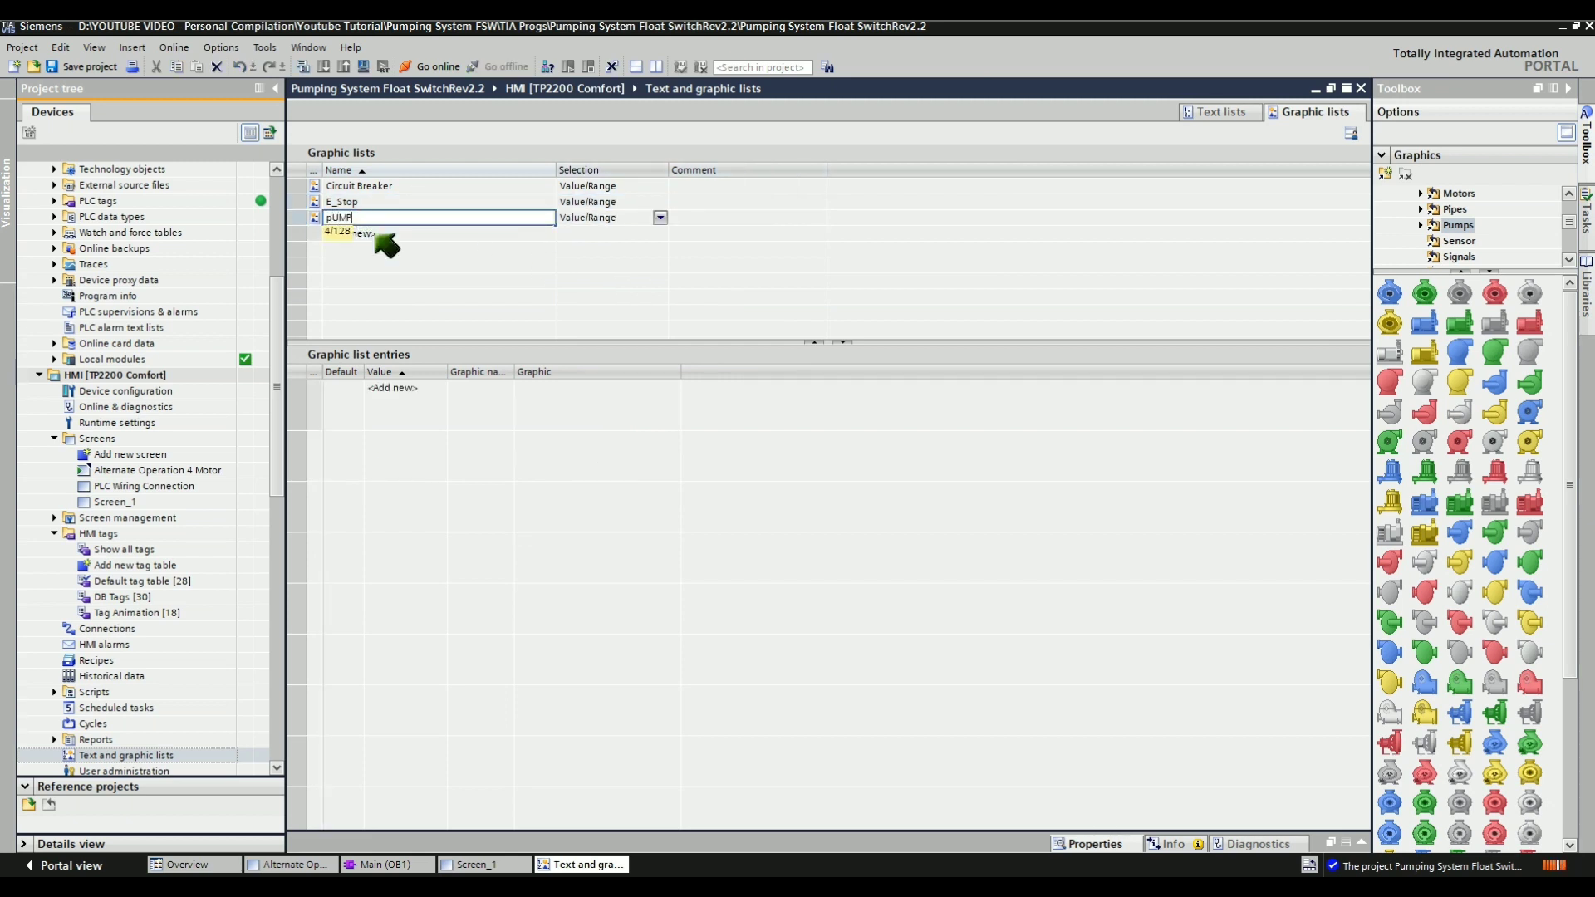
pyautogui.click(660, 217)
pyautogui.click(607, 245)
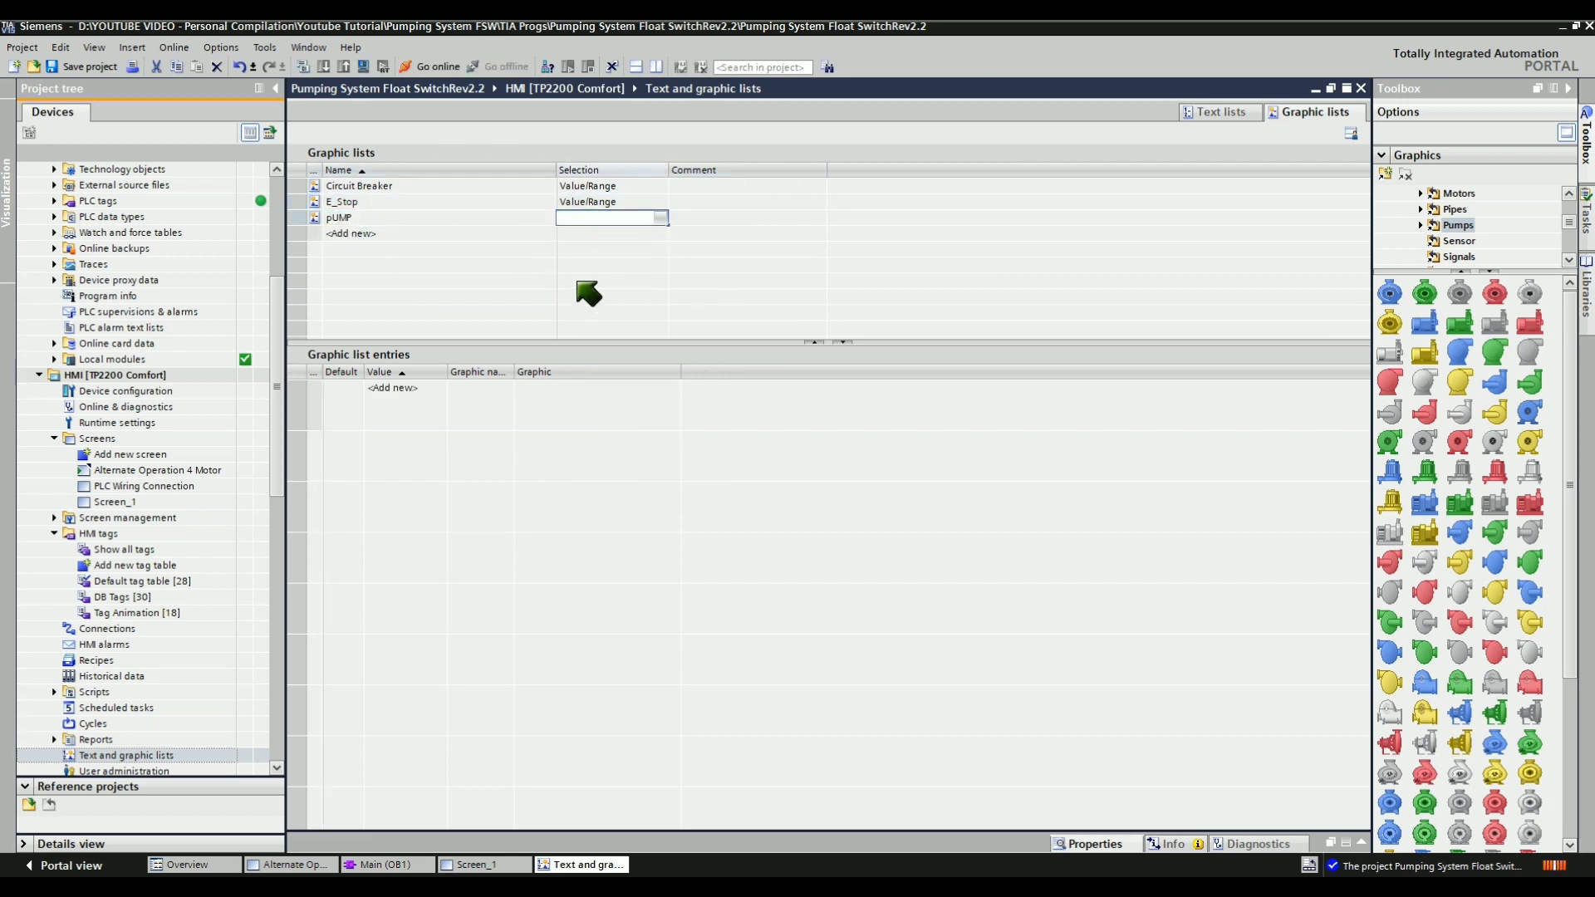
# Assign the gray pump graphic to value 0 and the matching green pump to value 1 in the pUMP list, and save the project
pyautogui.moveTo(1494, 504); pyautogui.dragTo(510, 487)
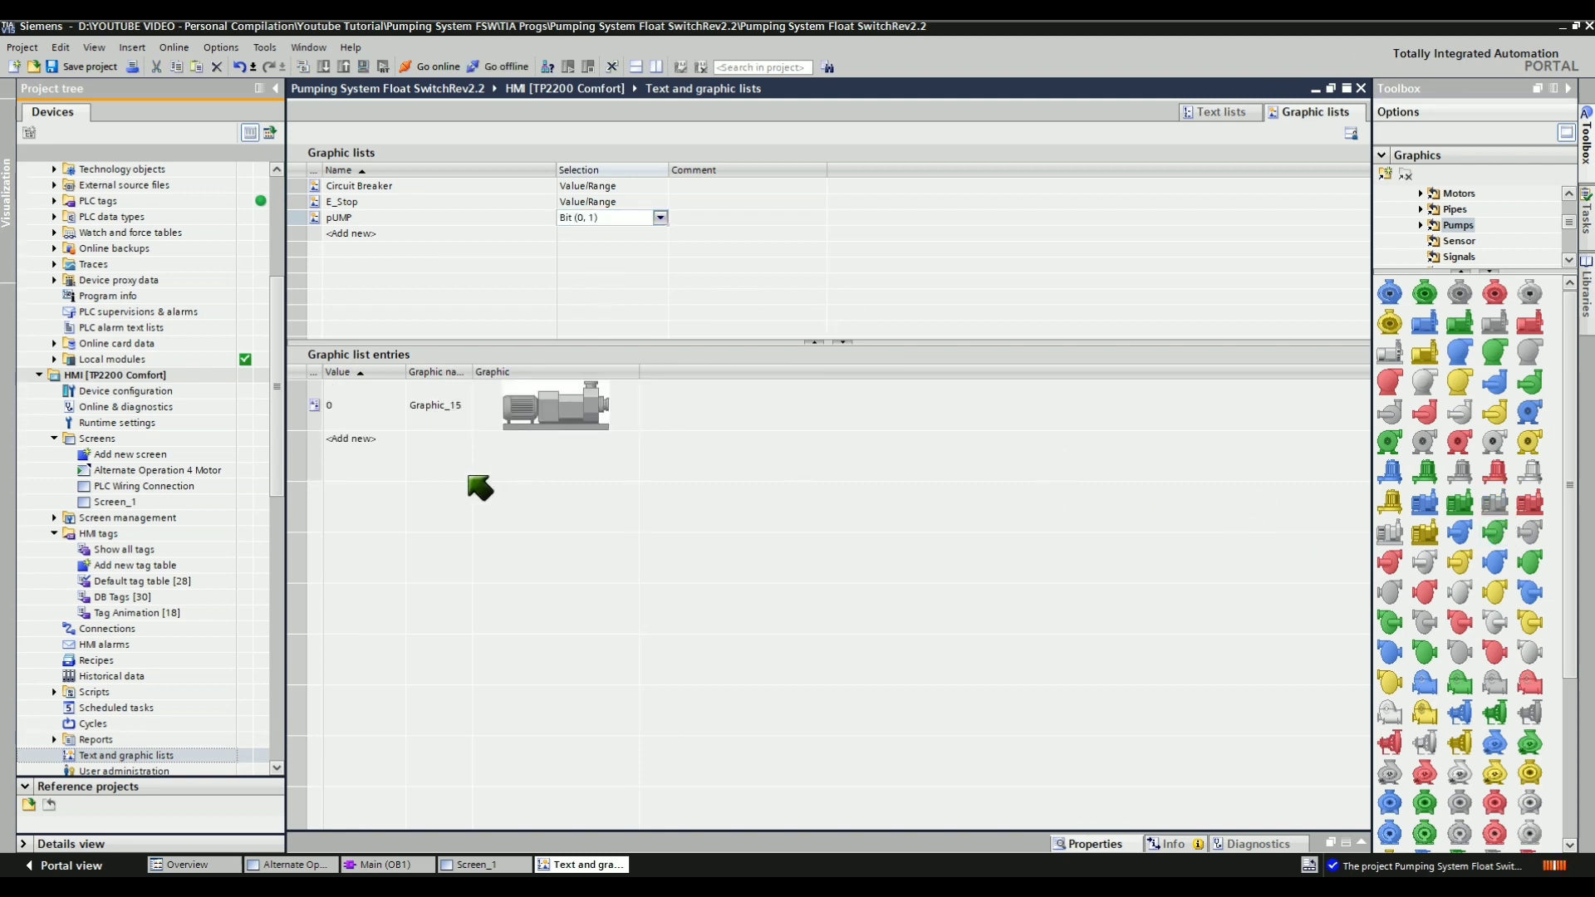
pyautogui.moveTo(1460, 501); pyautogui.dragTo(700, 475)
pyautogui.moveTo(591, 475); pyautogui.dragTo(594, 479)
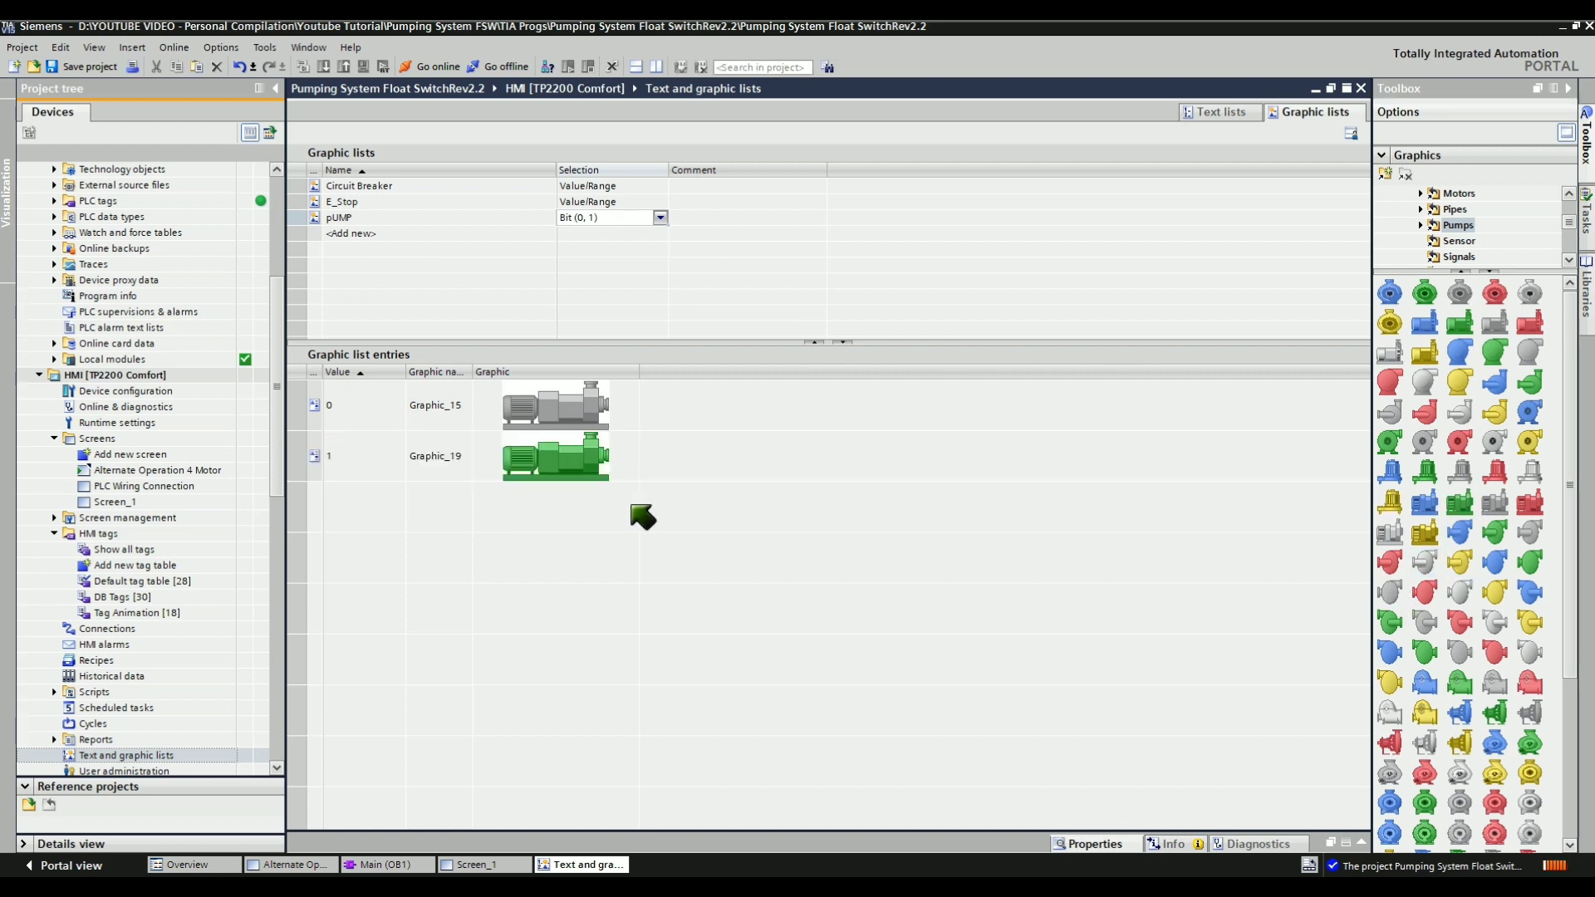
pyautogui.click(87, 66)
# Copy the pUMP graphic list onto Screen_1 and place the resulting pump graphic beside the black START button
pyautogui.rightClick(300, 218)
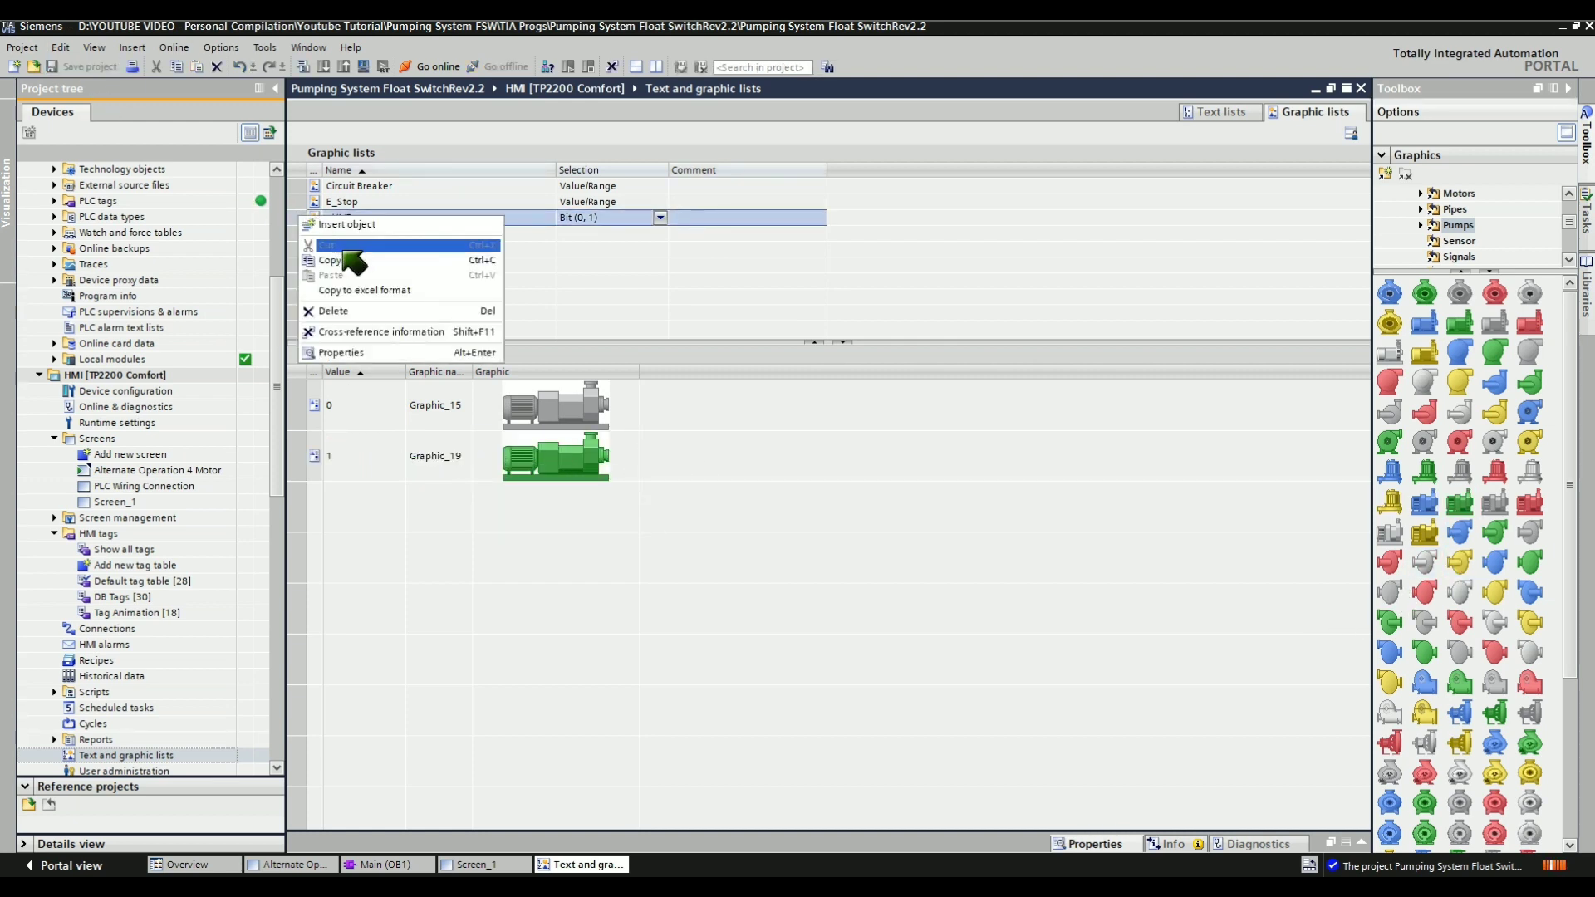
pyautogui.click(341, 261)
pyautogui.click(471, 863)
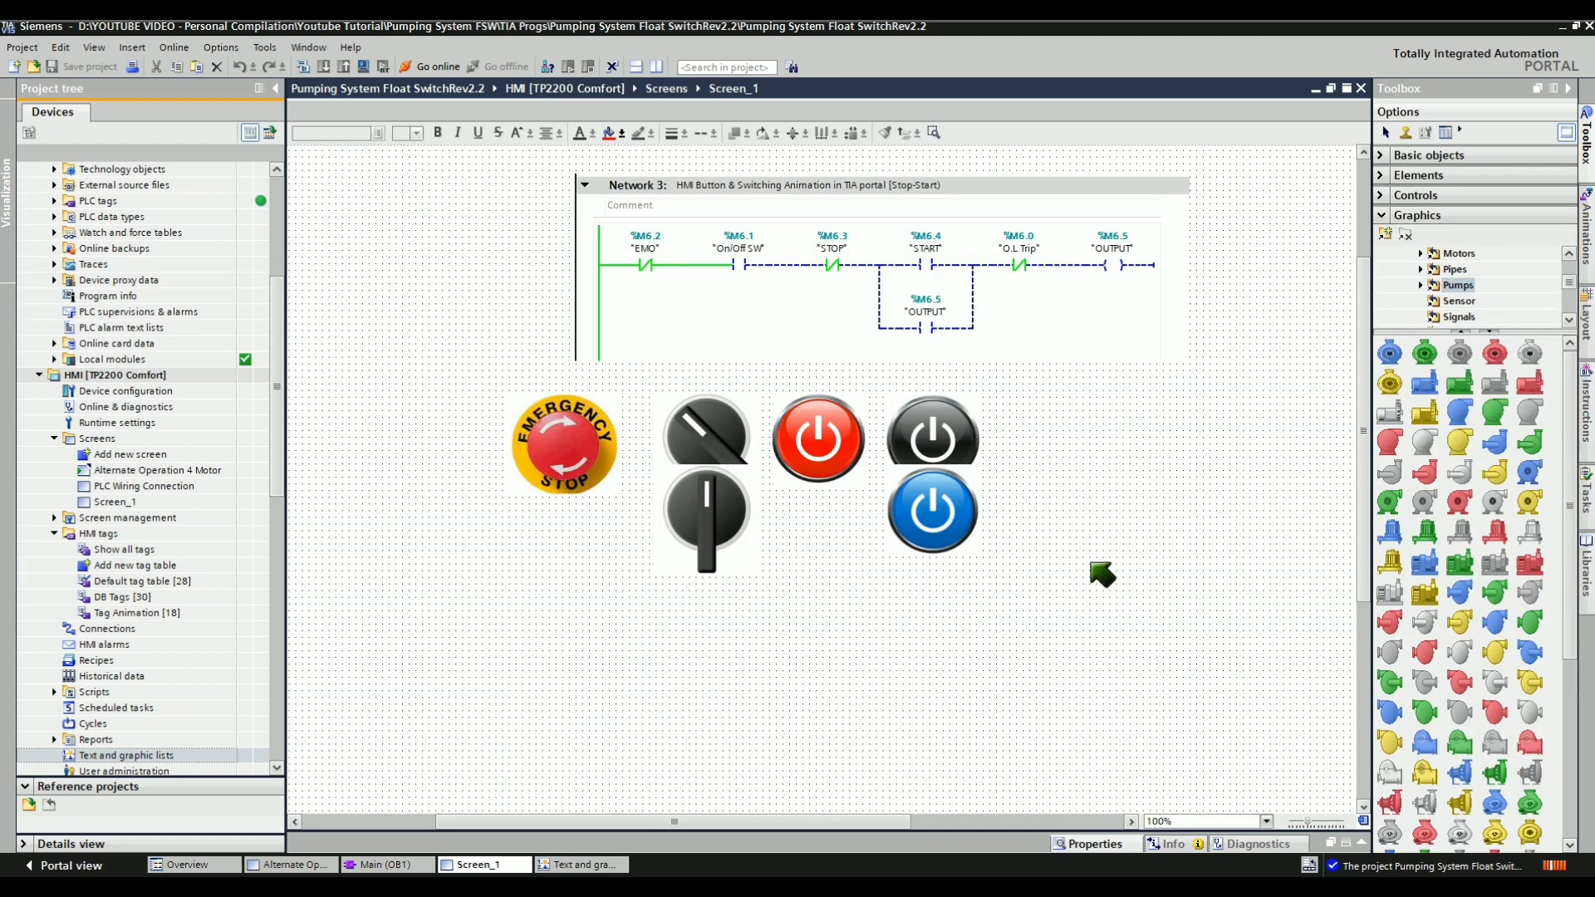
pyautogui.rightClick(1090, 565)
pyautogui.click(1117, 585)
pyautogui.moveTo(712, 516); pyautogui.dragTo(1071, 432)
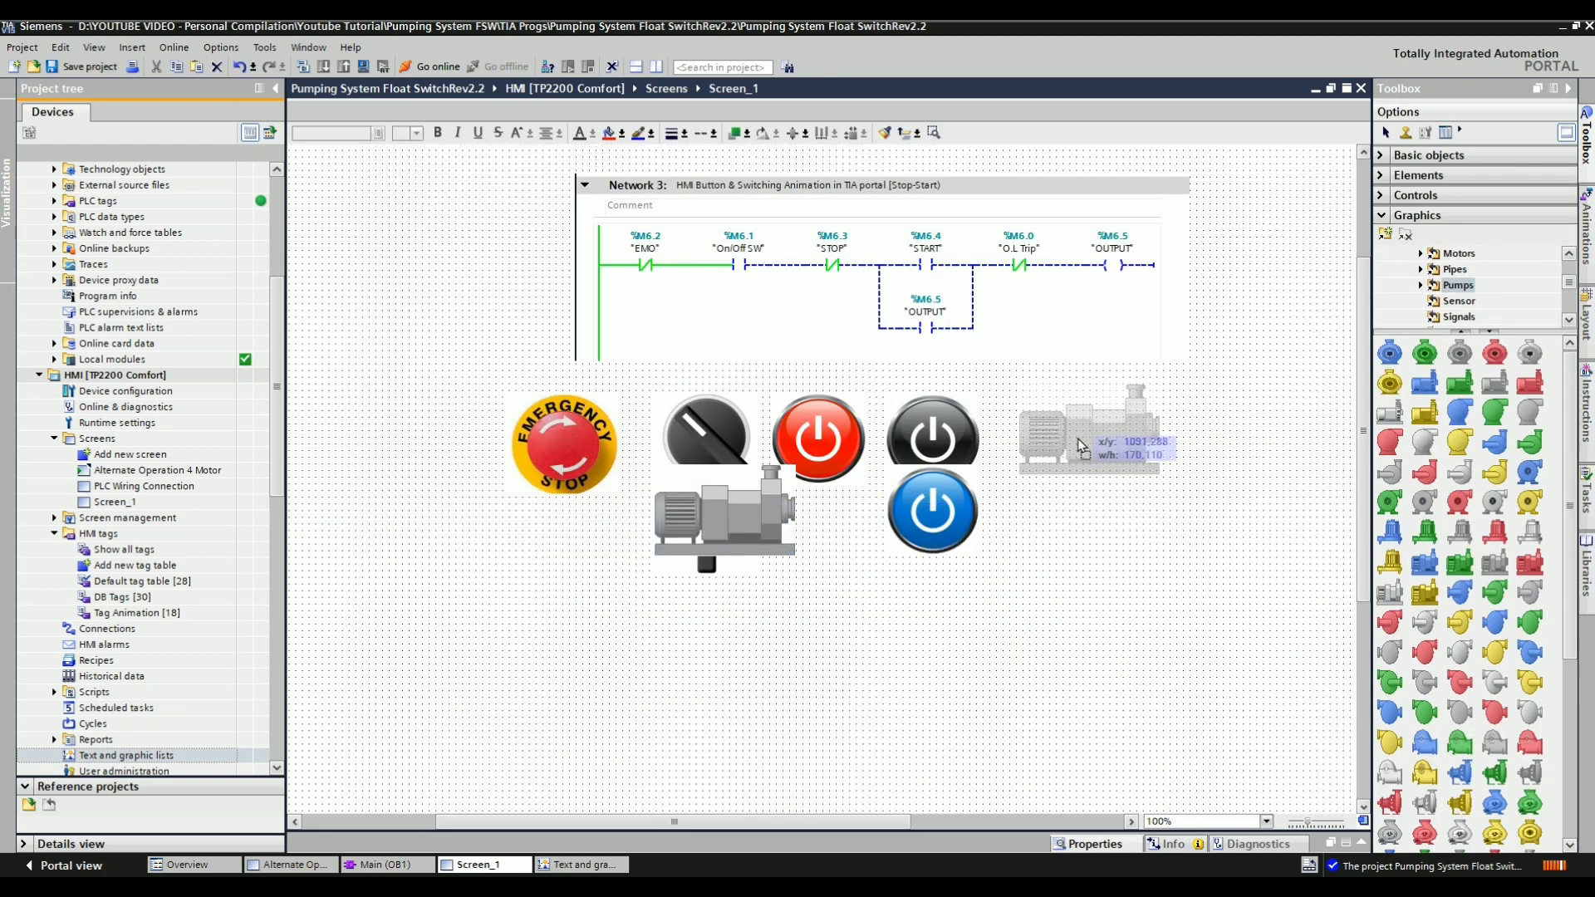
pyautogui.moveTo(1077, 542); pyautogui.dragTo(1077, 541)
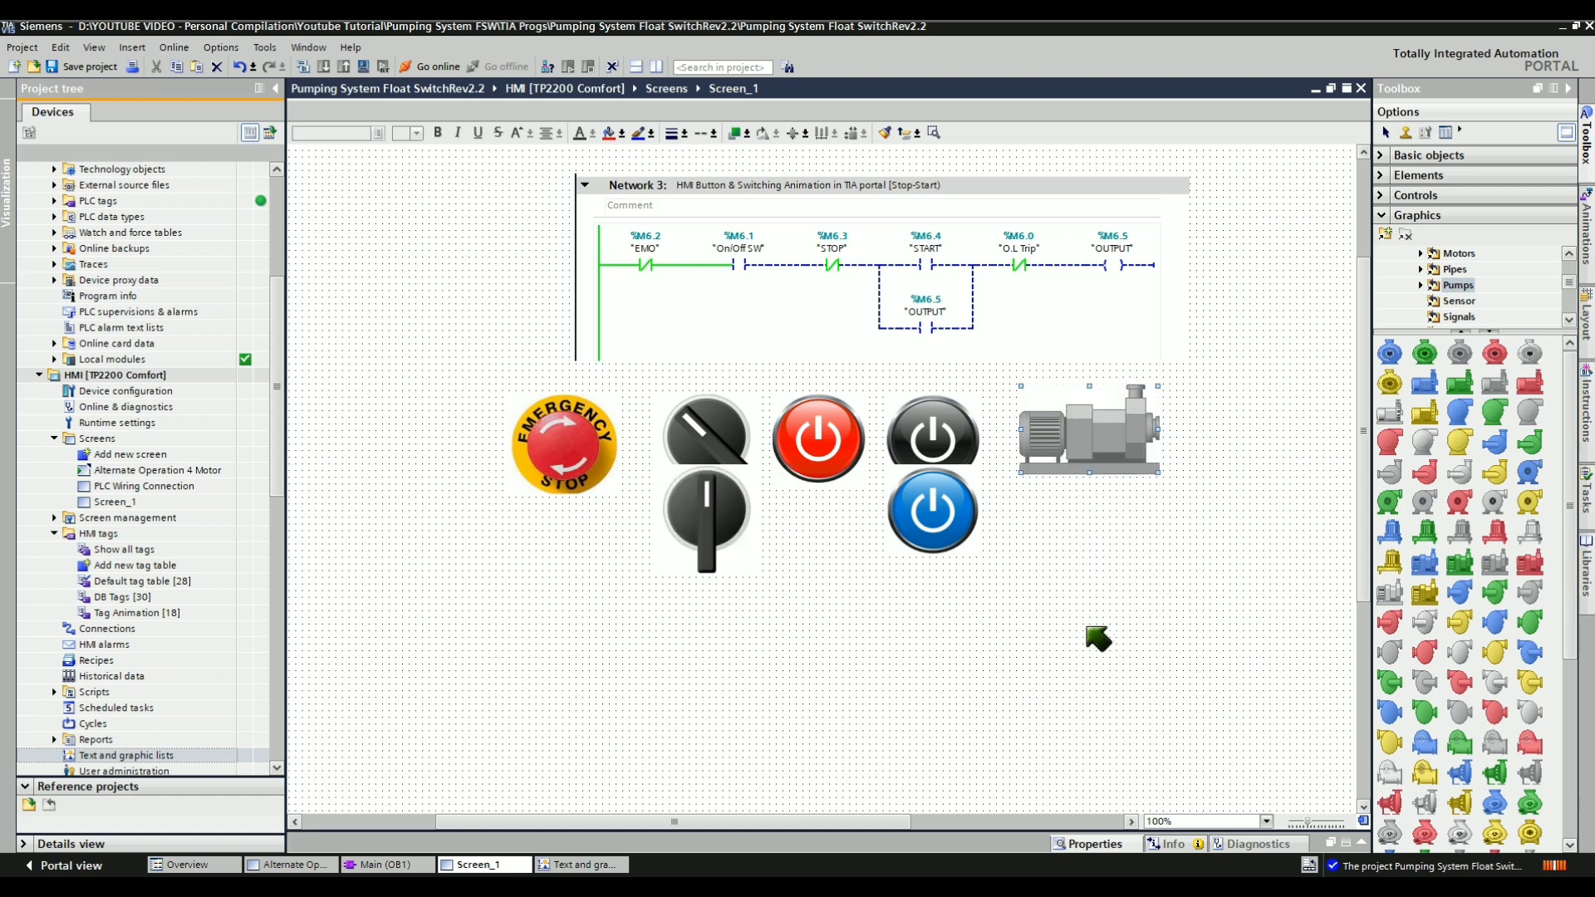
# Set the pump's graphic I/O field to Output mode and link it to the OUTPUT PLC tag
pyautogui.click(1091, 843)
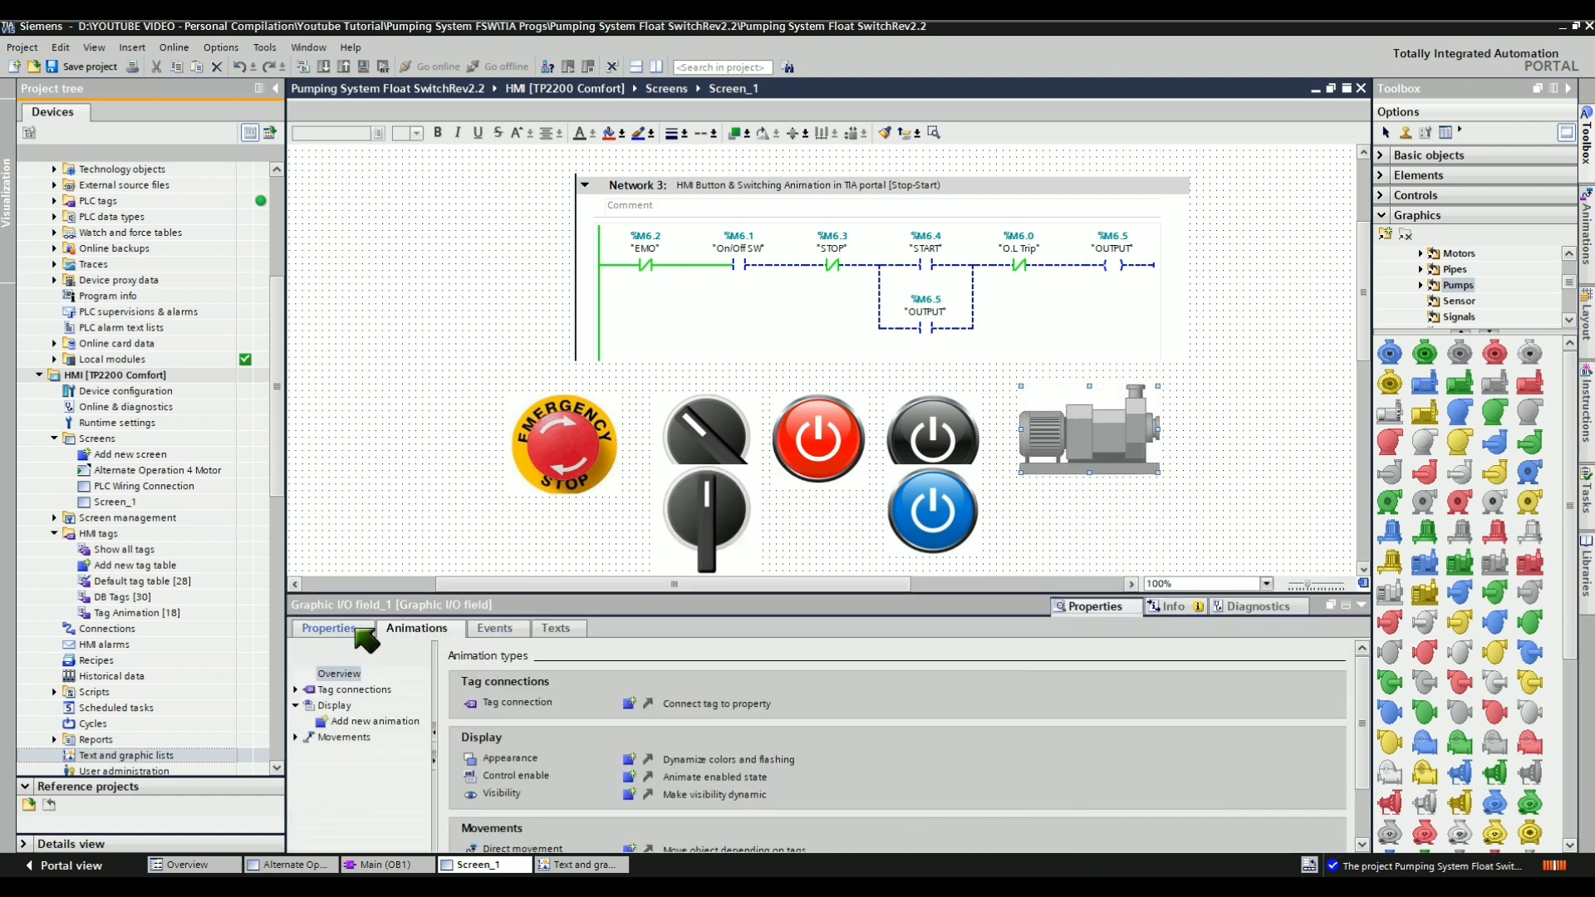
pyautogui.click(334, 629)
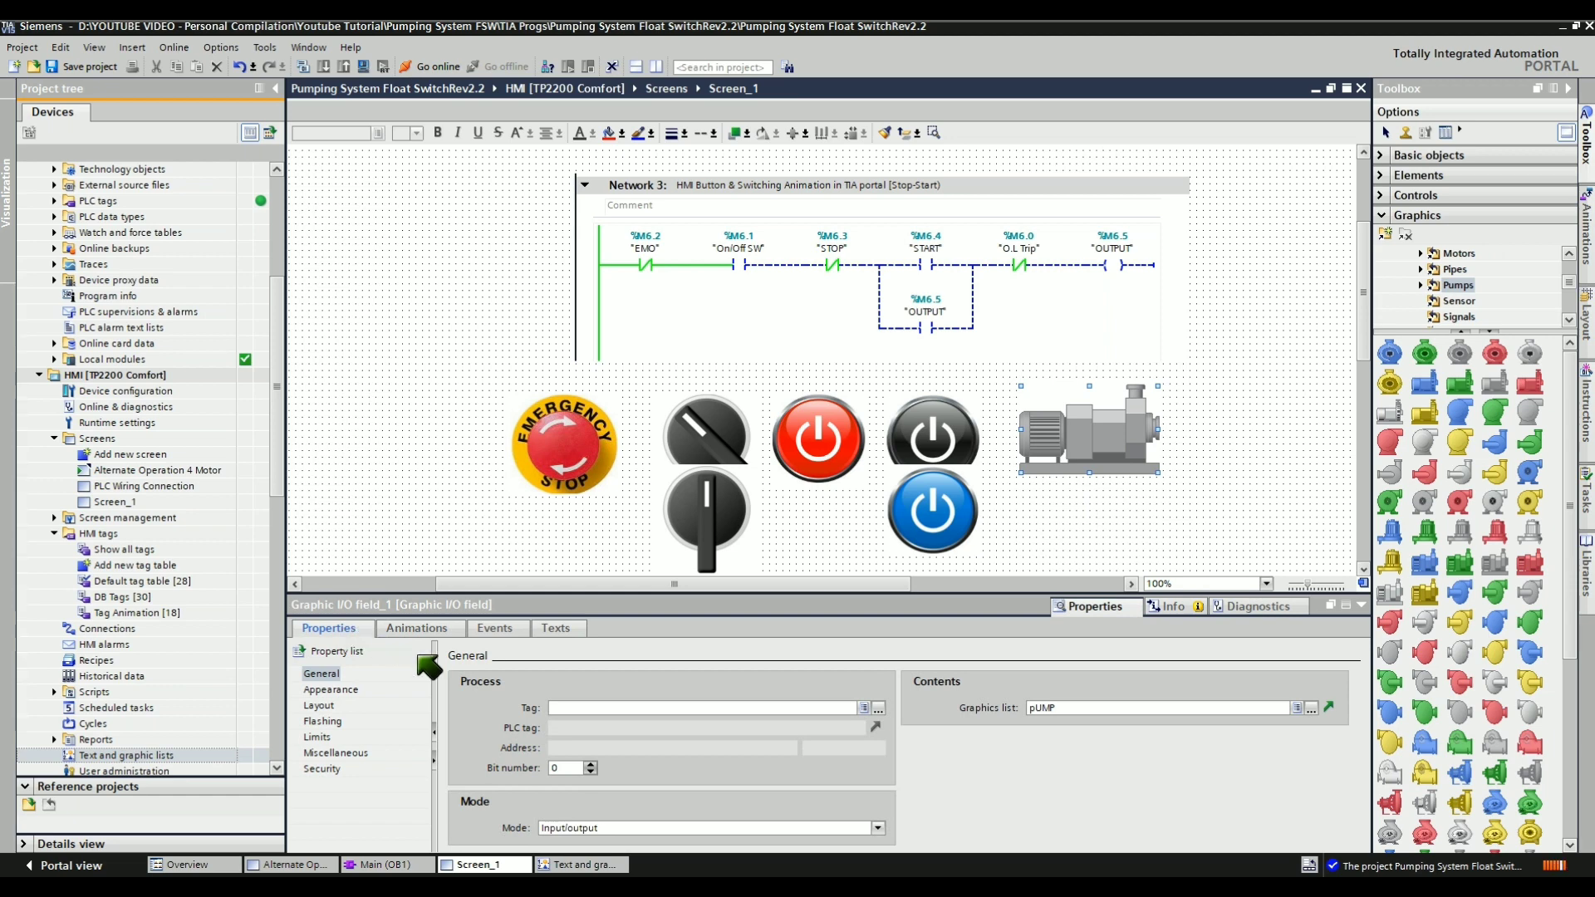
pyautogui.click(878, 828)
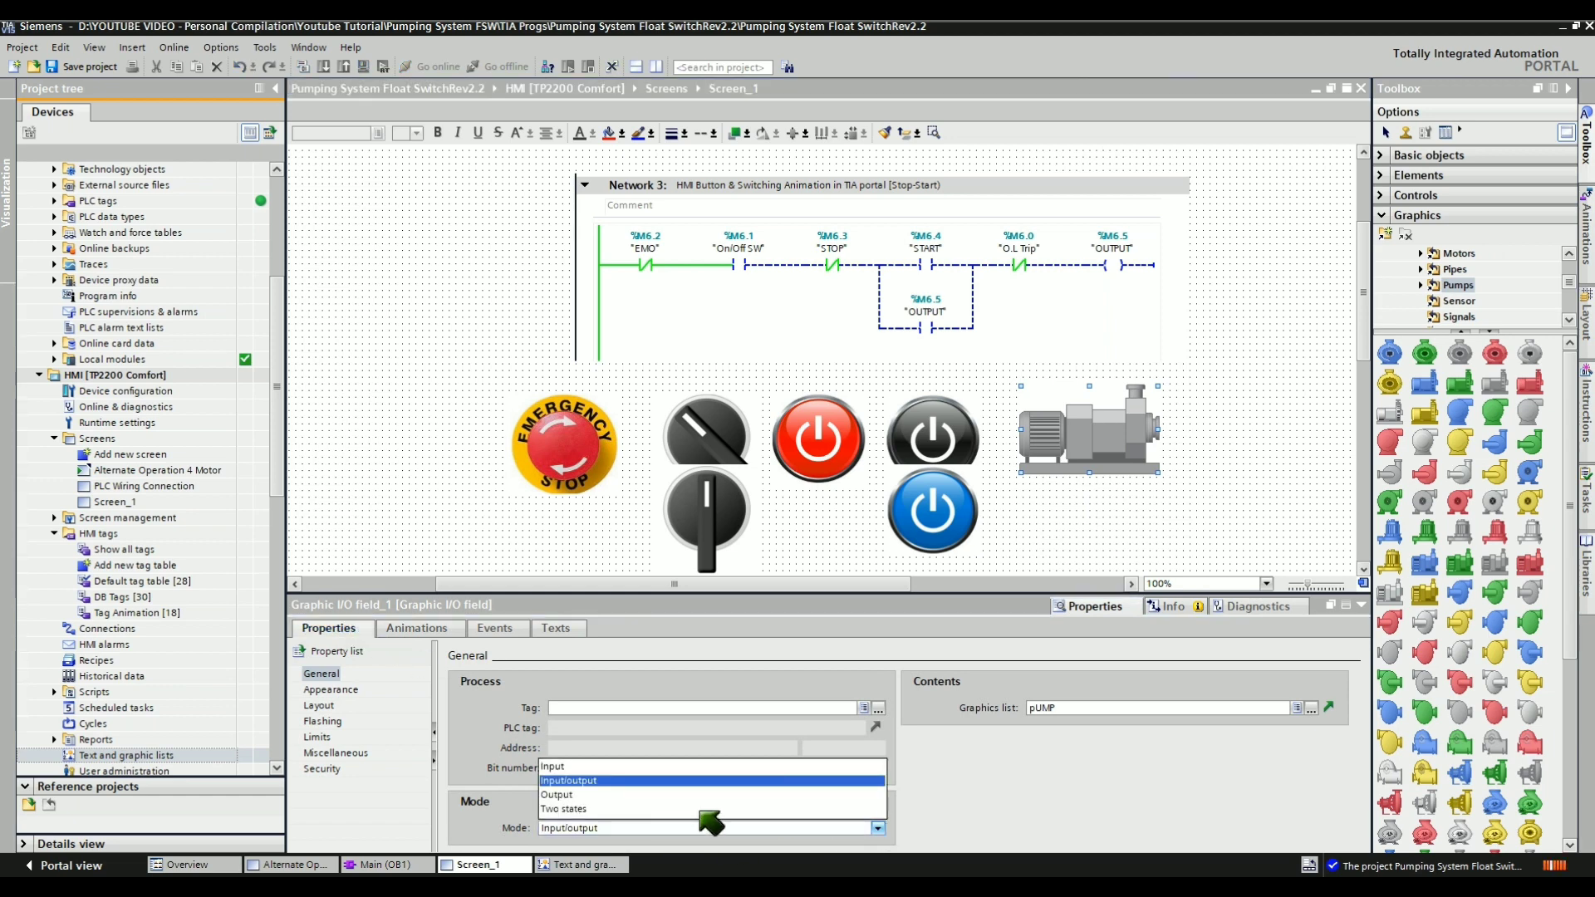
pyautogui.click(590, 795)
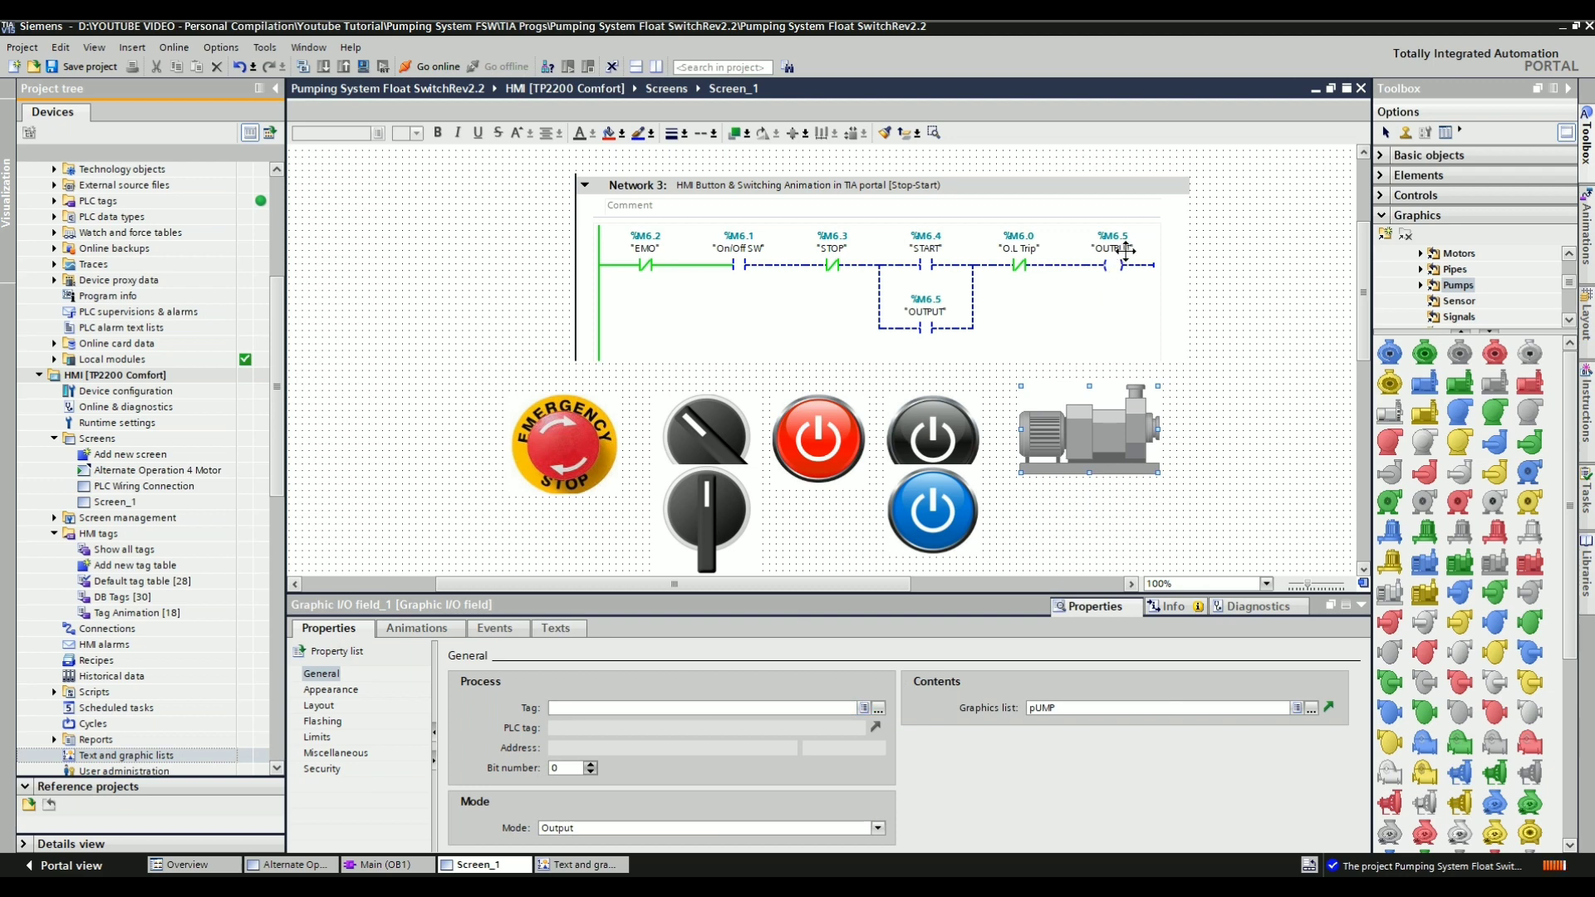
pyautogui.click(878, 708)
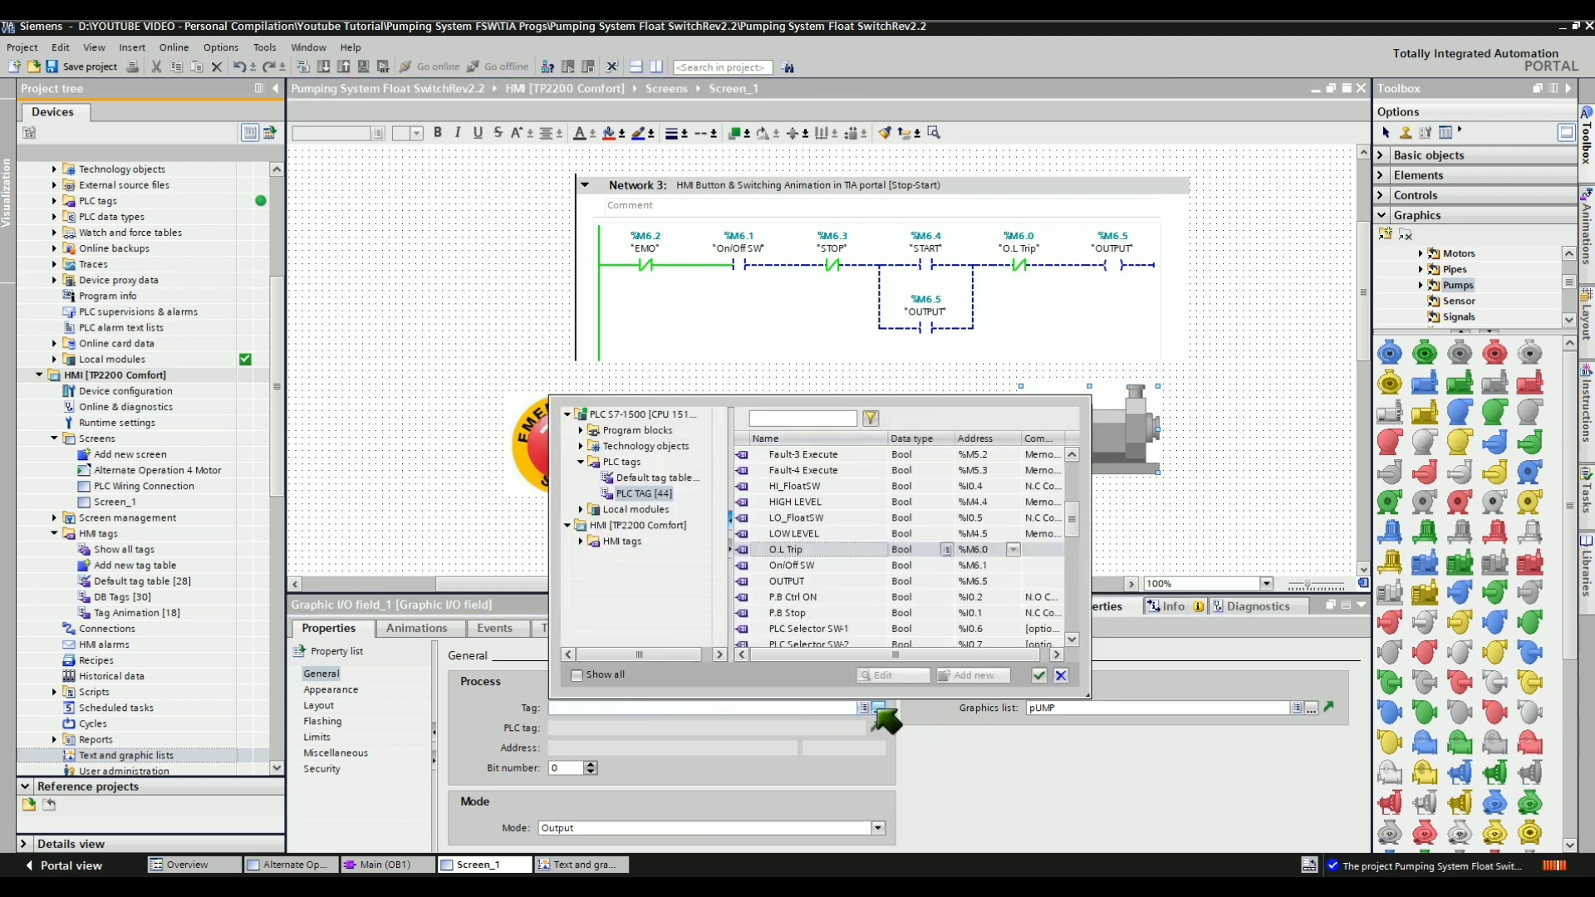
pyautogui.click(870, 582)
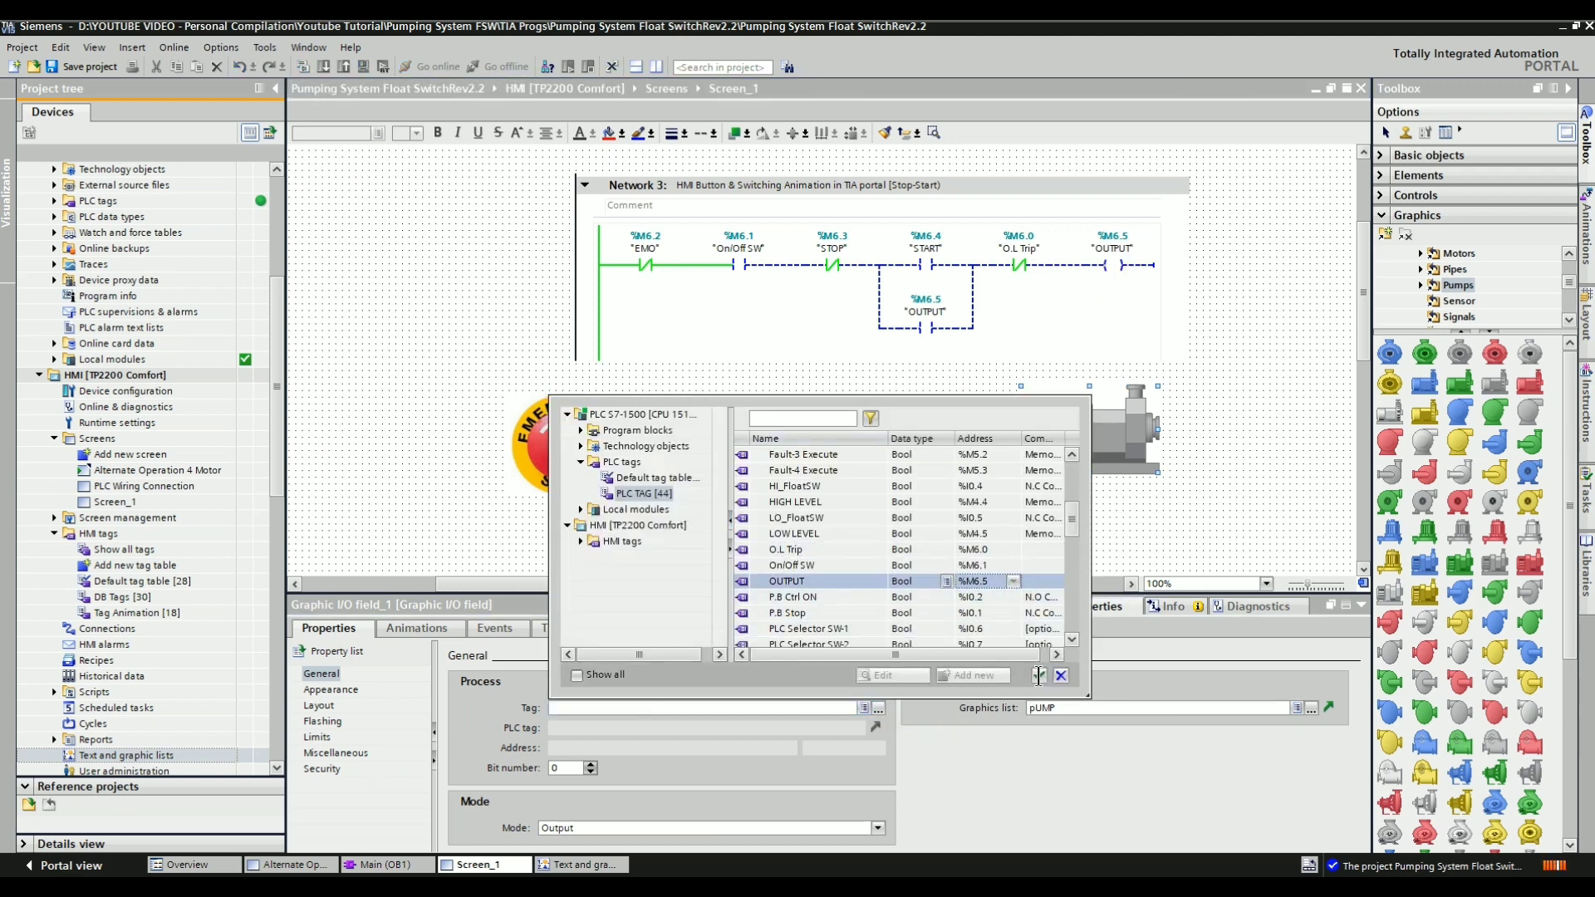
pyautogui.click(1038, 675)
# Add the red pump graphic to Screen_1, match its size to the gray pump, and place it directly below that pump
pyautogui.click(1060, 539)
pyautogui.moveTo(1530, 563); pyautogui.dragTo(1145, 517)
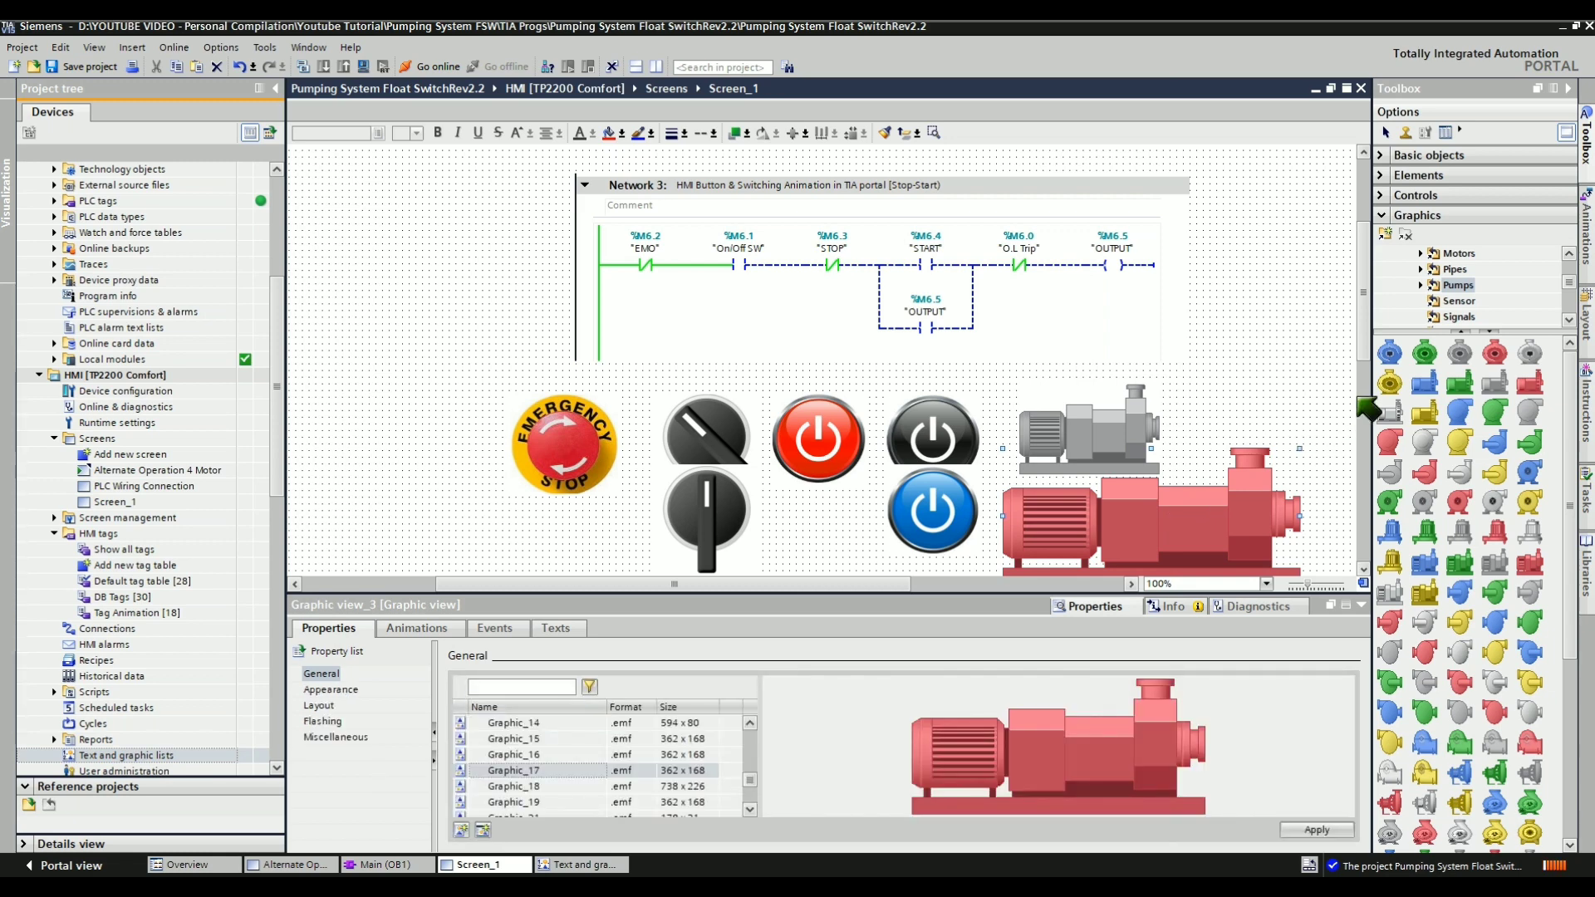
pyautogui.scroll(-3, 1362, 357)
pyautogui.click(1095, 358)
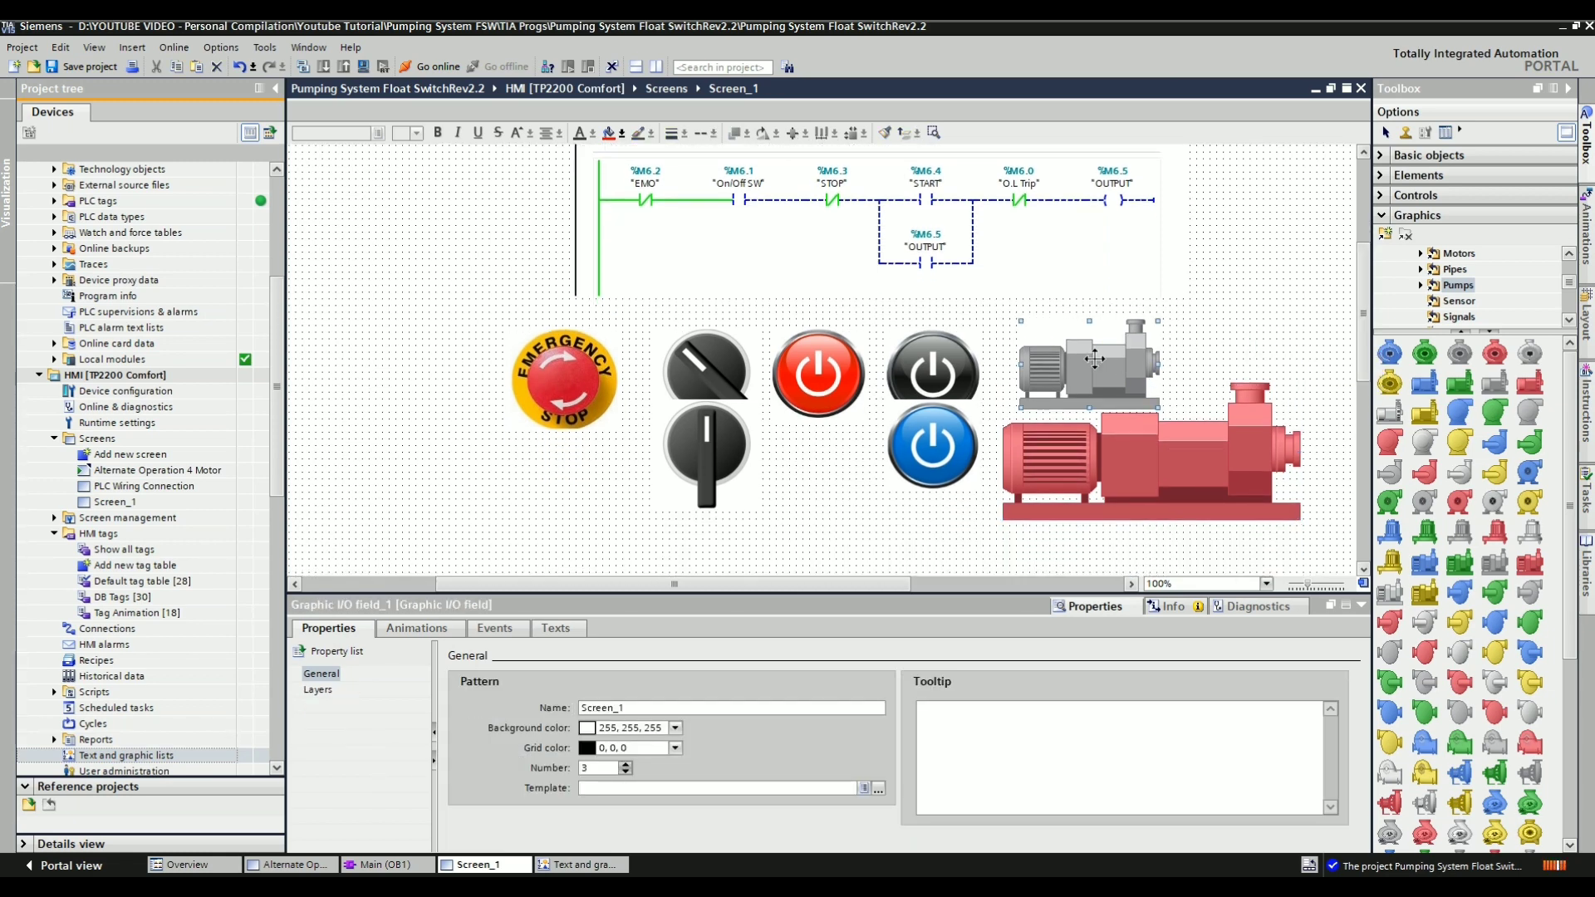
pyautogui.click(853, 133)
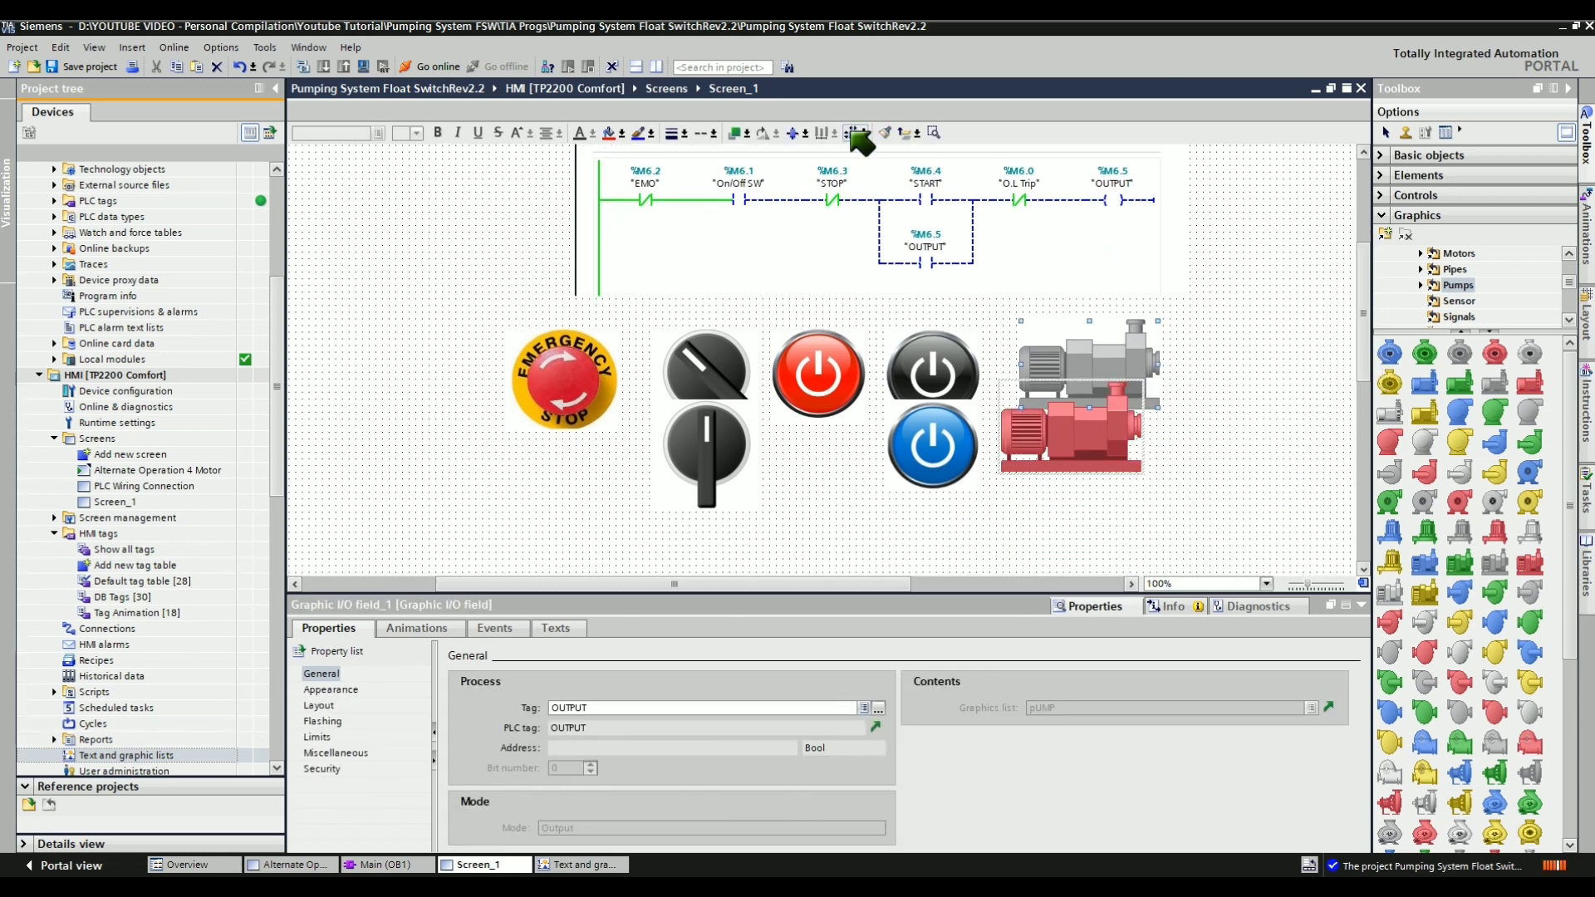
pyautogui.click(1196, 457)
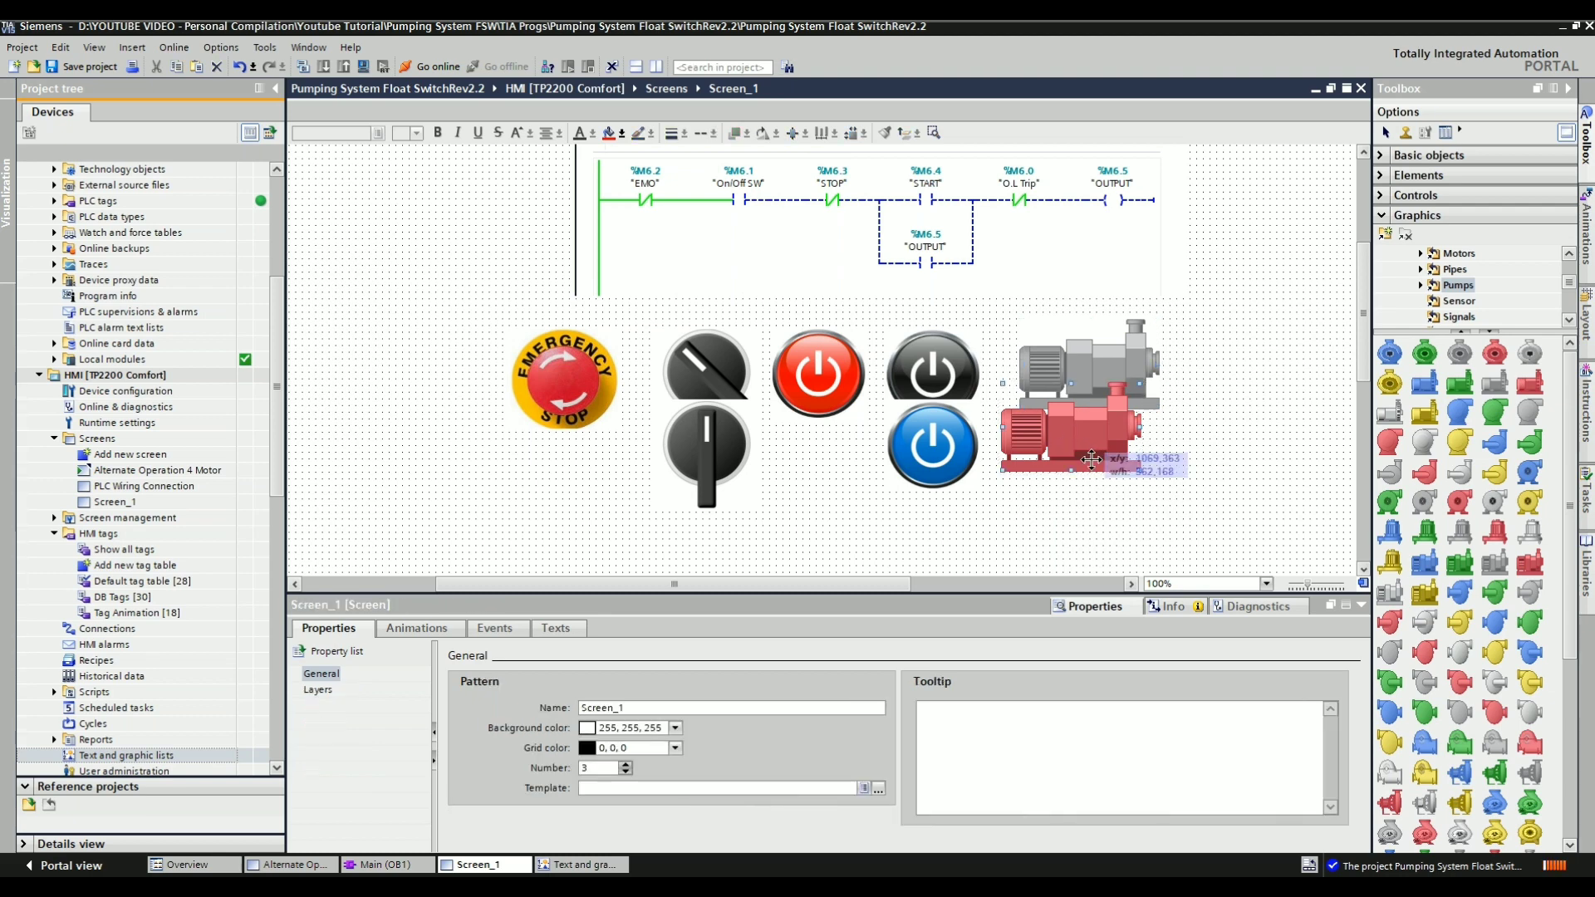
pyautogui.moveTo(1088, 452); pyautogui.dragTo(1112, 479)
# Copy the O.L Trip visibility animation (range 1 to 1, Visible) from the vertical selector switch to the red pump
pyautogui.click(449, 633)
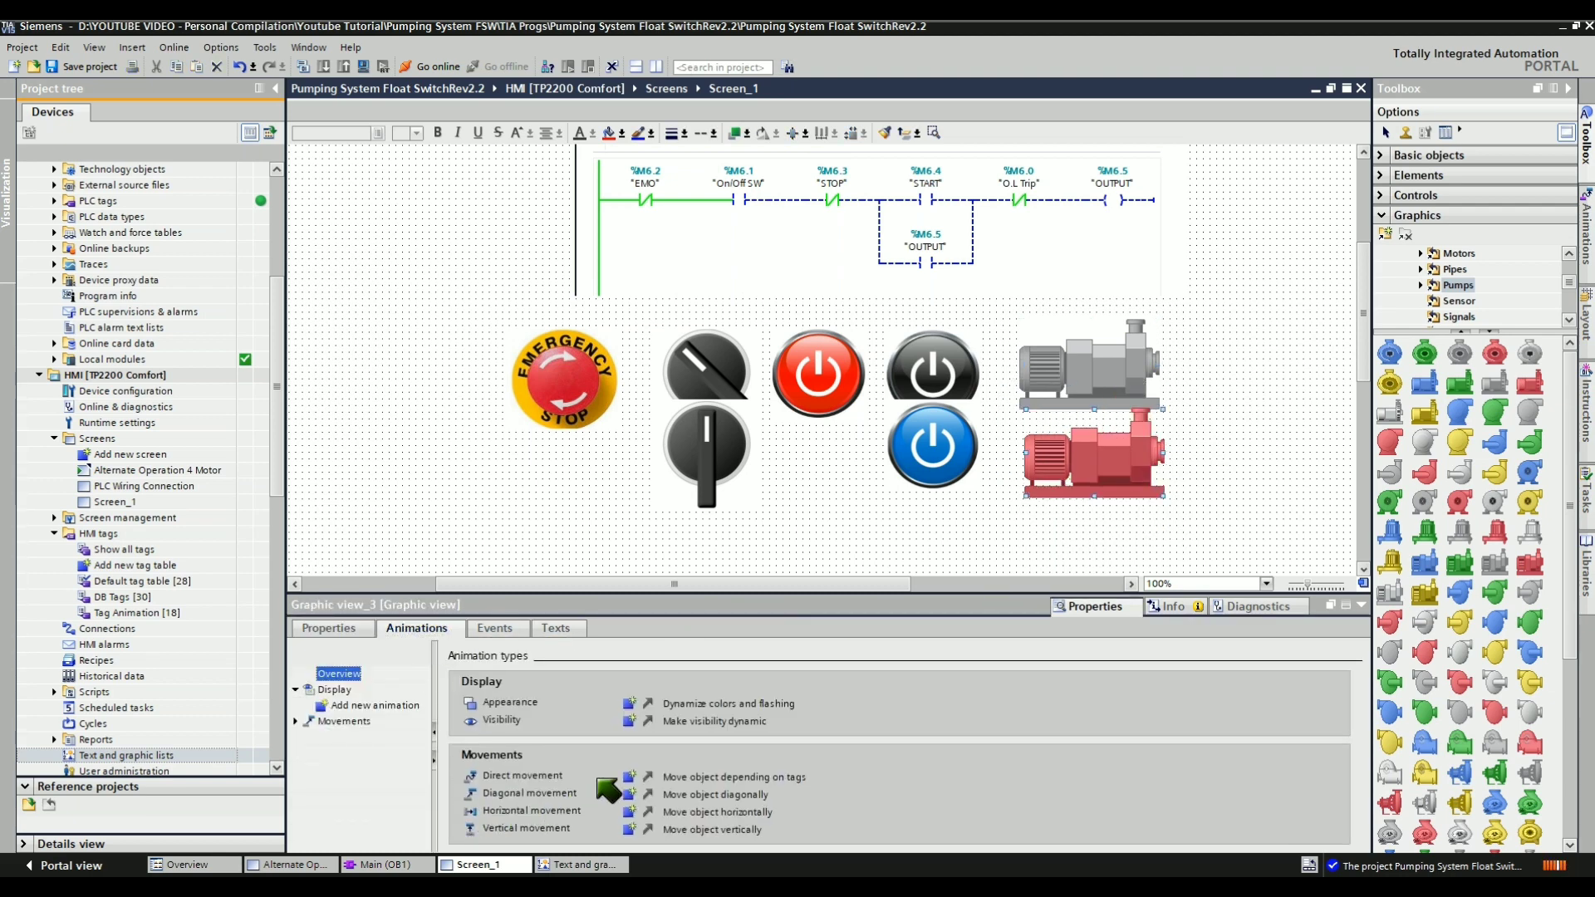
pyautogui.click(715, 463)
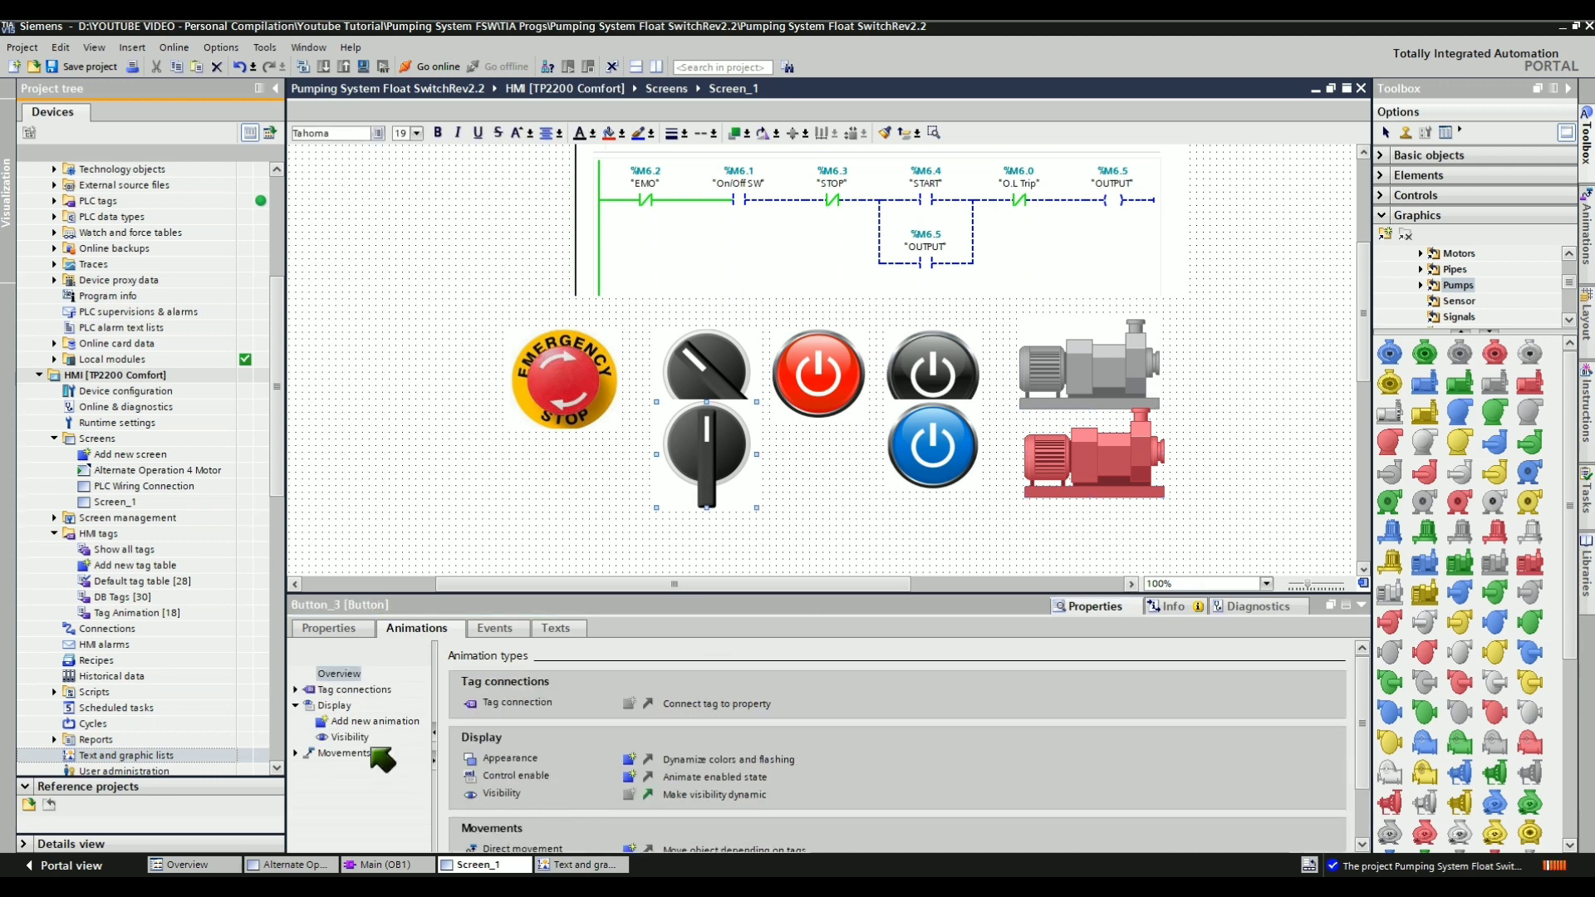
pyautogui.click(347, 737)
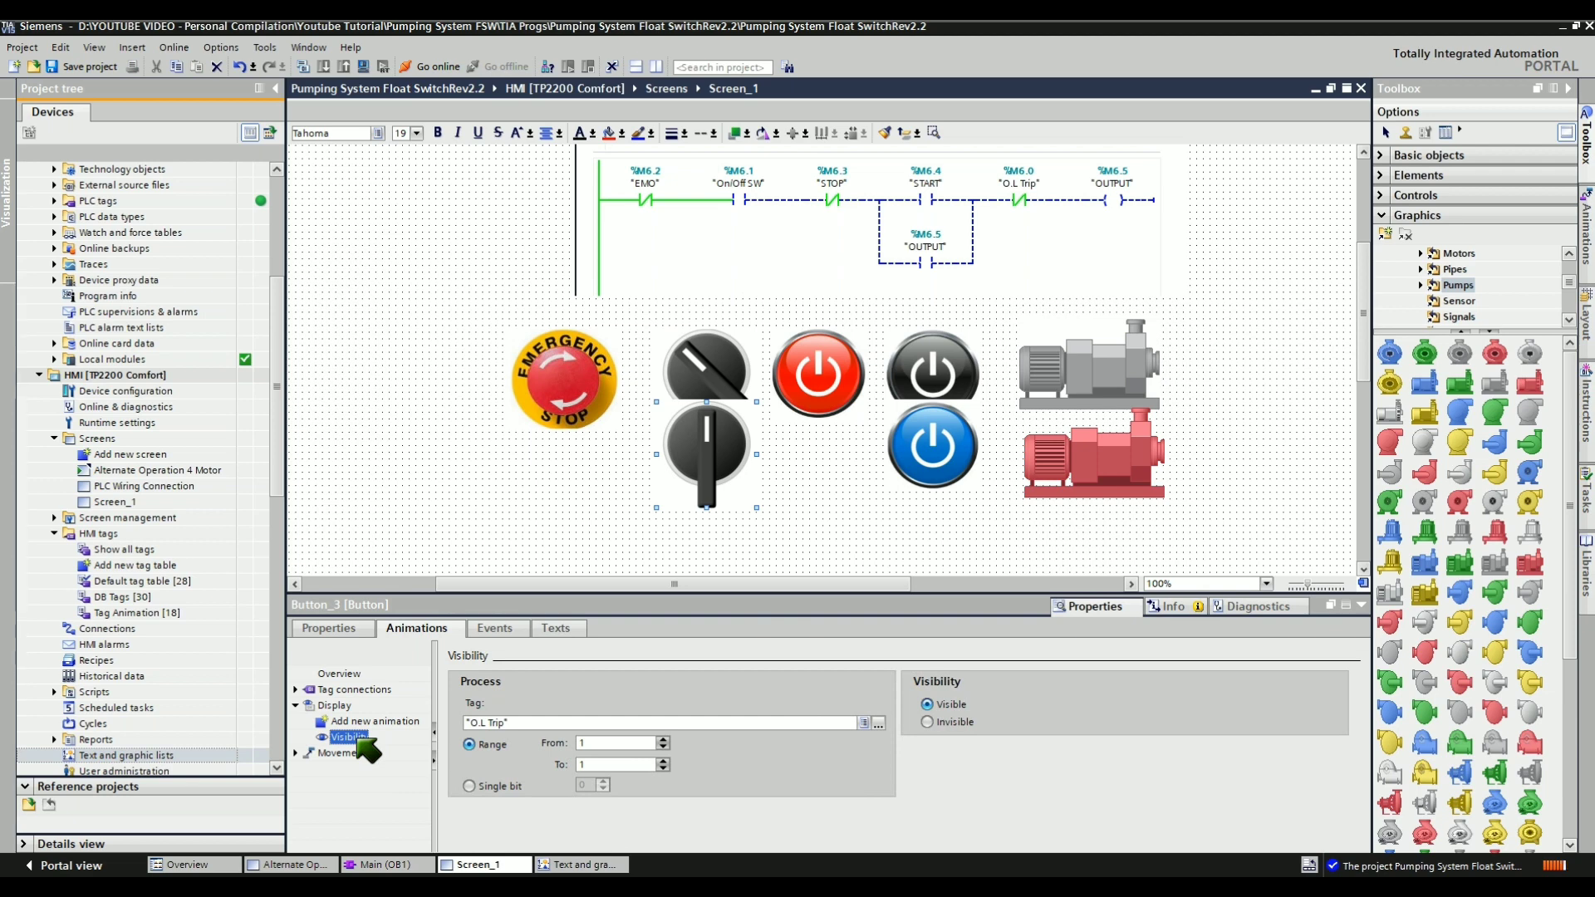
pyautogui.rightClick(357, 737)
pyautogui.click(402, 782)
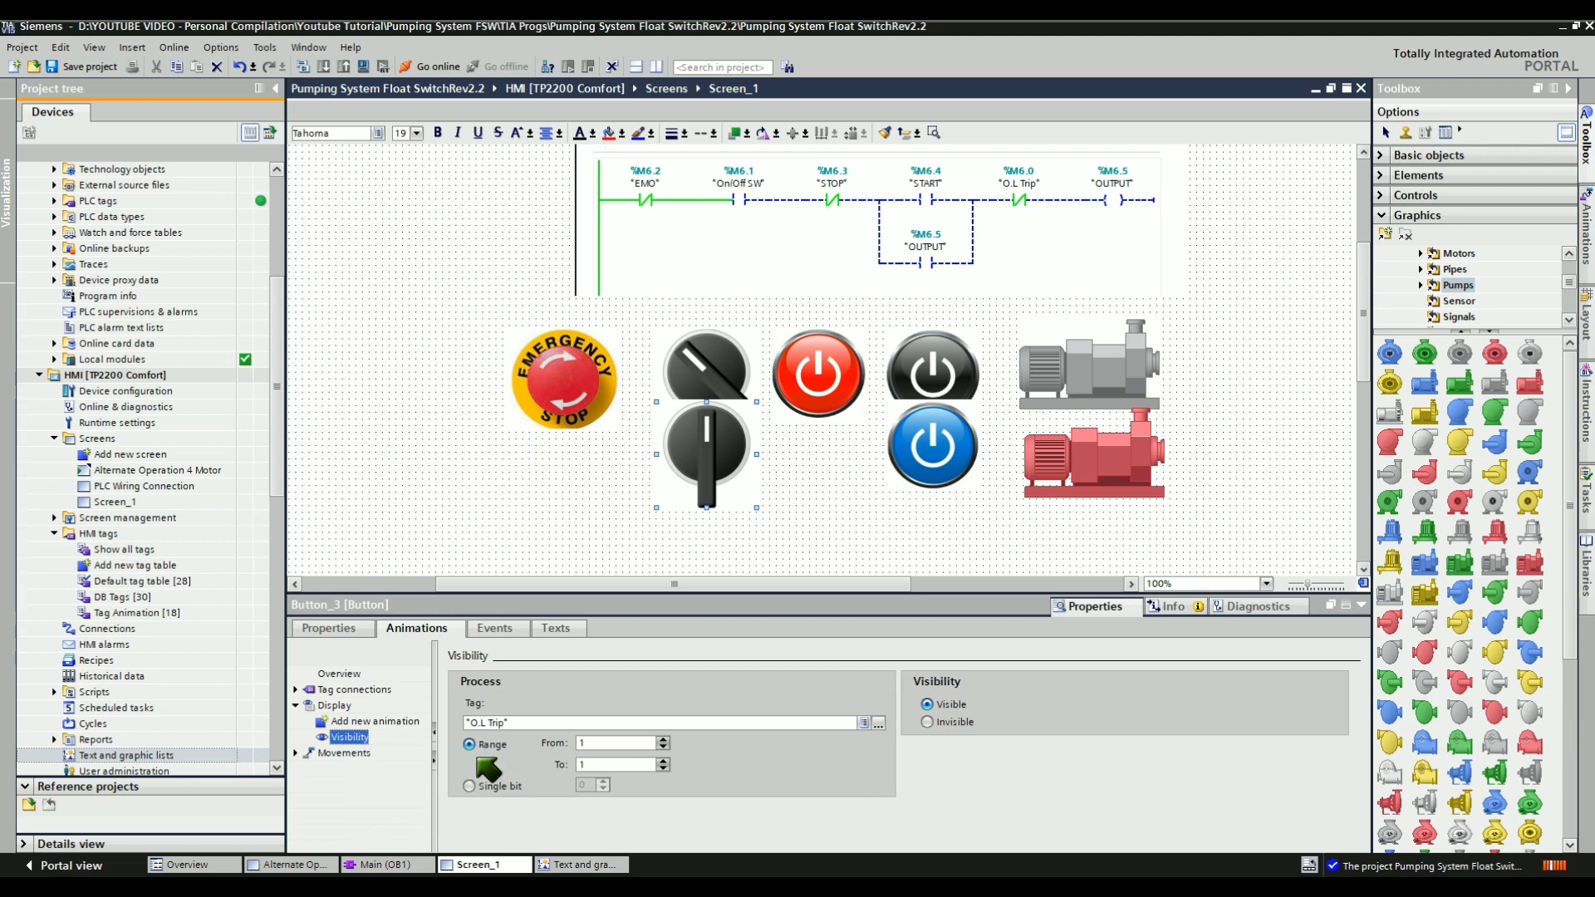
pyautogui.click(1114, 450)
pyautogui.click(345, 707)
pyautogui.rightClick(344, 706)
pyautogui.click(386, 765)
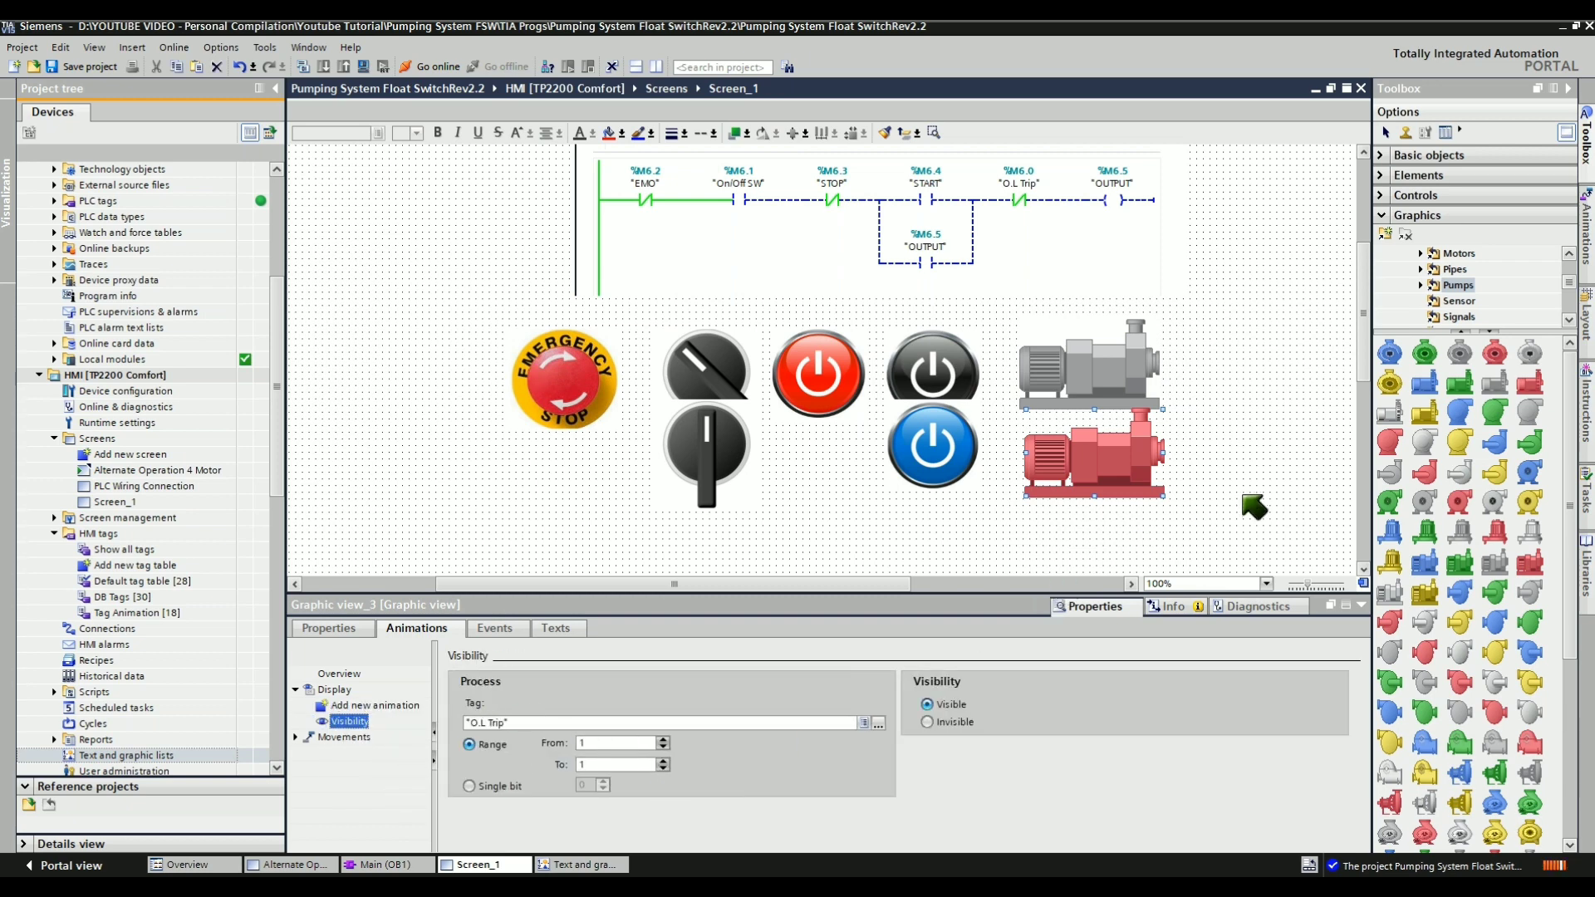
# Move the red pump up so it slightly overlaps the gray pump, then save and compile the project
pyautogui.moveTo(1135, 465); pyautogui.dragTo(1133, 434)
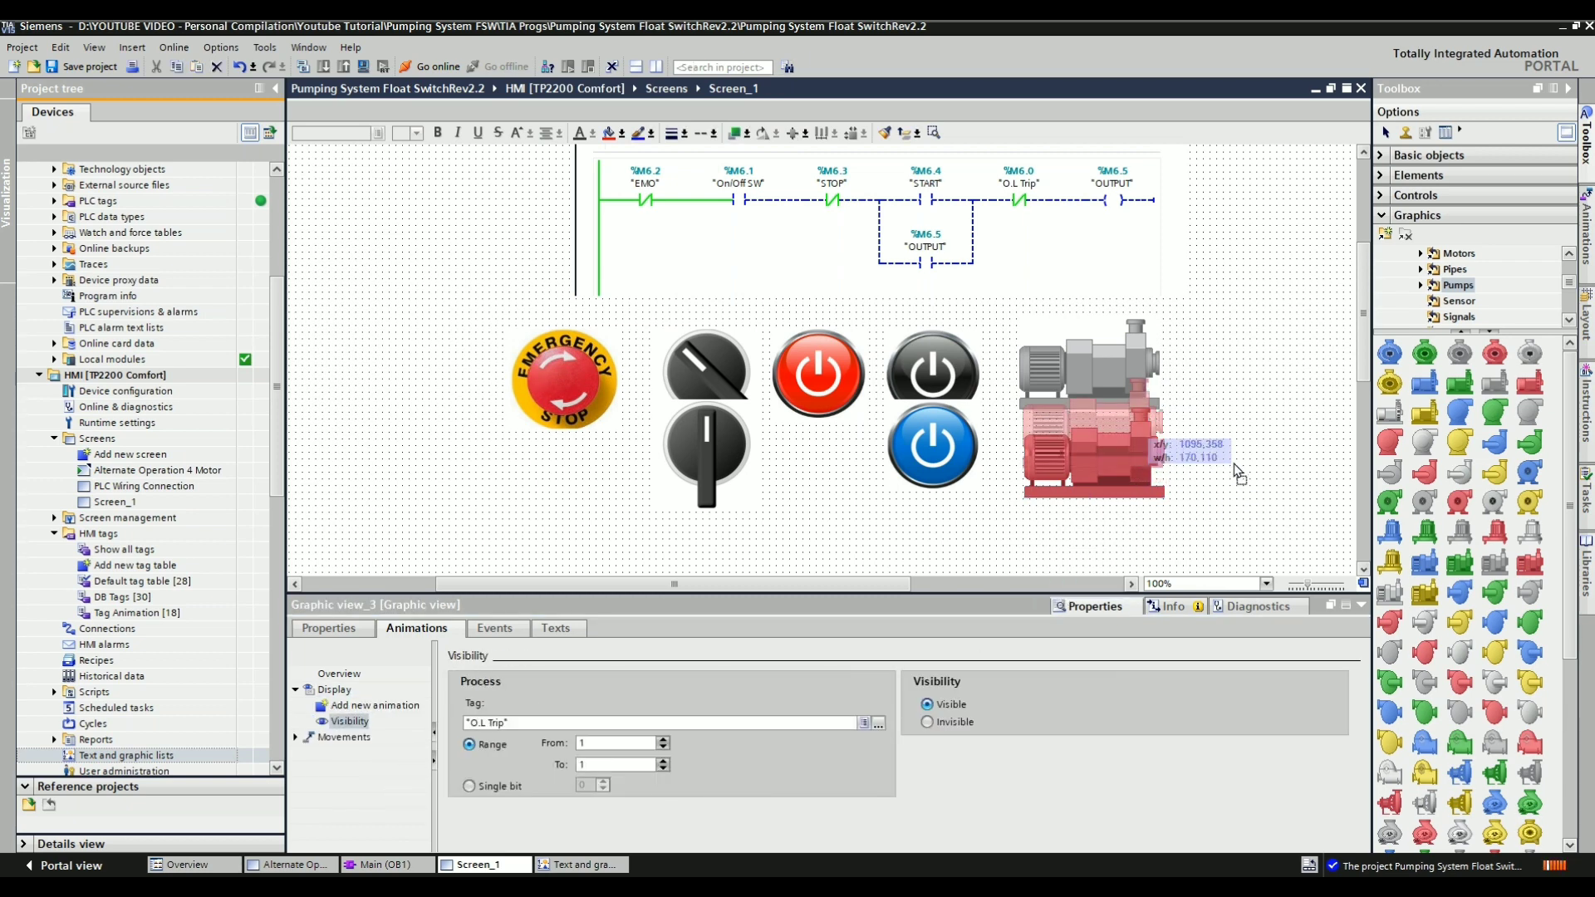
pyautogui.click(1239, 484)
pyautogui.click(98, 67)
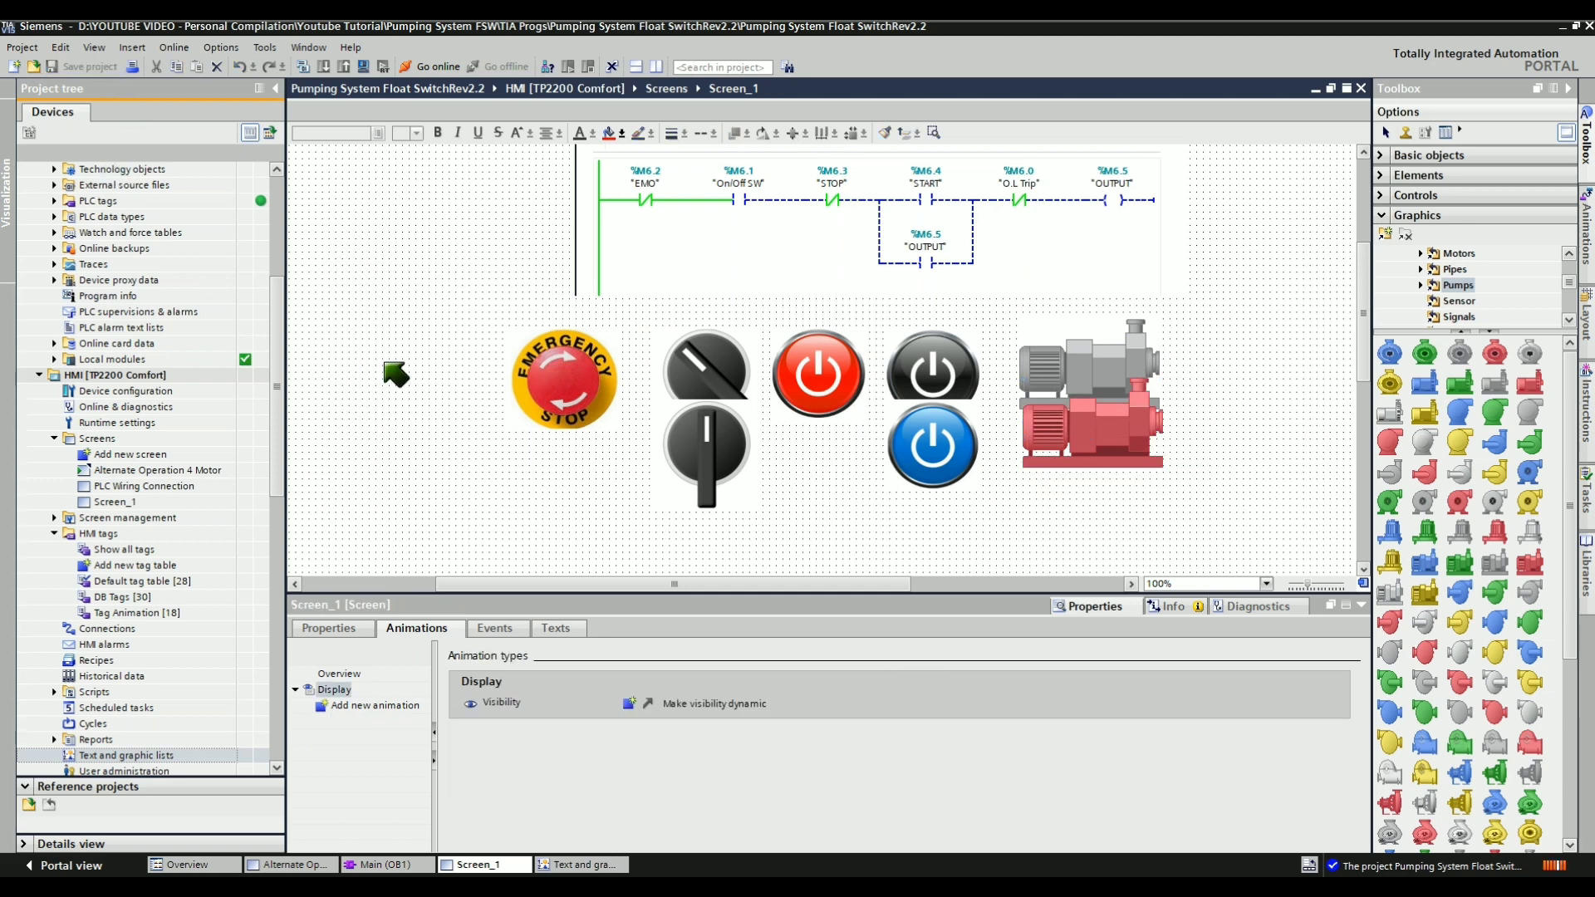
pyautogui.click(495, 629)
pyautogui.click(303, 67)
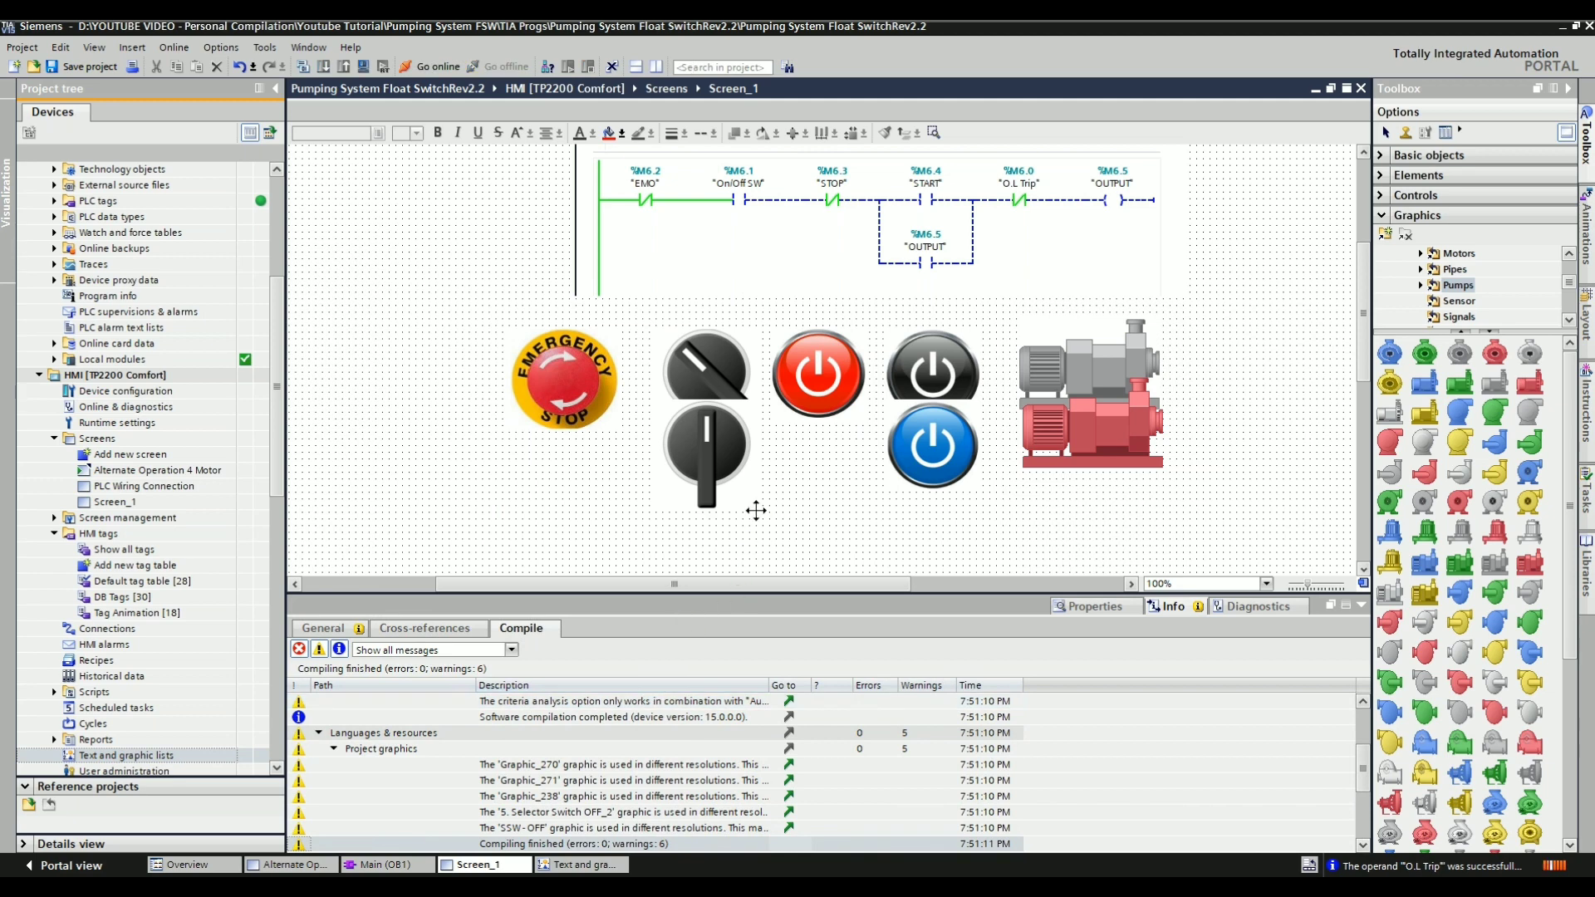
# Center the stacked graphics on each other: both selector switches, the black and blue START buttons, and the gray and red pumps
pyautogui.click(705, 365)
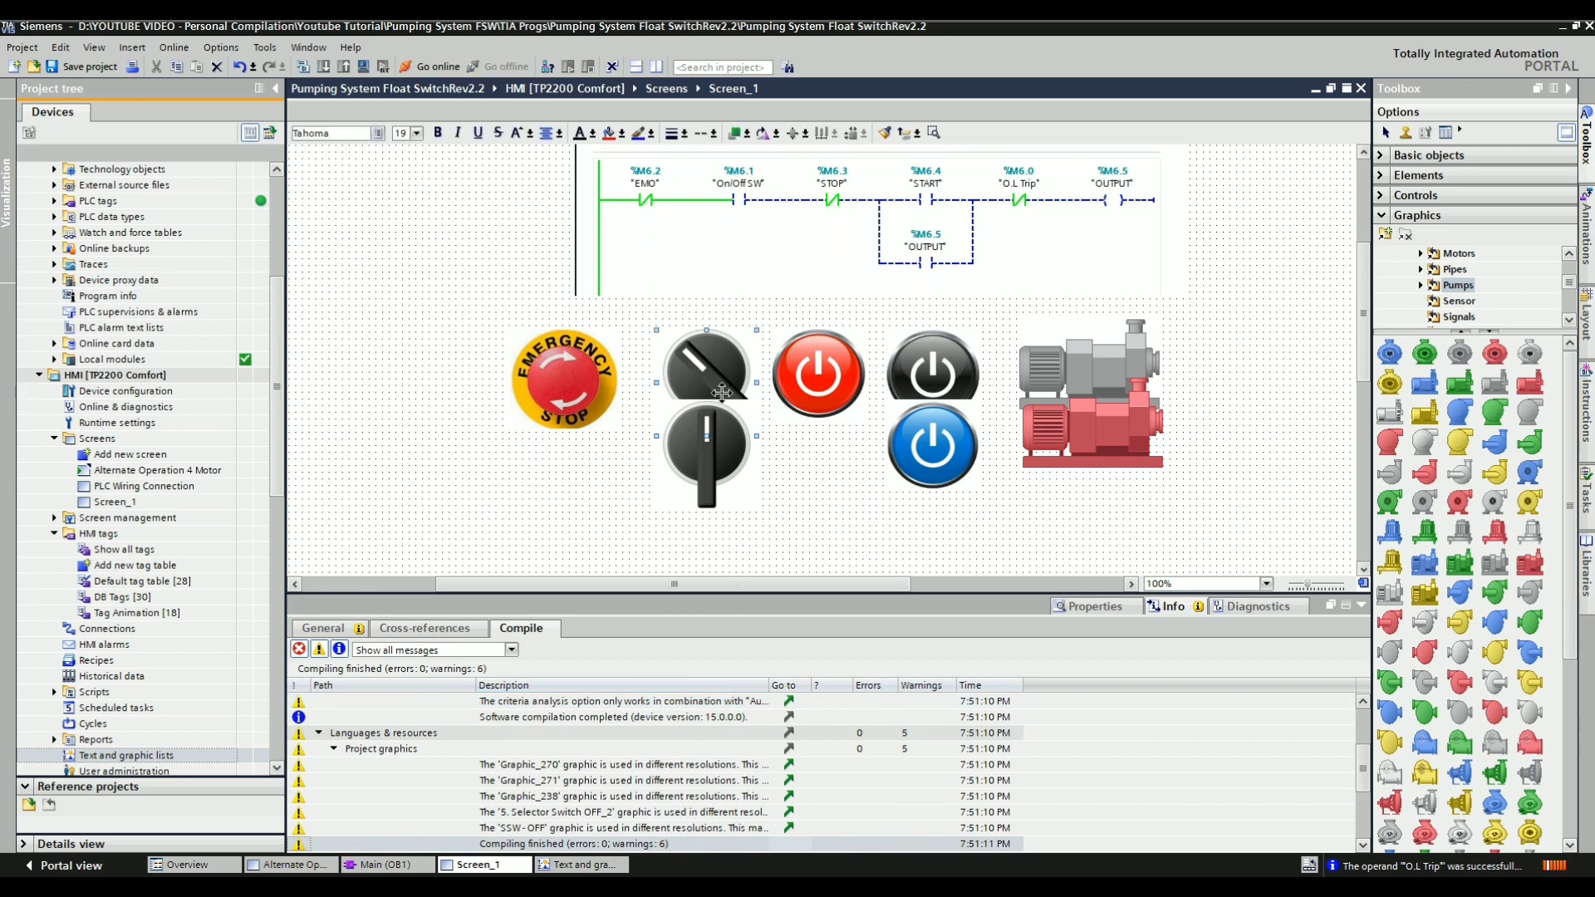
pyautogui.keyDown('shift'); pyautogui.click(727, 461); pyautogui.keyUp('shift')
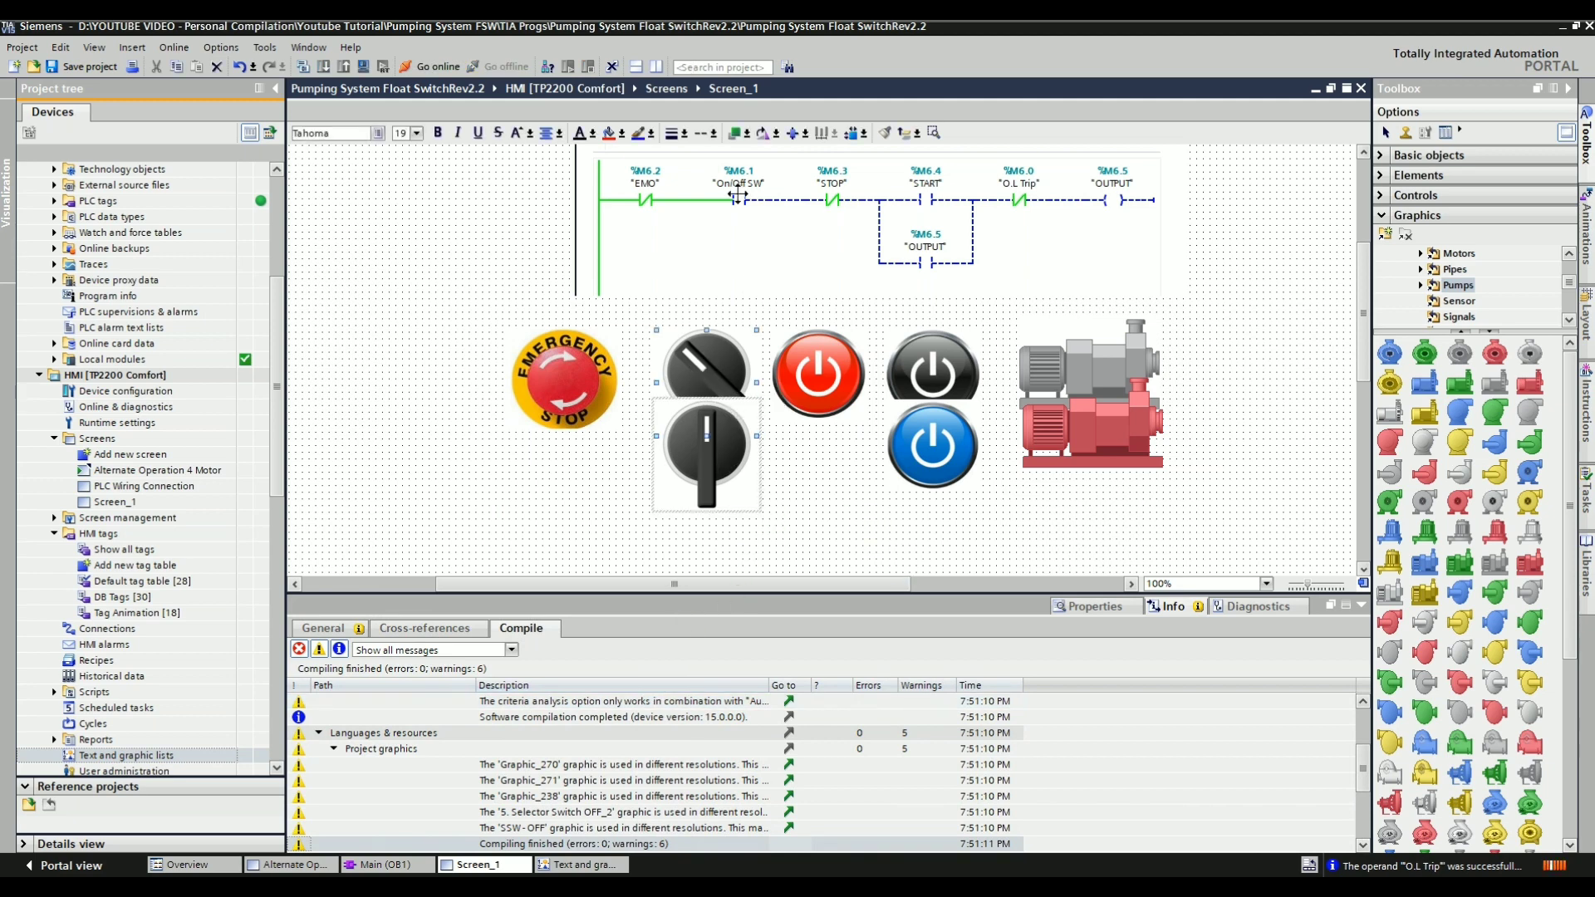
pyautogui.click(791, 134)
pyautogui.click(937, 374)
pyautogui.click(926, 451)
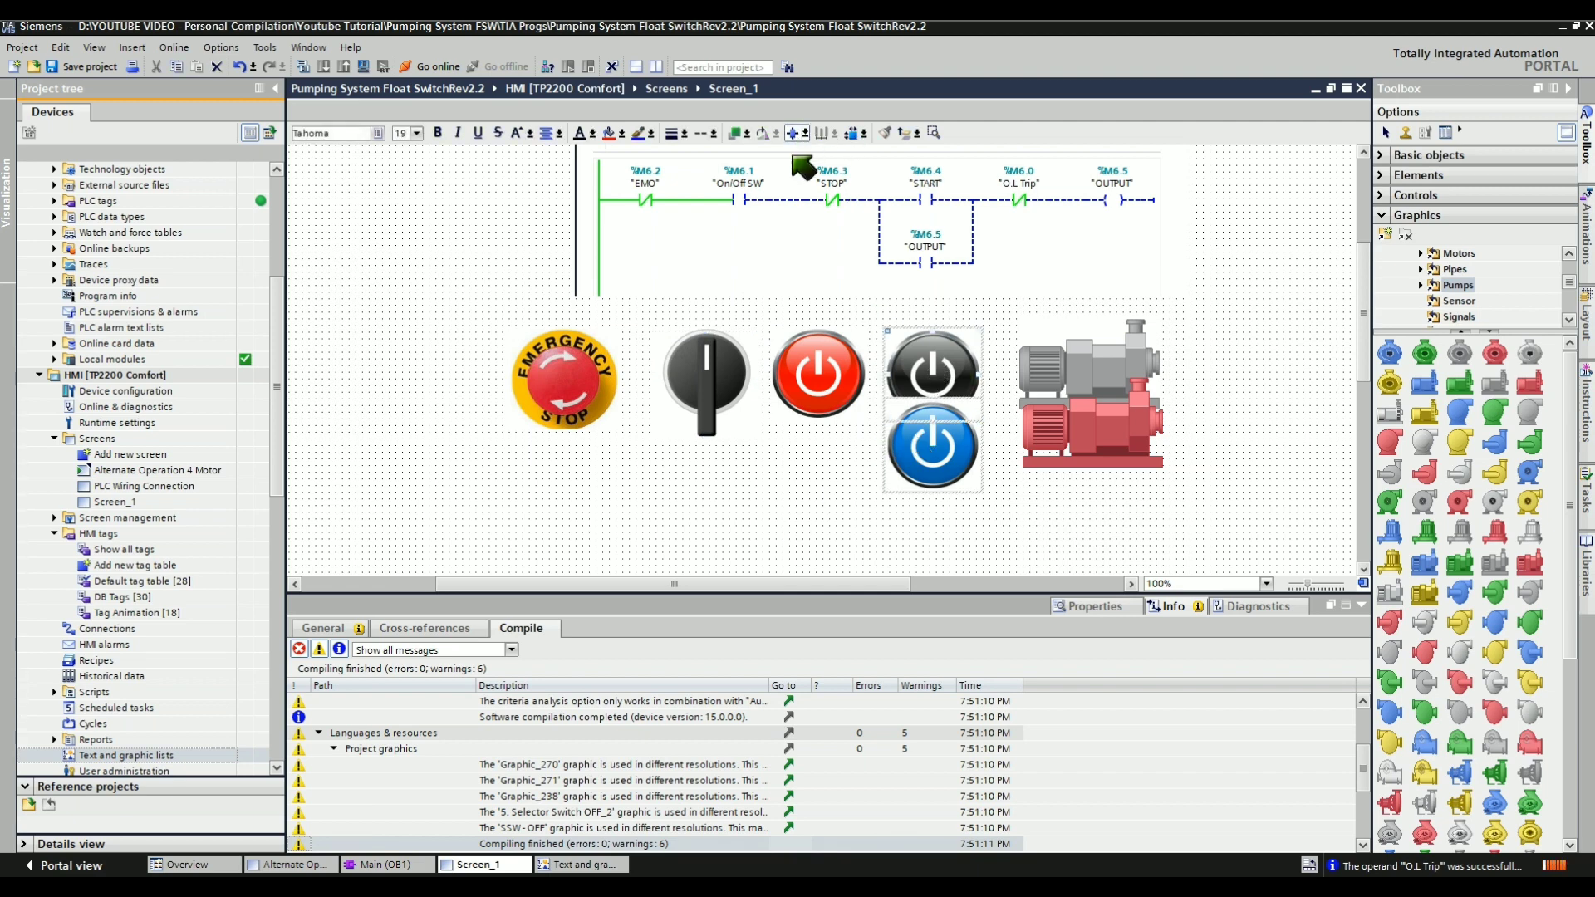
pyautogui.click(831, 503)
pyautogui.click(1088, 382)
pyautogui.moveTo(1088, 382); pyautogui.dragTo(1081, 434)
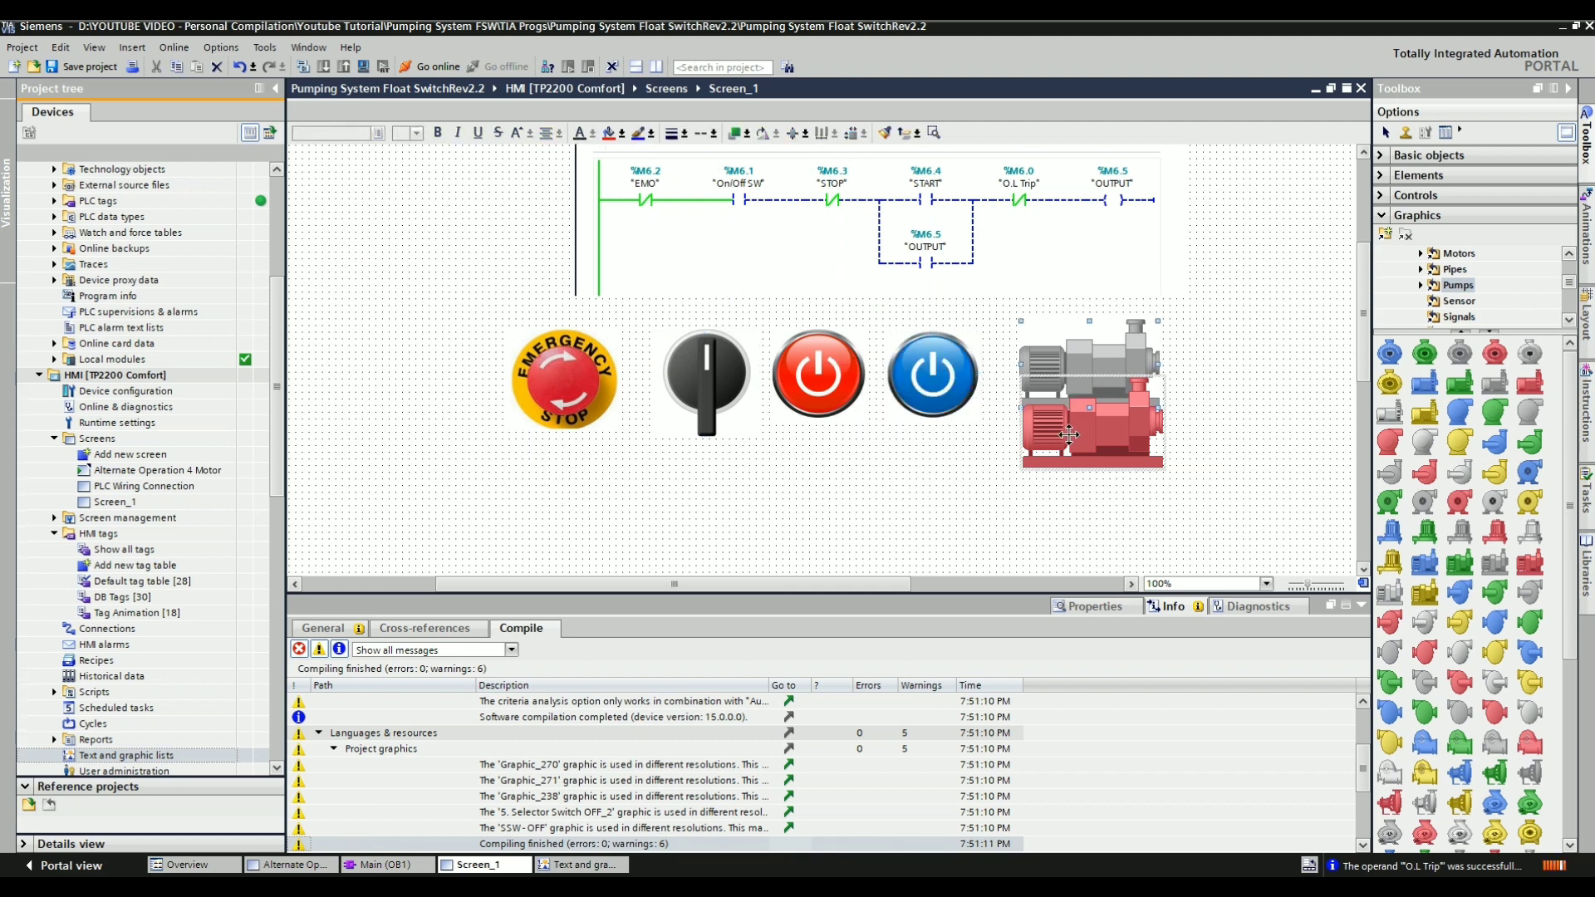
pyautogui.click(691, 483)
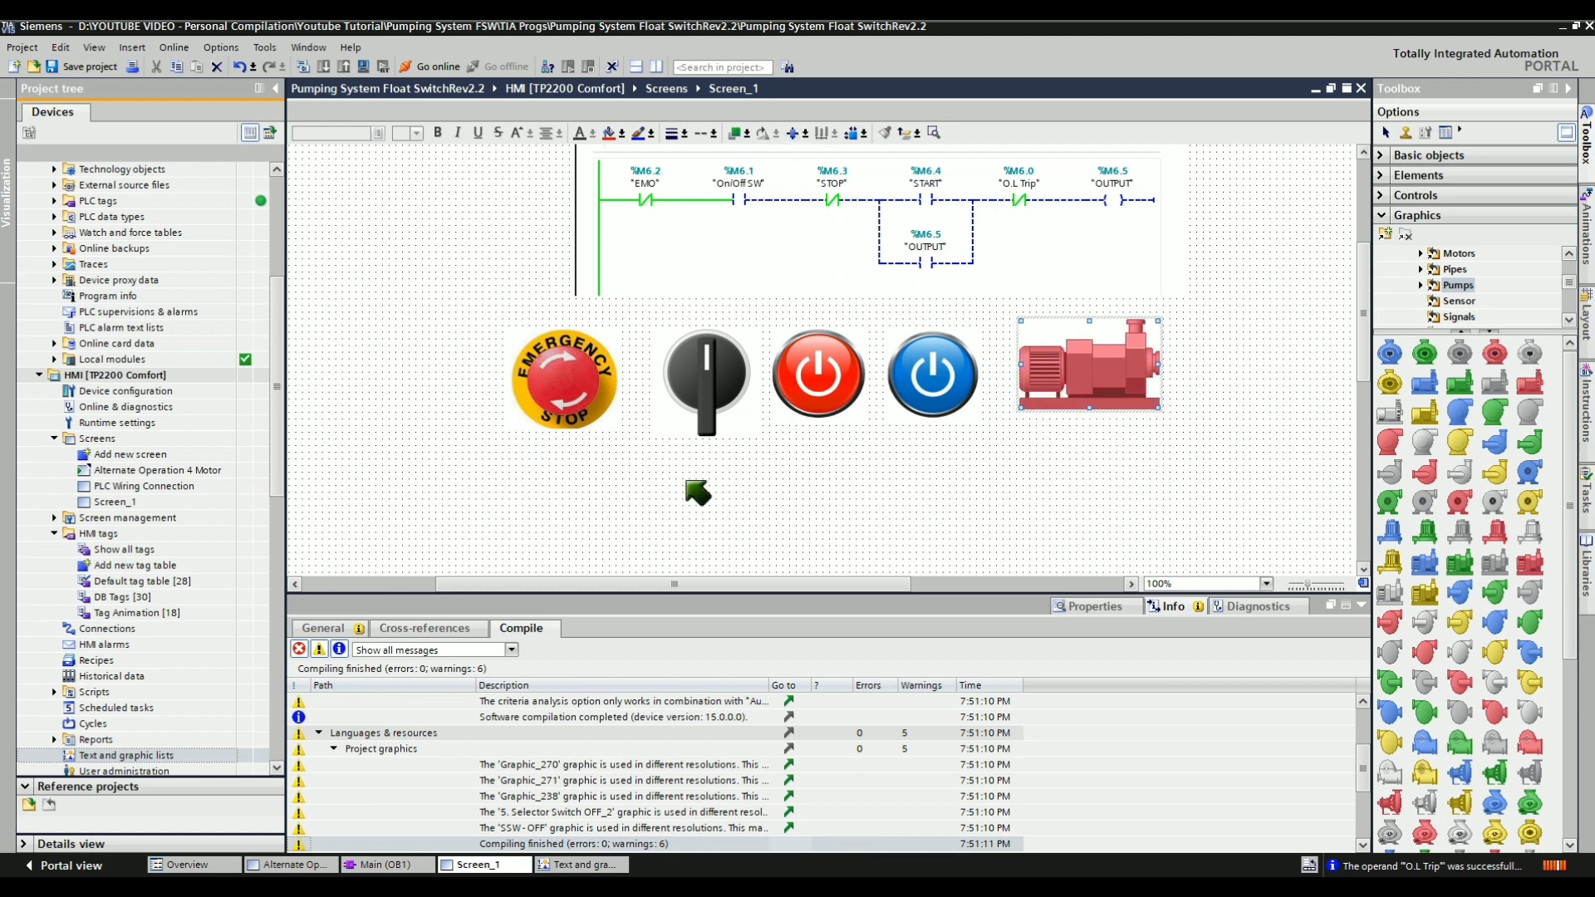
# Start the HMI runtime from the saved project and arrange its window beside Network 3 of Main (OB1) with all controls in view
pyautogui.click(94, 62)
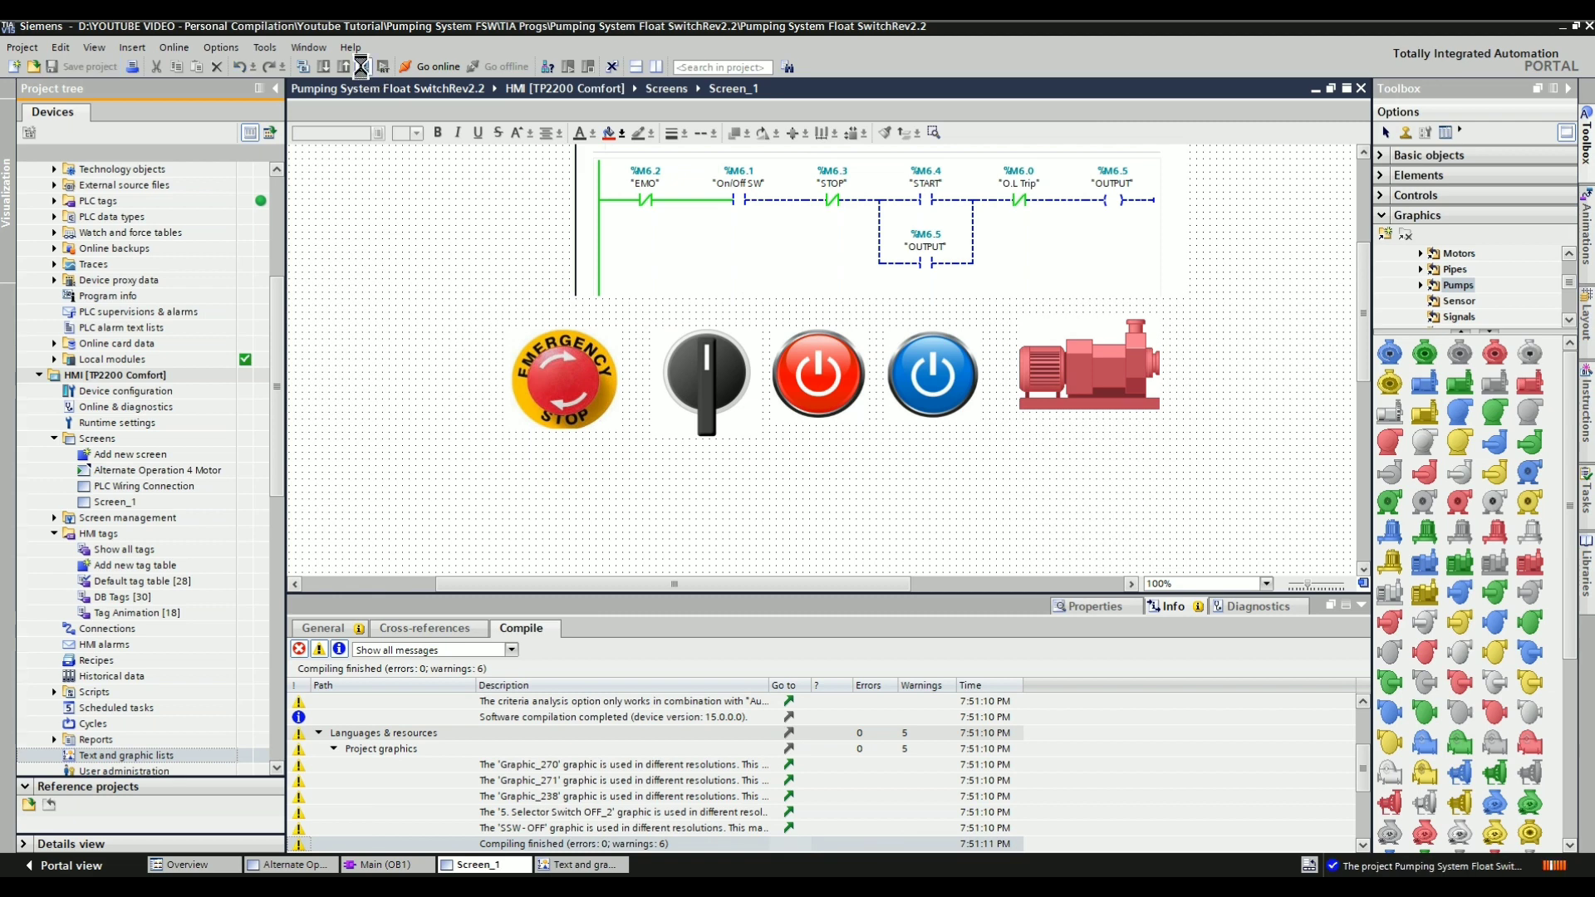
pyautogui.hotkey('ctrl', 'b')
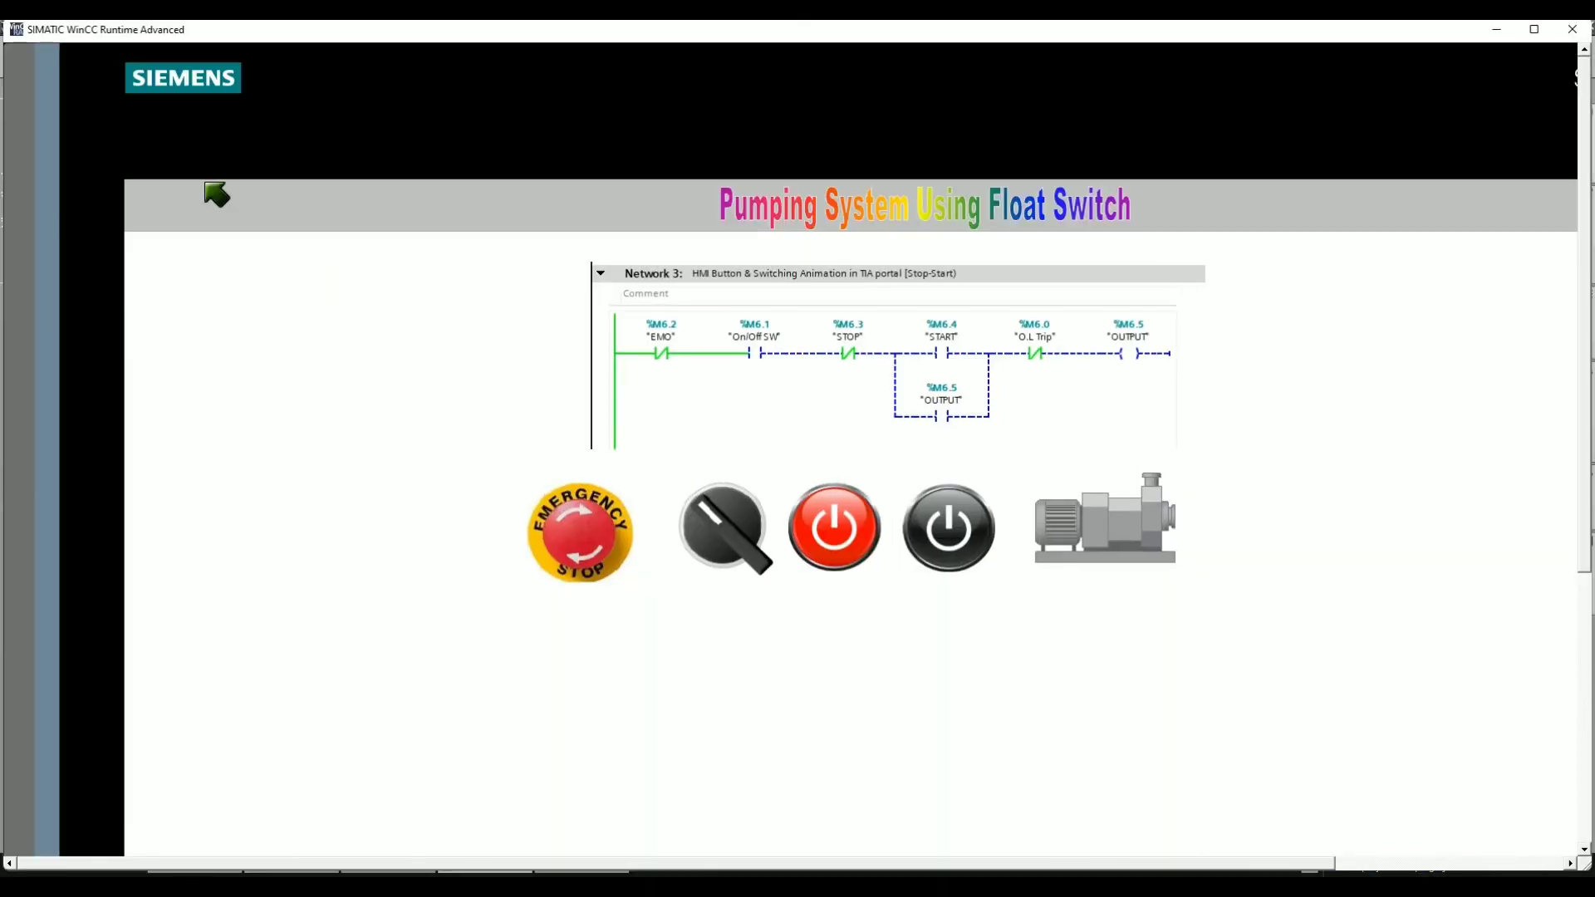
pyautogui.moveTo(41, 31); pyautogui.dragTo(946, 27)
pyautogui.click(369, 865)
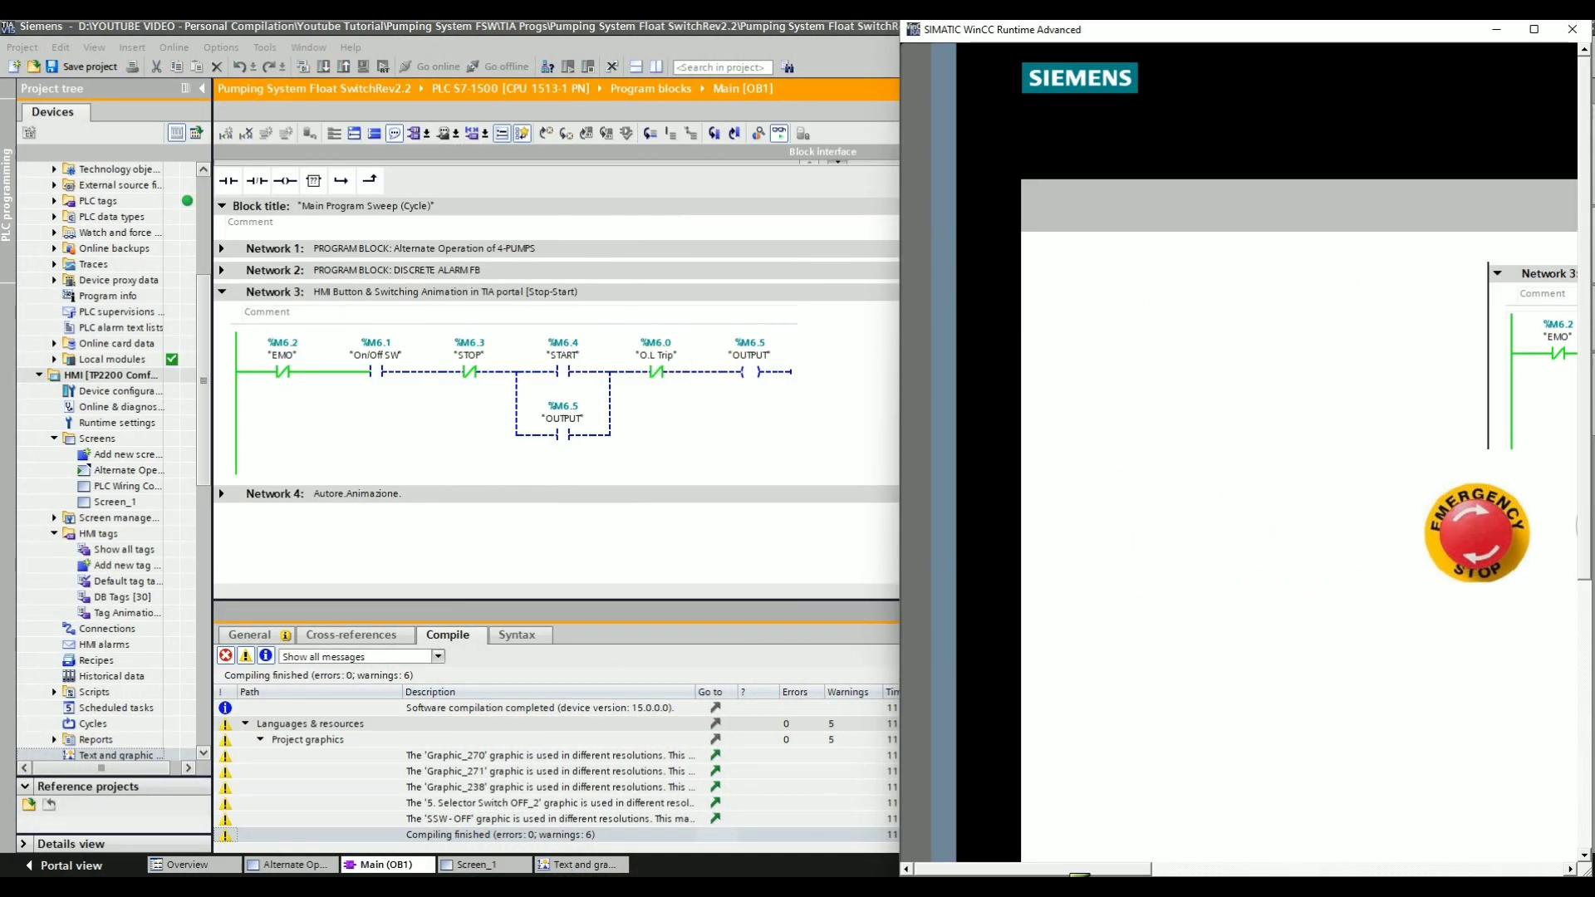
pyautogui.moveTo(1078, 872); pyautogui.dragTo(1254, 872)
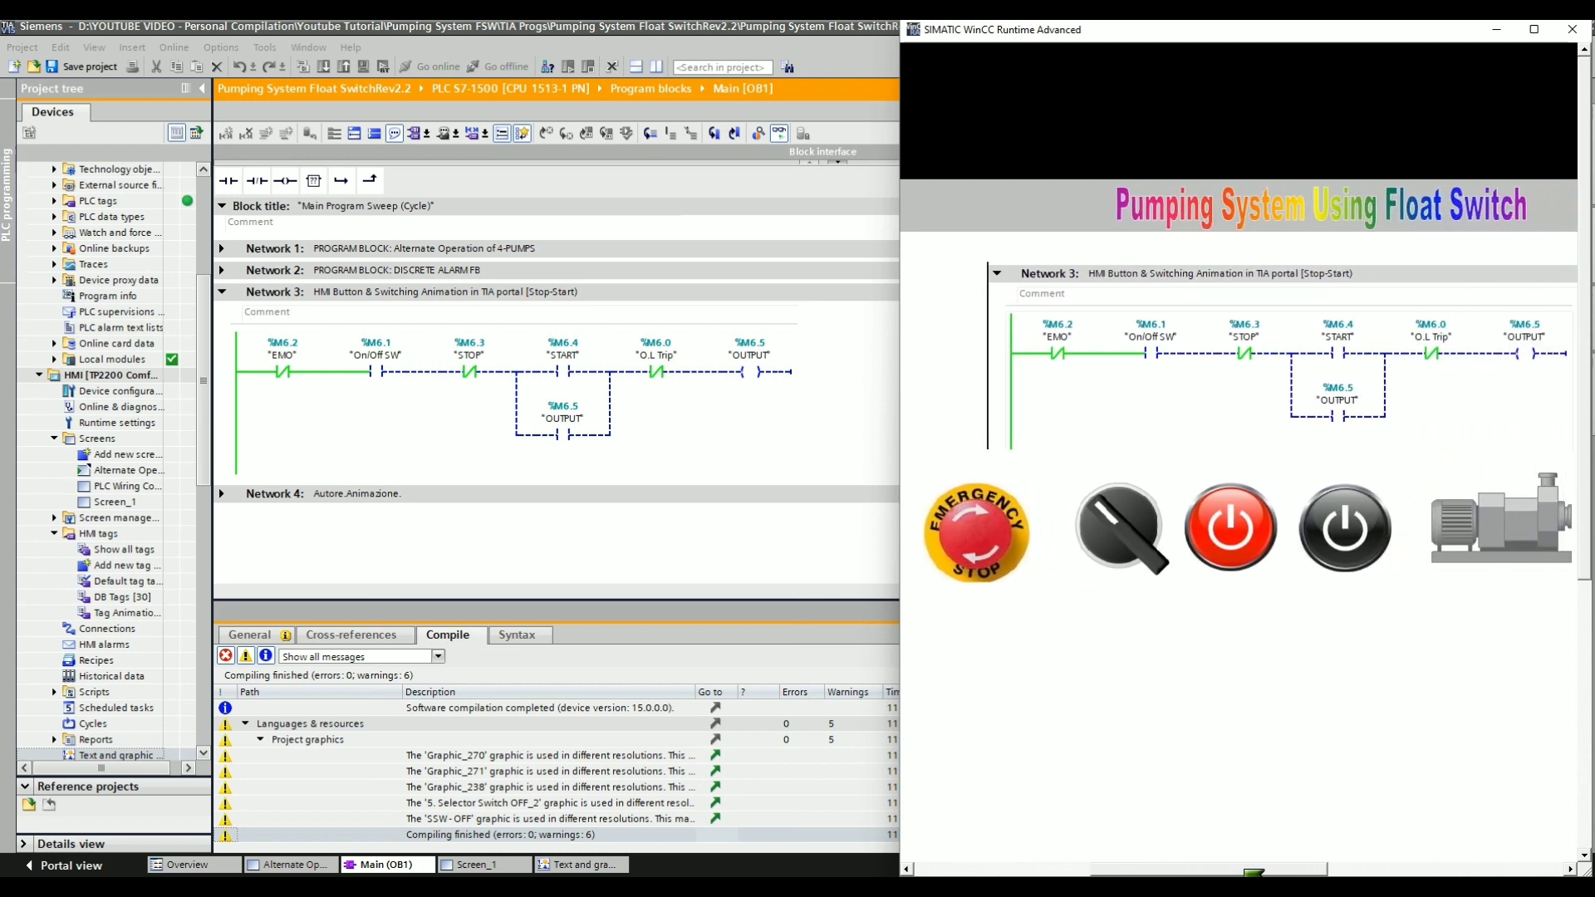
pyautogui.moveTo(898, 430); pyautogui.dragTo(830, 434)
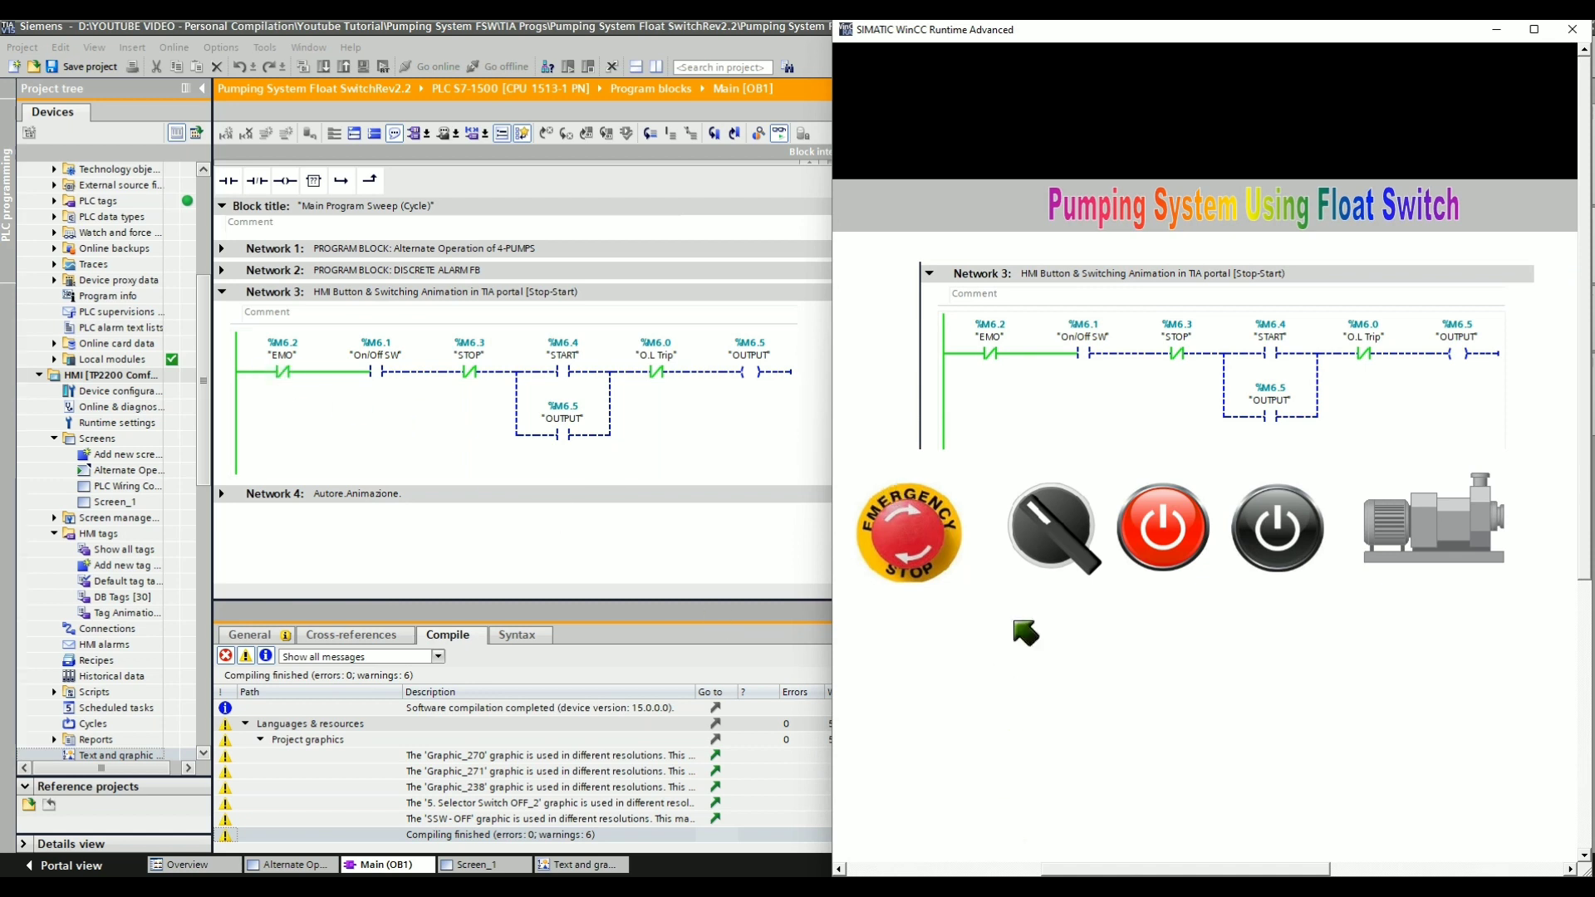
# Test the emergency stop and the On/Off selector in the runtime, leaving the emergency stop released and the selector on
pyautogui.click(916, 544)
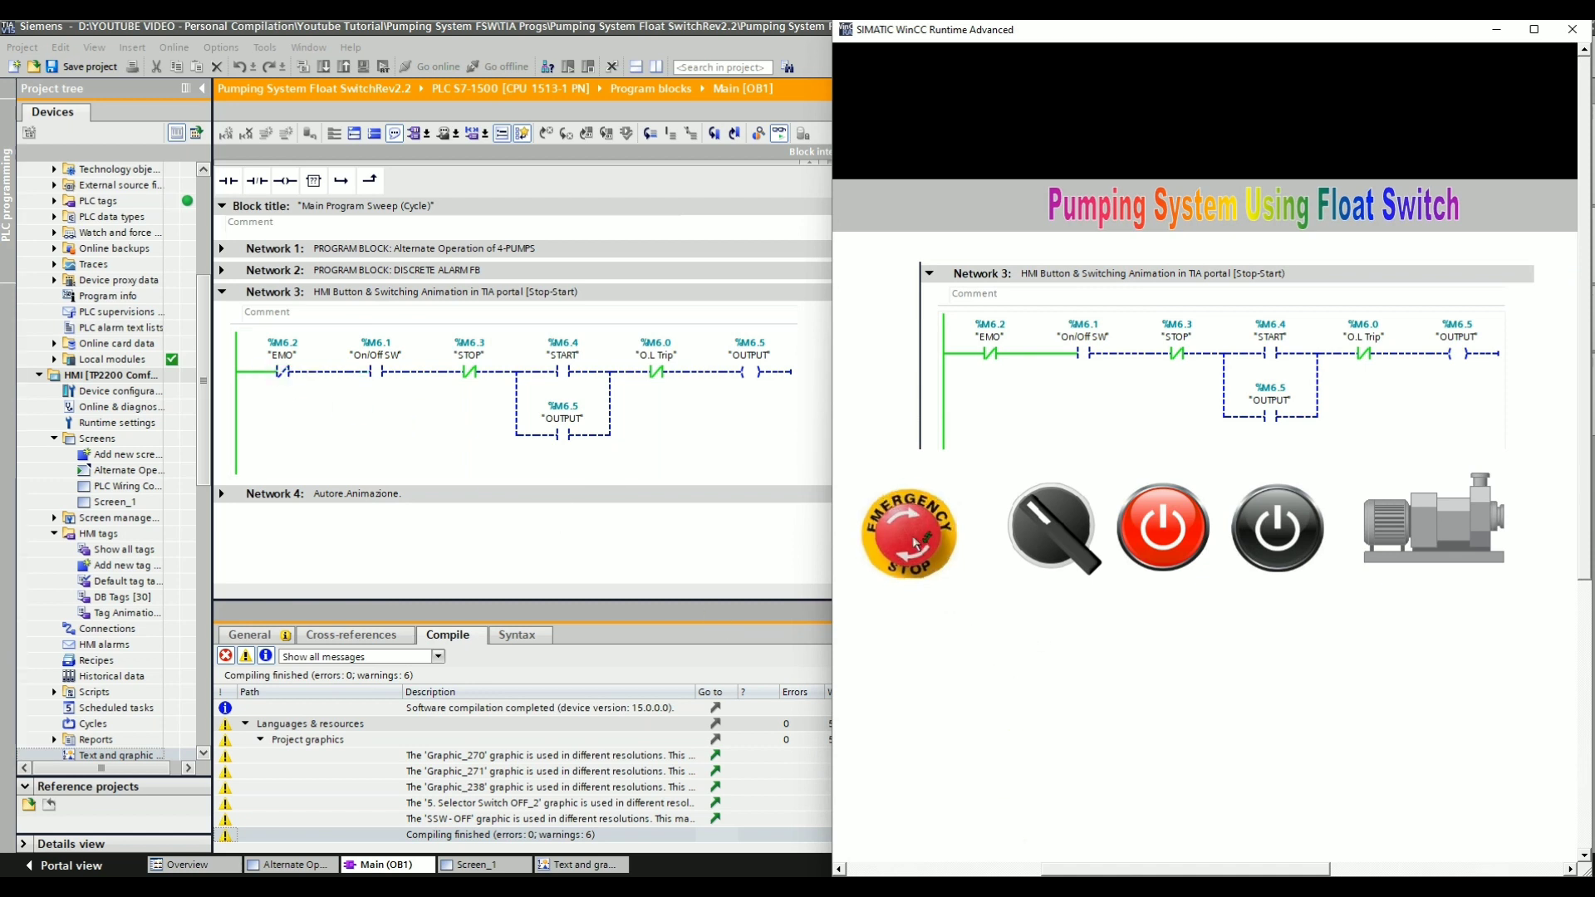
pyautogui.click(1072, 553)
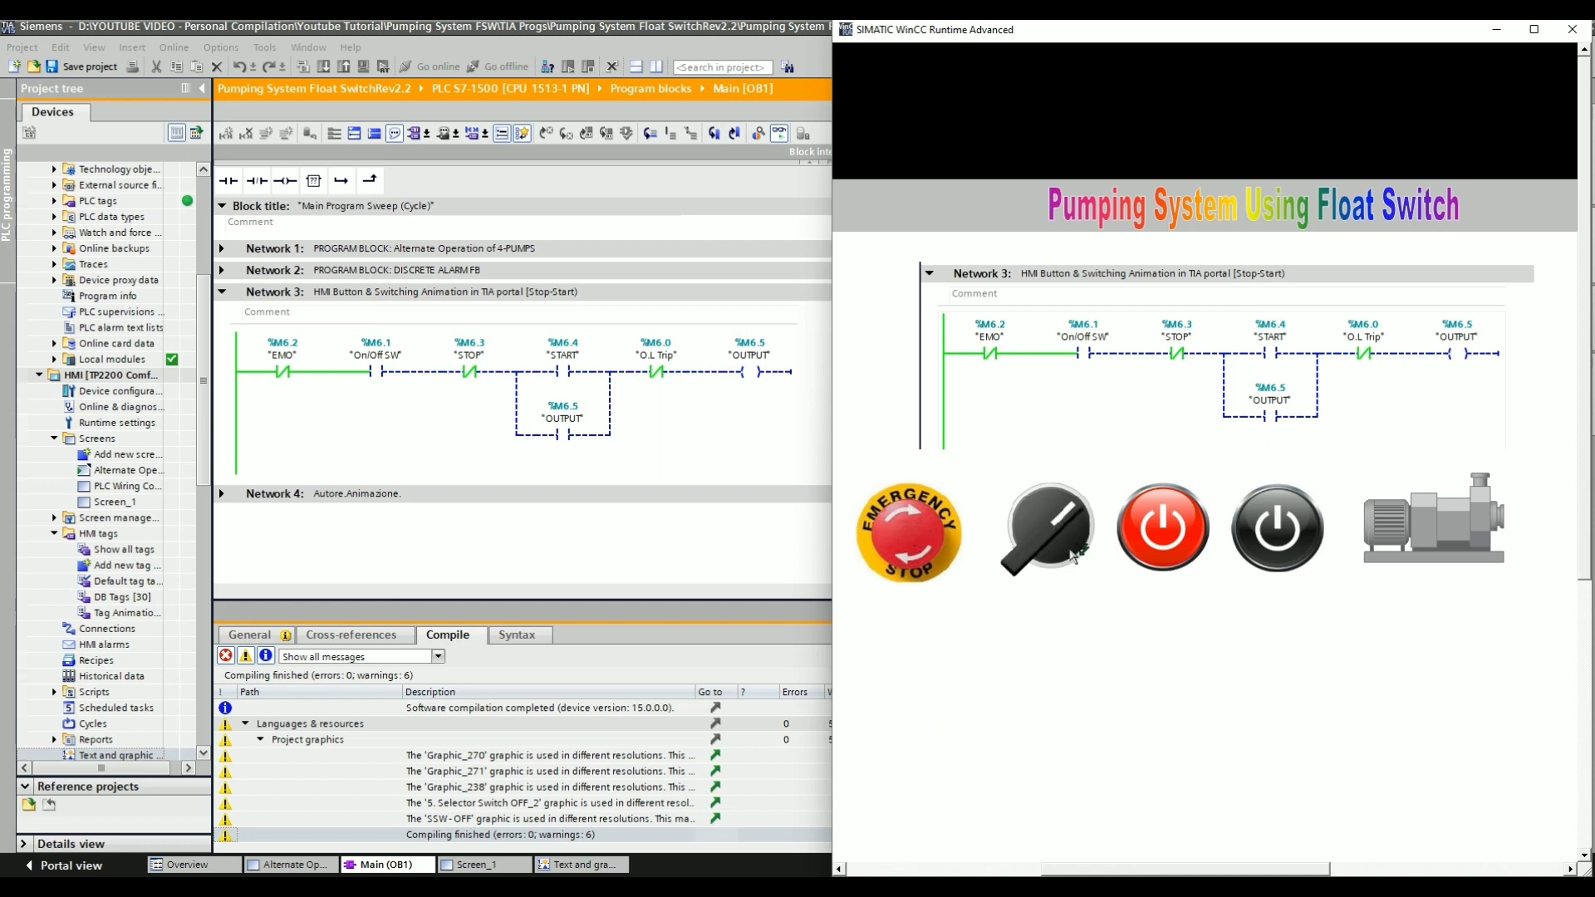
pyautogui.click(1045, 562)
pyautogui.click(1045, 564)
# Test the red STOP and black START buttons in the runtime by starting, stopping and restarting the pump
pyautogui.click(1166, 546)
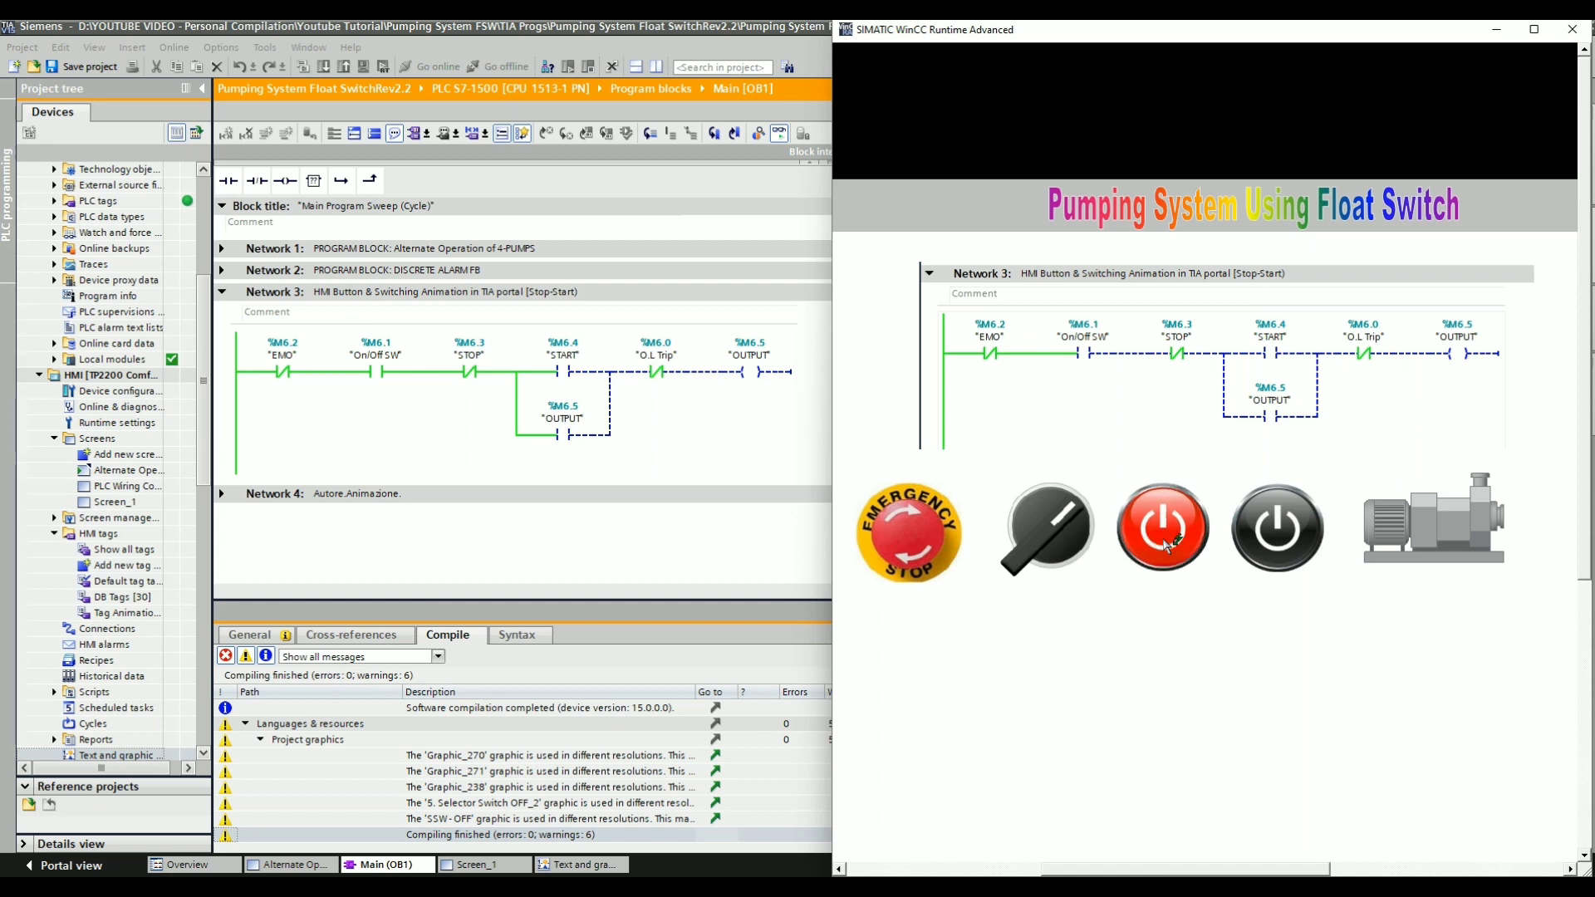
pyautogui.click(1167, 545)
pyautogui.click(1253, 540)
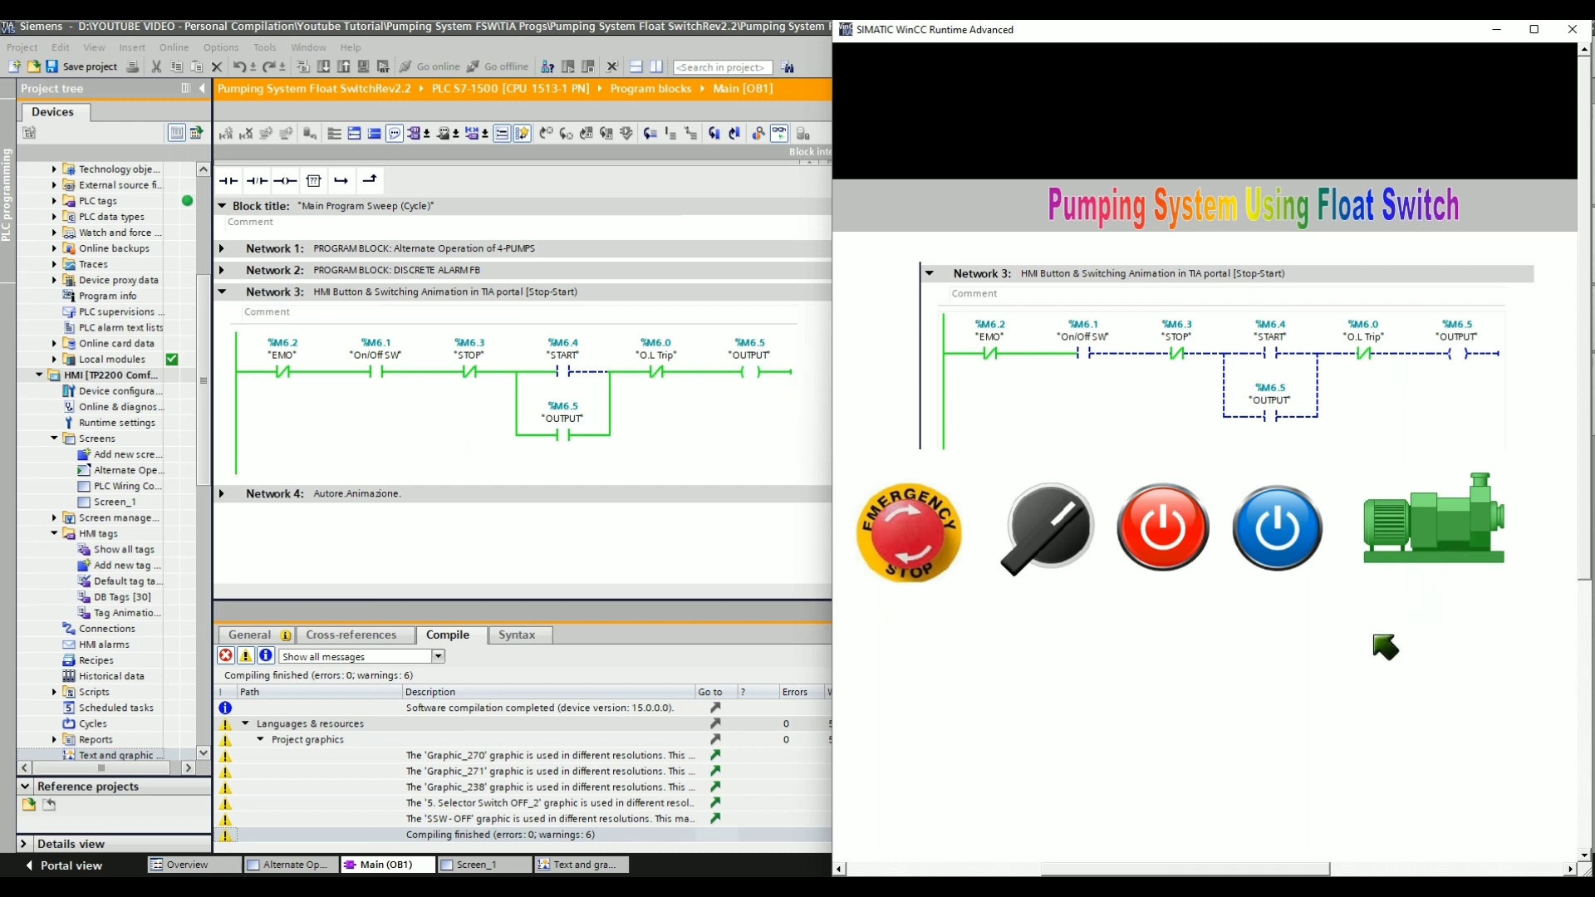
pyautogui.click(1146, 536)
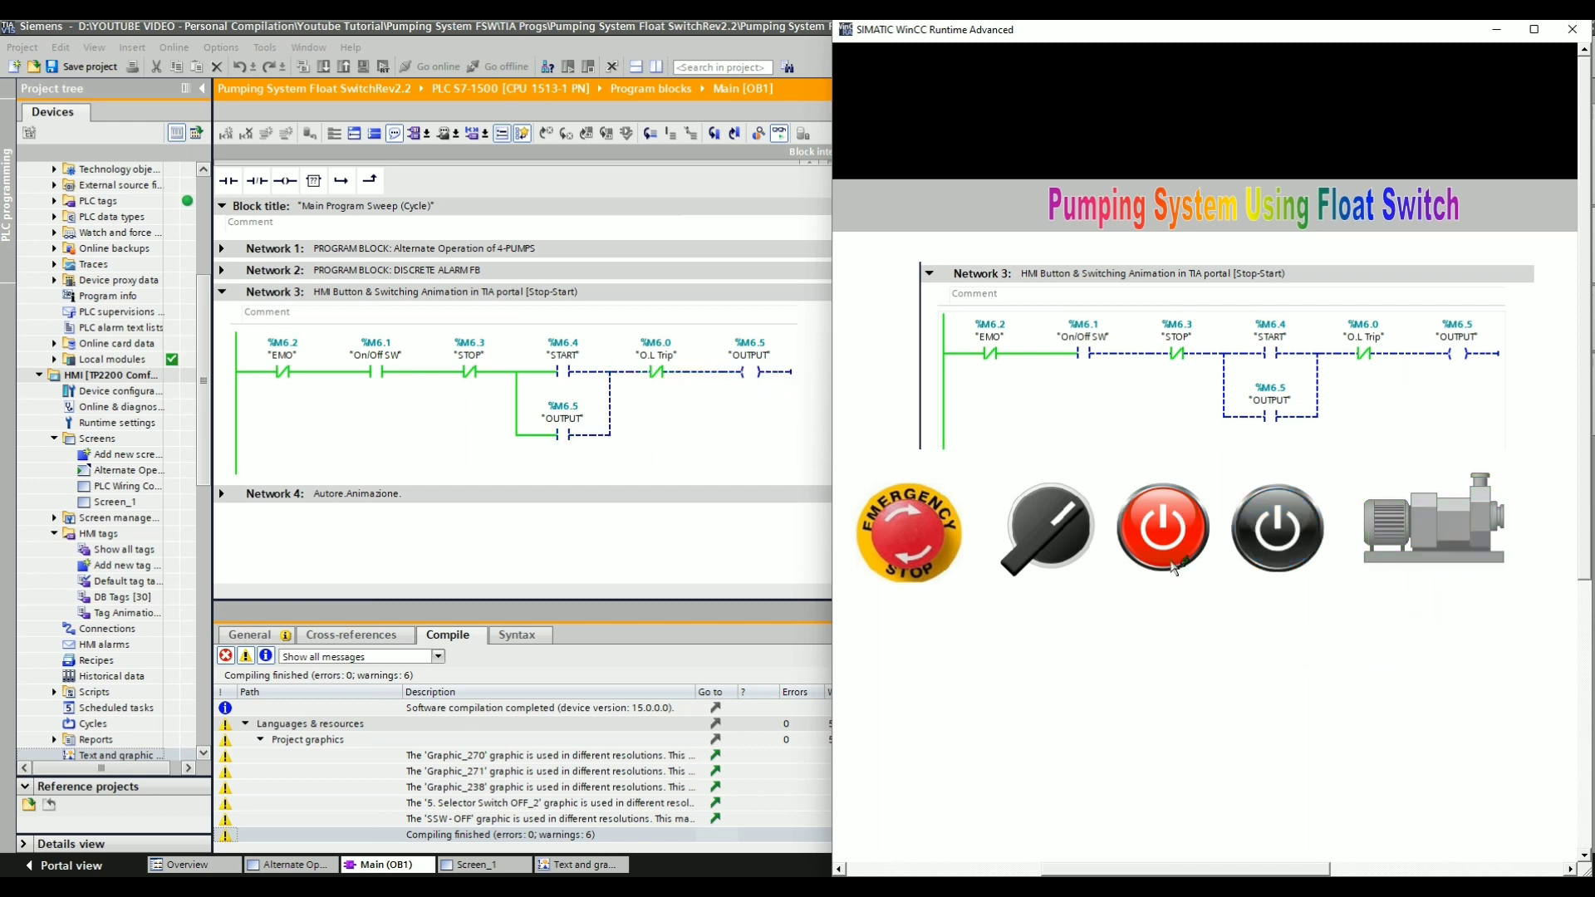
pyautogui.click(1264, 558)
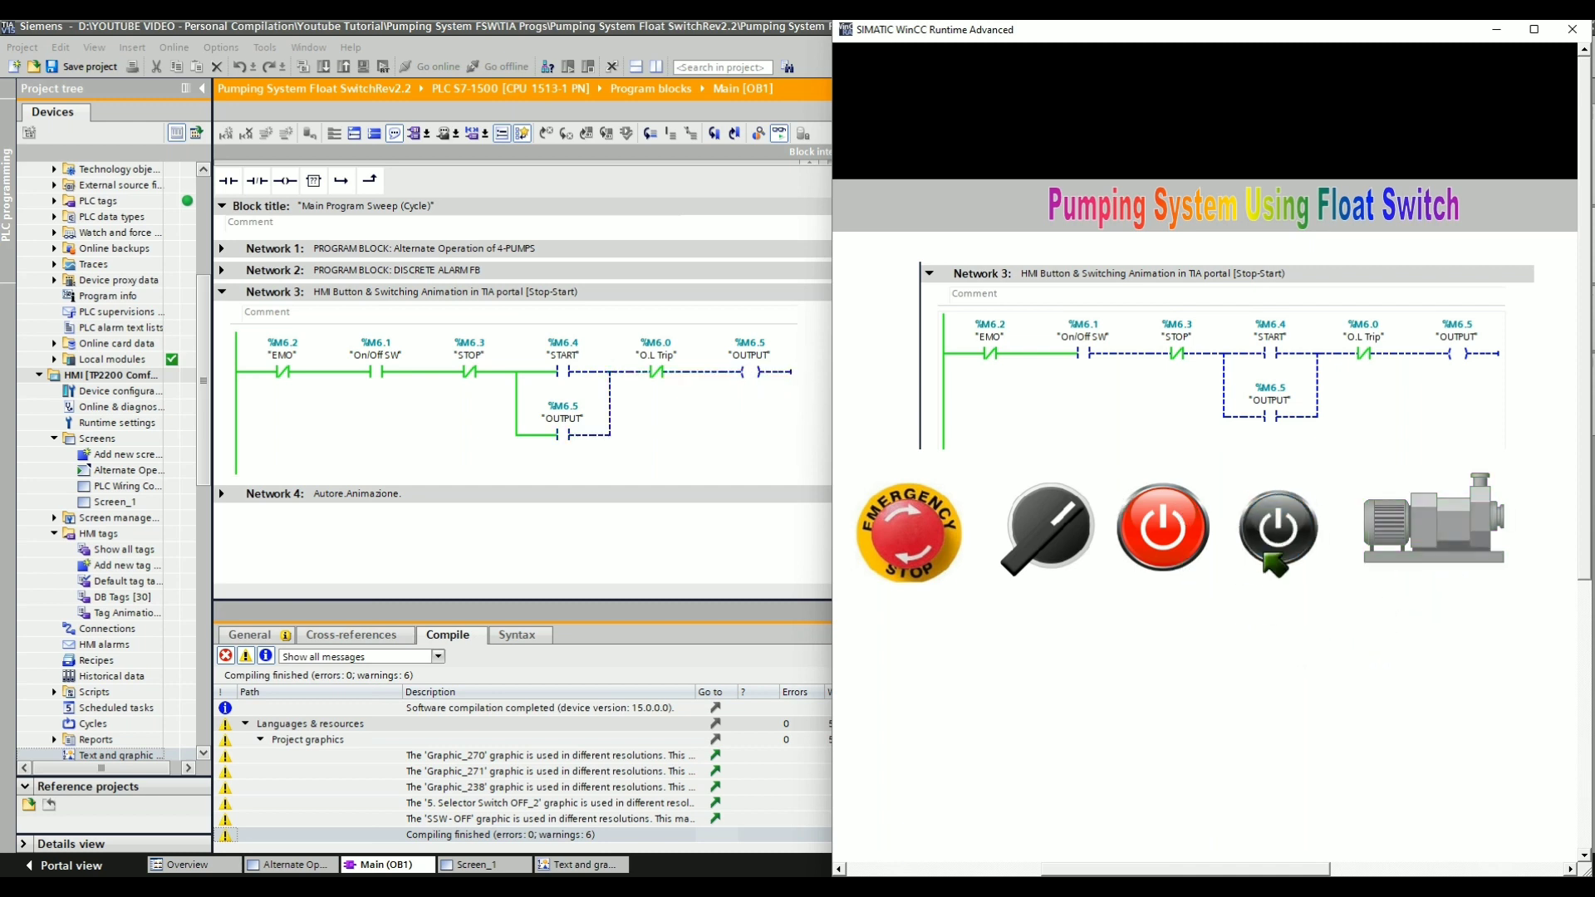
# Activate the emergency stop while the pump is running, release it, and start the pump again
pyautogui.click(911, 549)
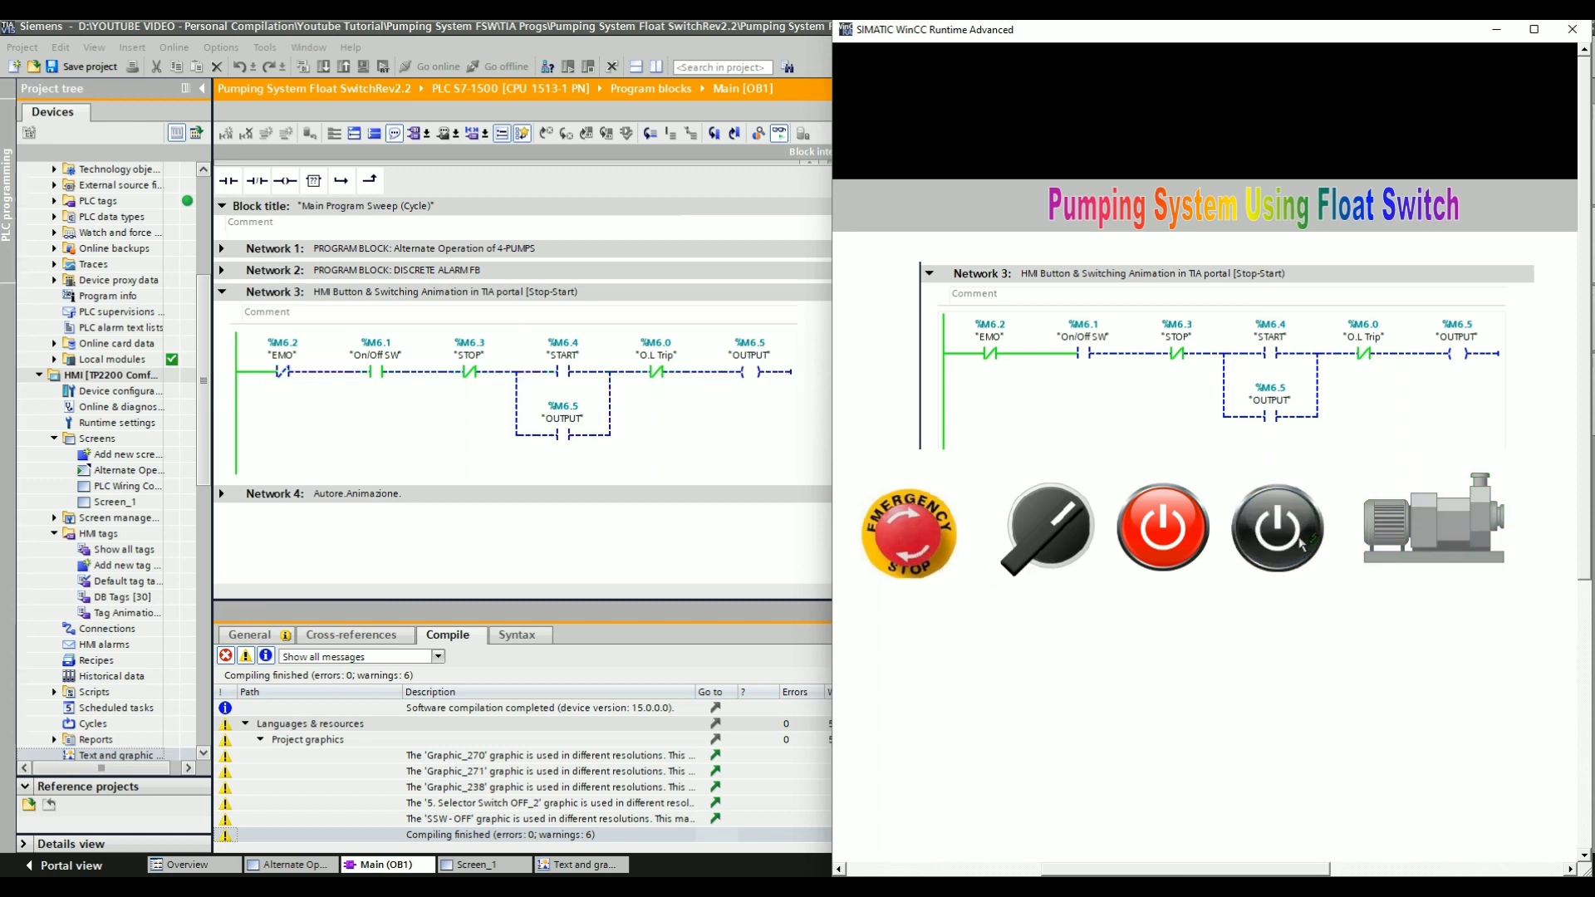
pyautogui.click(918, 562)
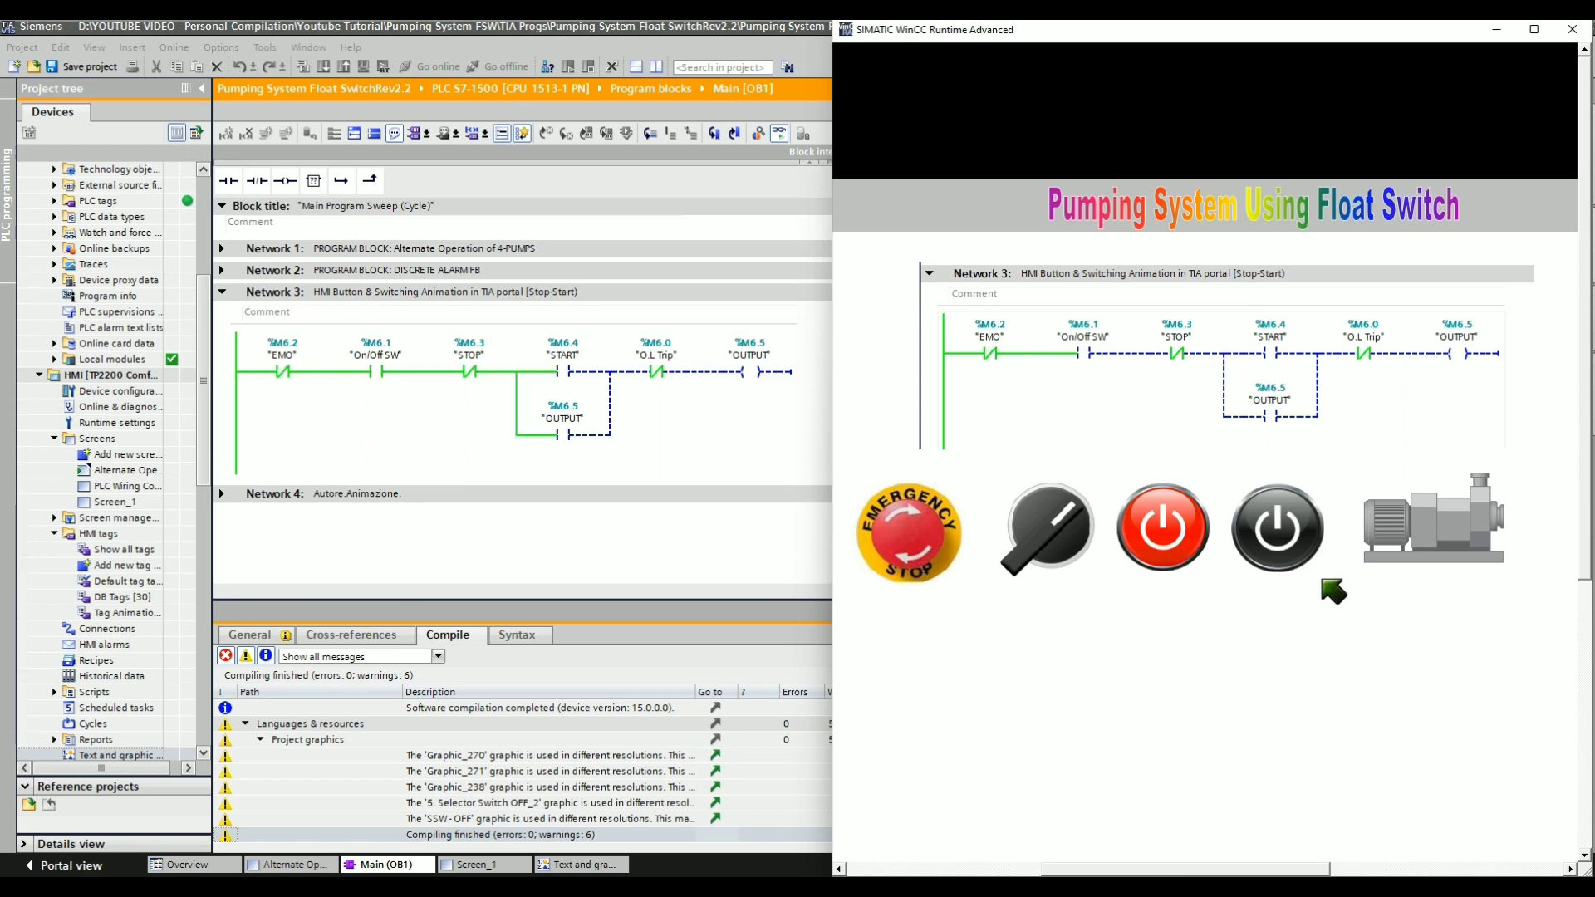
pyautogui.click(1287, 540)
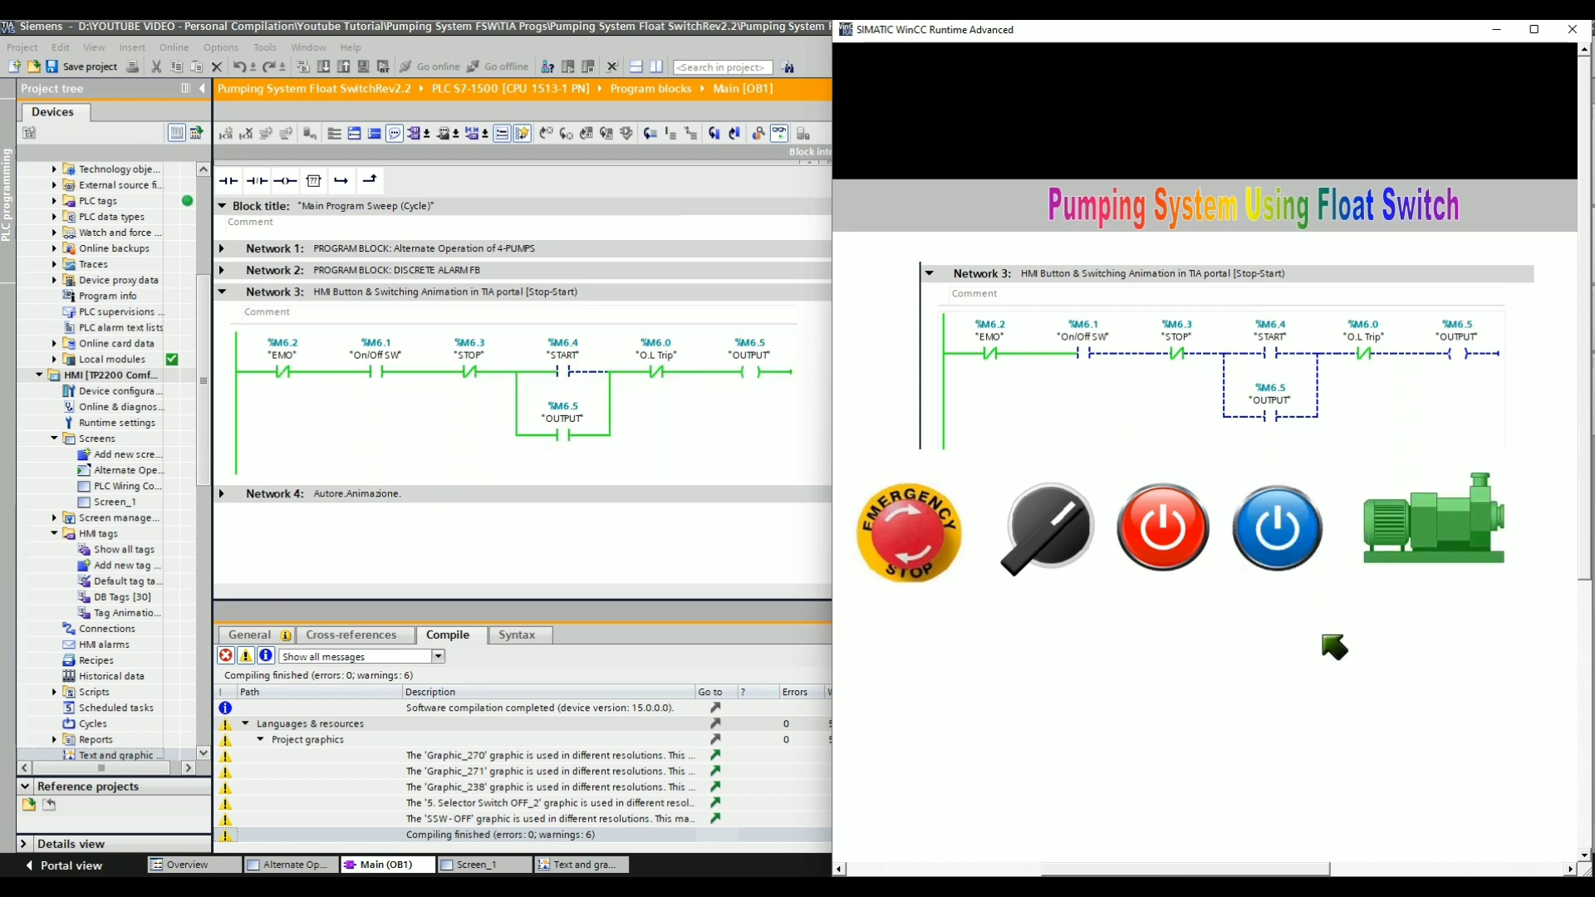
# Select the O.L Trip contact in Network 3, and fit the TIA Portal window beside the runtime with the project tree collapsed
pyautogui.rightClick(656, 372)
pyautogui.moveTo(790, 381)
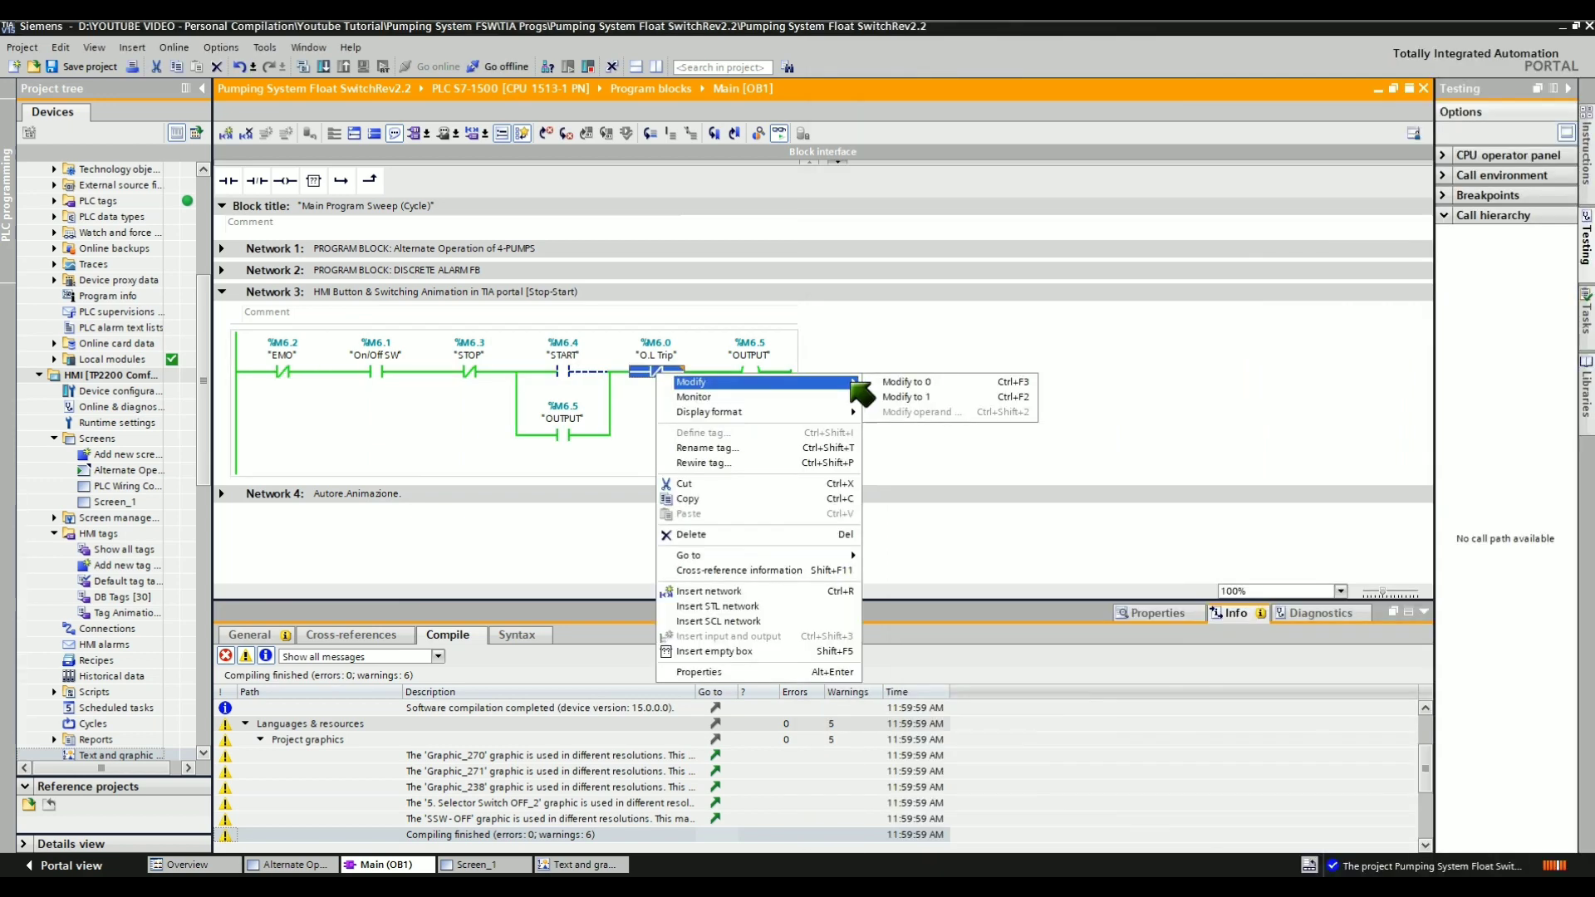
pyautogui.click(1575, 26)
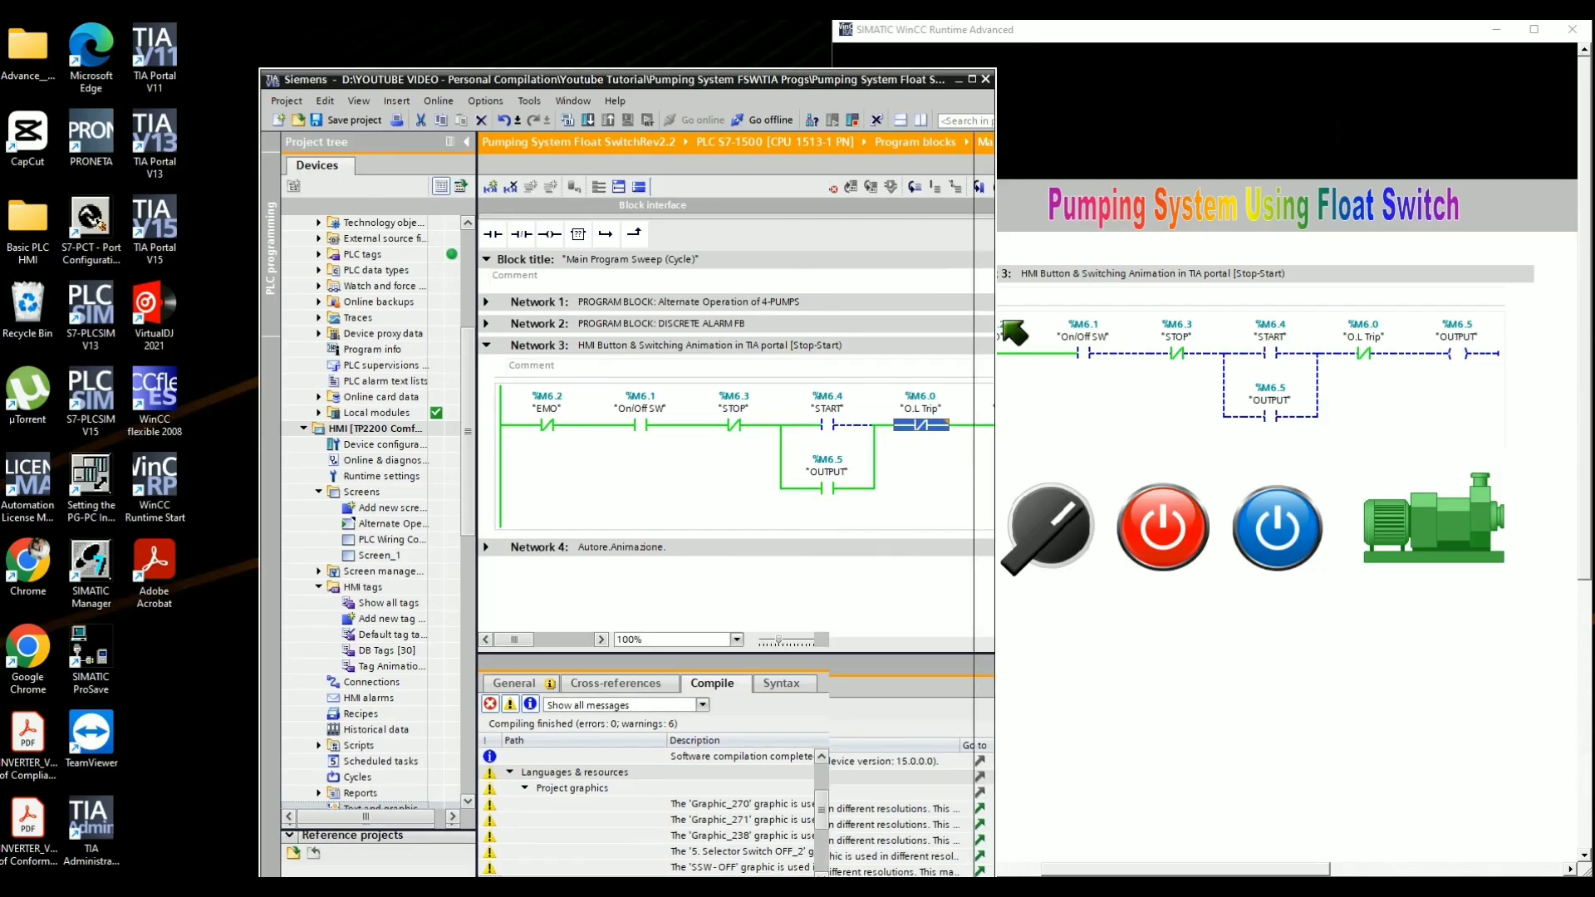
pyautogui.moveTo(816, 87); pyautogui.dragTo(641, 47)
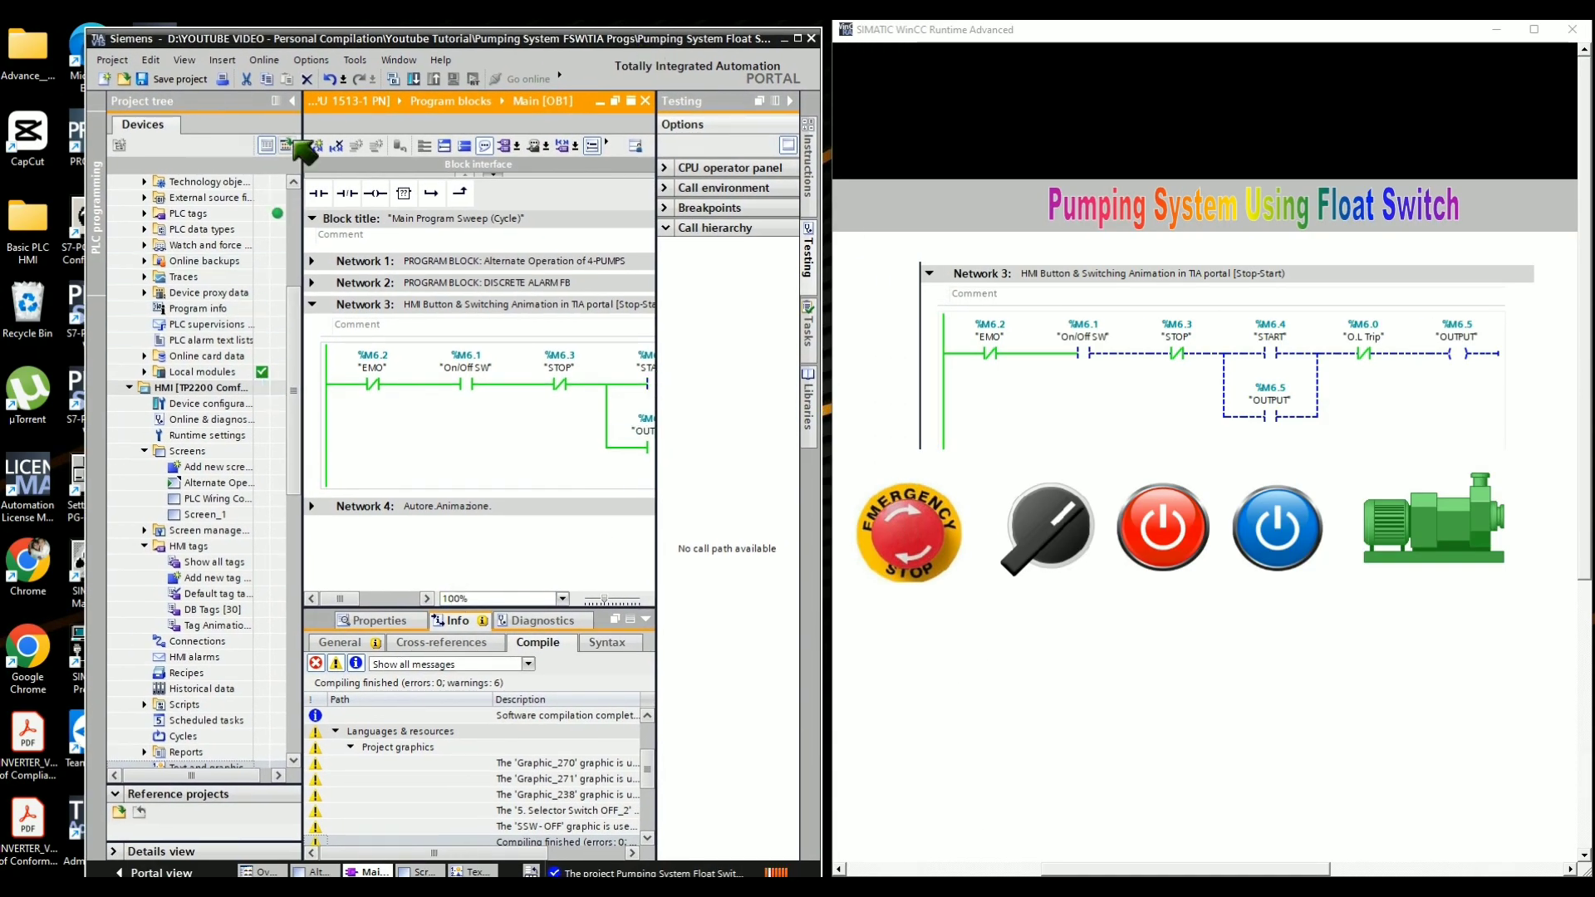
pyautogui.click(291, 101)
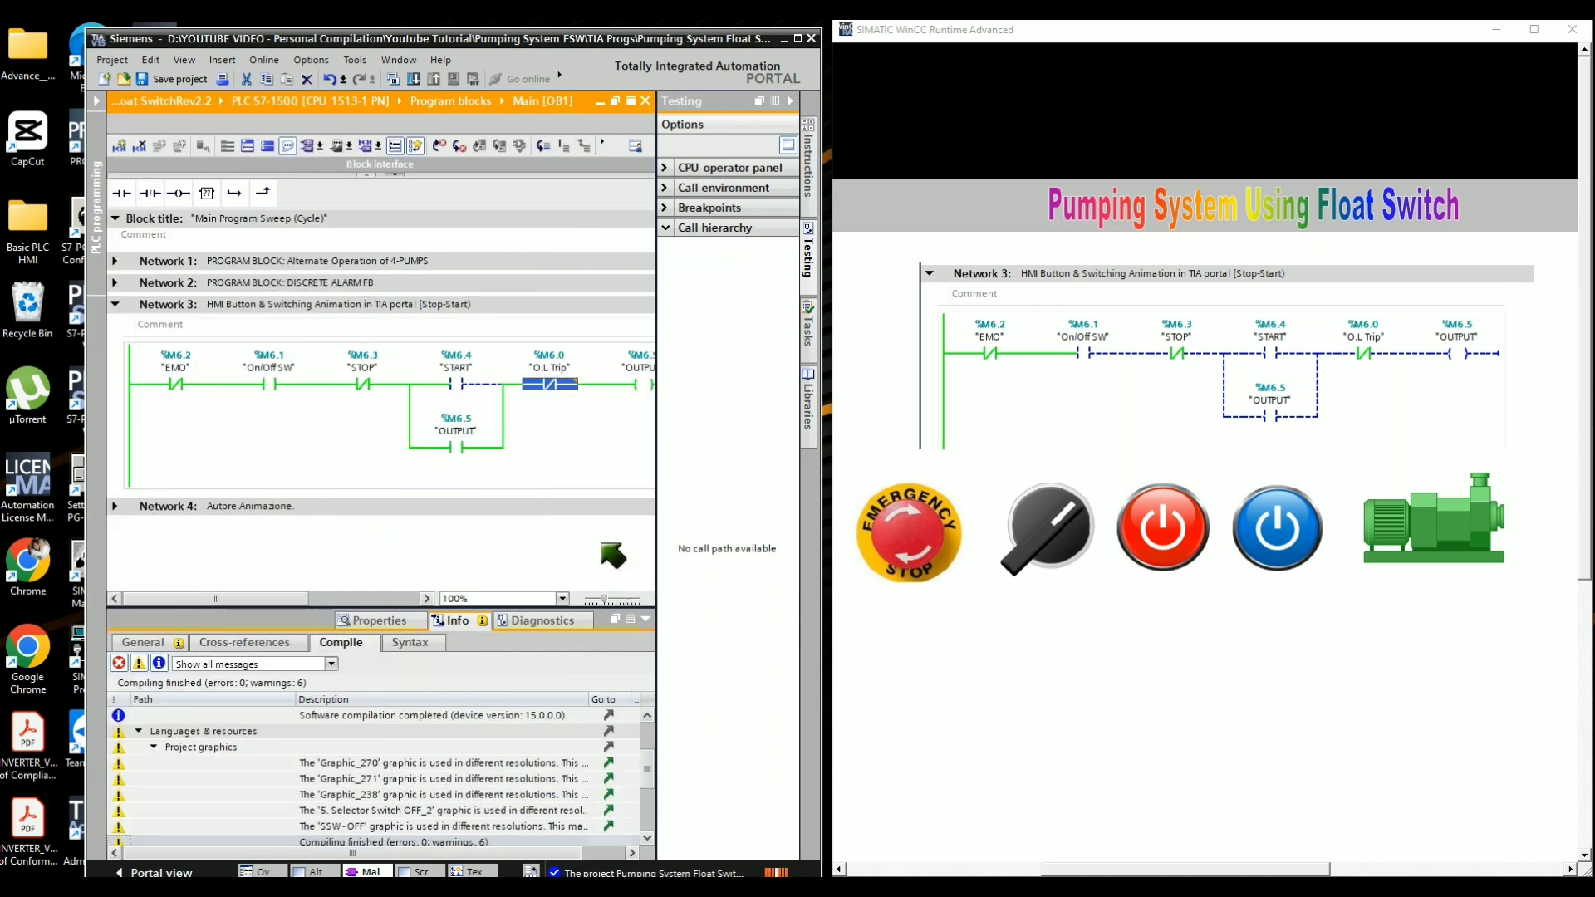
# Simulate an overload trip by modifying the O.L Trip operand in Network 3 to 1
pyautogui.click(557, 373)
pyautogui.rightClick(557, 373)
pyautogui.moveTo(731, 376)
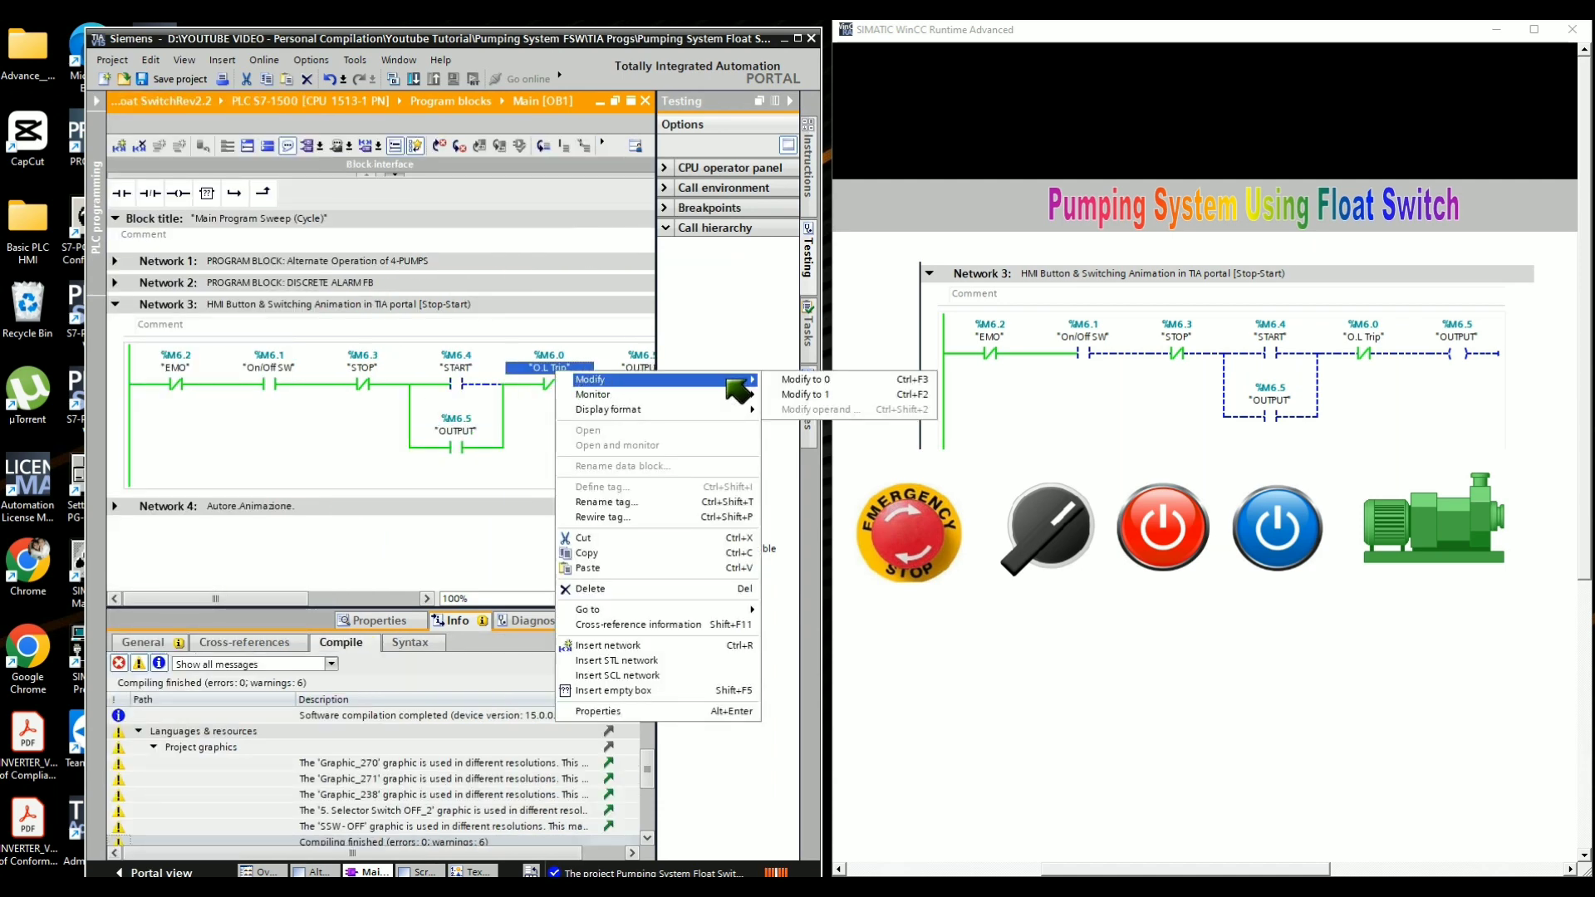
pyautogui.click(811, 397)
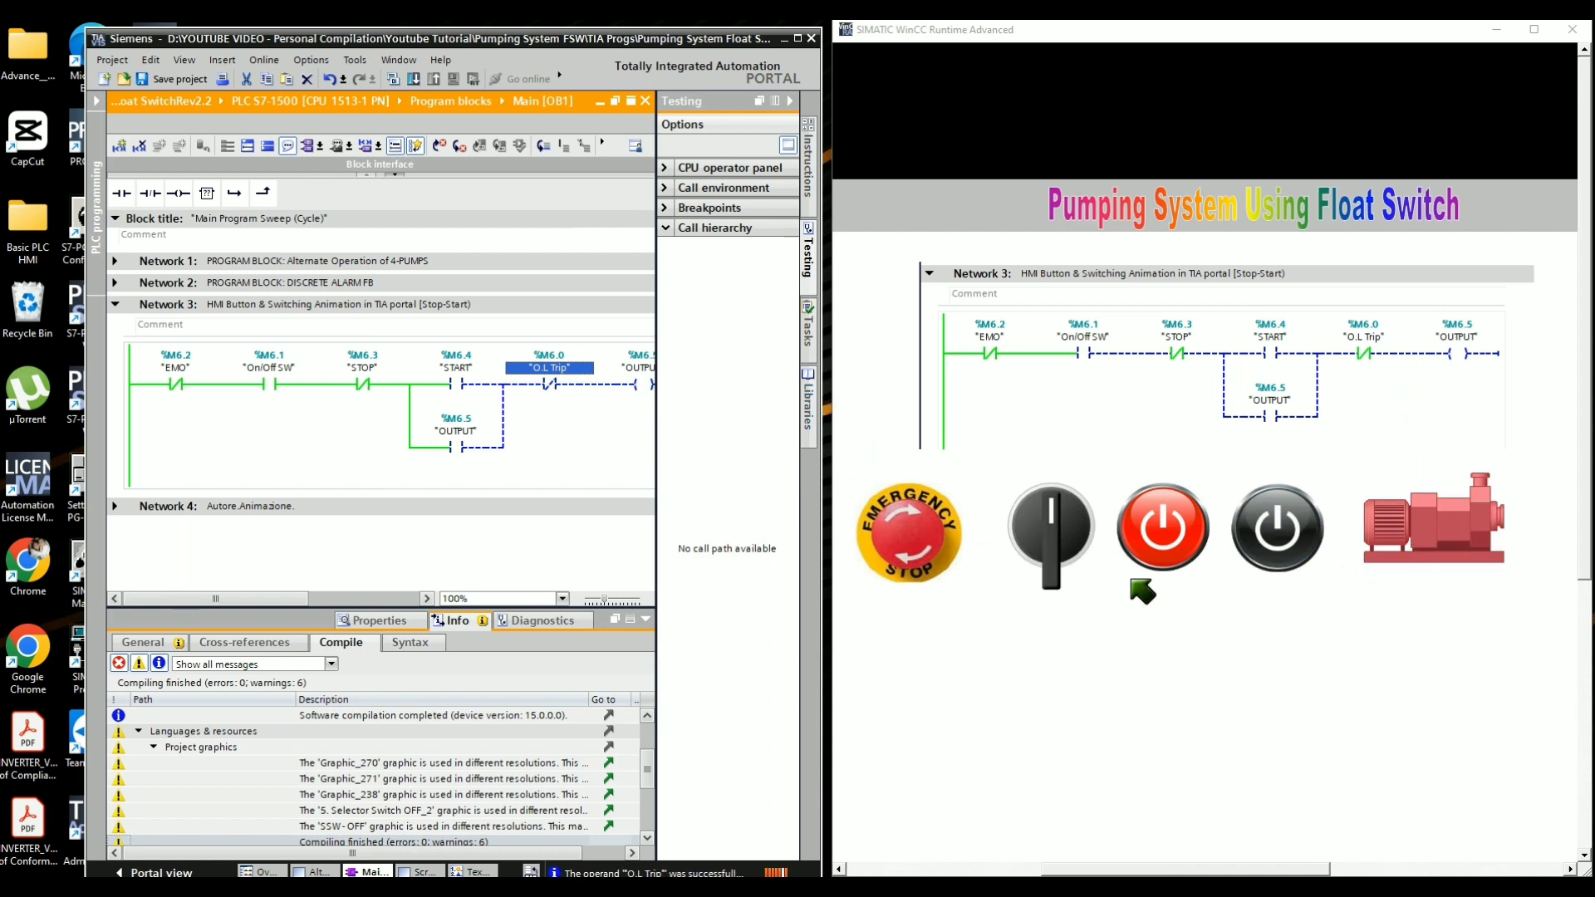
# Turn the selector off in the runtime, and clear the trip by modifying the O.L Trip operand in Network 3 to 0
pyautogui.click(1048, 566)
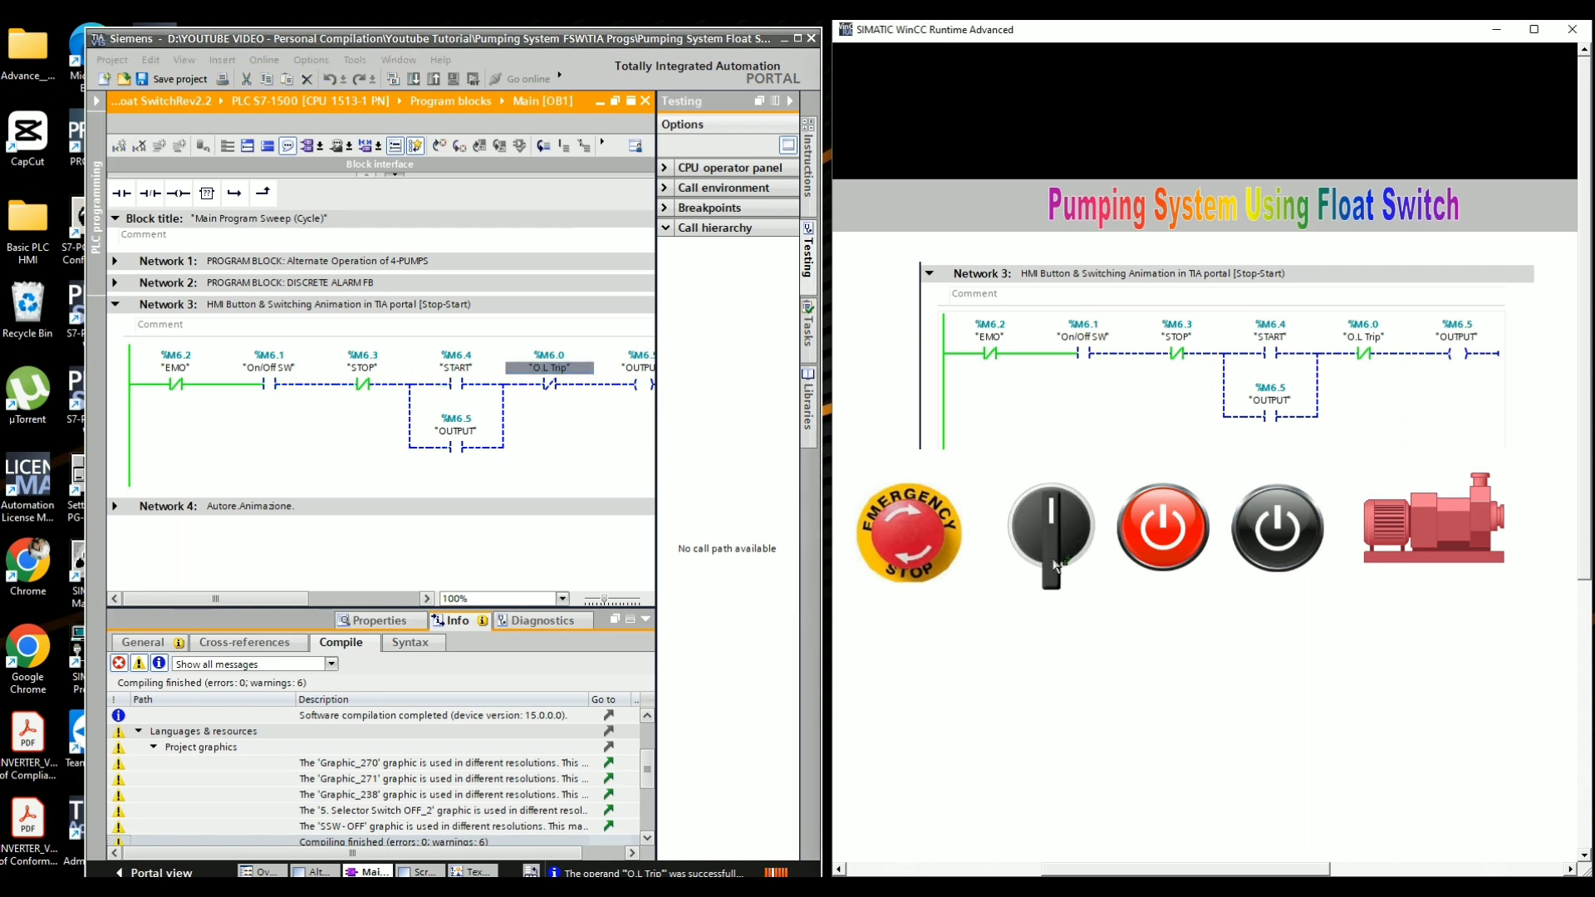
pyautogui.click(1054, 566)
pyautogui.click(550, 368)
pyautogui.rightClick(551, 369)
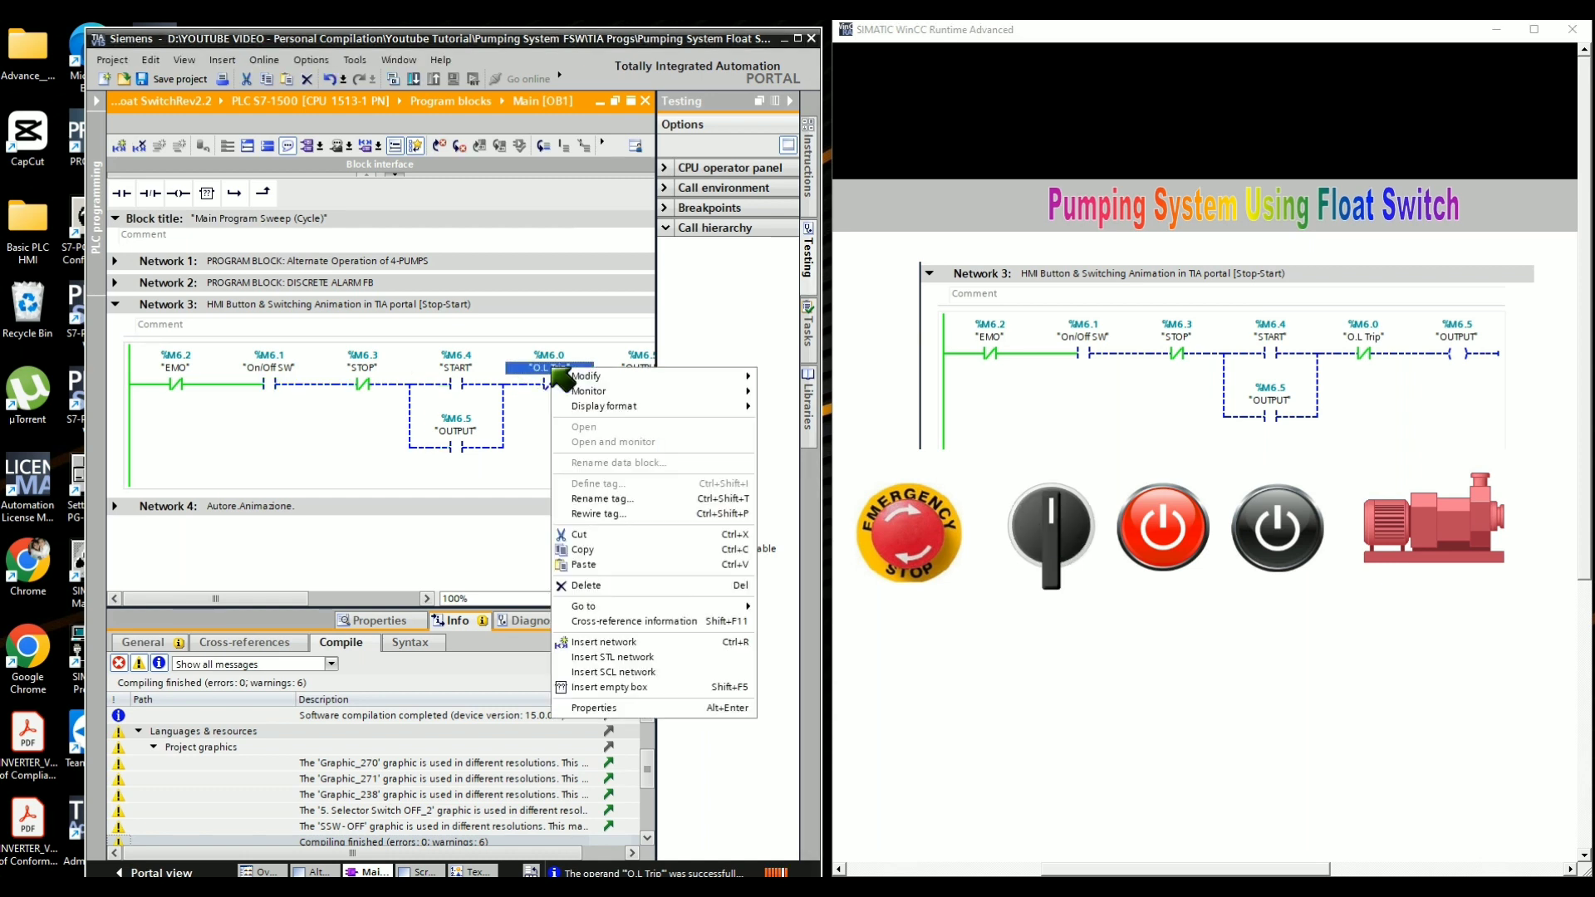
pyautogui.moveTo(633, 378)
pyautogui.click(789, 377)
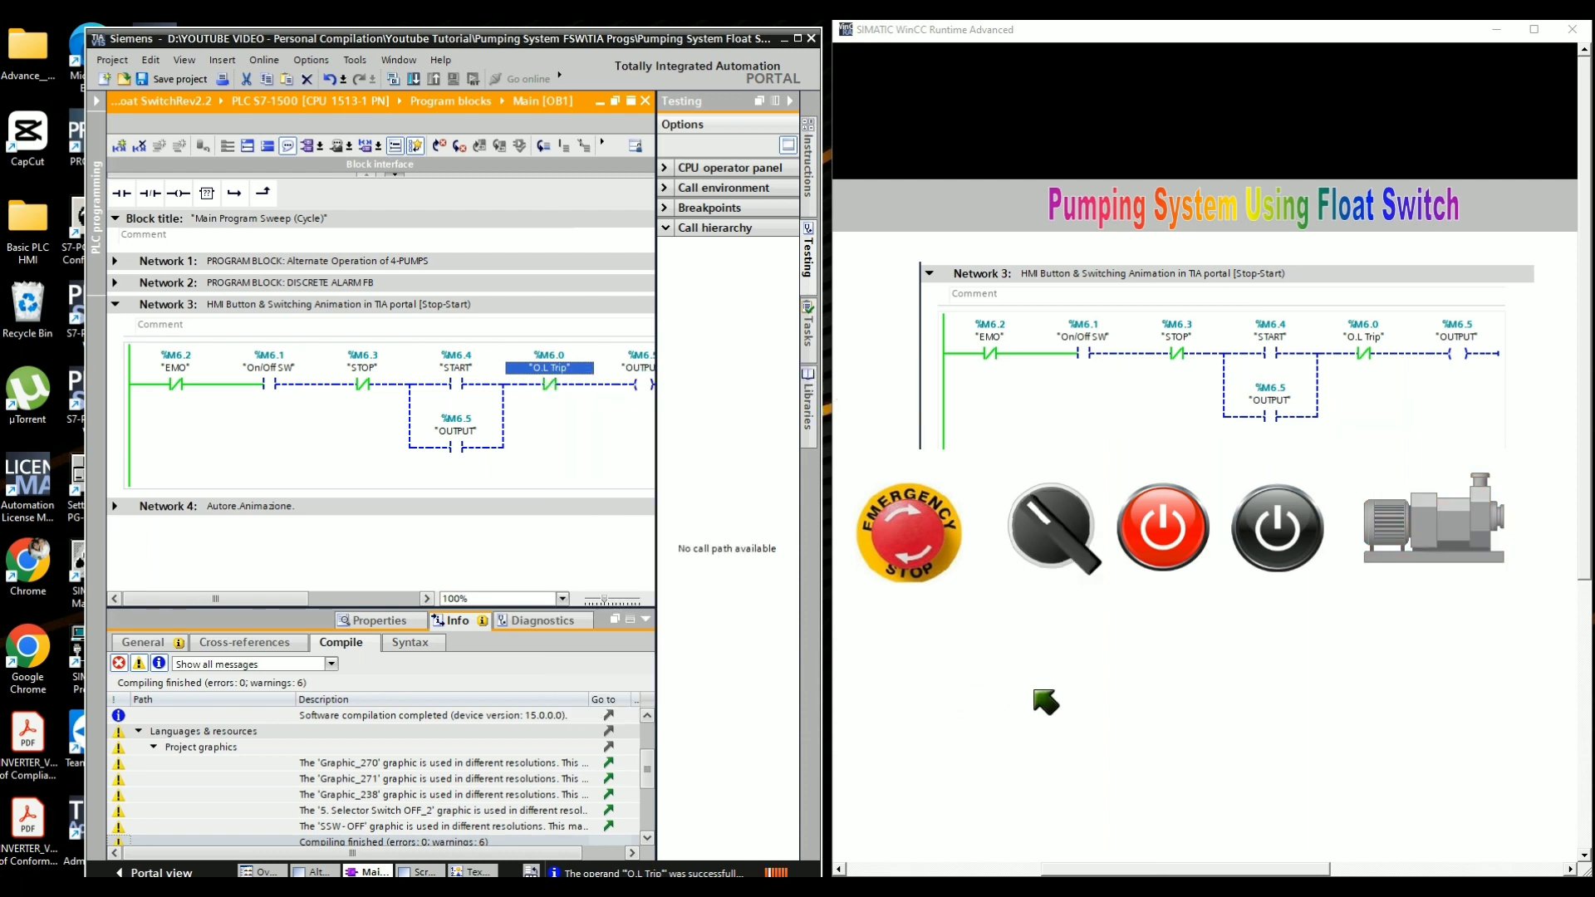
# Turn the selector back on in the runtime and start the pump with the START button
pyautogui.click(1090, 575)
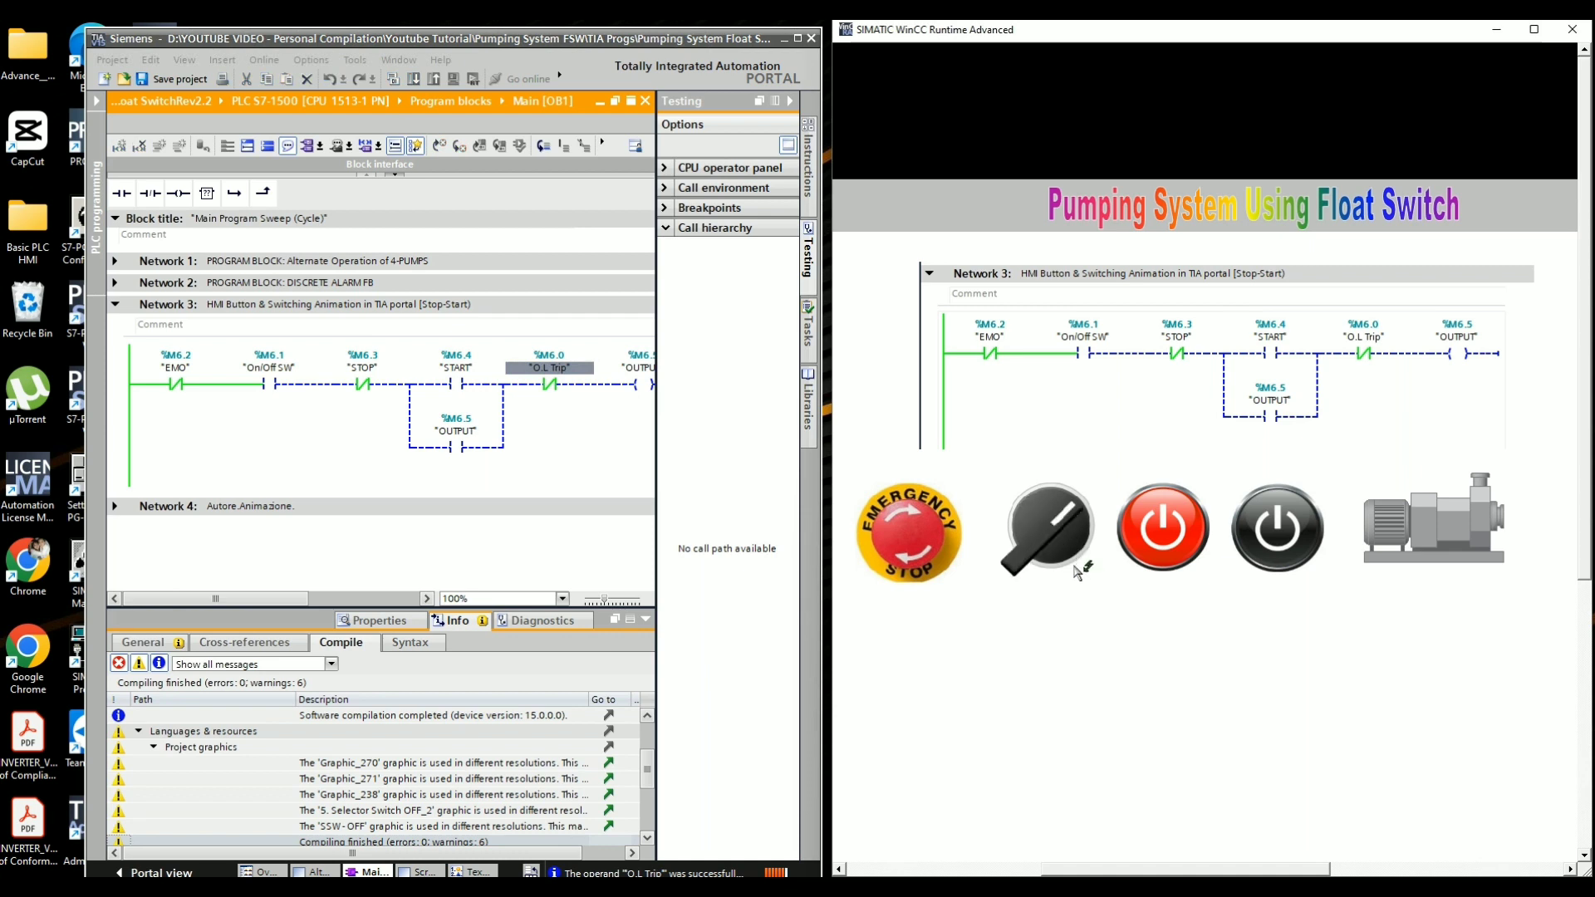
pyautogui.click(1286, 561)
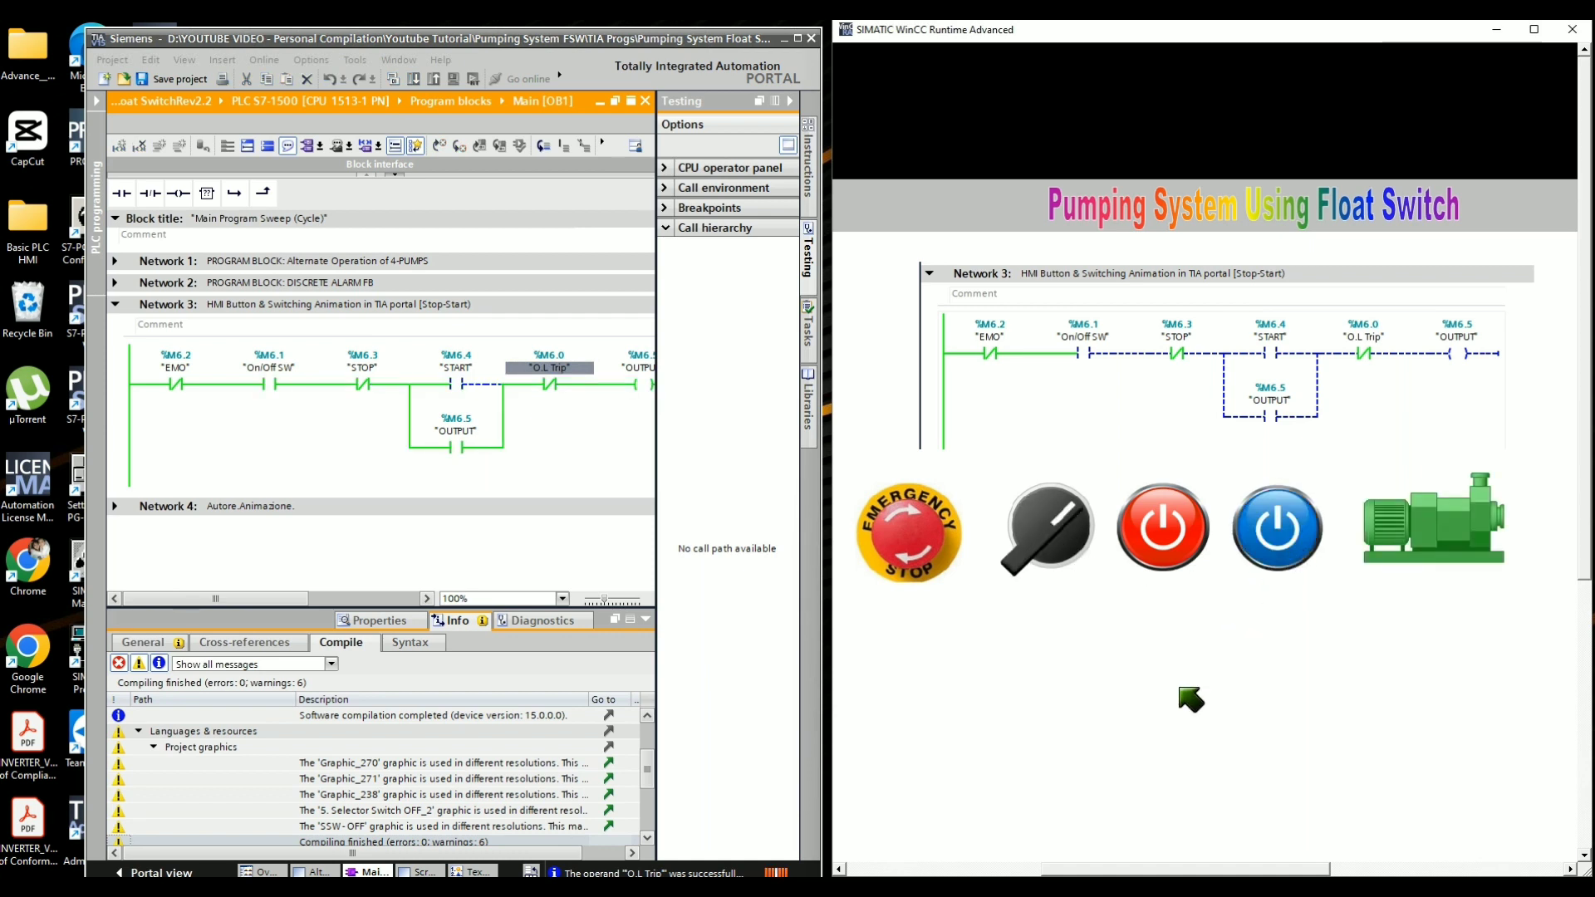
# Test the emergency stop on the running pump by activating and releasing it, and restart the pump
pyautogui.click(907, 536)
pyautogui.click(906, 536)
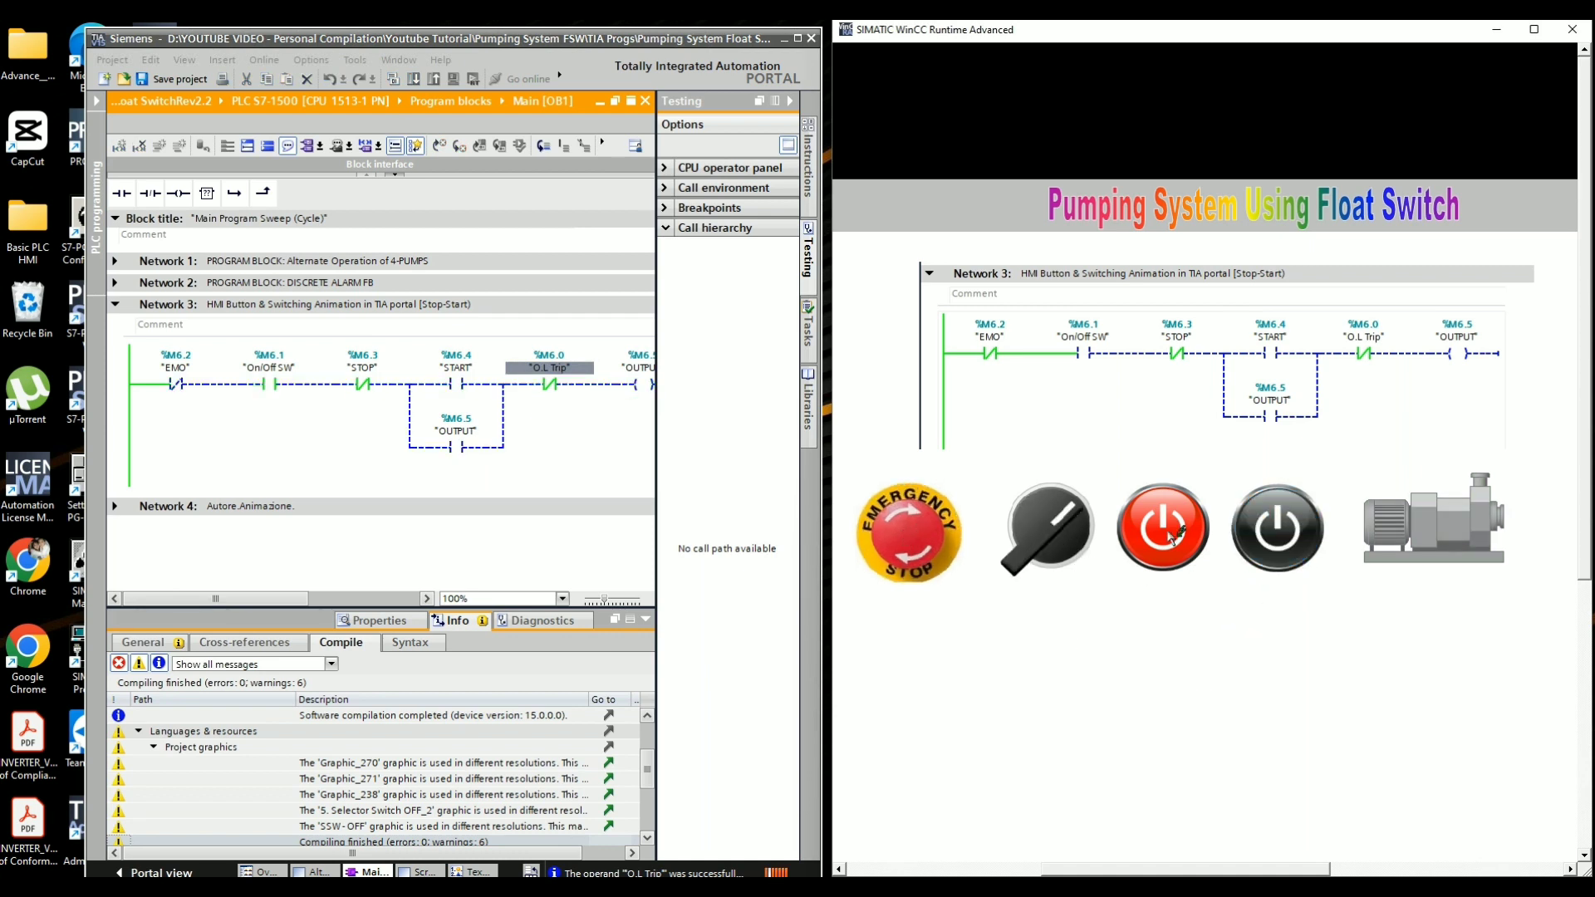
pyautogui.click(1287, 521)
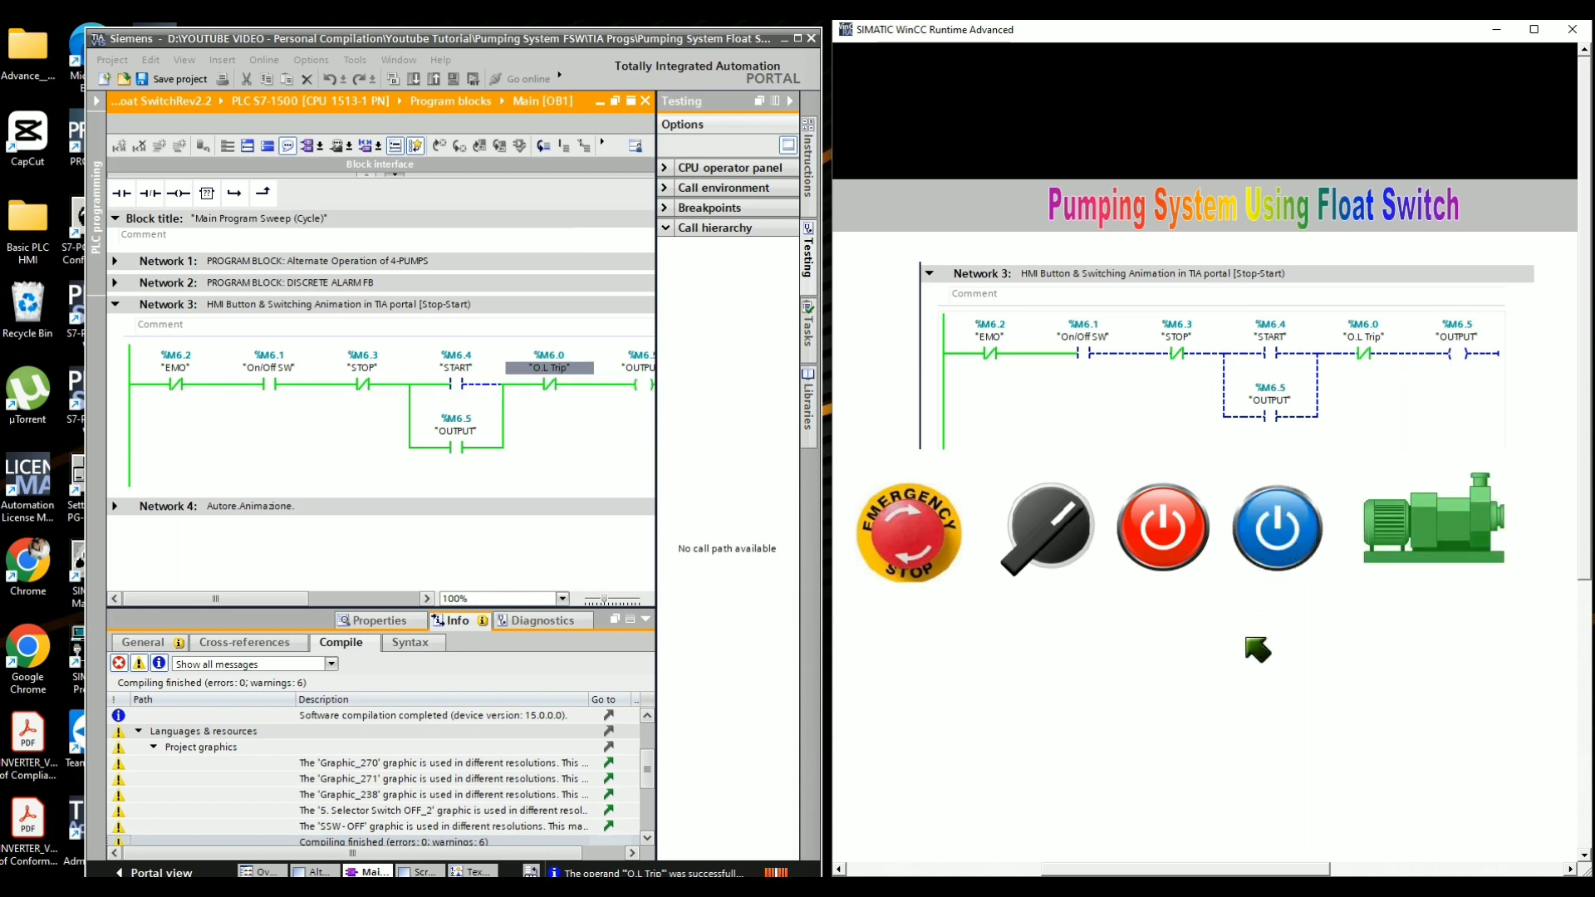